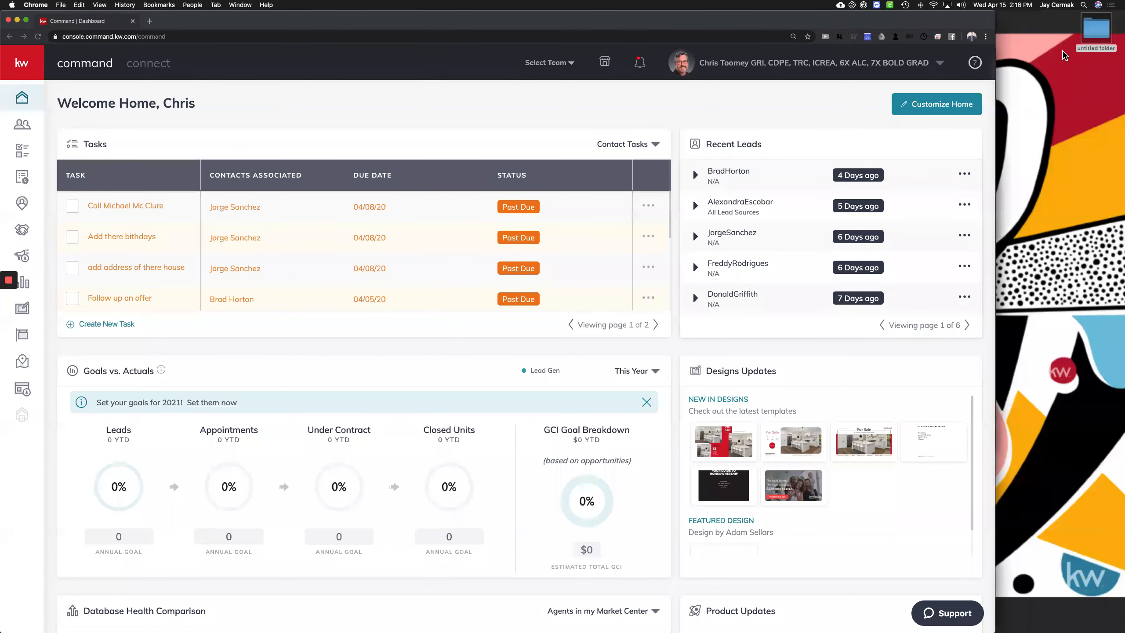
Load the KW Command Welcome Home dashboard from agent.kw.com/command in Chrome
key(ctrl+Up)
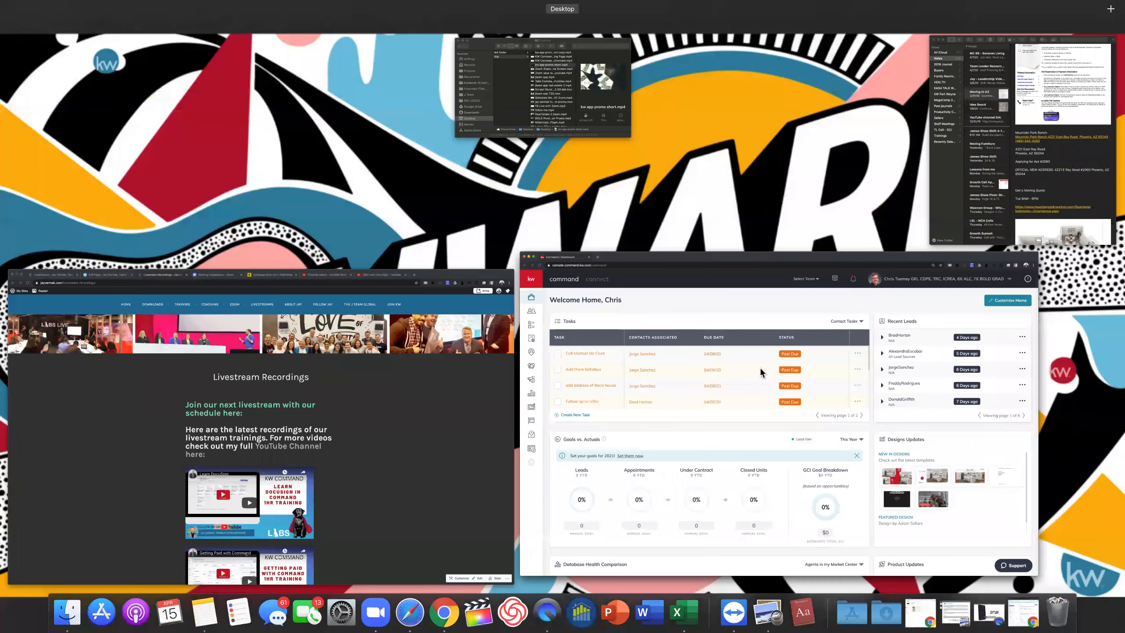
key(ctrl+Up)
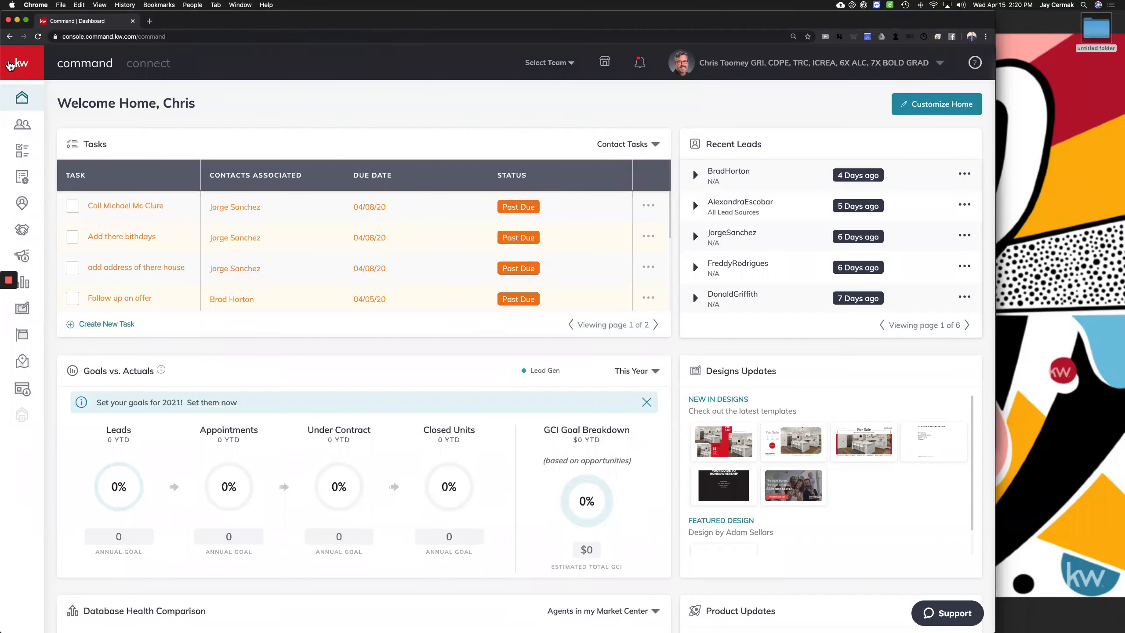
click(90, 37)
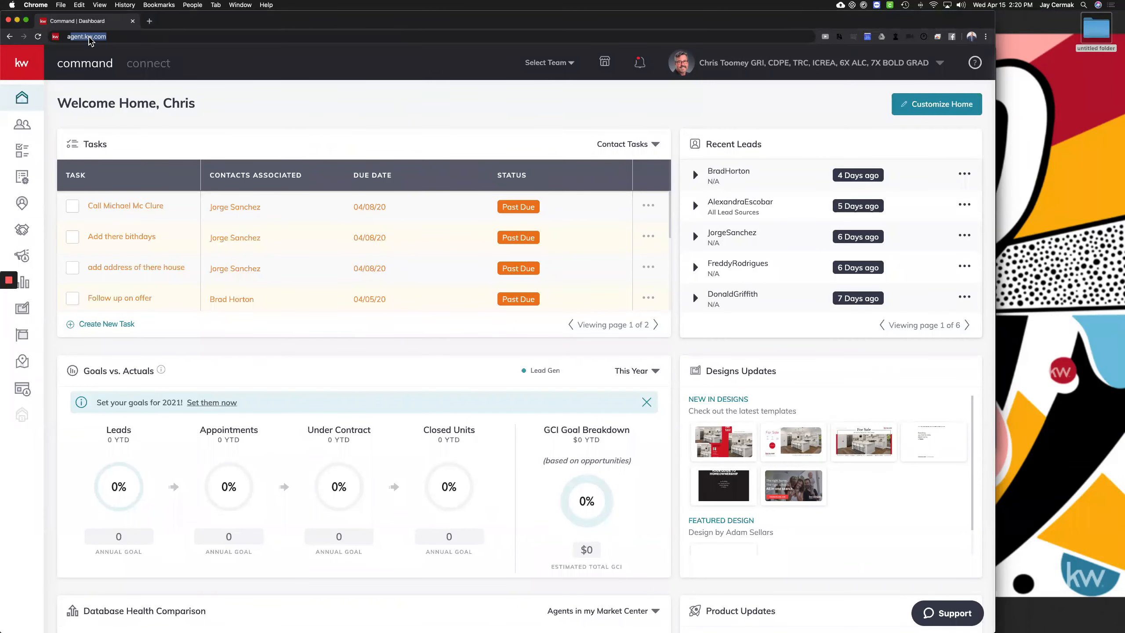
text(a)
key(Right)
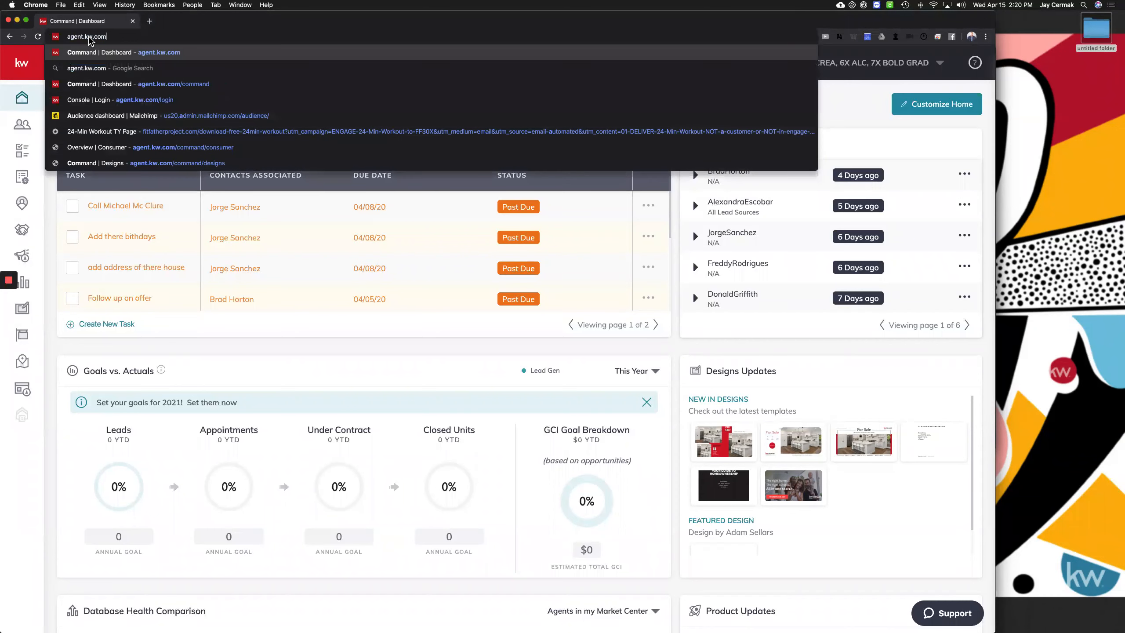
key(Return)
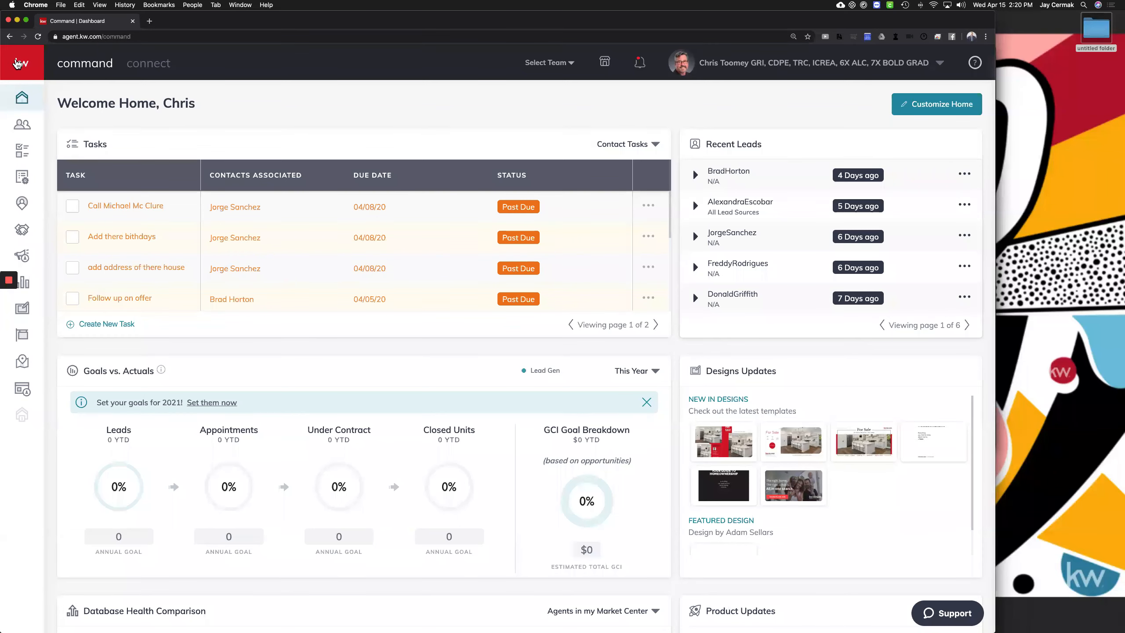
Switch the dashboard's team to The Toomey Group using the header's Select Team list
click(17, 64)
click(571, 64)
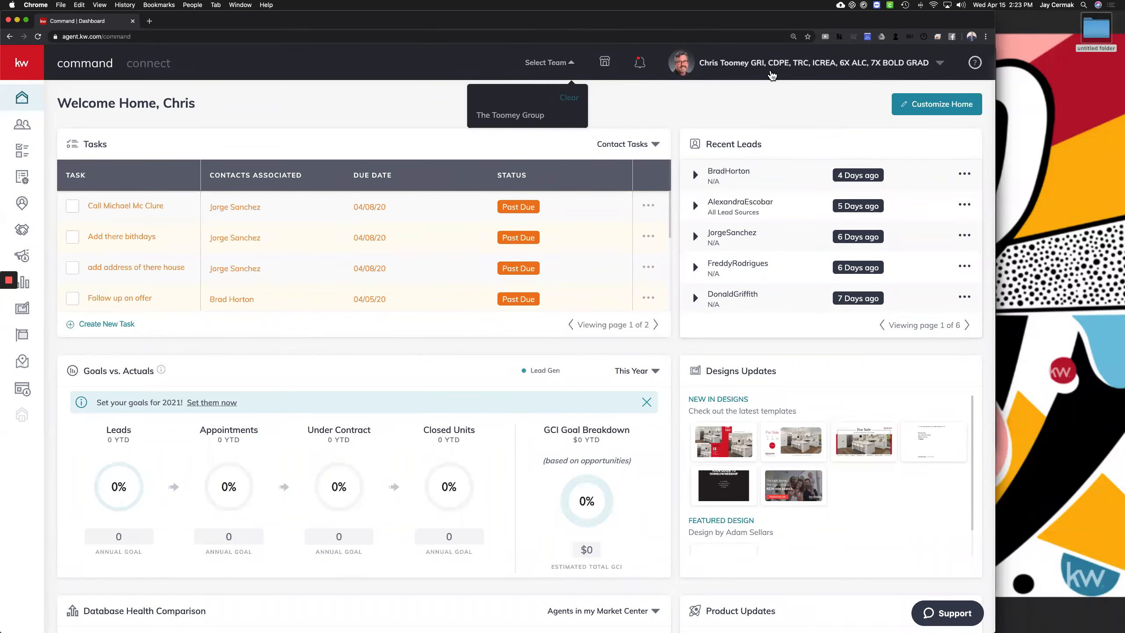
click(519, 115)
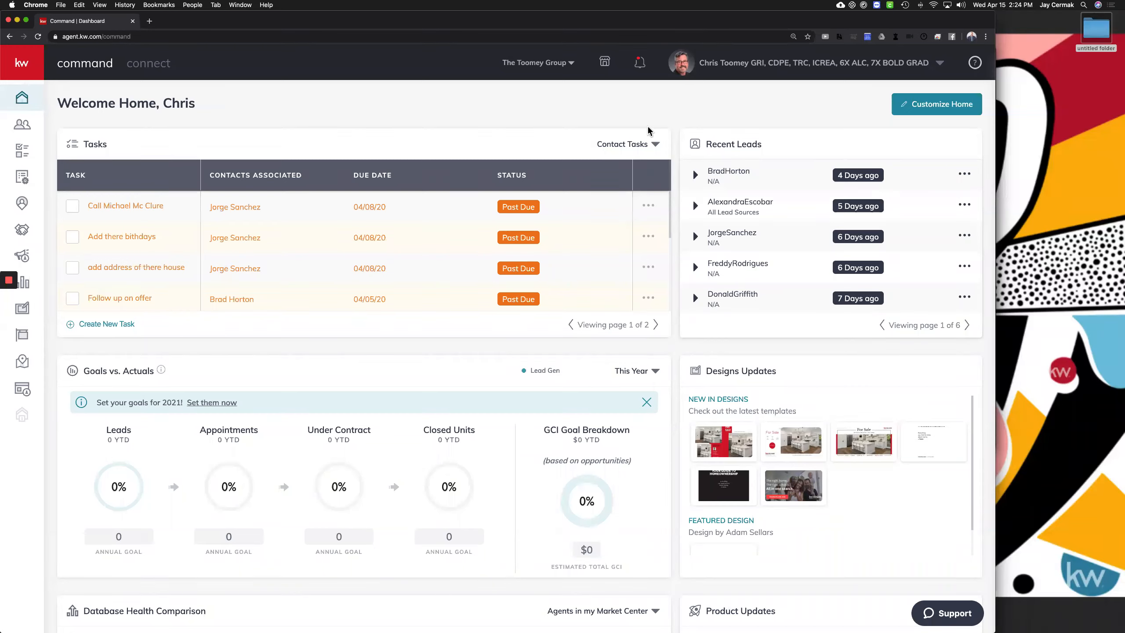
click(538, 63)
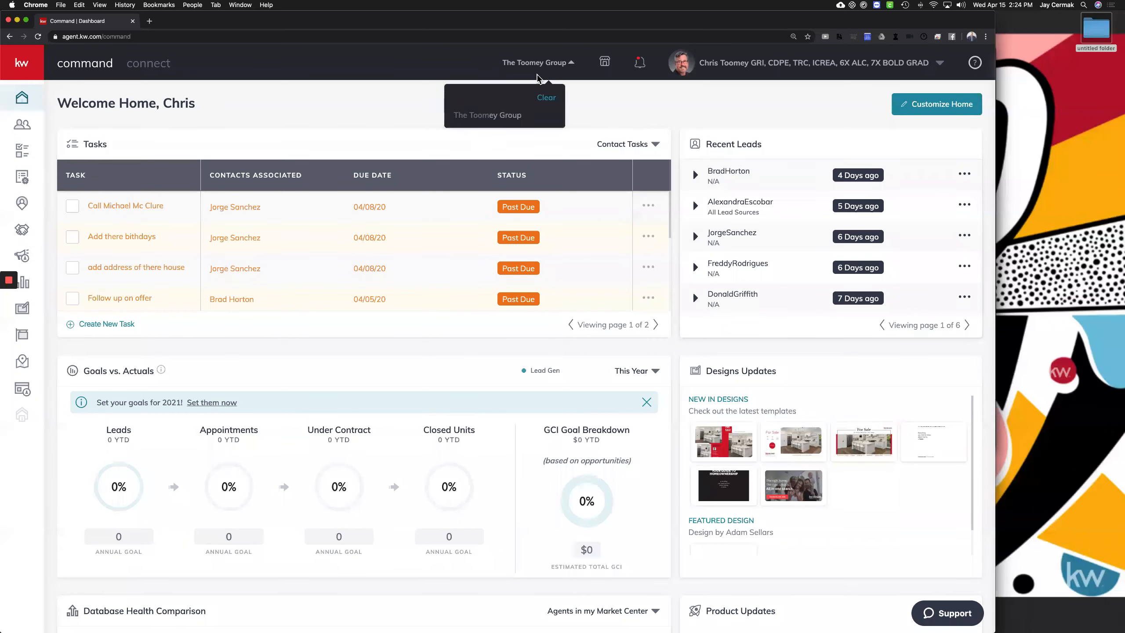
click(546, 98)
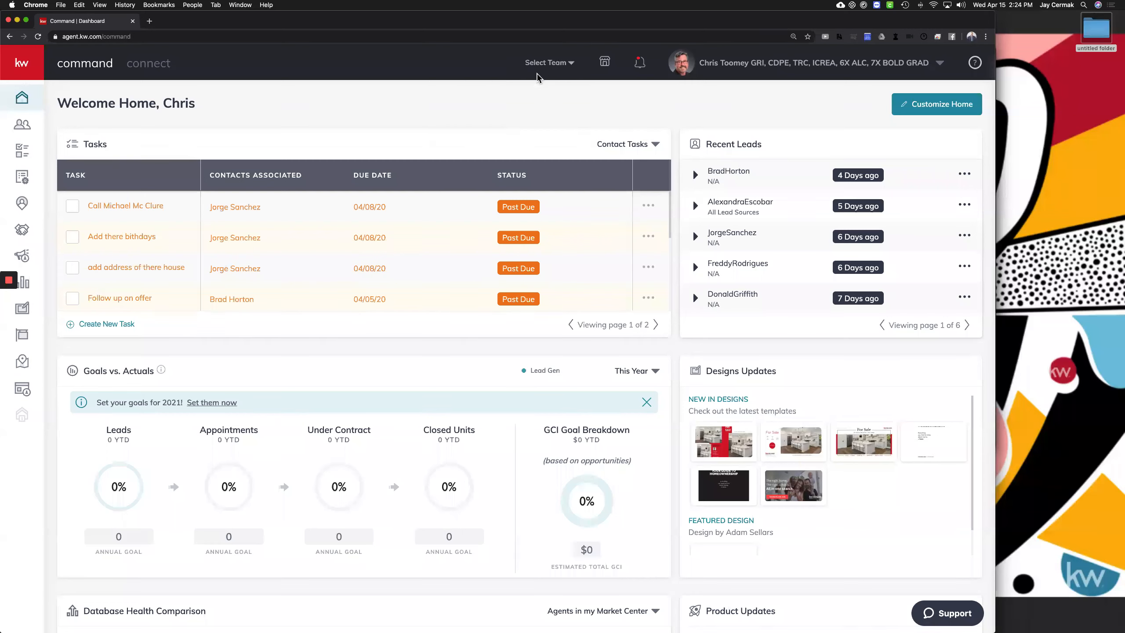
click(551, 64)
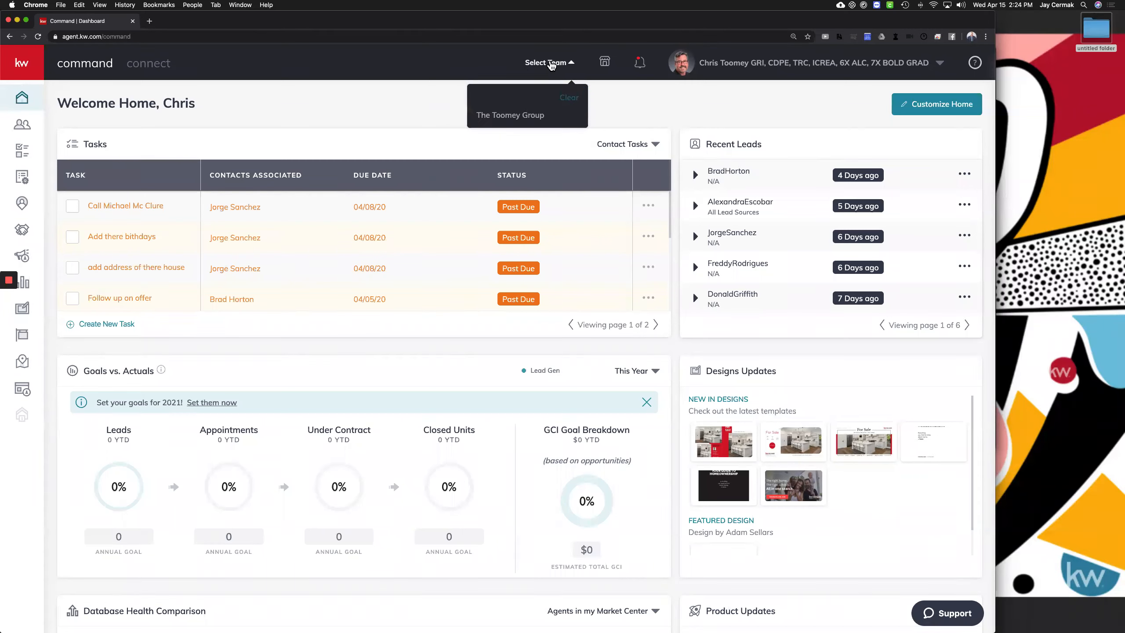
click(531, 117)
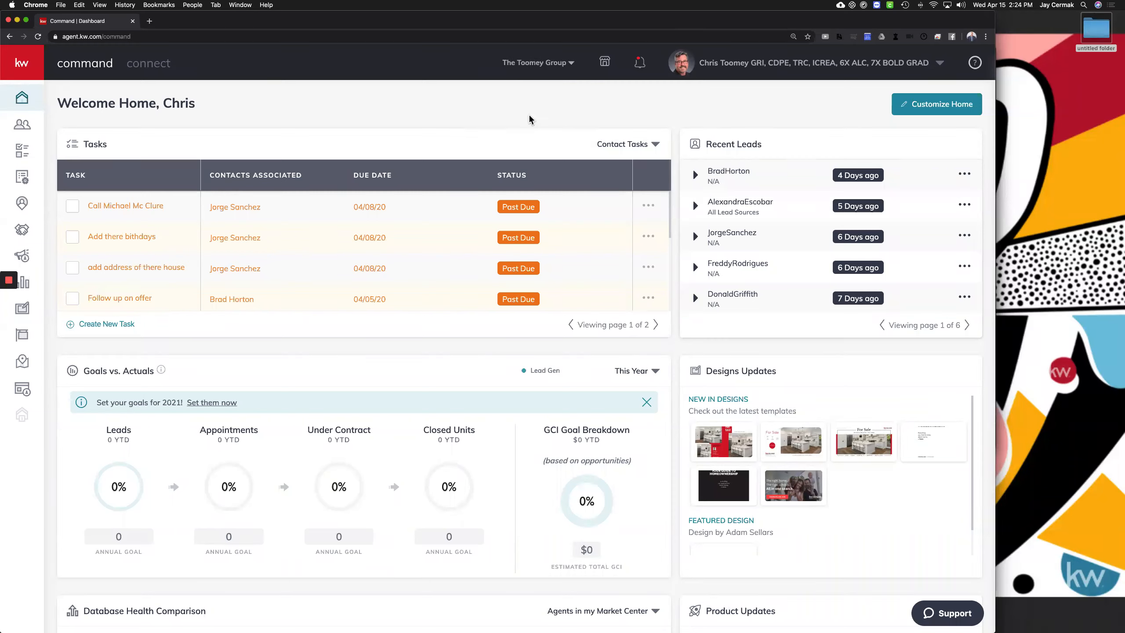
click(541, 66)
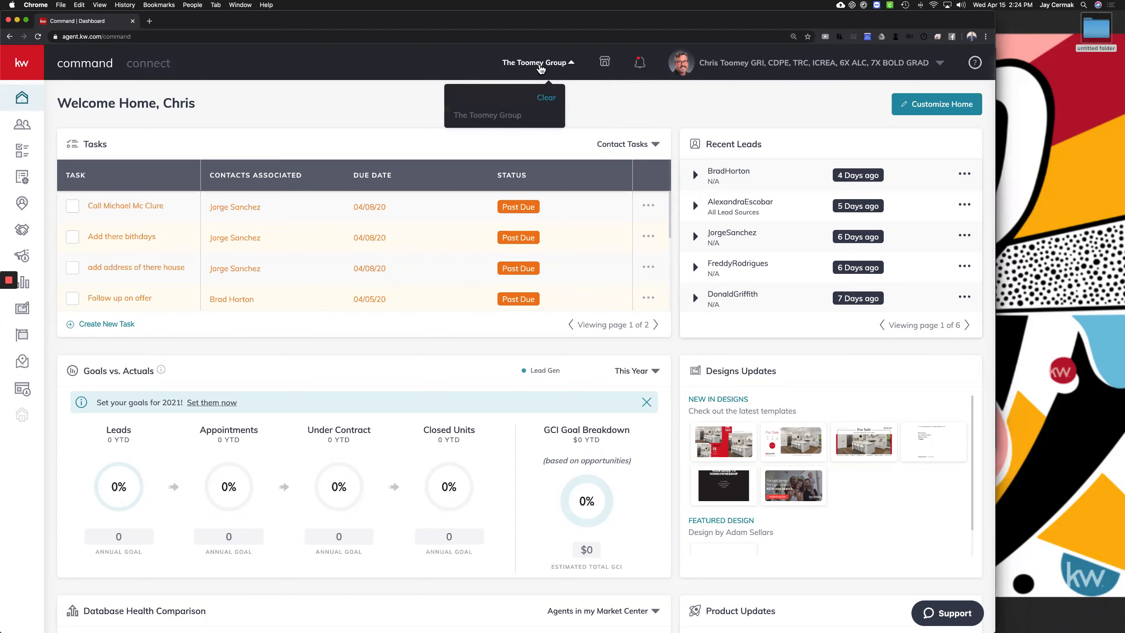
click(546, 98)
click(568, 65)
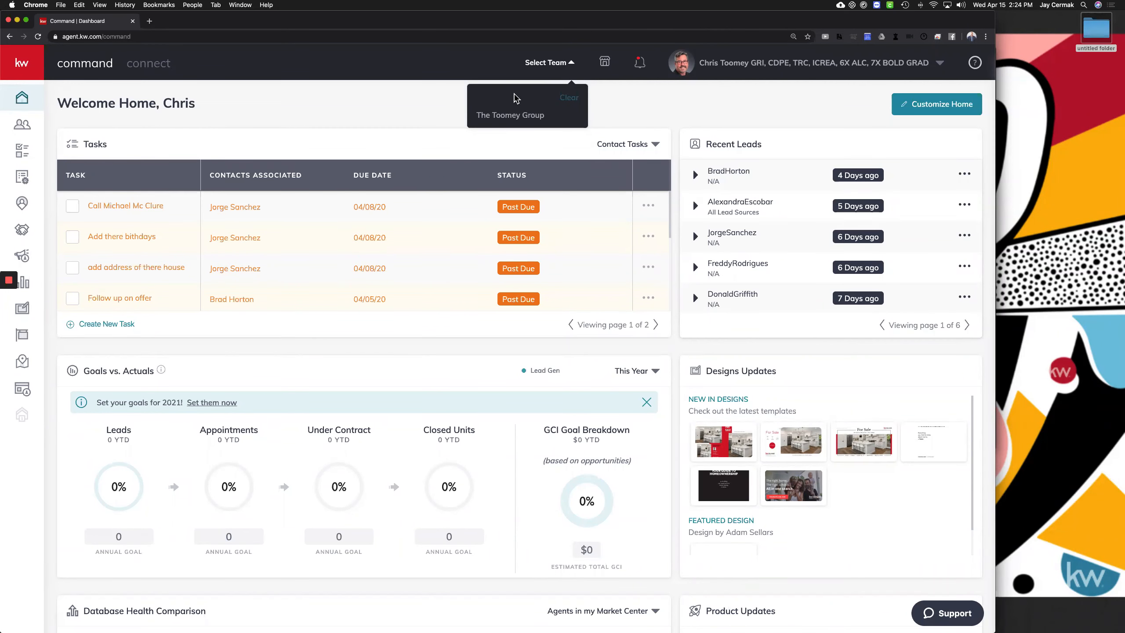
click(508, 115)
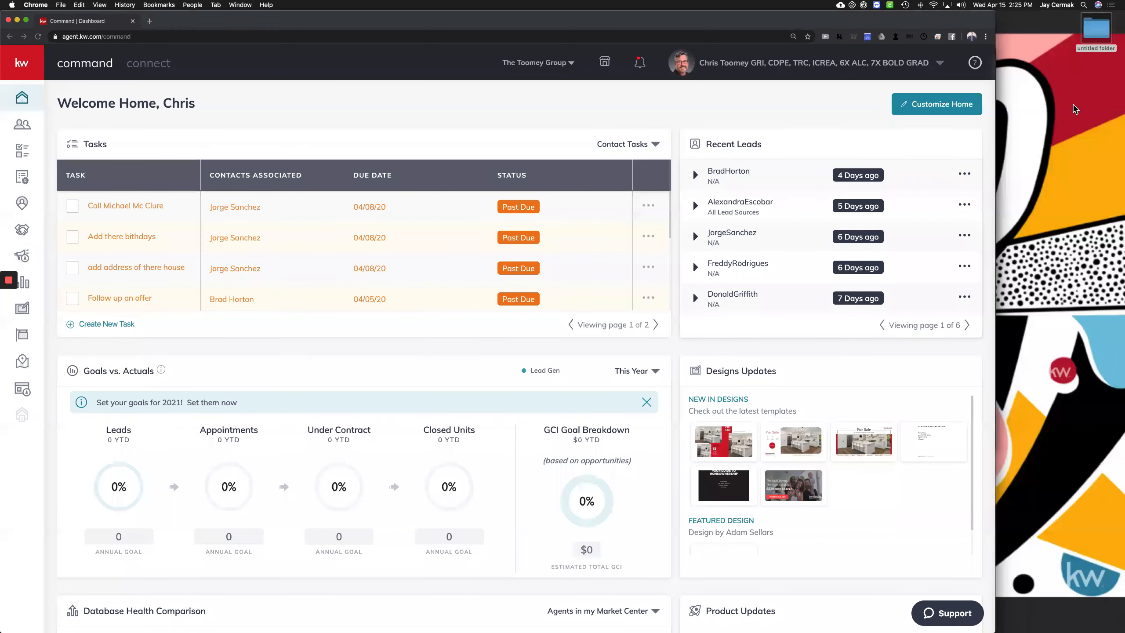
Open the profile-name menu showing Profile, Settings, Command Training and Log out
click(705, 127)
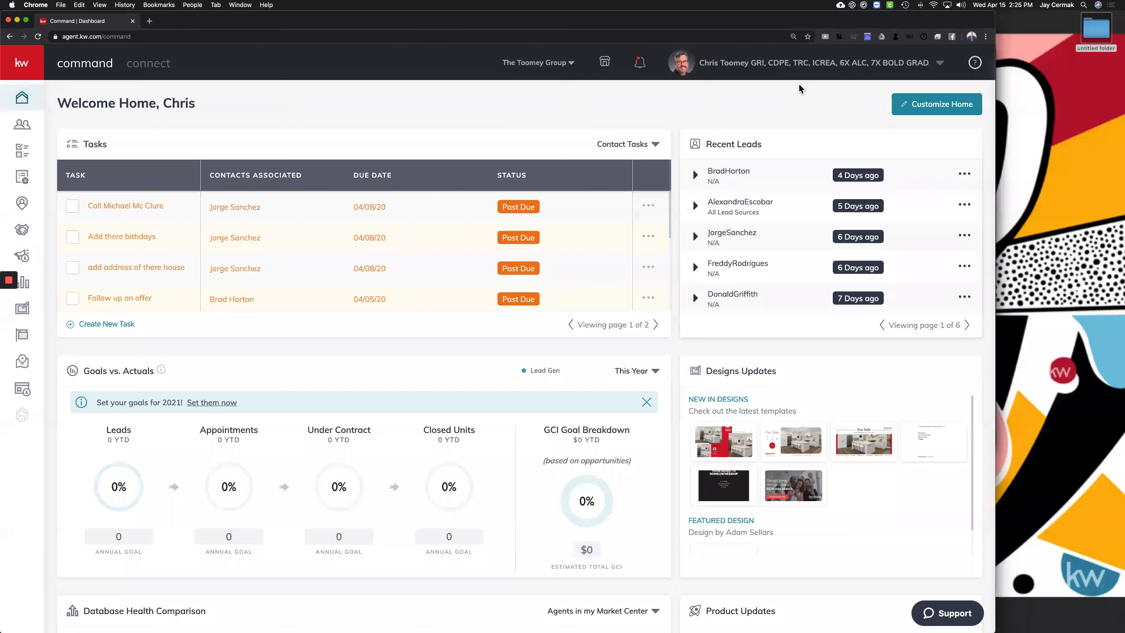
click(736, 67)
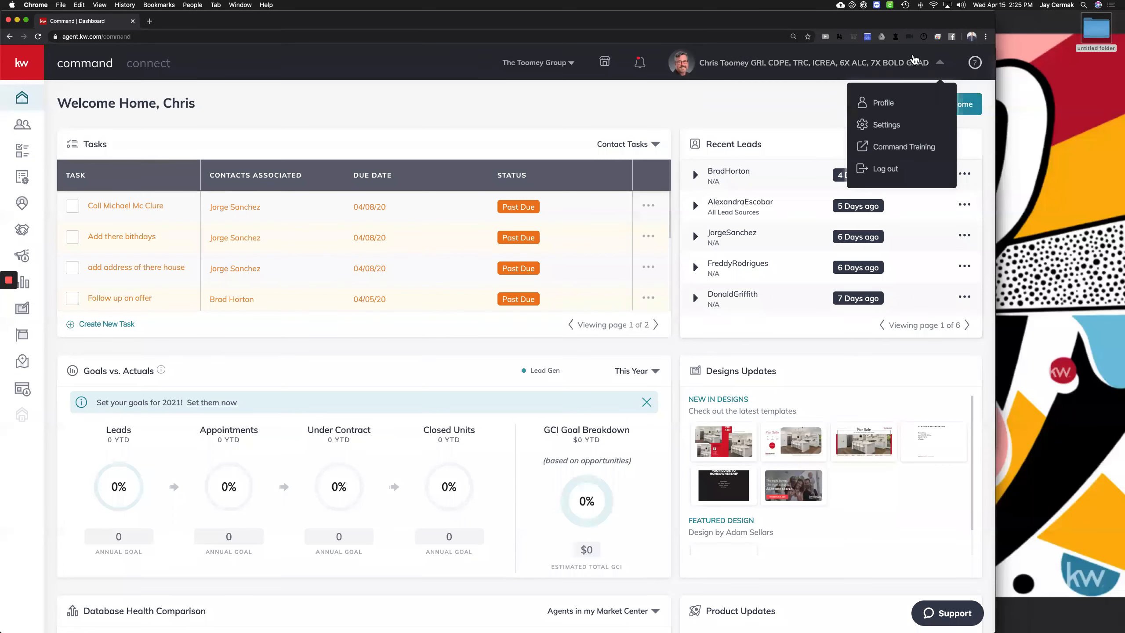
click(889, 125)
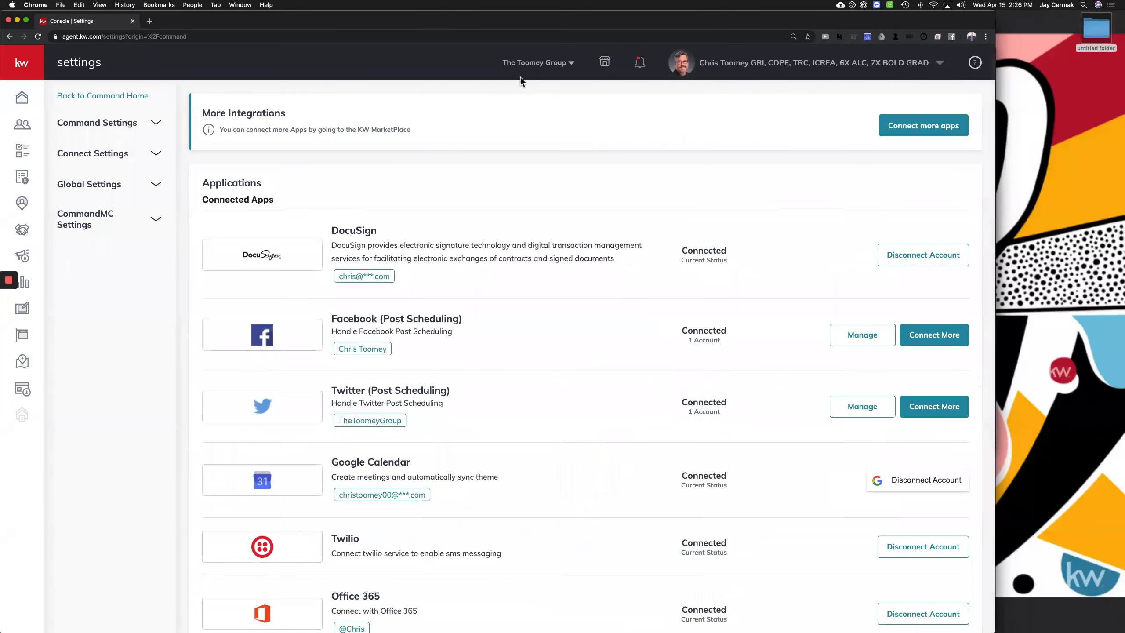
triple_click(229, 199)
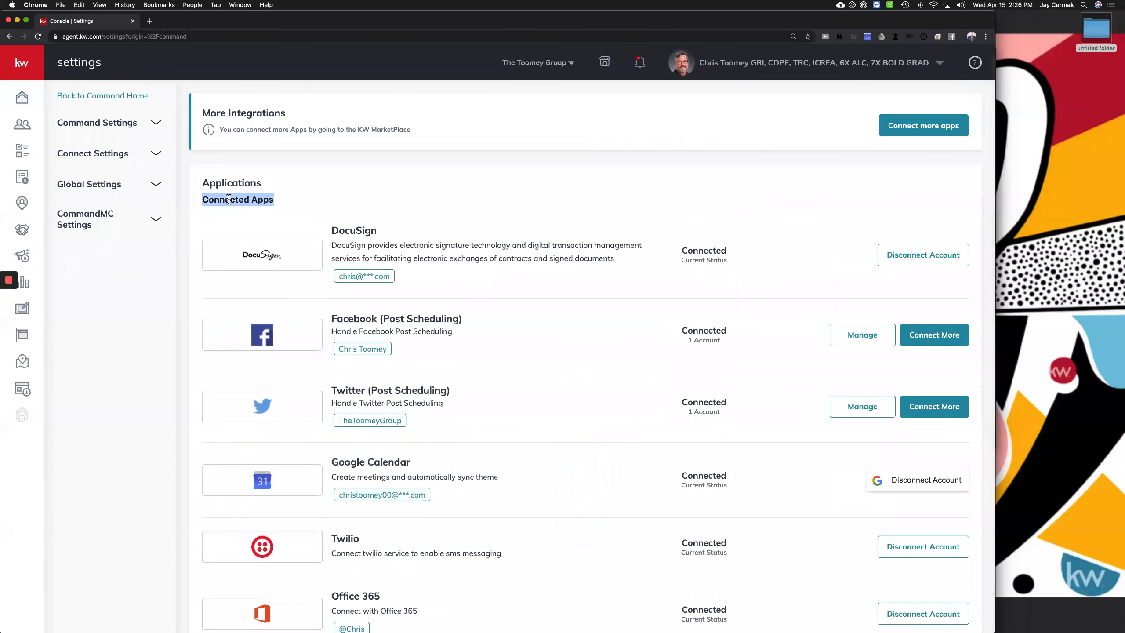
scroll(228, 200, down, 1)
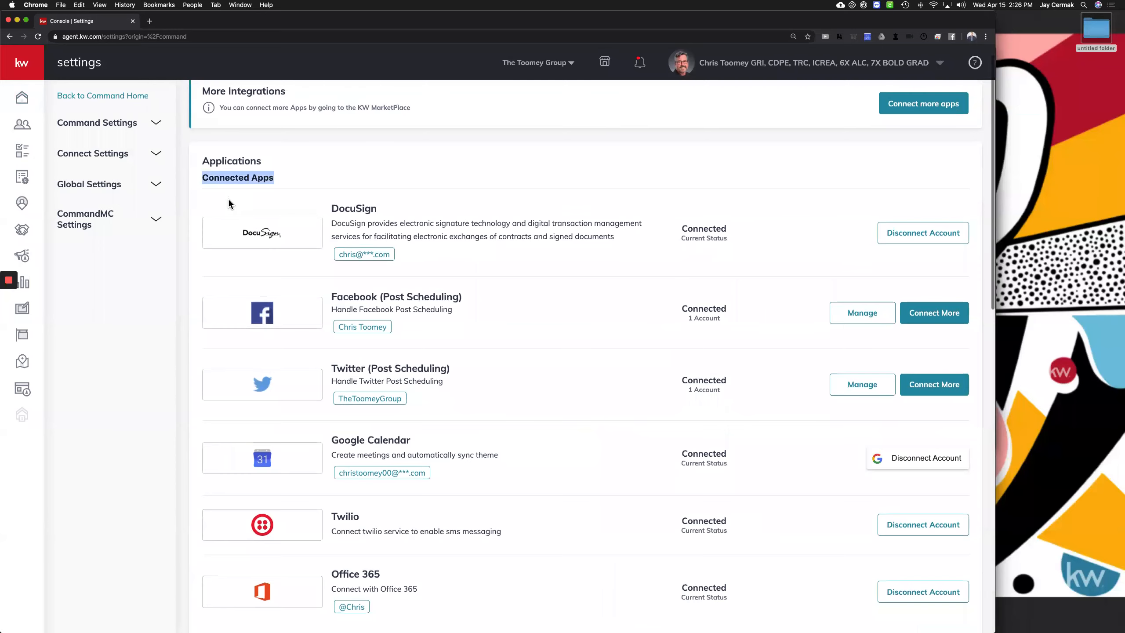
scroll(229, 199, down, 3)
scroll(229, 200, down, 1)
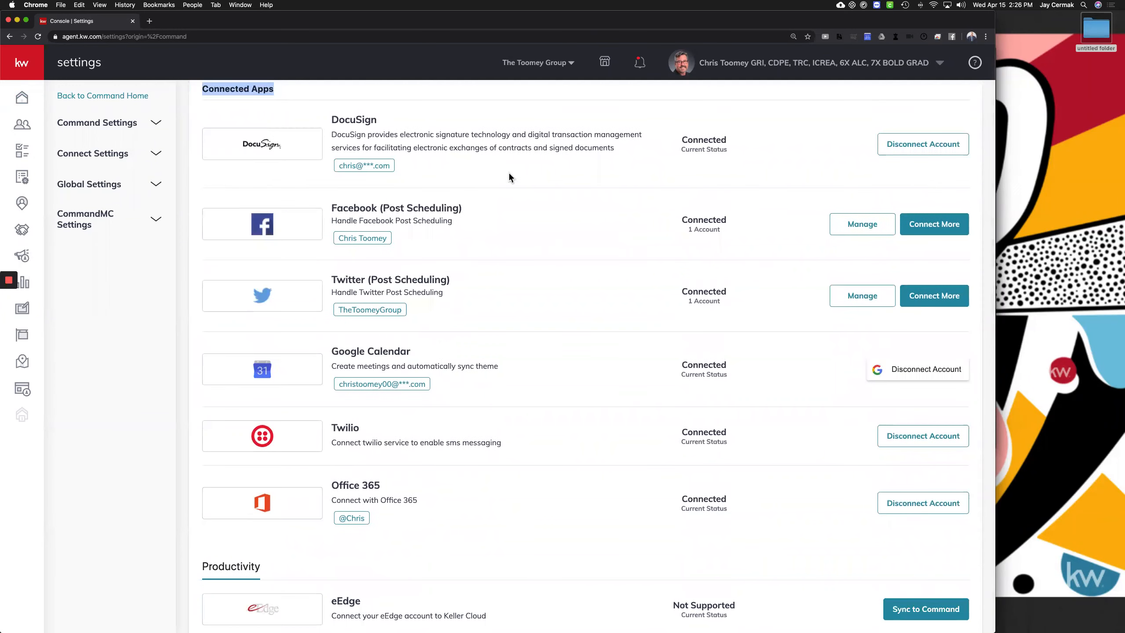
double_click(340, 119)
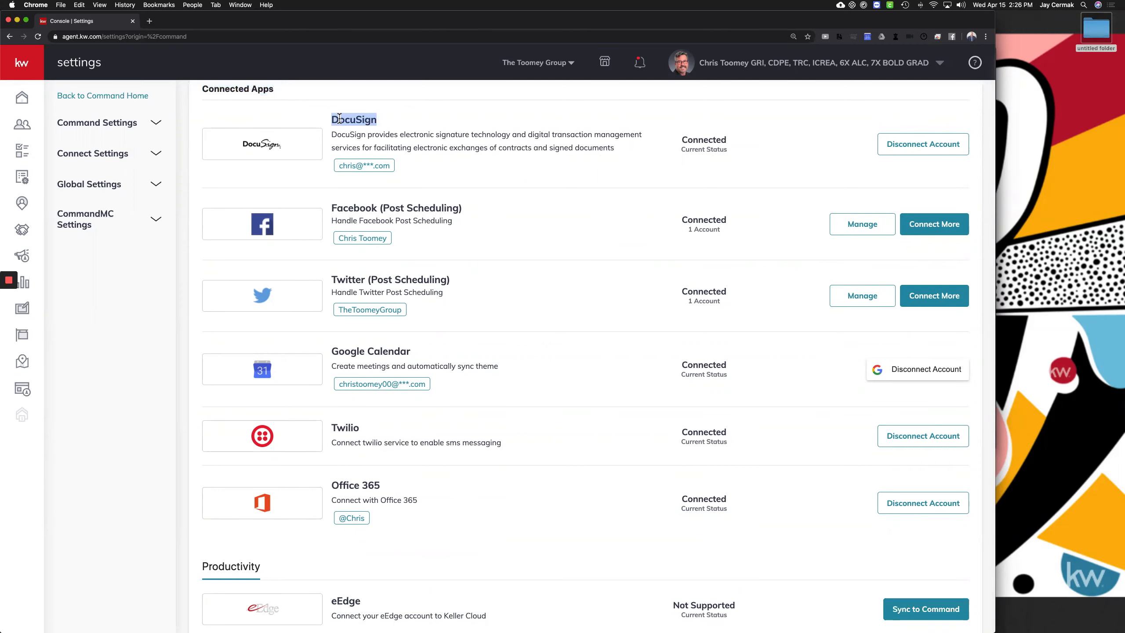
scroll(339, 119, down, 3)
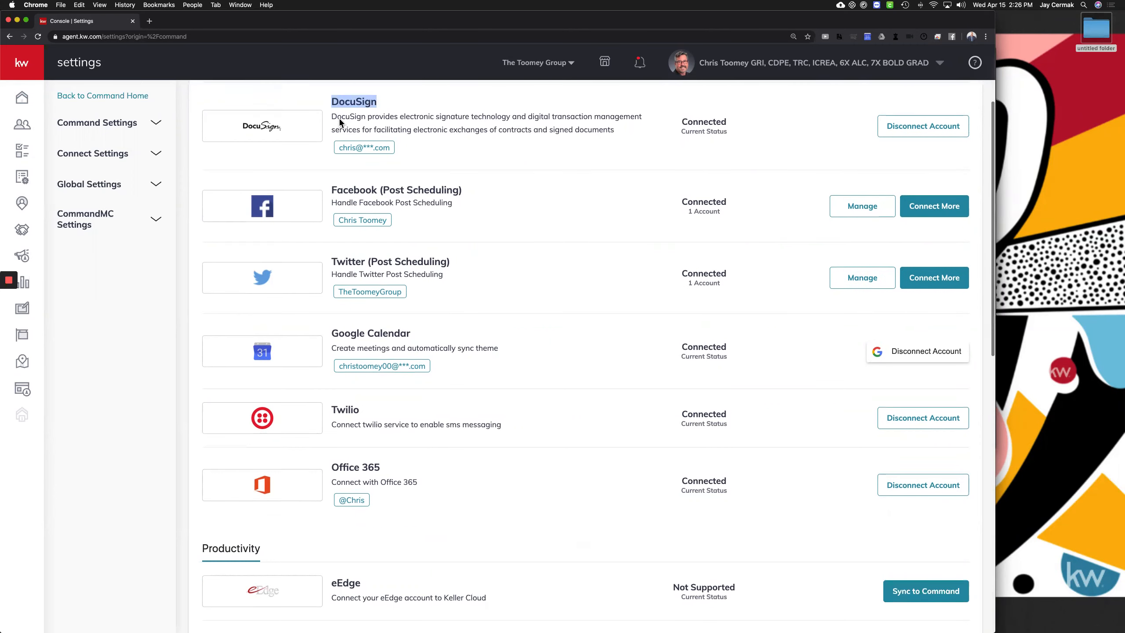
double_click(341, 133)
triple_click(341, 132)
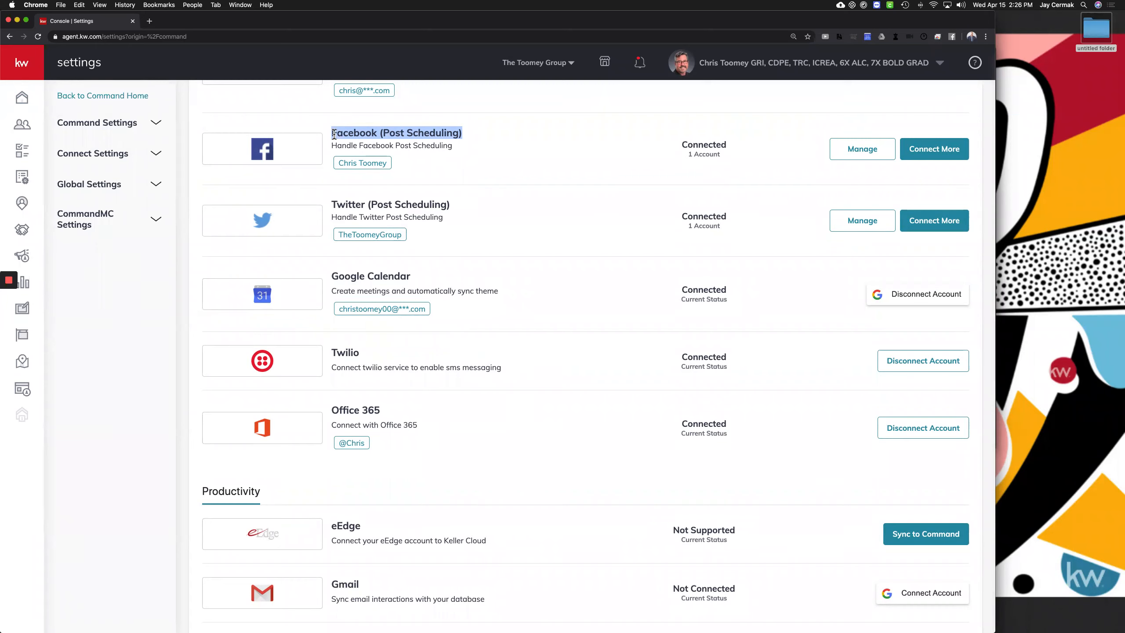
drag(375, 146, 410, 193)
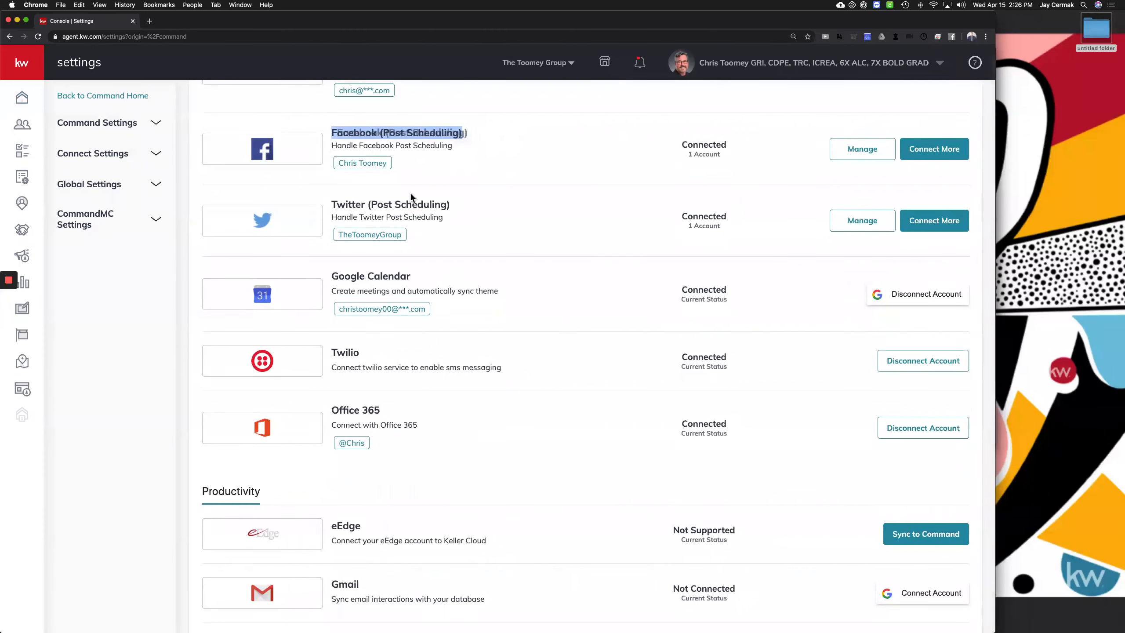
triple_click(401, 206)
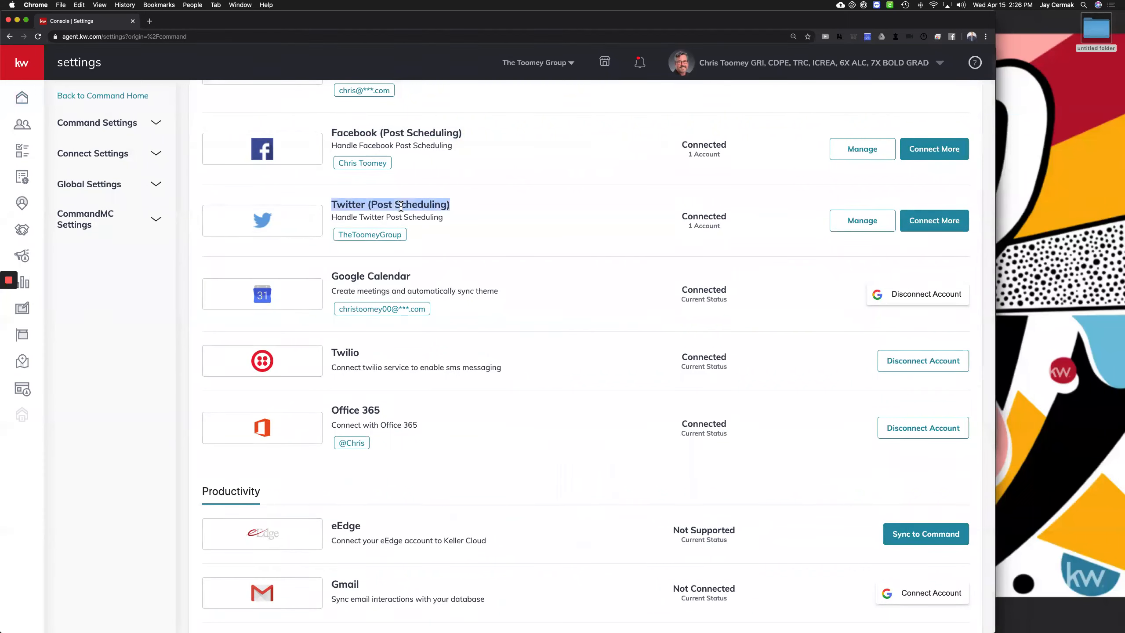
triple_click(382, 276)
scroll(382, 276, down, 2)
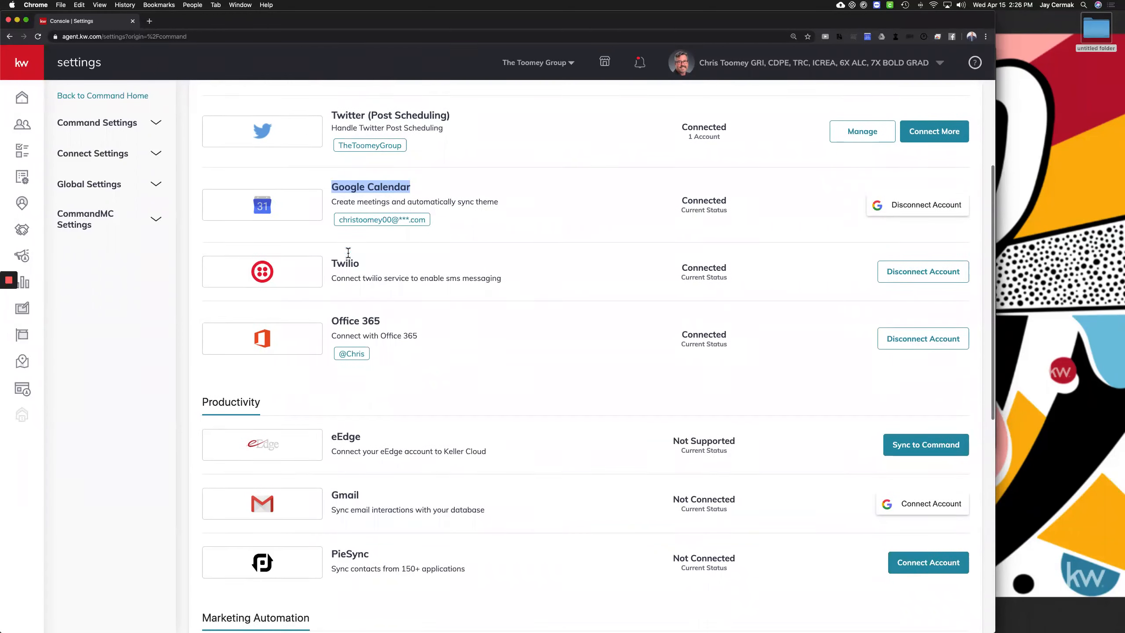
double_click(348, 253)
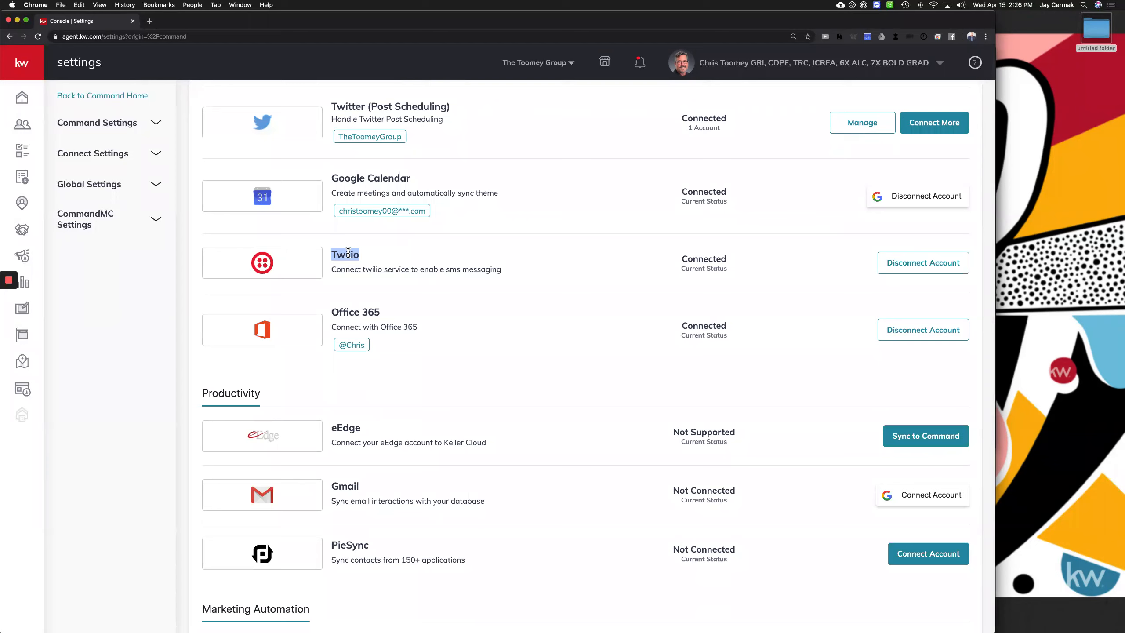
triple_click(371, 313)
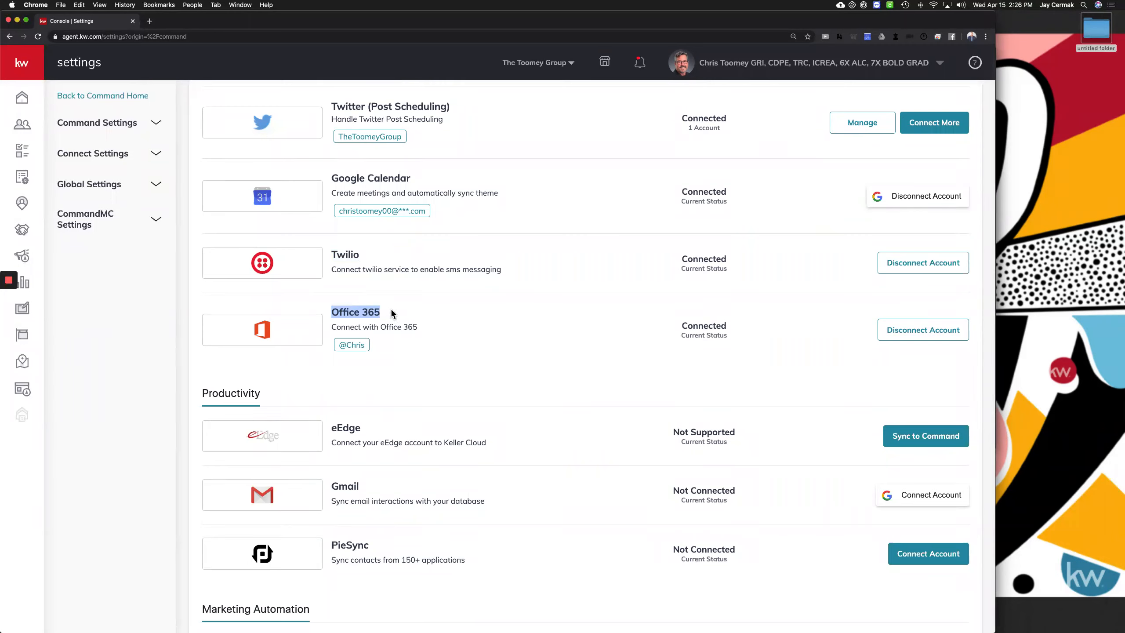
drag(435, 326, 381, 309)
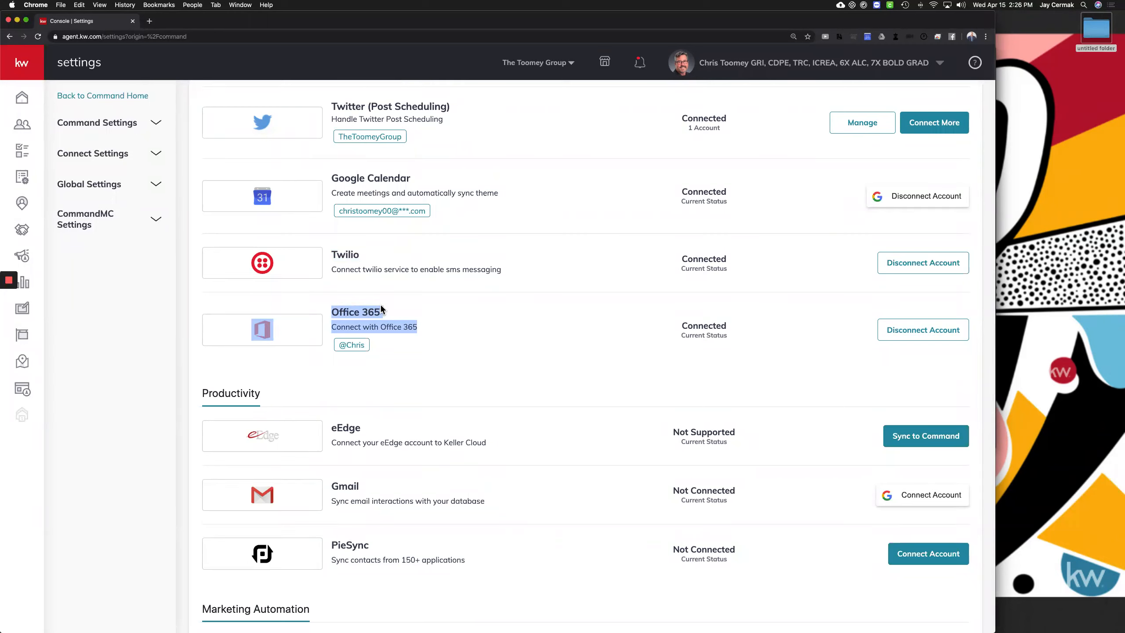
scroll(382, 309, down, 5)
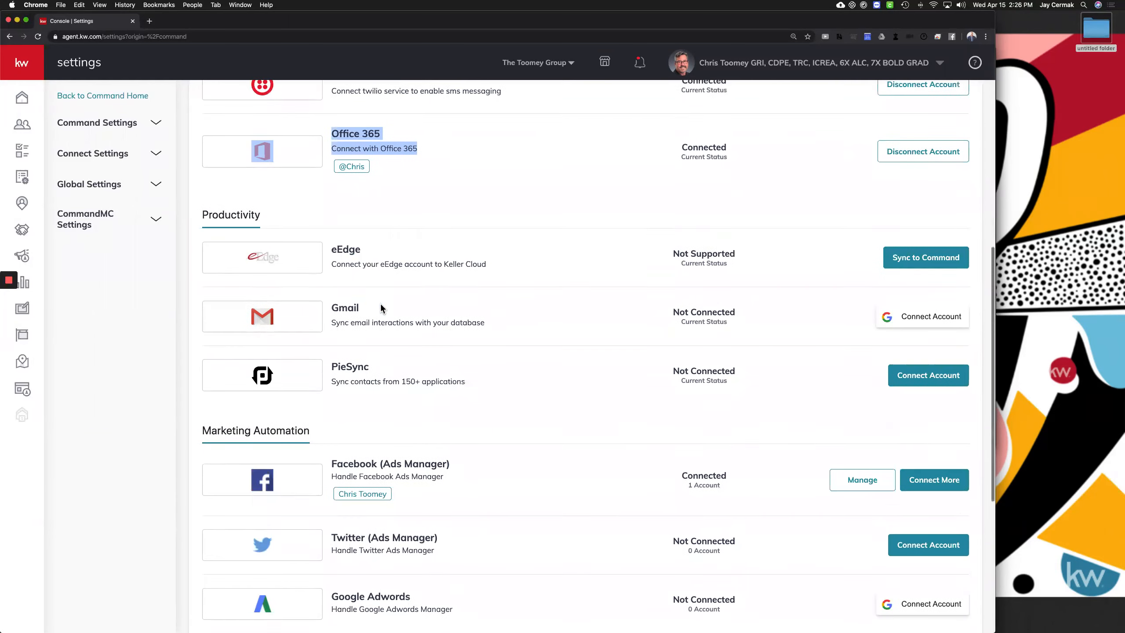
click(330, 185)
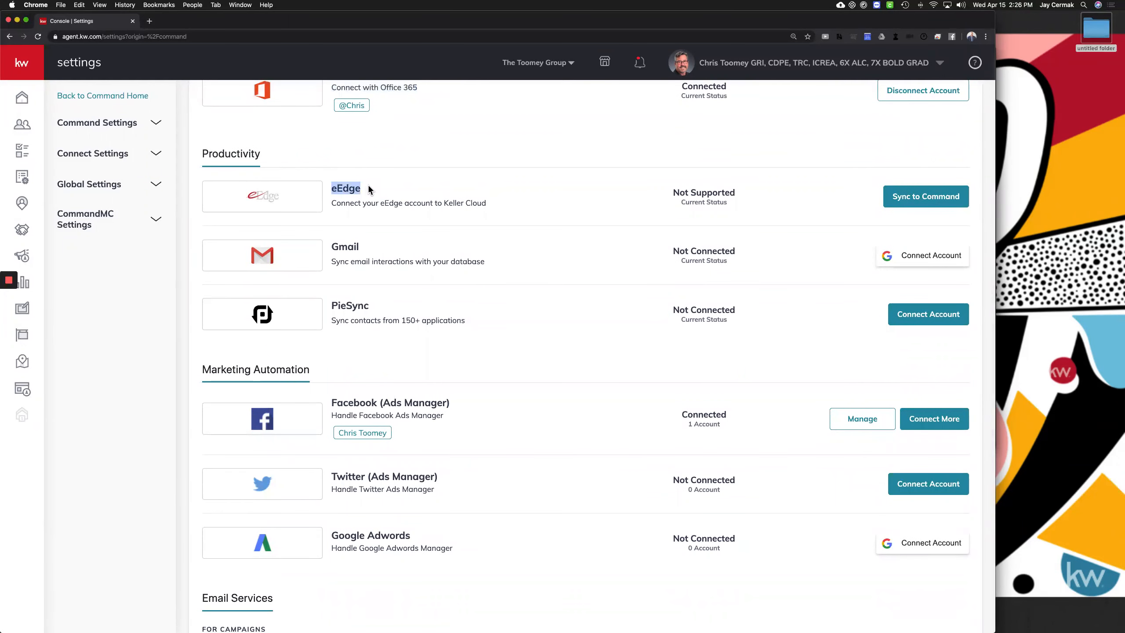
triple_click(389, 205)
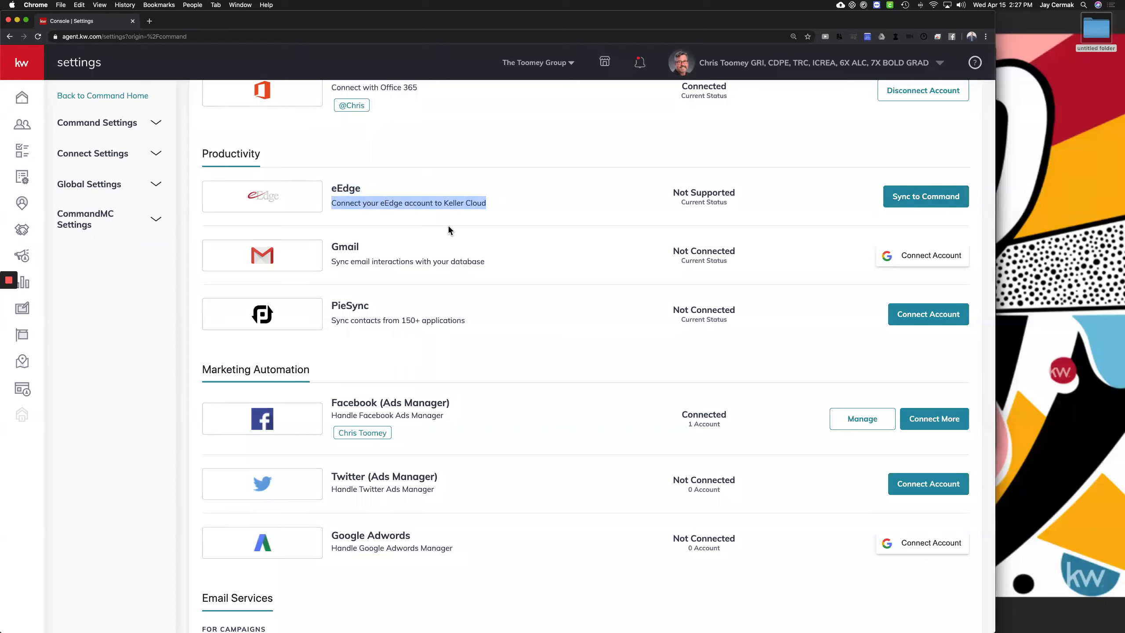
double_click(344, 246)
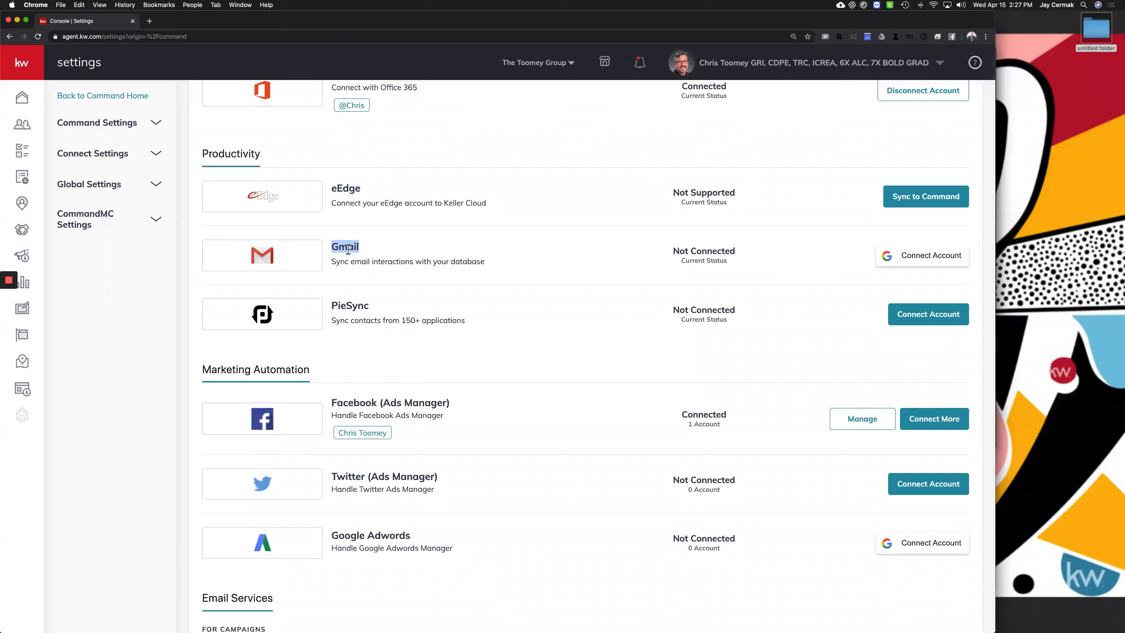
scroll(349, 250, down, 3)
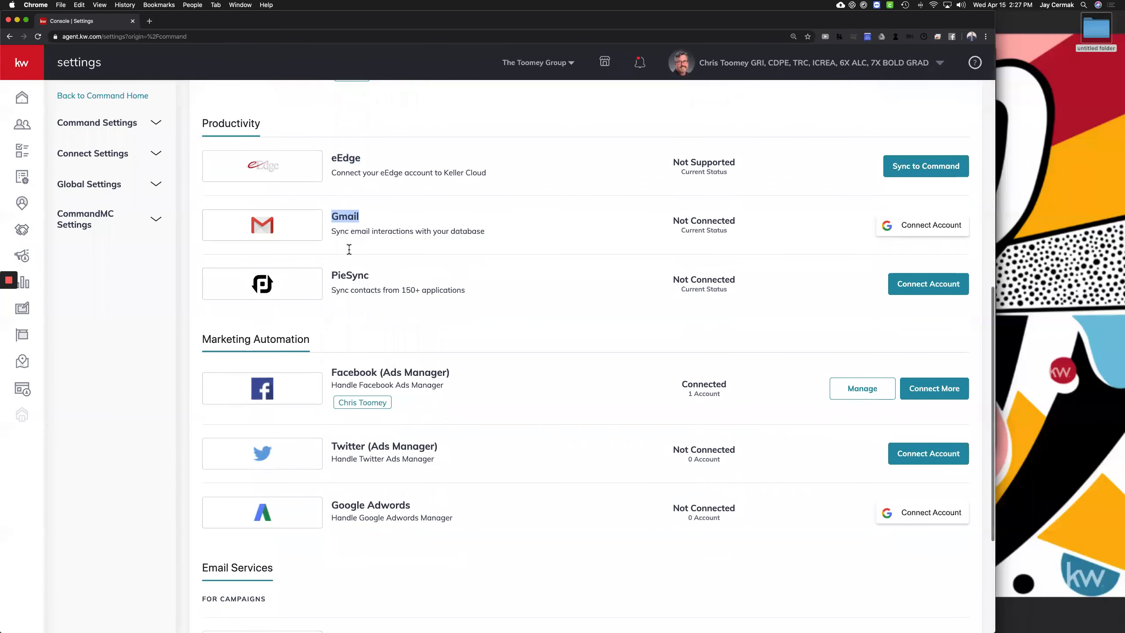
drag(331, 234, 392, 236)
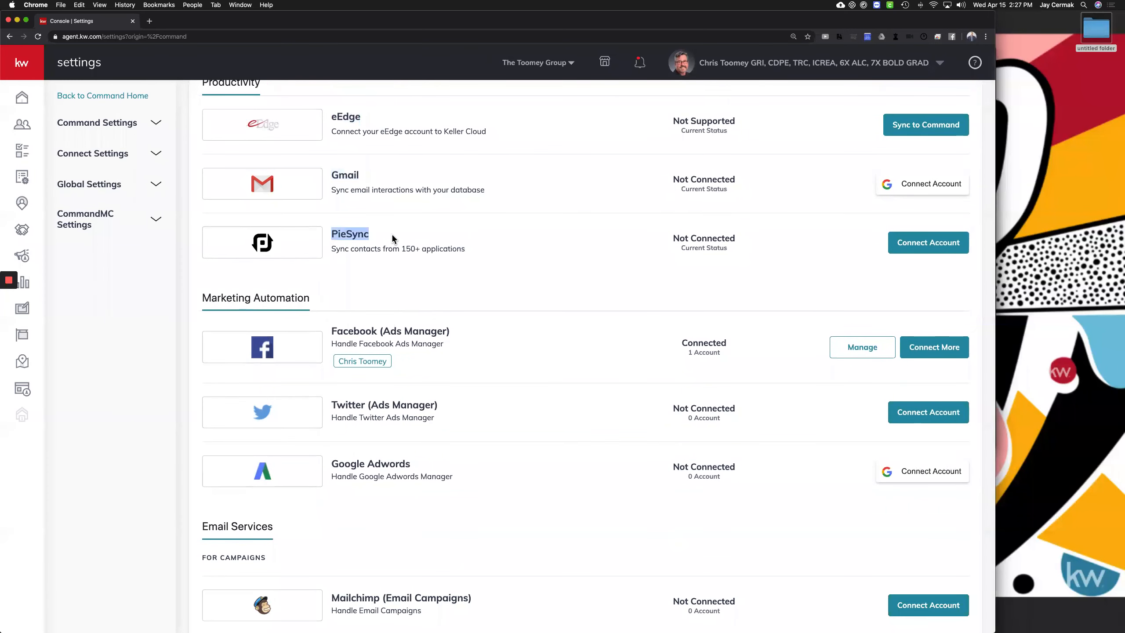
click(899, 242)
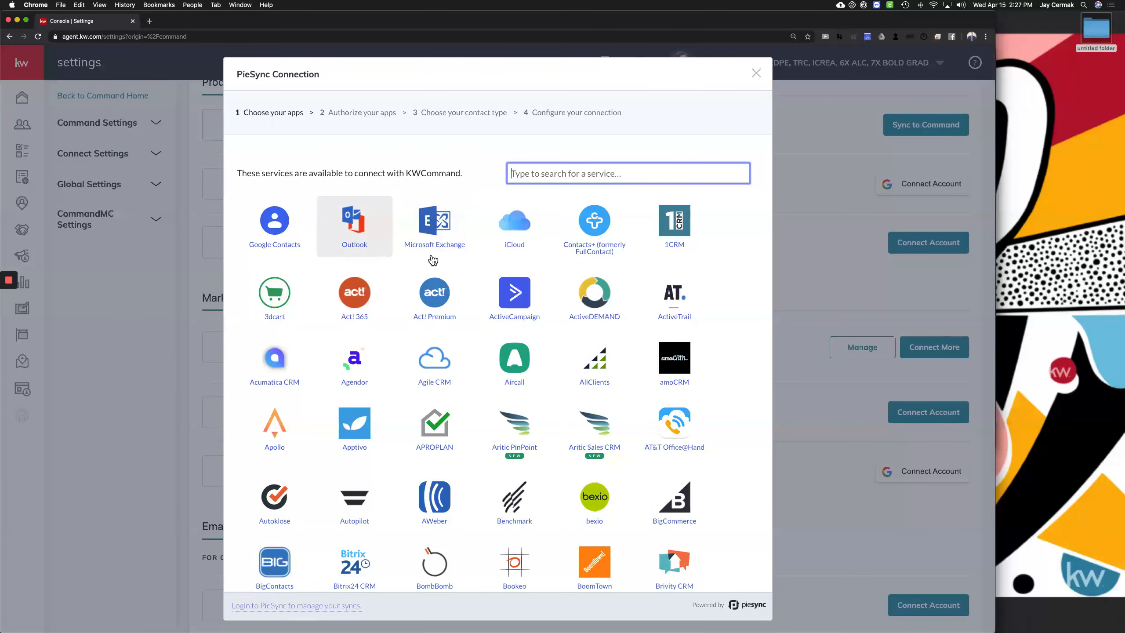
scroll(432, 259, down, 2)
scroll(433, 259, down, 2)
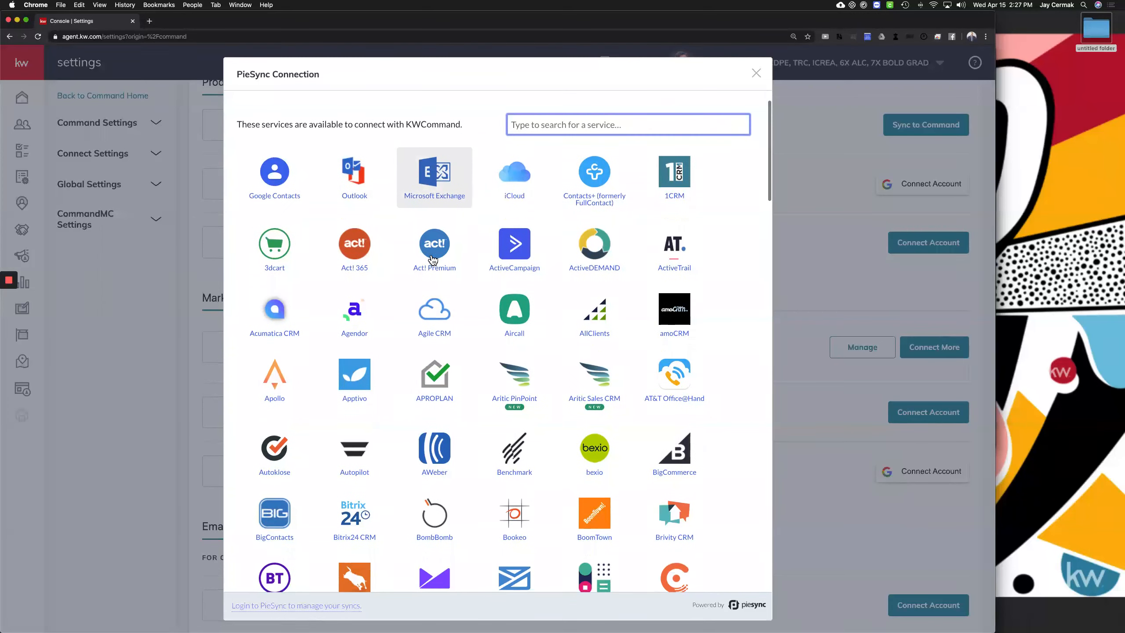
scroll(433, 259, down, 2)
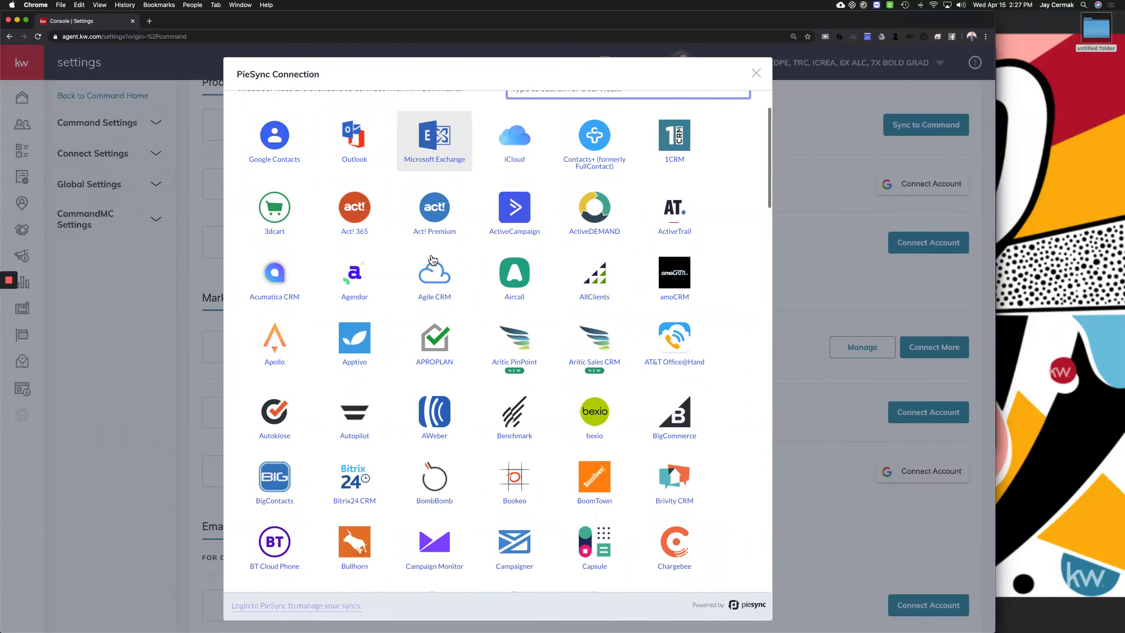
scroll(433, 260, down, 8)
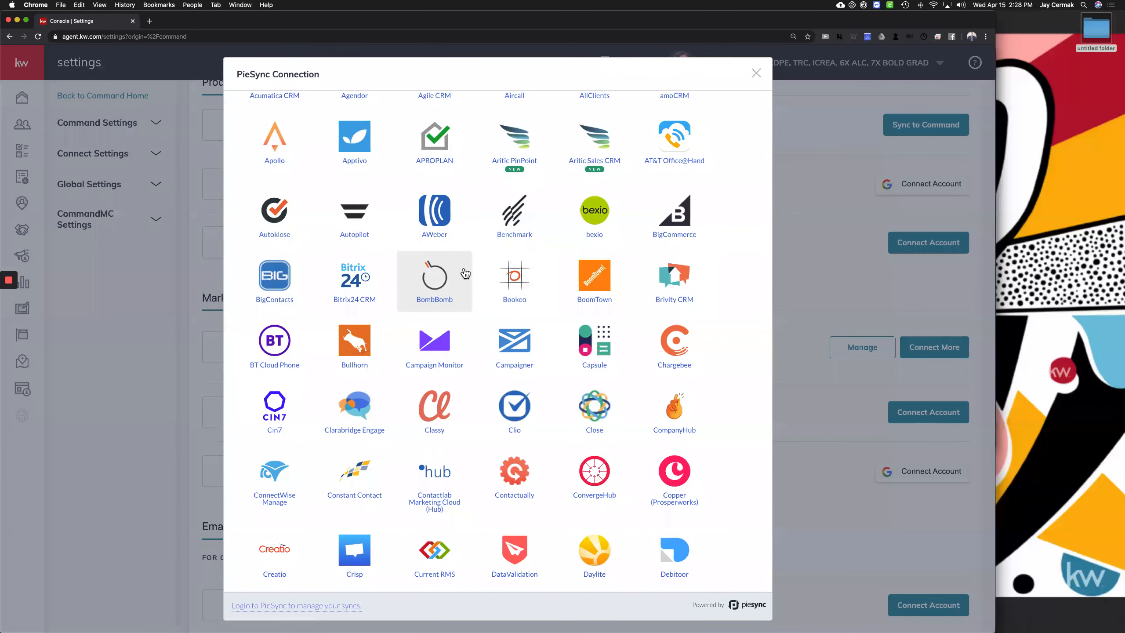
scroll(465, 273, down, 5)
scroll(505, 349, down, 6)
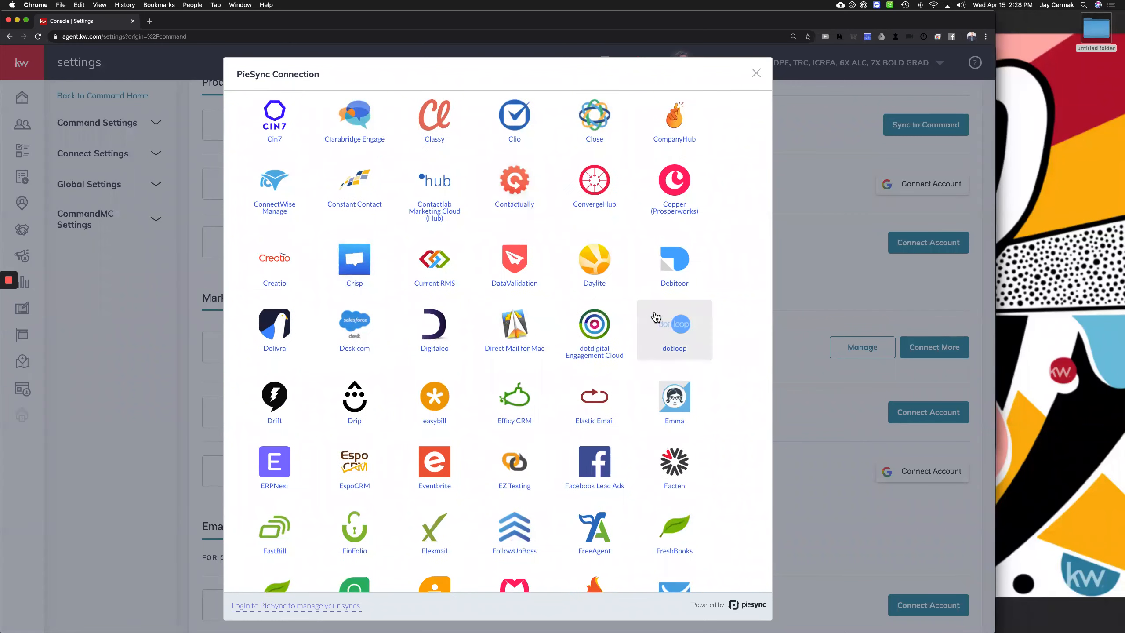
scroll(354, 335, down, 5)
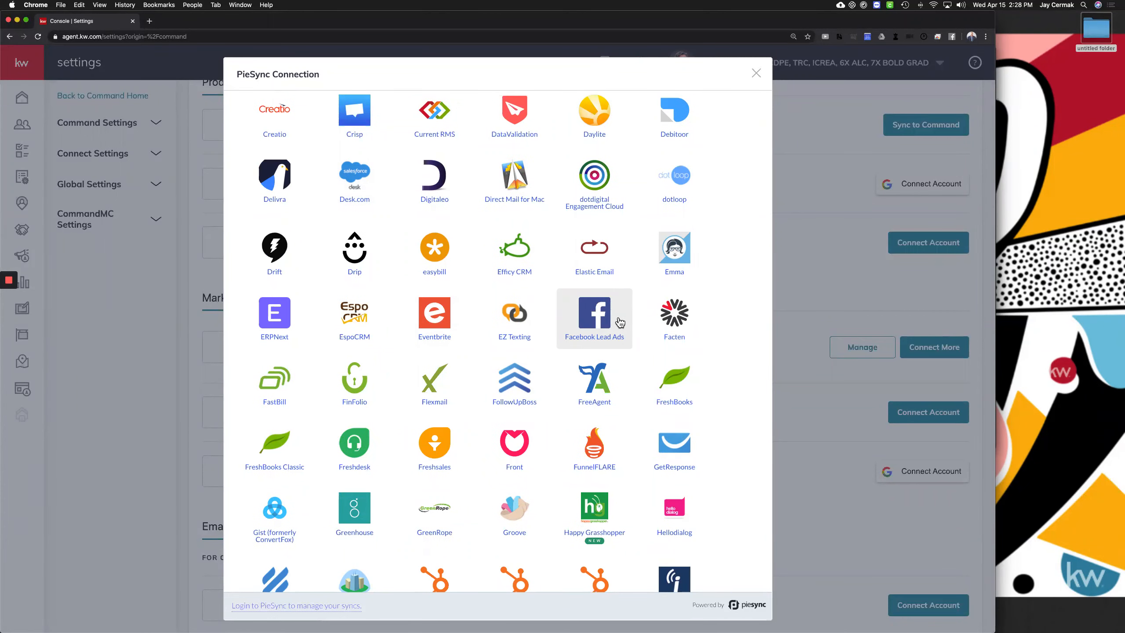
scroll(394, 314, down, 10)
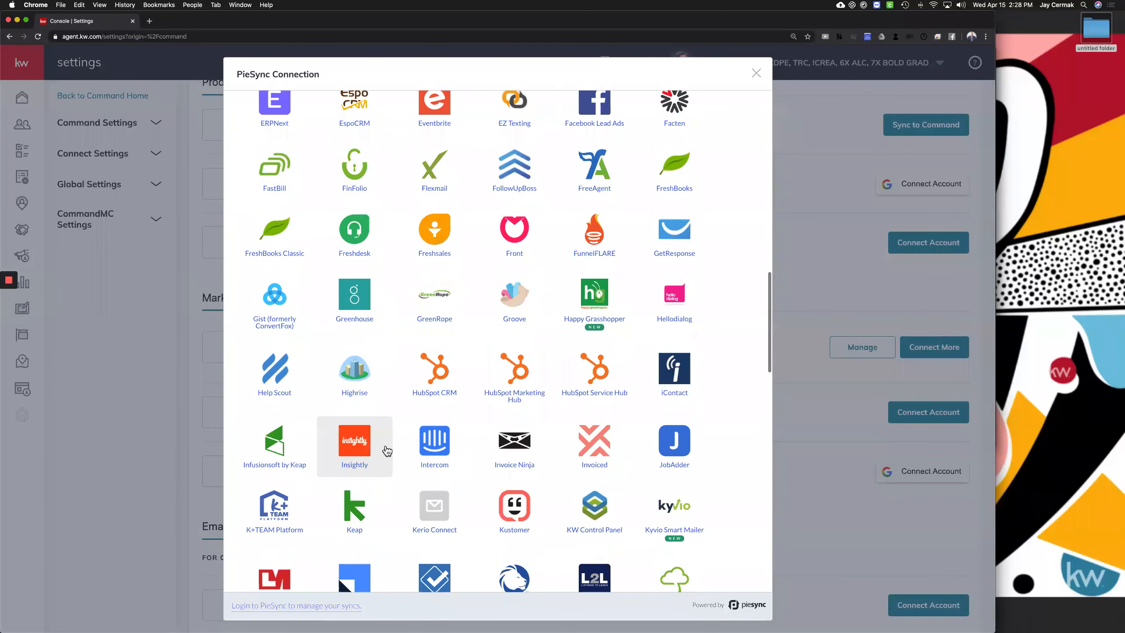
scroll(410, 397, down, 7)
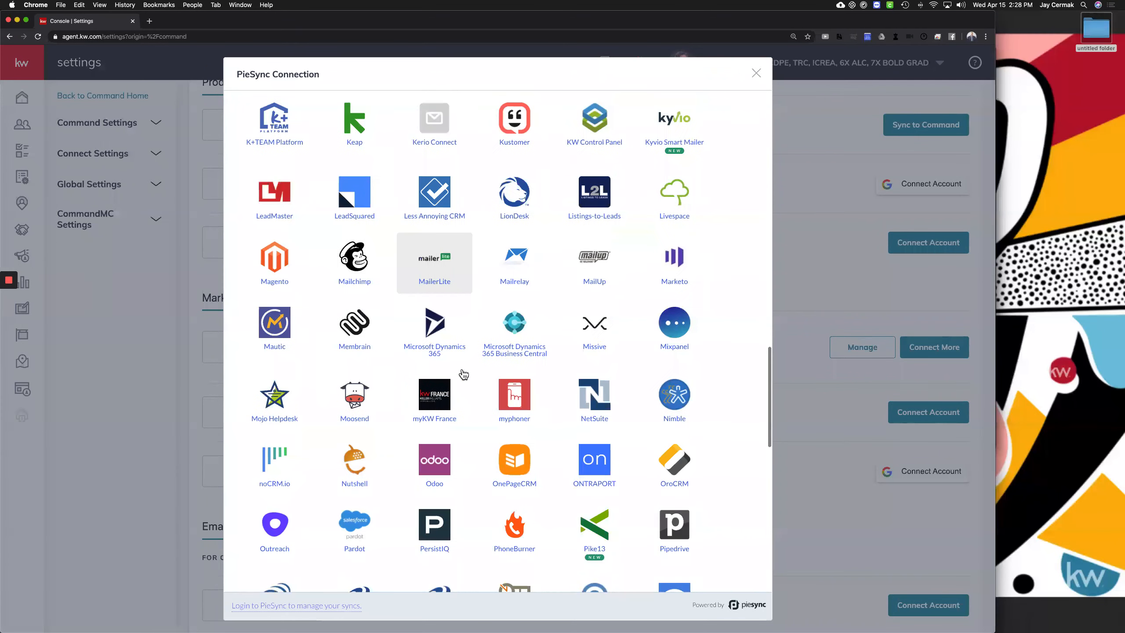
scroll(360, 410, down, 1)
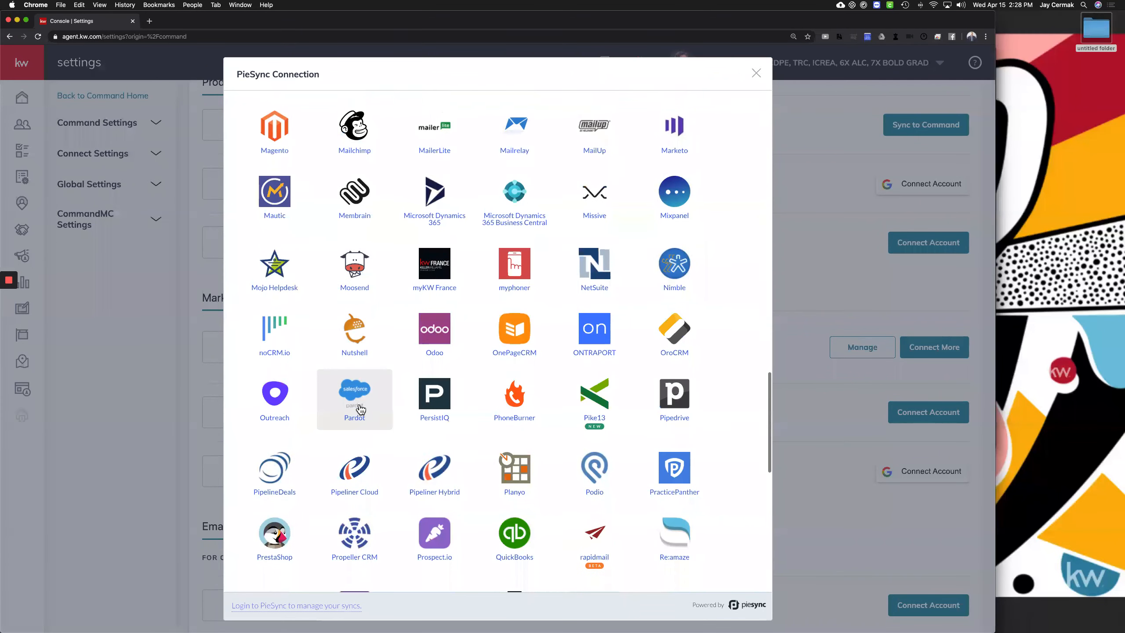
scroll(360, 410, down, 10)
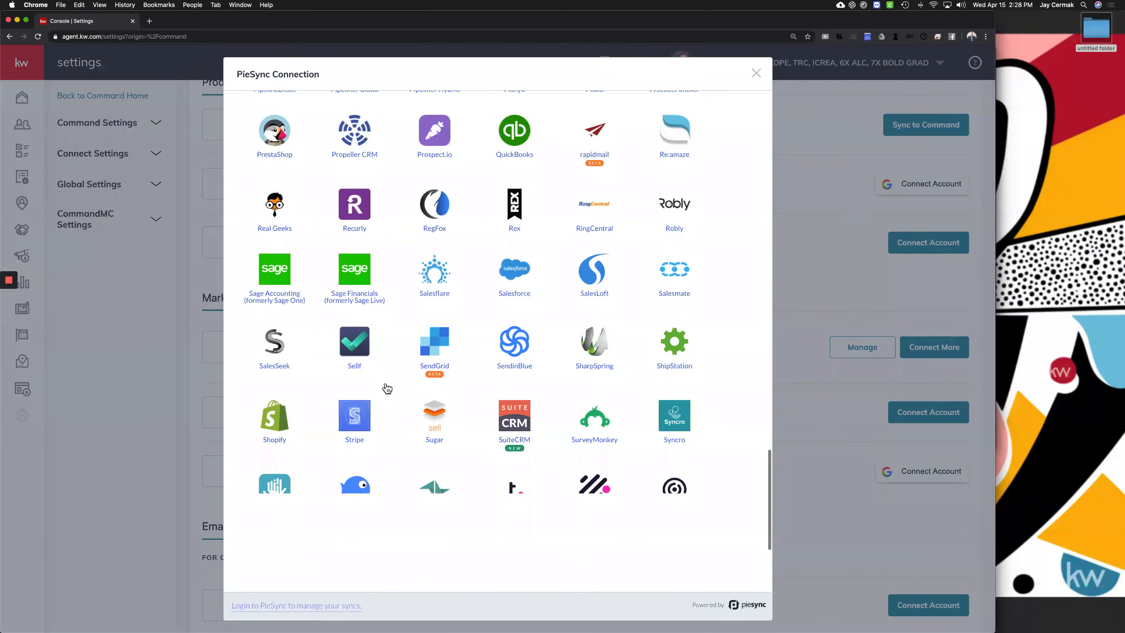
scroll(537, 362, down, 8)
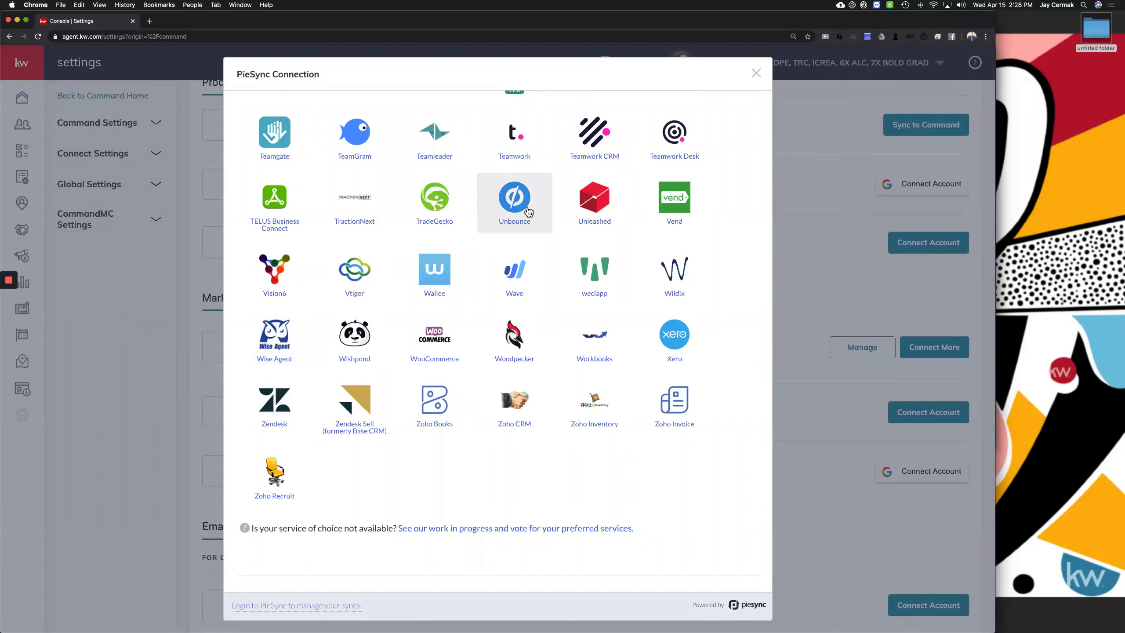
scroll(527, 210, up, 20)
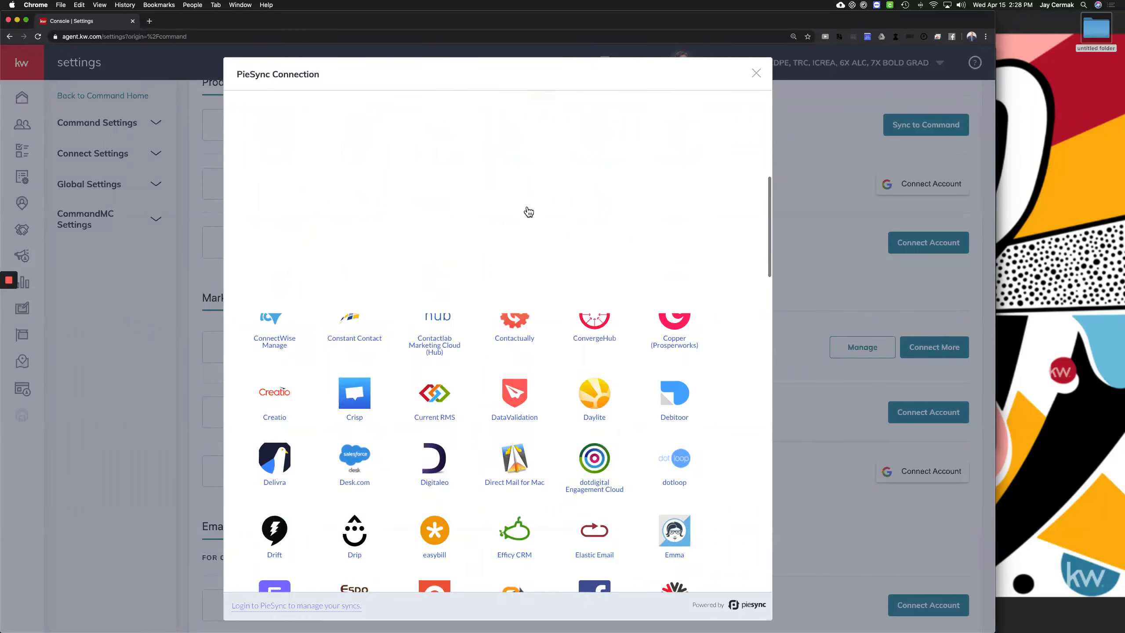
Scan the PieSync service grid, then close the PieSync Connection dialog to see Connected Apps
scroll(528, 210, down, 5)
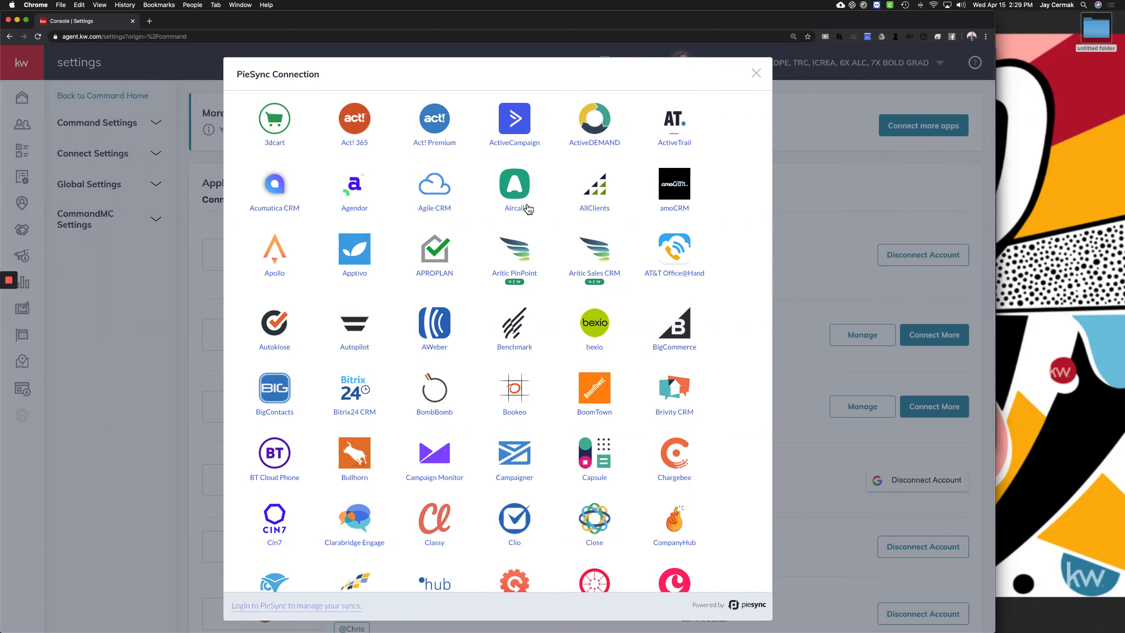
scroll(542, 262, down, 2)
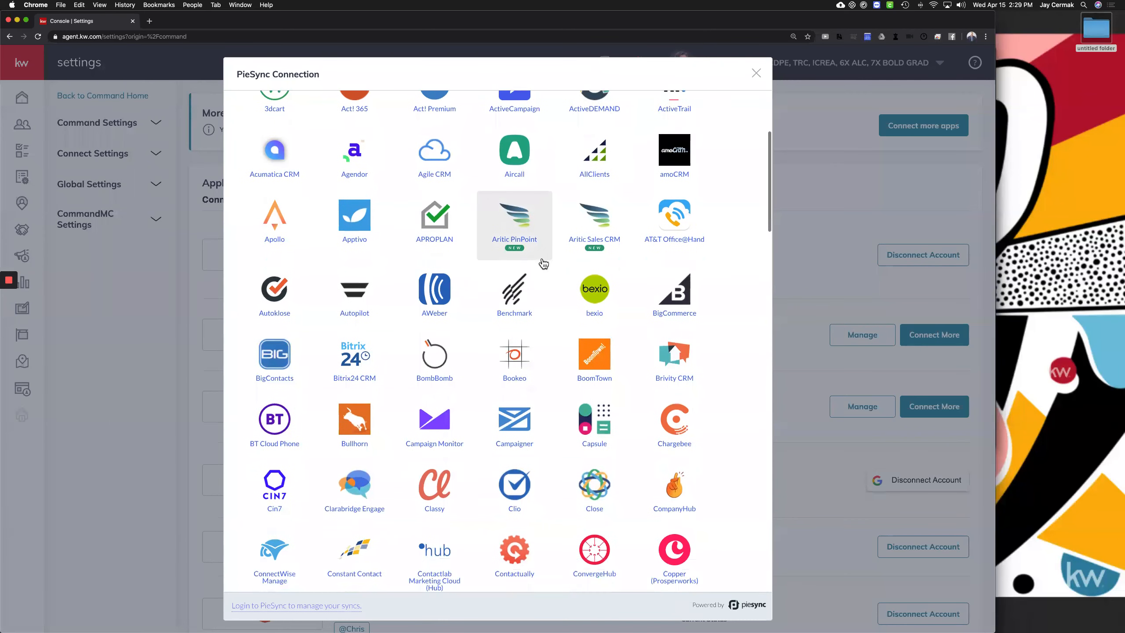
scroll(544, 264, down, 3)
scroll(543, 264, up, 10)
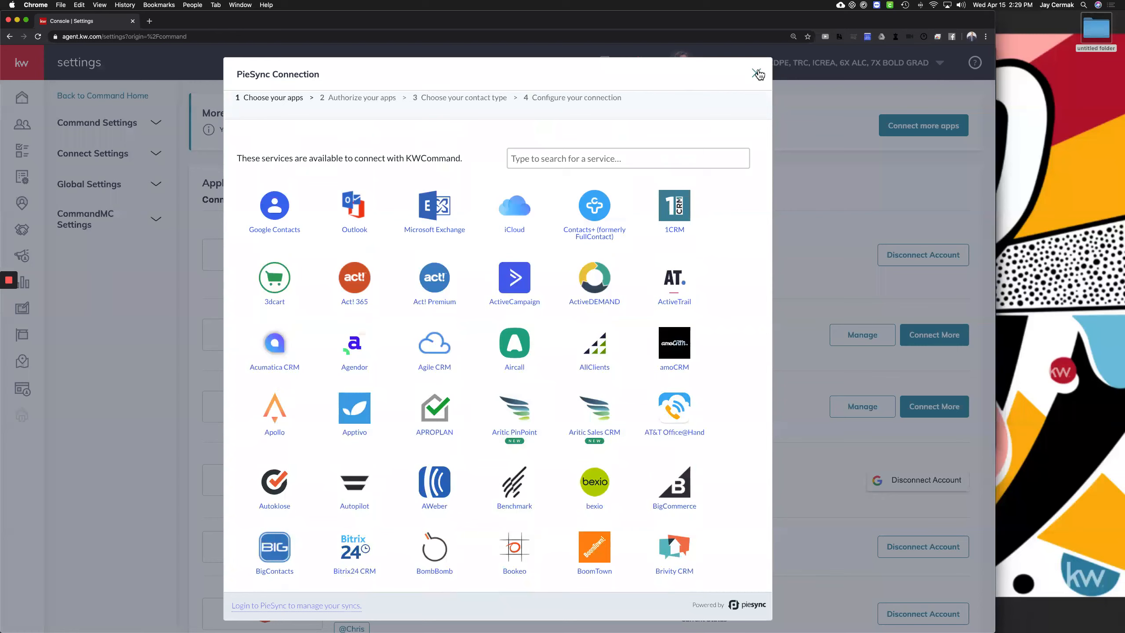
click(756, 73)
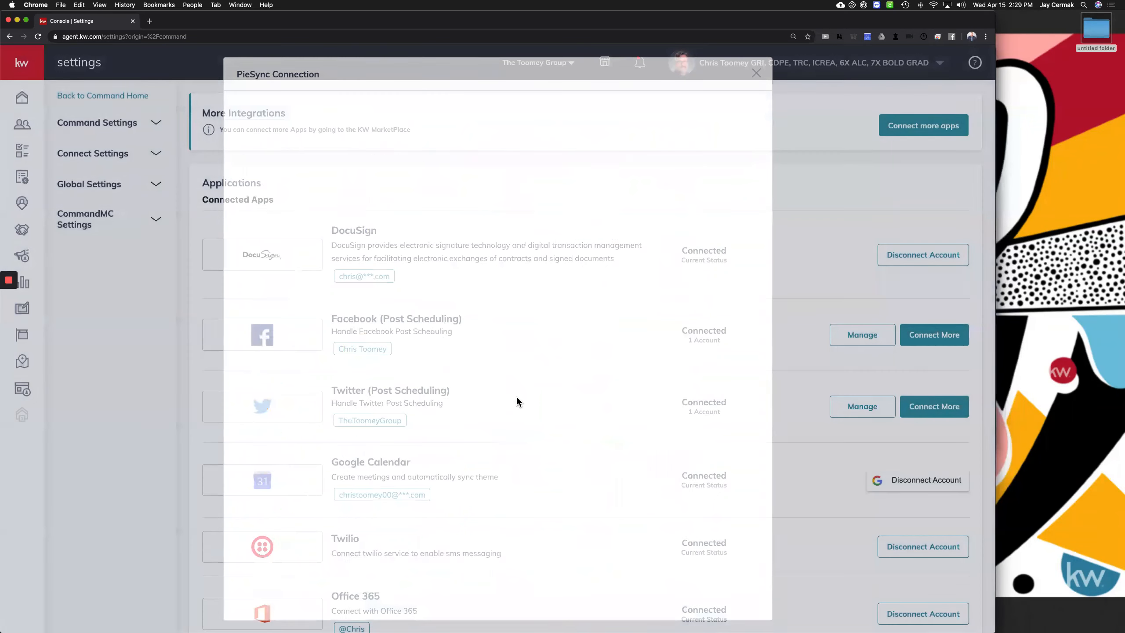
scroll(519, 403, down, 1)
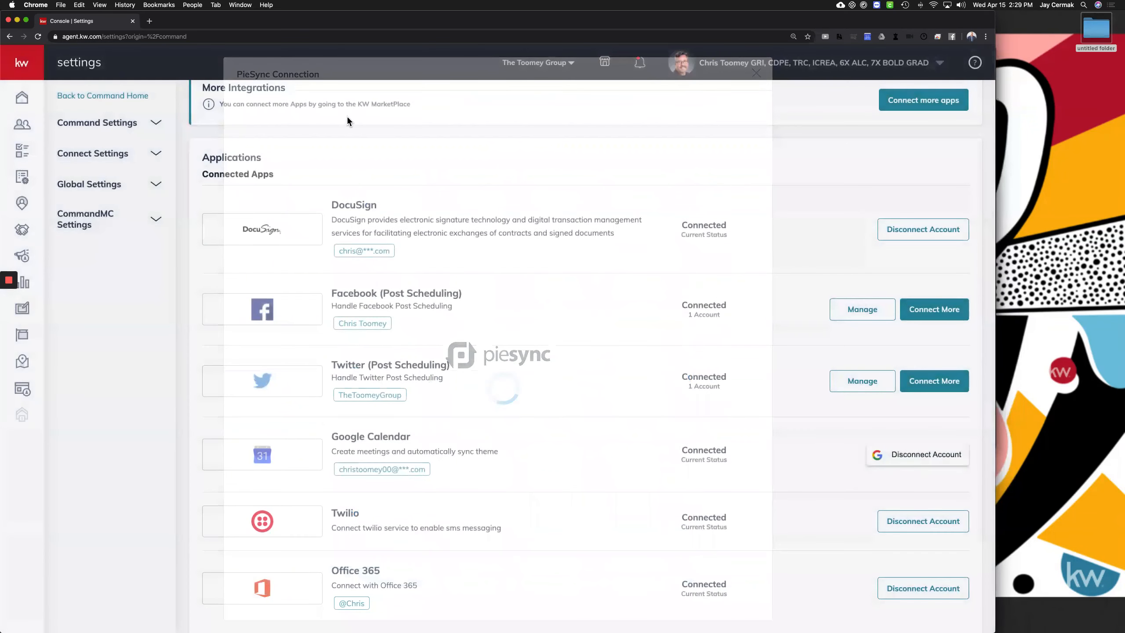
Open the Zapier site in a new tab and browse its Explore All Apps directory
click(148, 21)
text(zapier)
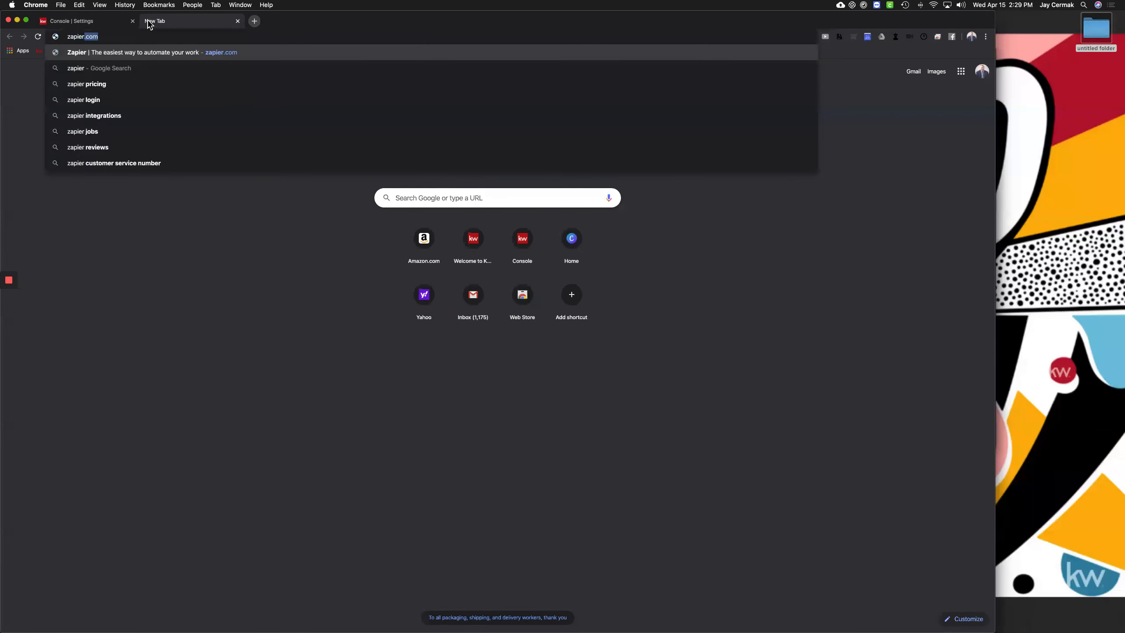
key(Return)
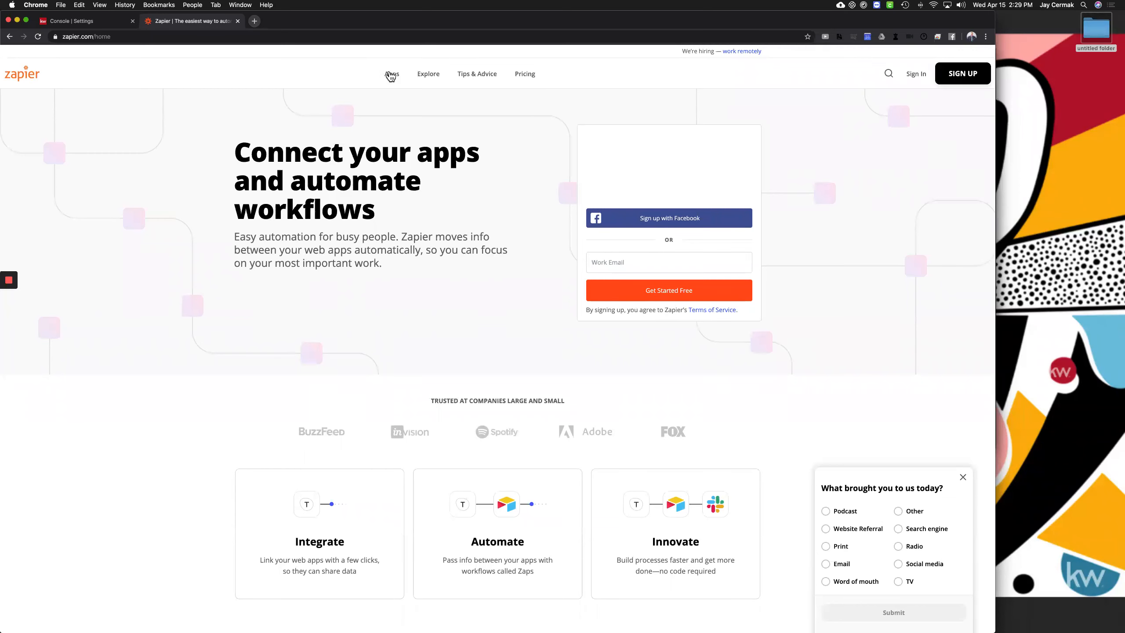
mouse_move(390, 75)
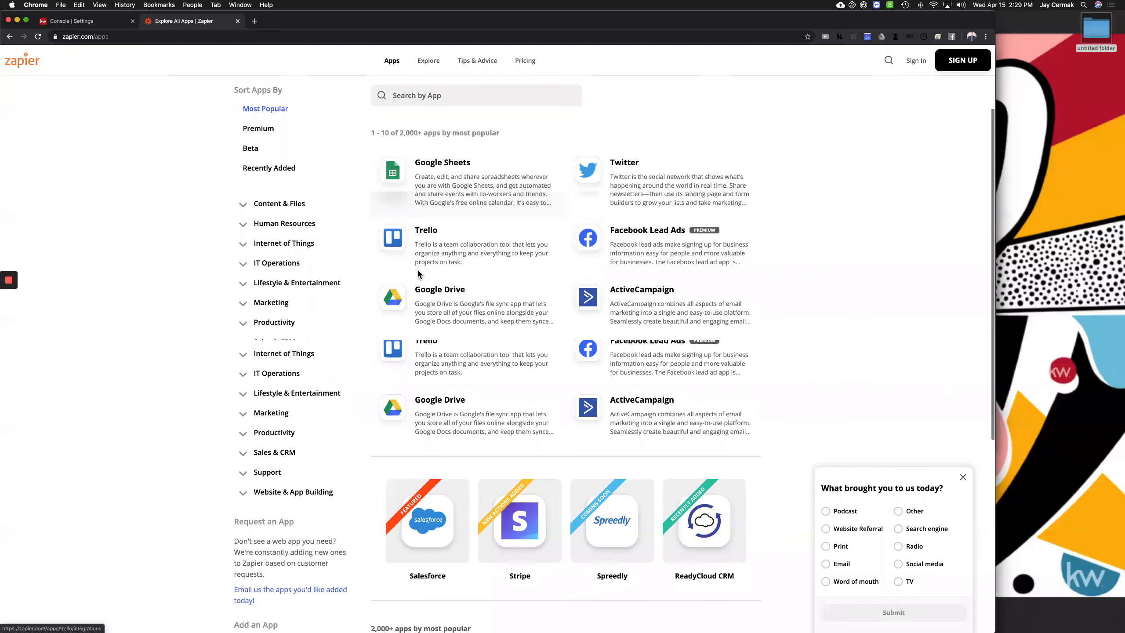
scroll(417, 269, down, 4)
scroll(417, 269, down, 6)
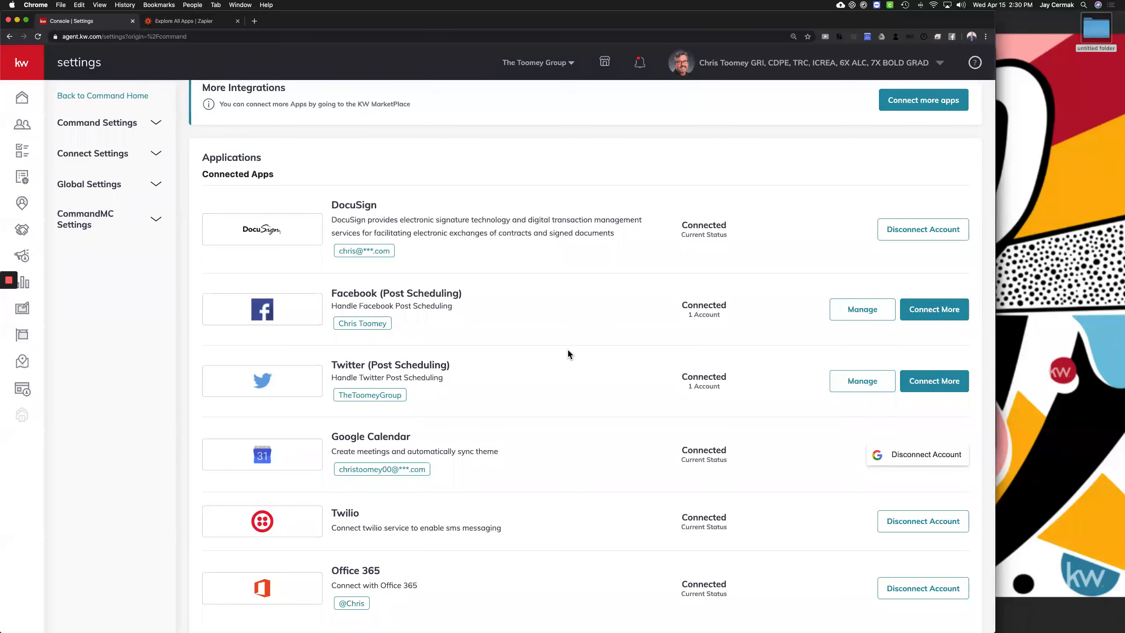
scroll(477, 299, down, 5)
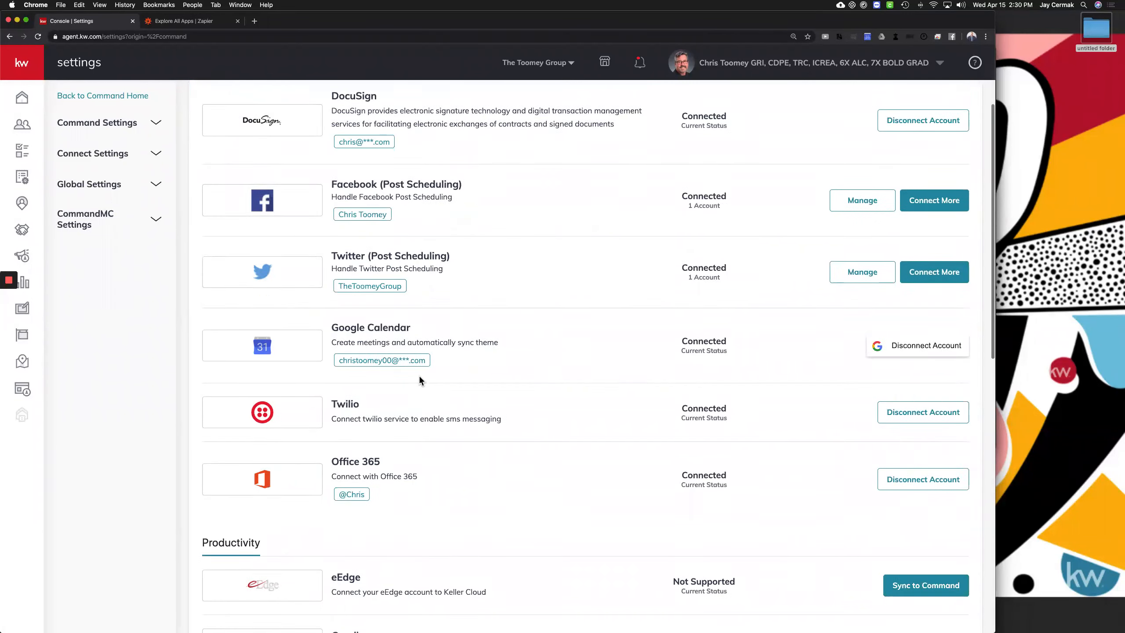
scroll(443, 261, down, 8)
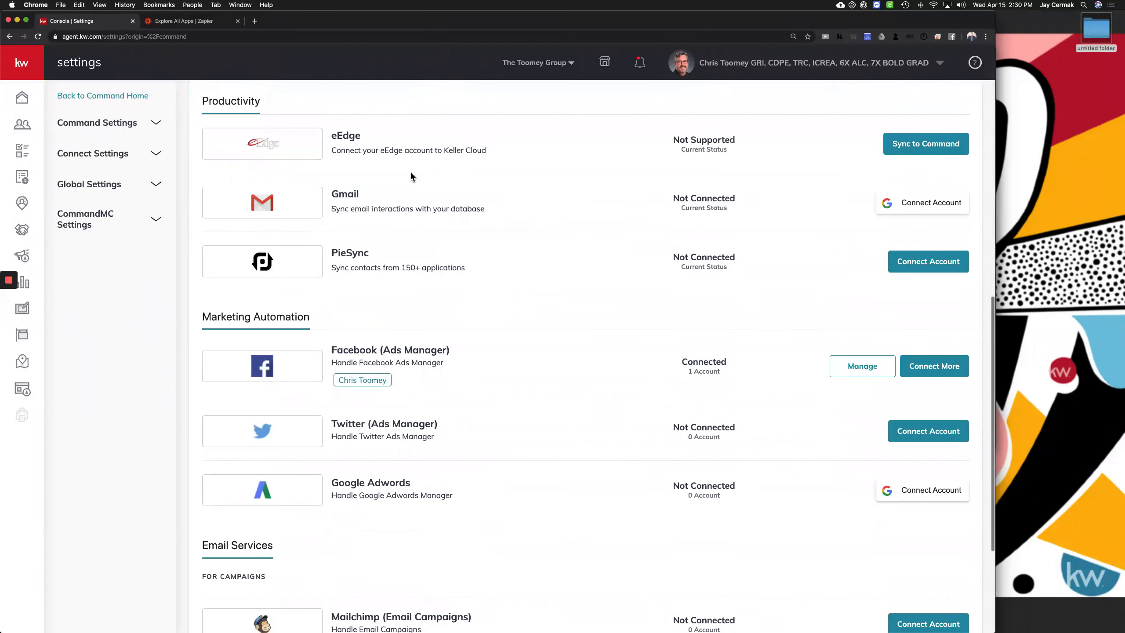
scroll(459, 219, down, 3)
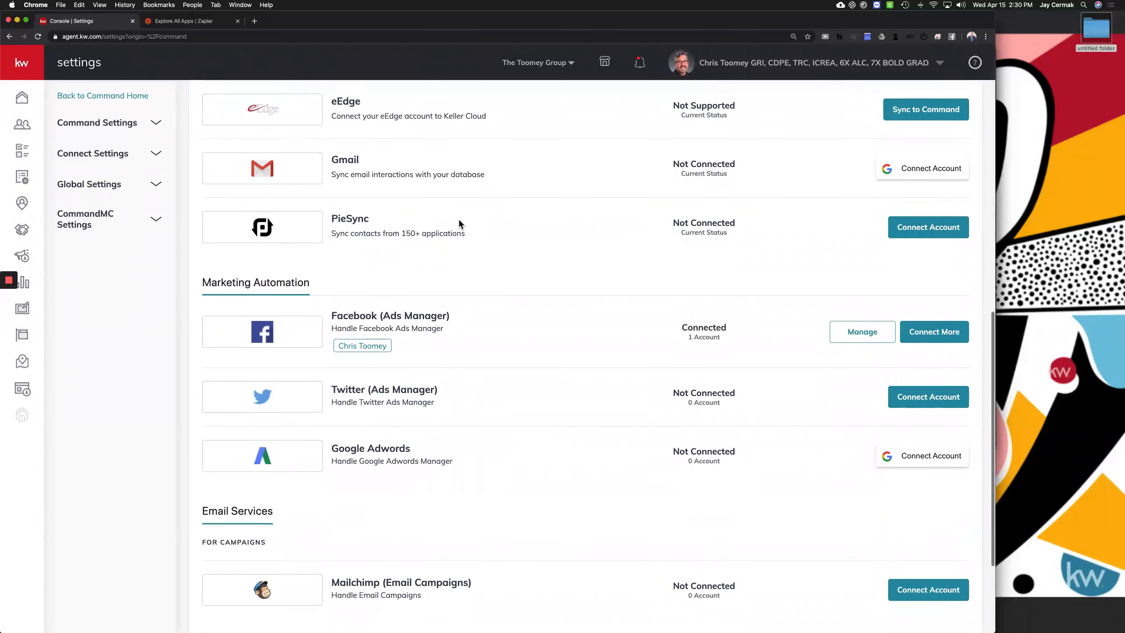
scroll(458, 223, down, 2)
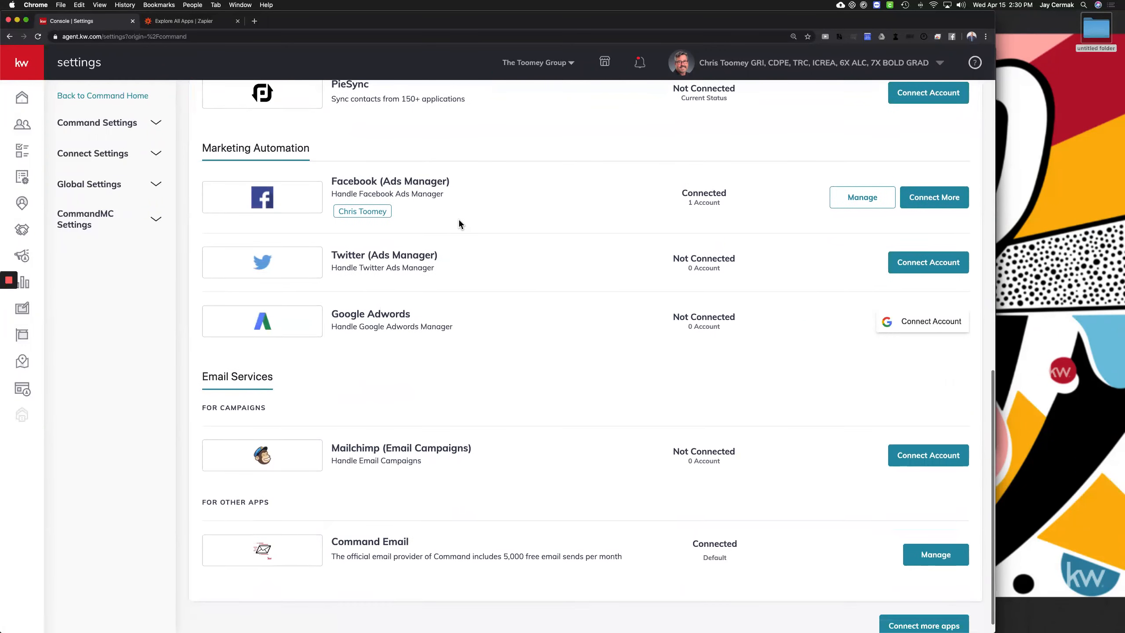
drag(202, 137, 344, 142)
triple_click(390, 170)
scroll(389, 166, down, 1)
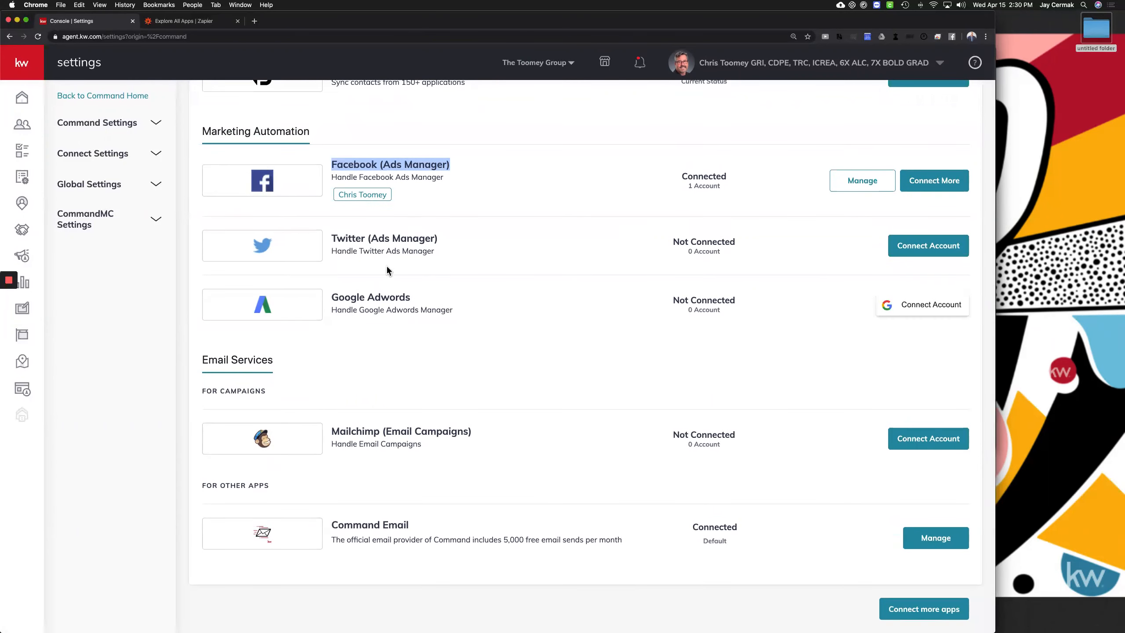
triple_click(369, 296)
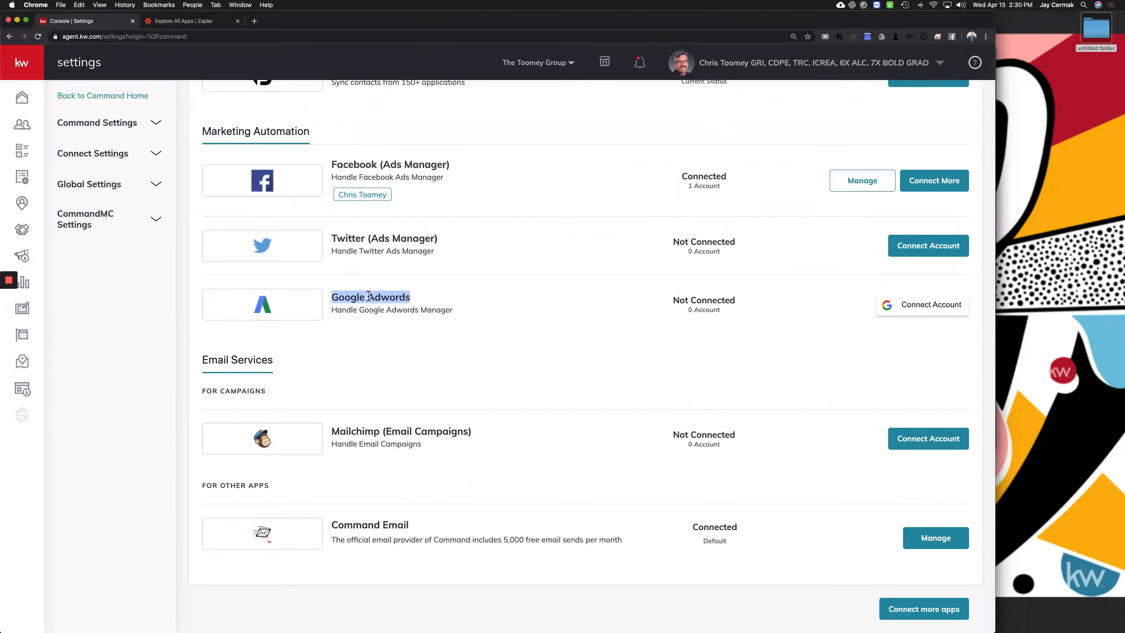
triple_click(397, 429)
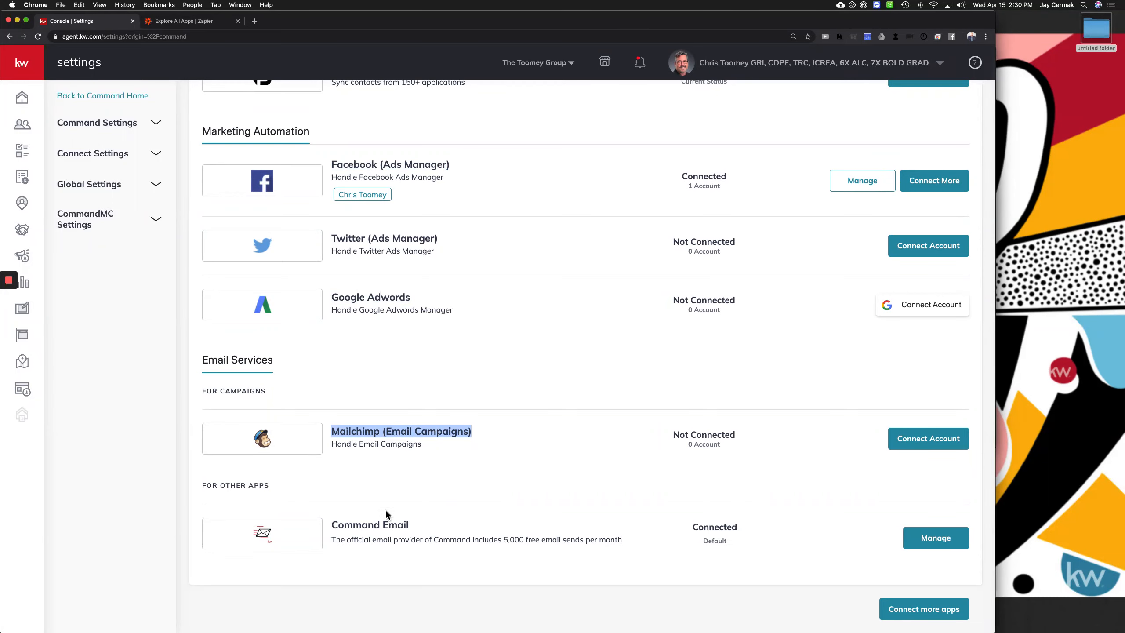
drag(327, 522, 432, 527)
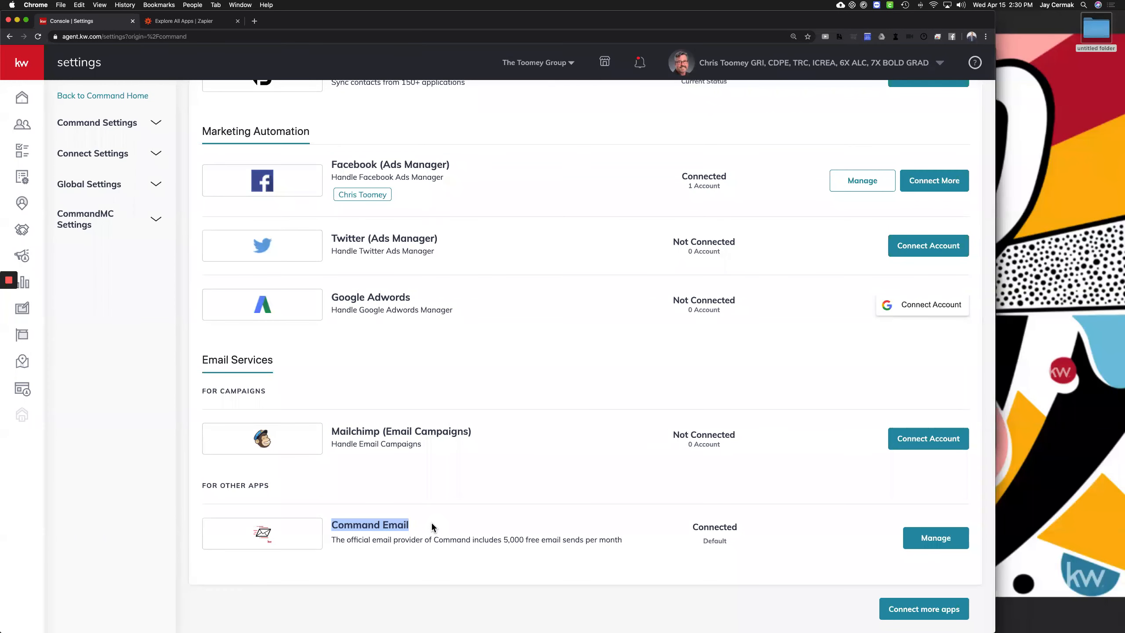
triple_click(510, 539)
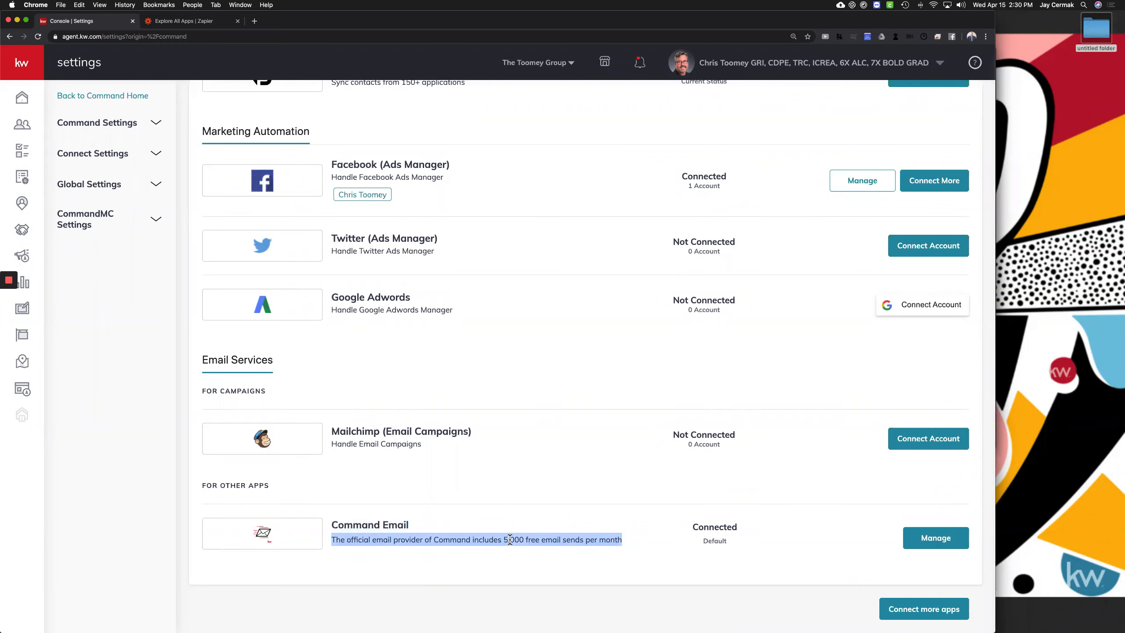
scroll(585, 470, up, 8)
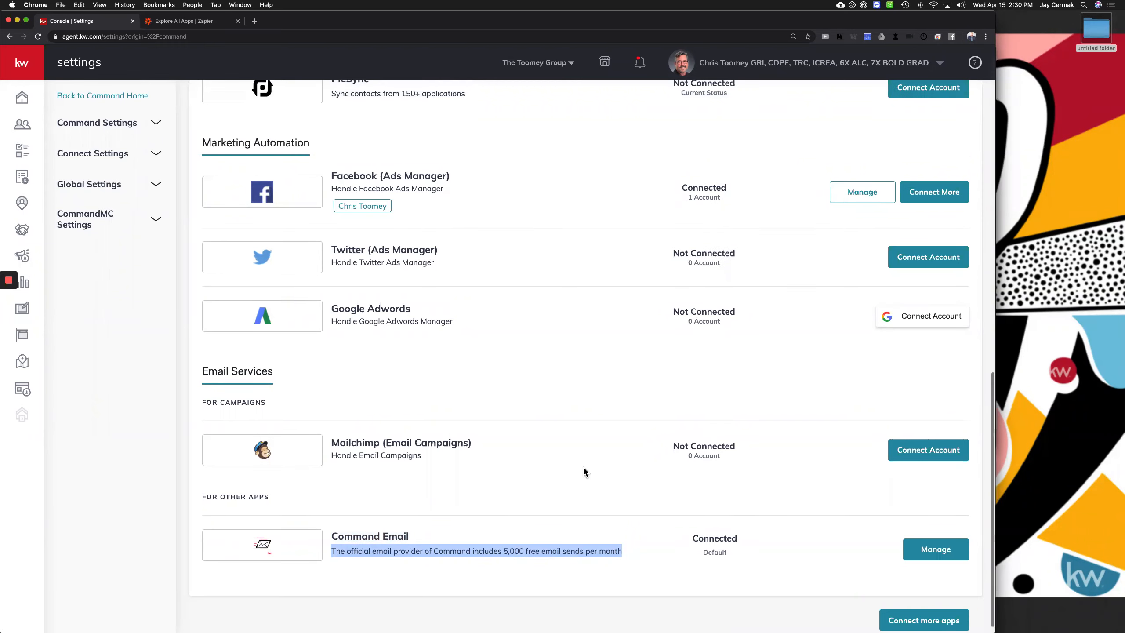
scroll(584, 467, up, 9)
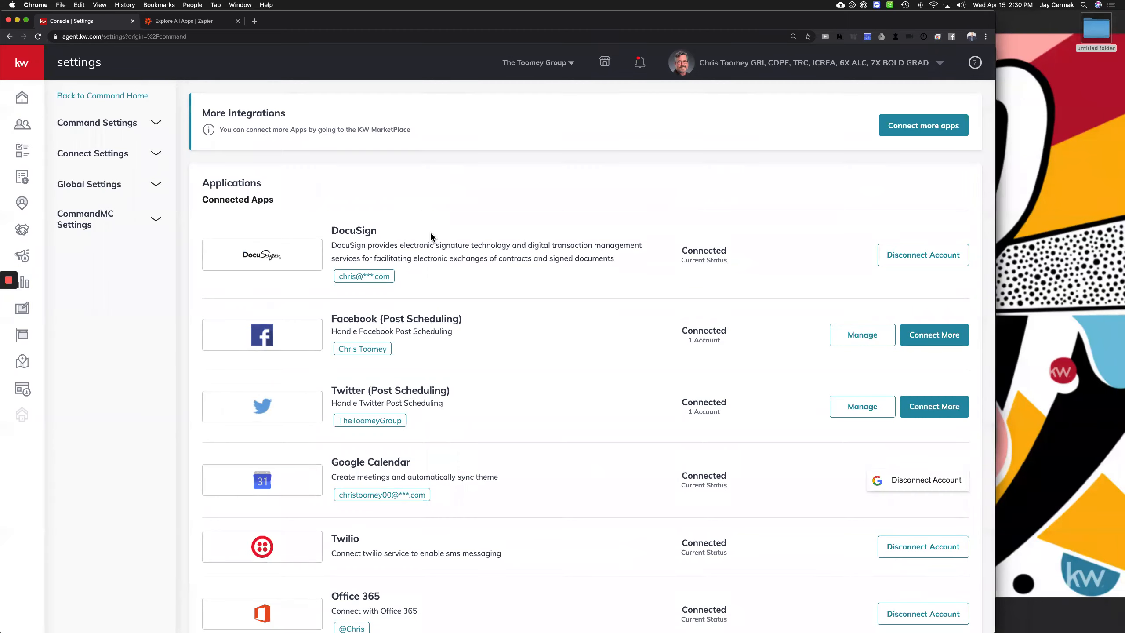
click(92, 125)
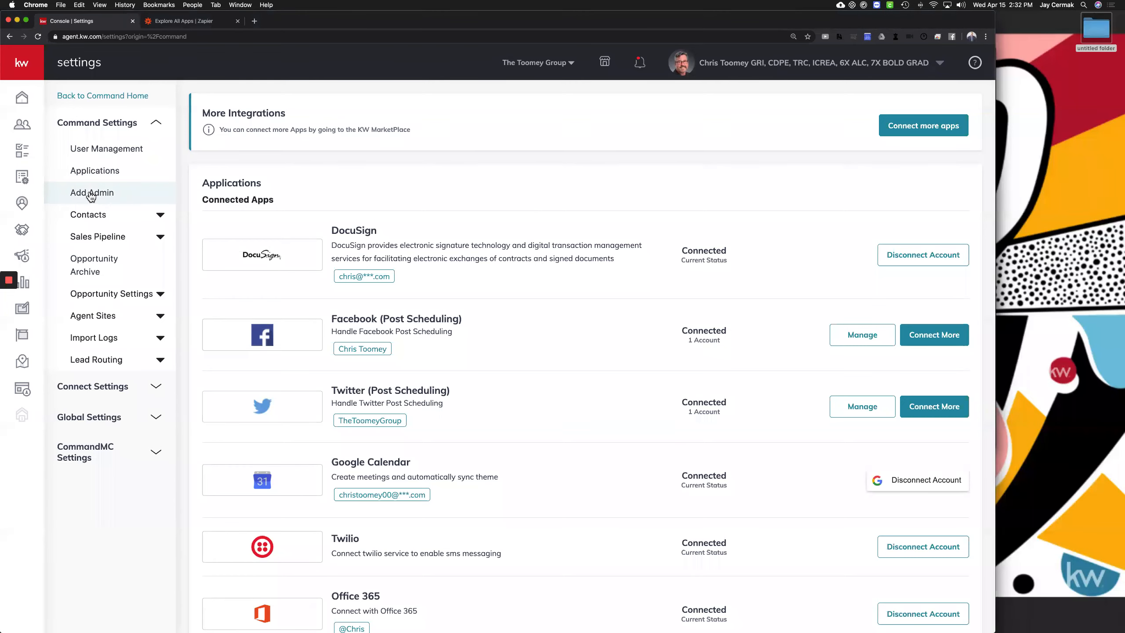
Start the Add Admin guide and pick The Toomey Group to list its one admin account
click(92, 195)
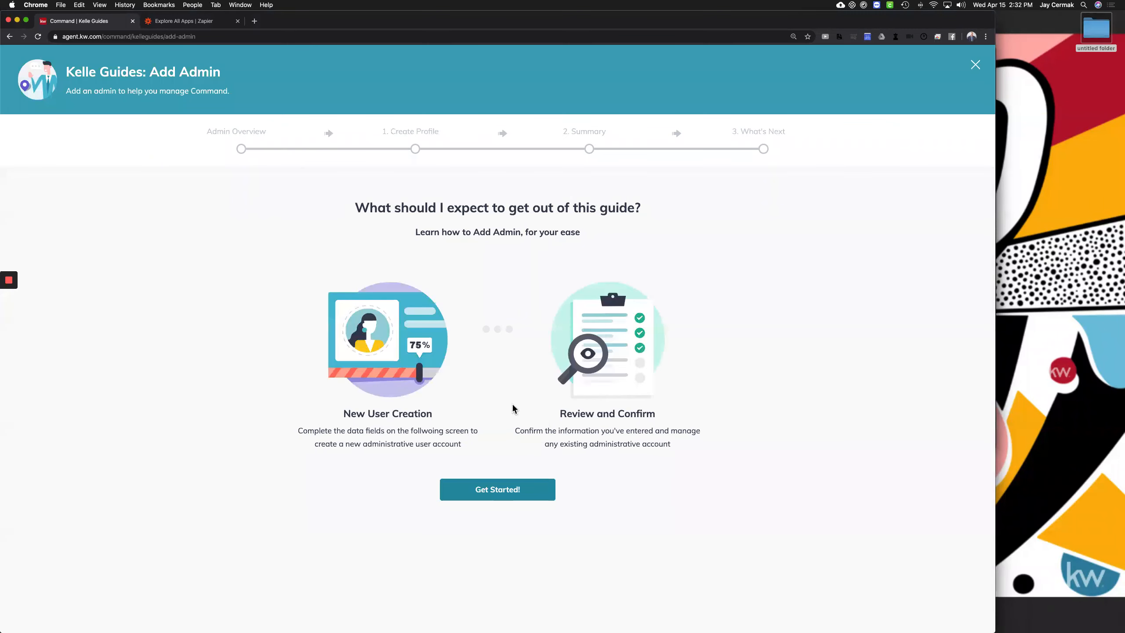
click(523, 498)
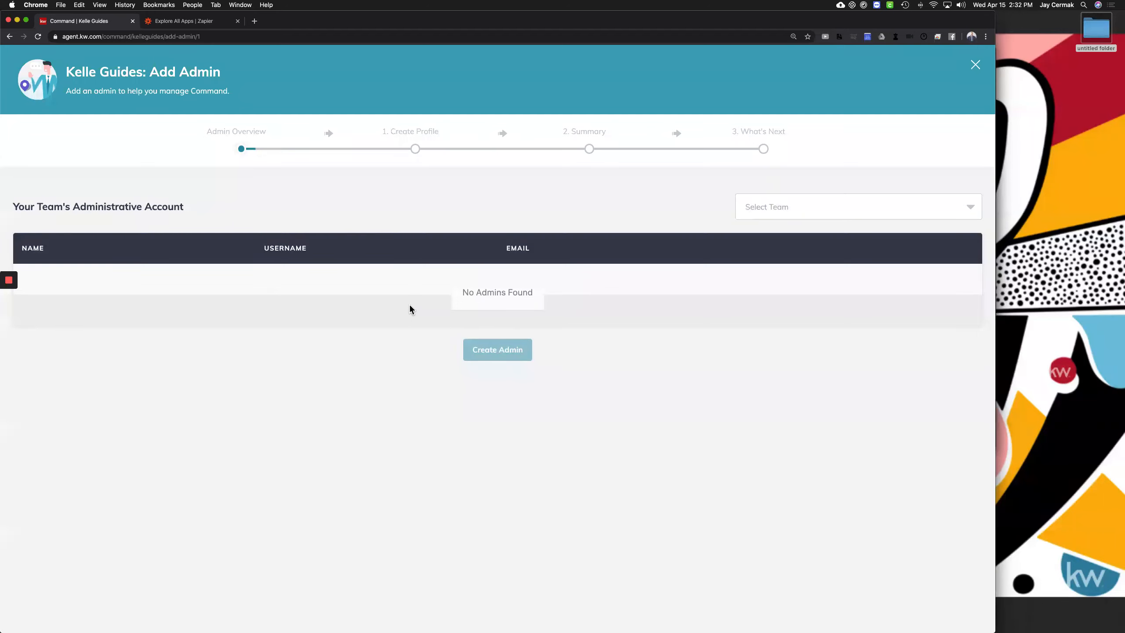
click(779, 206)
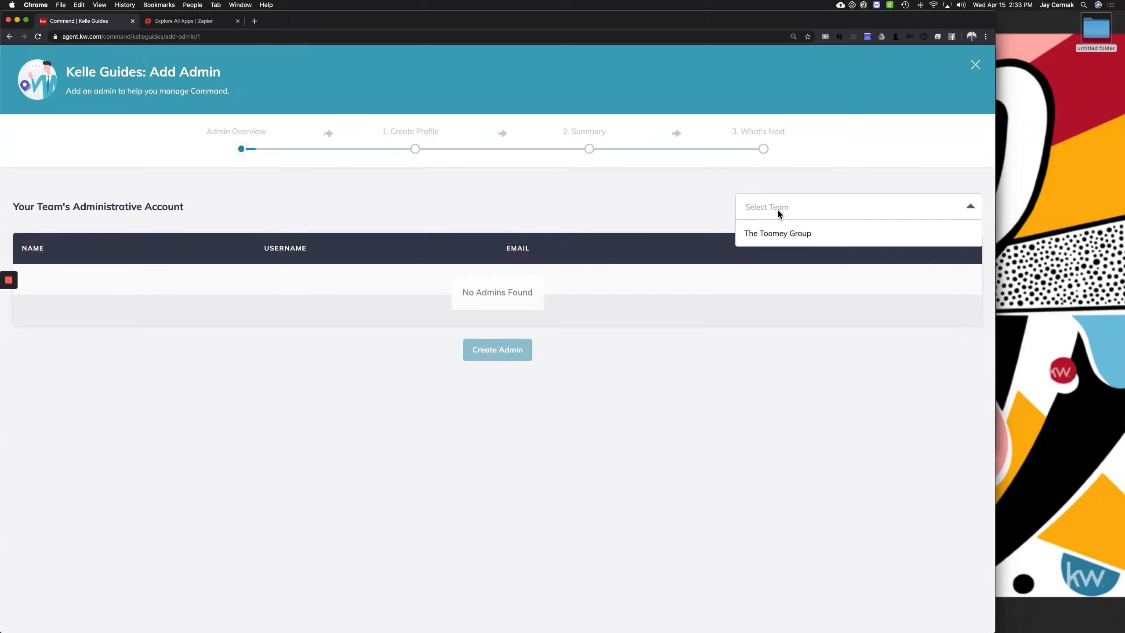
click(780, 236)
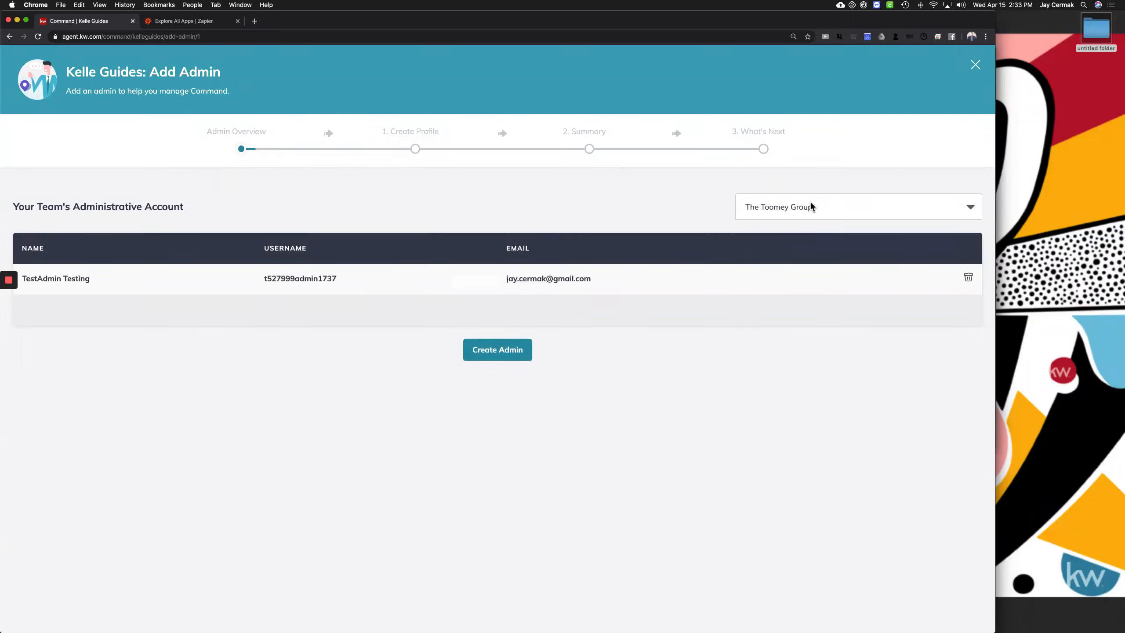
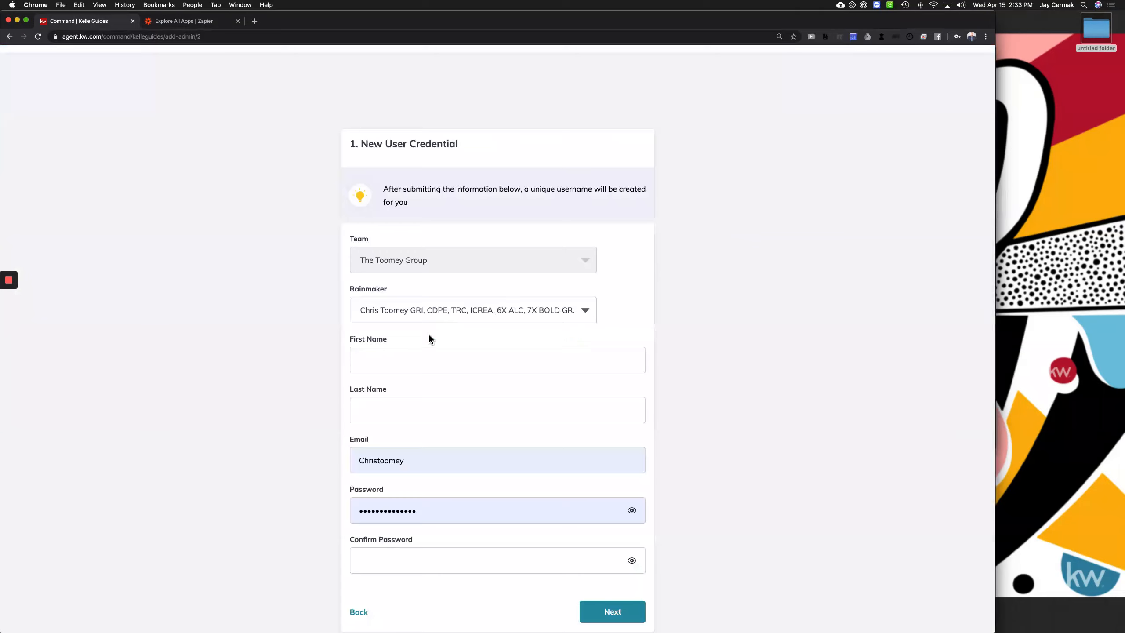
Enter the new admin's first name, last name, e-mail and a matching password, then submit them
click(424, 358)
text(Jay)
key(Tab)
text(Cermak)
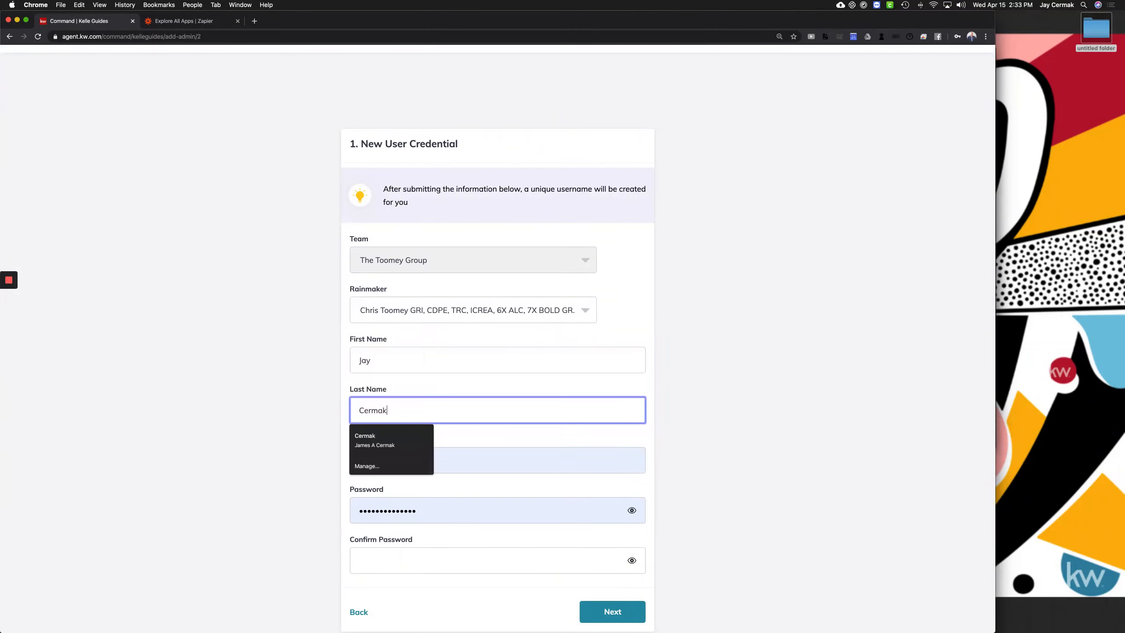
key(Tab)
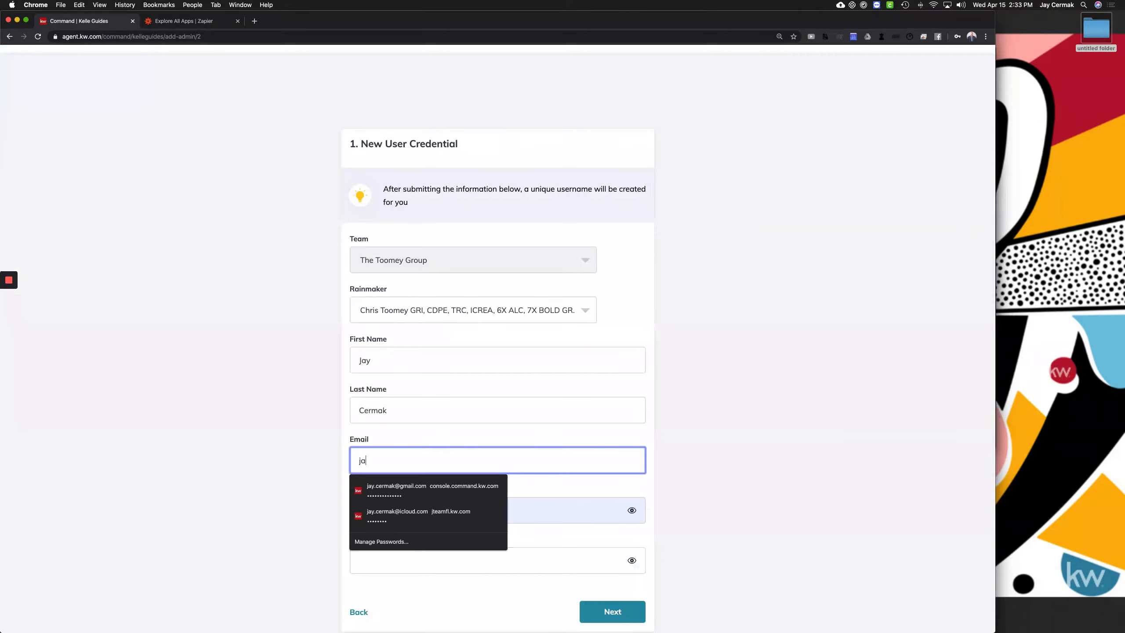
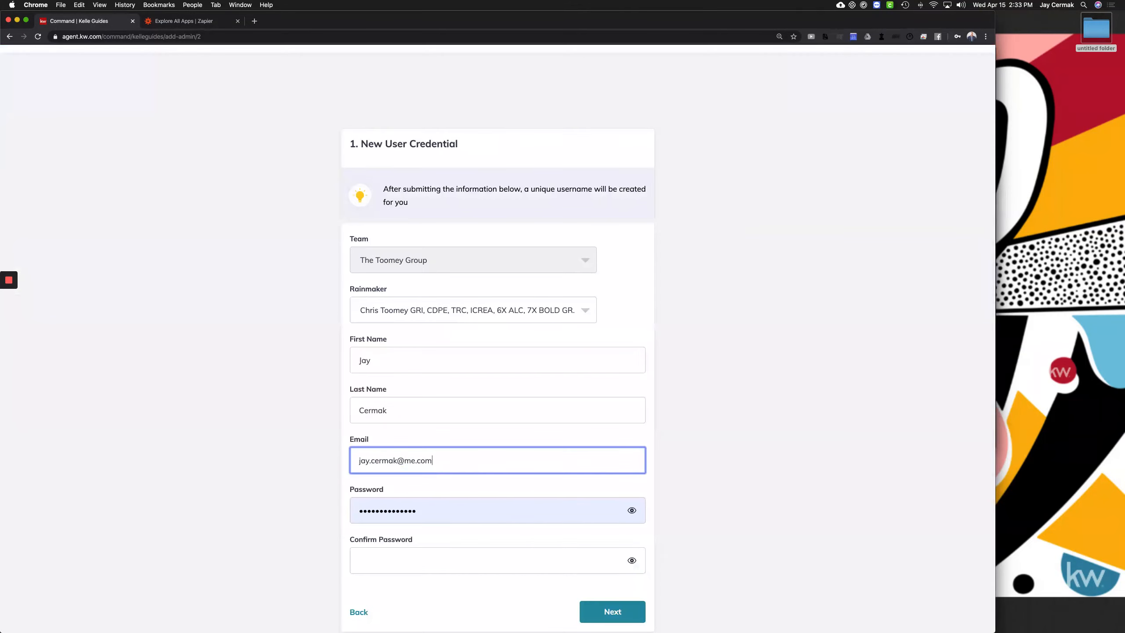
key(Tab)
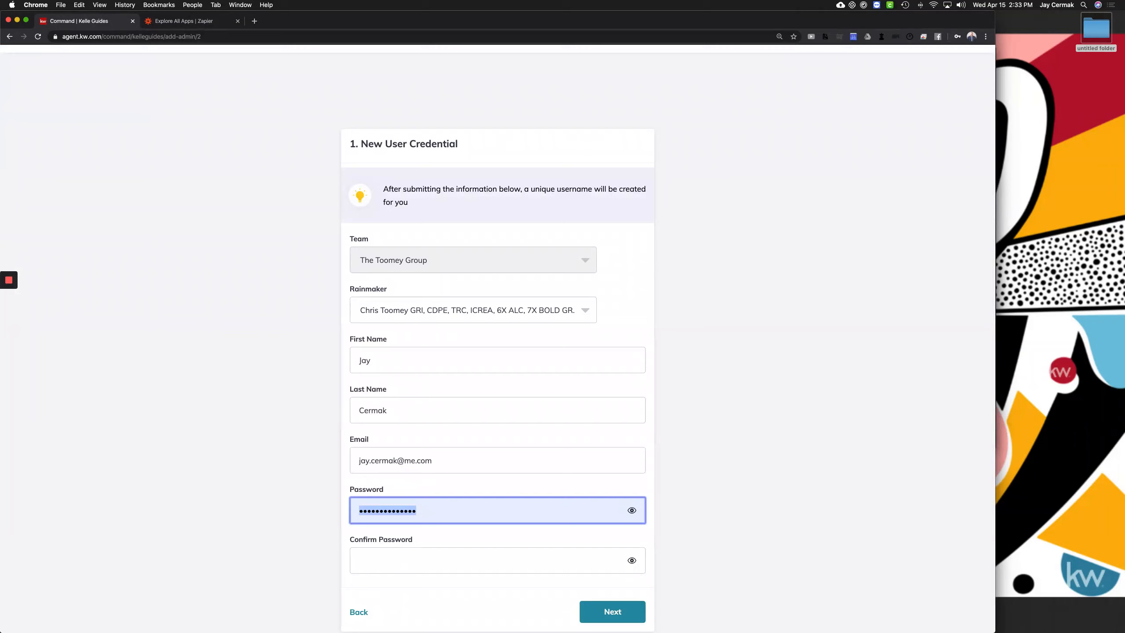
text(*********)
key(Tab)
text(*********)
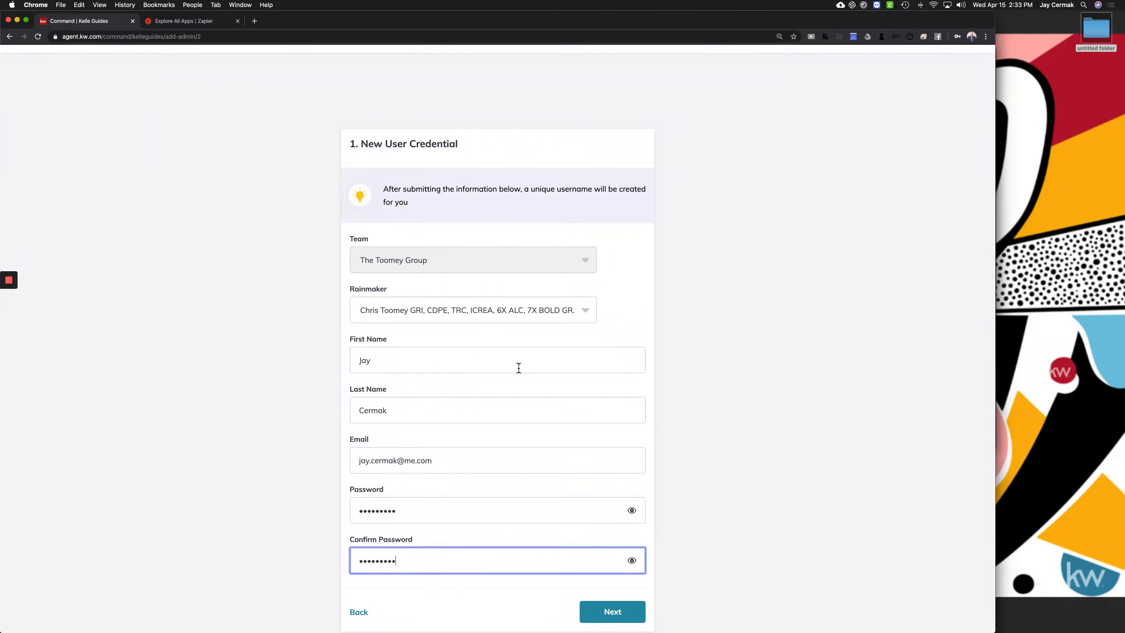
click(621, 609)
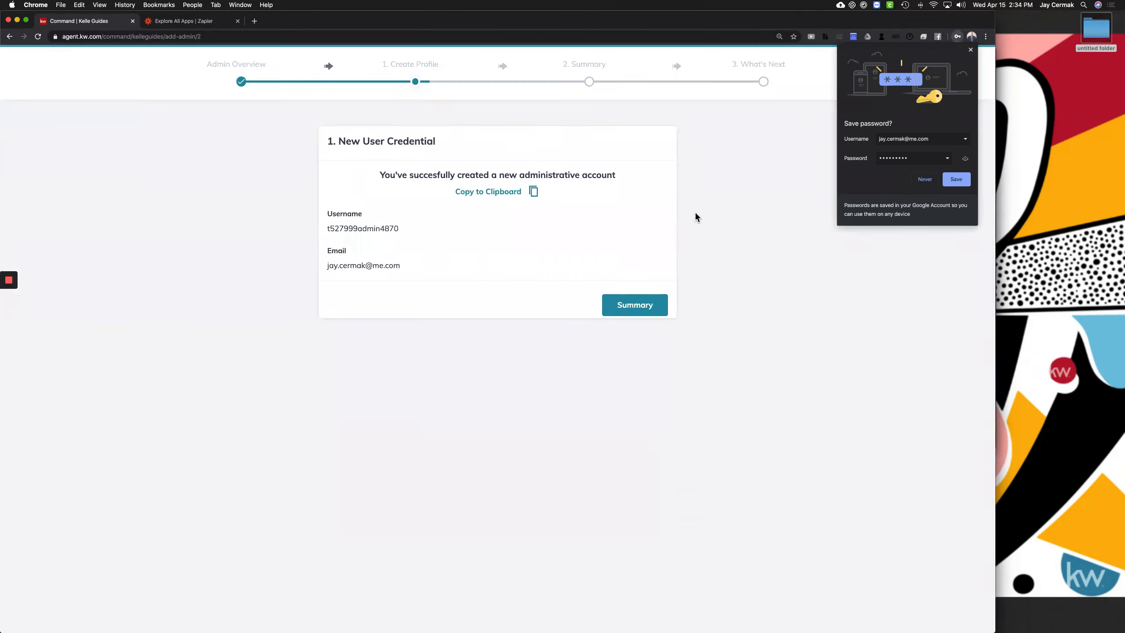
Select the generated username and the new admin's e-mail, then continue to the Summary step
double_click(363, 228)
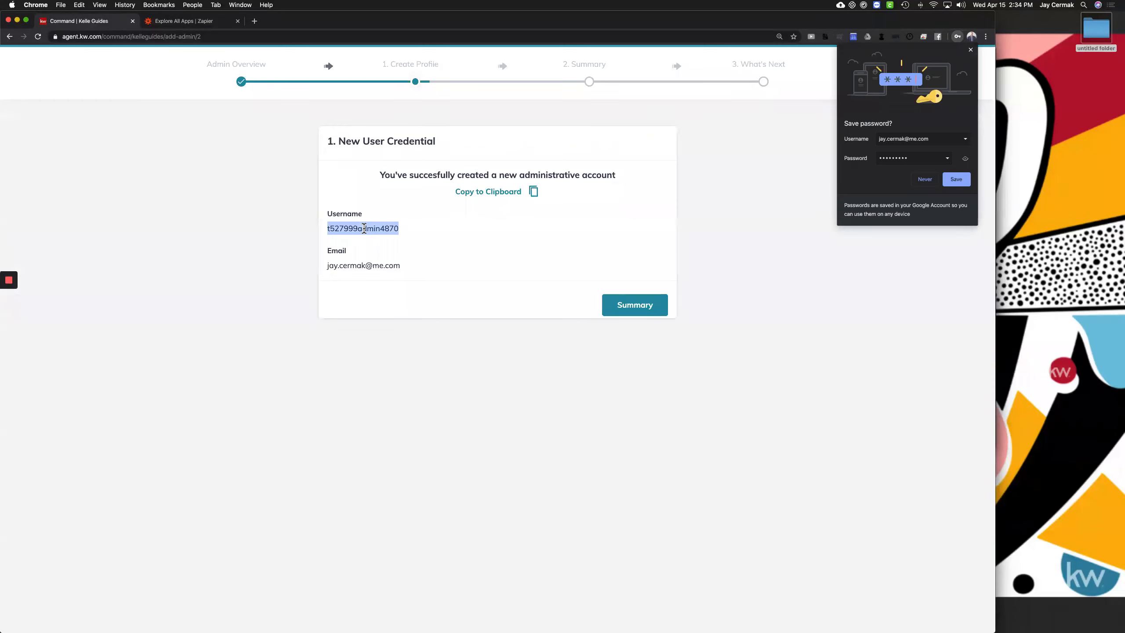
double_click(369, 266)
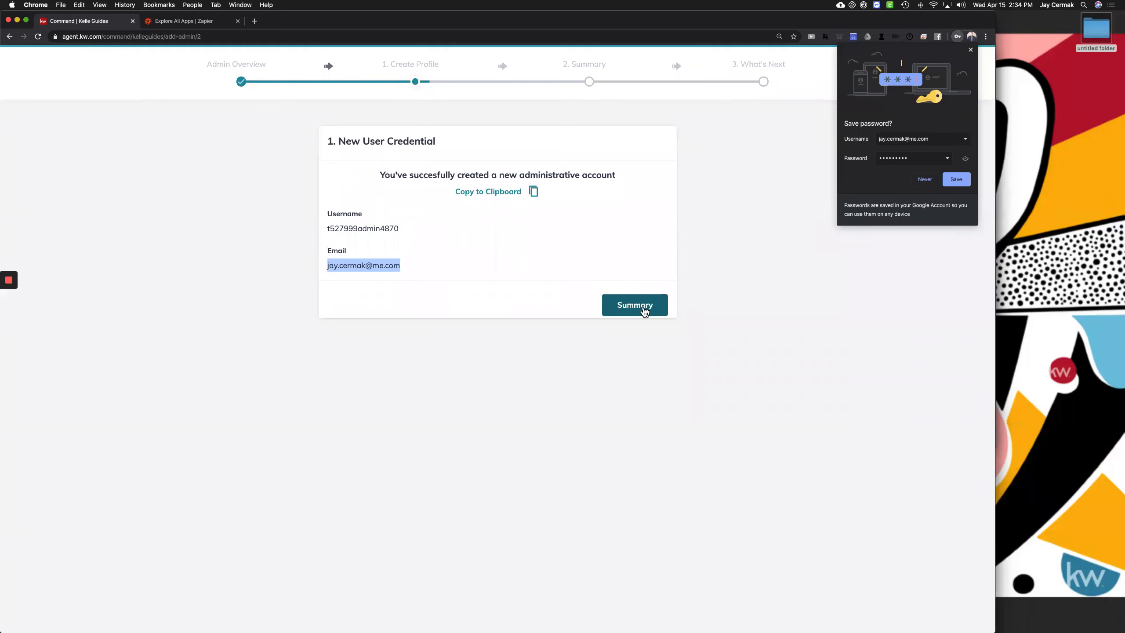
click(626, 312)
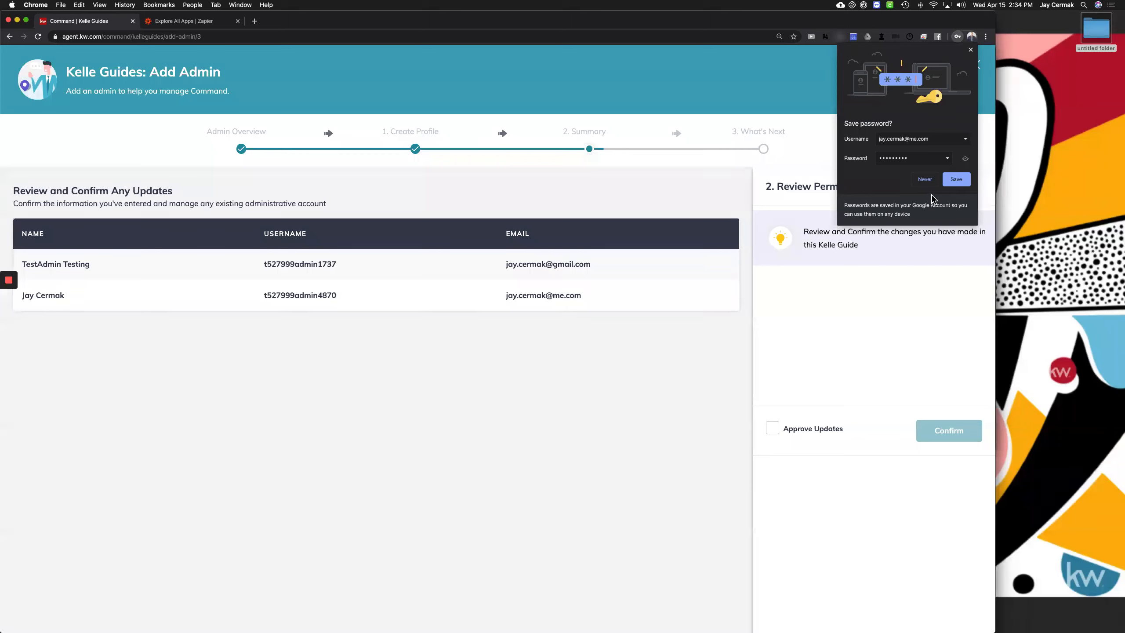
Decline Chrome's password save, approve and confirm the admin updates, then close the guide
click(925, 180)
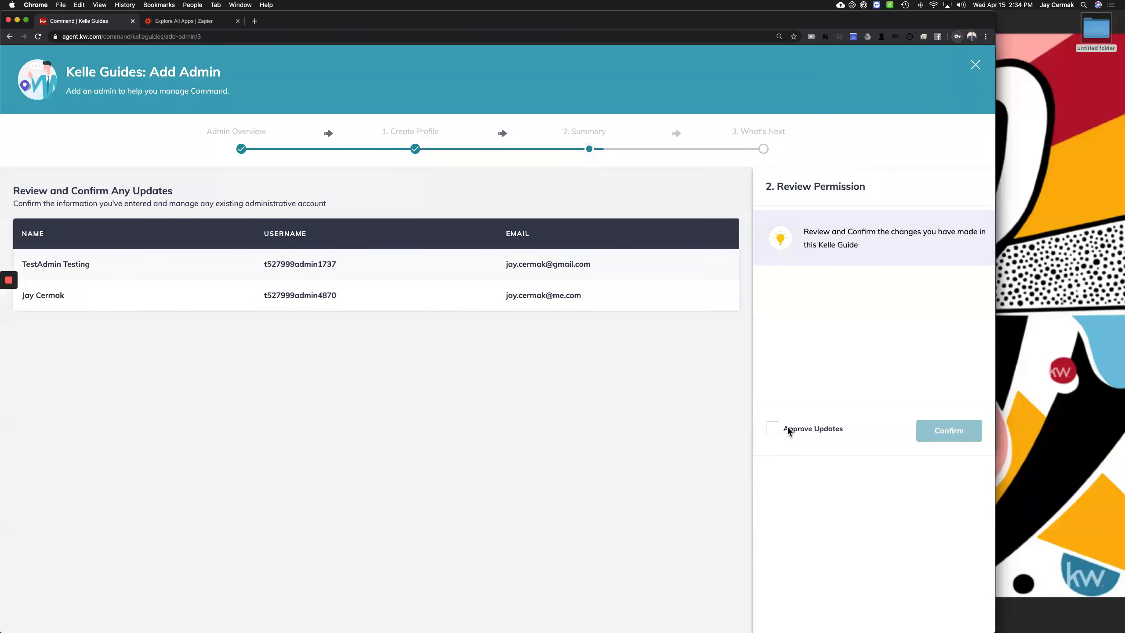
click(773, 429)
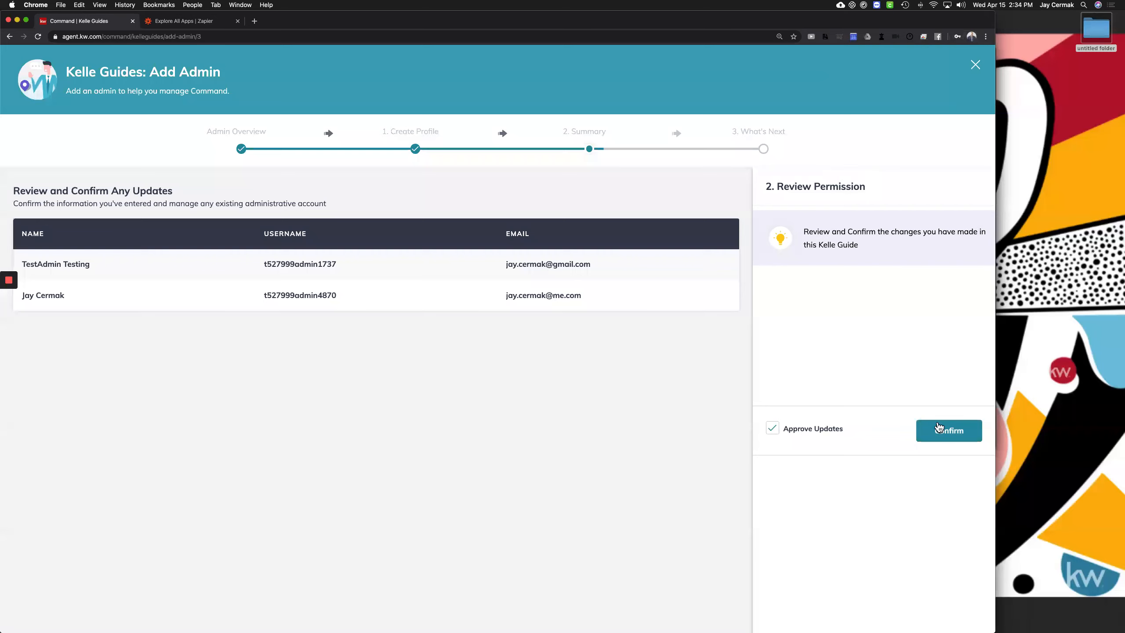
click(949, 431)
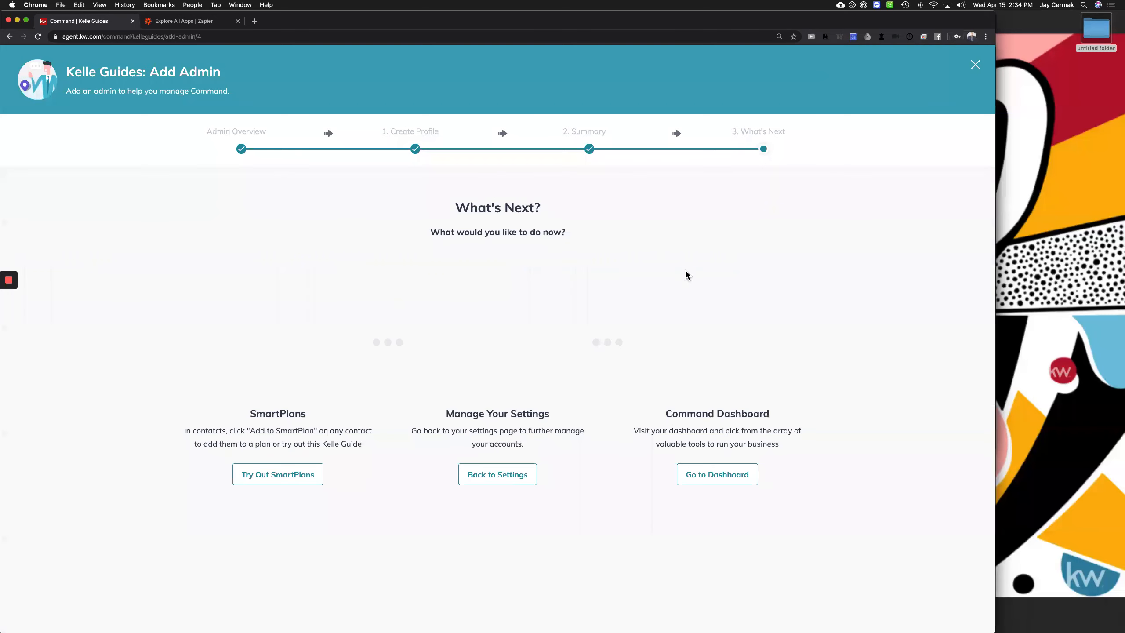
click(975, 65)
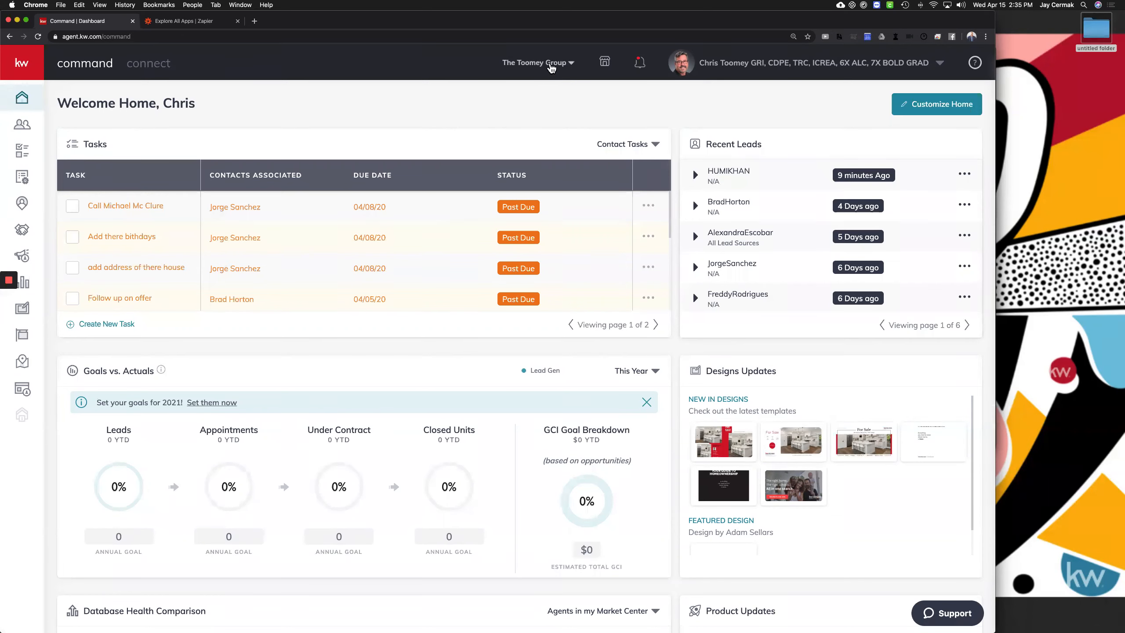
click(548, 71)
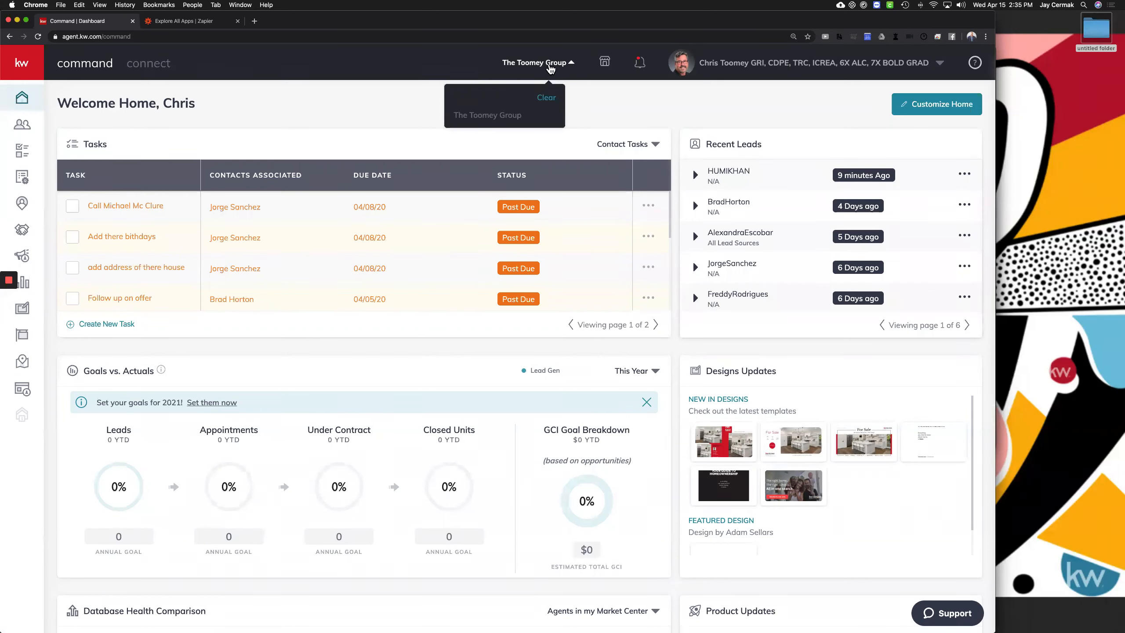
click(311, 124)
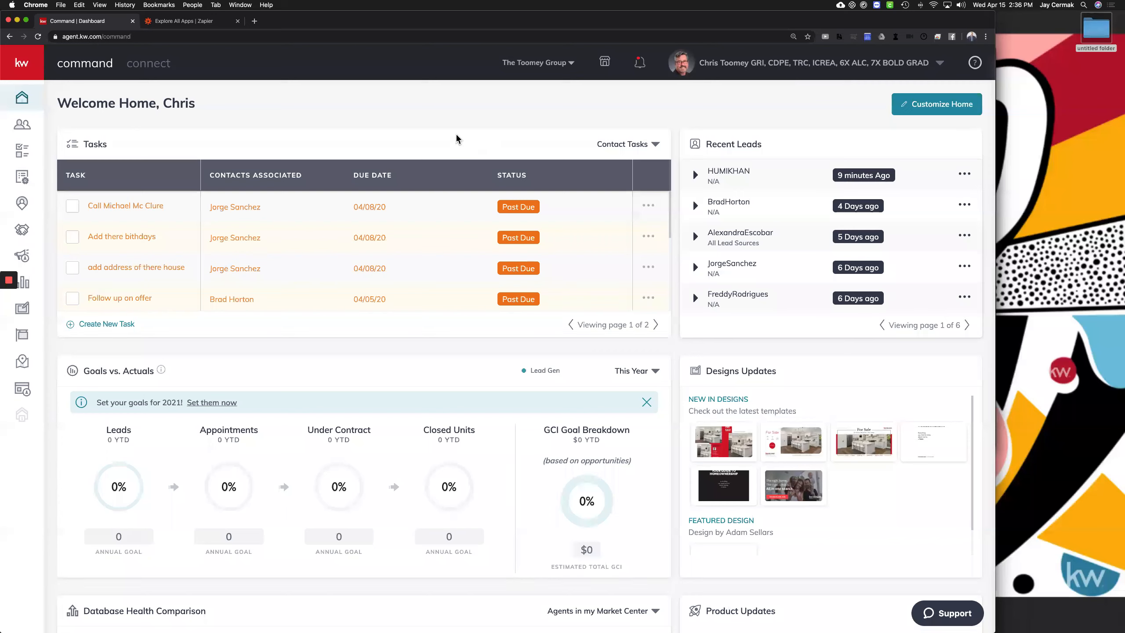
Go to Settings and expand the Connect Settings and Command Settings sidebar sections
click(726, 64)
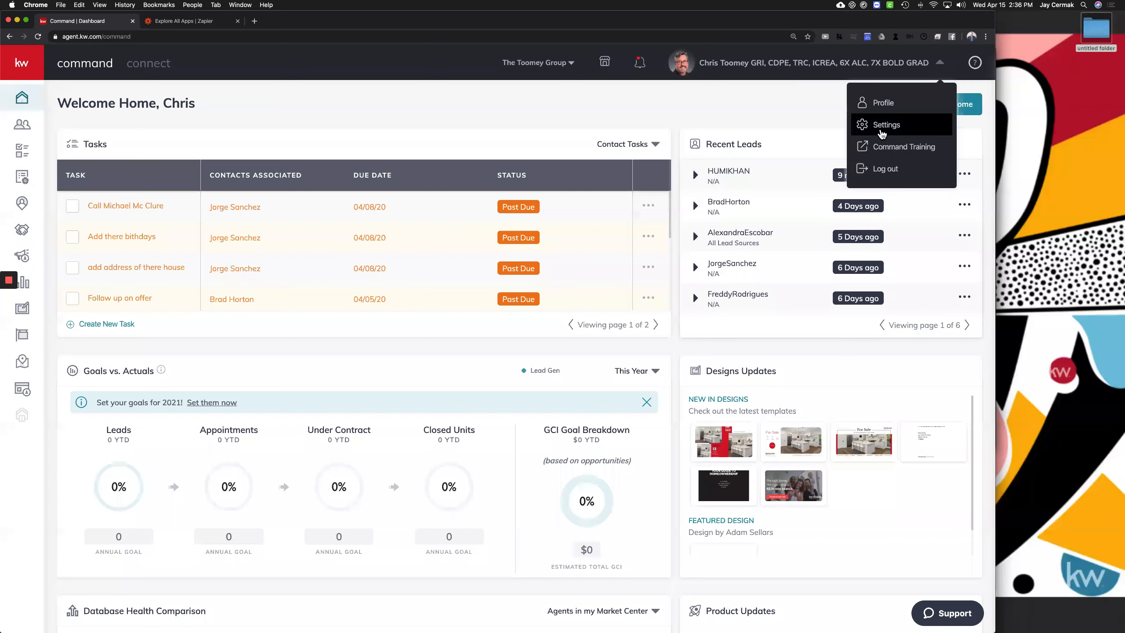
click(881, 129)
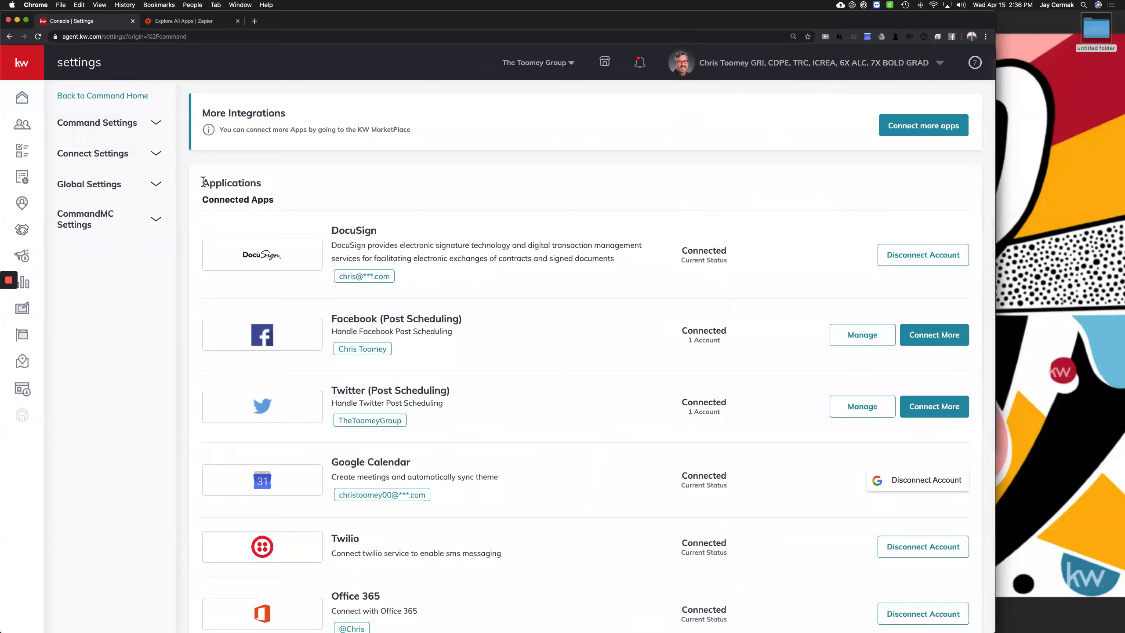
click(105, 153)
click(122, 124)
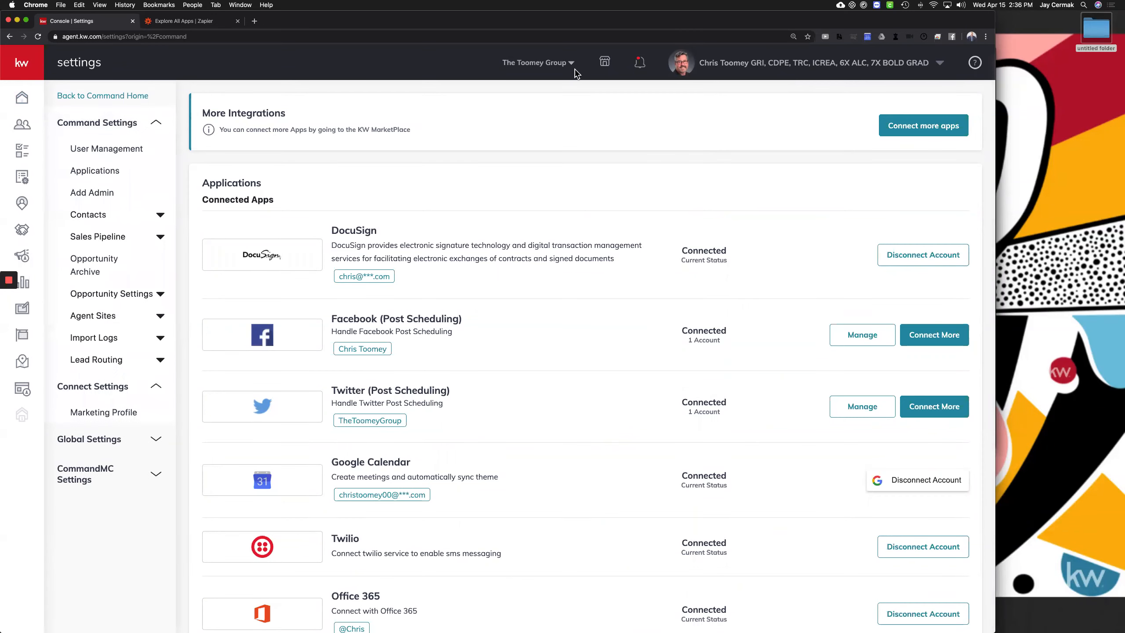
Clear the team, reselect The Toomey Group, and launch the Add Admin guide
click(569, 64)
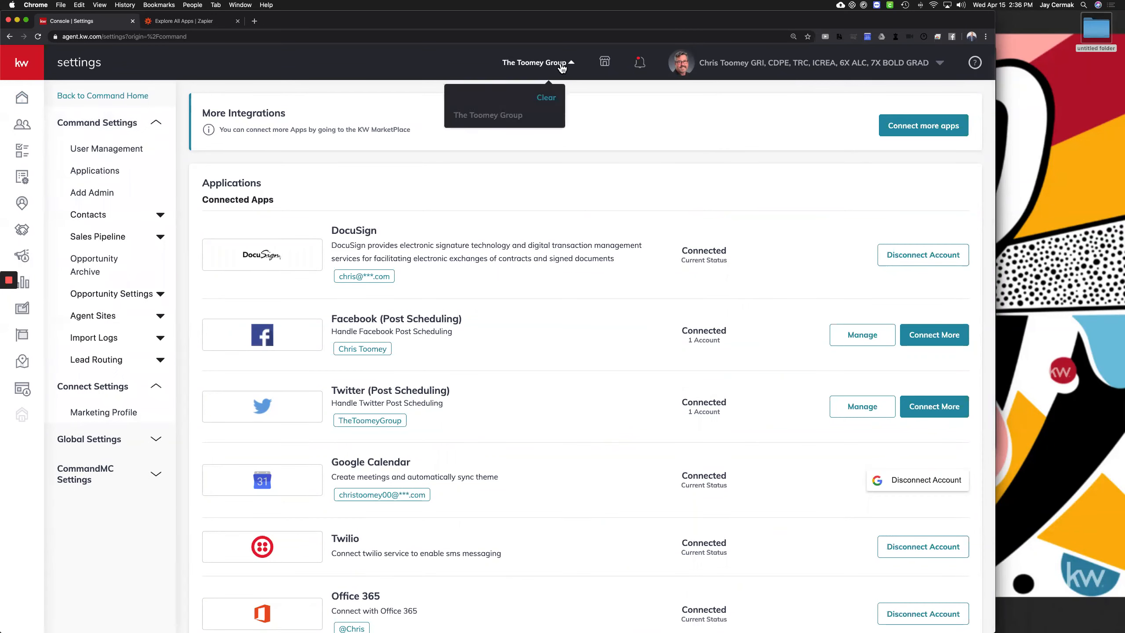
click(547, 99)
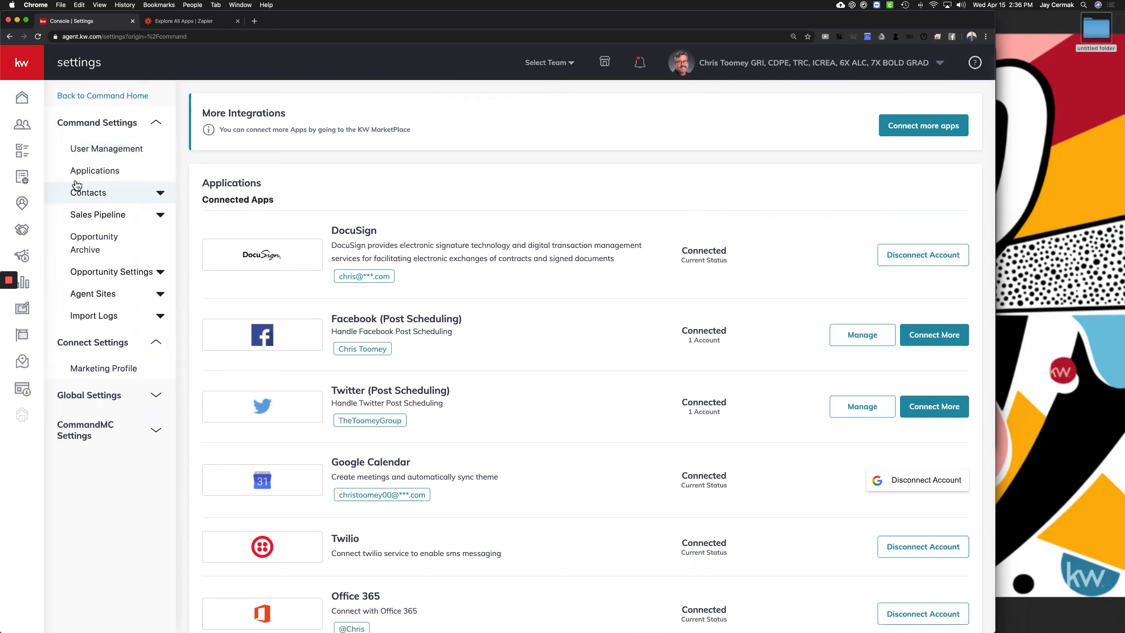
click(548, 63)
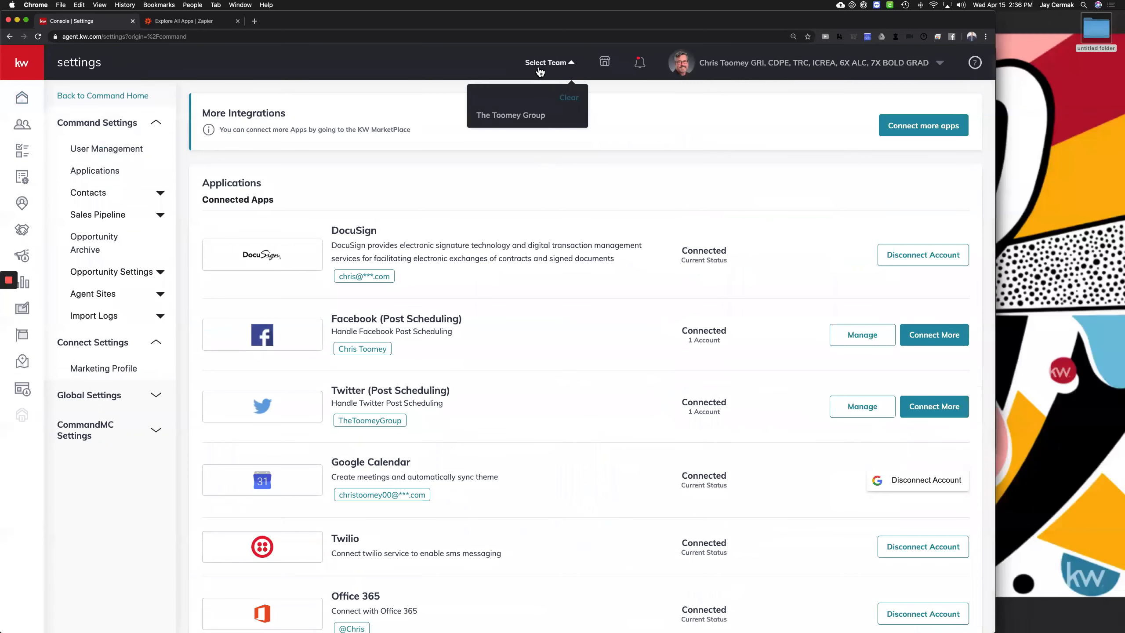
click(525, 118)
click(562, 64)
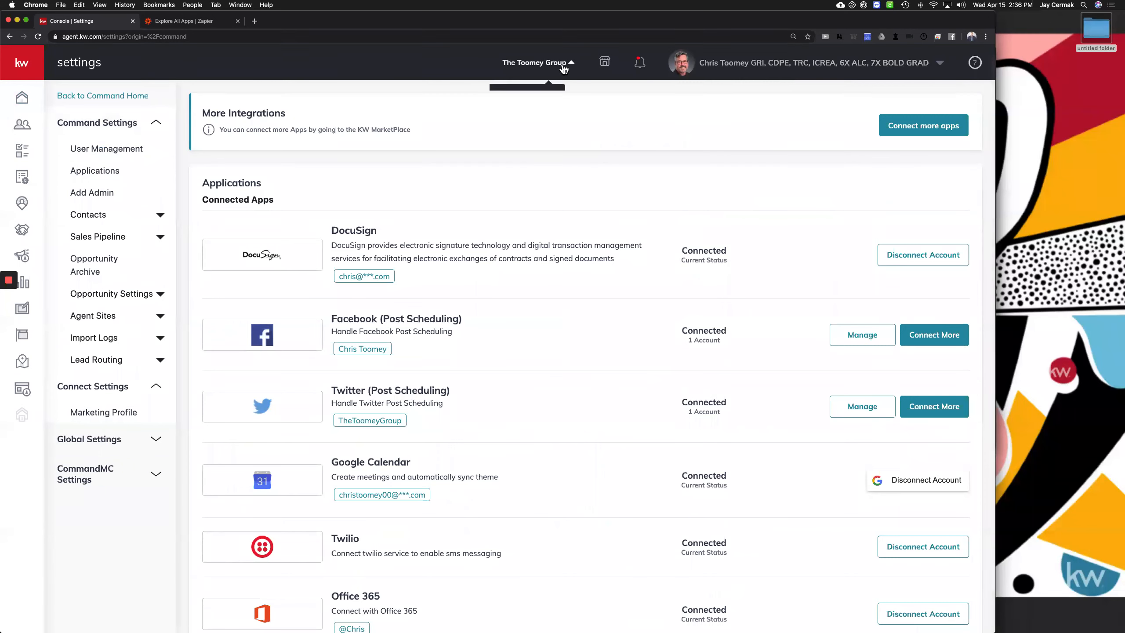
click(94, 200)
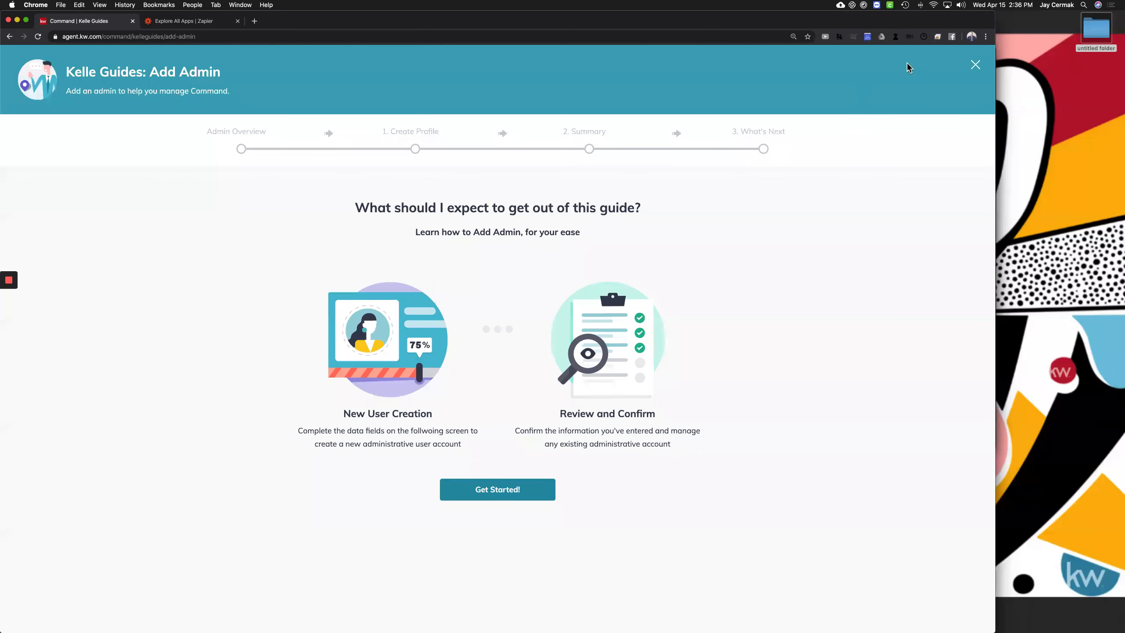
Close the Add Admin guide and return to Settings to see the connected apps list
click(976, 66)
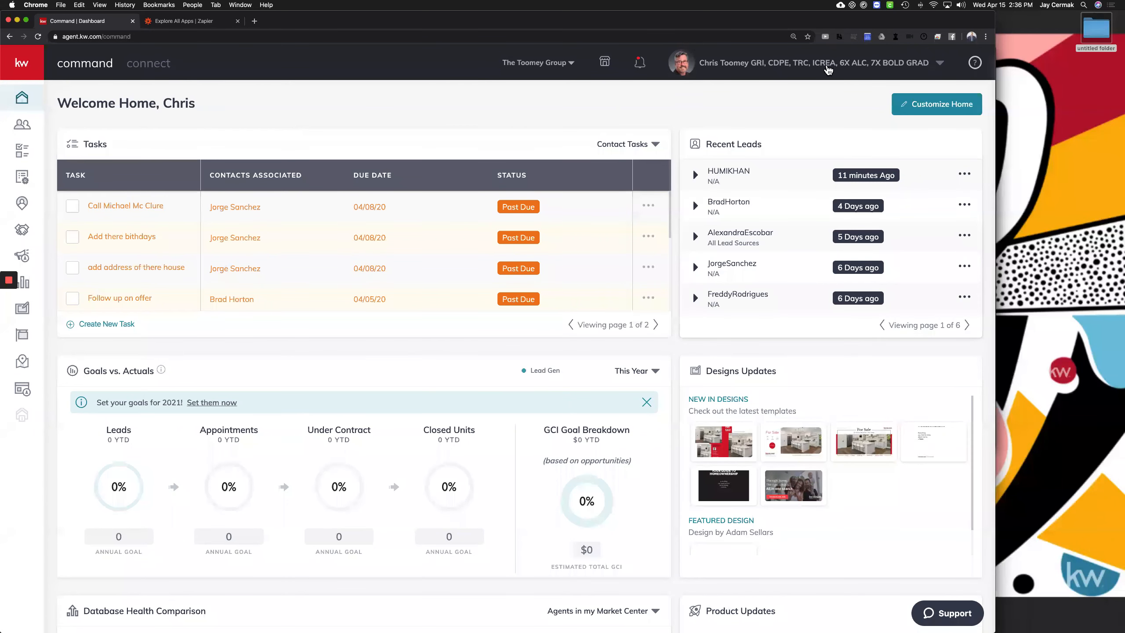
click(828, 68)
click(866, 124)
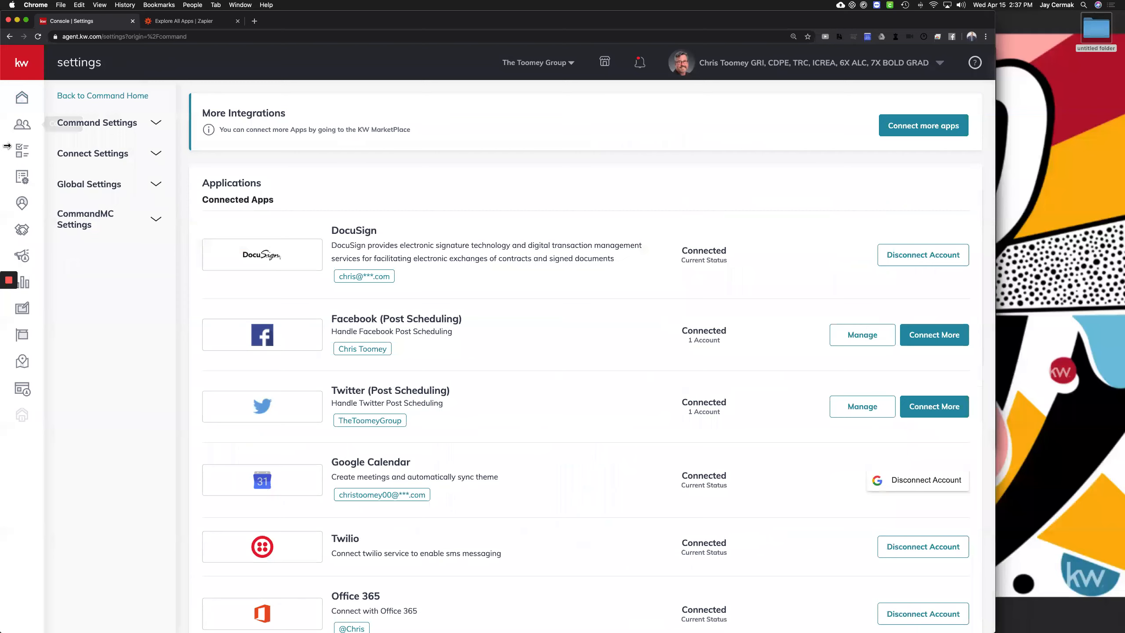
Expand Command Settings and its Contacts group to reveal Custom Tags and Custom Fields
click(120, 134)
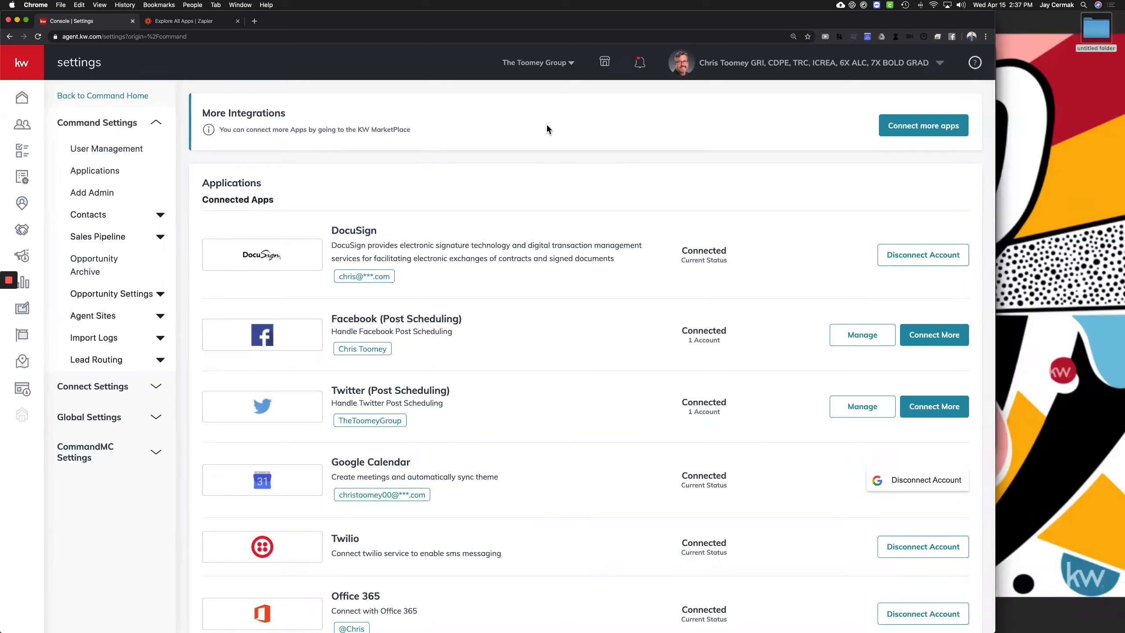
click(86, 220)
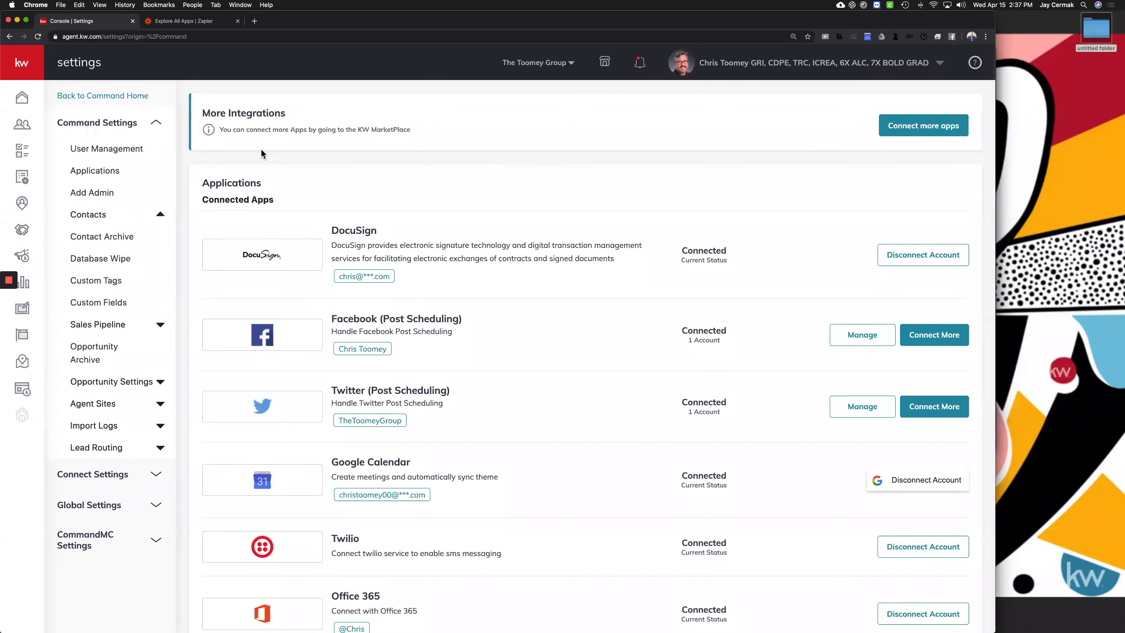
Open Custom Tags to view the 195 contact tags with their contact counts
click(111, 286)
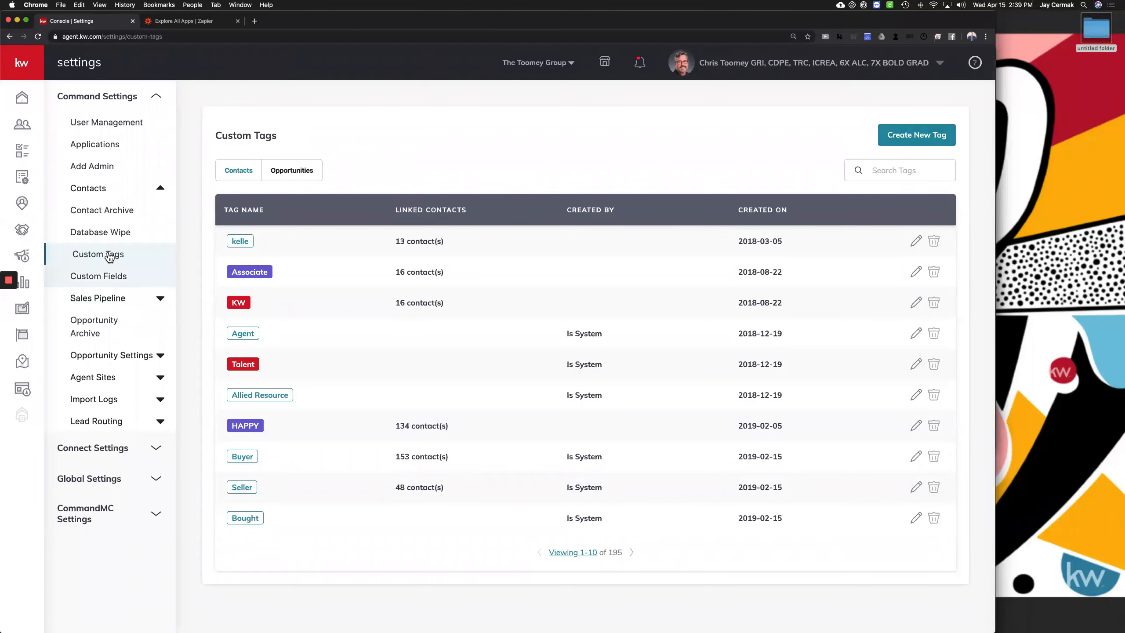
Open Custom Fields to view the 15 contact fields like Type and Listing Address
click(98, 276)
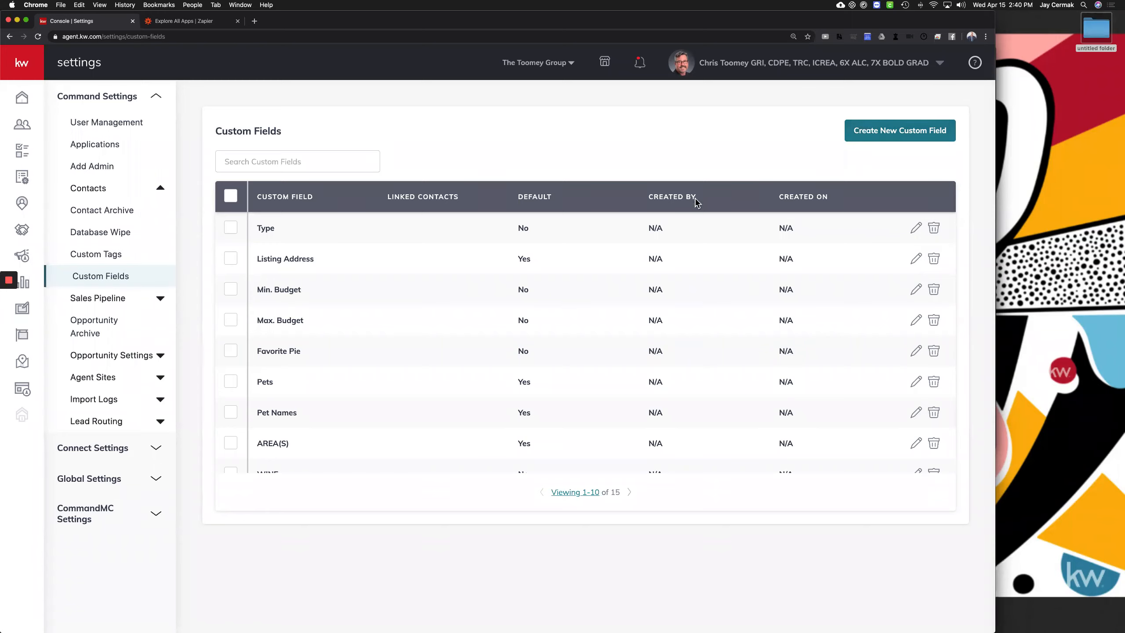
Start adding a new custom field from the Custom Fields page
click(879, 139)
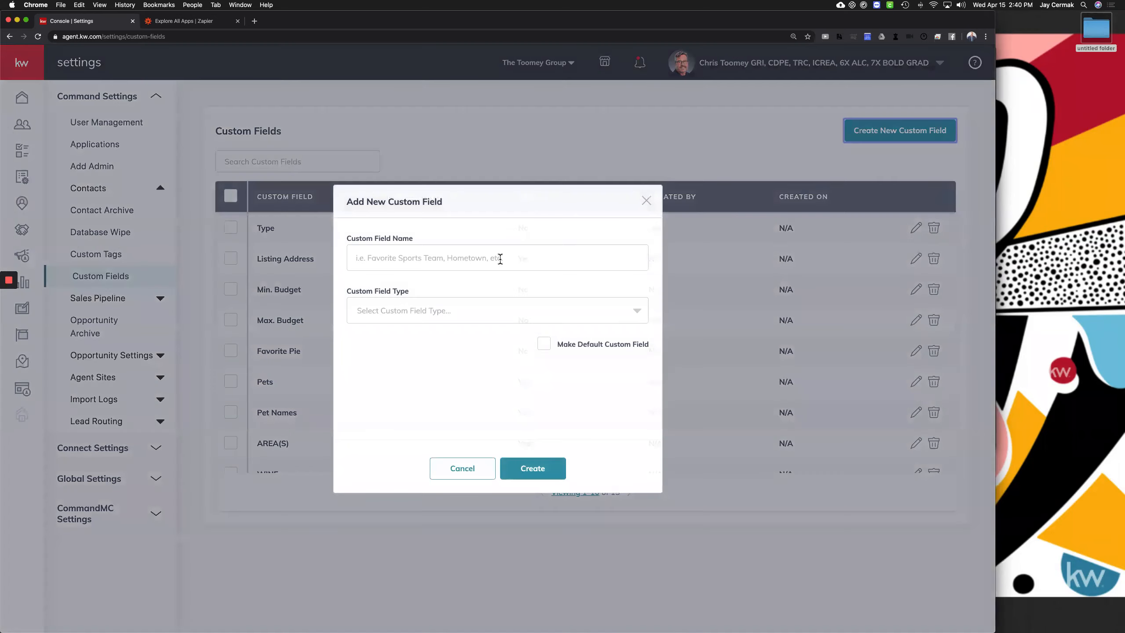
Name the new custom field DISC and browse the available field type options
click(500, 258)
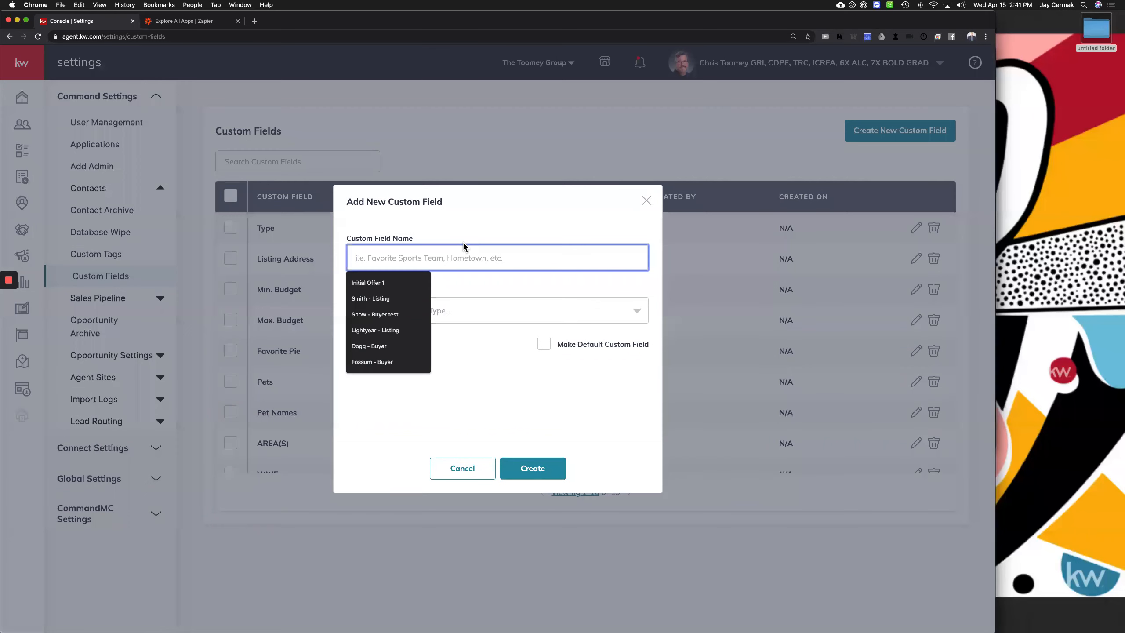
text(DISC)
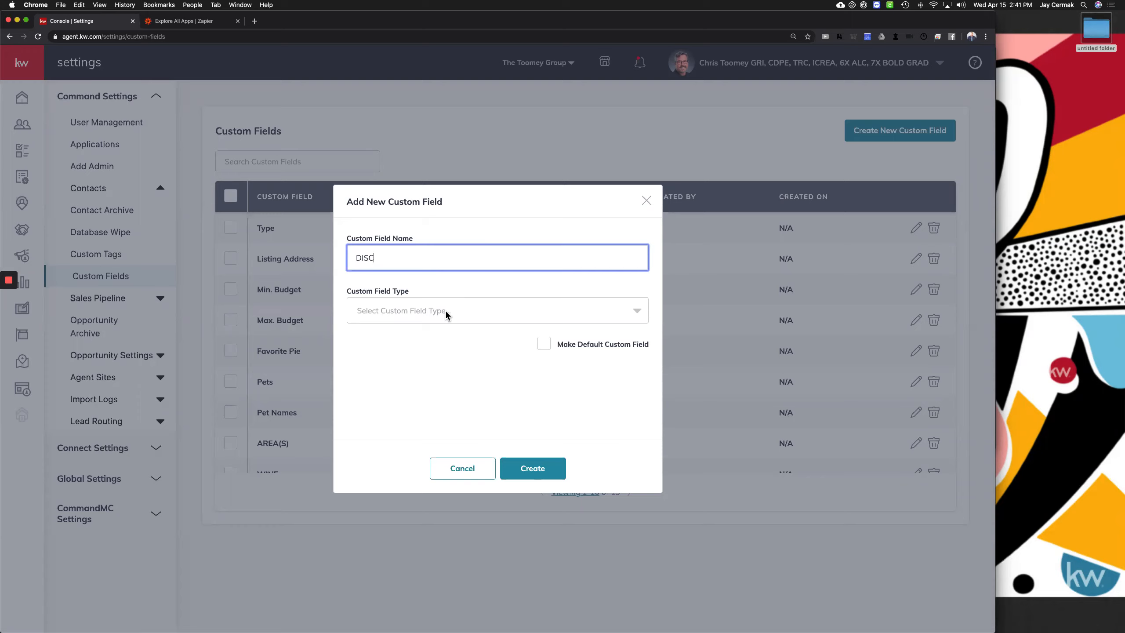
click(433, 321)
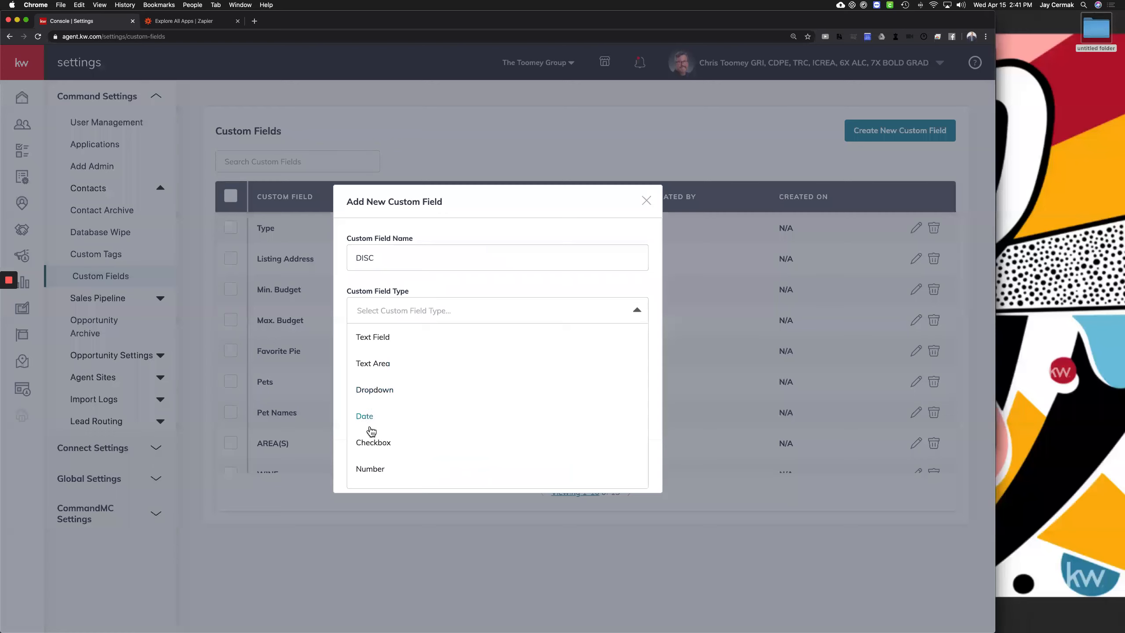
scroll(384, 468, down, 2)
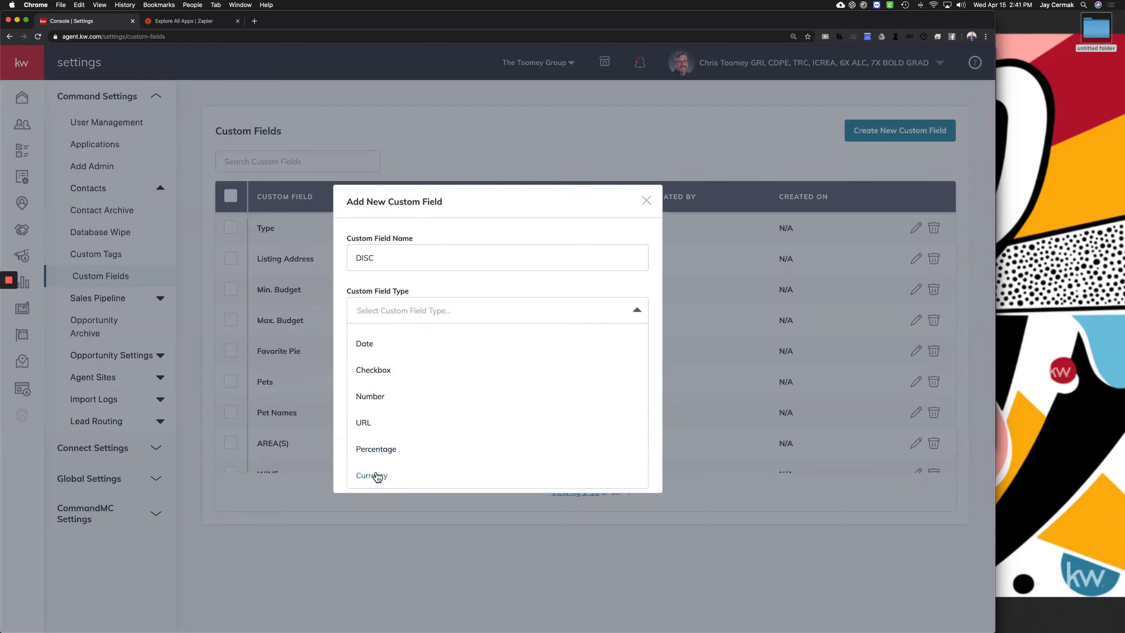
scroll(414, 359, up, 3)
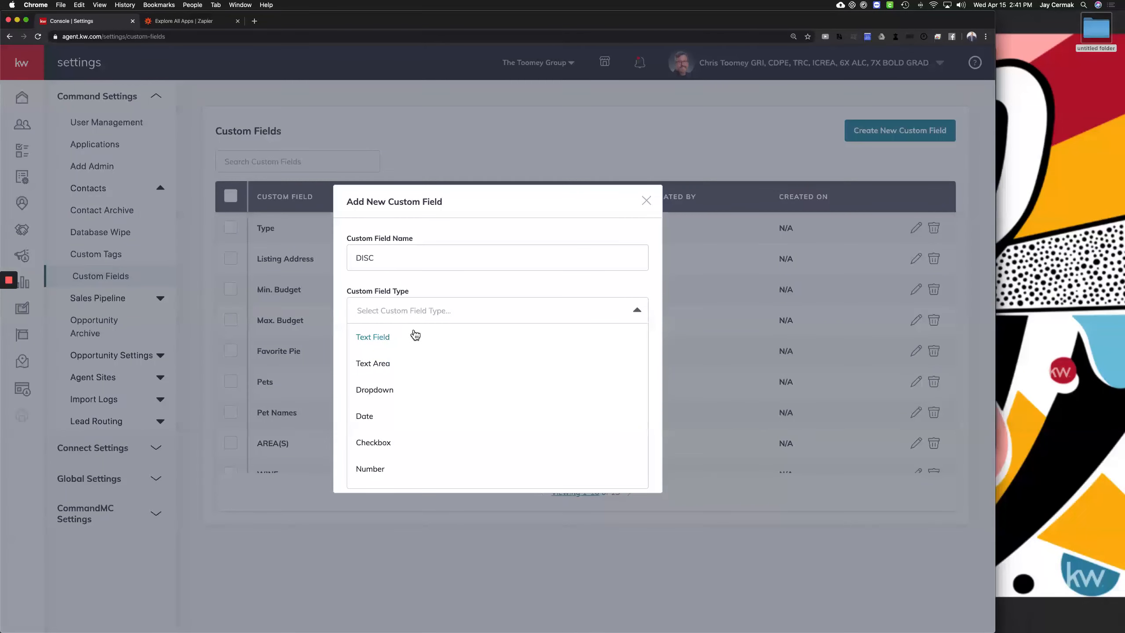
Make DISC a dropdown field with options 'D = Driver' and 'I = Influencer'
click(381, 395)
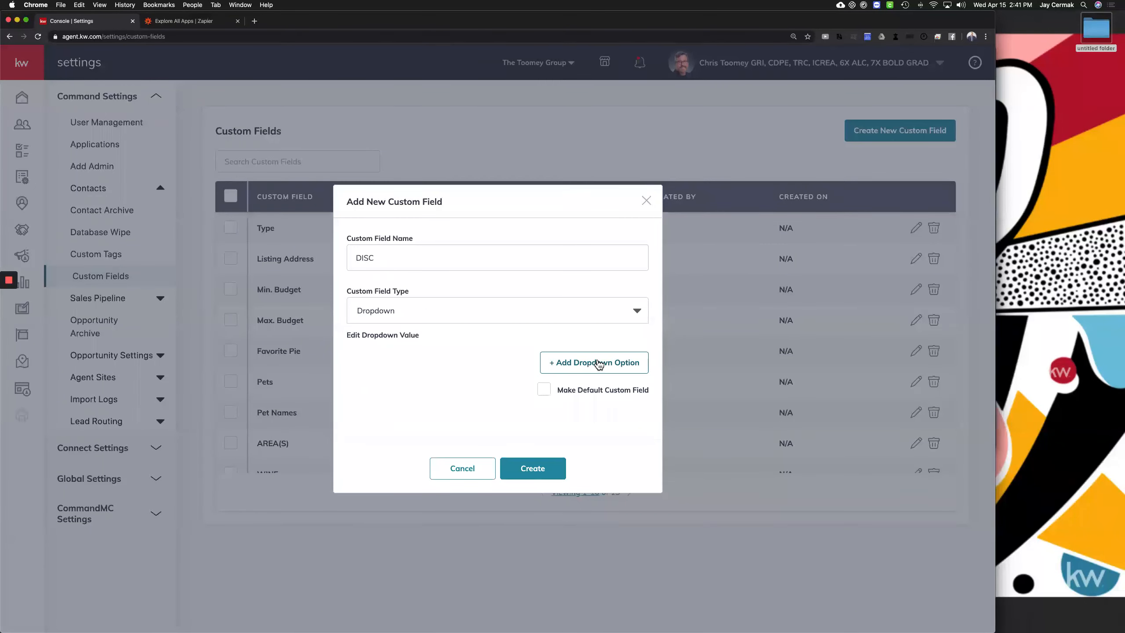
click(599, 364)
click(454, 357)
text(D = Driver)
click(571, 391)
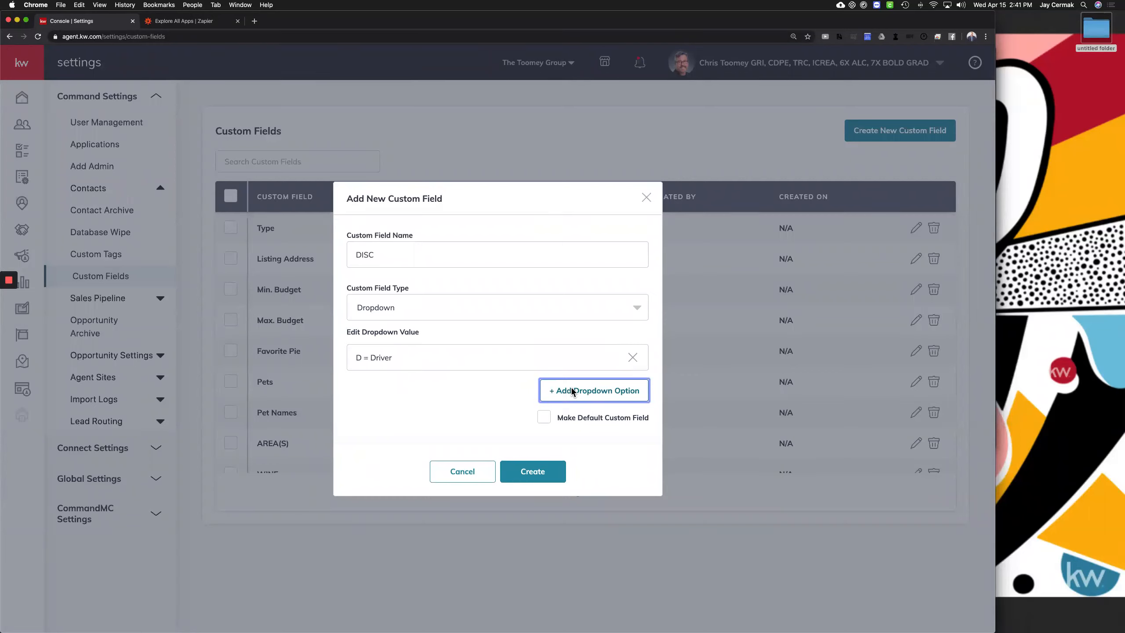
click(357, 373)
text(I = Influ)
key(BackSpace)
key(BackSpace)
key(BackSpace)
key(BackSpace)
text(nflu)
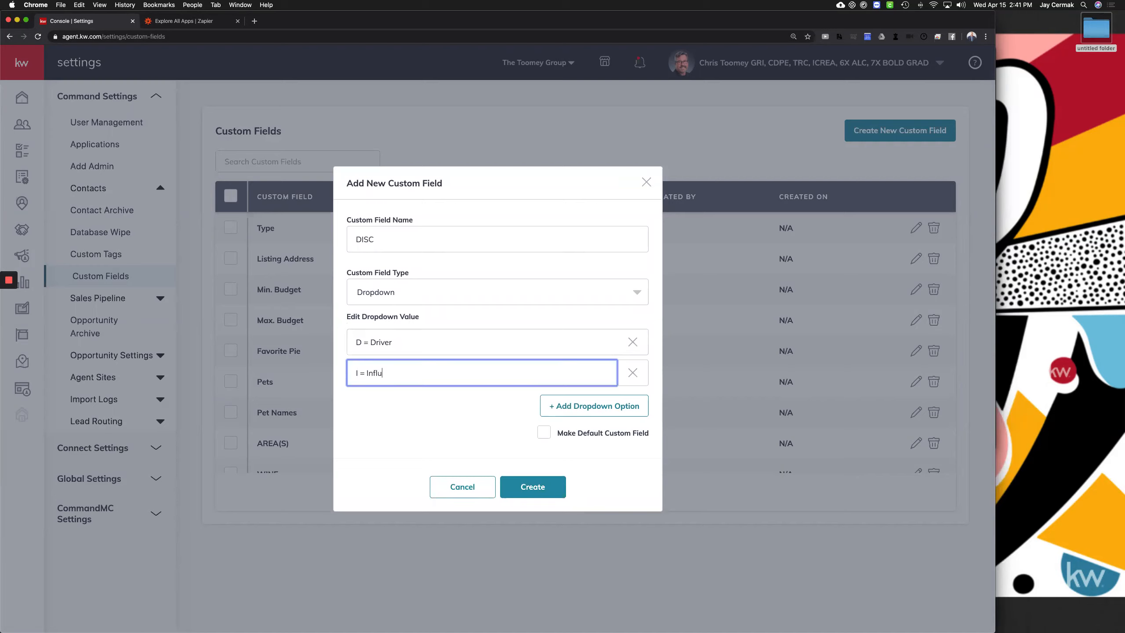
text(encer)
Add options 'S = Safety' and 'C - Controlled', and mark DISC as a default custom field
click(601, 409)
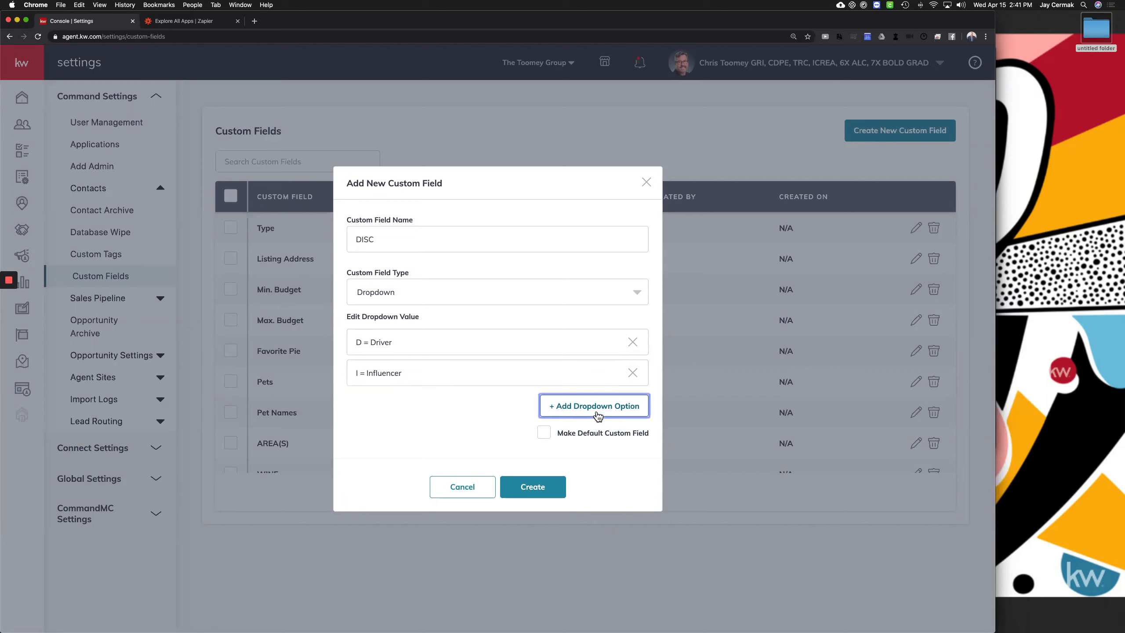
click(577, 392)
text(S = Safety)
click(618, 410)
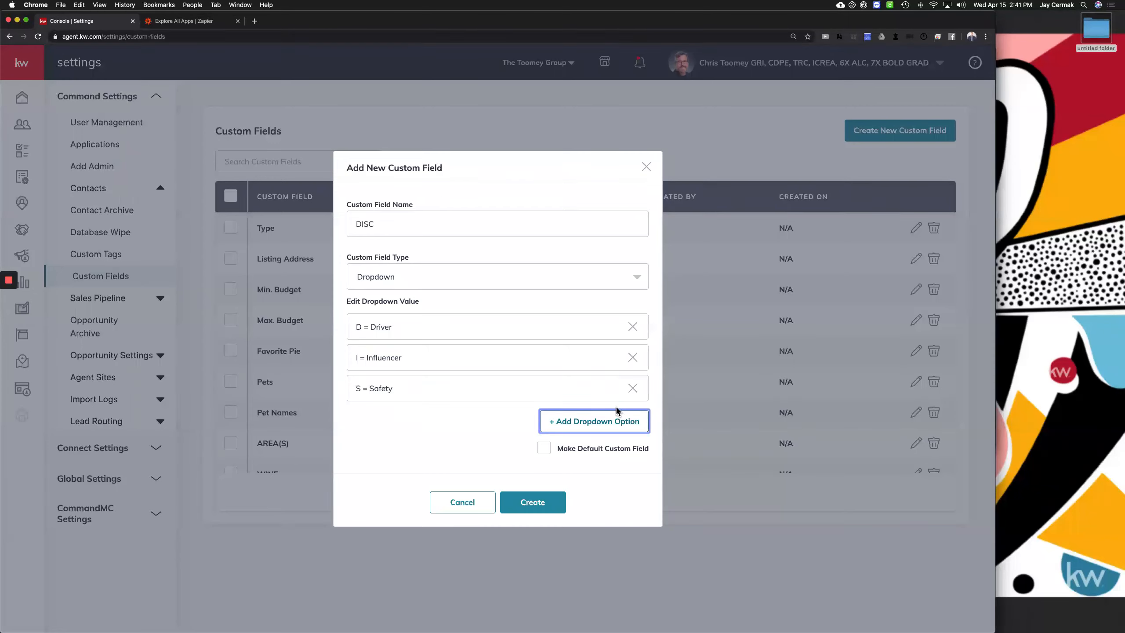
click(580, 402)
text(C)
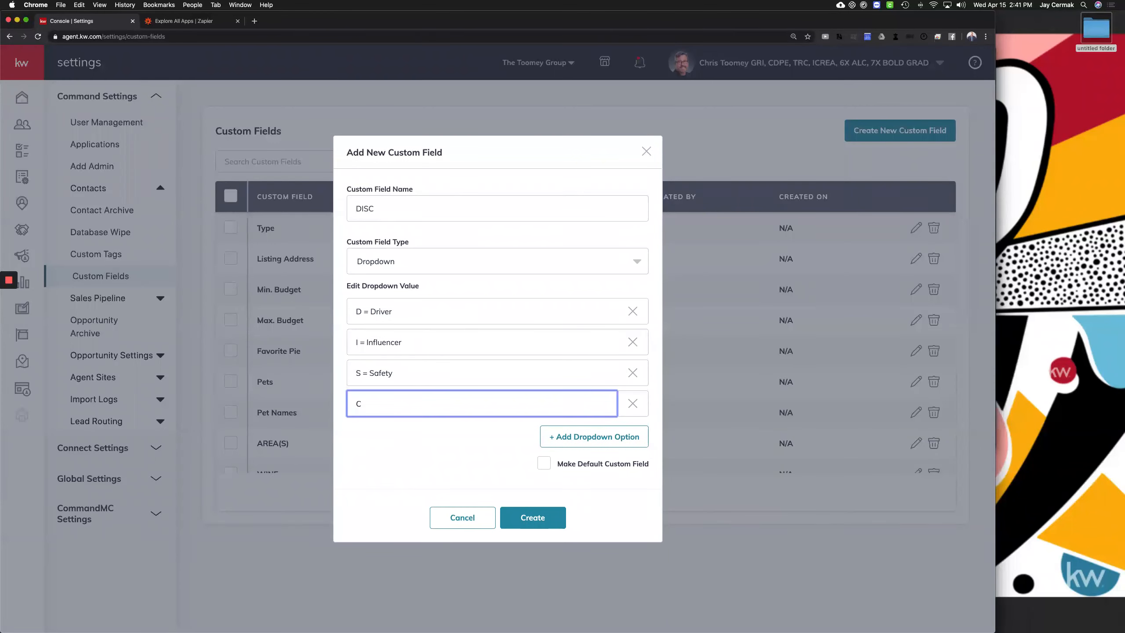
text( - Controlled)
click(545, 463)
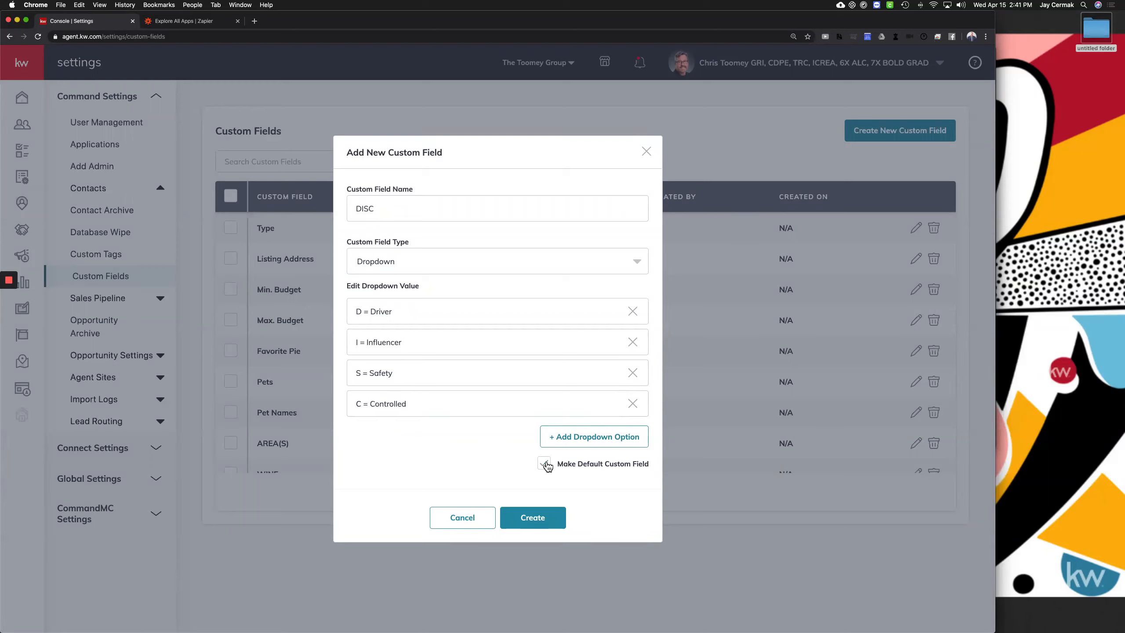
triple_click(583, 465)
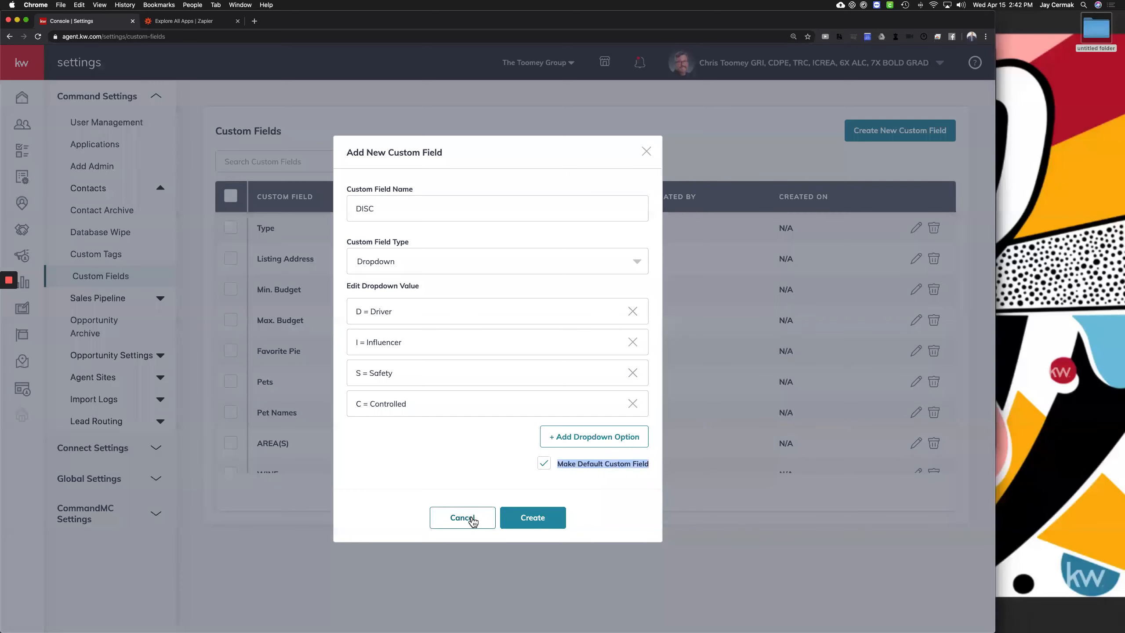
Discard the DISC field draft and review the existing custom field rows
click(472, 521)
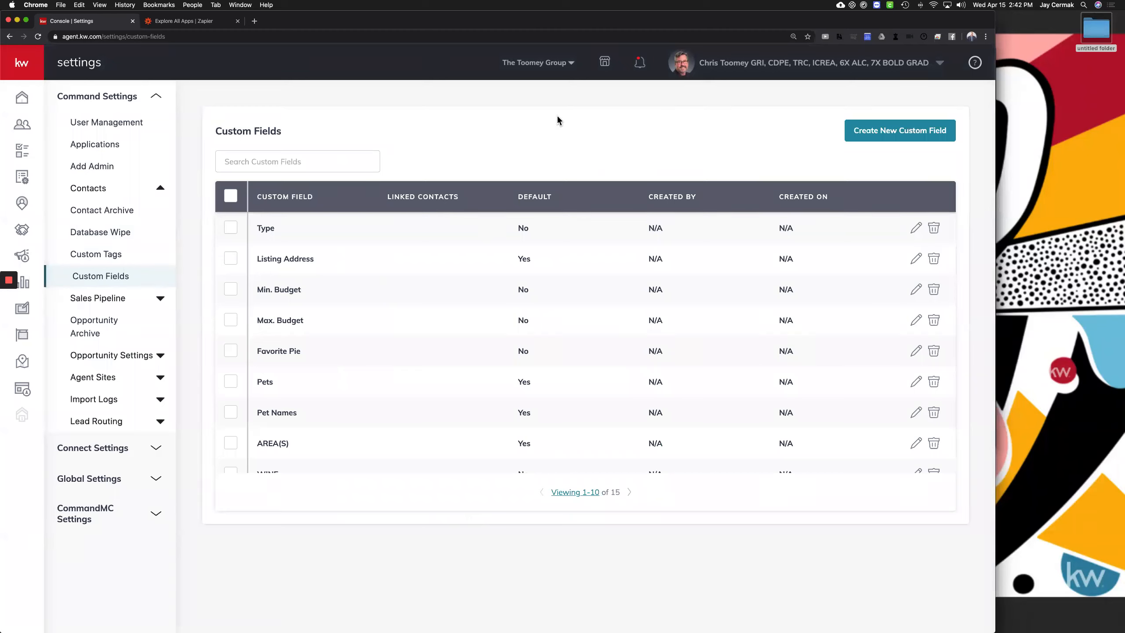
click(550, 66)
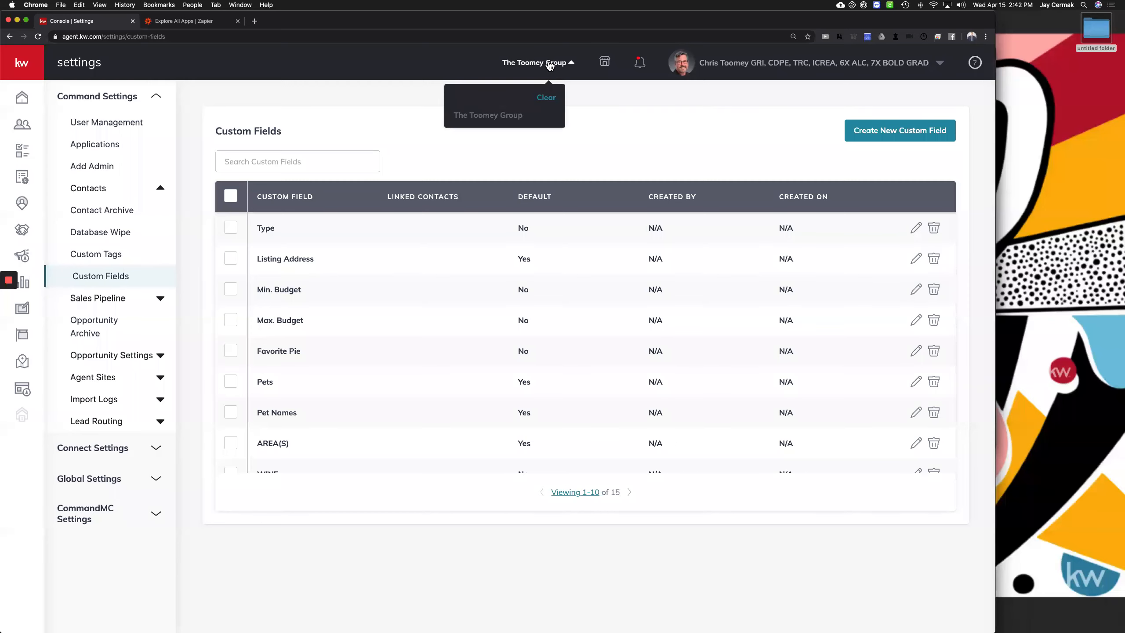
click(718, 126)
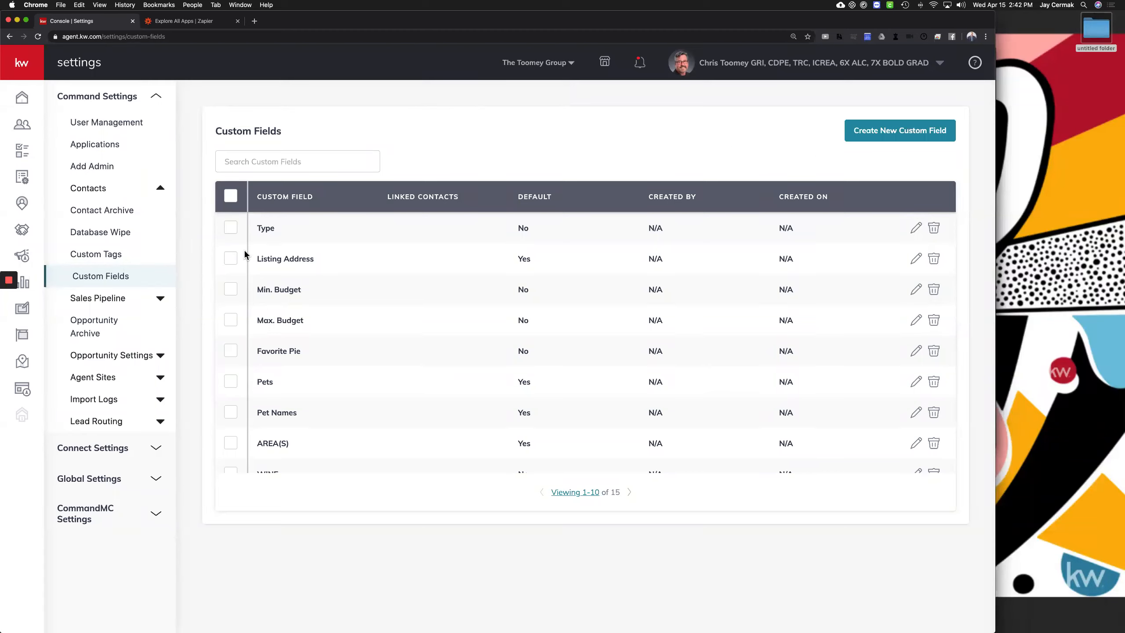
drag(256, 221, 571, 423)
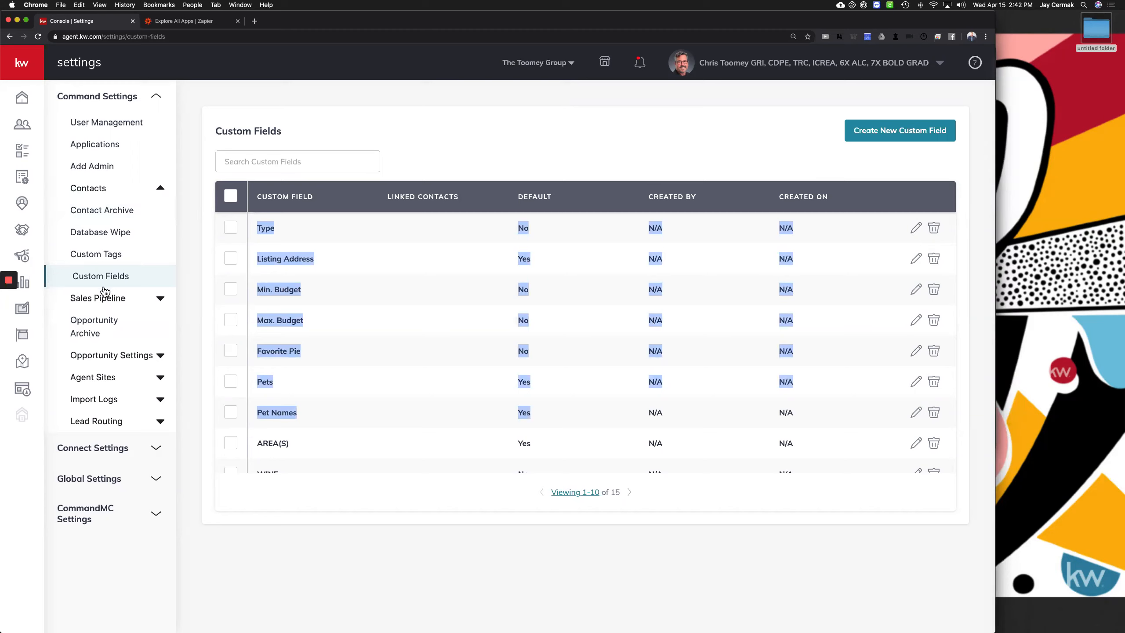
Expand Sales Pipeline, reselect The Toomey Group as the team, and open Team Permissions
click(101, 301)
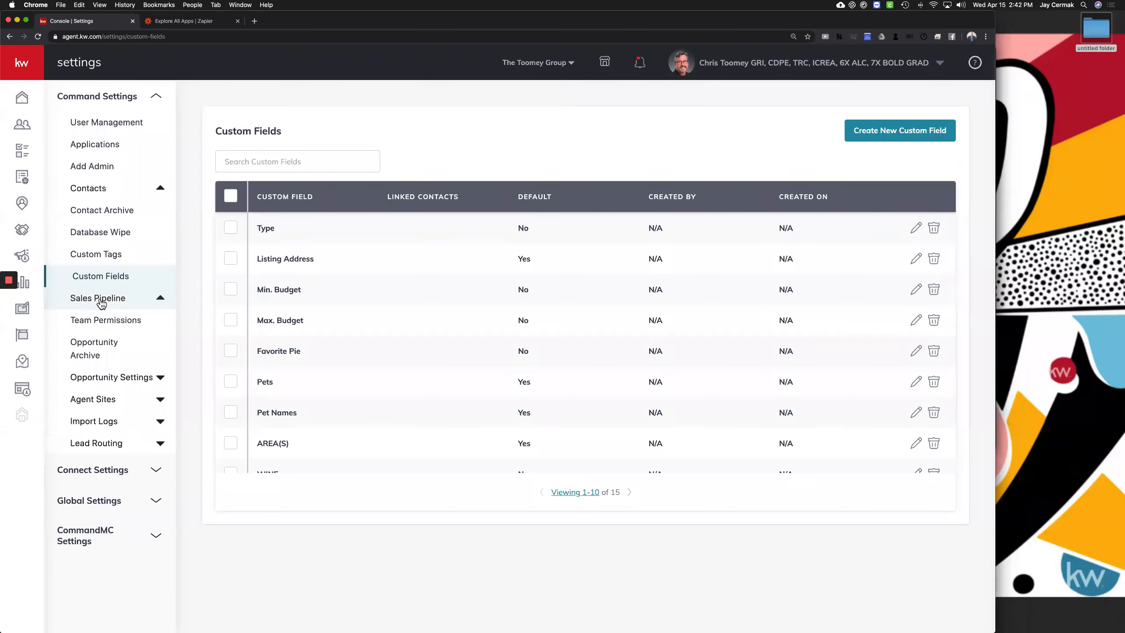
click(552, 63)
click(547, 99)
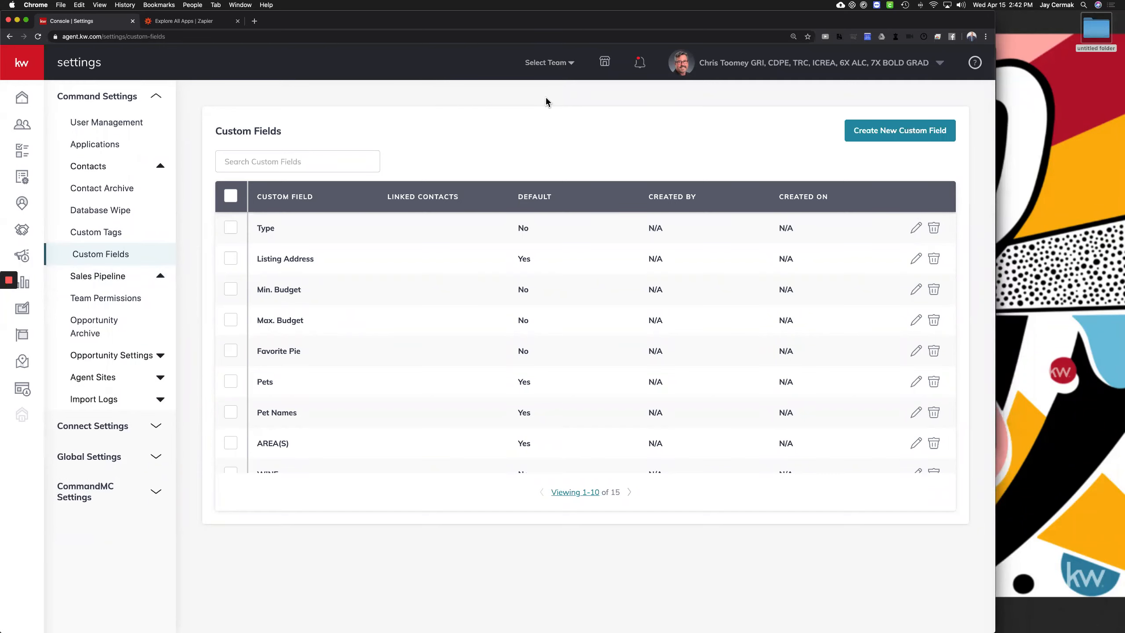
click(553, 63)
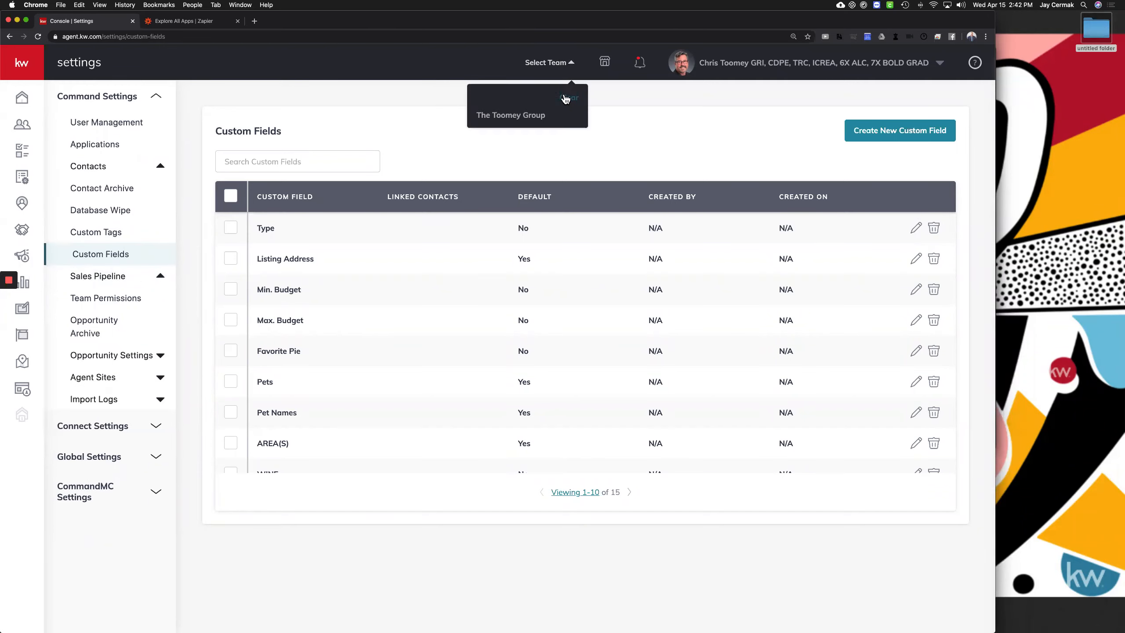
click(519, 117)
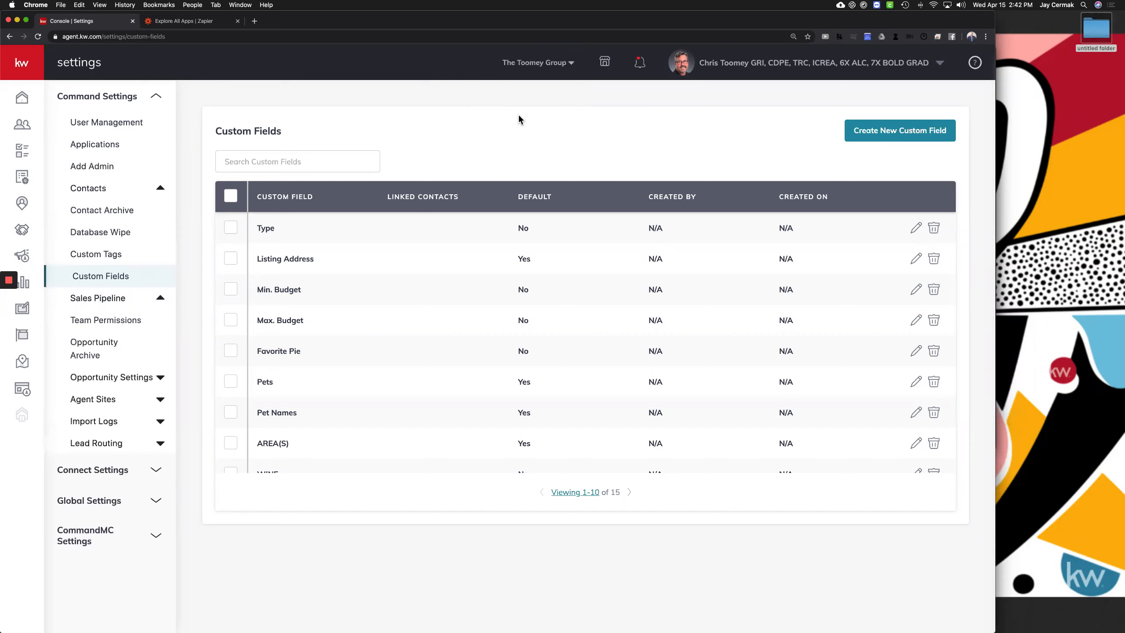
click(119, 320)
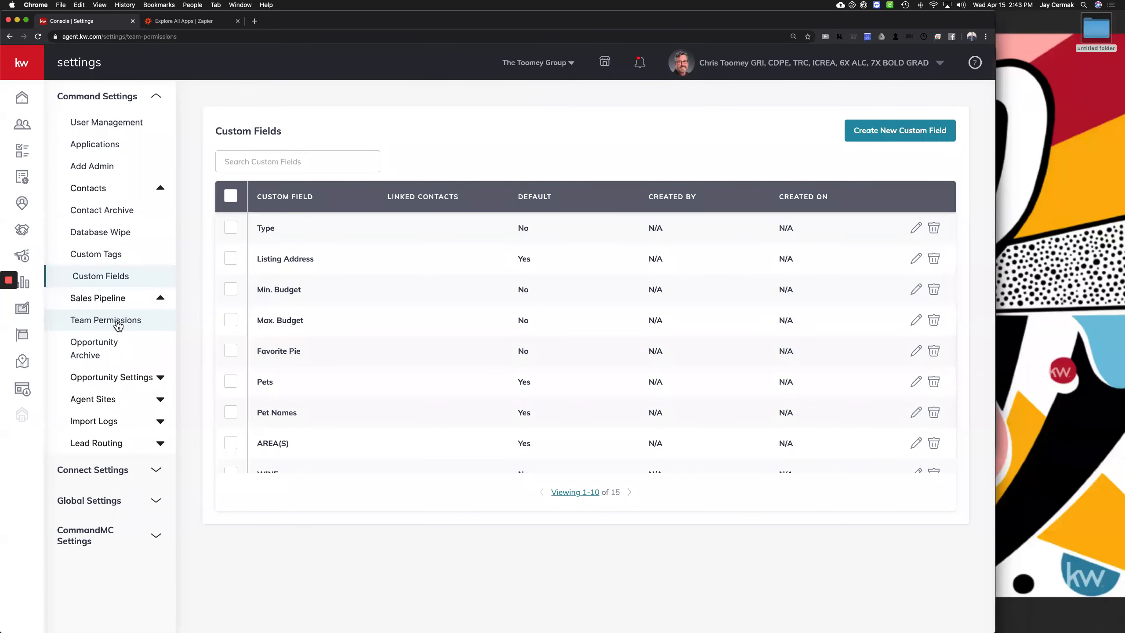
On Team Permissions, try Yes then No for private pipelines, finally choosing Select Agents
click(116, 316)
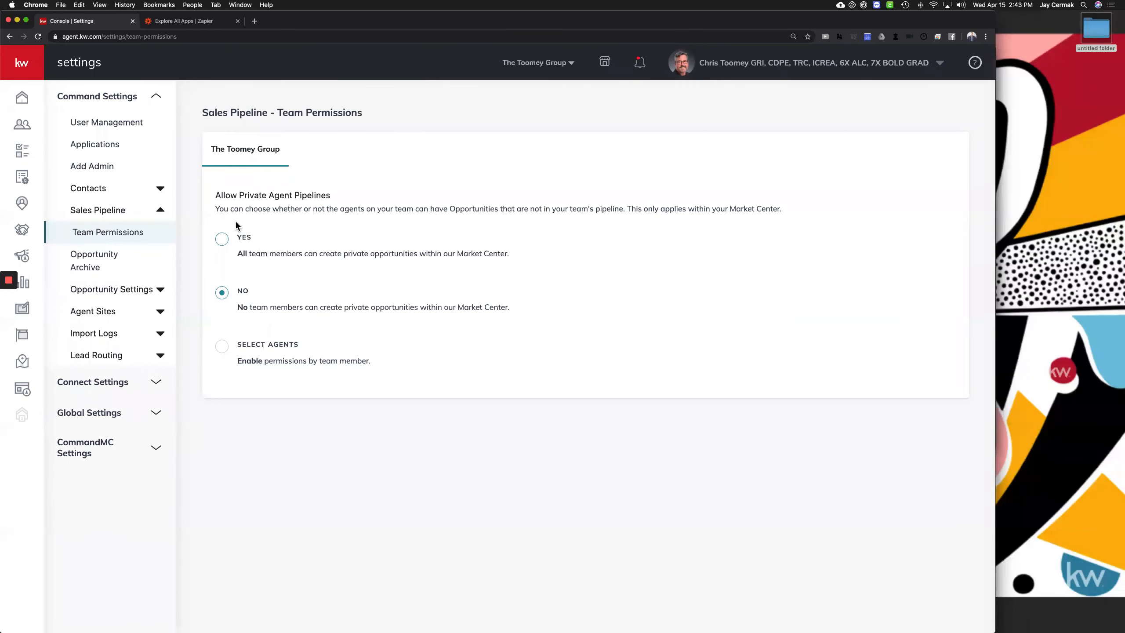
drag(231, 257, 500, 259)
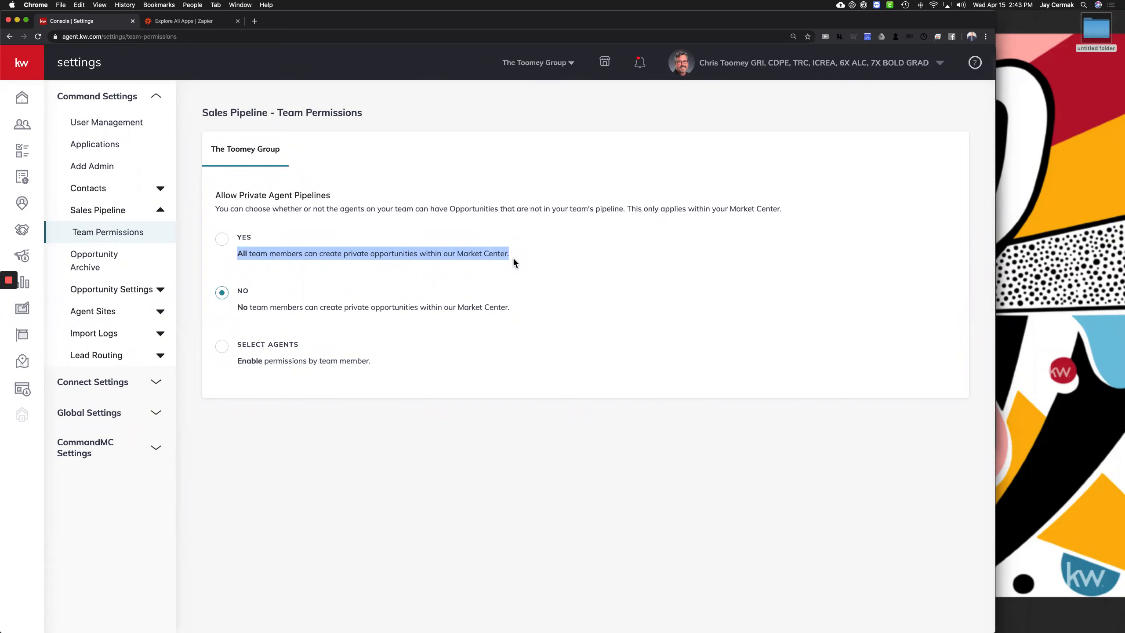
click(307, 258)
click(223, 294)
drag(239, 312, 542, 327)
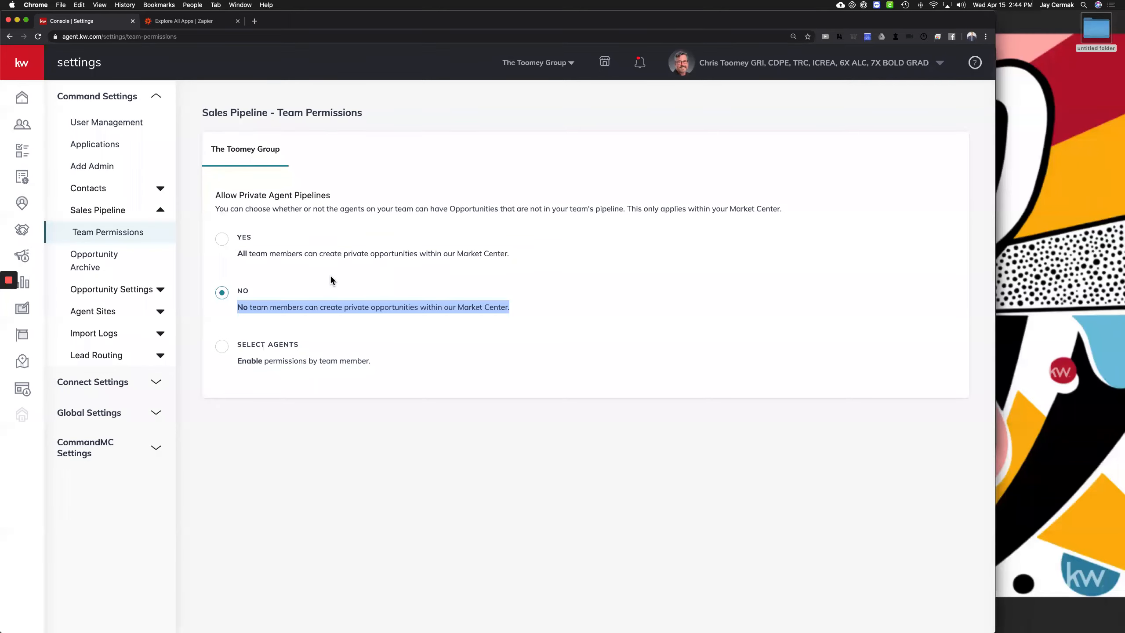
click(284, 344)
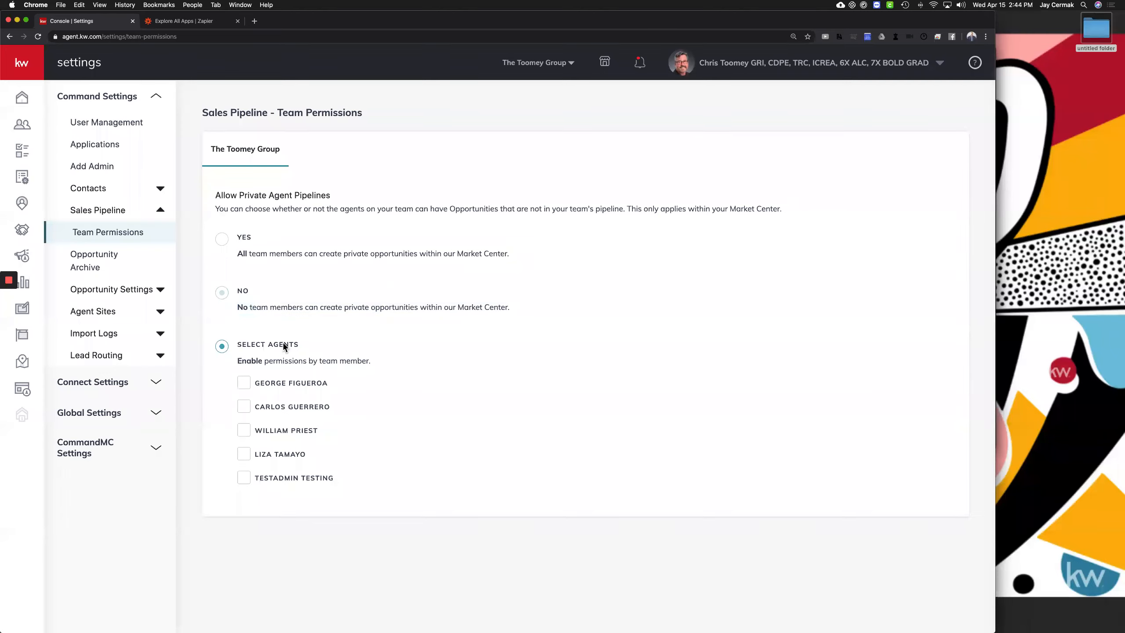
click(246, 389)
click(222, 293)
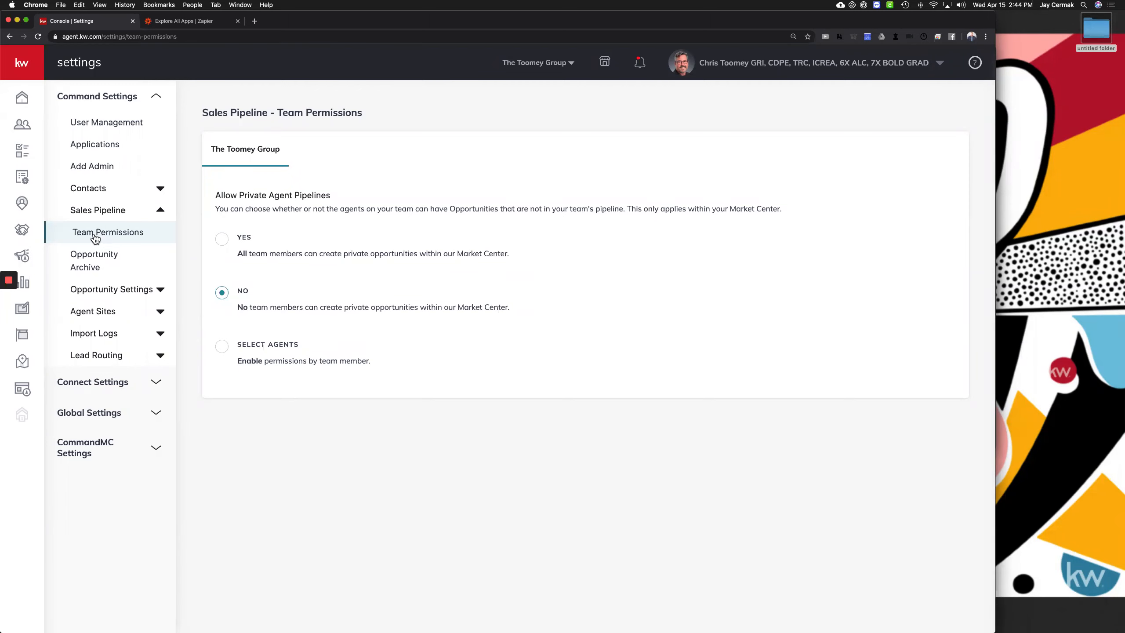
drag(72, 236, 160, 238)
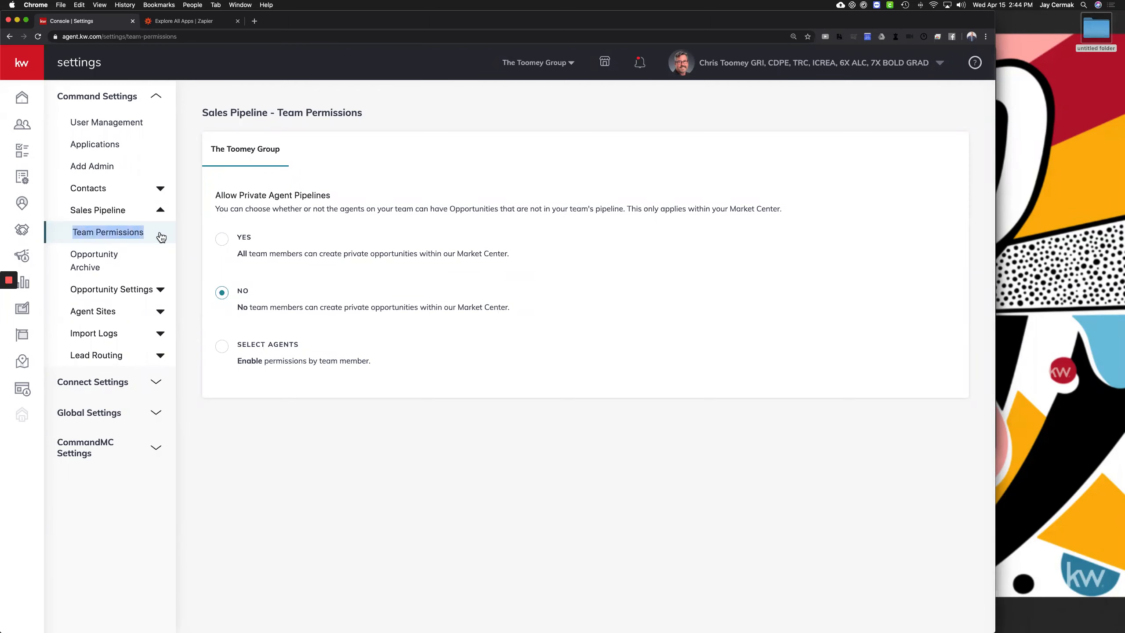
click(160, 238)
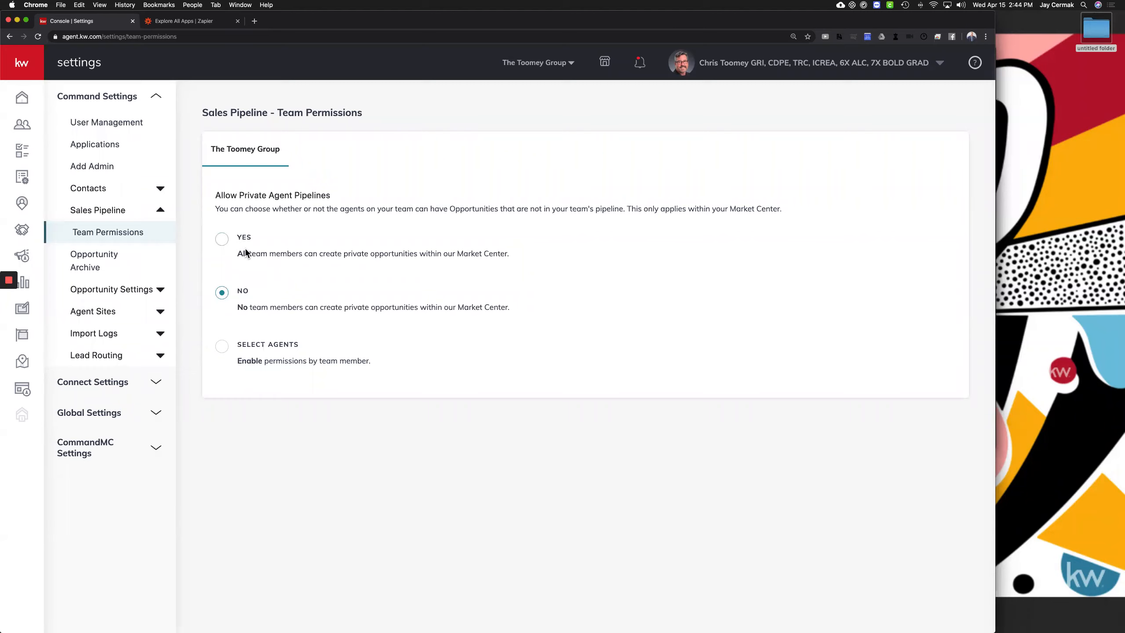
drag(230, 254, 528, 260)
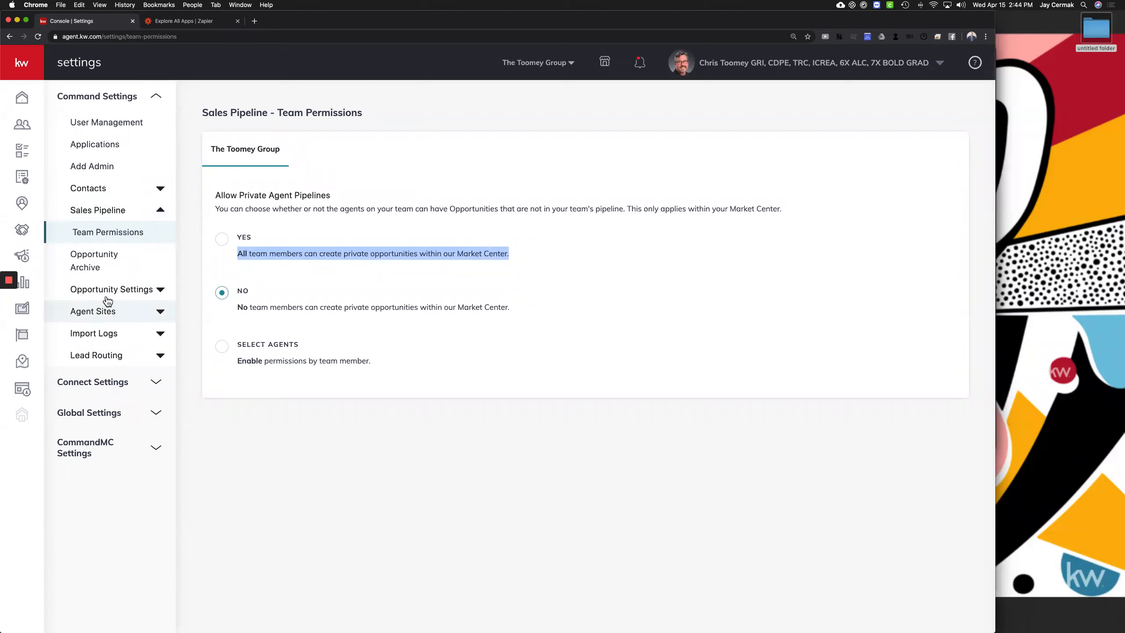
drag(61, 296, 133, 295)
Browse Opportunity Settings and Agent Sites, then leave Lead Routing expanded showing Routes and Team Stats
click(134, 295)
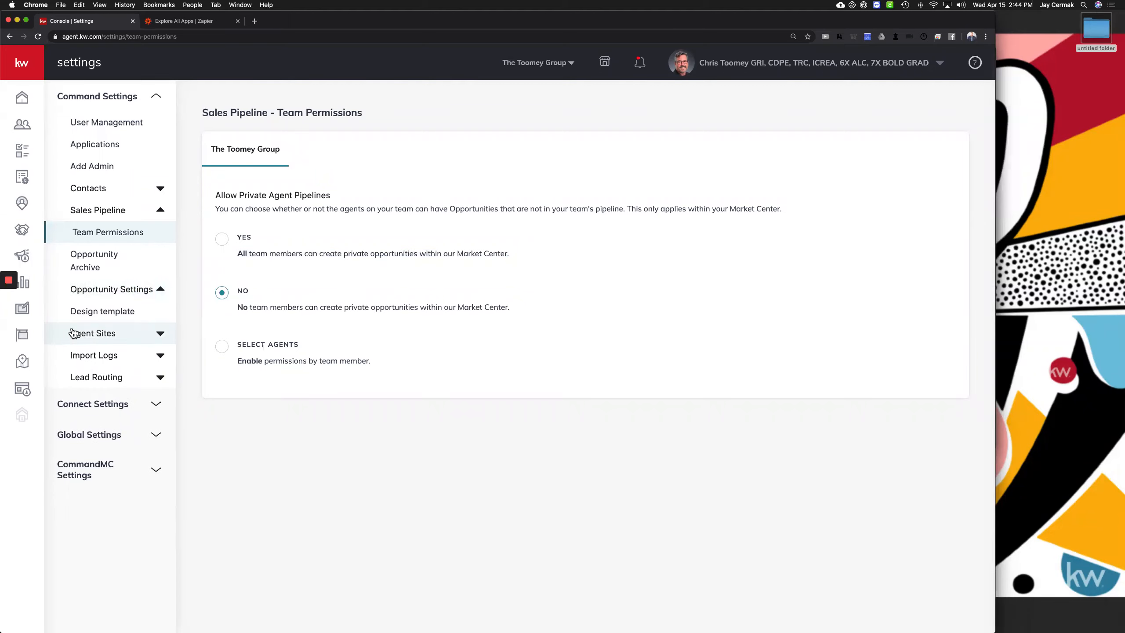
click(96, 336)
click(96, 336)
click(96, 335)
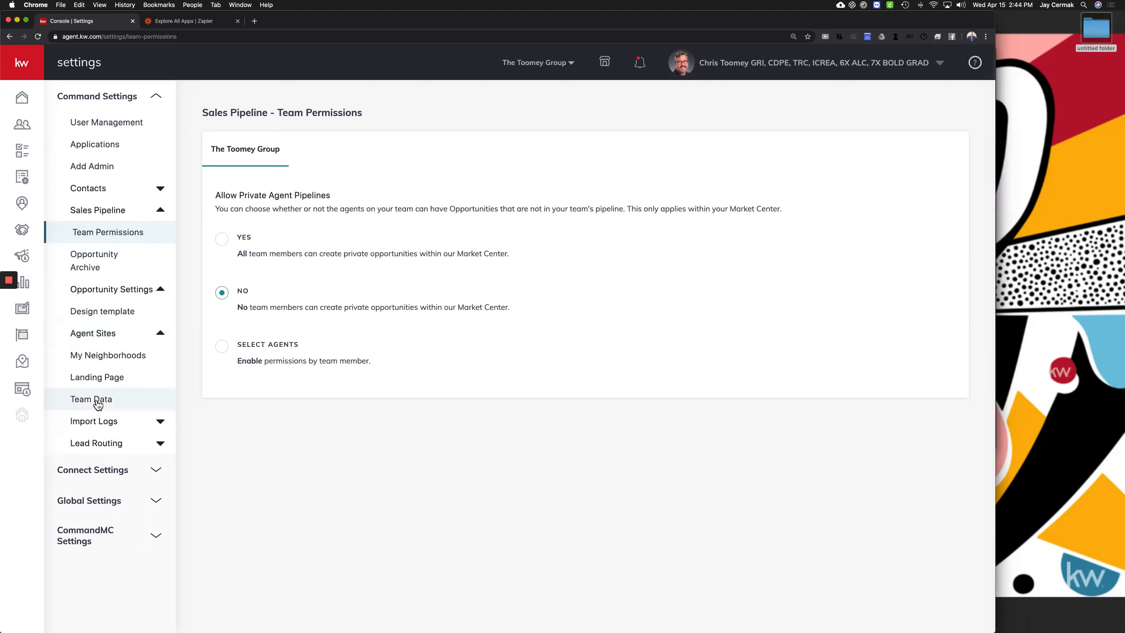
click(103, 332)
click(105, 297)
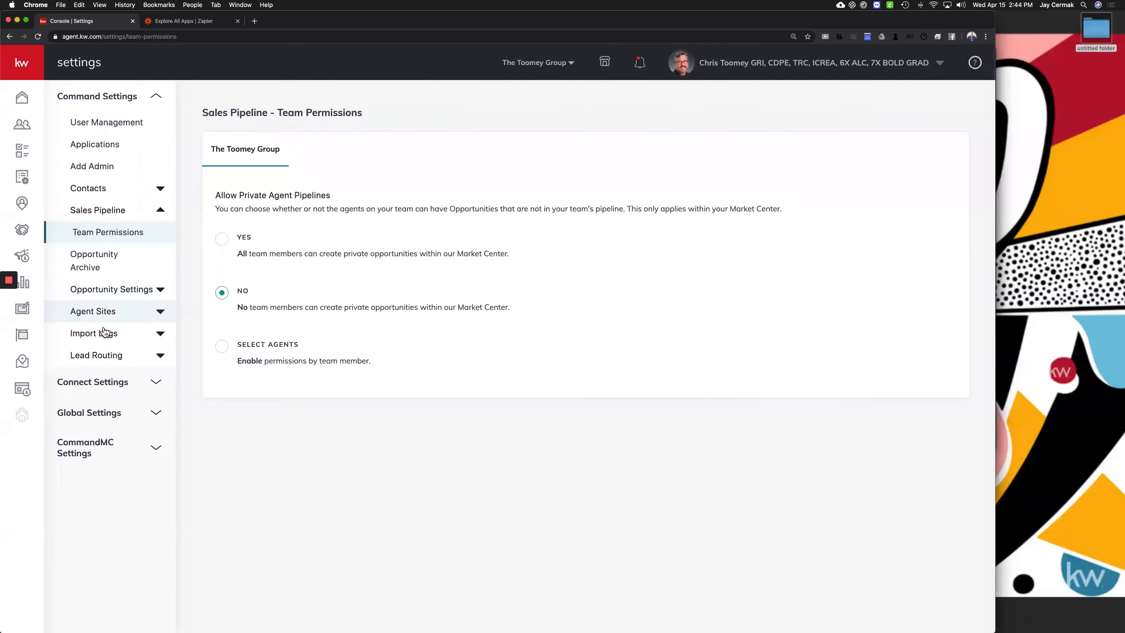
click(108, 359)
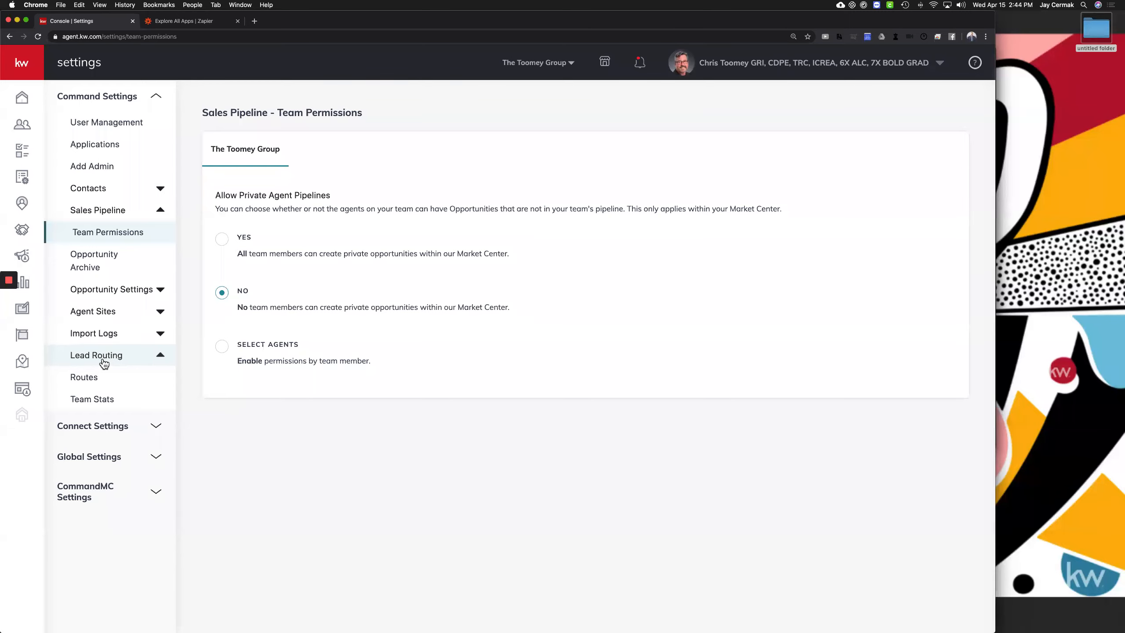
click(104, 364)
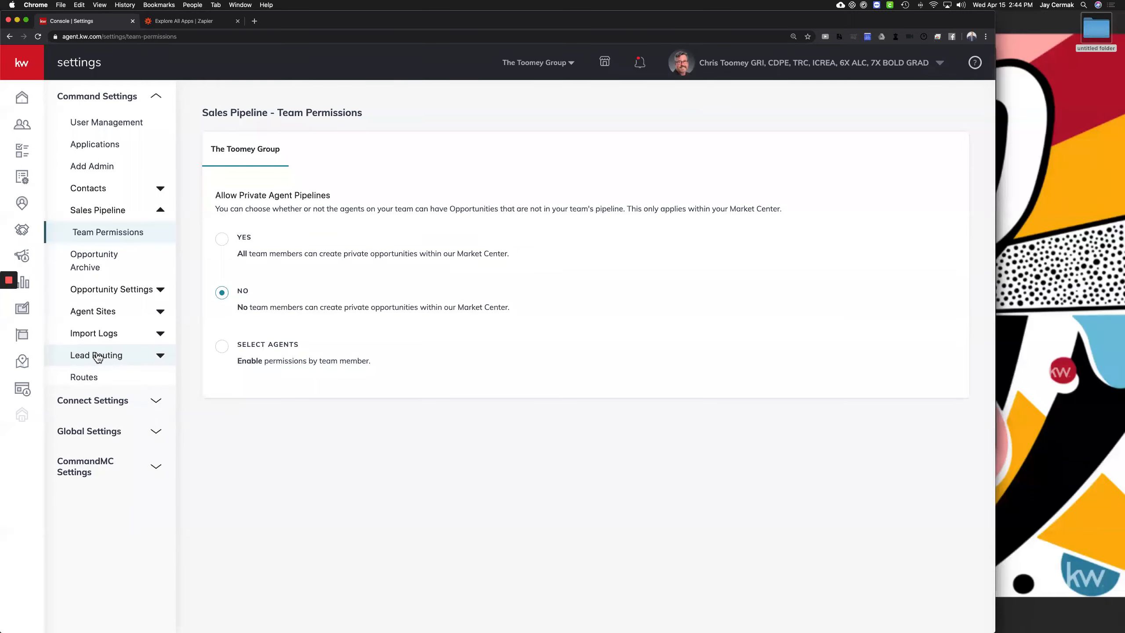
click(98, 355)
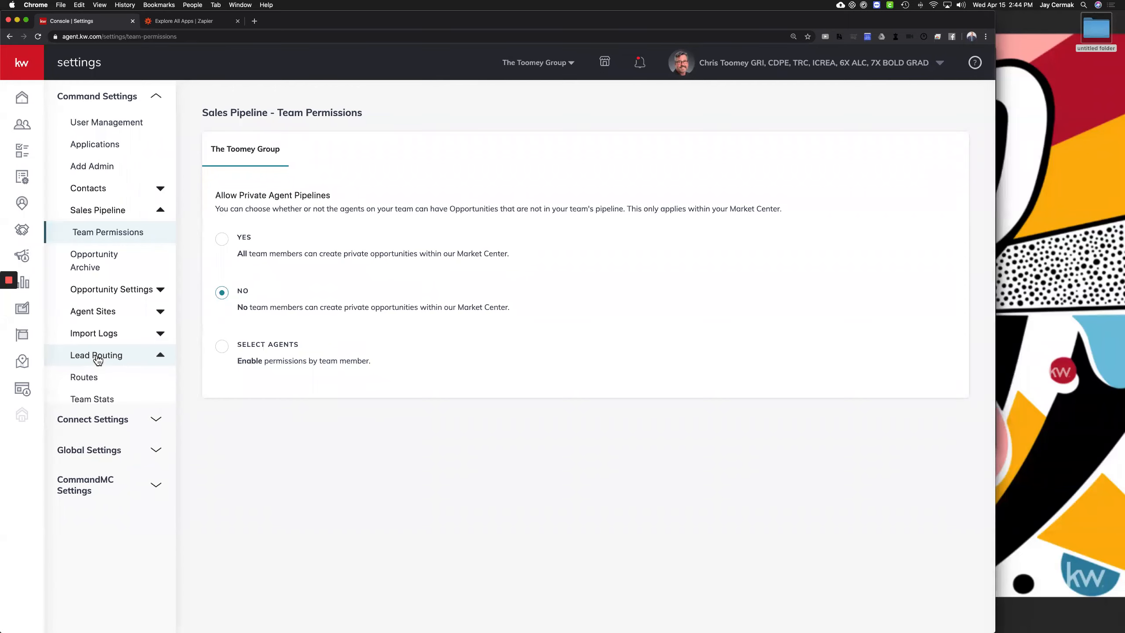
Open The Toomey Group's lead routes and start a new route in the Create Route dialog
click(90, 381)
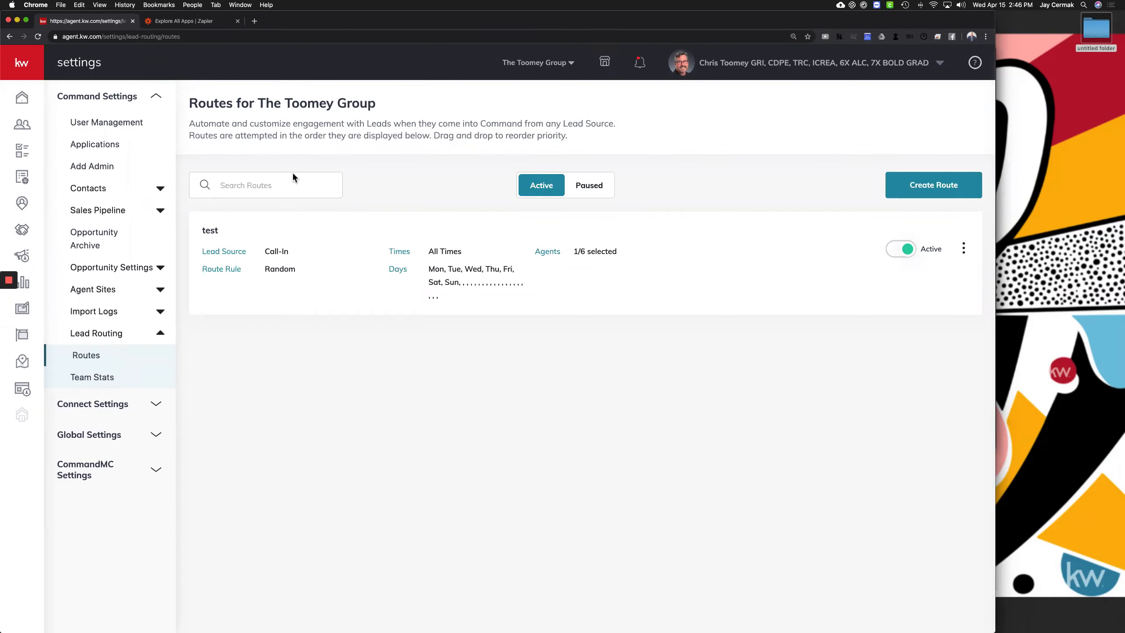
drag(191, 103, 397, 105)
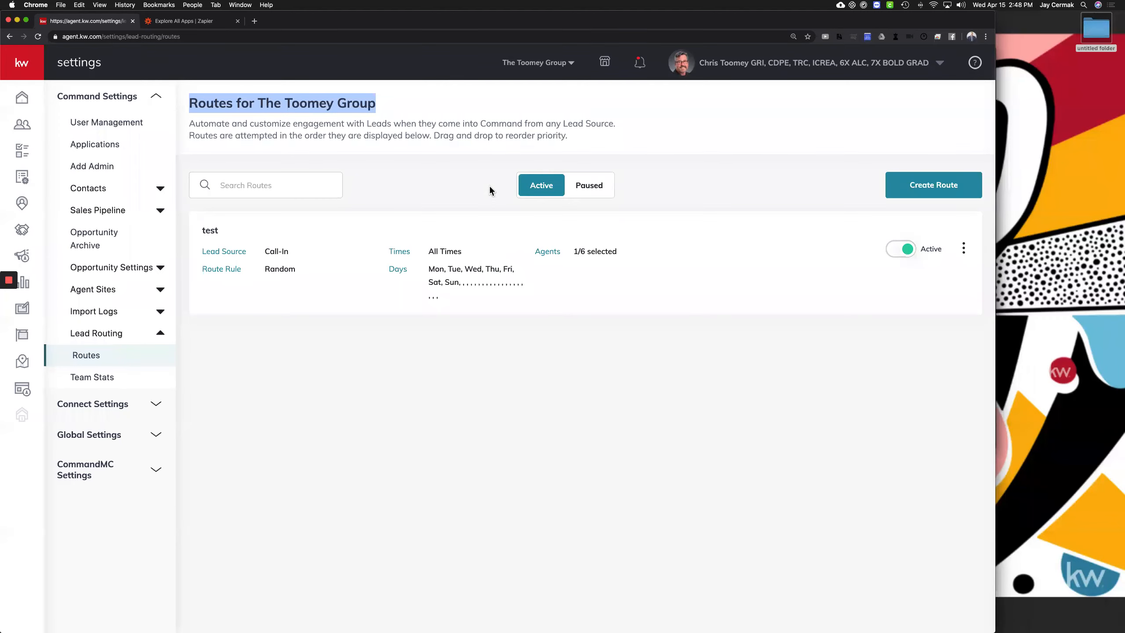
click(898, 186)
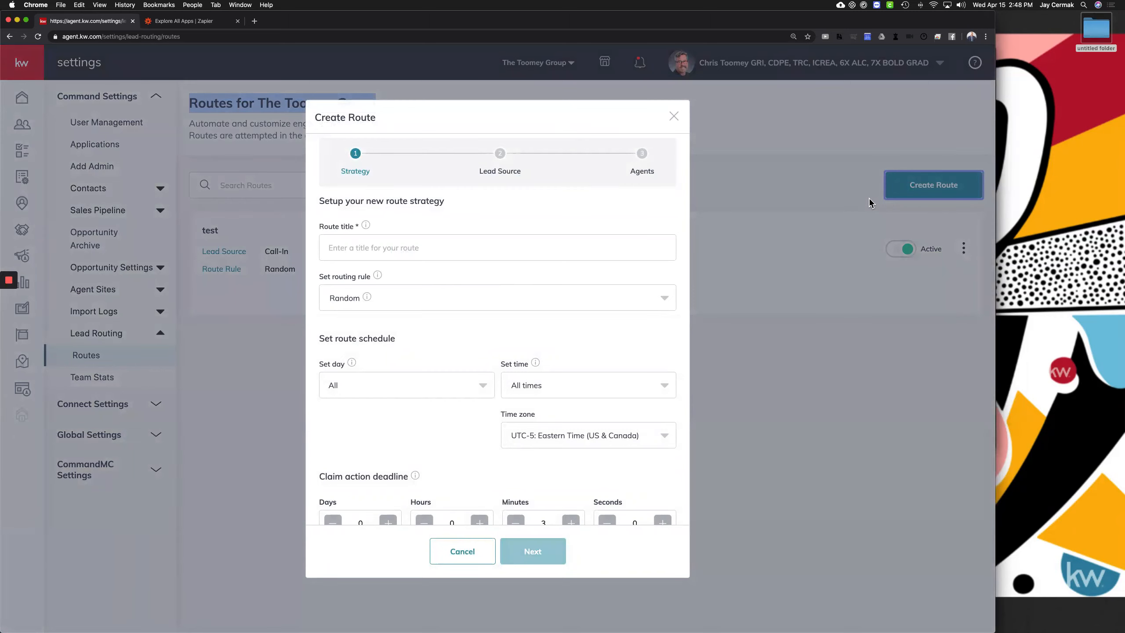
Title the route 'Facebeook Leads' and keep Random routing after trying Weighted Random
click(401, 247)
text(Facebe)
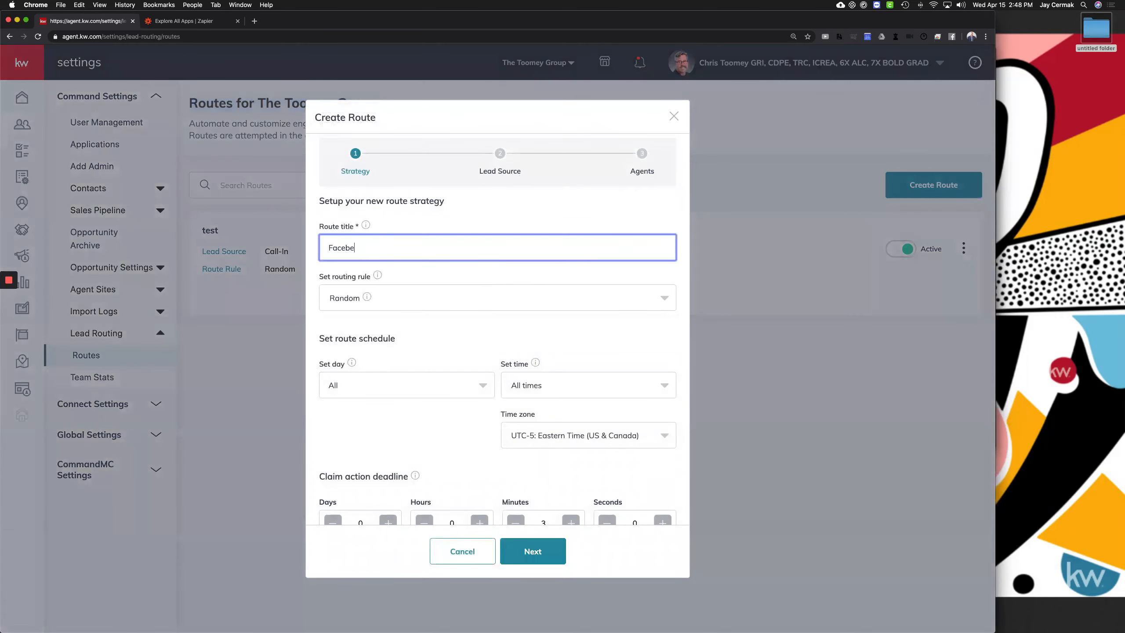
text(ook Leads)
mouse_move(378, 277)
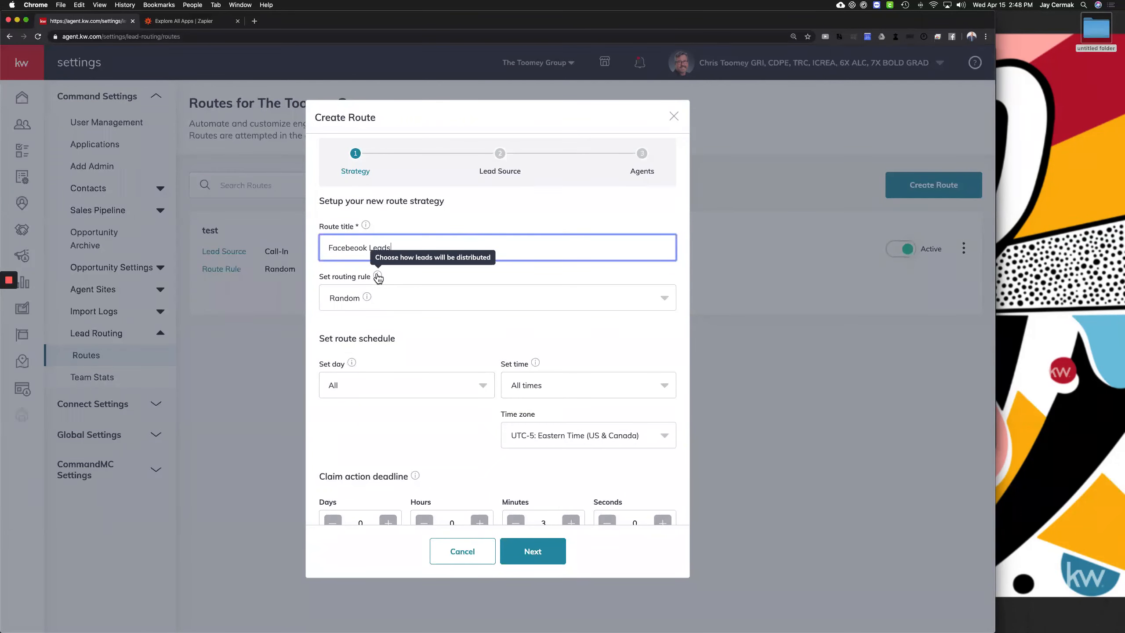
click(383, 302)
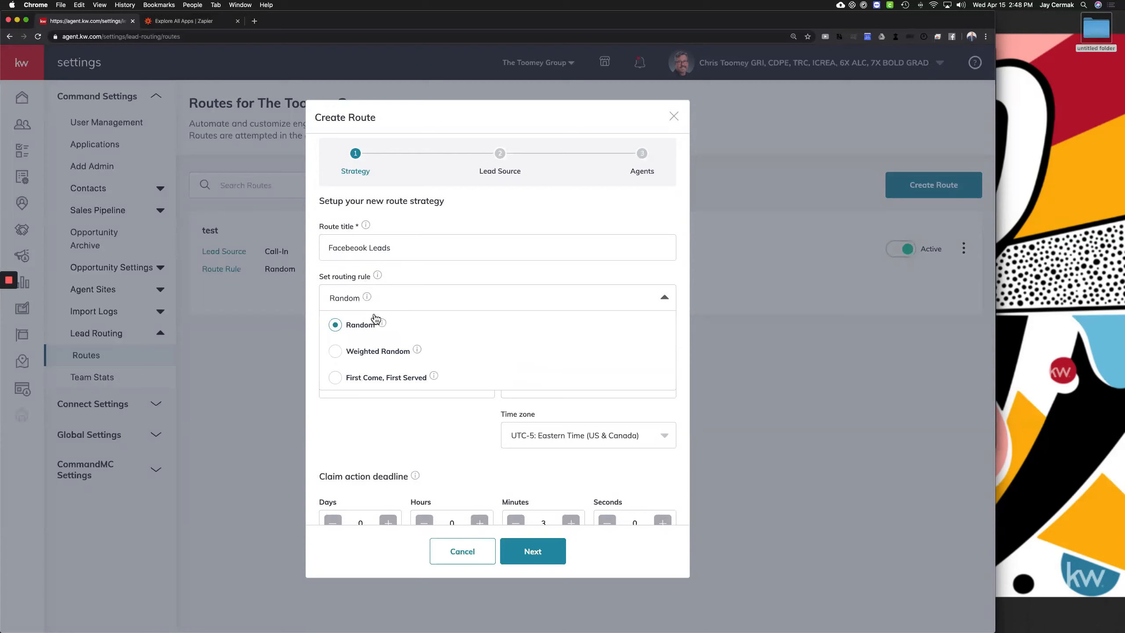
mouse_move(383, 325)
click(337, 353)
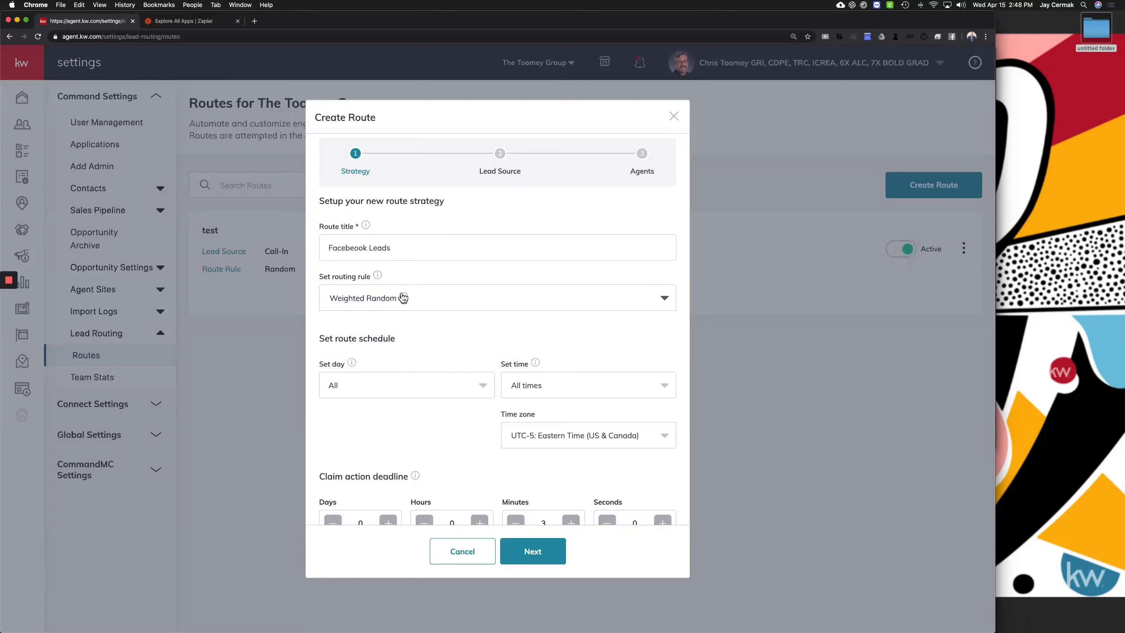
mouse_move(404, 298)
click(414, 295)
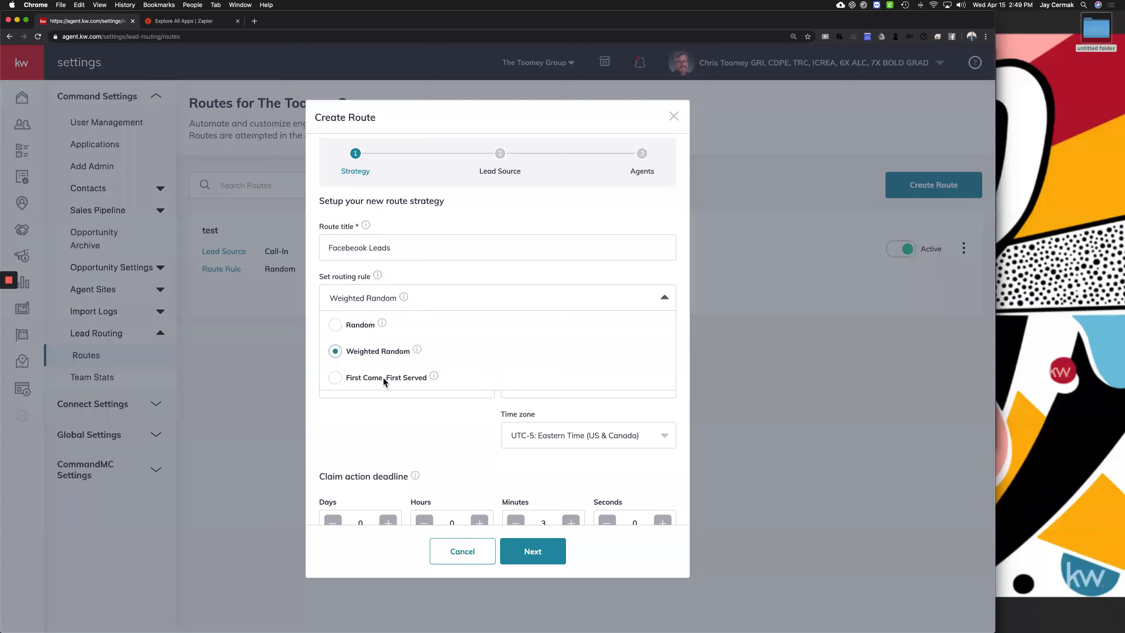
mouse_move(436, 379)
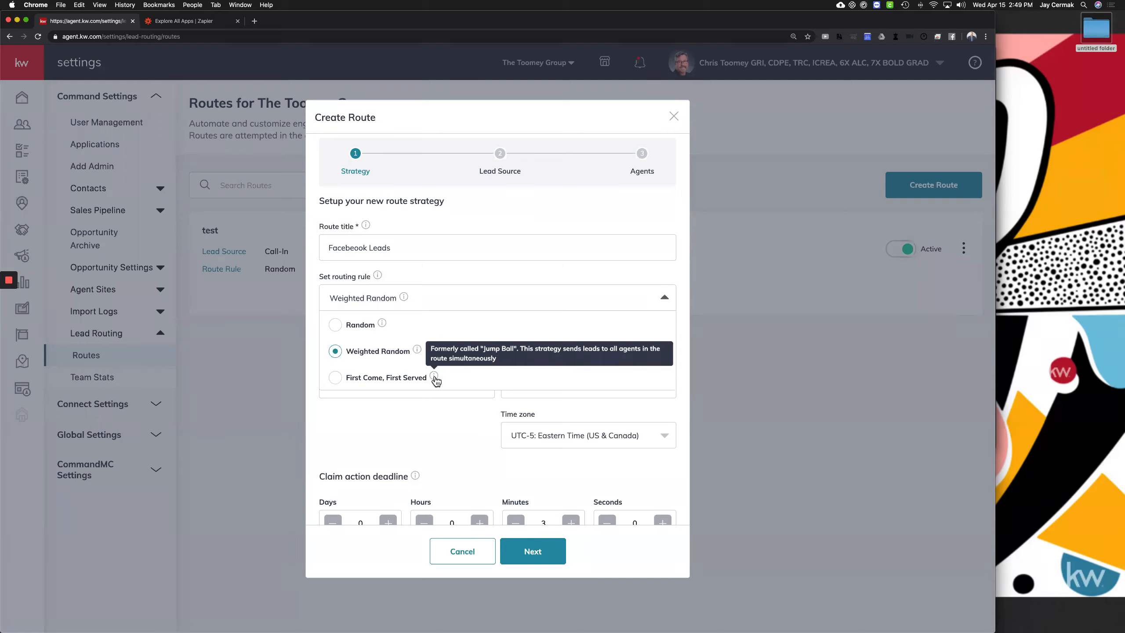
click(335, 325)
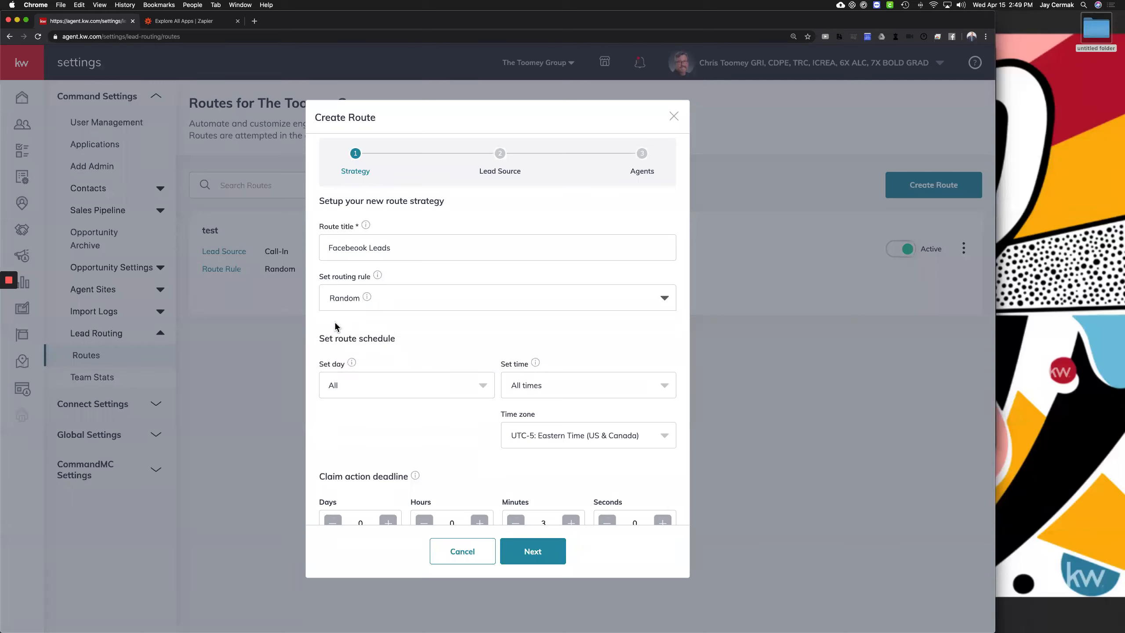
click(370, 298)
click(370, 299)
Remove Monday through Friday from the route's active days
click(351, 388)
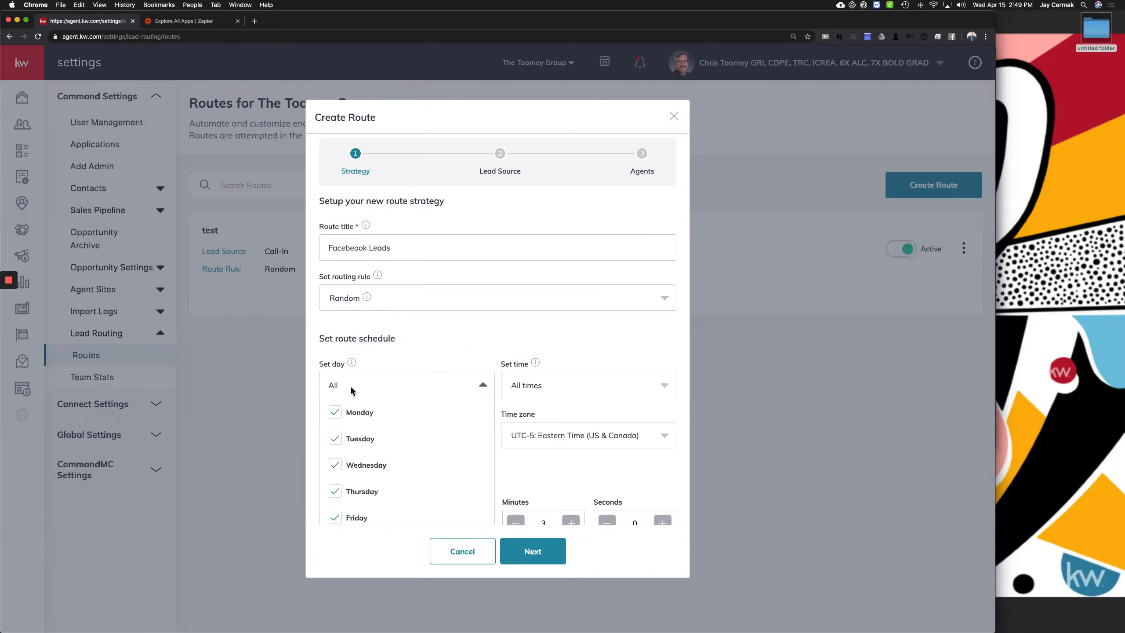
click(335, 413)
click(335, 438)
click(335, 465)
click(335, 491)
click(335, 517)
scroll(336, 514, down, 1)
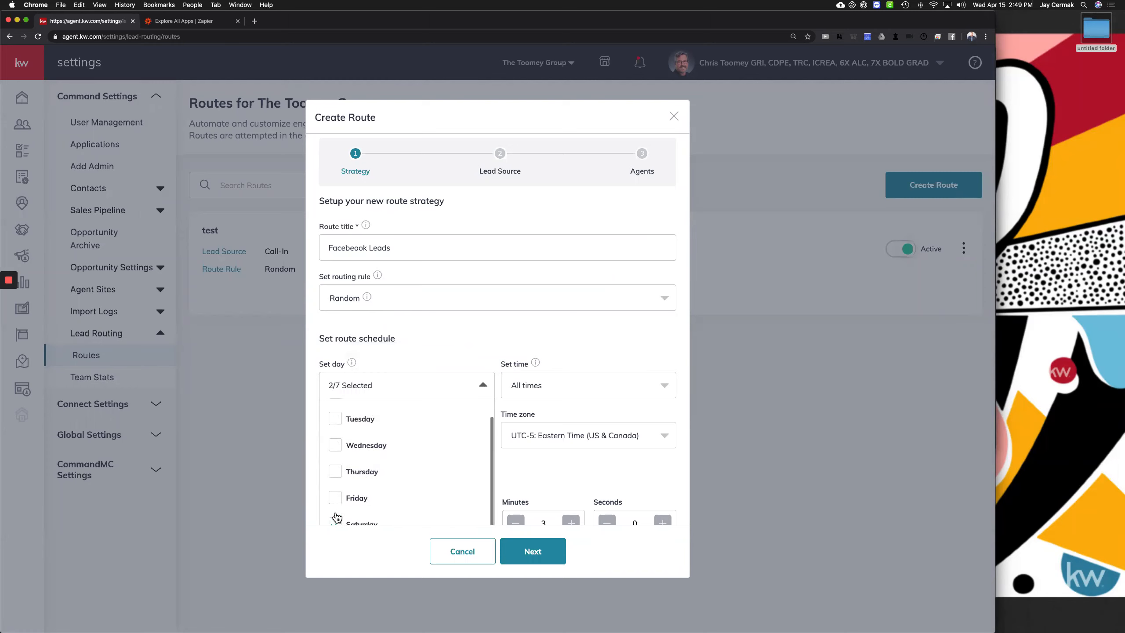
Choose a custom time window starting at 5:00 PM
click(543, 385)
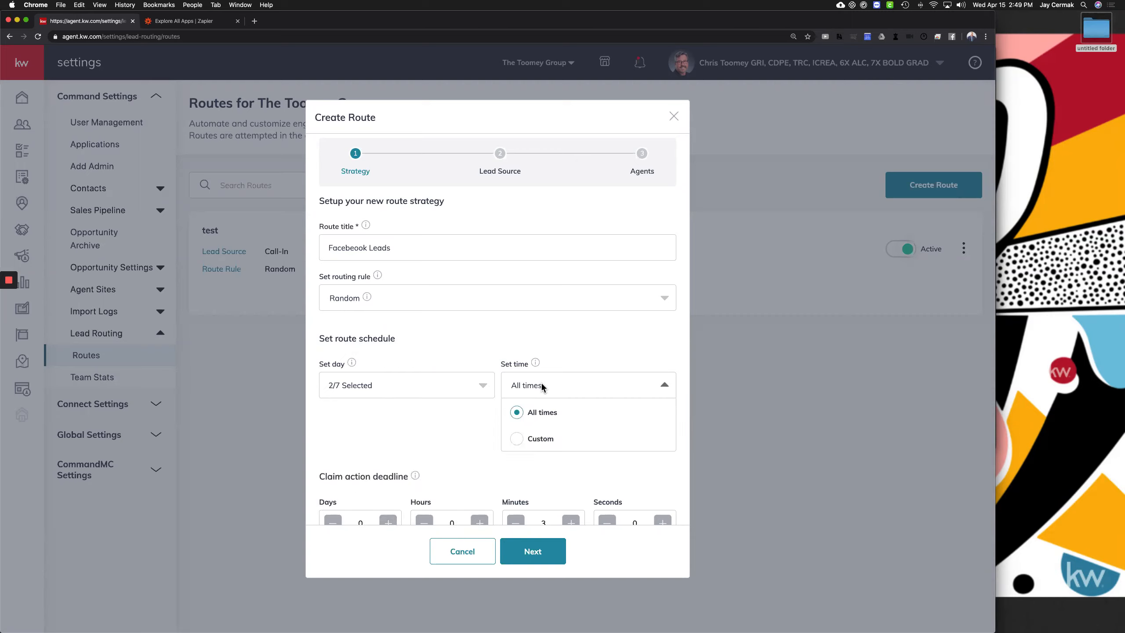
click(517, 438)
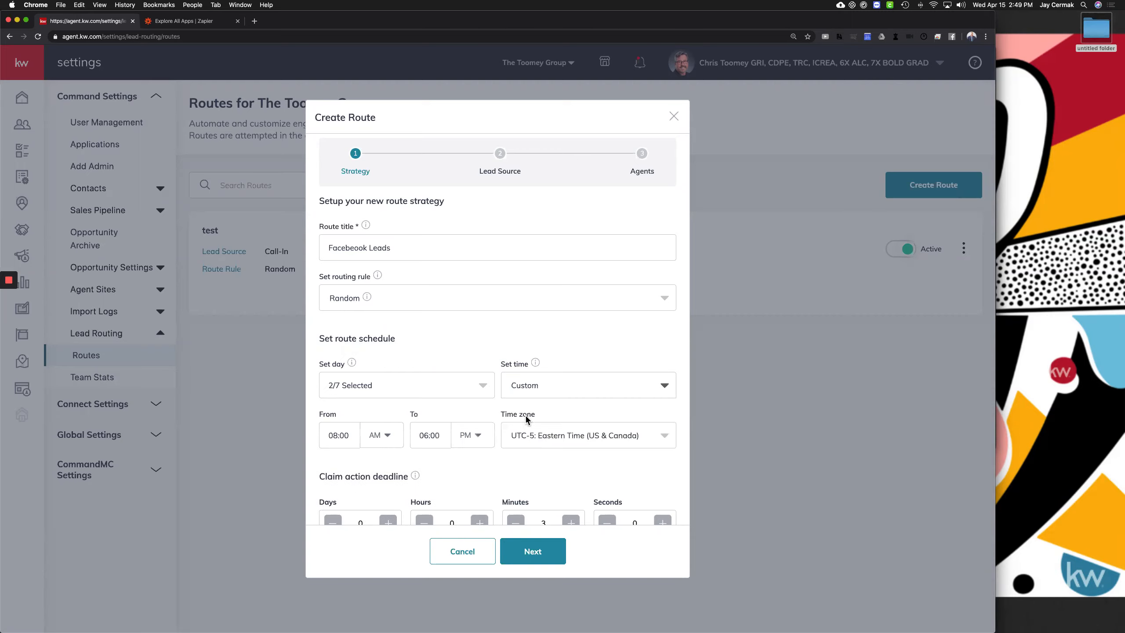
click(388, 437)
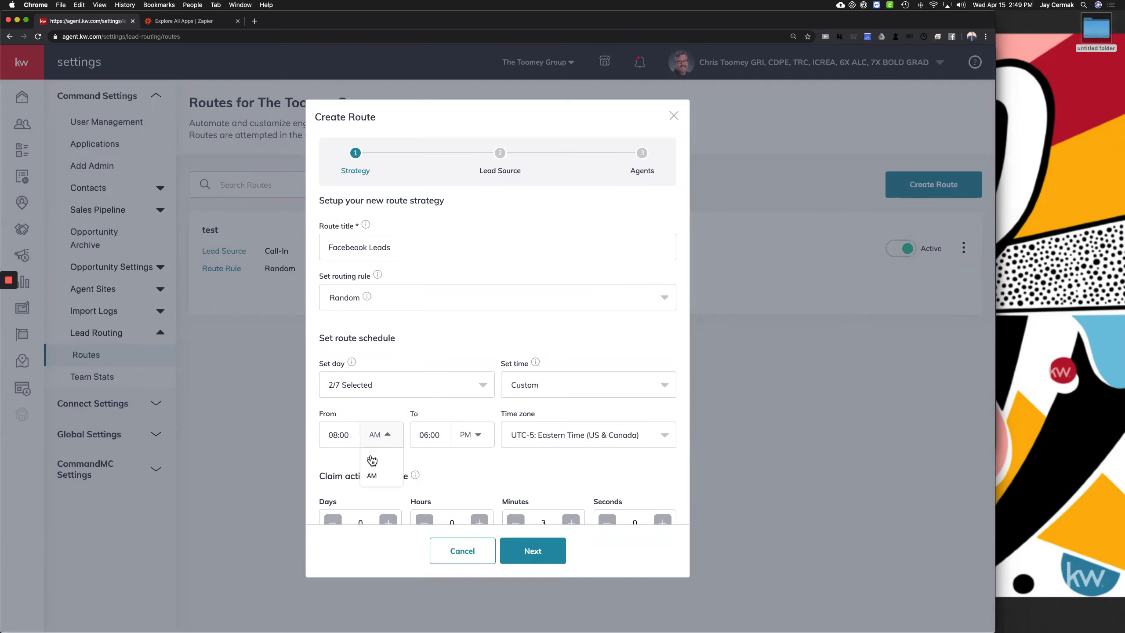
click(343, 430)
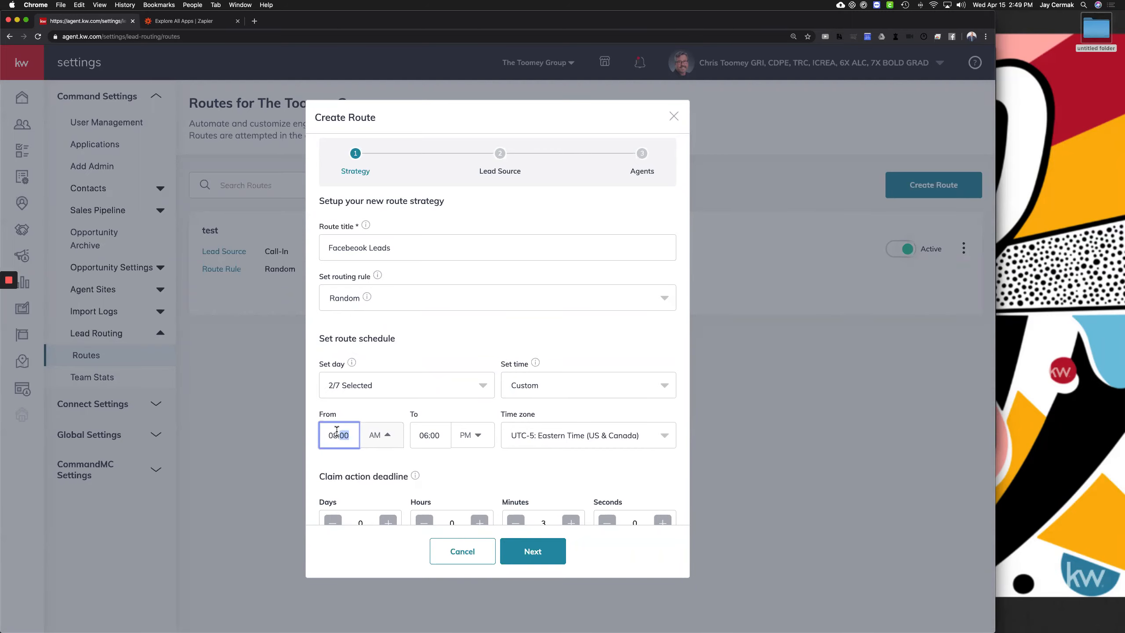
key(BackSpace)
key(BackSpace)
key(BackSpace)
text(5:)
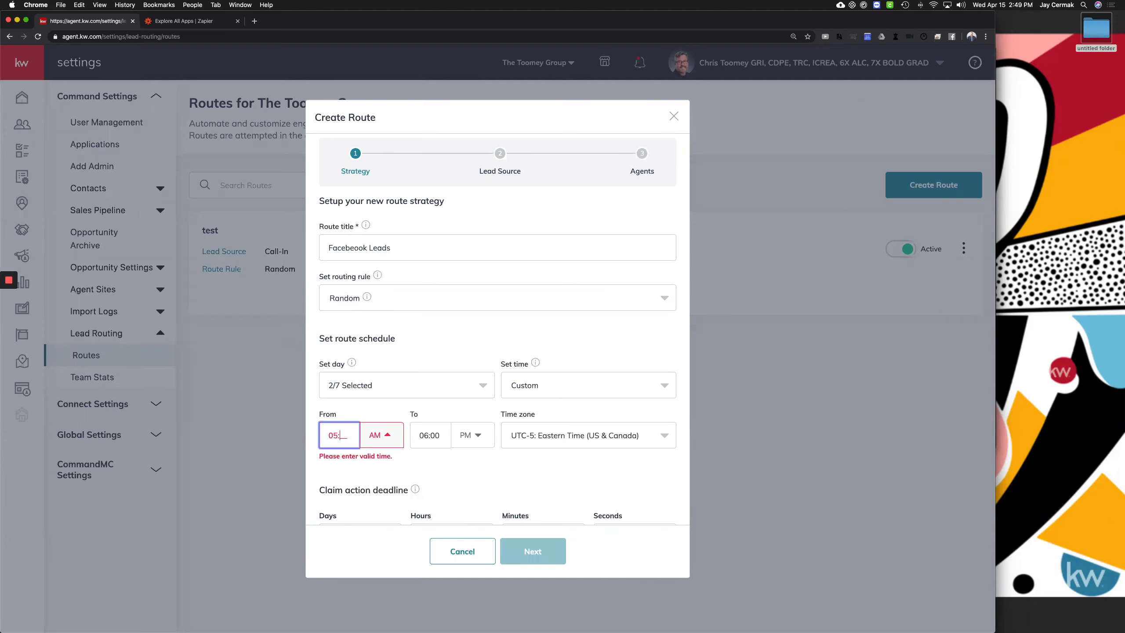
text(00)
click(381, 435)
click(372, 461)
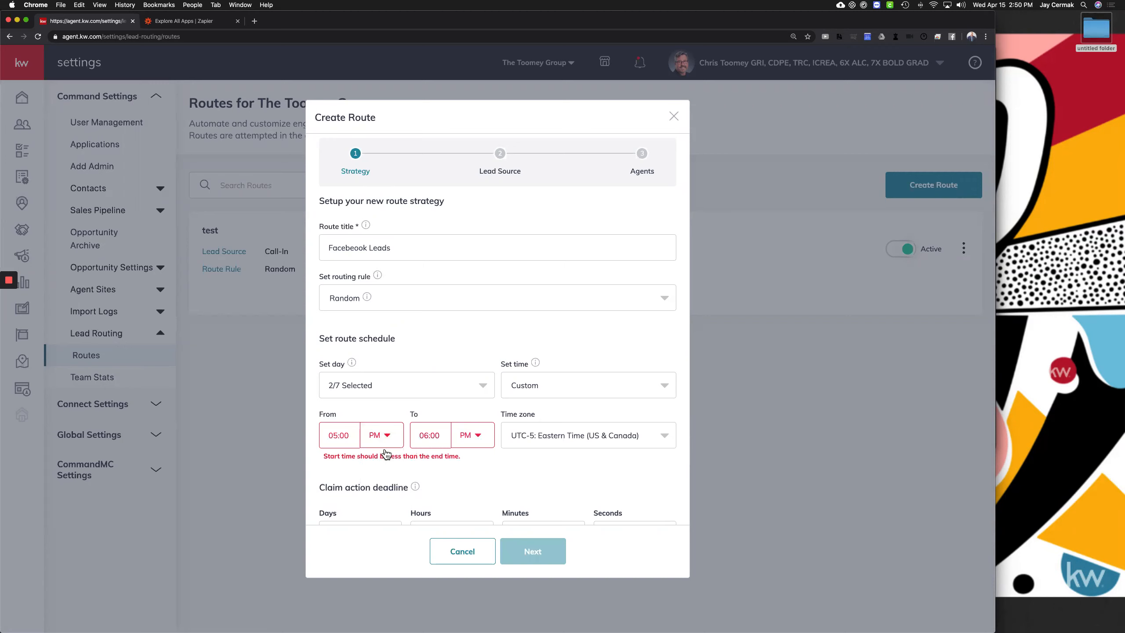
Set the custom window's end time to 11:59 PM
click(430, 438)
key(BackSpace)
text(5)
click(478, 436)
click(462, 476)
scroll(389, 431, down, 2)
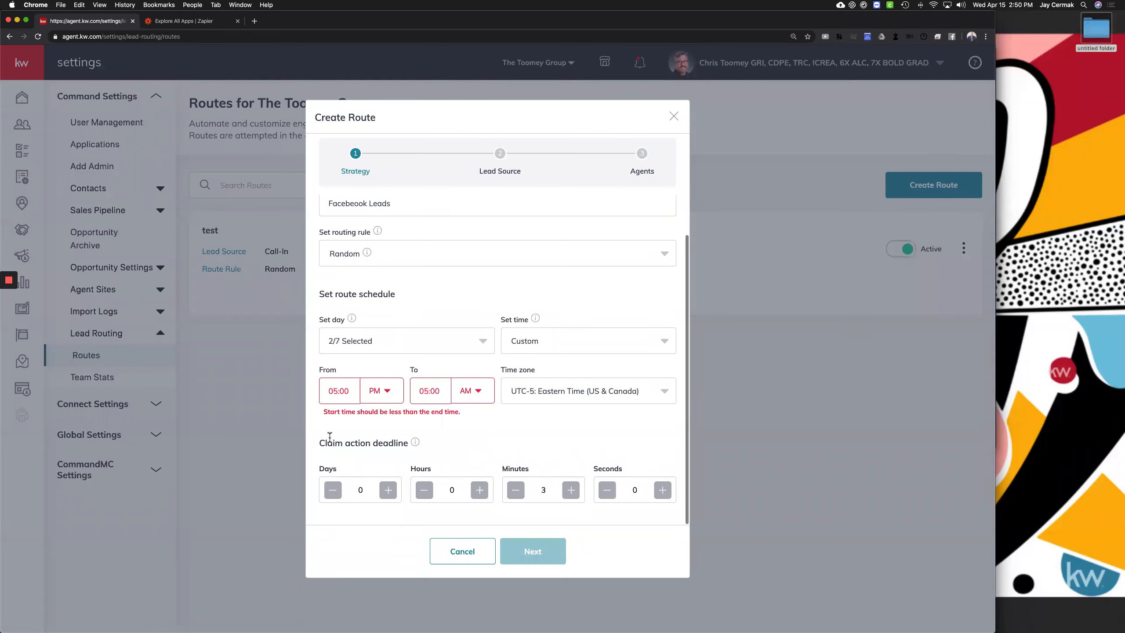
drag(320, 441, 415, 443)
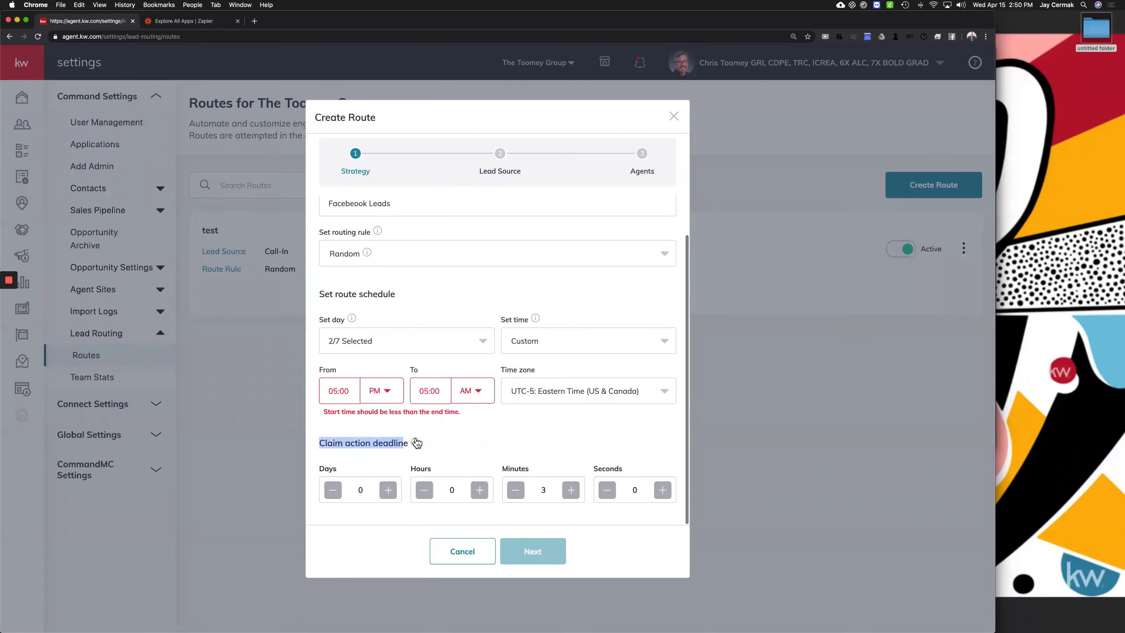
click(436, 391)
triple_click(435, 391)
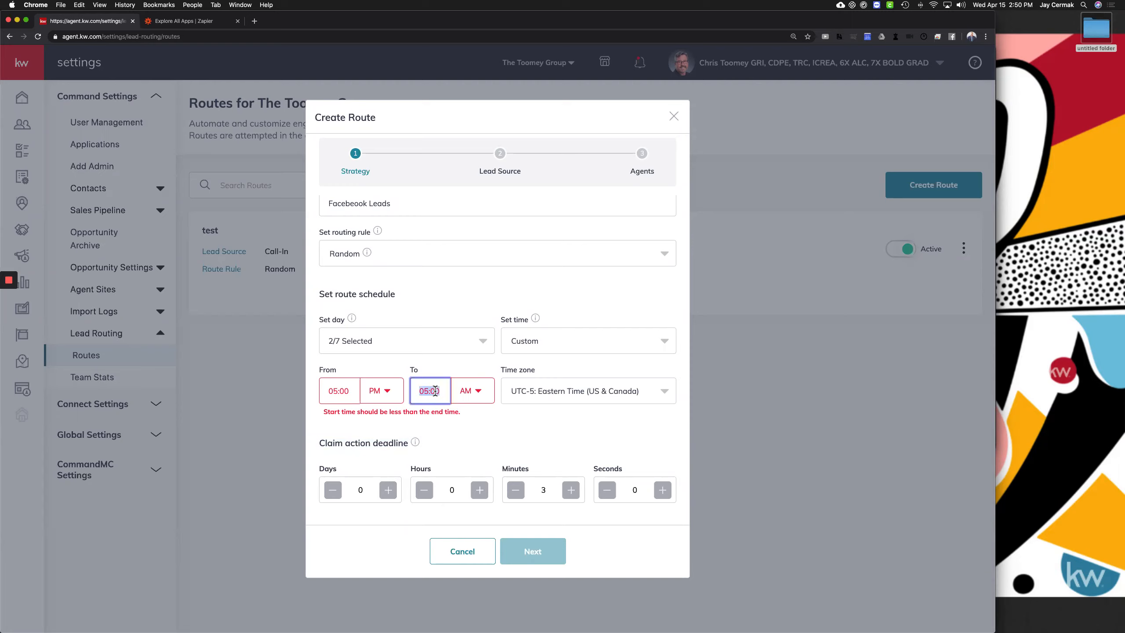
text(1159)
click(478, 392)
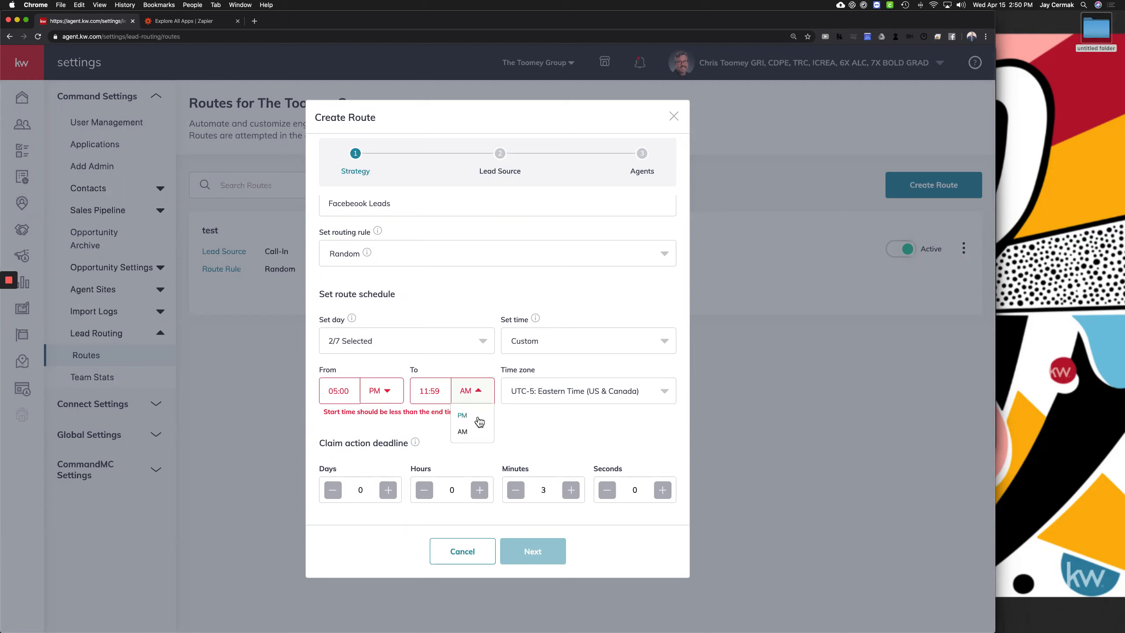
click(478, 405)
click(467, 419)
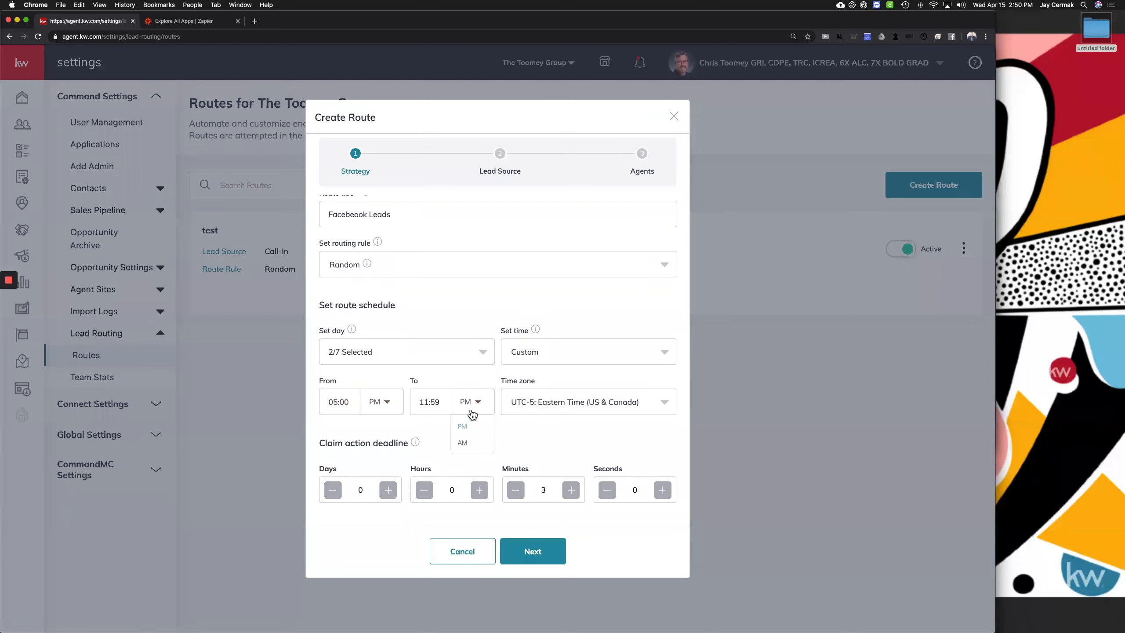
Keep Eastern time zone, set a 5-minute claim deadline, and continue to Lead Source
click(569, 409)
click(572, 376)
mouse_move(416, 447)
click(574, 492)
click(533, 555)
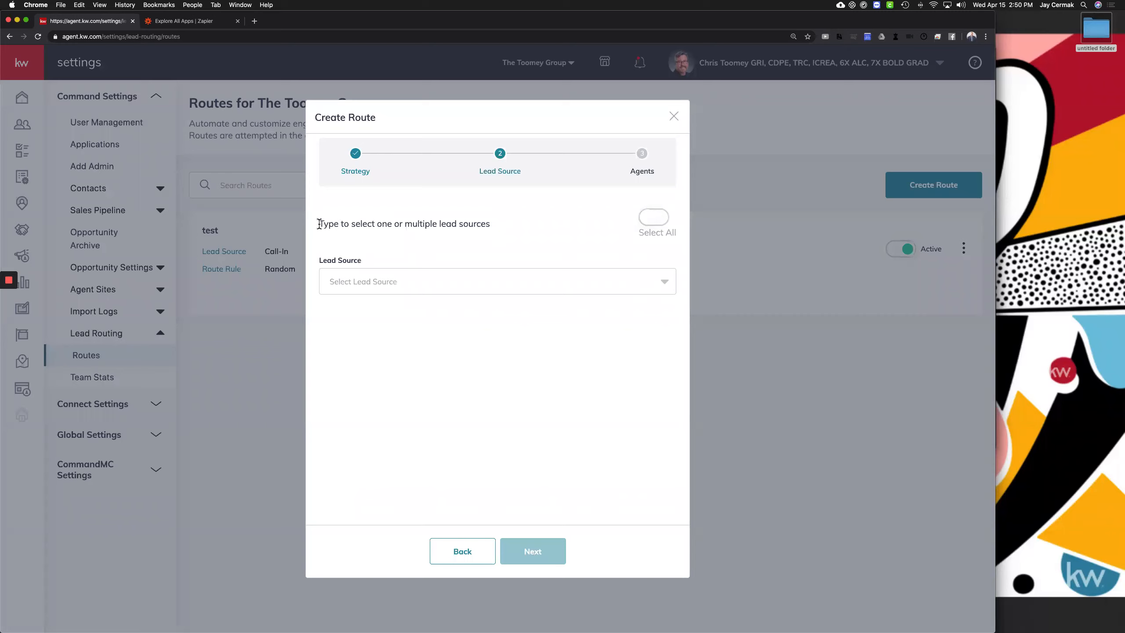
Make Facebook Ad Lead the only lead source, adding then removing Zillow
drag(317, 223, 645, 216)
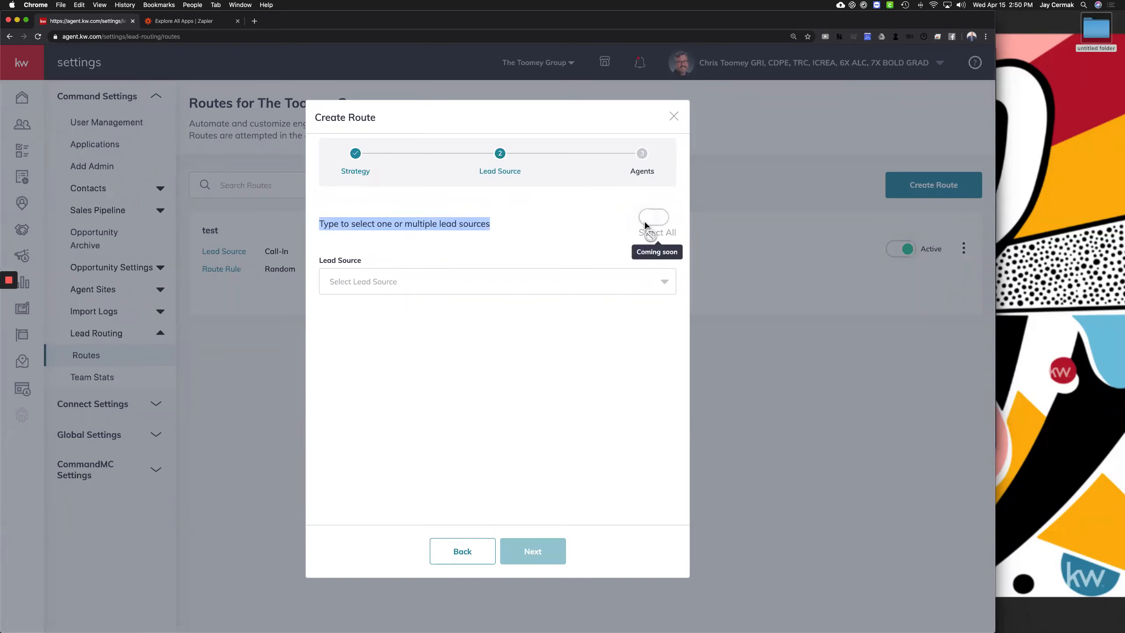
click(352, 288)
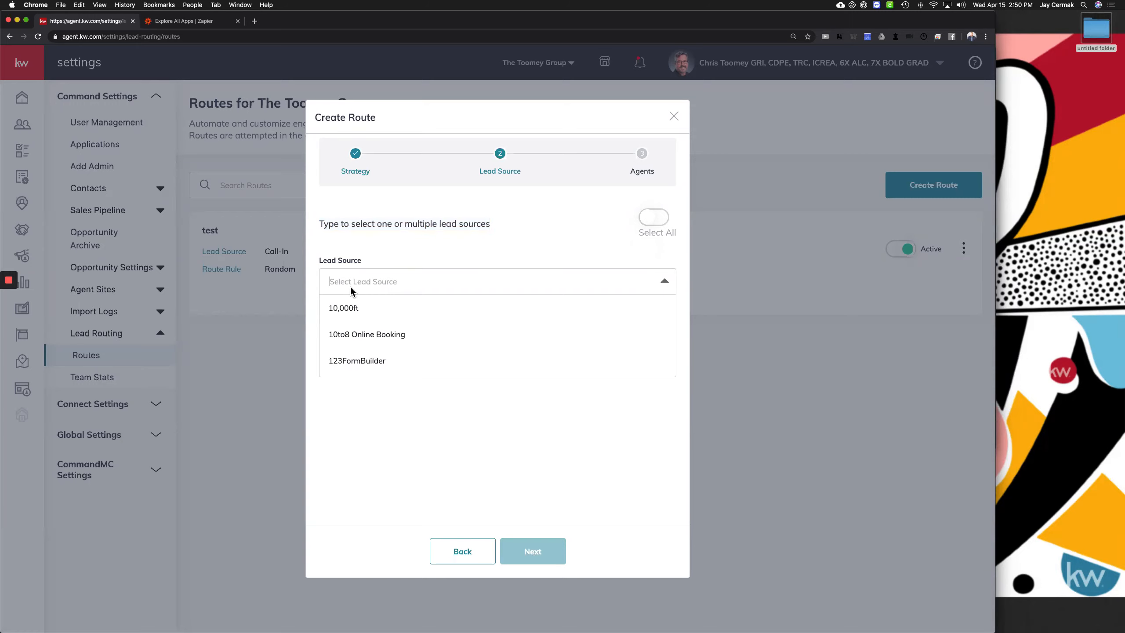
text(facebook)
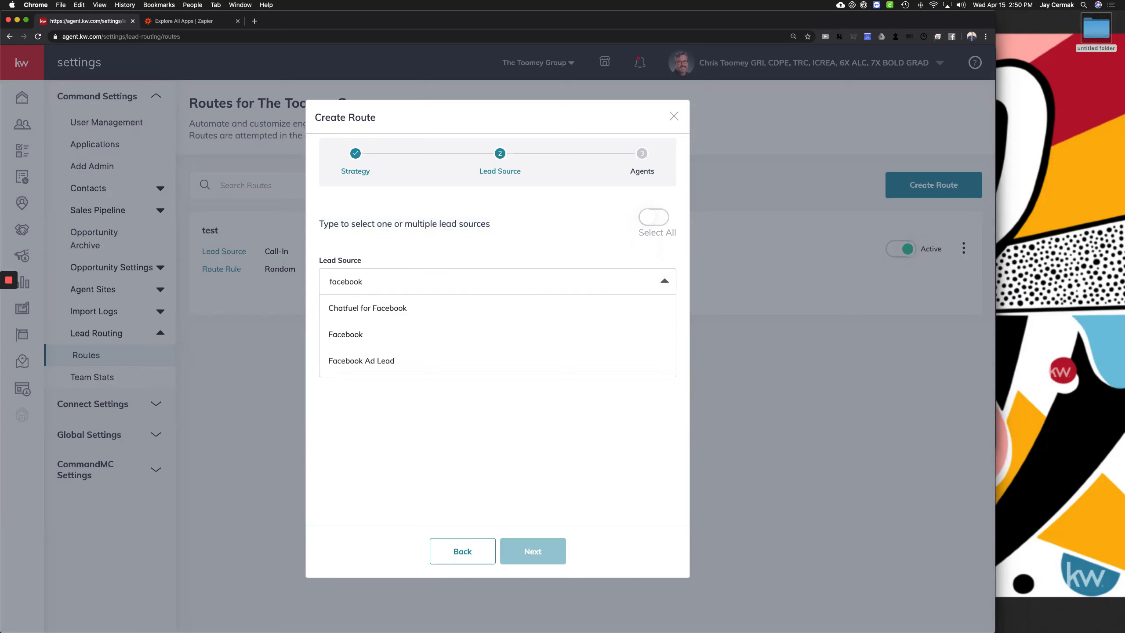
click(354, 360)
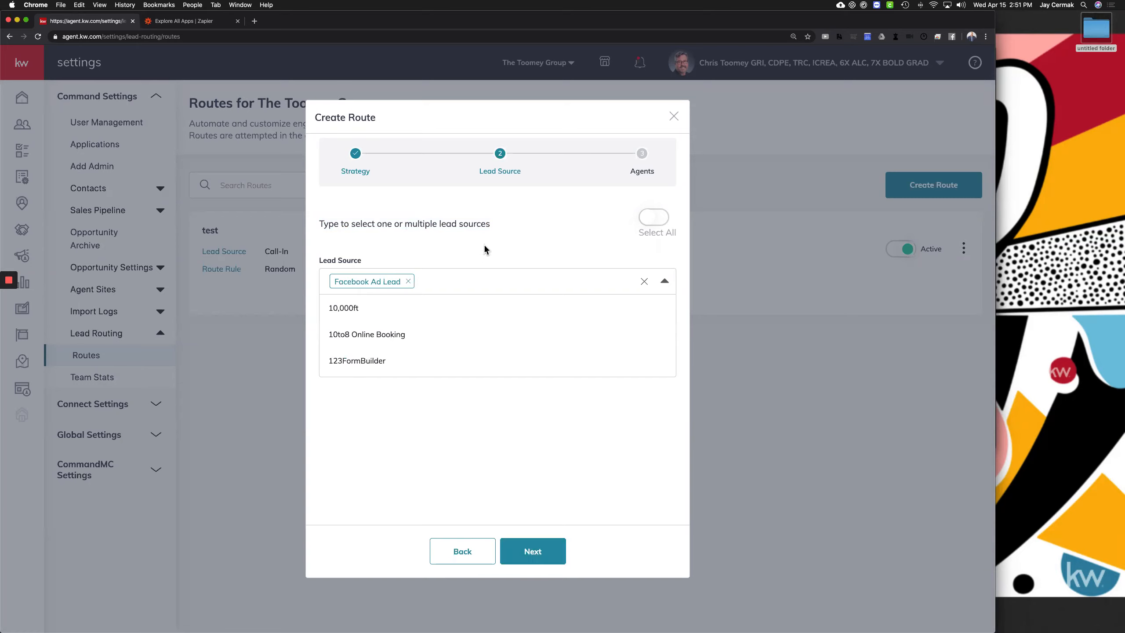
text(zillow)
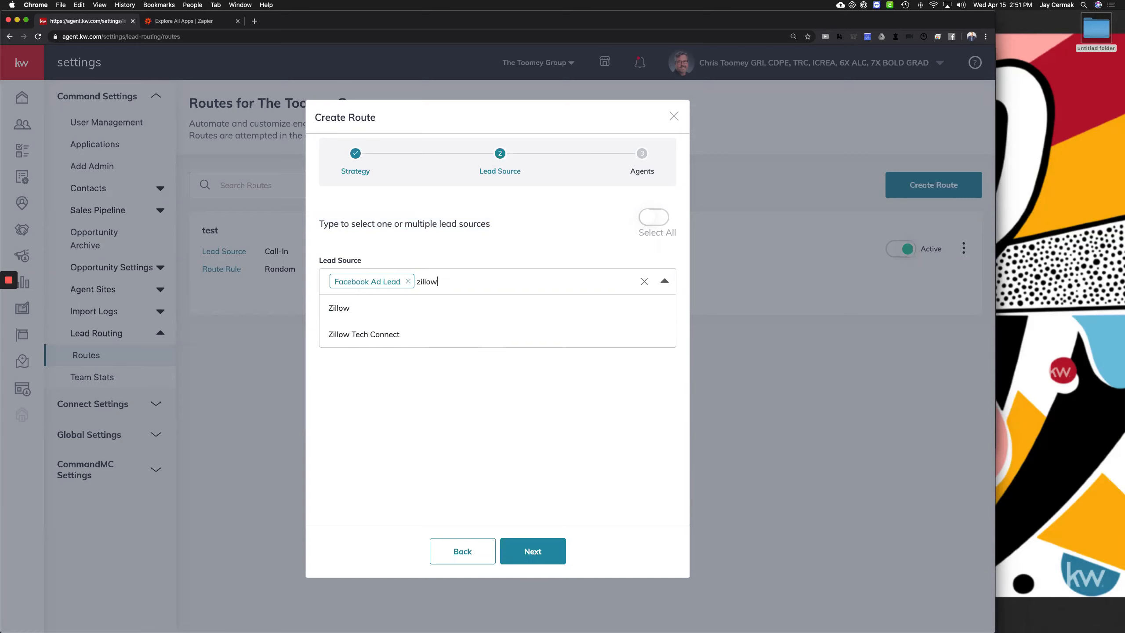
click(386, 309)
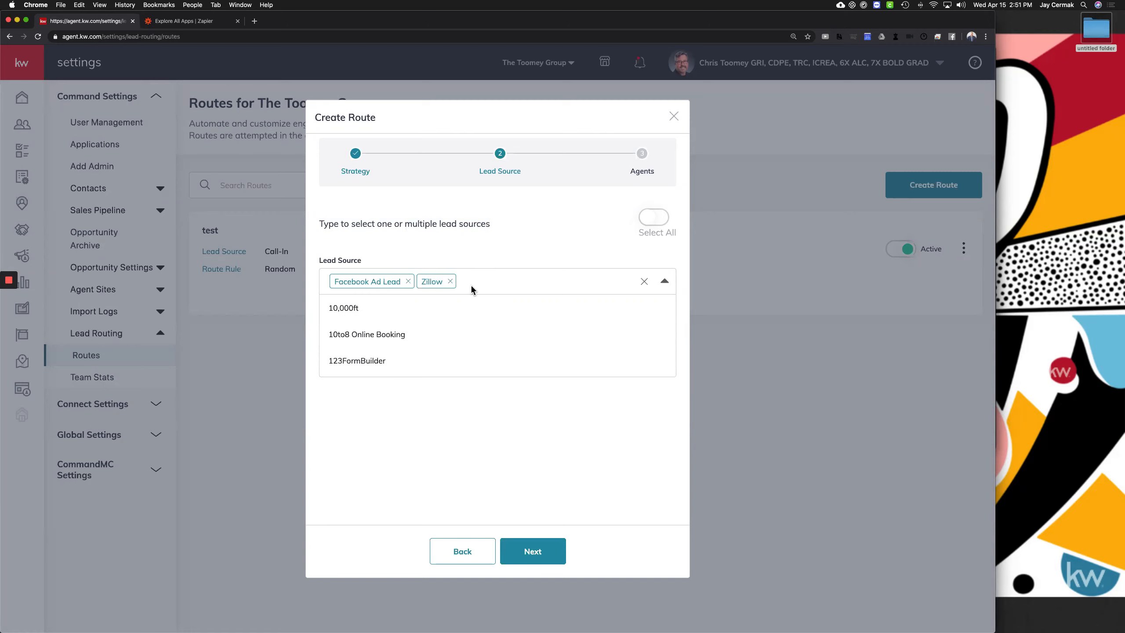
text(trulia)
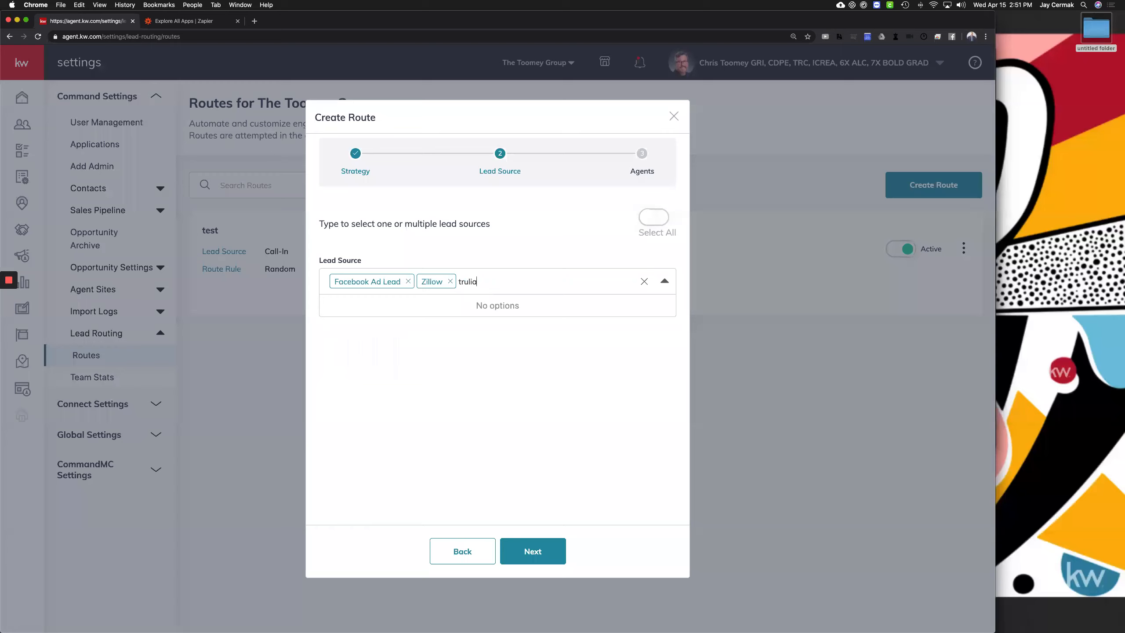
key(BackSpace)
key(BackSpace)
key(BackSpace)
key(BackSpace)
key(BackSpace)
key(BackSpace)
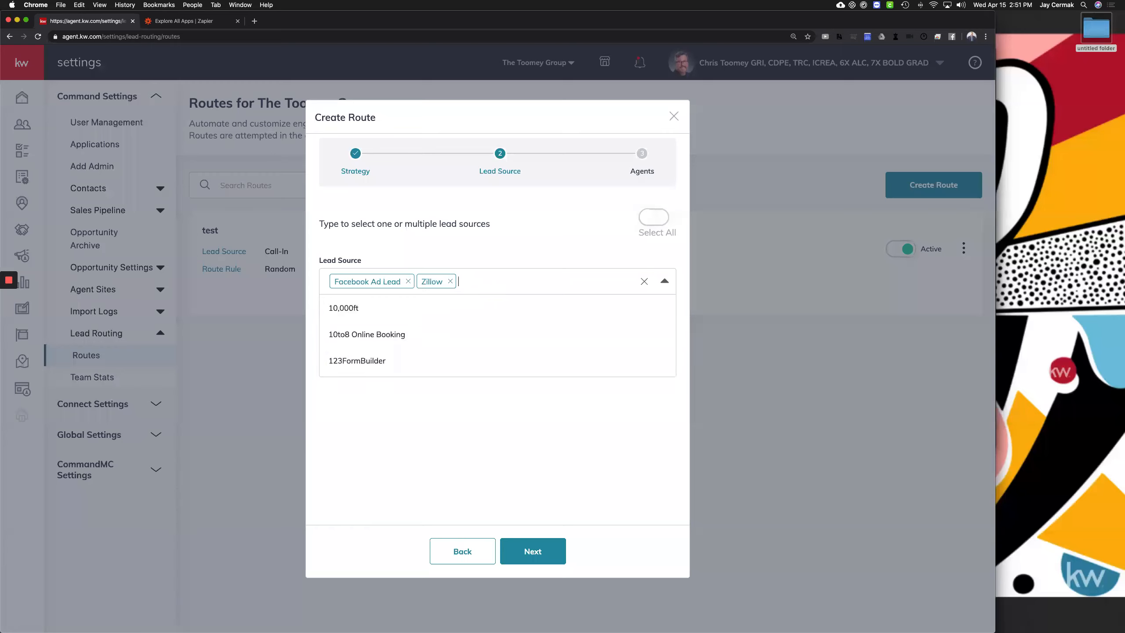
click(531, 252)
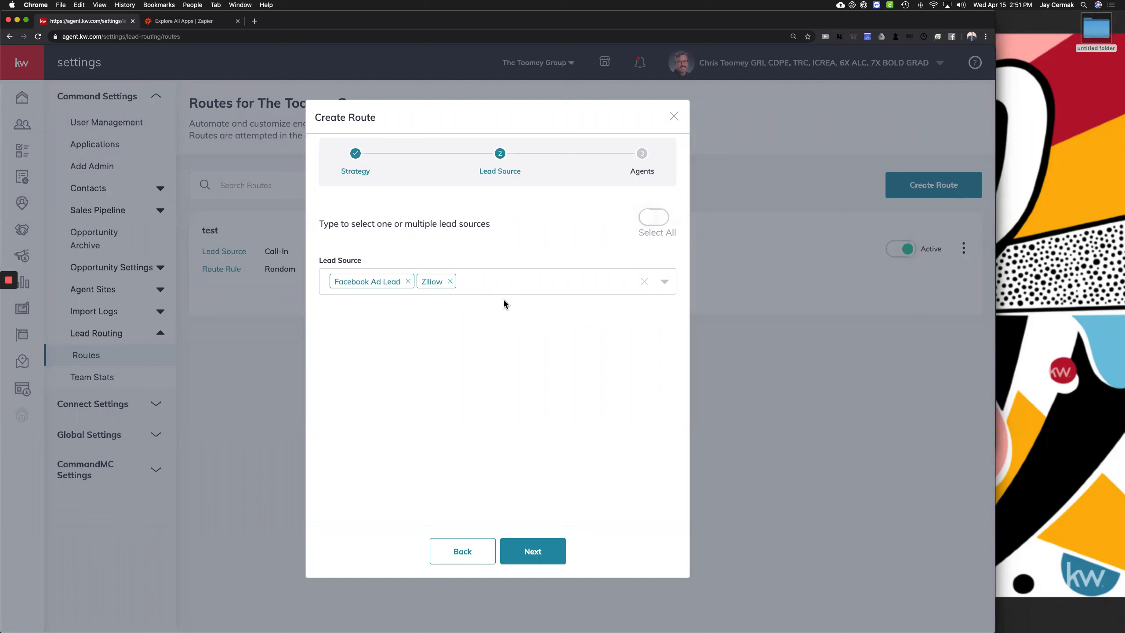
click(451, 282)
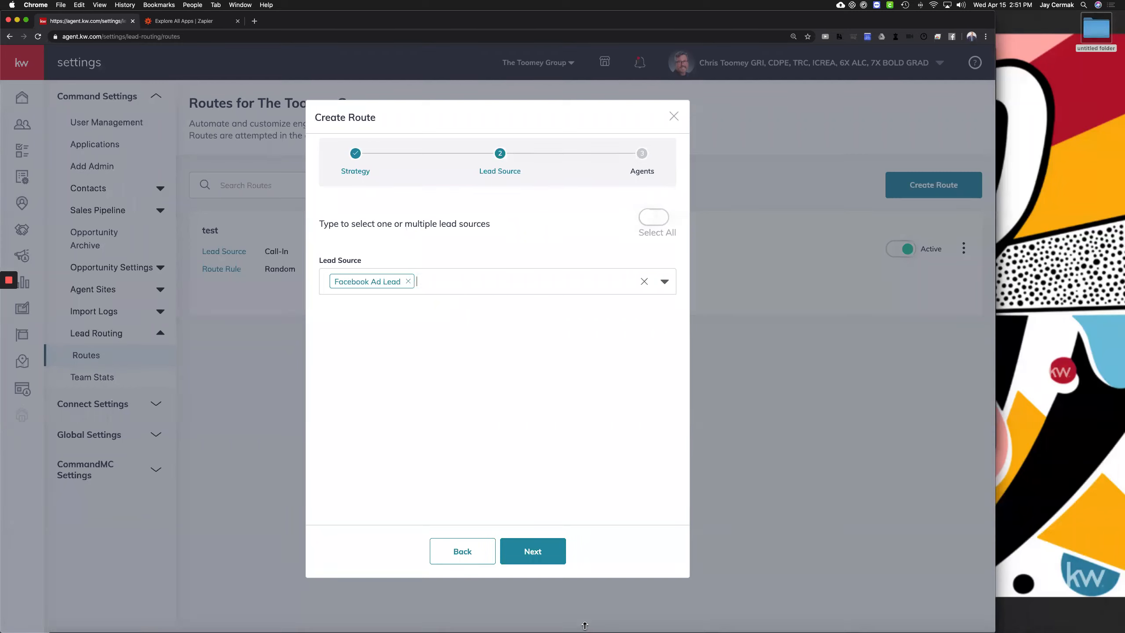
Assign three team agents to the route and save it
click(544, 552)
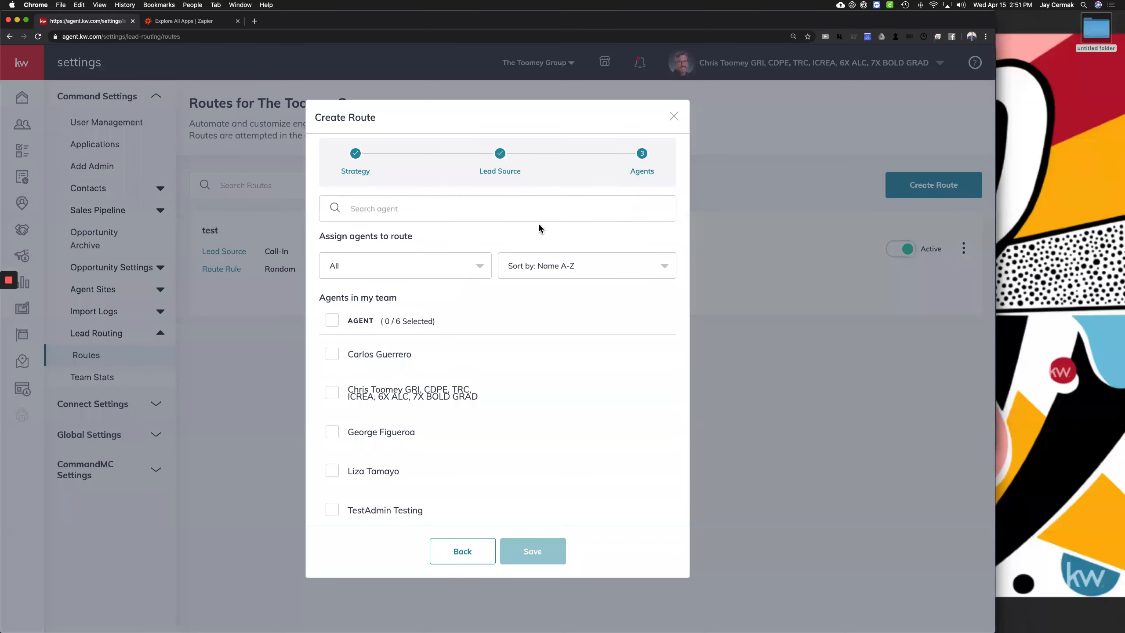
click(332, 353)
scroll(339, 398, down, 2)
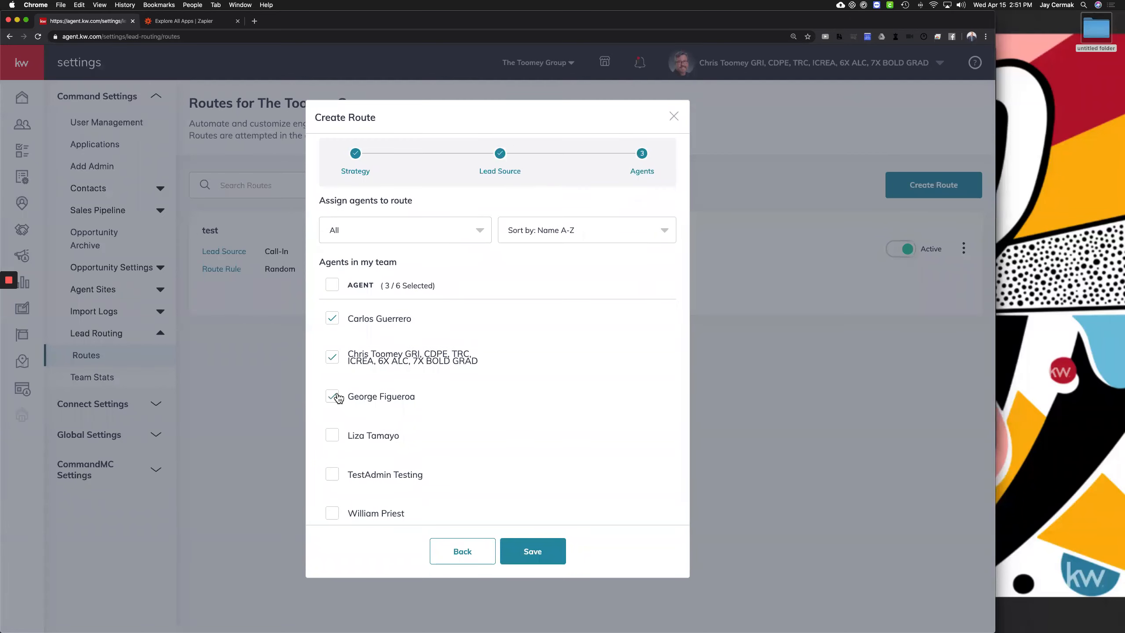
click(339, 398)
scroll(338, 398, down, 1)
scroll(339, 398, up, 3)
click(548, 550)
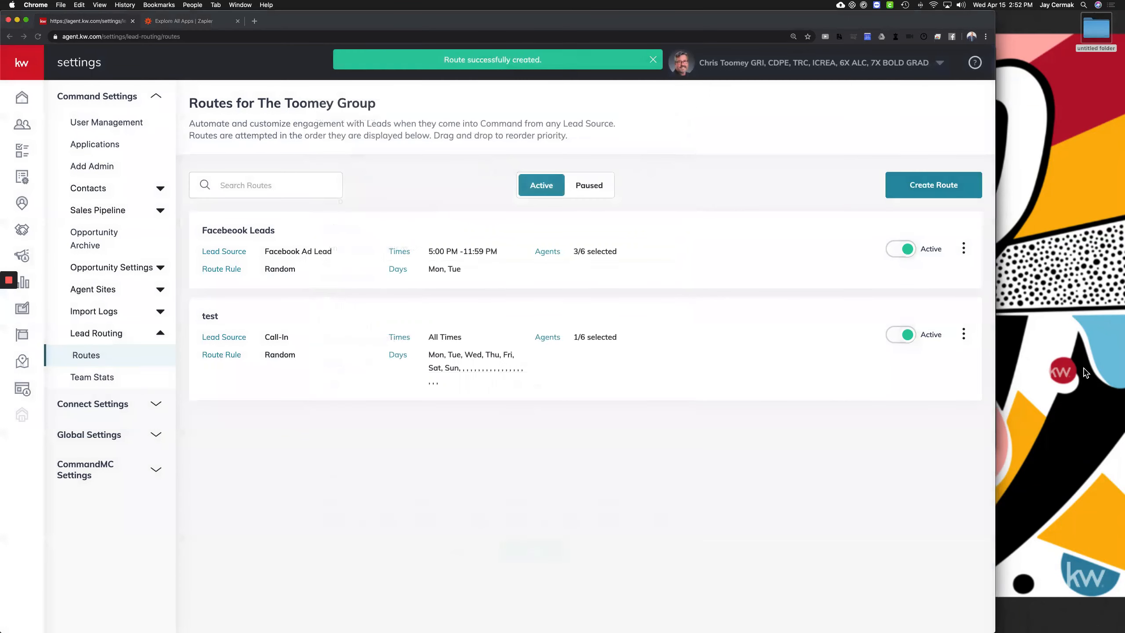
Review the active Facebook Leads route card (3/6 agents) in Routes, then open Team Stats
drag(354, 252, 283, 261)
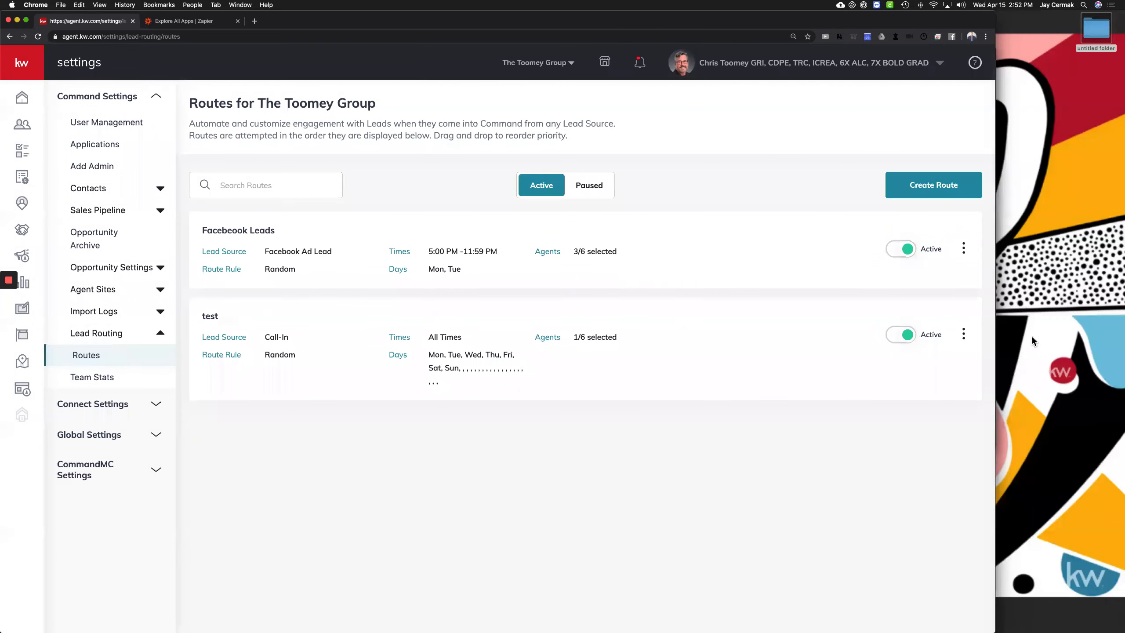
click(1090, 350)
drag(210, 104, 422, 109)
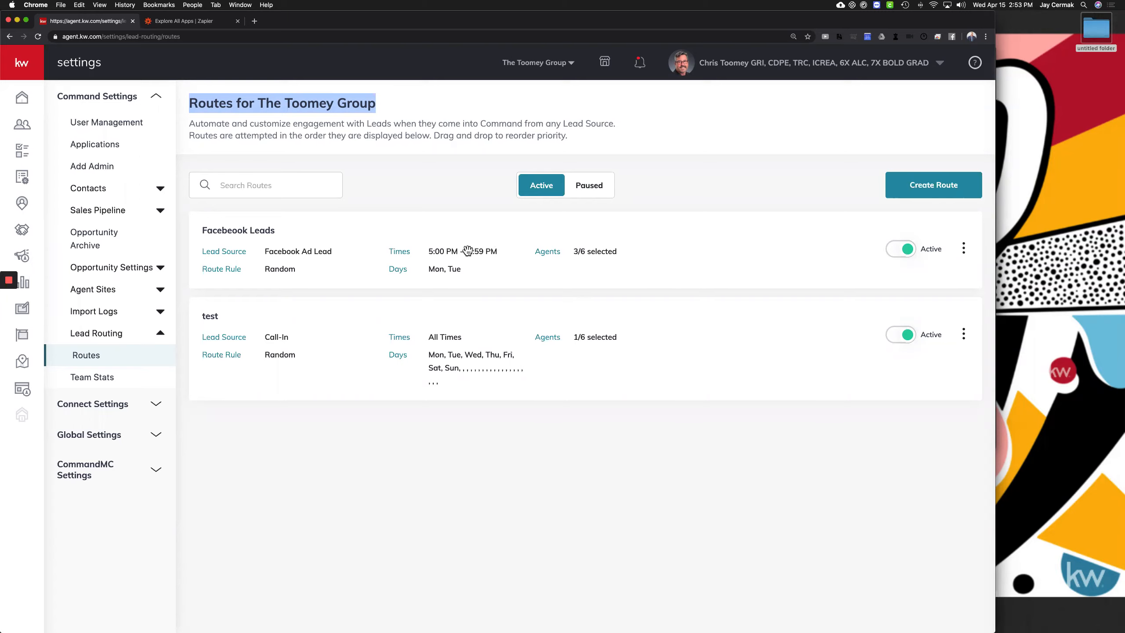
click(1082, 353)
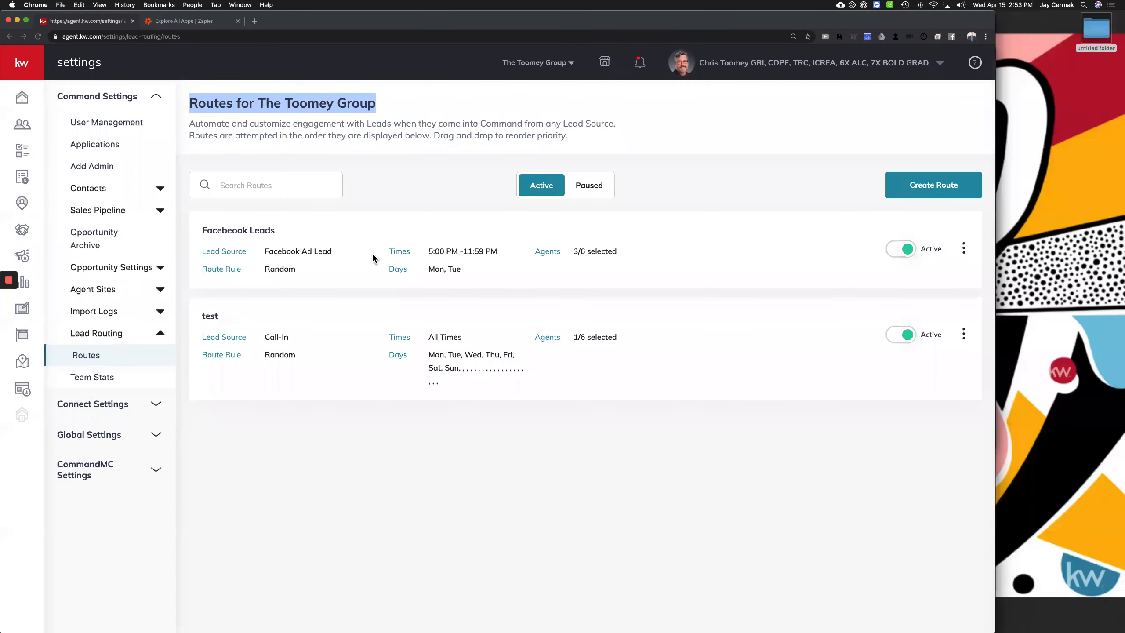
click(91, 378)
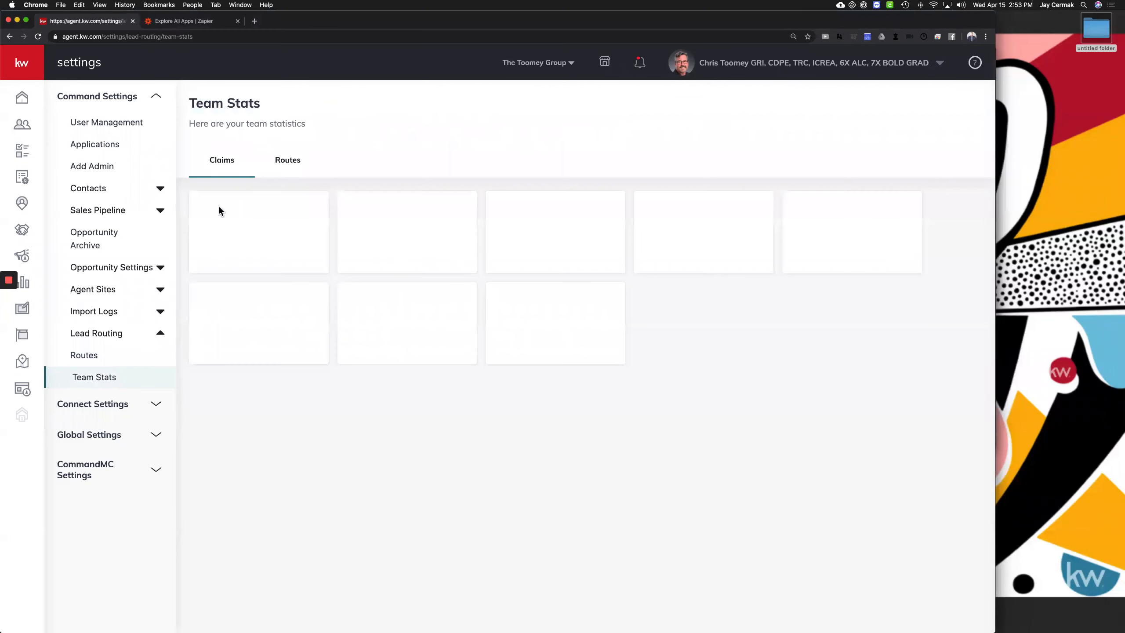
click(287, 164)
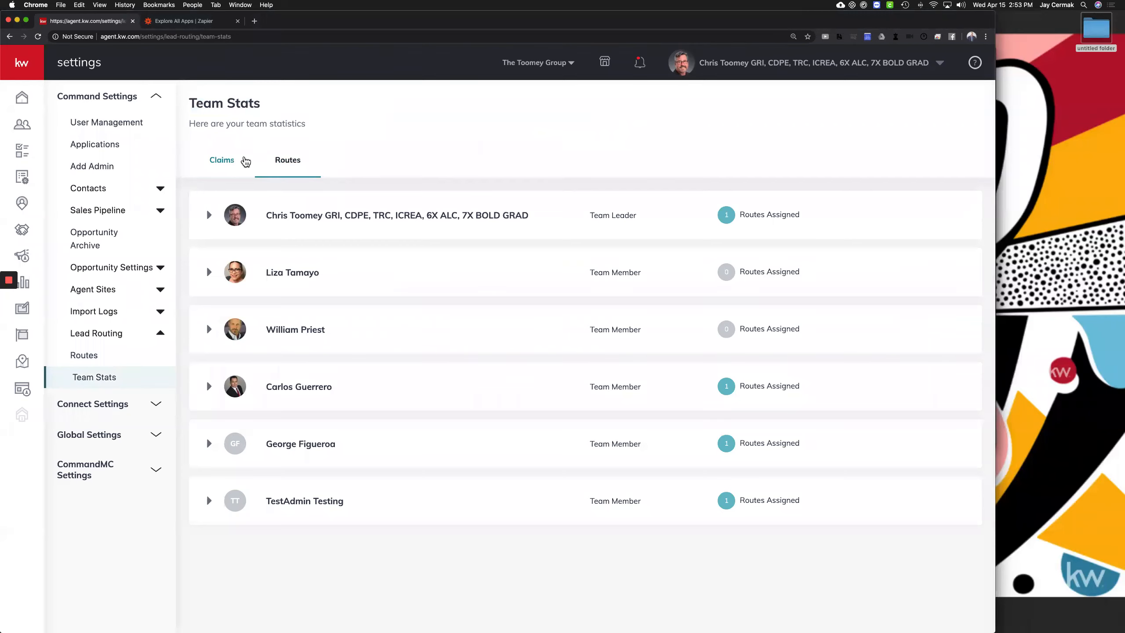
click(244, 161)
click(225, 160)
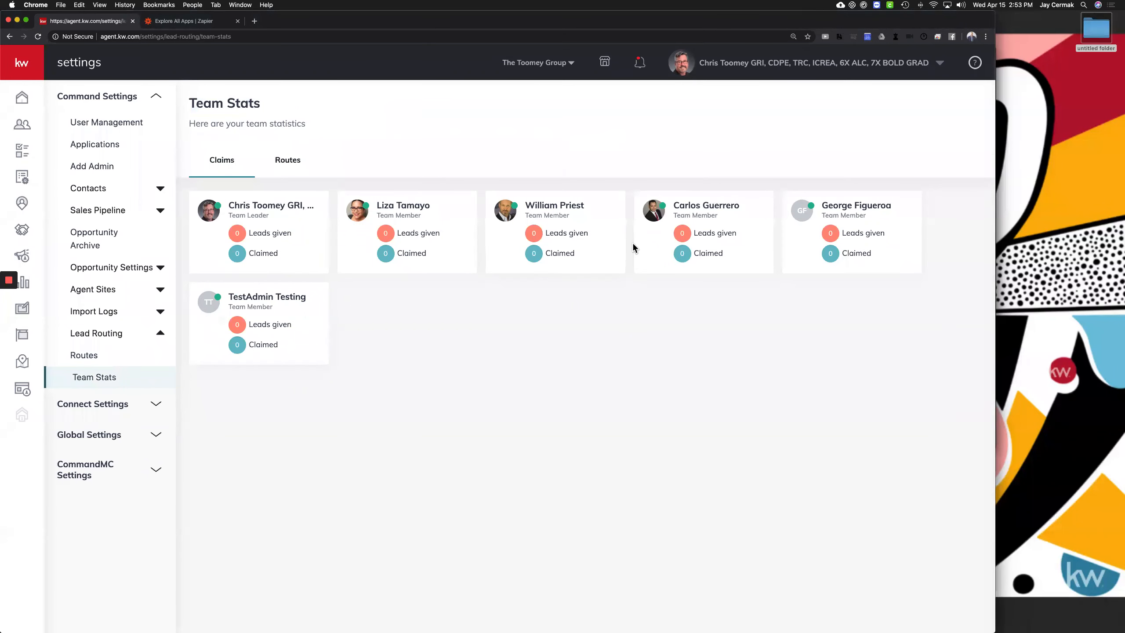
click(104, 354)
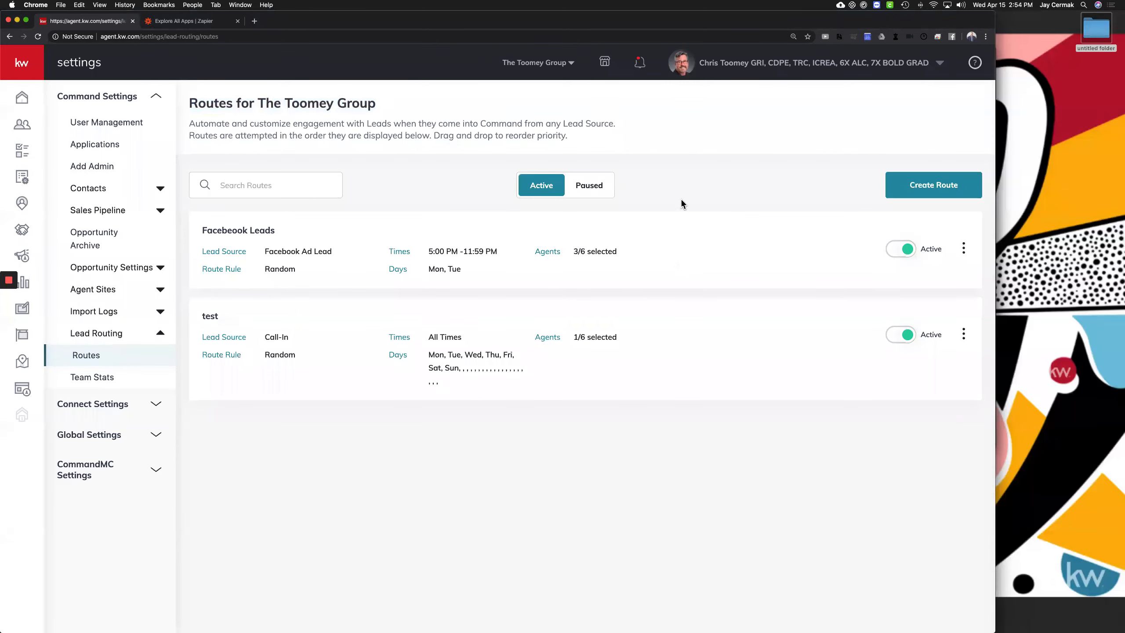
click(929, 198)
Open Marketing Profile under Connect Settings and scroll through the agent bio and contact details
click(117, 405)
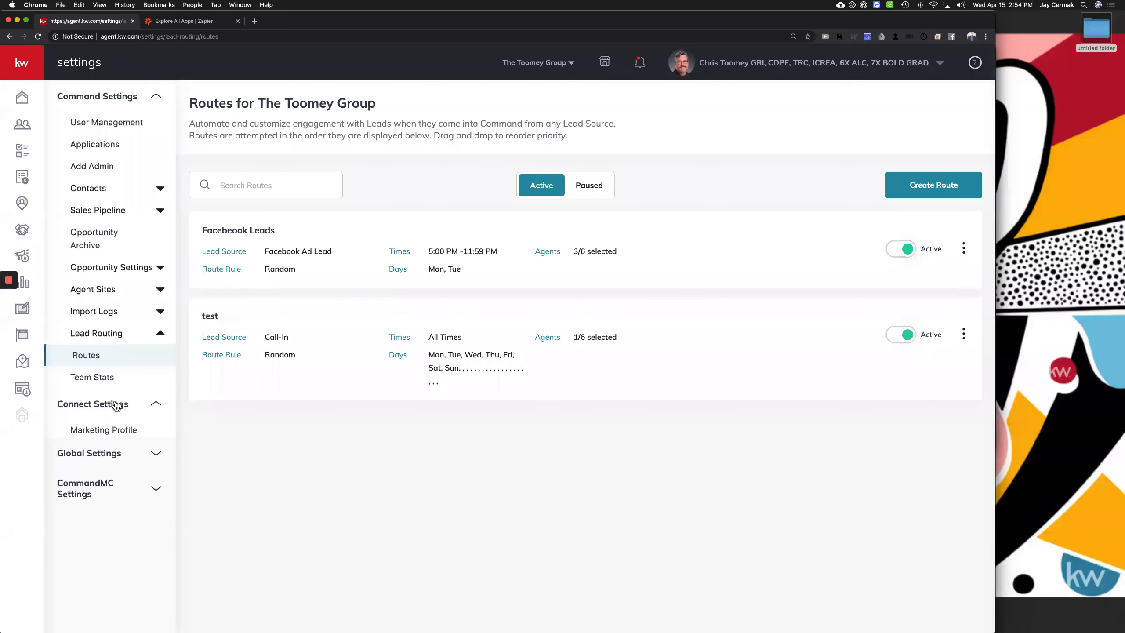
click(108, 430)
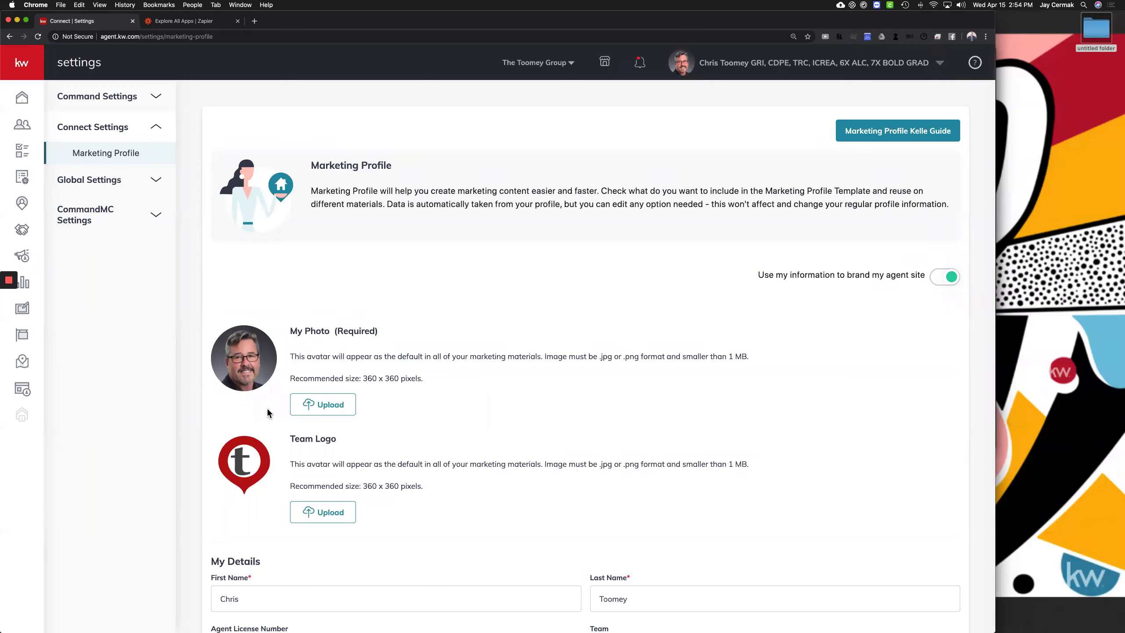
scroll(212, 231, down, 3)
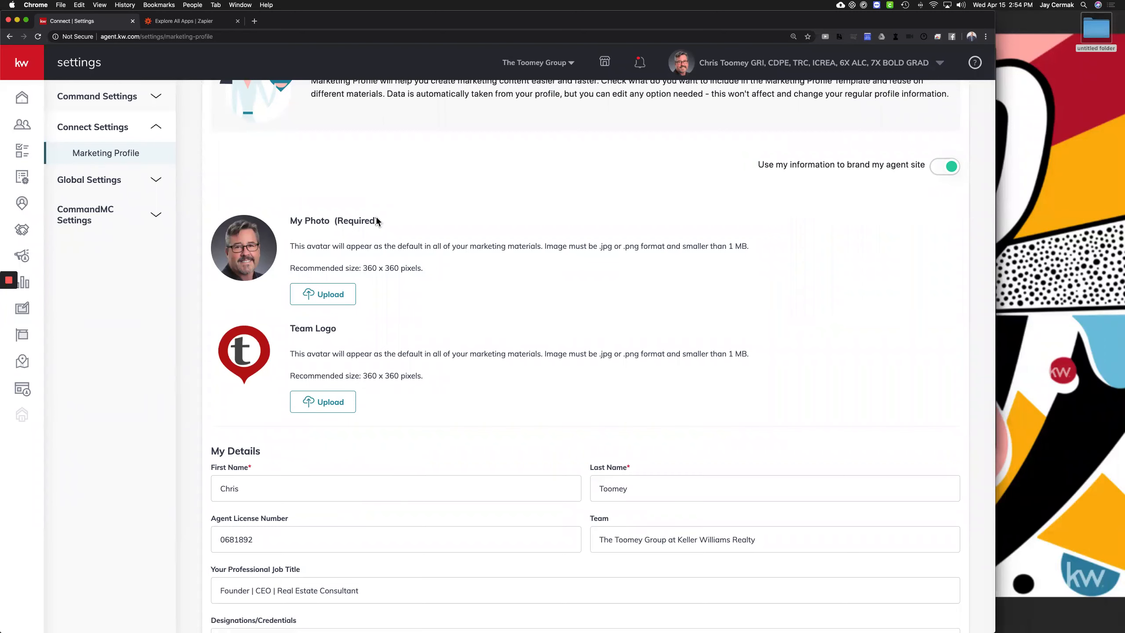
scroll(279, 268, down, 3)
scroll(195, 309, down, 4)
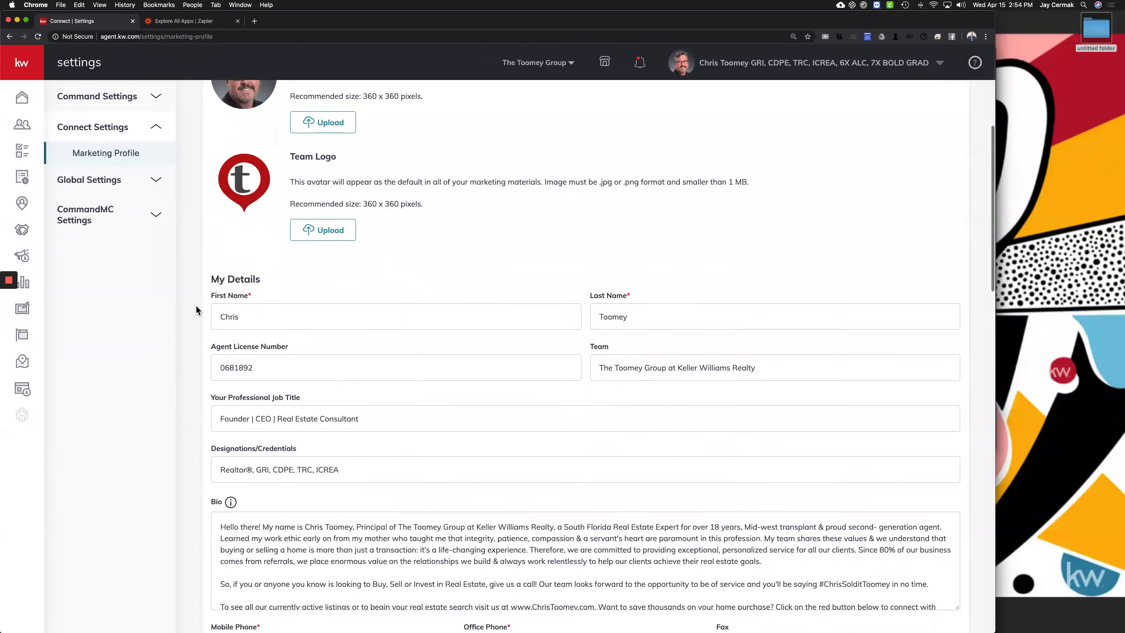
scroll(385, 421, down, 2)
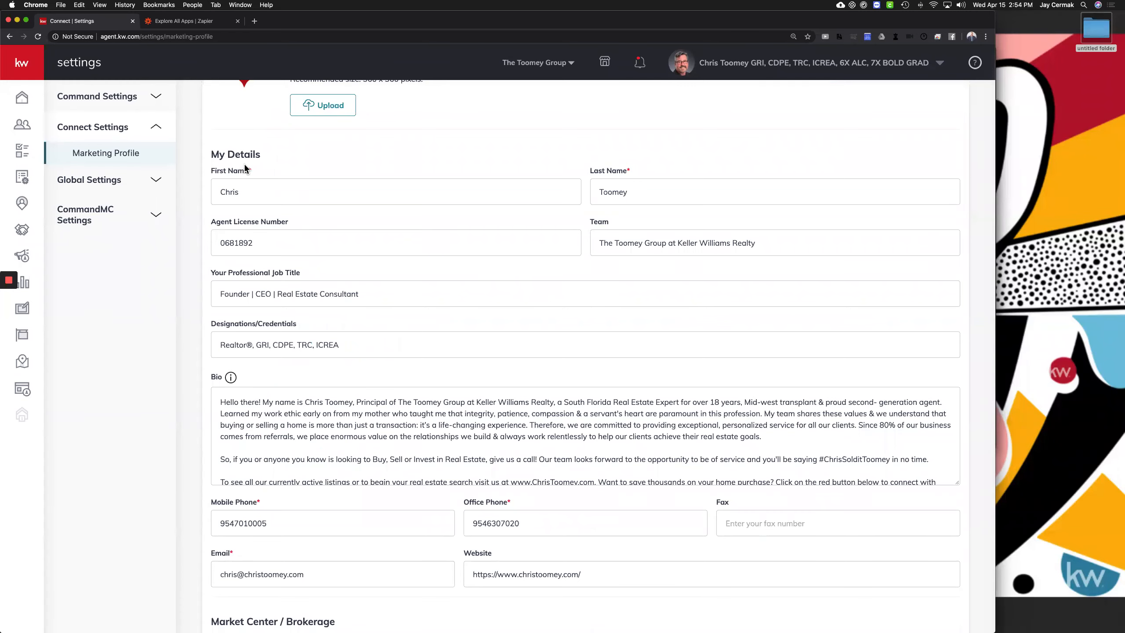
scroll(432, 350, down, 4)
scroll(432, 348, down, 5)
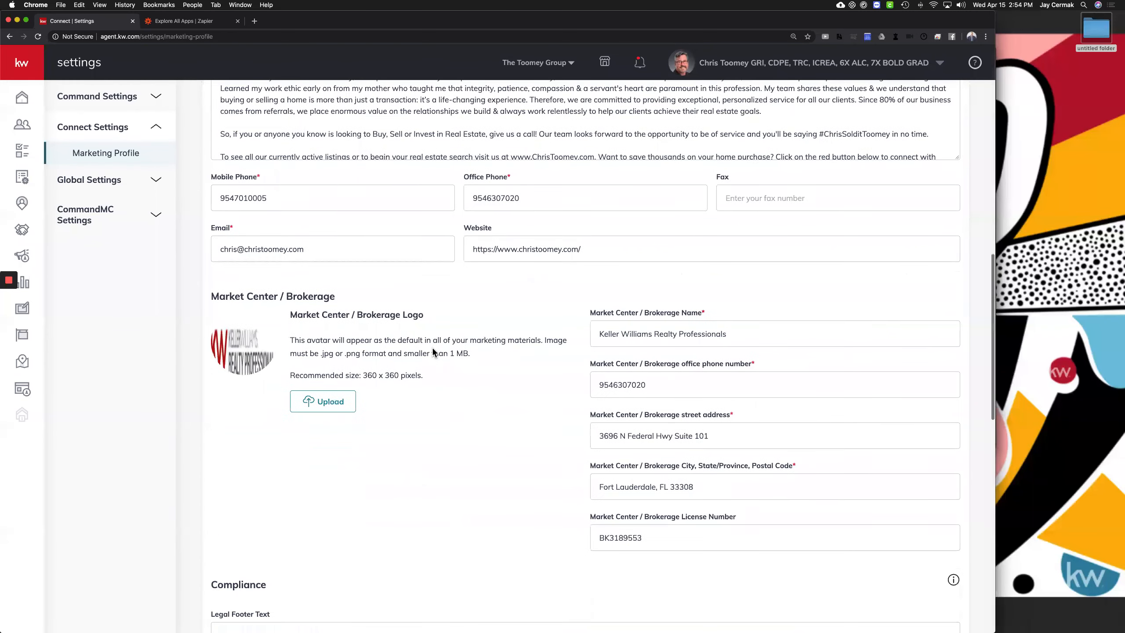
drag(237, 263, 418, 265)
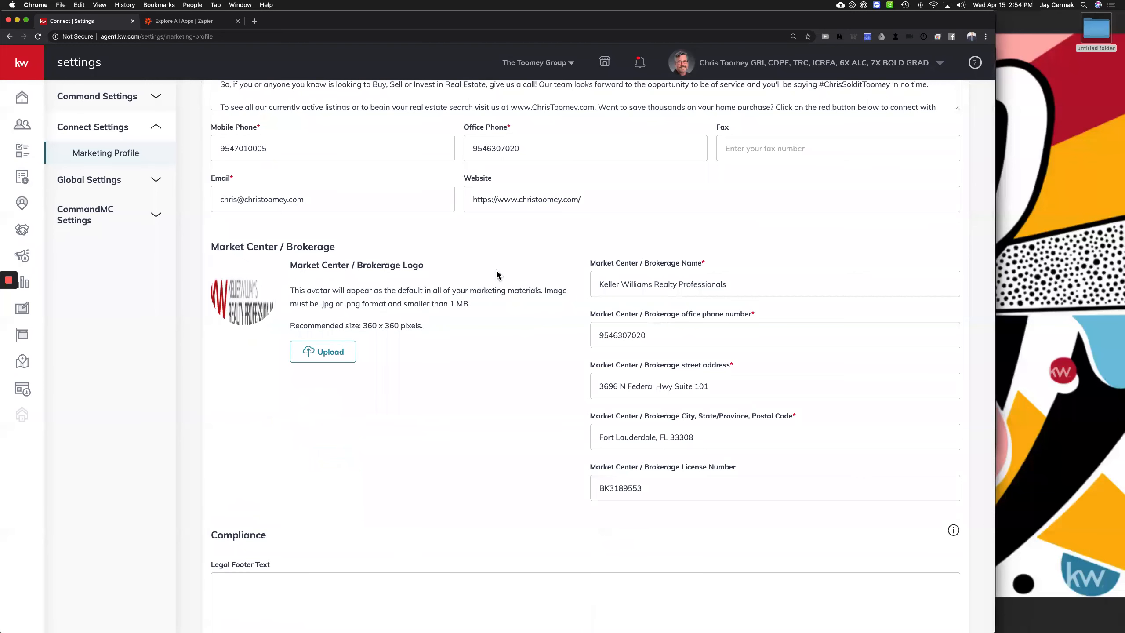
scroll(497, 274, up, 1)
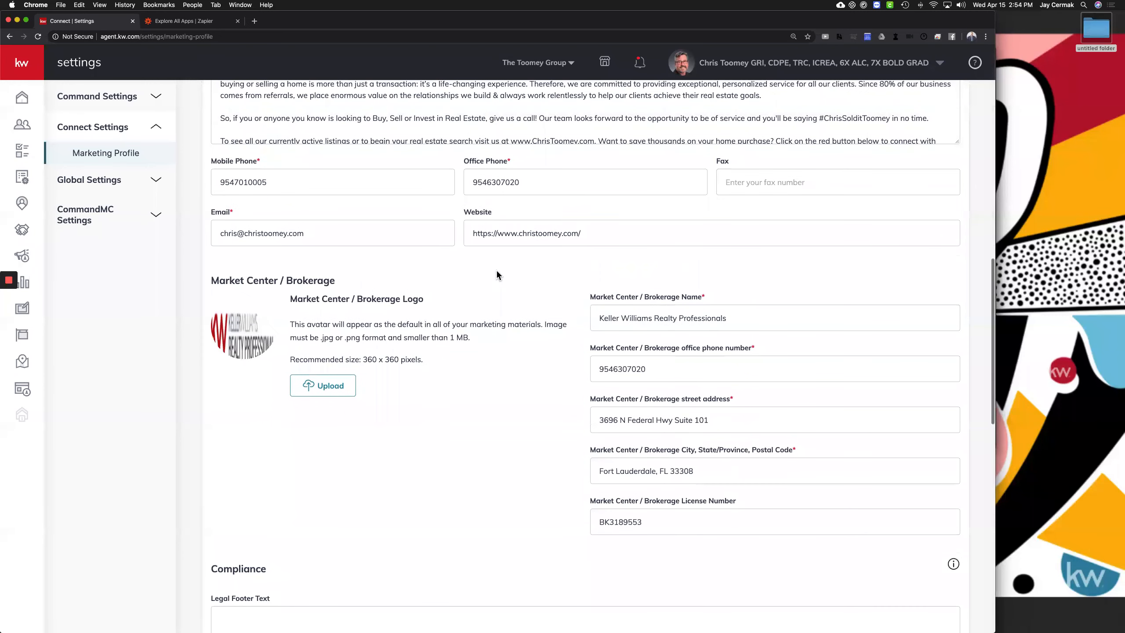
scroll(497, 272, up, 7)
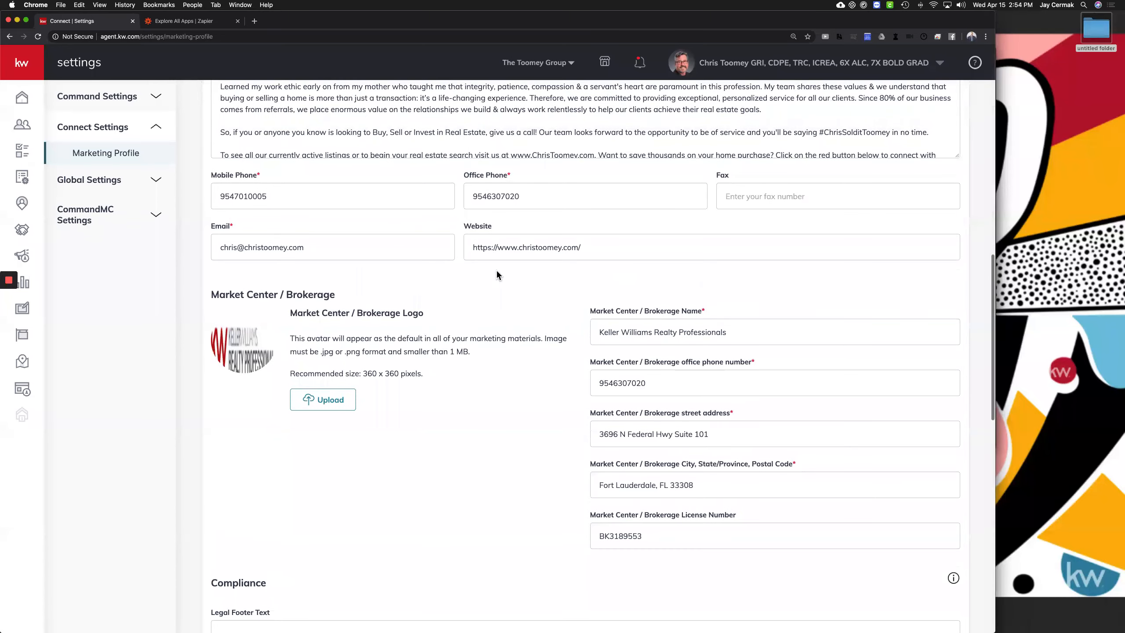
scroll(497, 272, up, 10)
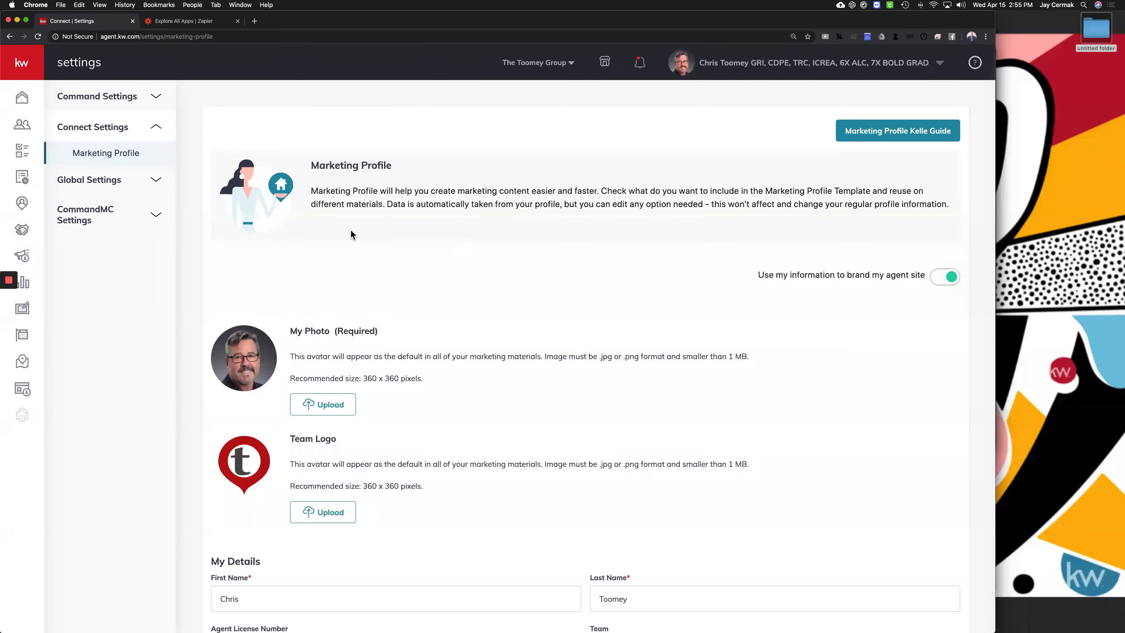
Scroll down to the Team Logo and Market Center / Brokerage section
scroll(442, 262, down, 2)
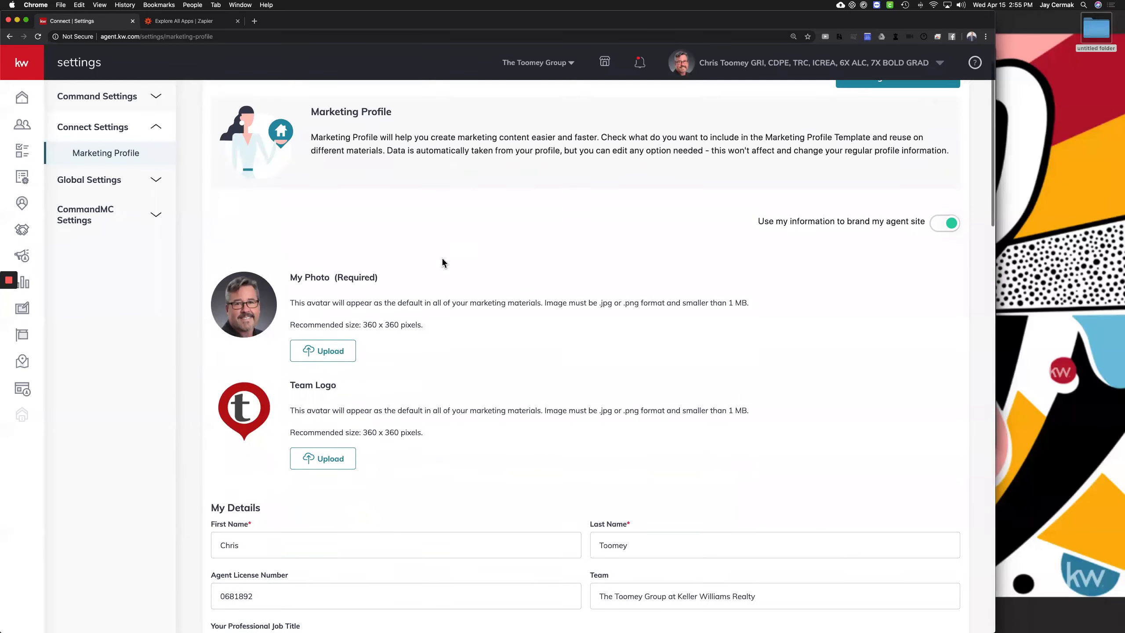
drag(296, 384, 321, 387)
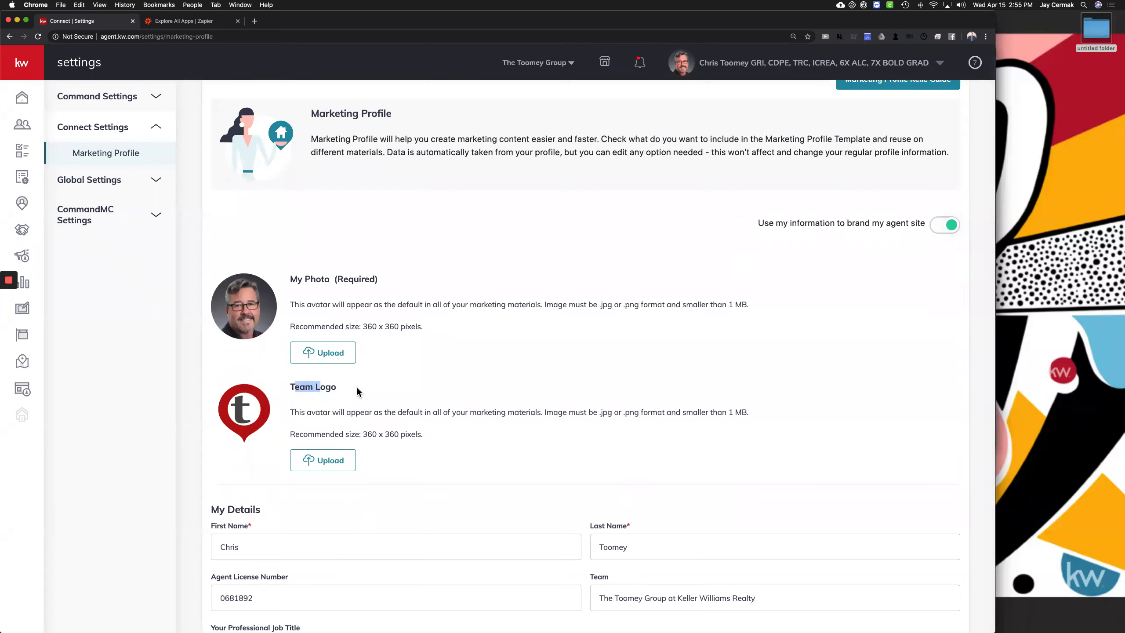
scroll(357, 386, down, 20)
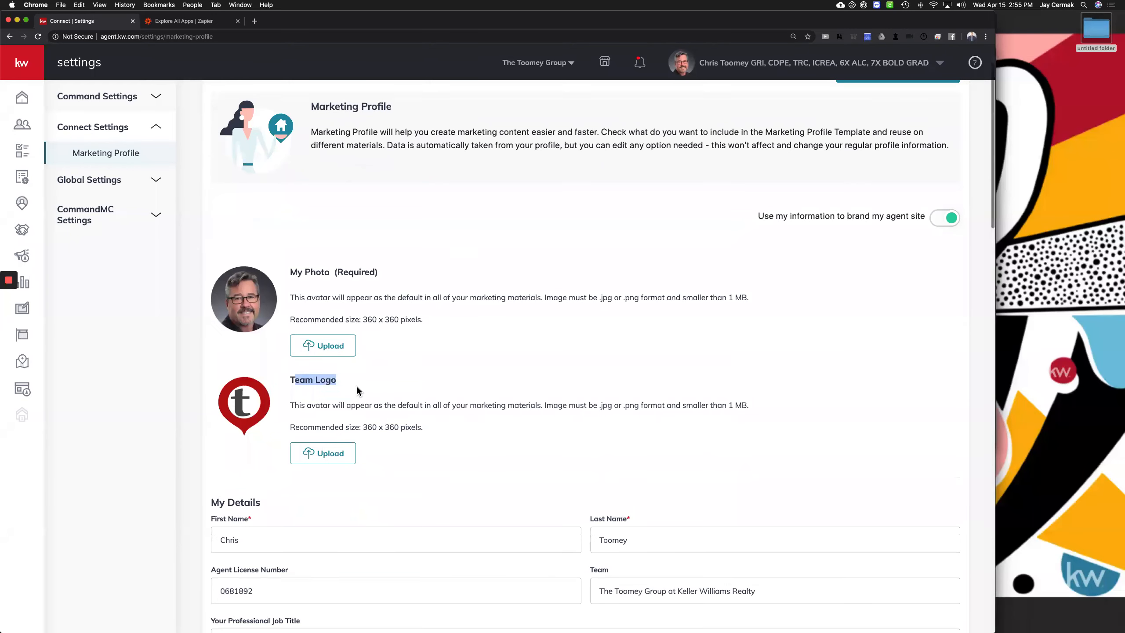
scroll(288, 337, down, 1)
drag(291, 335, 428, 340)
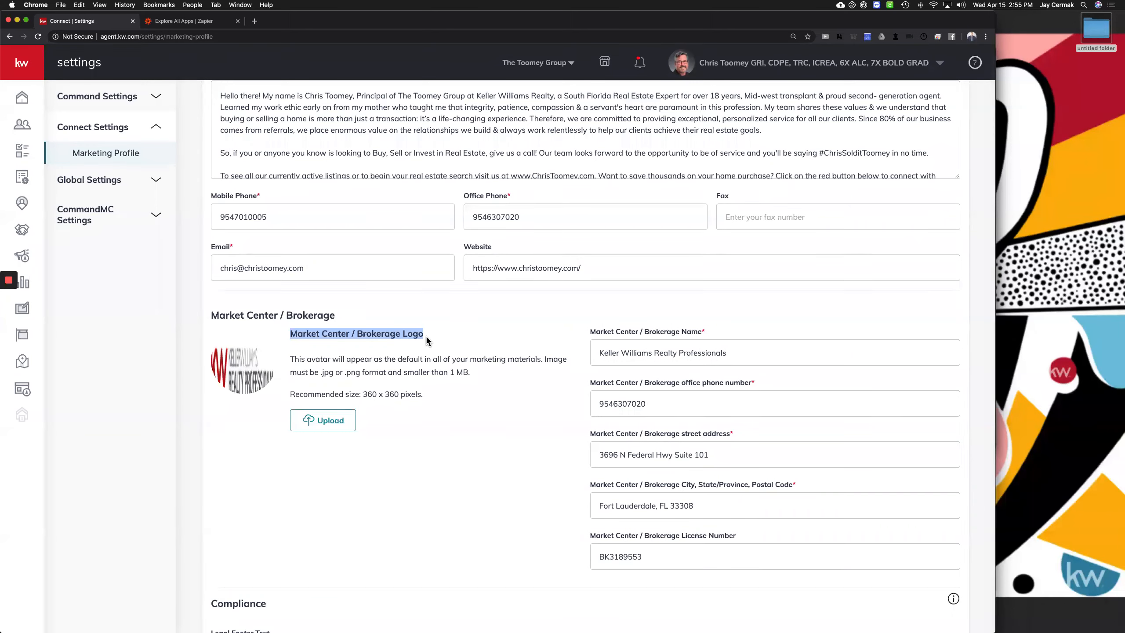
scroll(301, 328, up, 15)
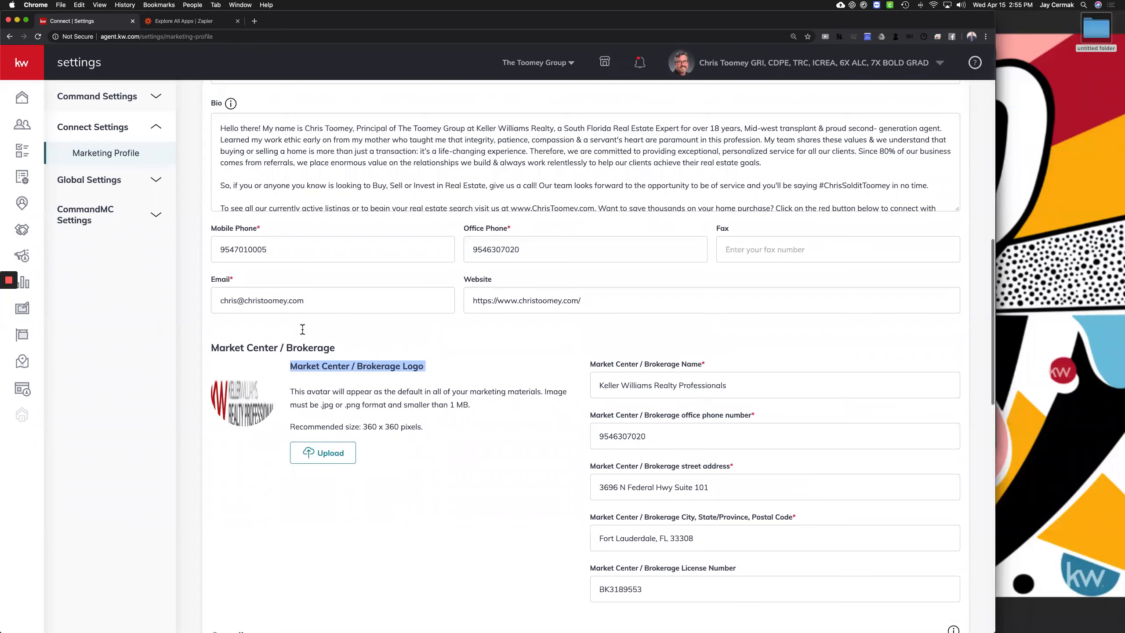
drag(345, 442, 373, 445)
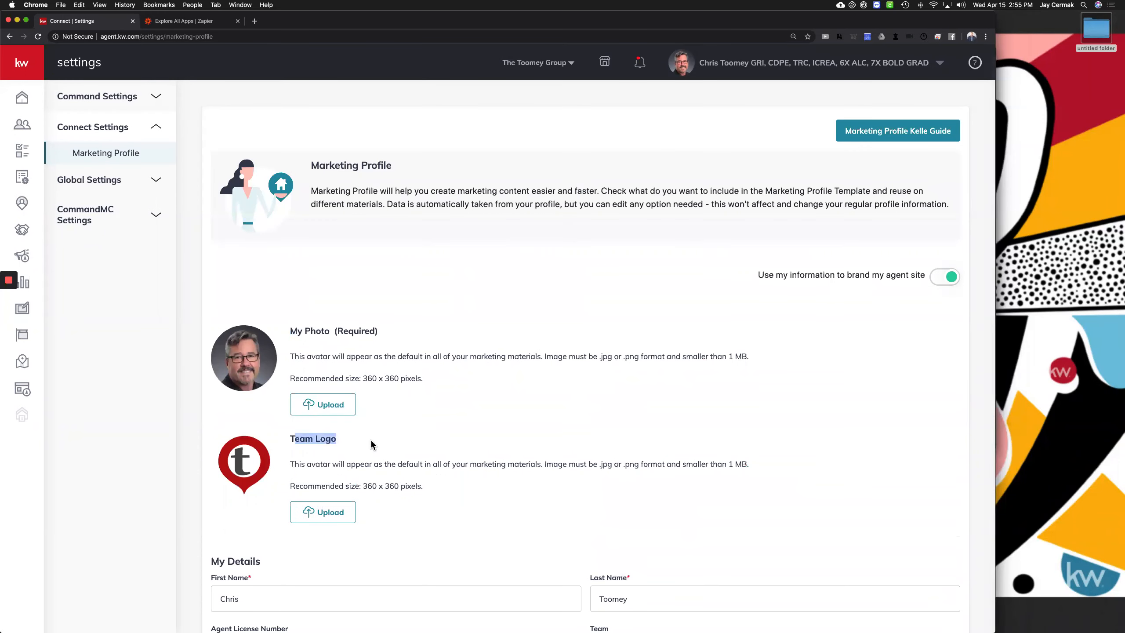
scroll(371, 444, down, 20)
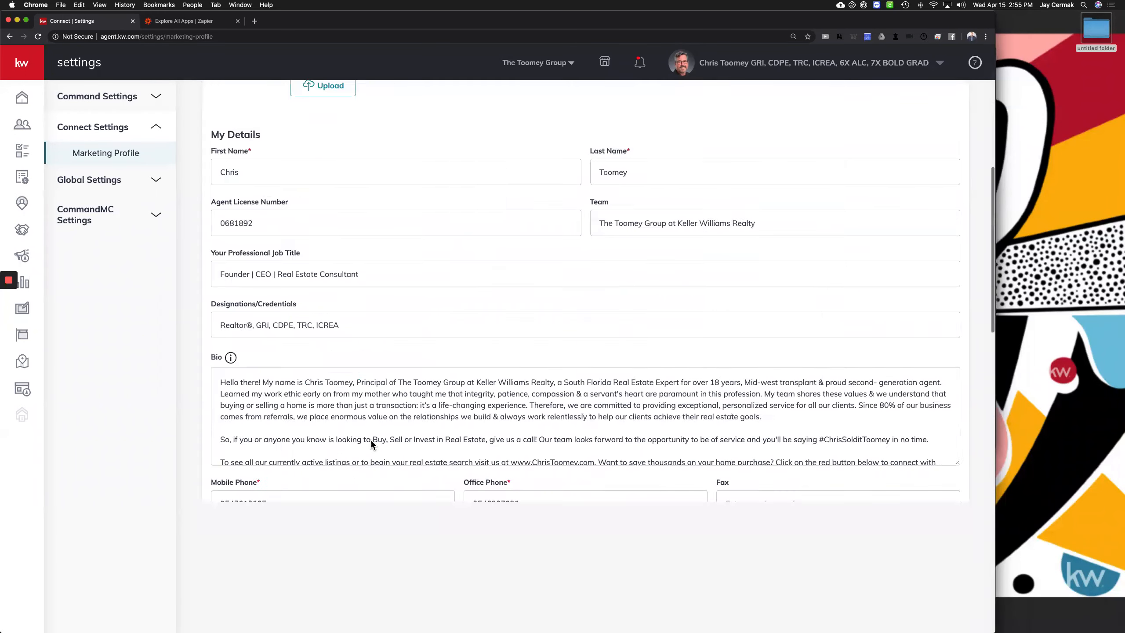
scroll(372, 445, up, 15)
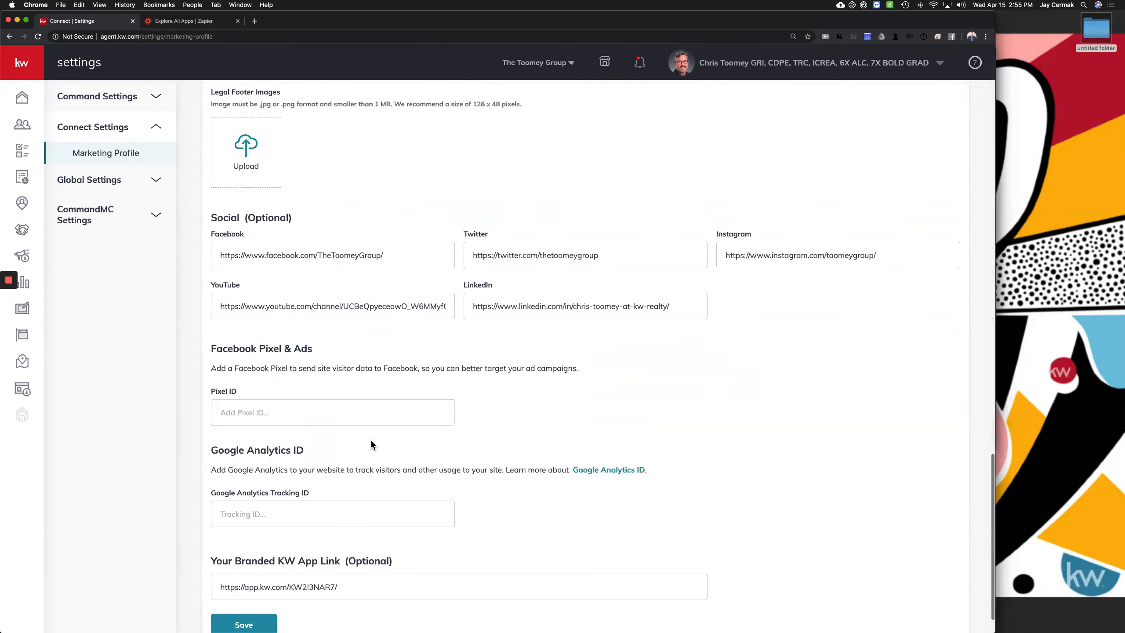
scroll(417, 349, up, 1)
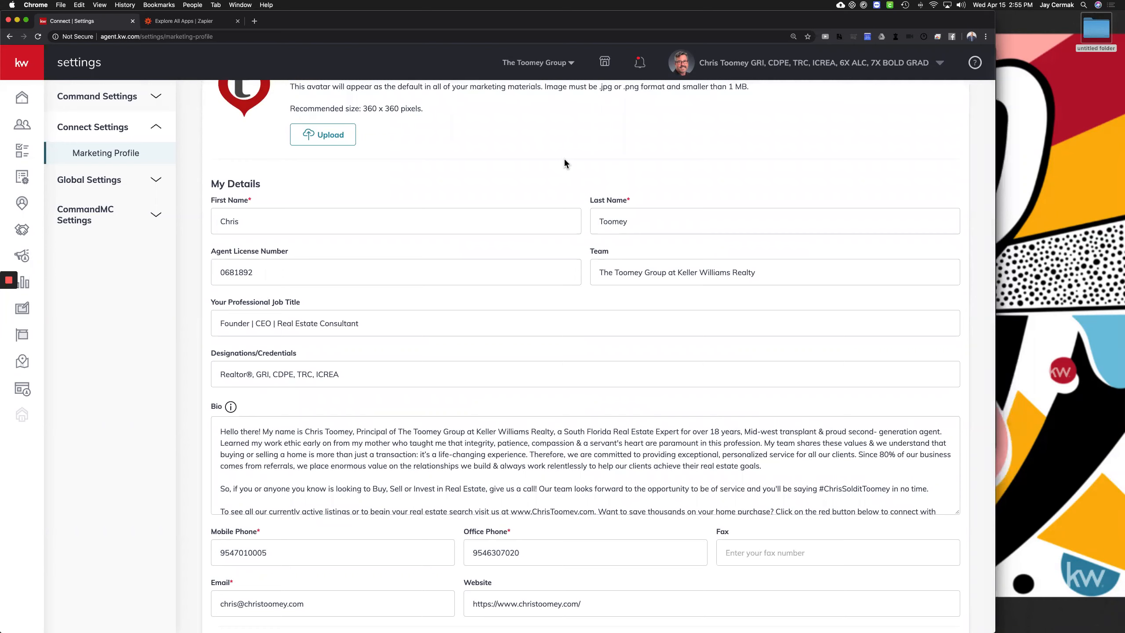
scroll(564, 161, up, 8)
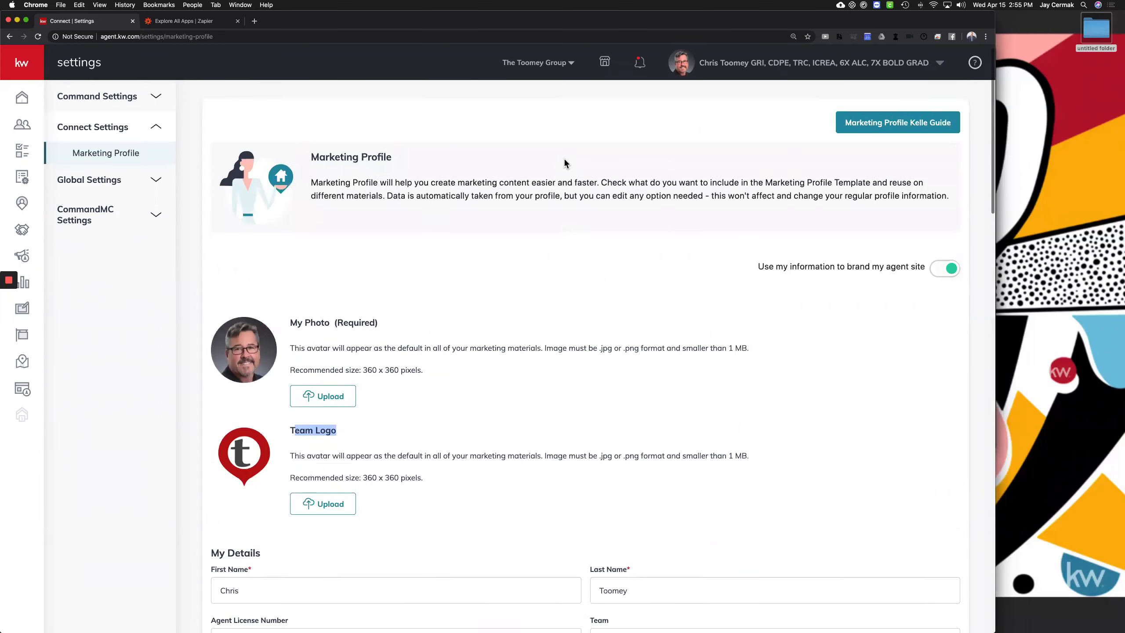
scroll(565, 161, down, 3)
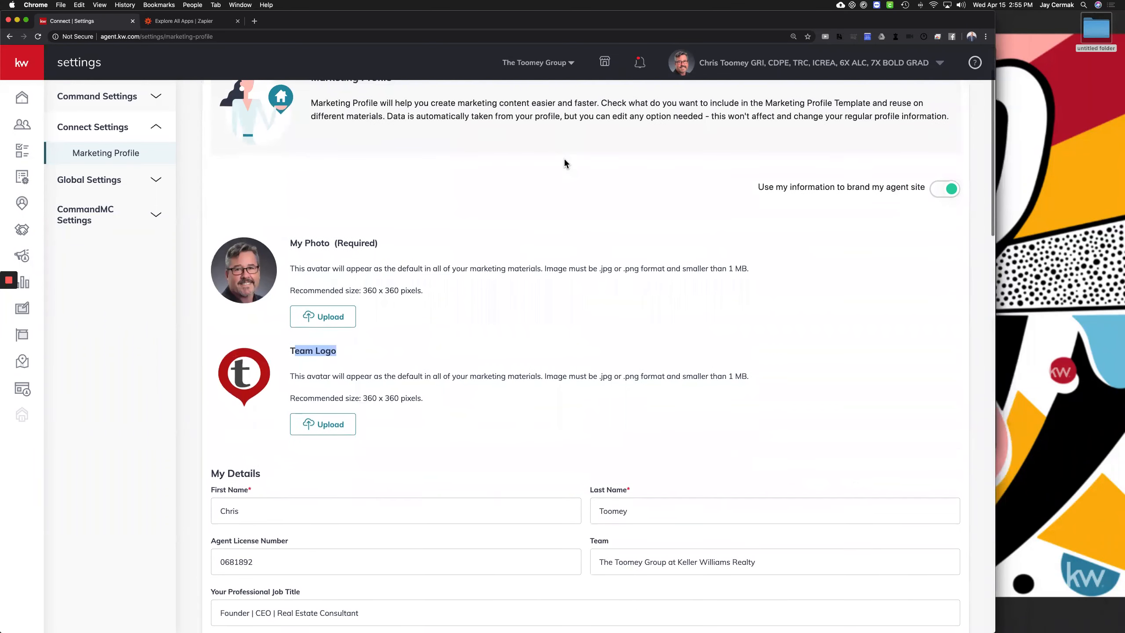
scroll(564, 158, down, 1)
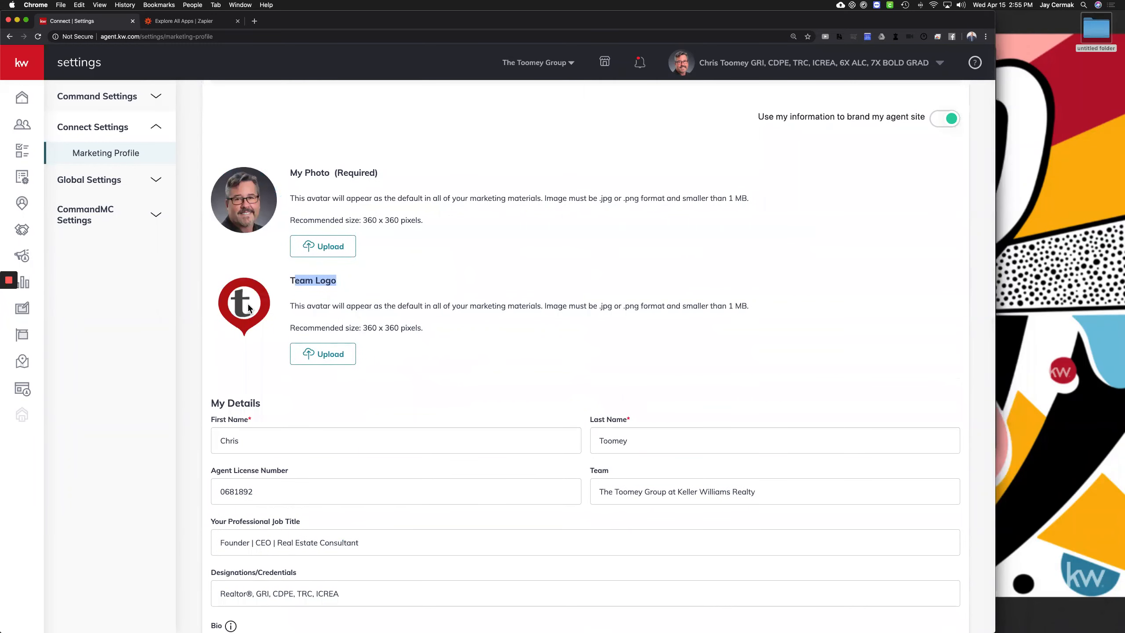
scroll(249, 308, down, 5)
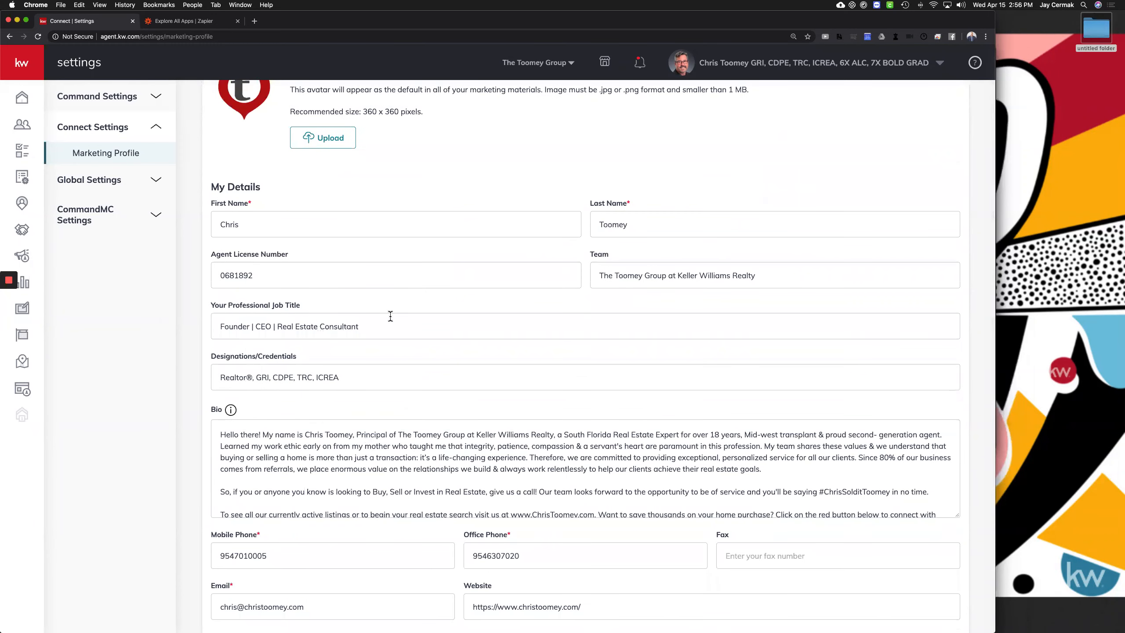
scroll(388, 321, up, 9)
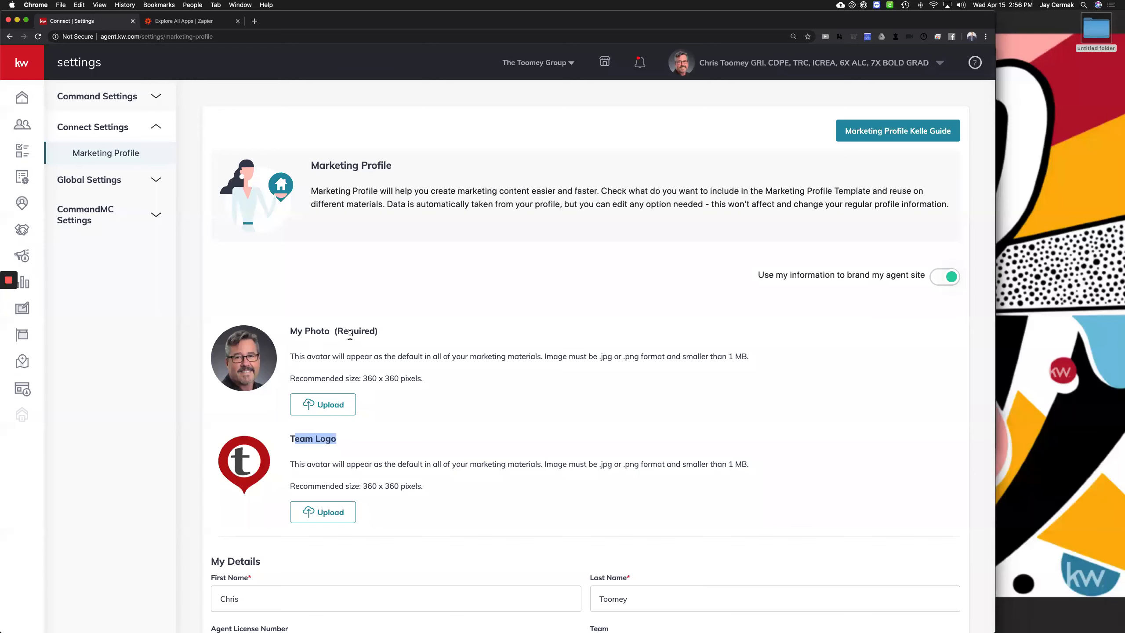
scroll(541, 91, down, 5)
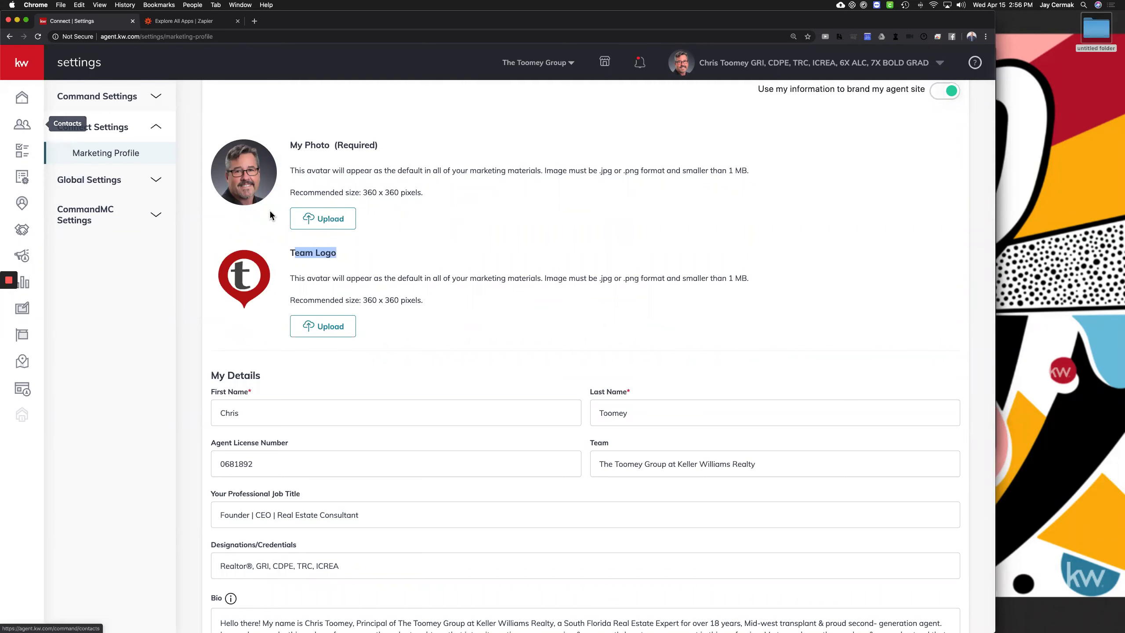
scroll(413, 324, down, 1)
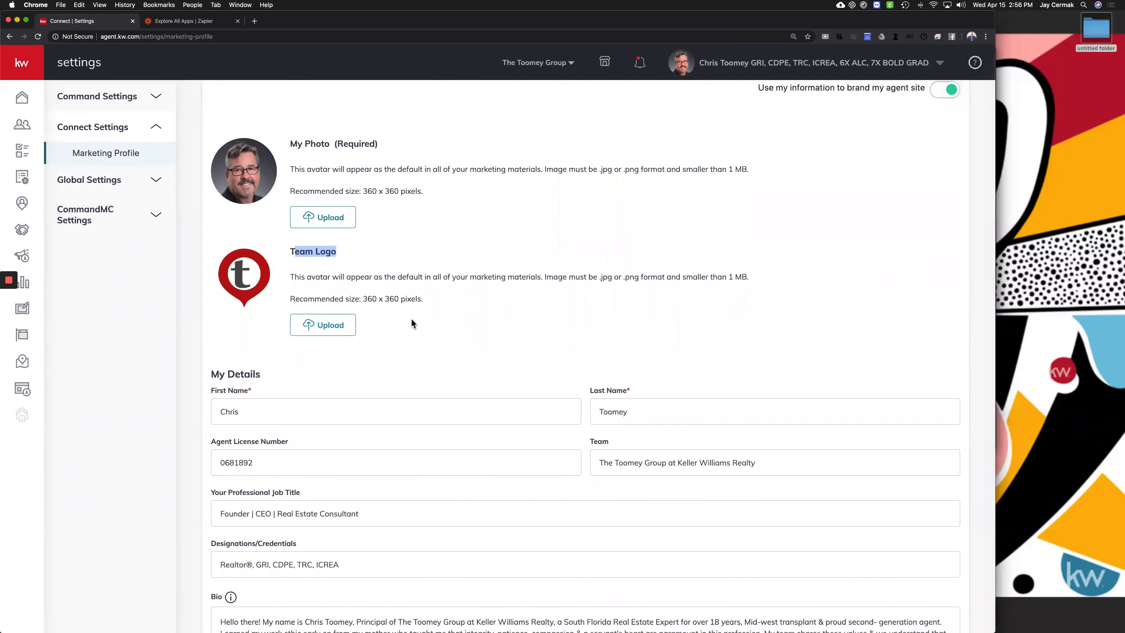
scroll(324, 242, down, 4)
scroll(277, 247, up, 8)
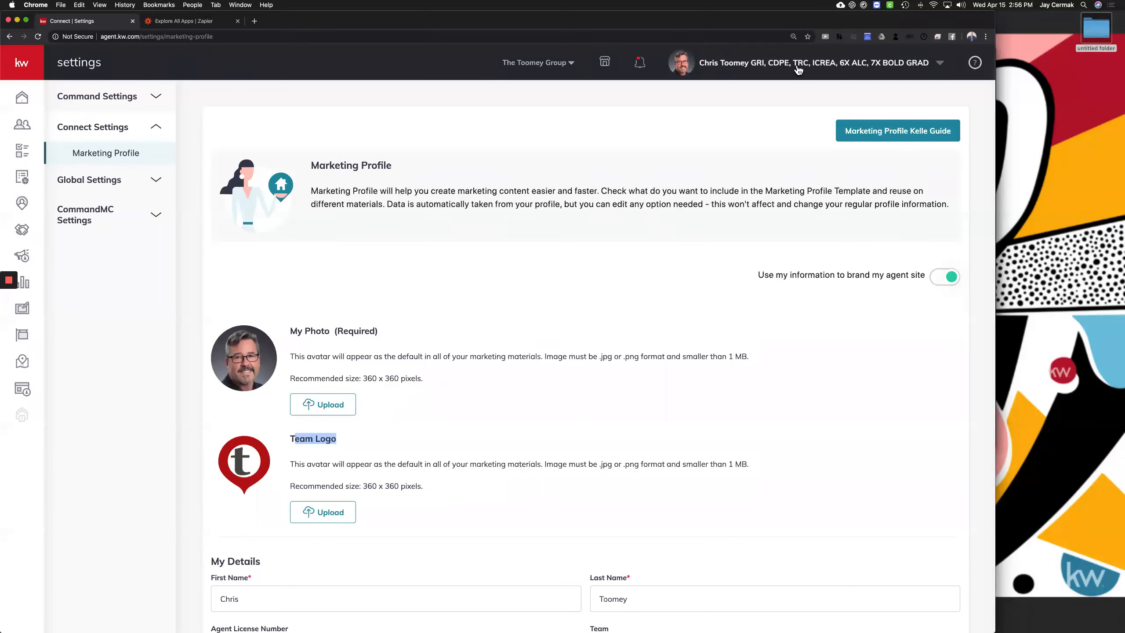
Go to the Contacts list showing all 8043 contacts
click(22, 126)
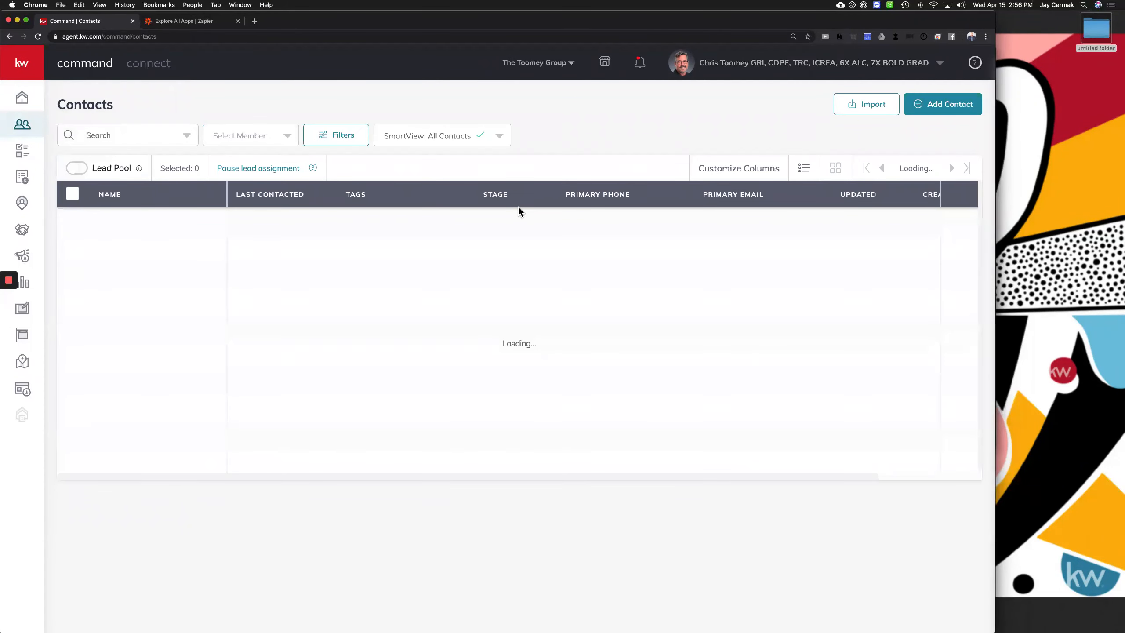
click(725, 194)
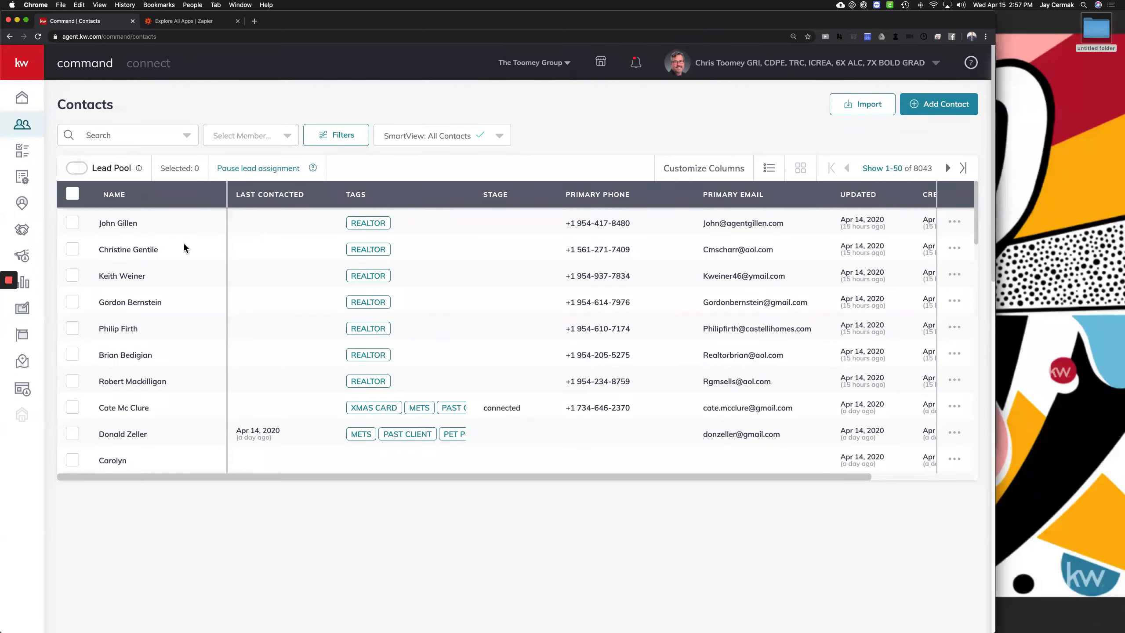
click(933, 113)
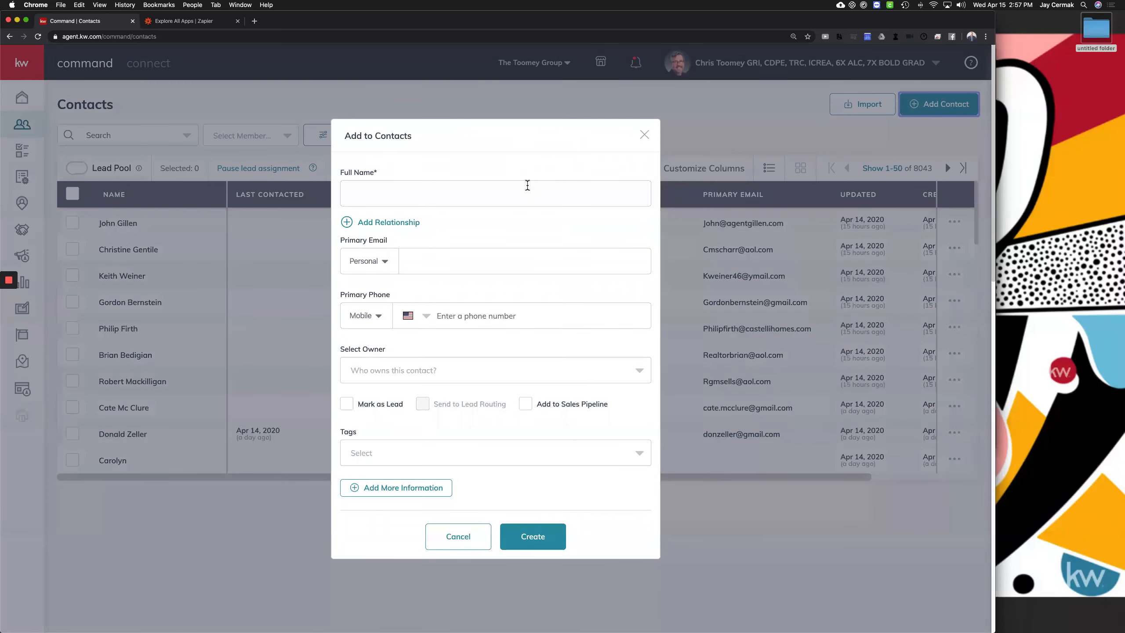
scroll(506, 281, down, 5)
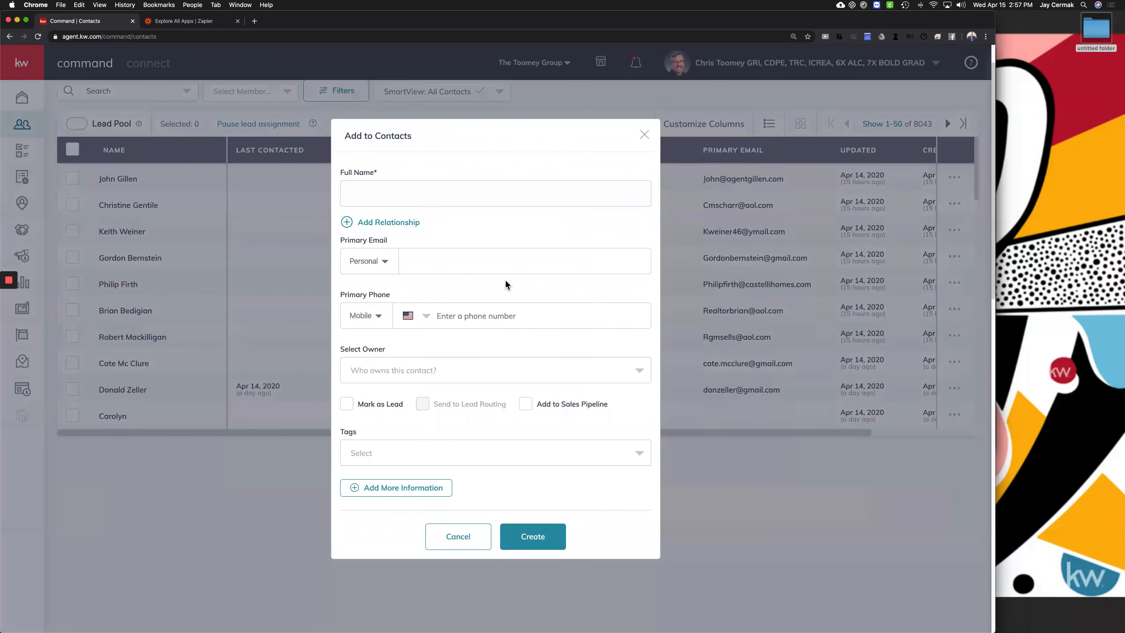
scroll(392, 242, up, 5)
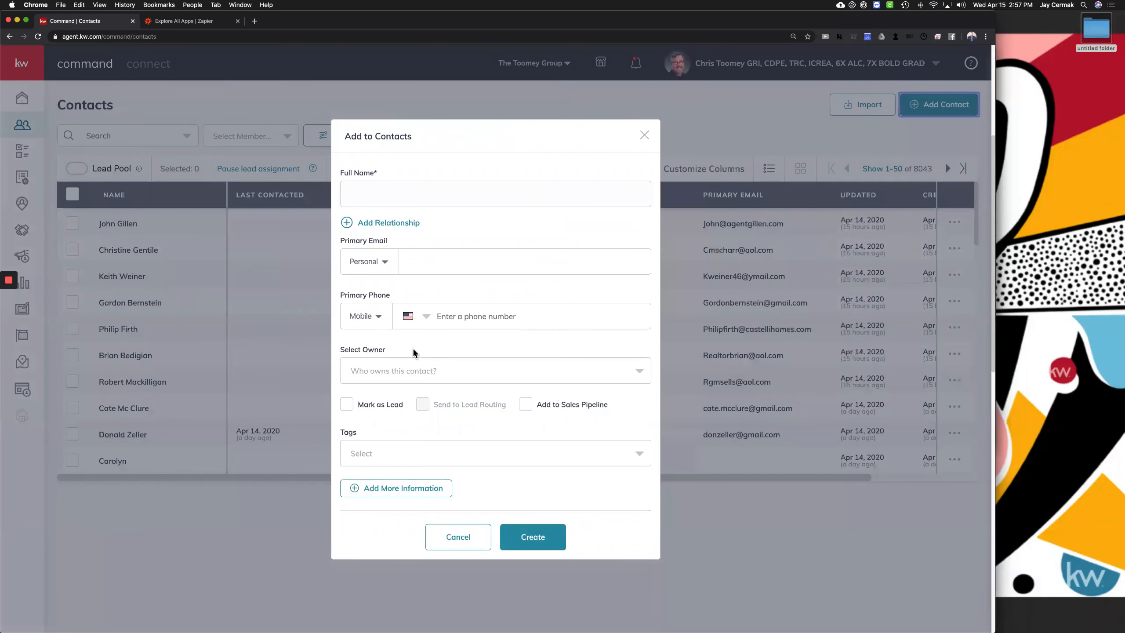
drag(337, 348, 403, 345)
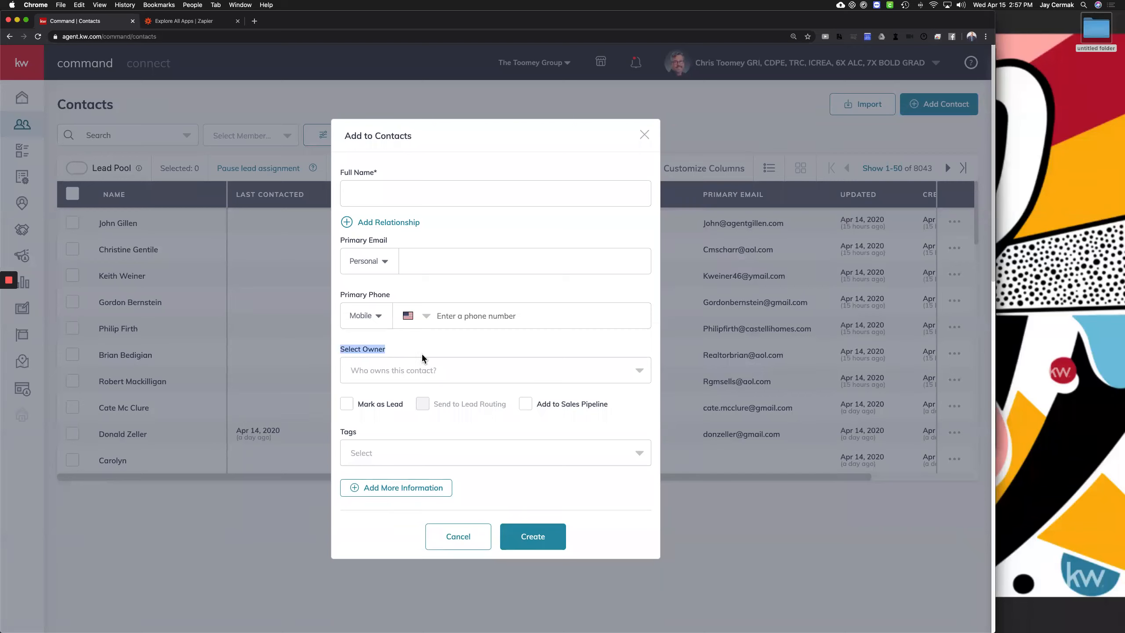
click(438, 368)
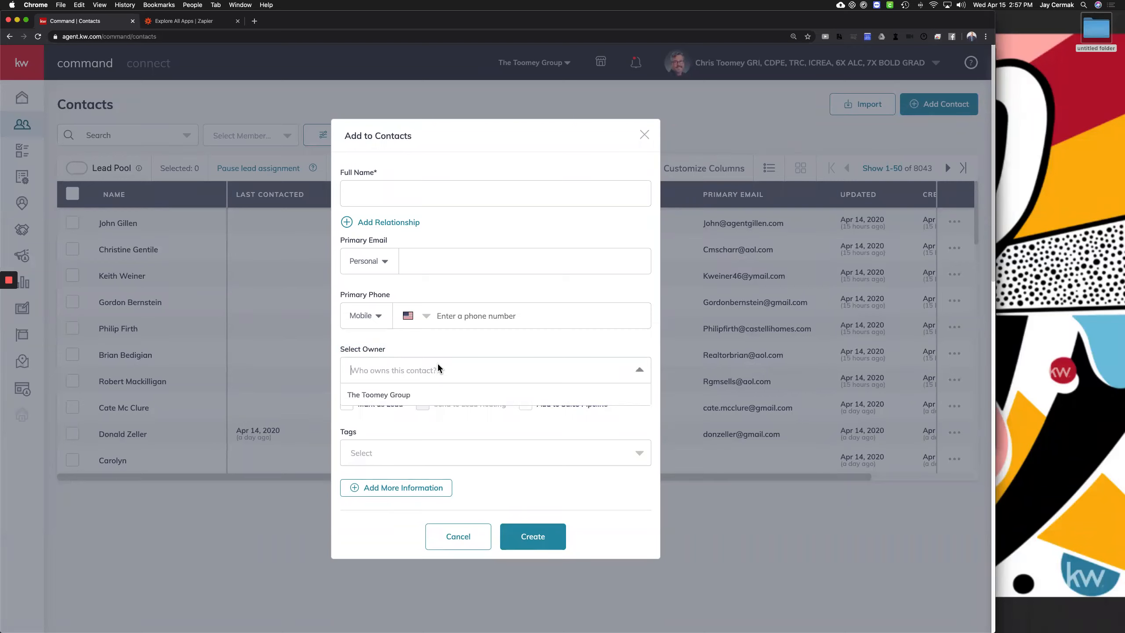
click(406, 396)
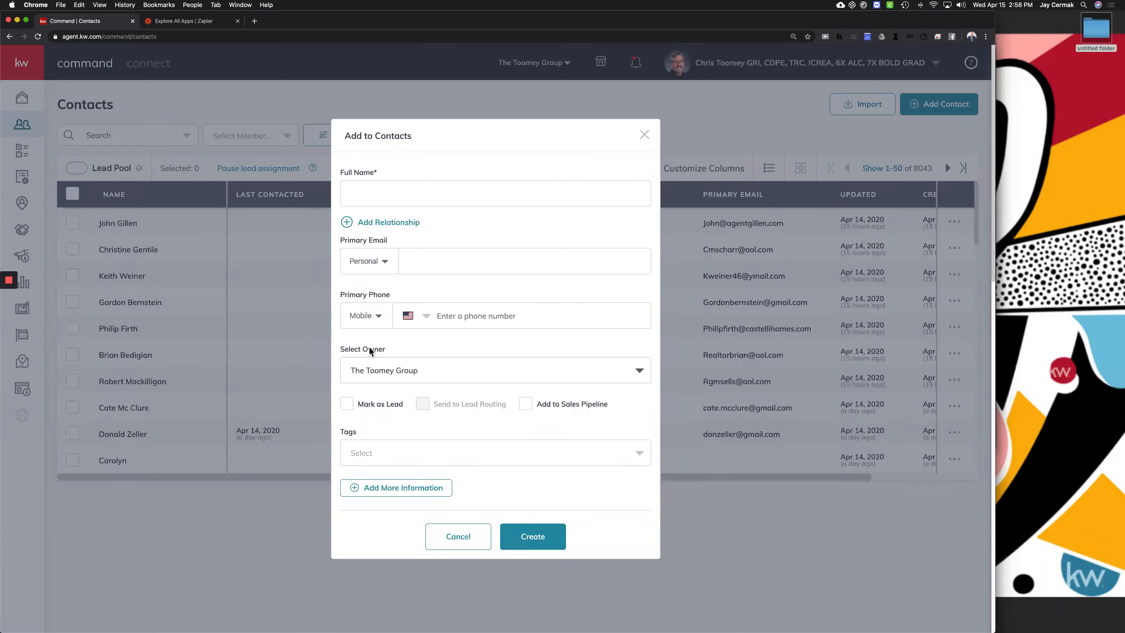
drag(408, 347, 339, 349)
click(466, 539)
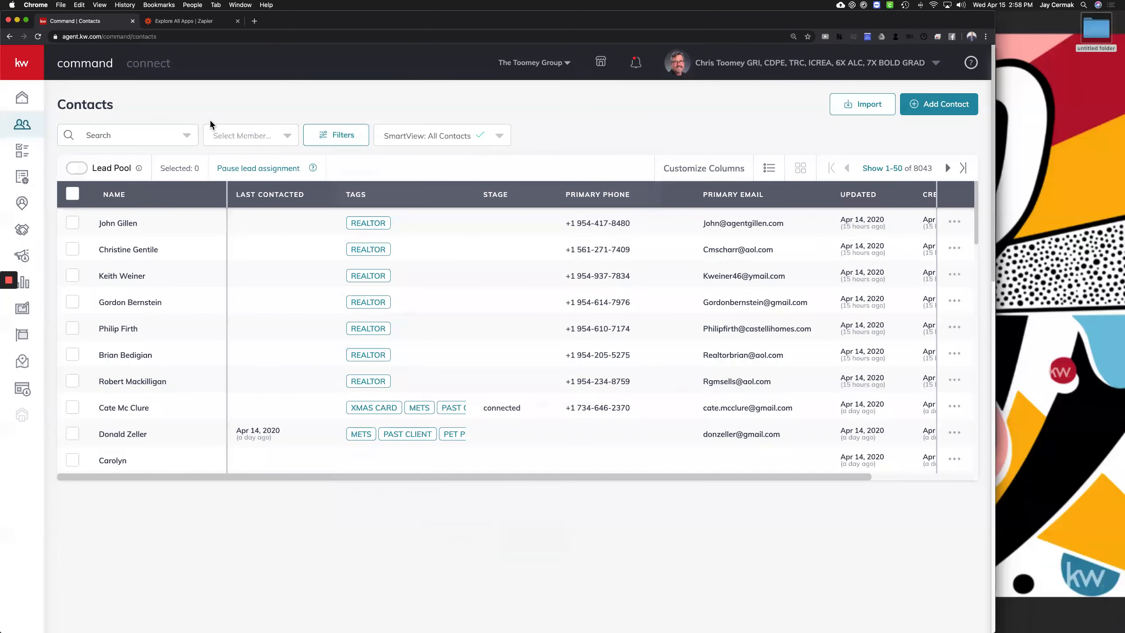
Reset the team to The Toomey Group and filter the Contacts list to the test admin member
click(545, 65)
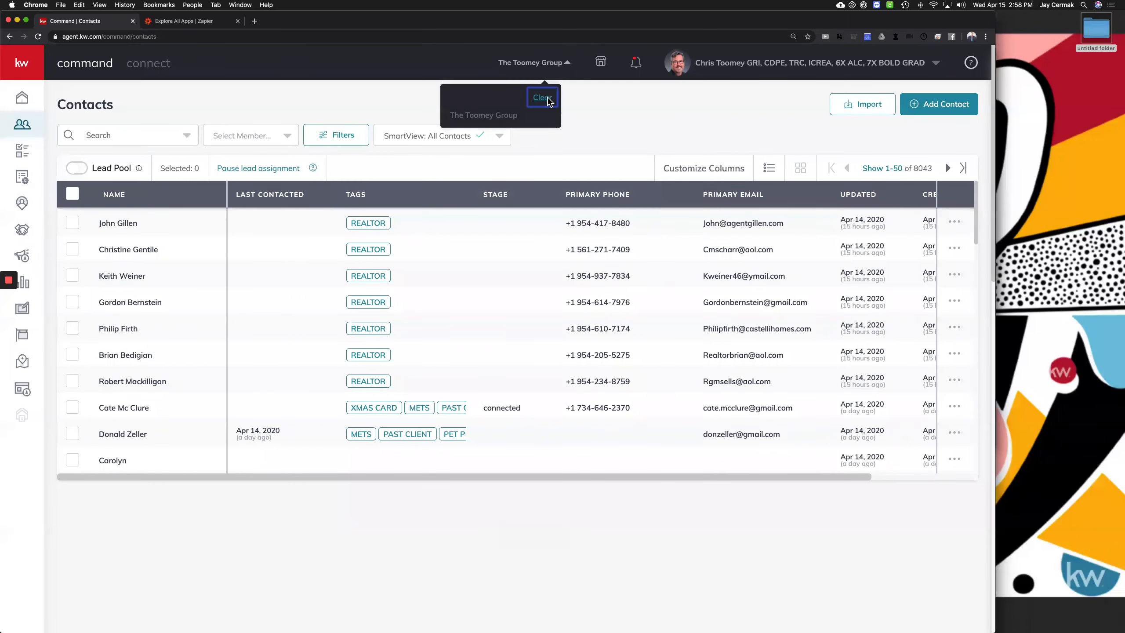
click(541, 98)
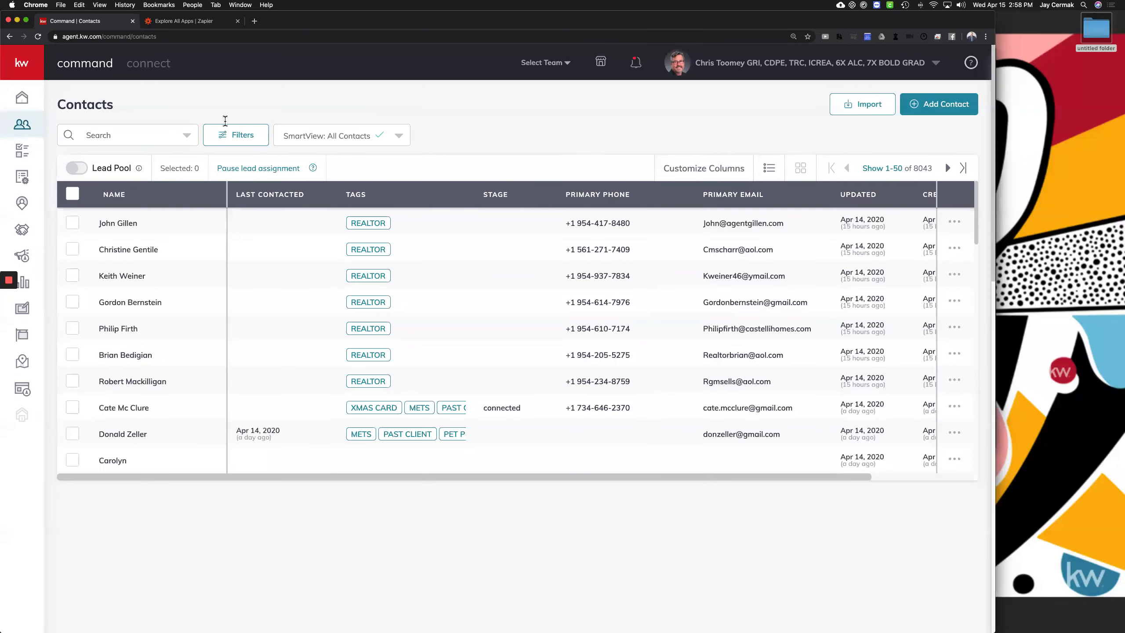
click(546, 63)
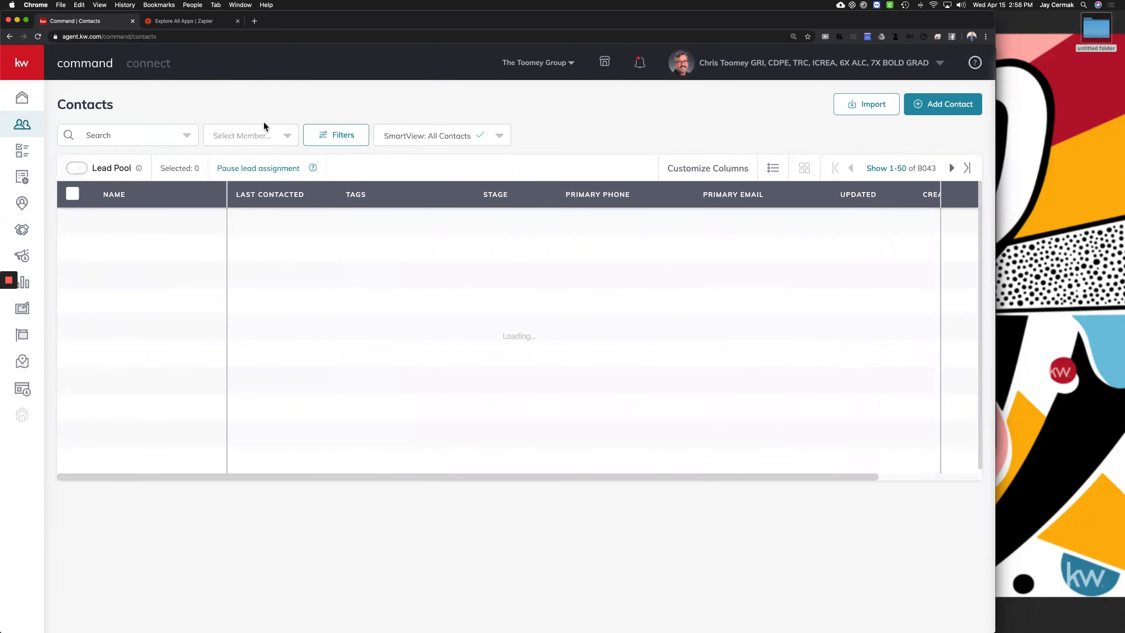
click(262, 133)
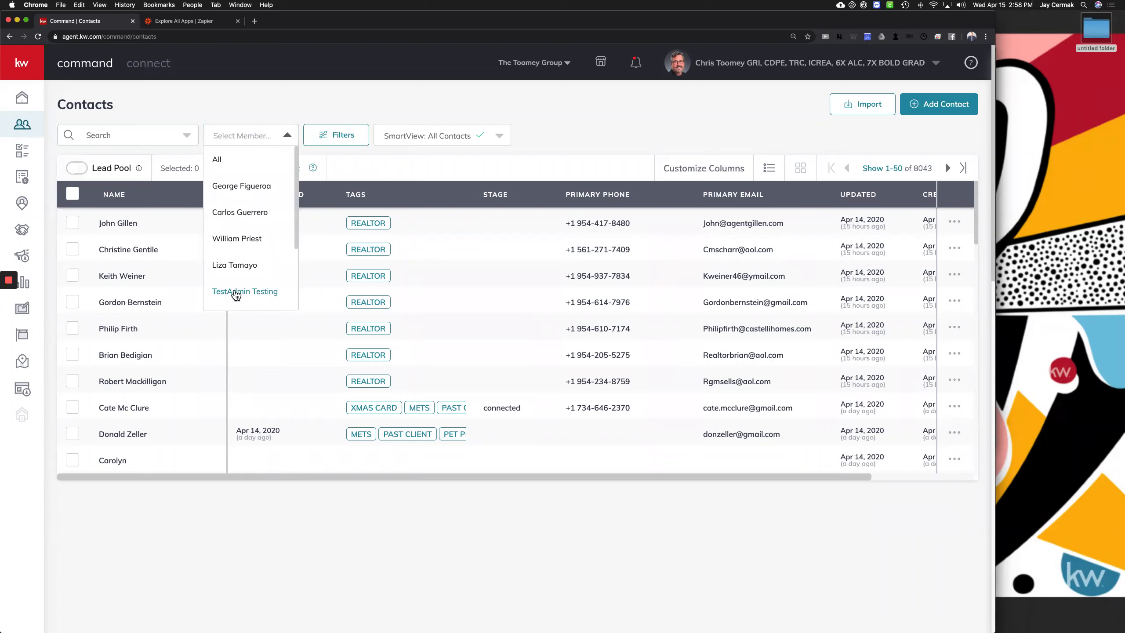
click(235, 292)
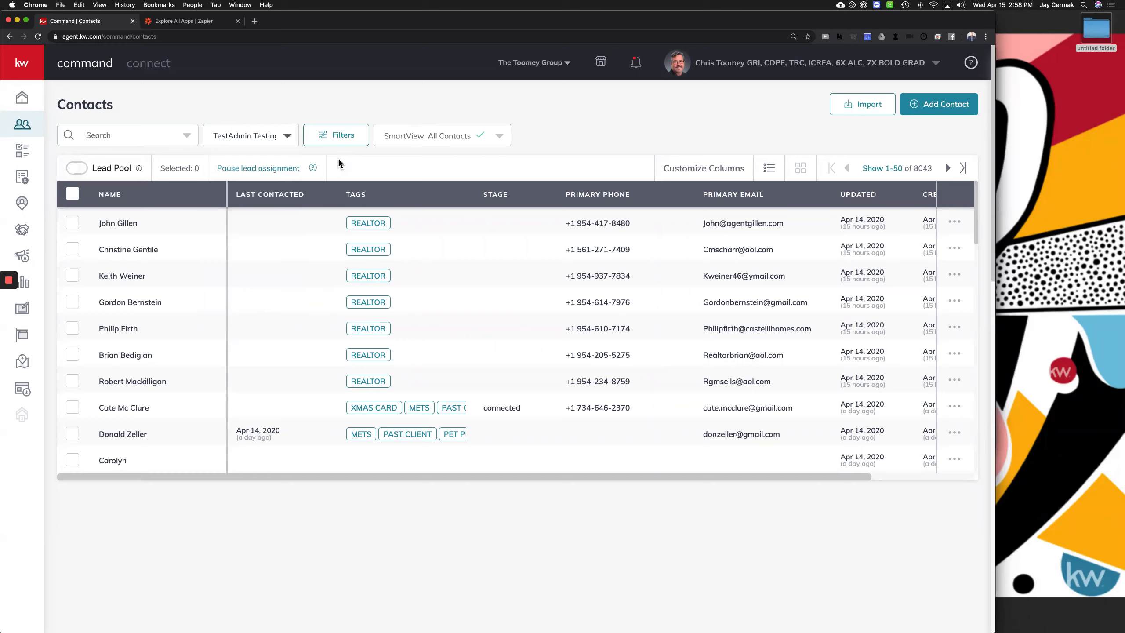
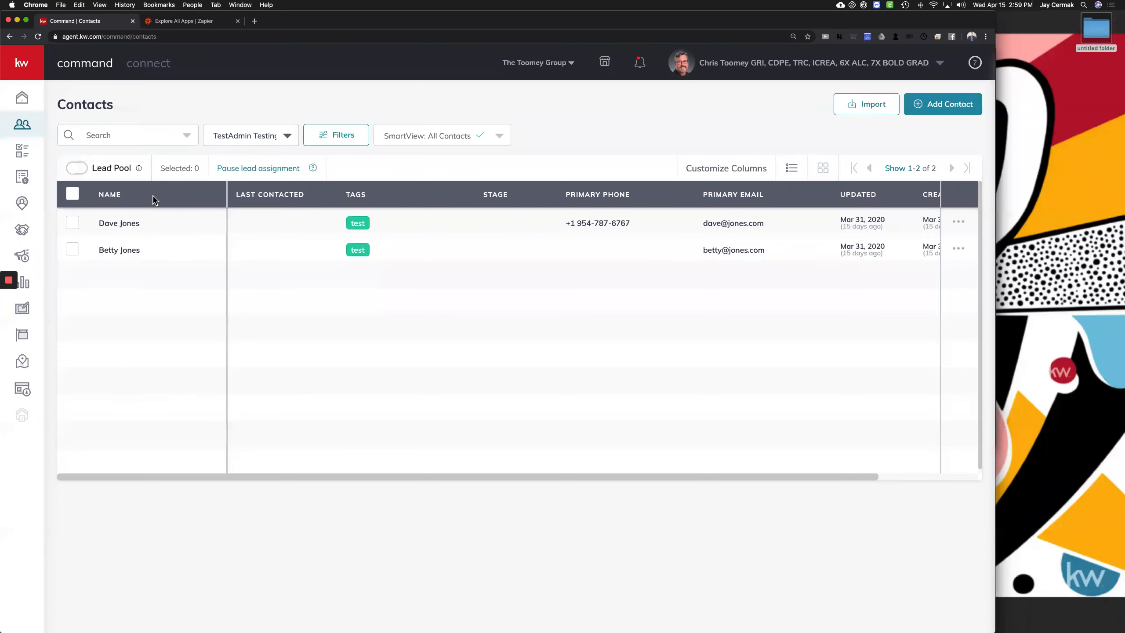
Open the second test contact's record, inspect its view-only Owner field, and return to Contacts
click(1085, 353)
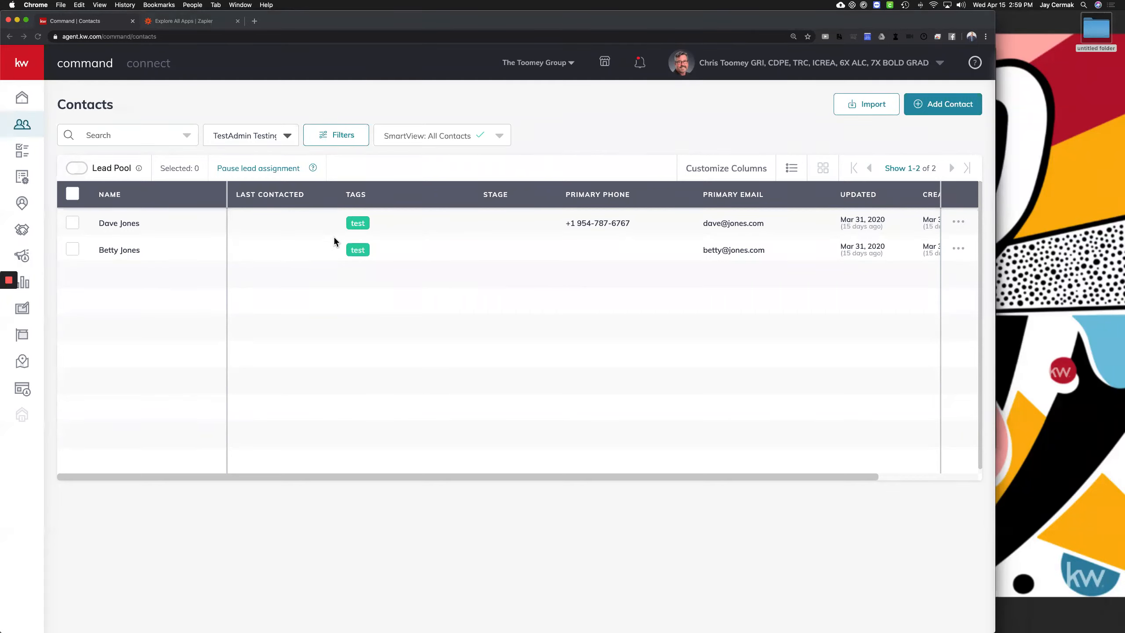
click(114, 253)
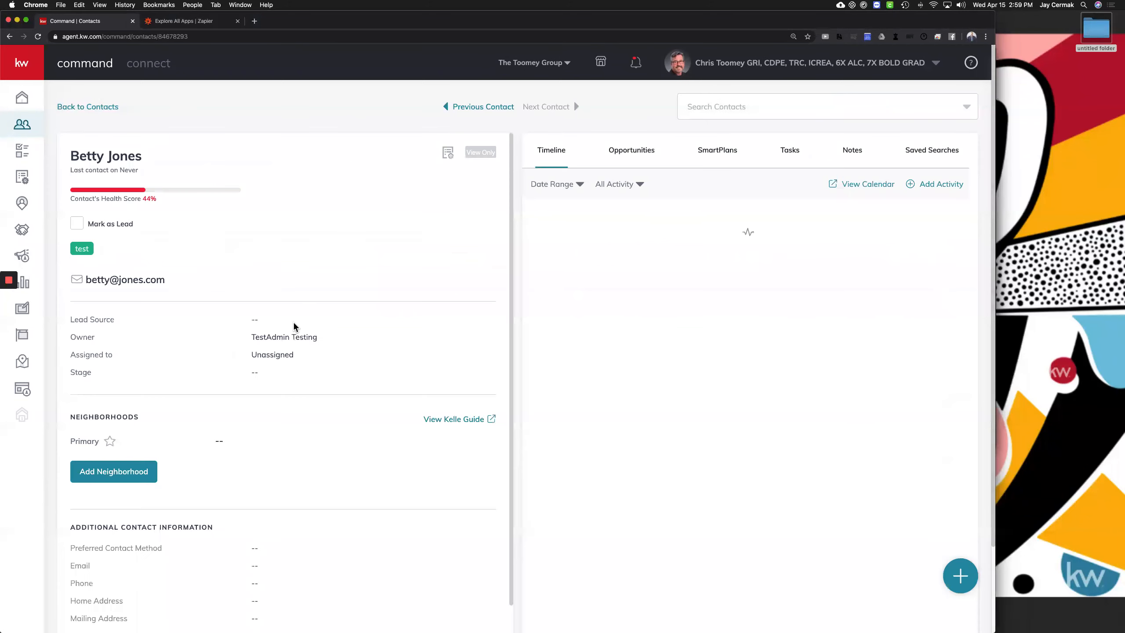
double_click(266, 338)
triple_click(267, 337)
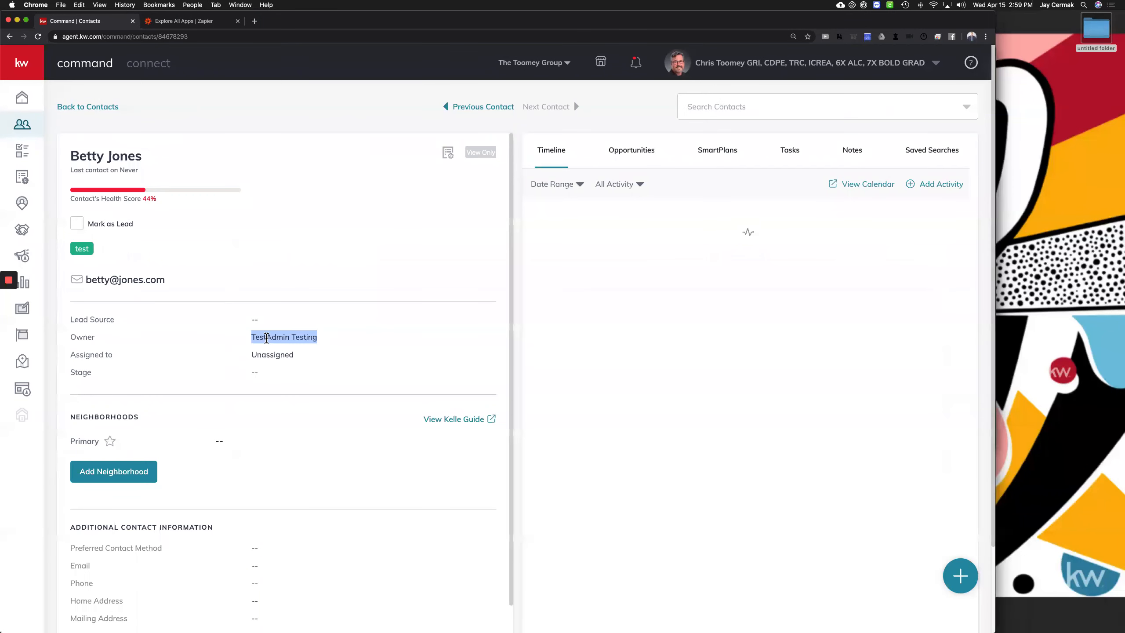
click(465, 153)
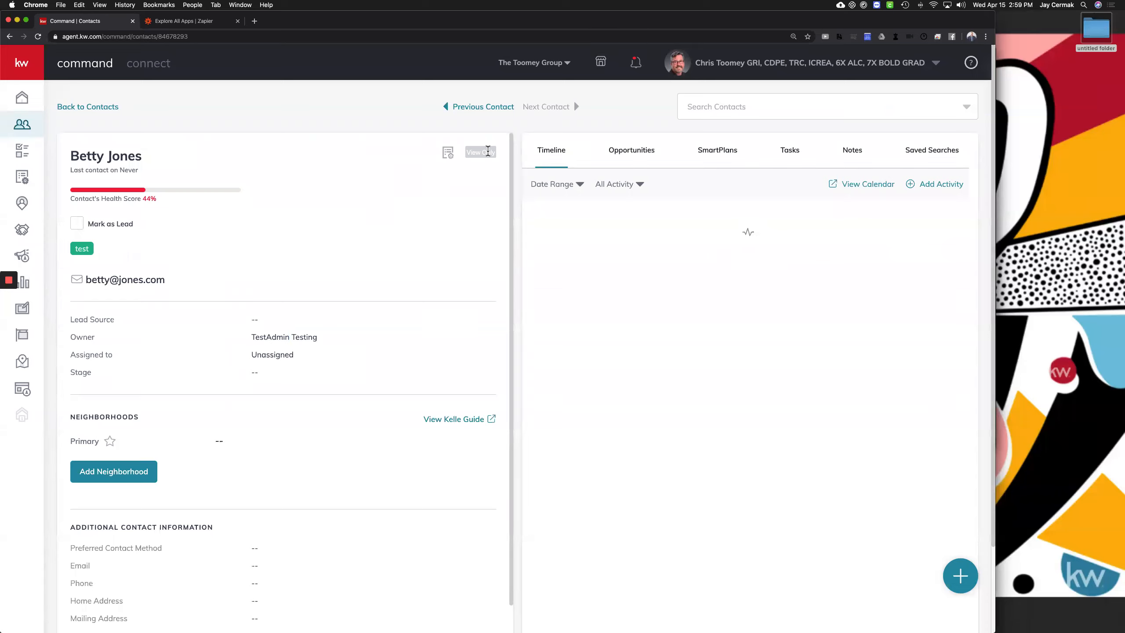
triple_click(488, 152)
click(290, 337)
triple_click(290, 337)
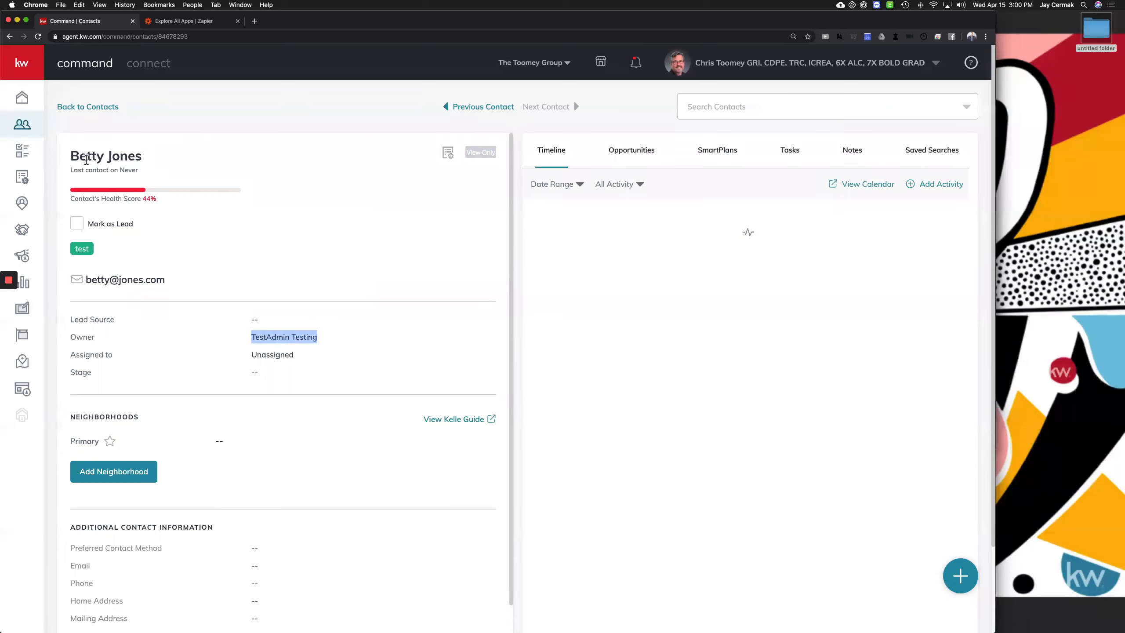
click(288, 338)
triple_click(287, 337)
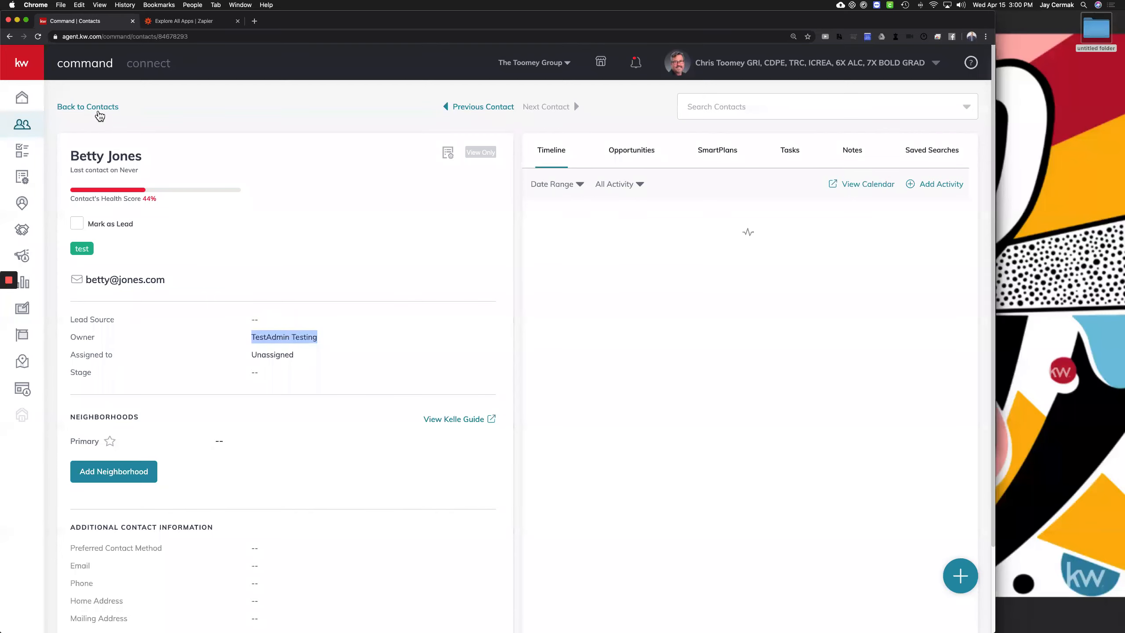
click(100, 108)
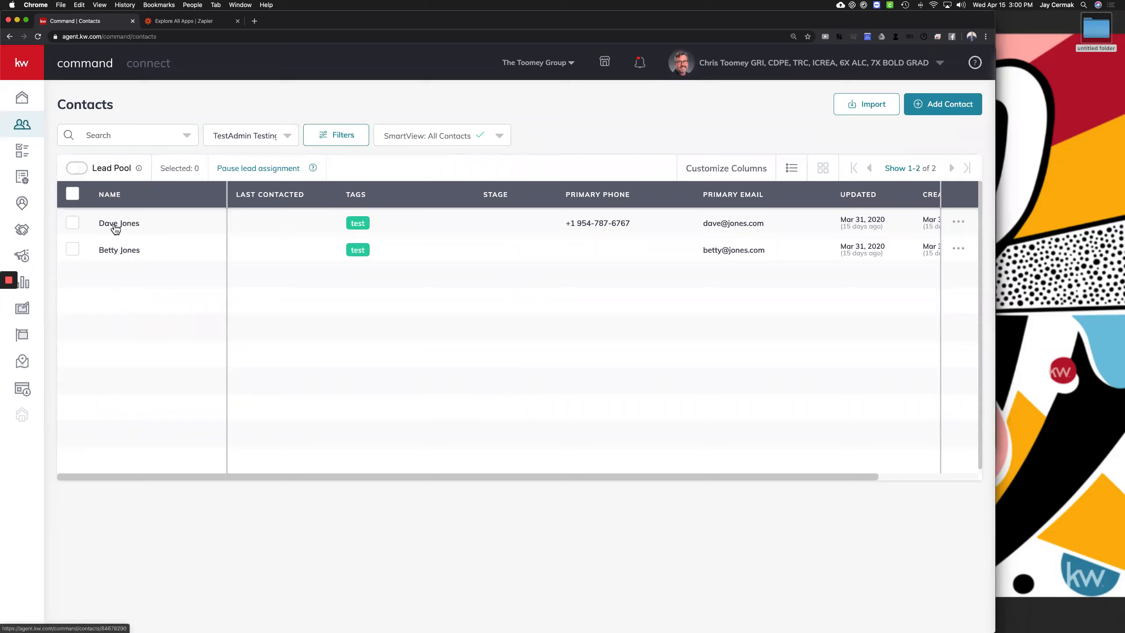
Show contacts for all agents and enter the new contact's full name and e-mail
click(287, 136)
click(239, 156)
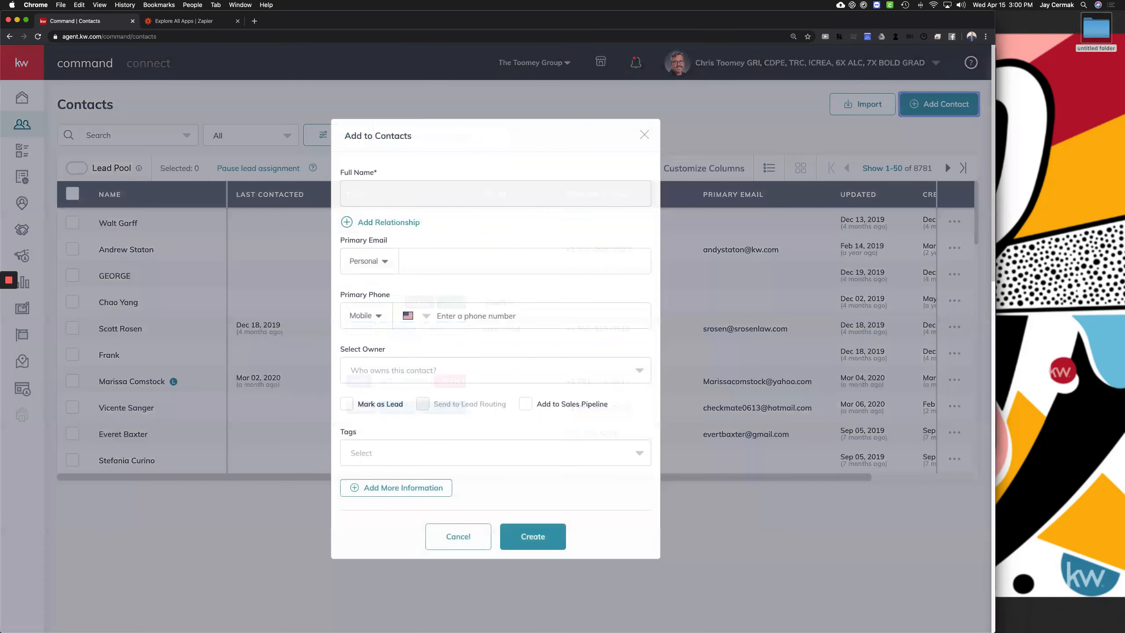
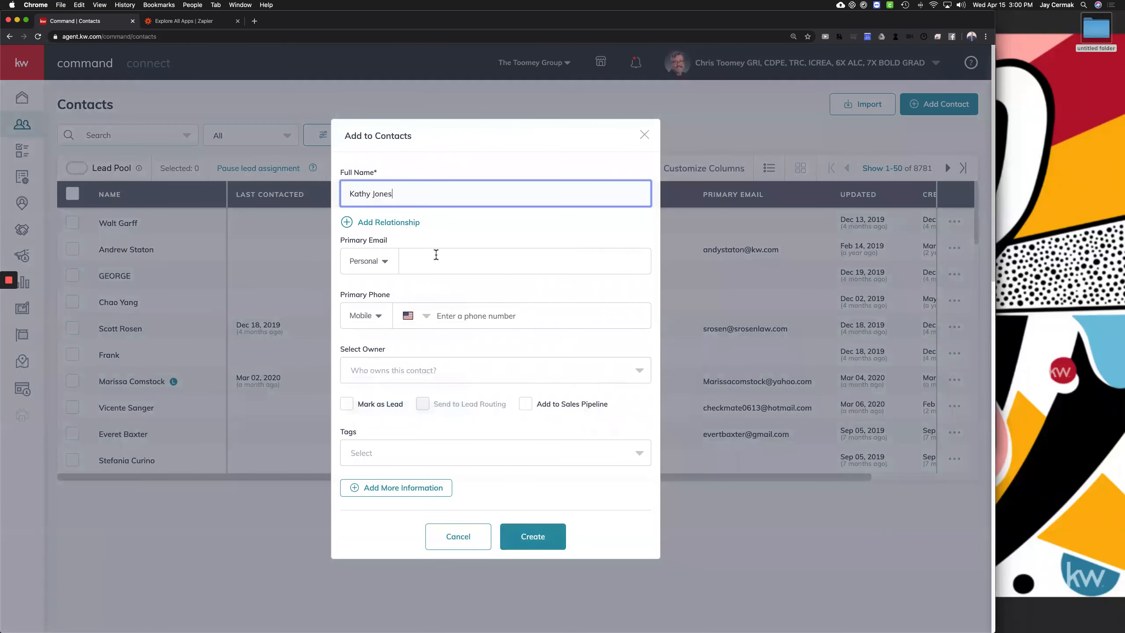
click(436, 254)
Set owner to The Toomey Group, mark as lead, tag 'test', and create the contact
click(431, 371)
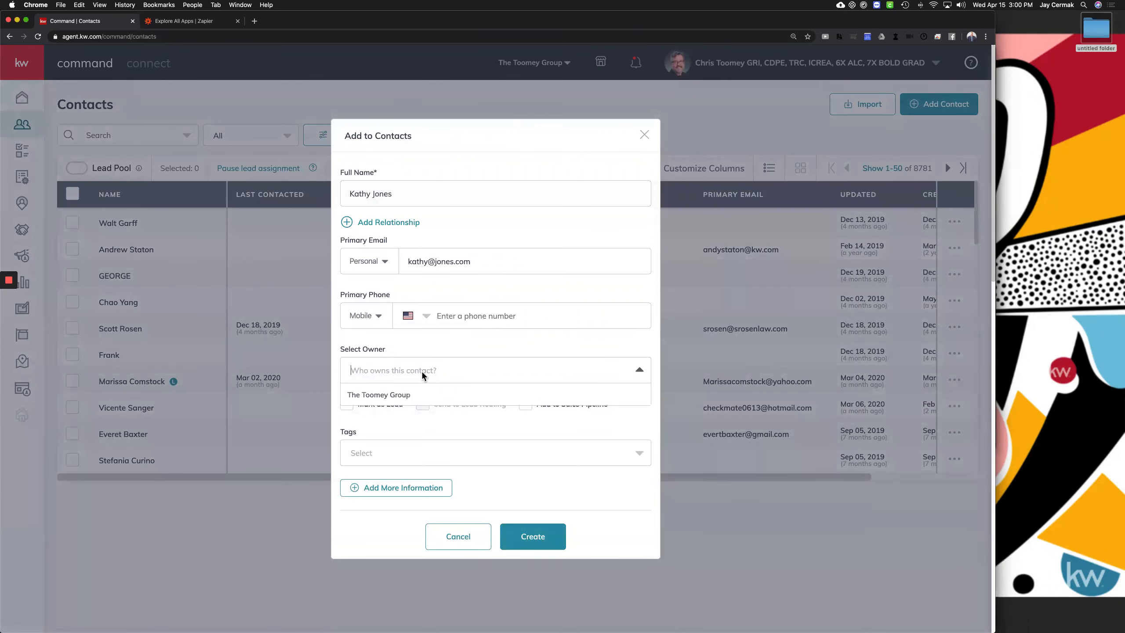
click(400, 391)
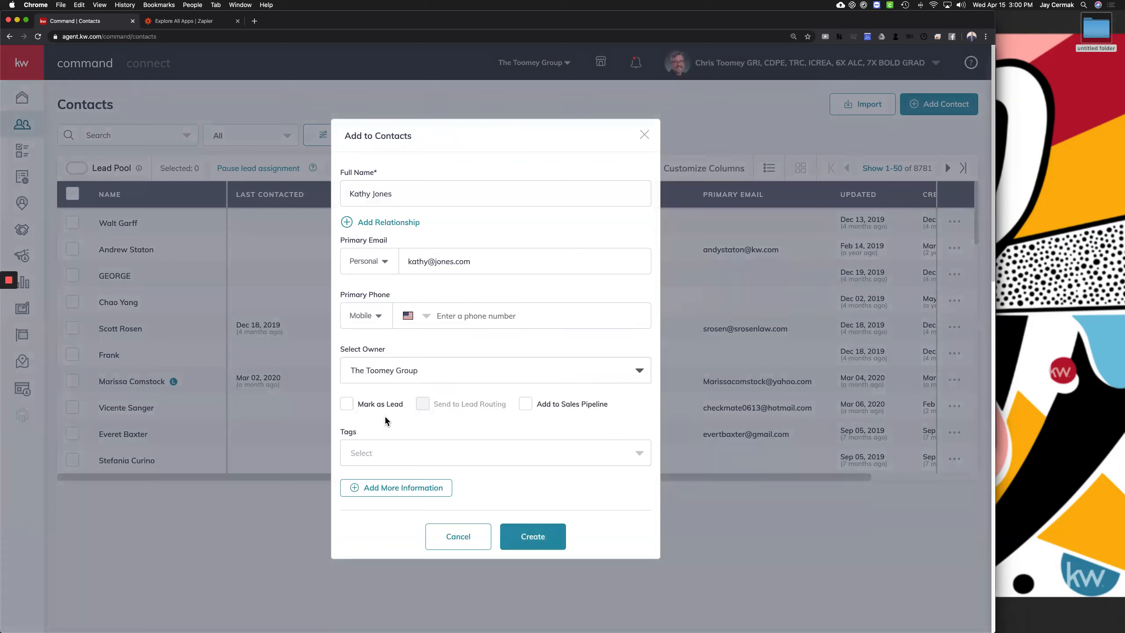
click(377, 407)
click(390, 454)
text(test)
click(357, 481)
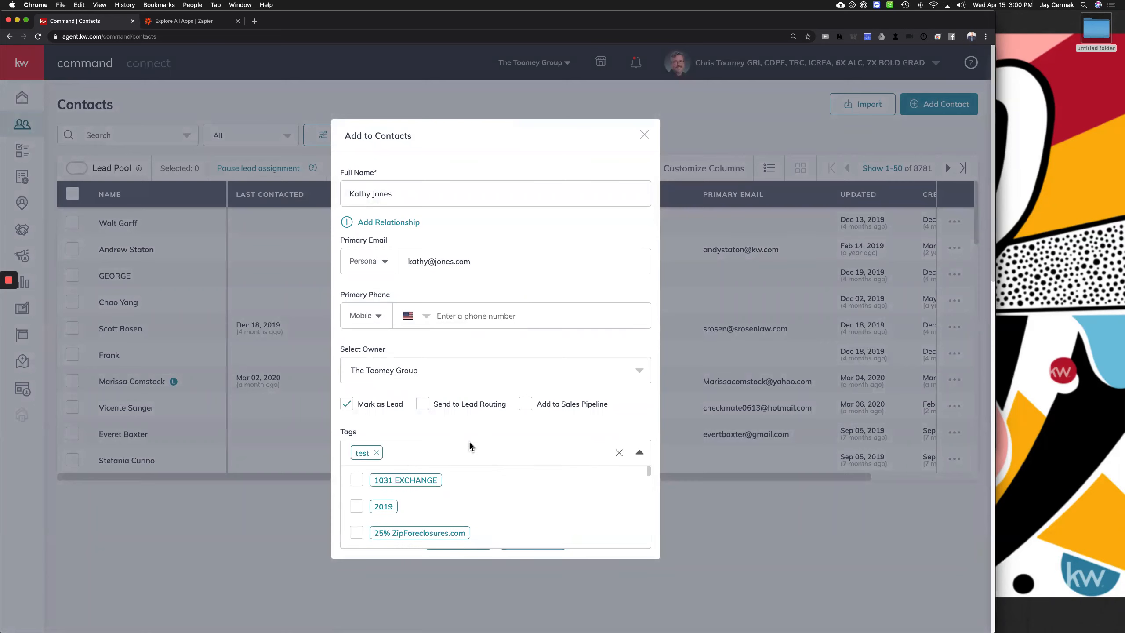
click(443, 437)
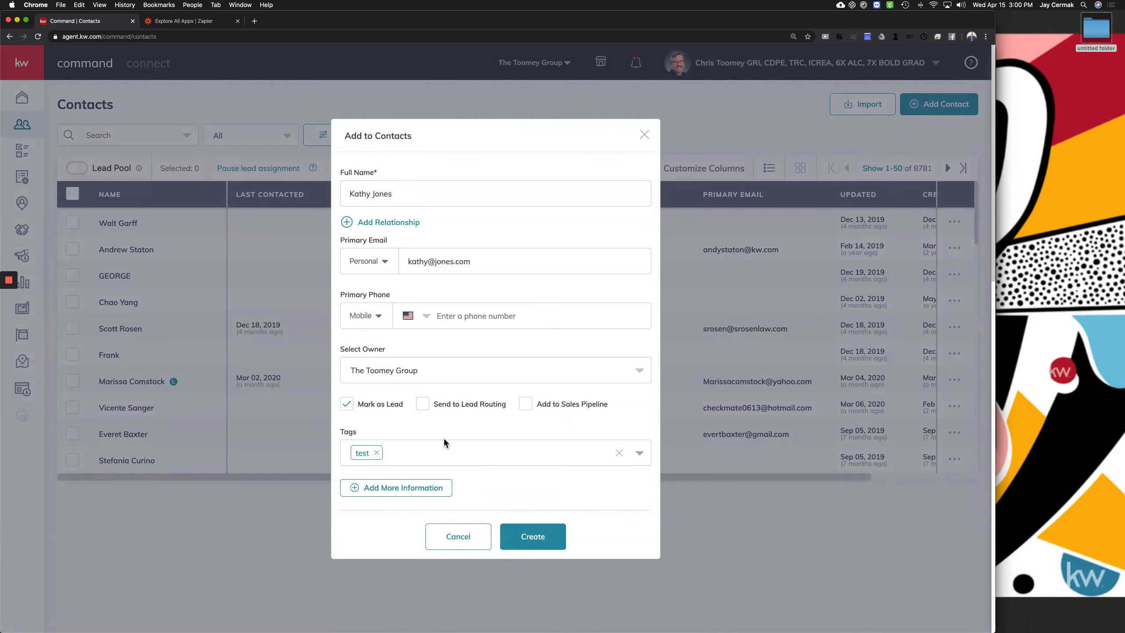
click(547, 541)
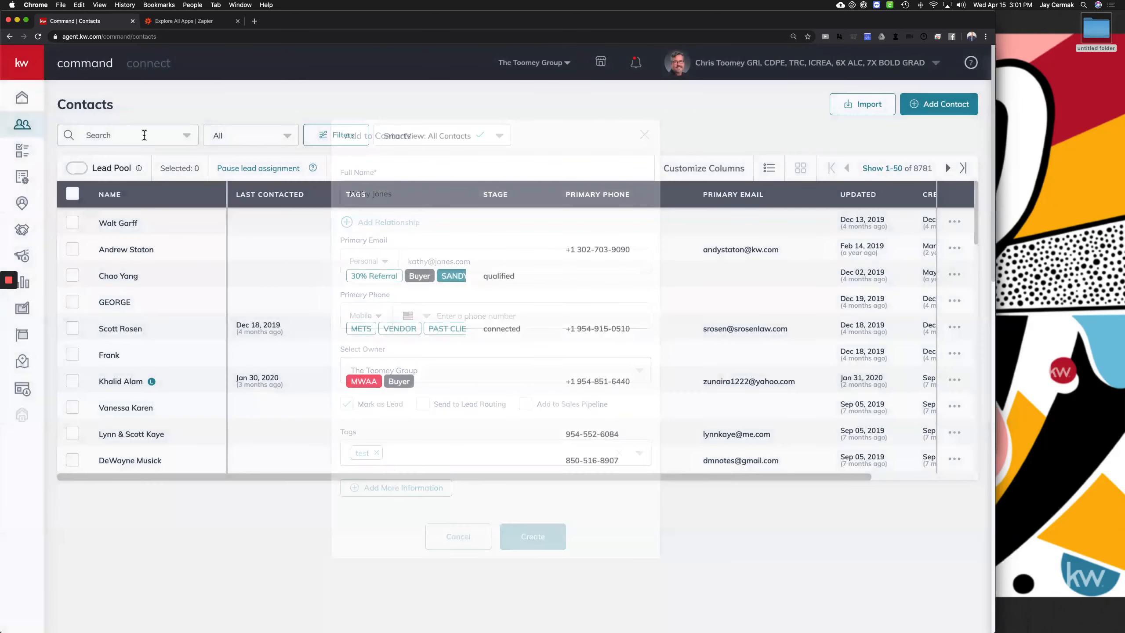
Search the contacts list for the new contact's name
click(146, 141)
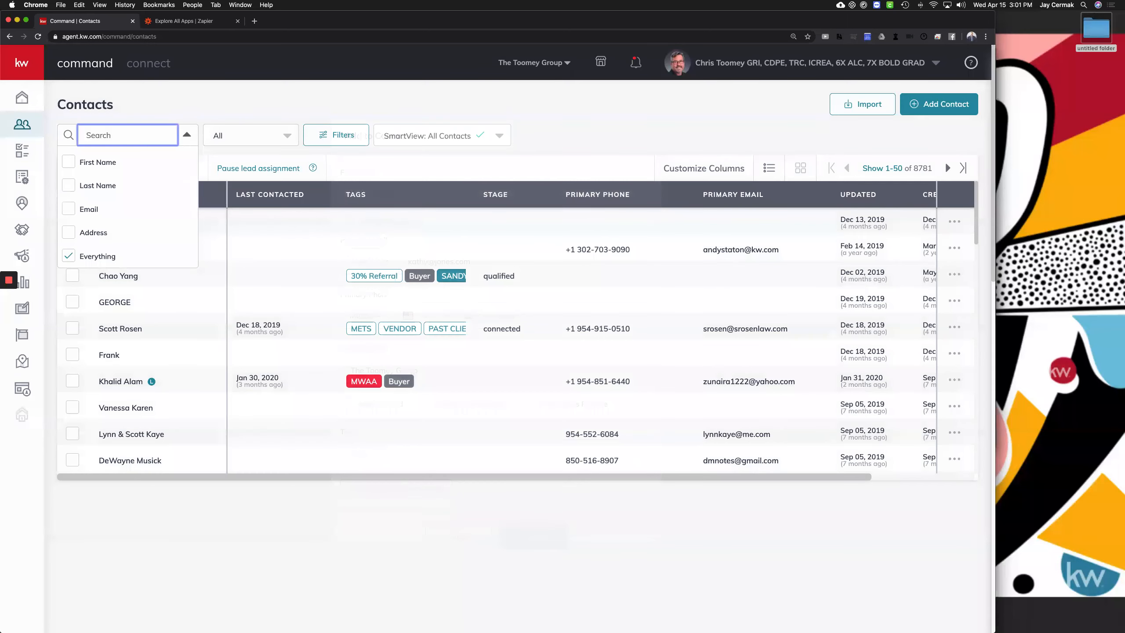
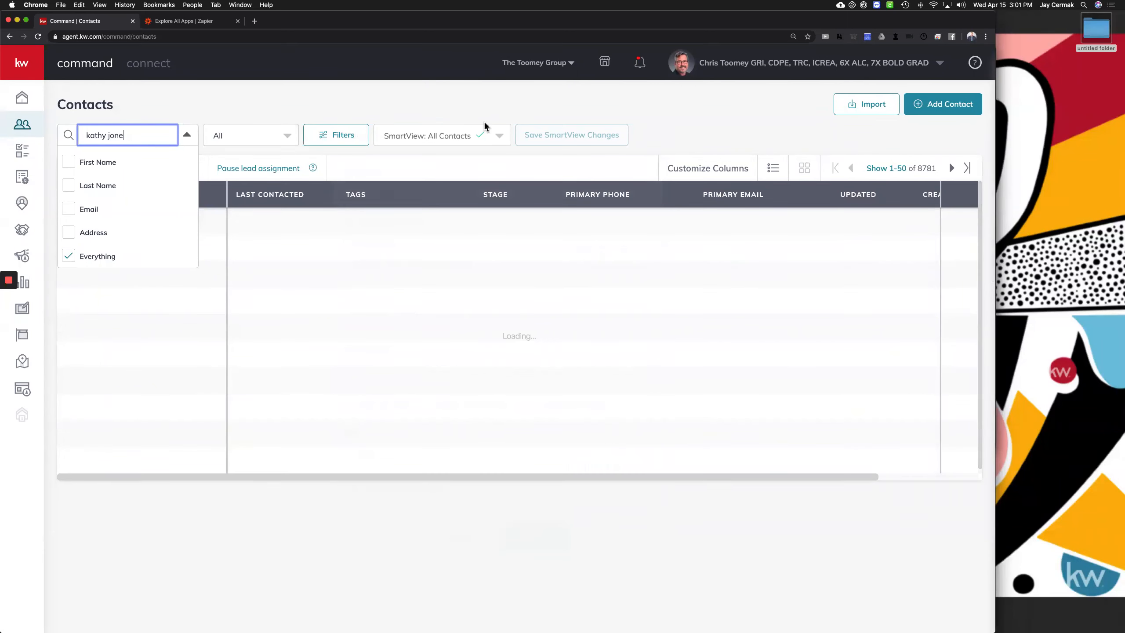
click(127, 231)
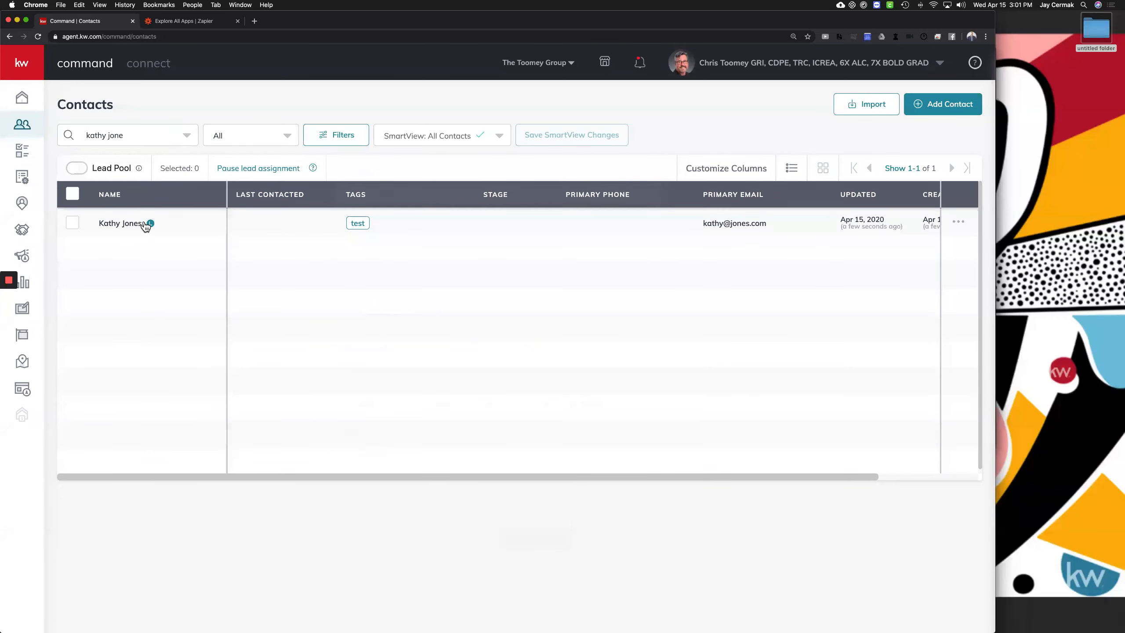
Select the new contact's row and open the Select Bulk Action menu
click(73, 226)
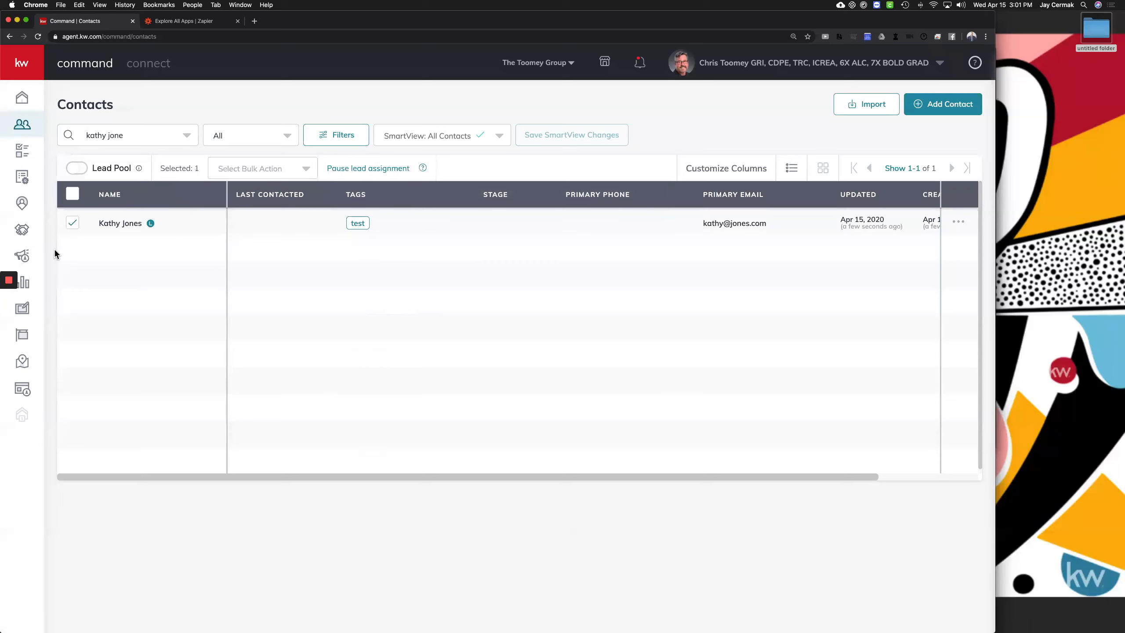
click(285, 170)
click(285, 169)
click(285, 170)
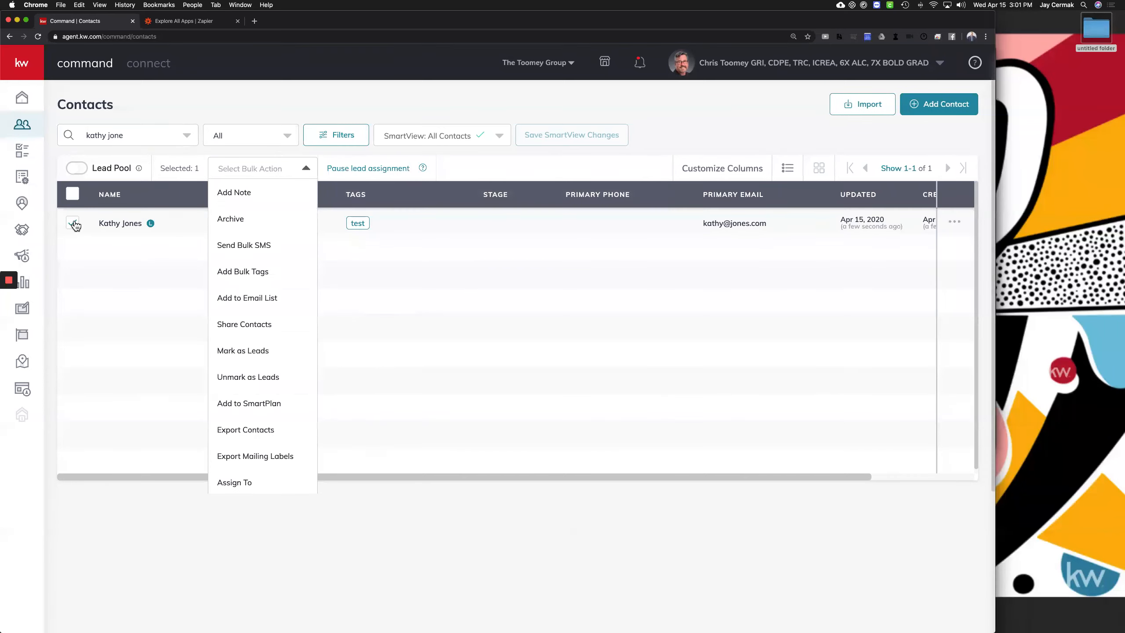
click(74, 223)
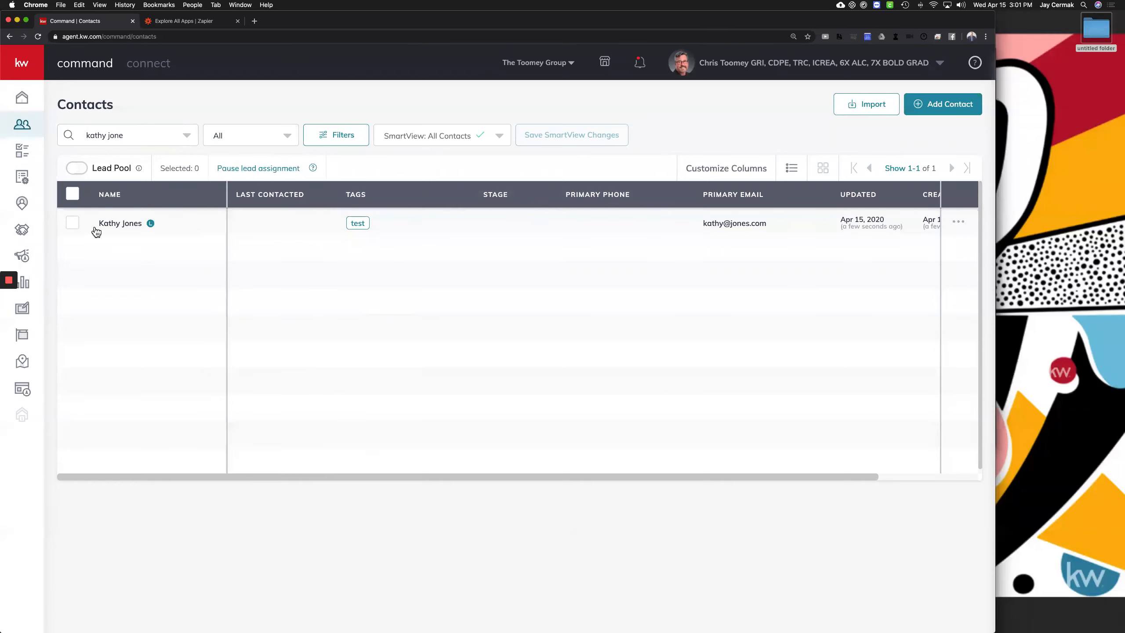
click(74, 223)
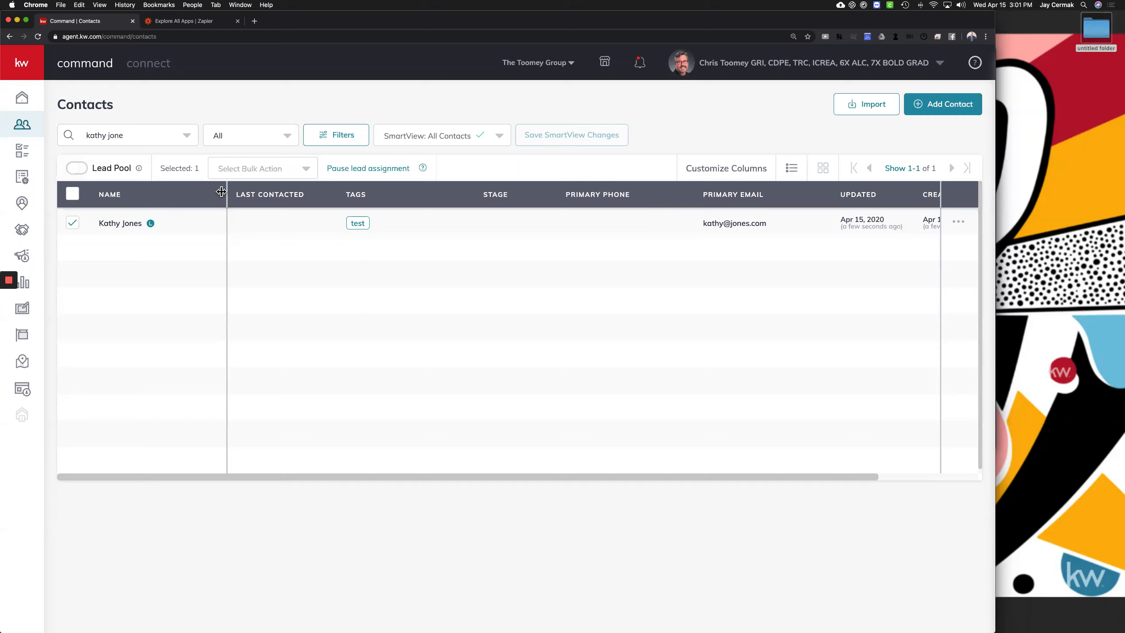
click(261, 173)
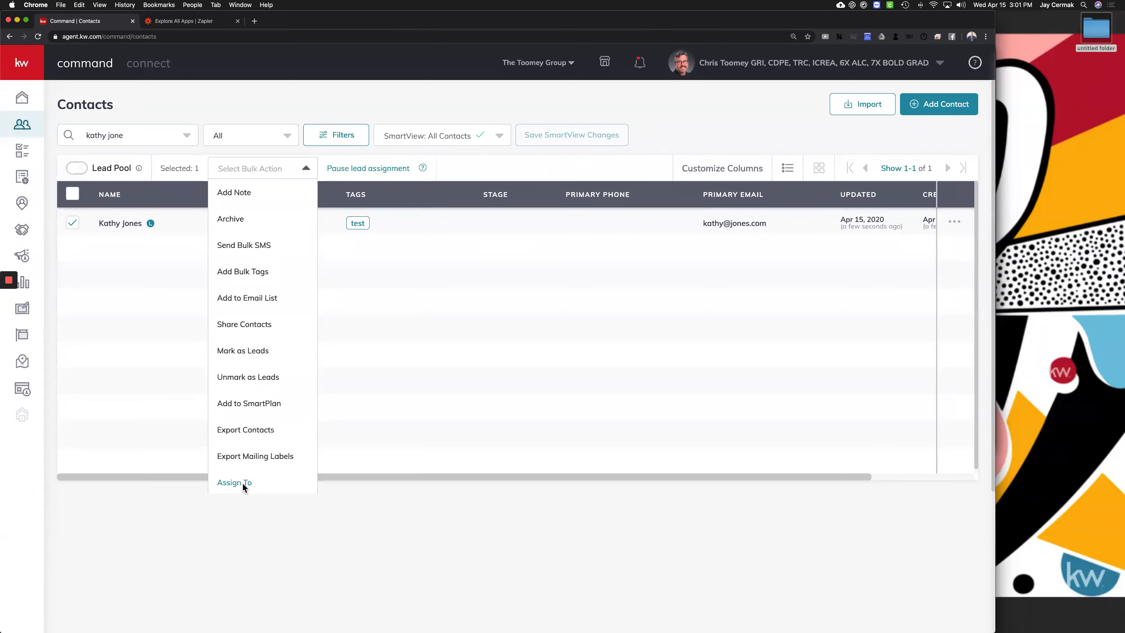
Claim the contact for the test admin agent in the Set Claim dialog
click(247, 482)
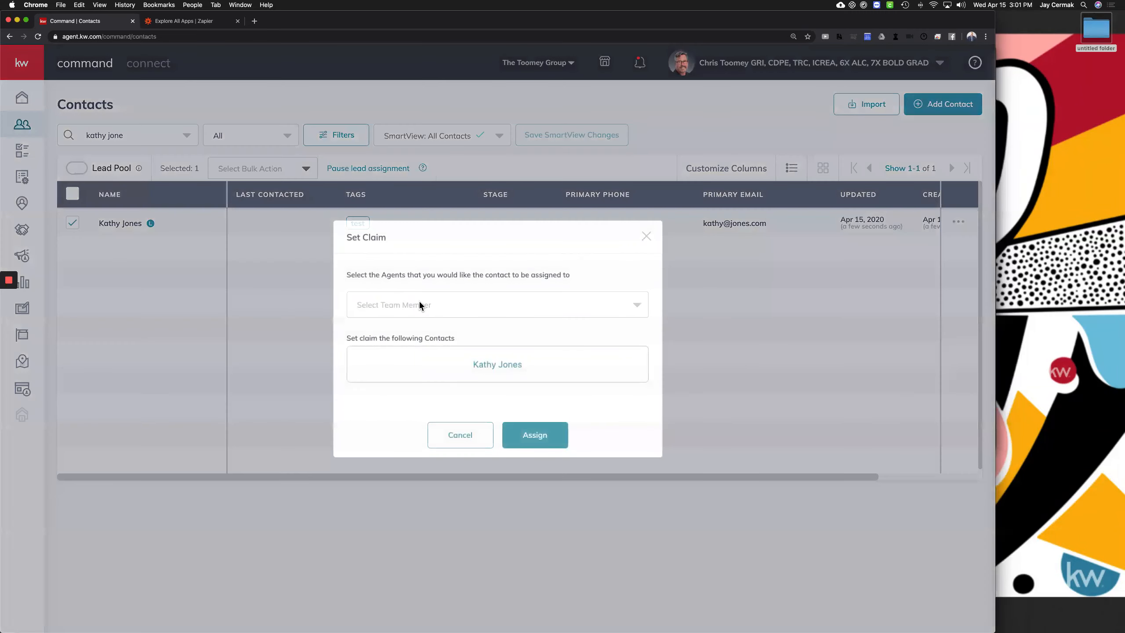
click(432, 307)
click(418, 346)
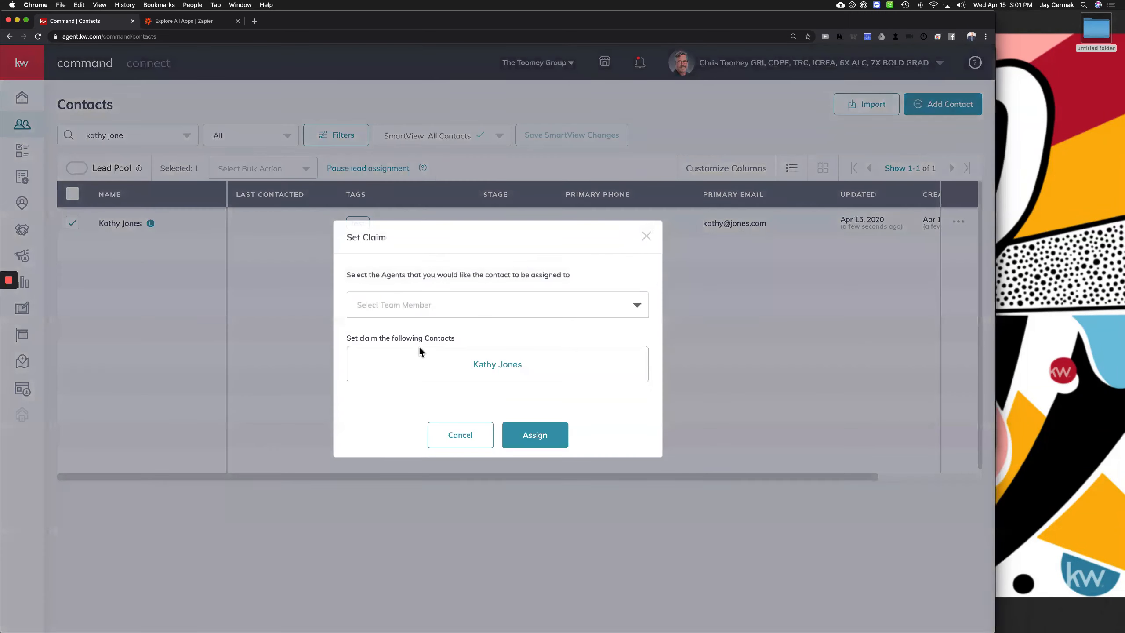
click(432, 301)
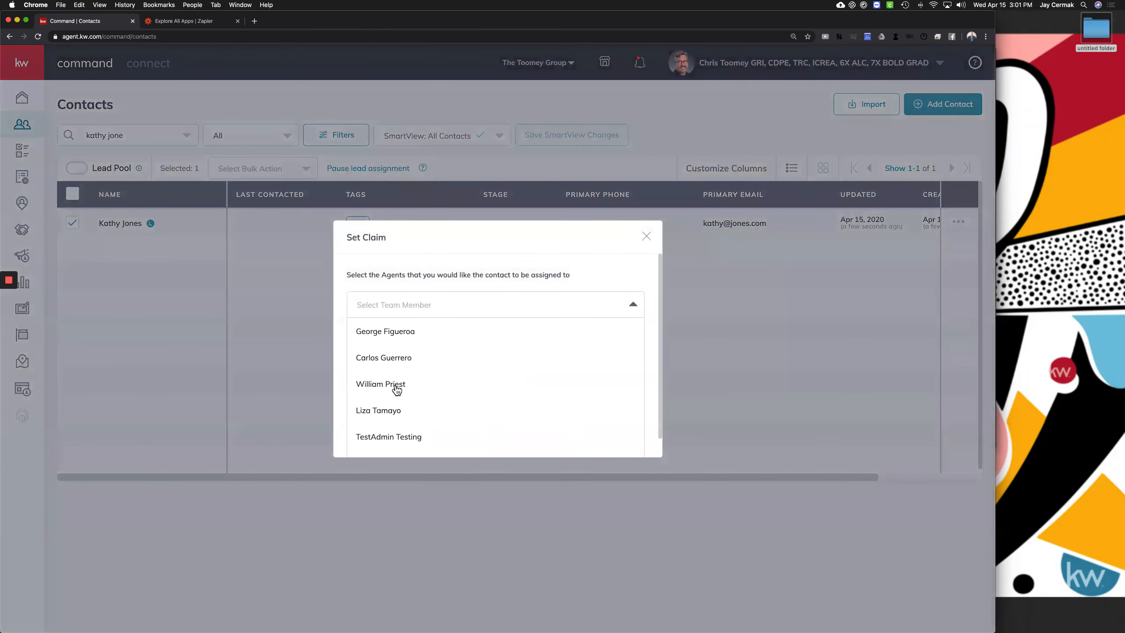
scroll(395, 441, down, 1)
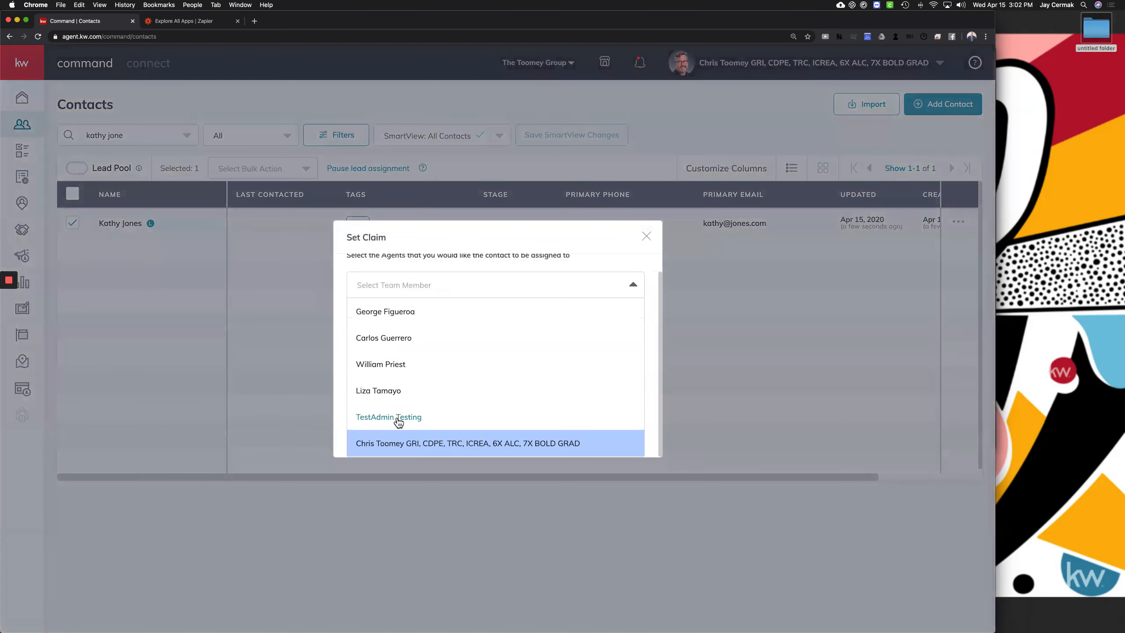
click(397, 416)
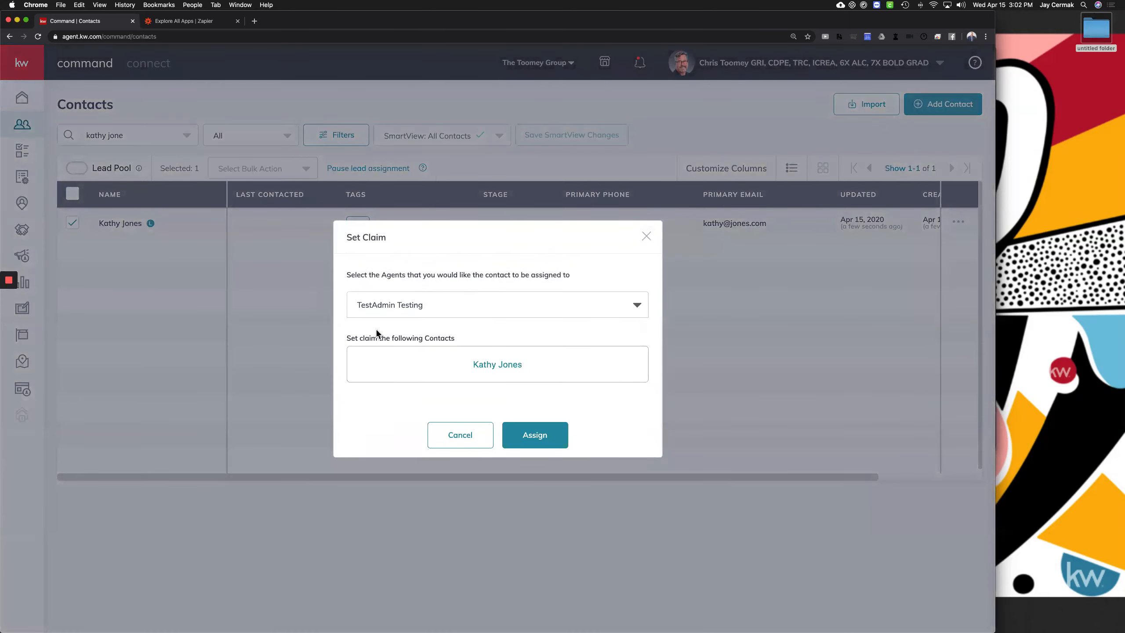
click(534, 438)
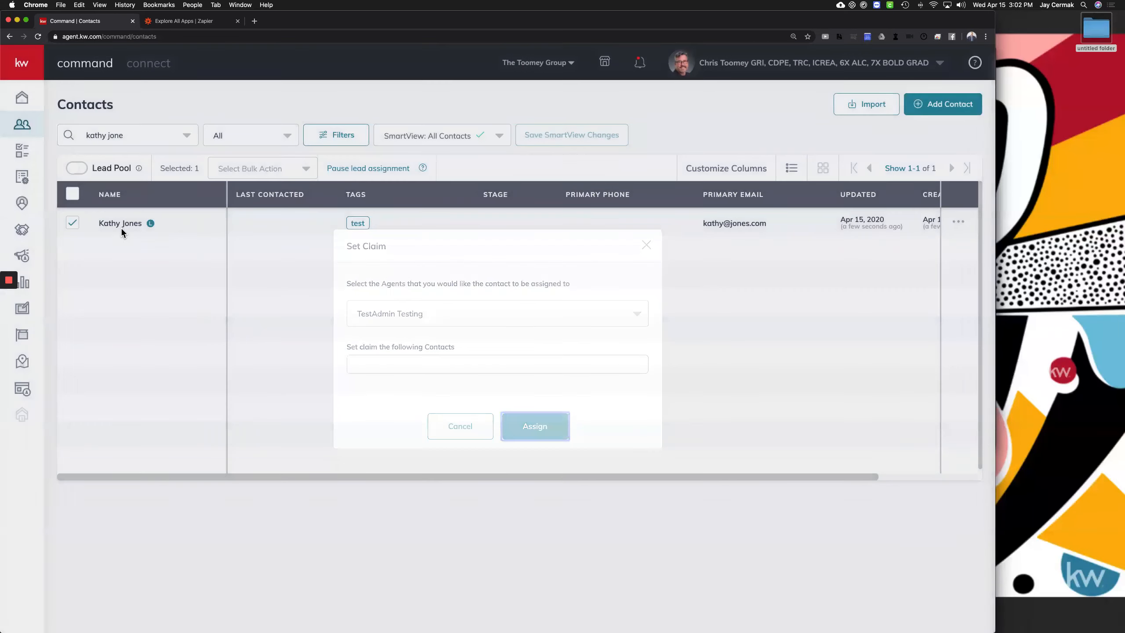
Bring up Chrome's main menu
click(986, 38)
click(986, 37)
click(986, 38)
Open an incognito window, load agent.kw.com, and sign in with the saved test admin login
click(882, 78)
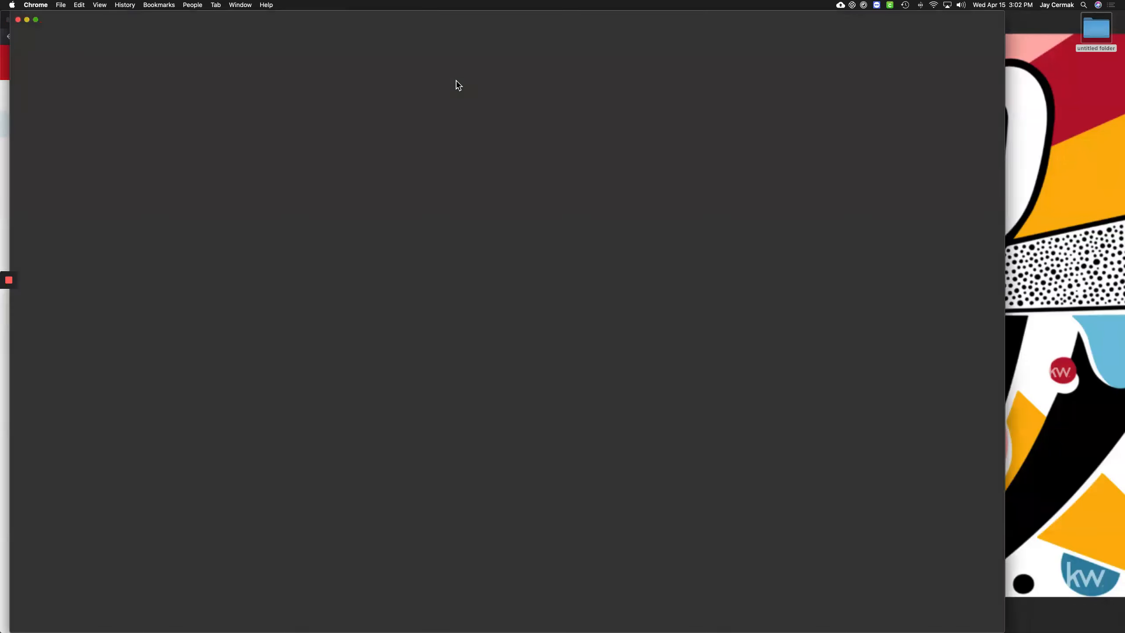
text(agent.kw.com)
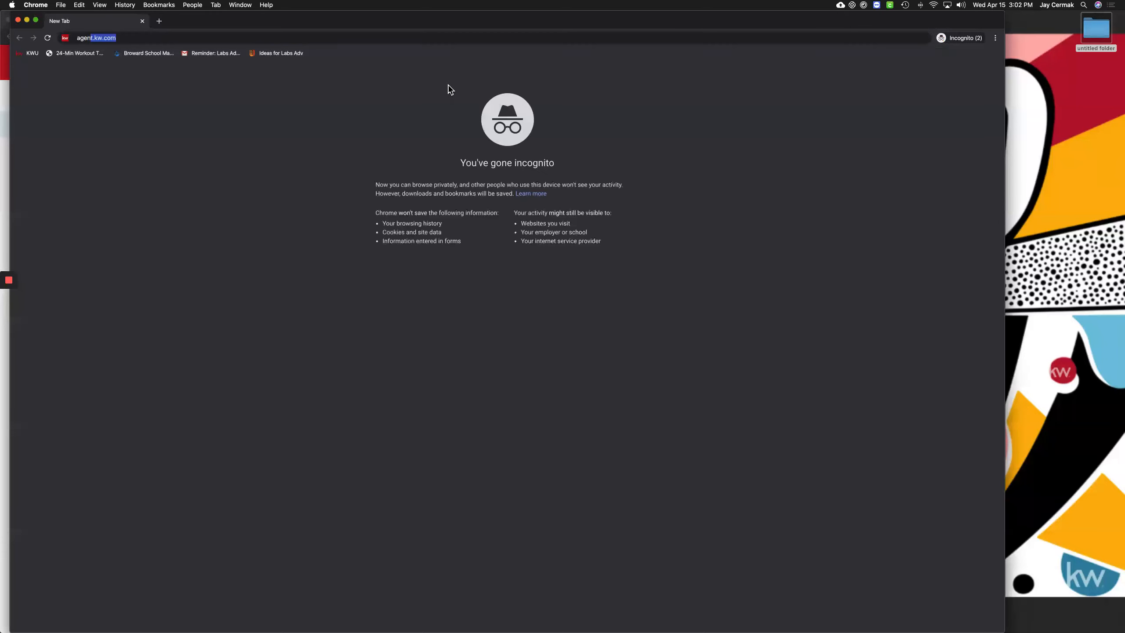
key(Return)
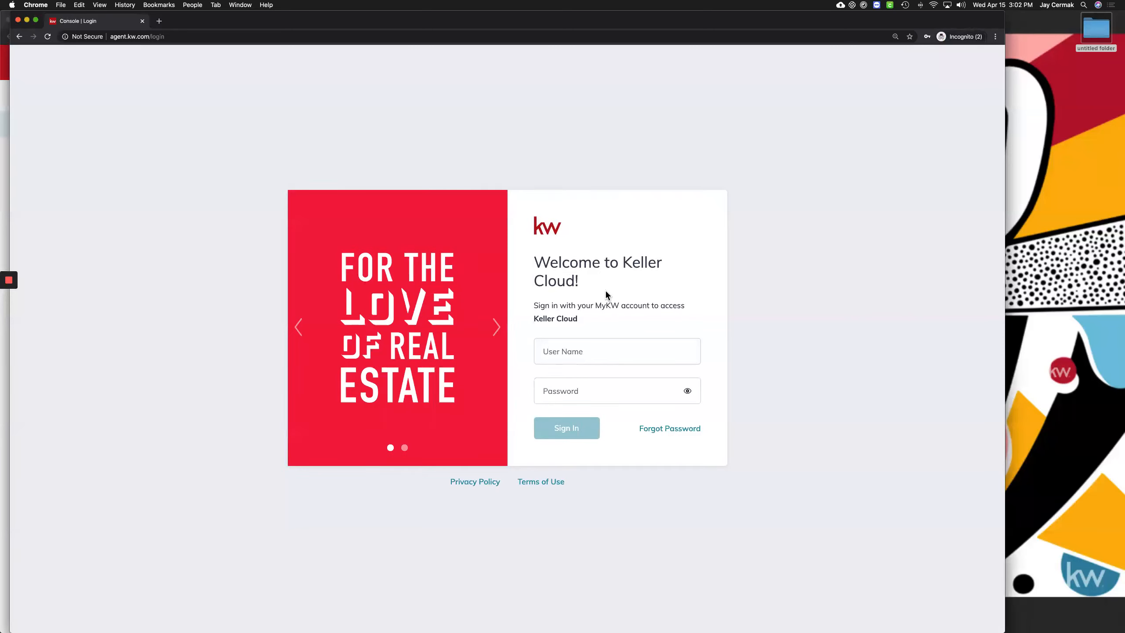
click(575, 345)
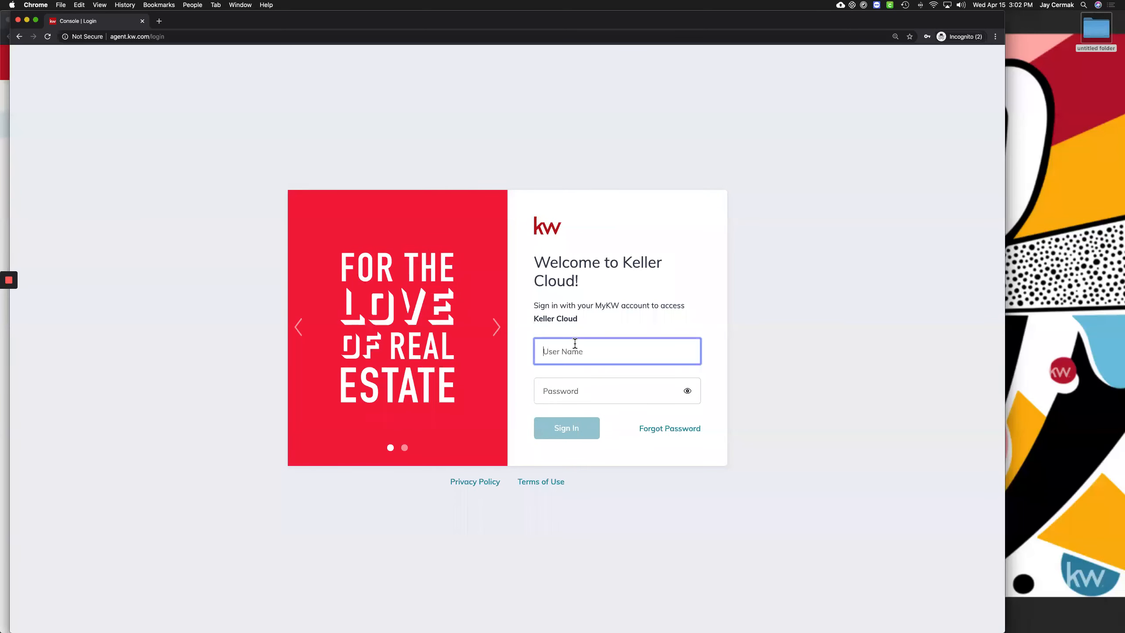
text(test)
double_click(575, 343)
scroll(605, 226, down, 3)
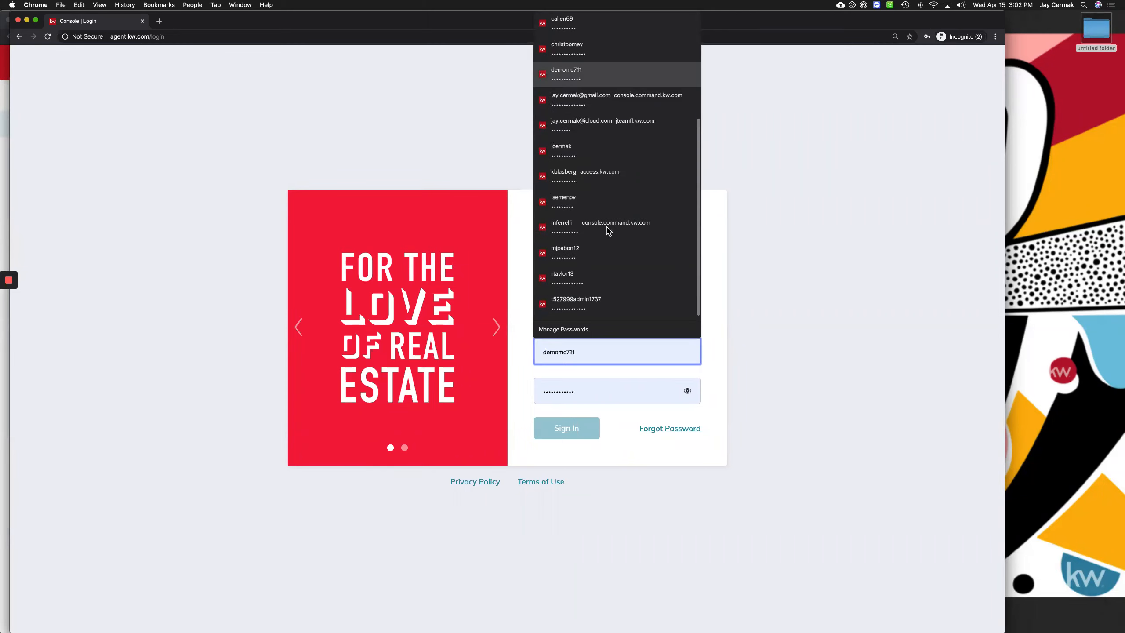
click(588, 303)
click(579, 437)
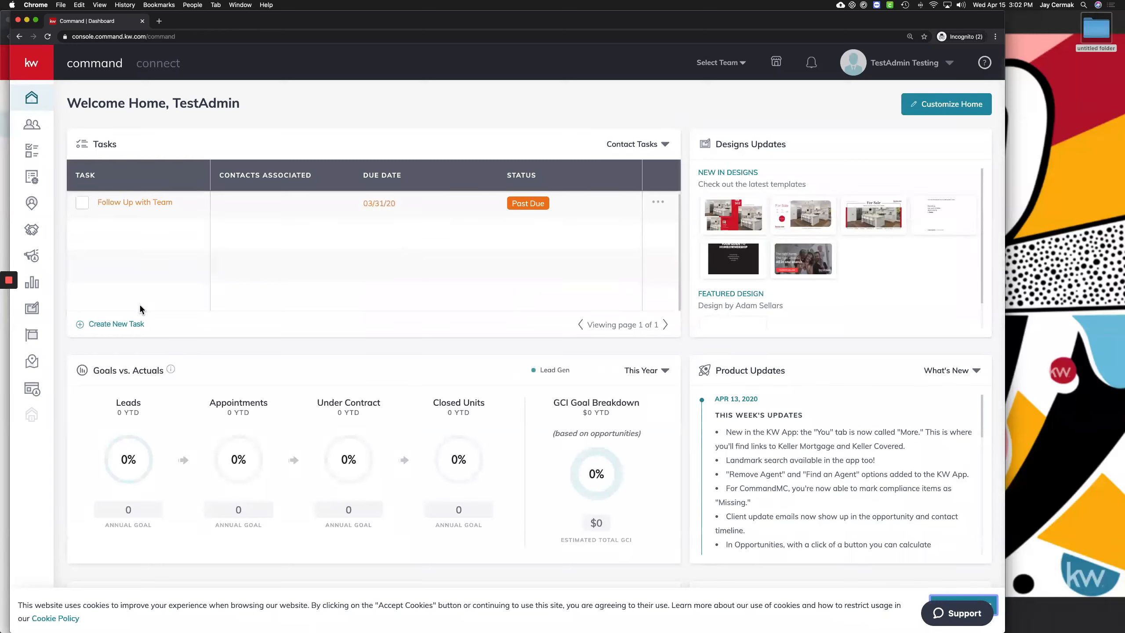
Go to Contacts, dismiss the cookie notice, and open the claimed contact's detail page
click(38, 131)
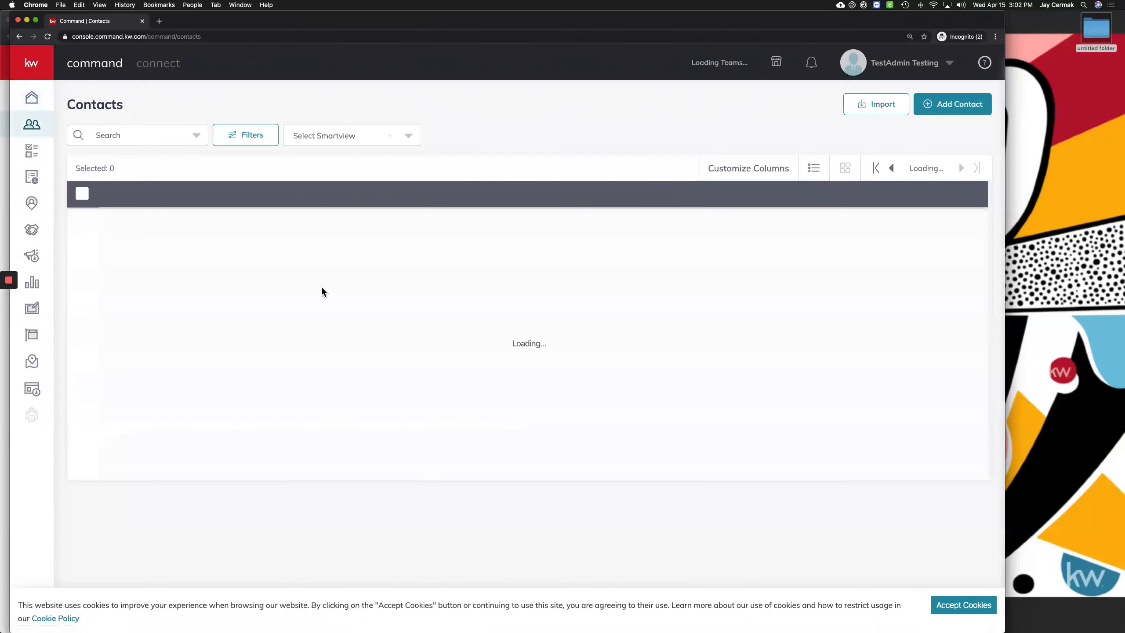
click(952, 609)
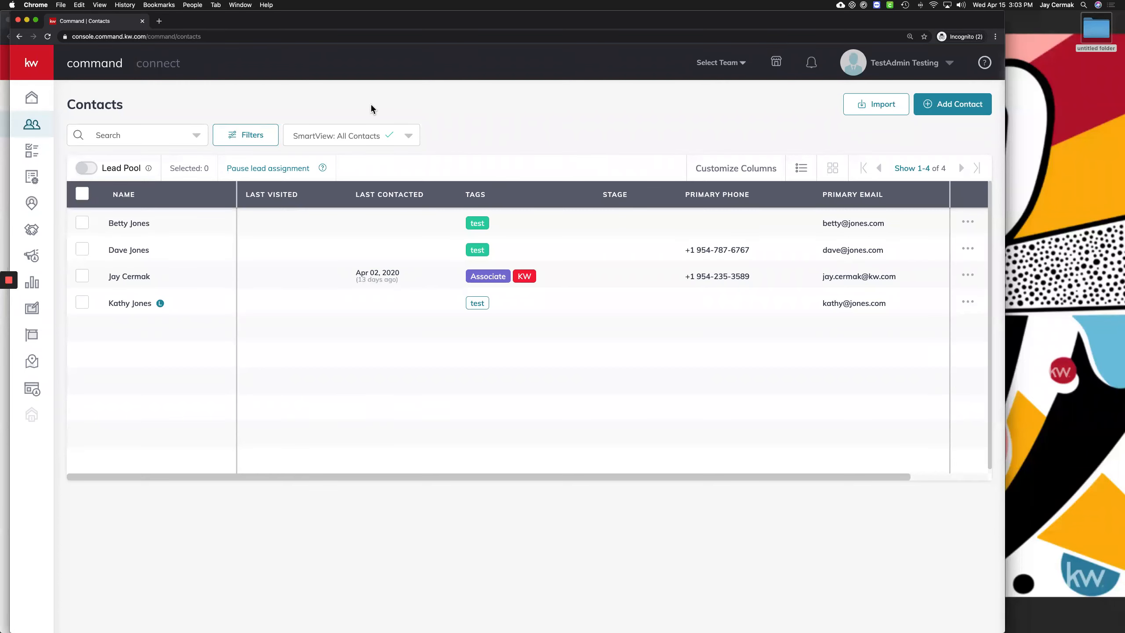
key(ctrl+Up)
key(ctrl+Up)
click(138, 305)
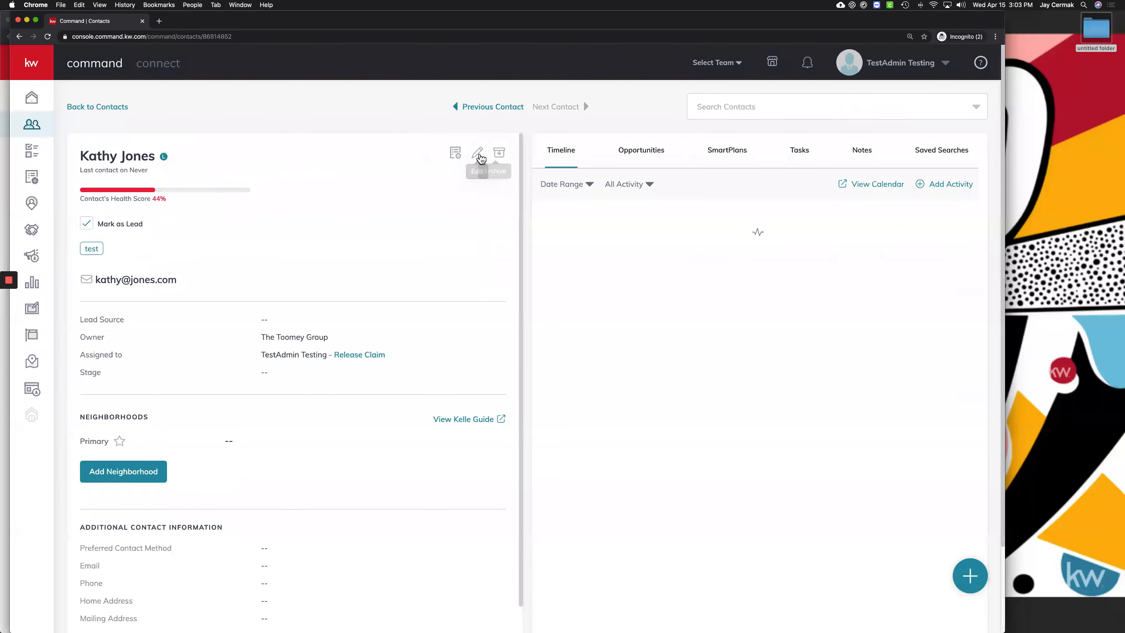
Open and cancel the contact's Edit form, then check the empty Notifications panel
click(477, 153)
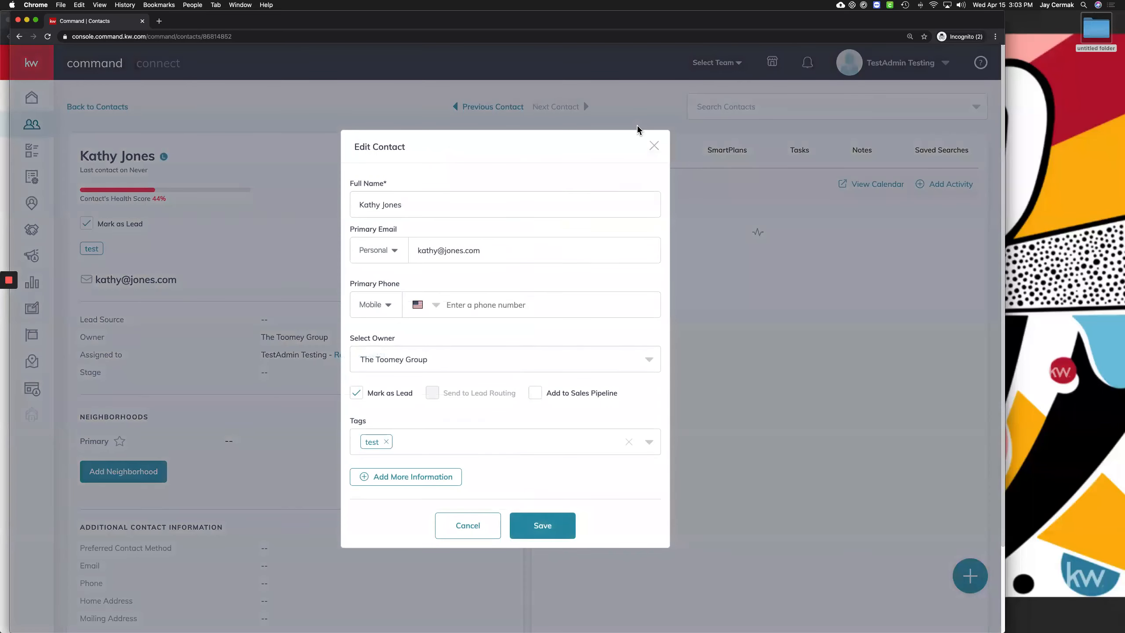
click(655, 147)
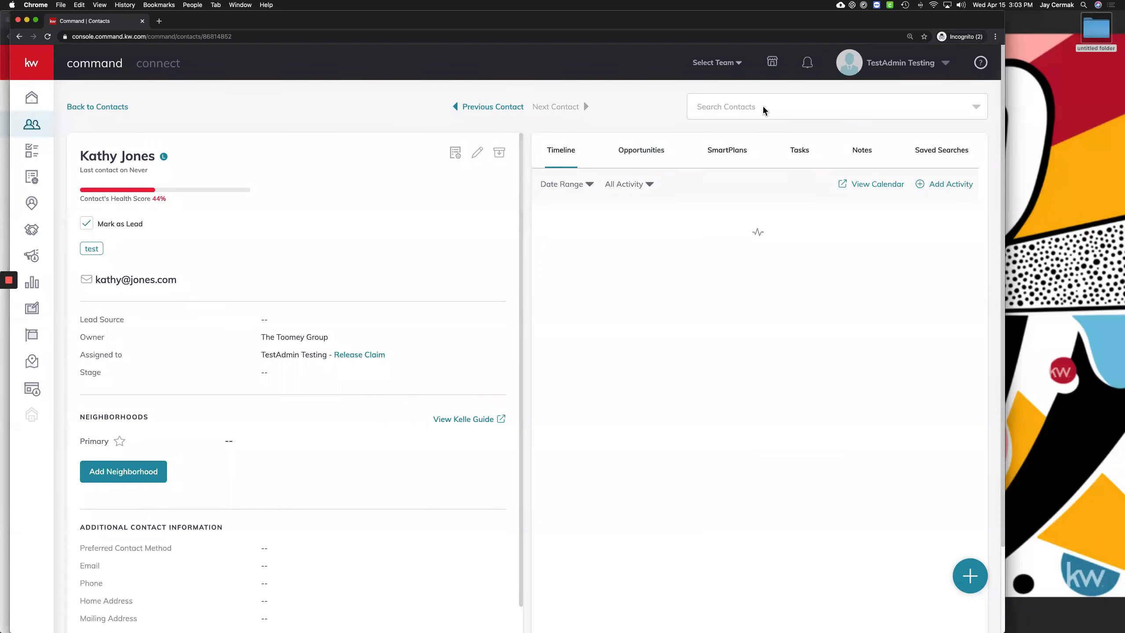
click(807, 68)
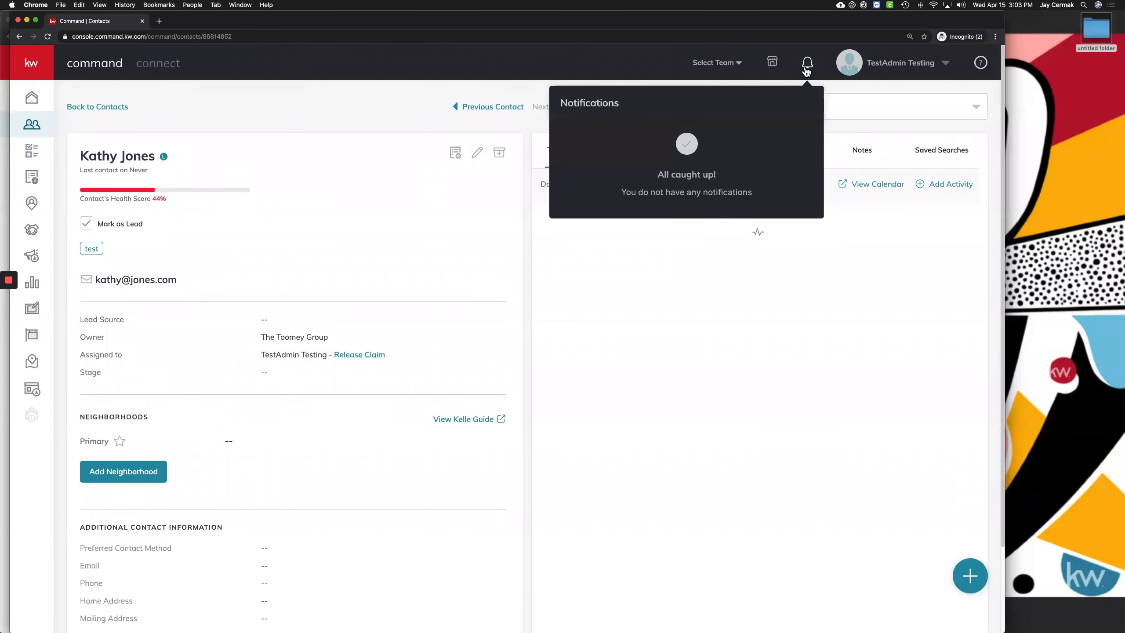
click(533, 377)
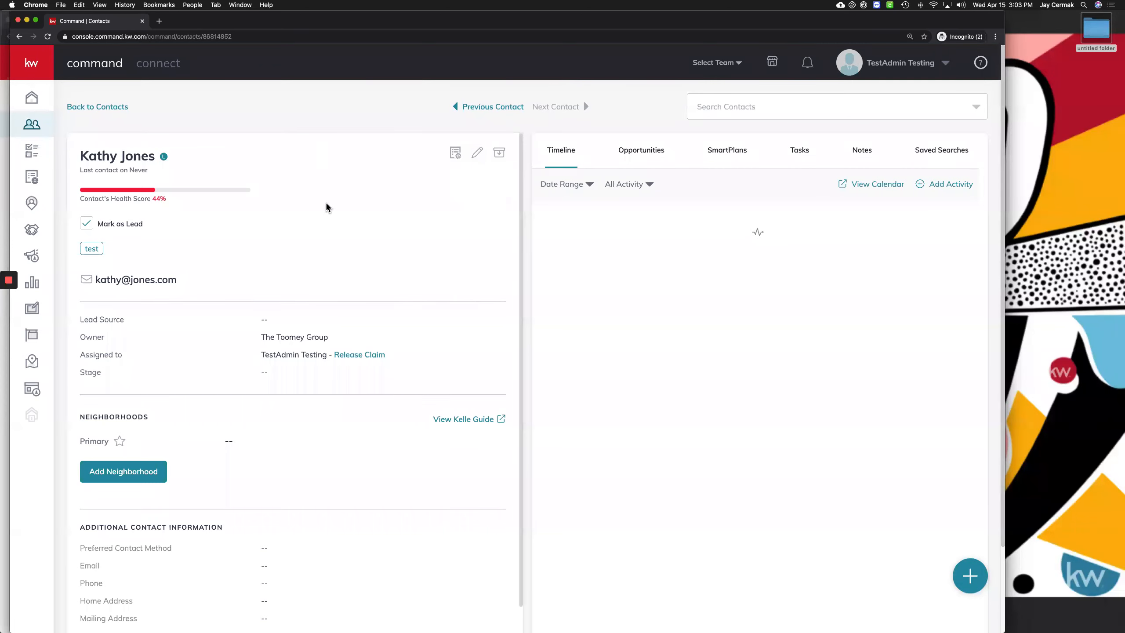
key(ctrl+Up)
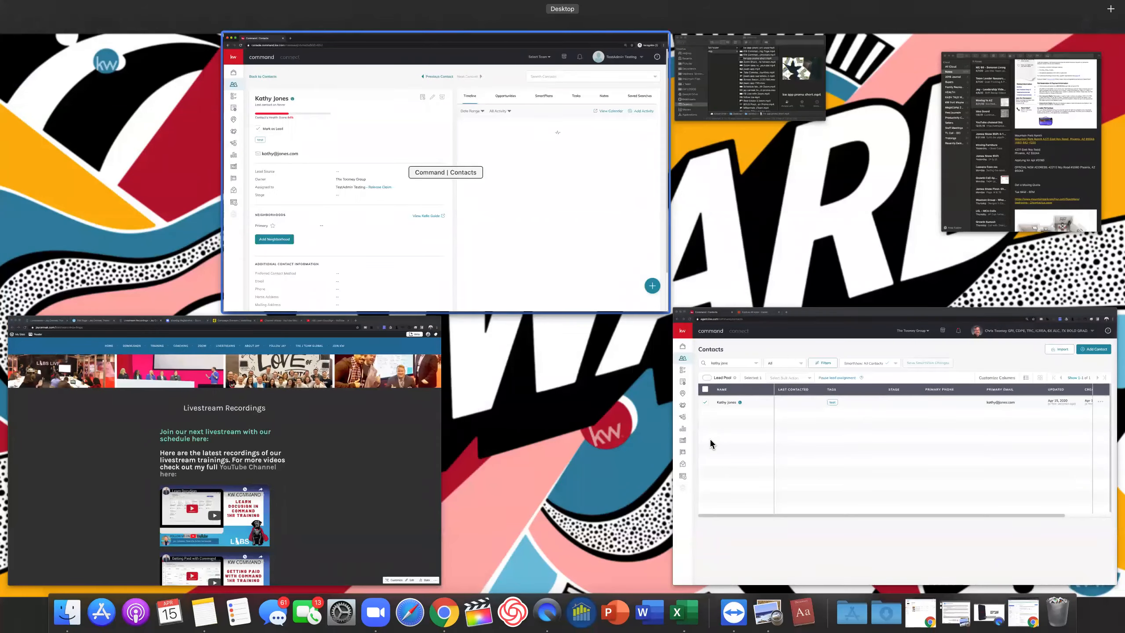
In the team window, clear the search, select the second contact, and choose Share Contacts
click(719, 381)
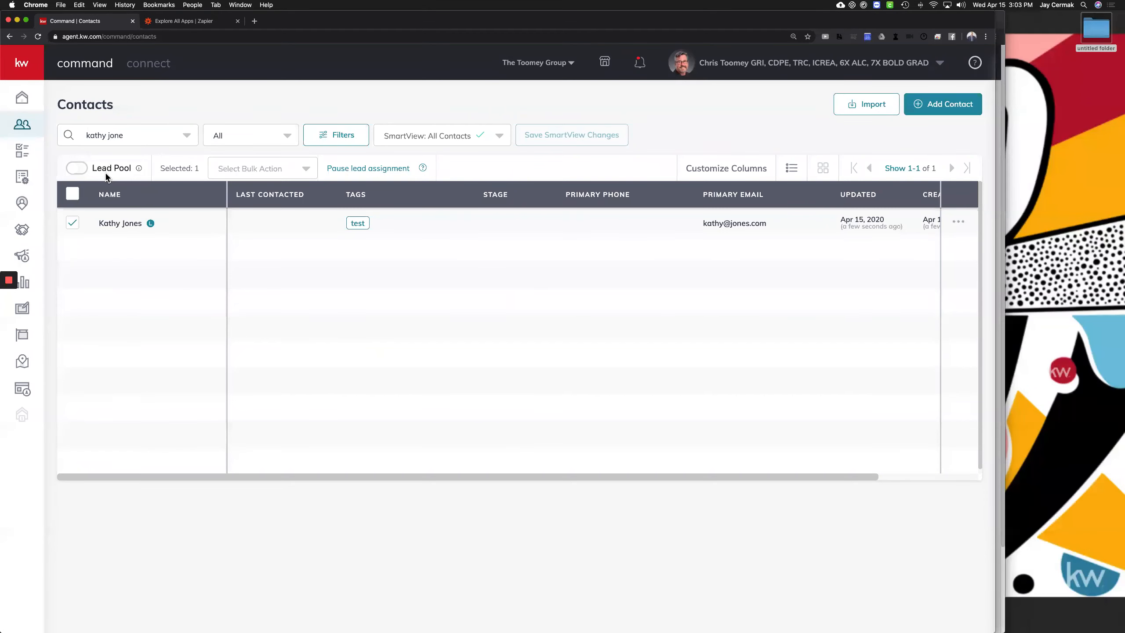
click(74, 226)
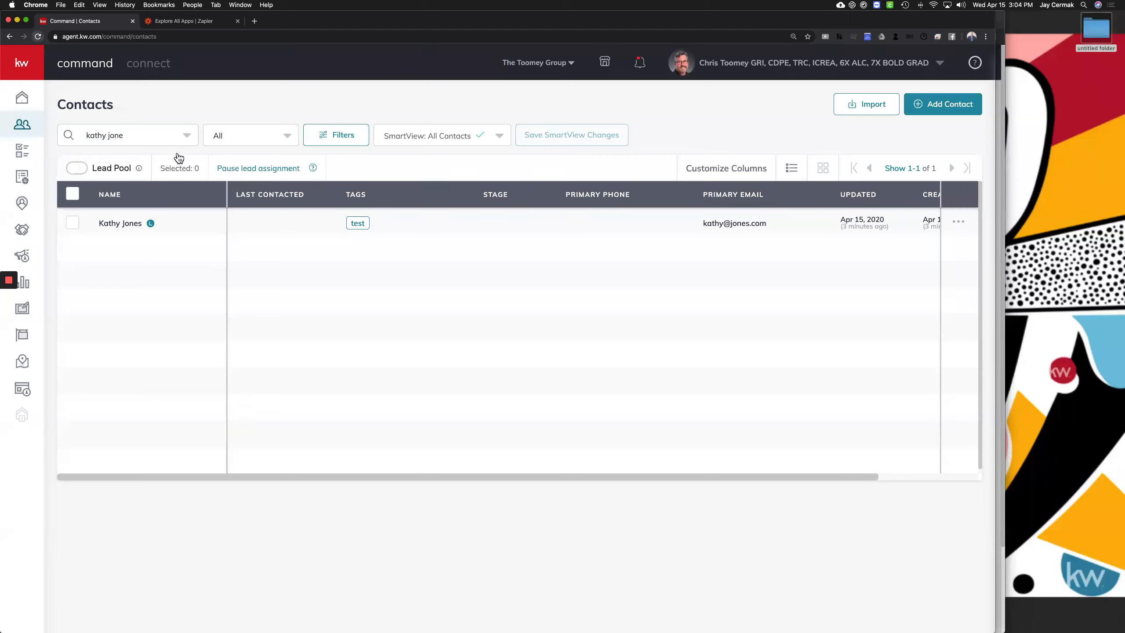
key(super+r)
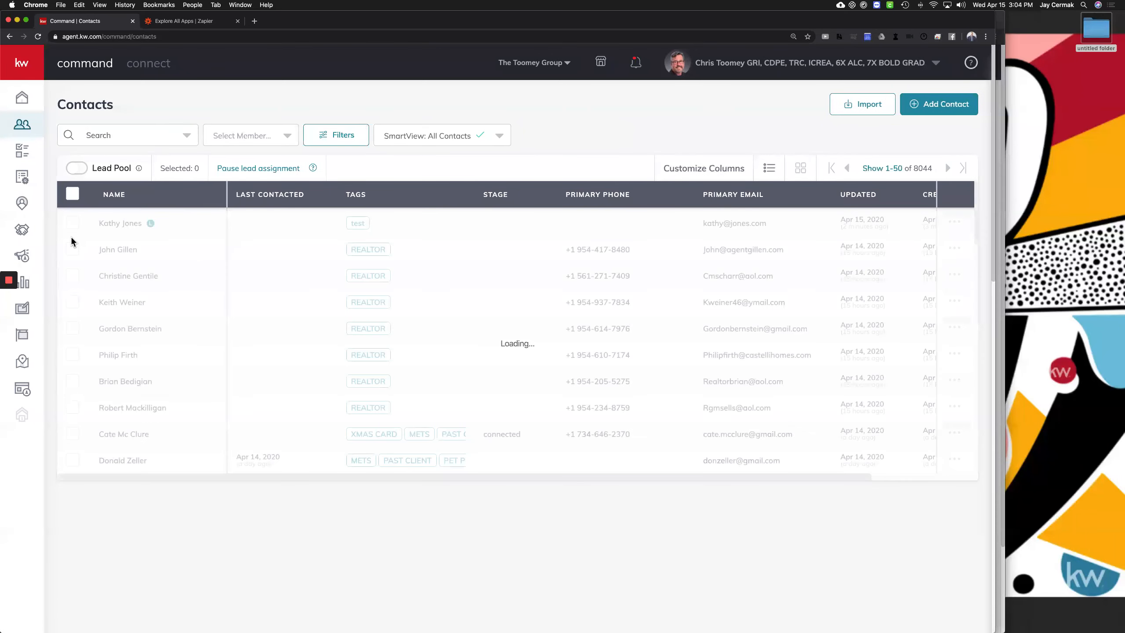
click(73, 251)
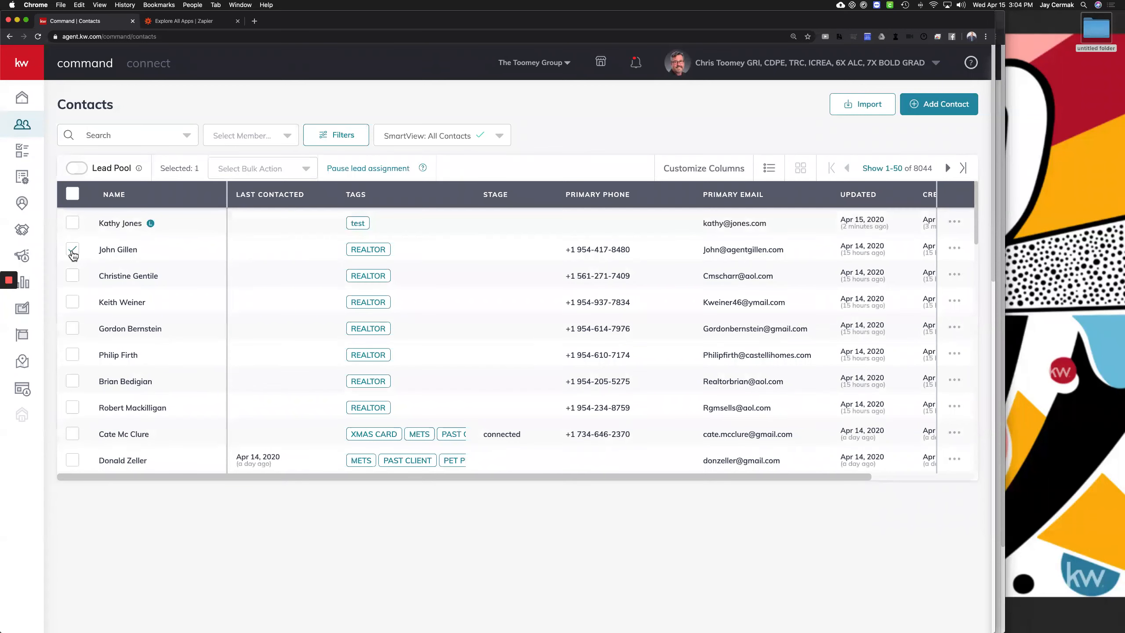
click(285, 168)
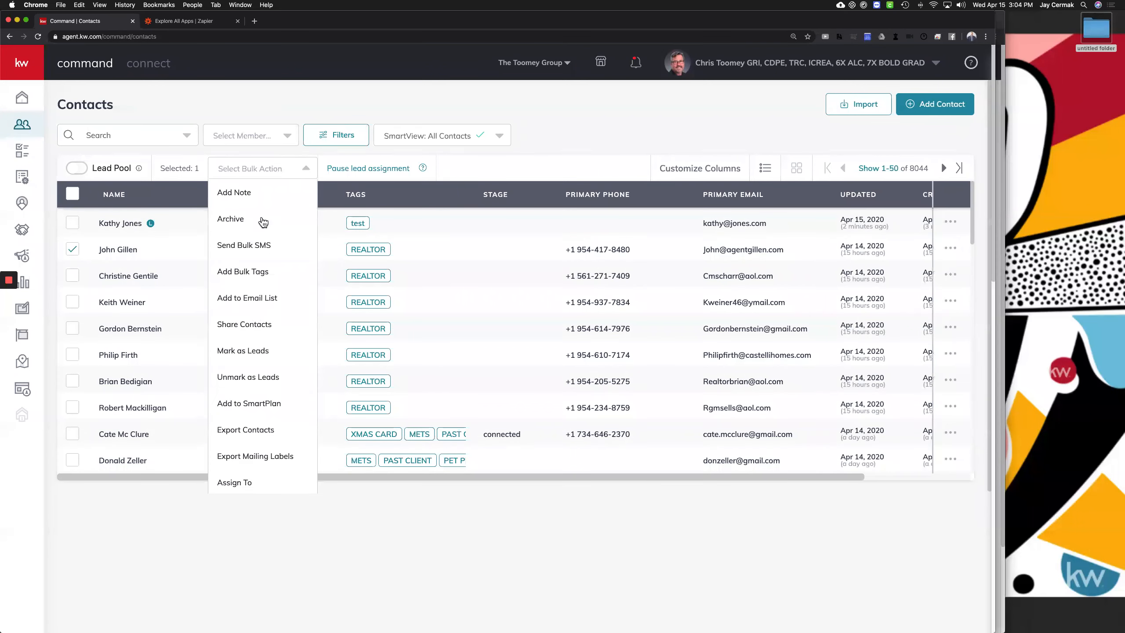
click(243, 324)
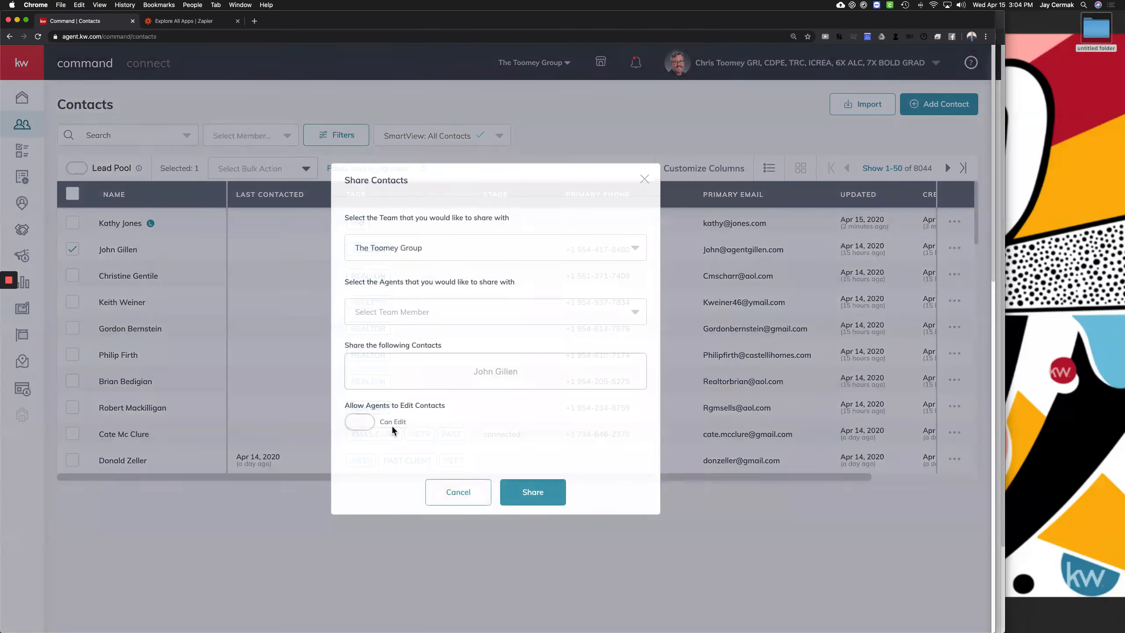
Share the second contact with the test admin agent, leaving Can Edit turned off
double_click(392, 426)
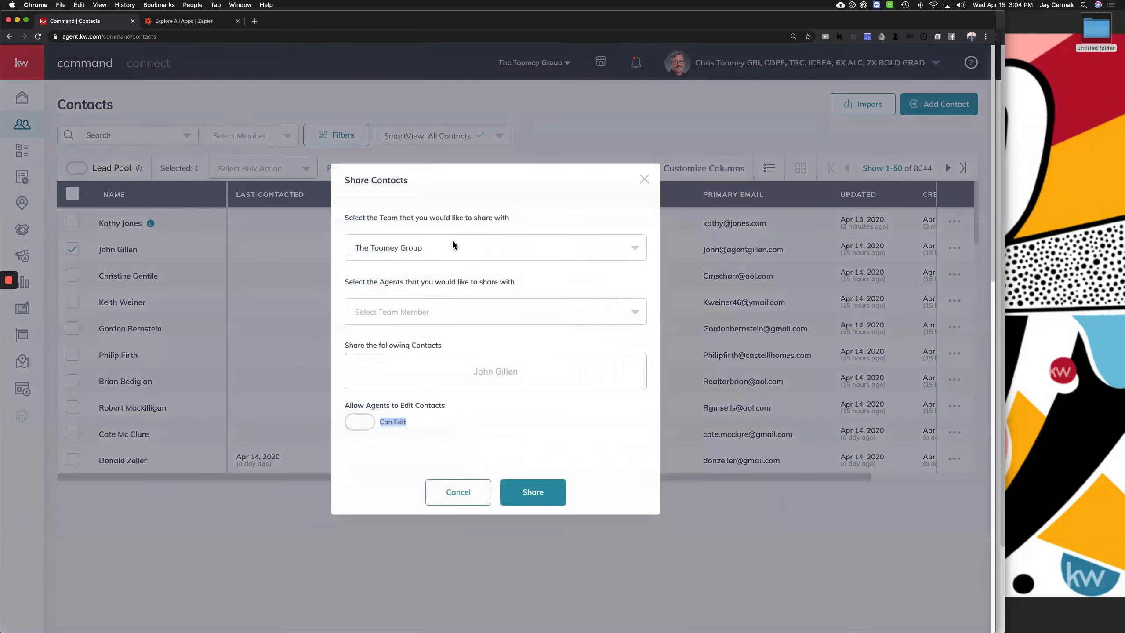
click(404, 311)
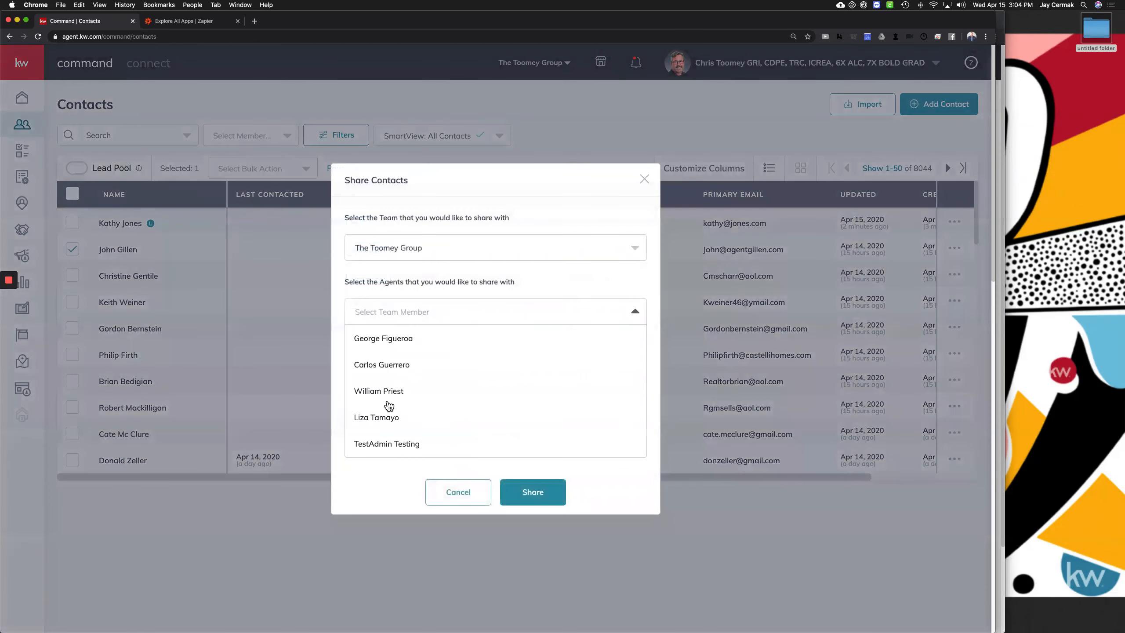
scroll(376, 440, down, 5)
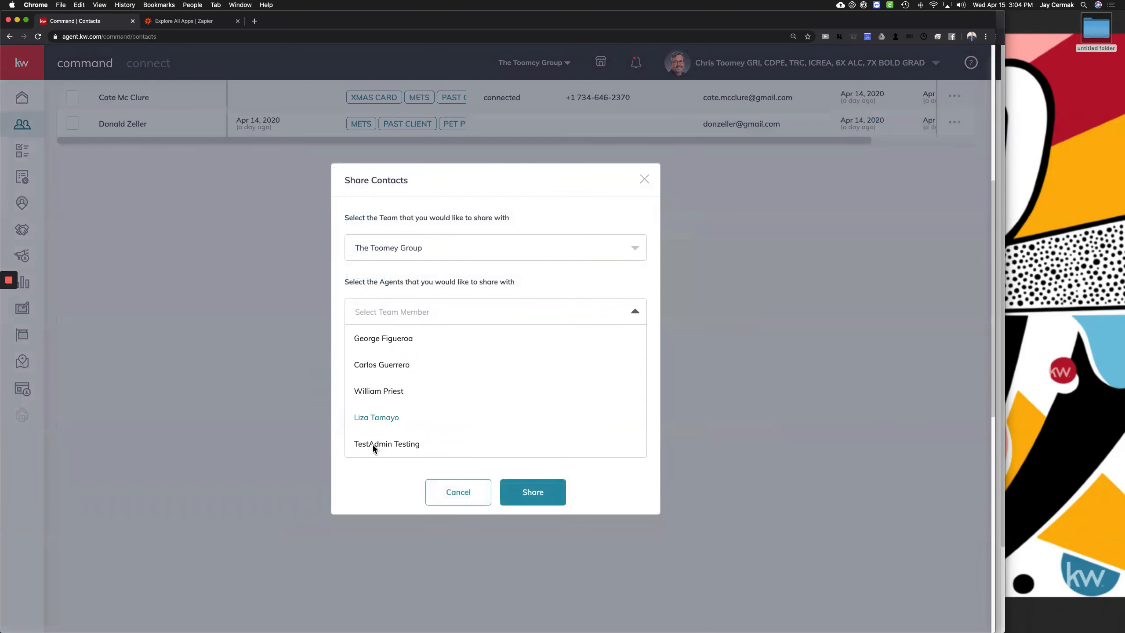
click(373, 444)
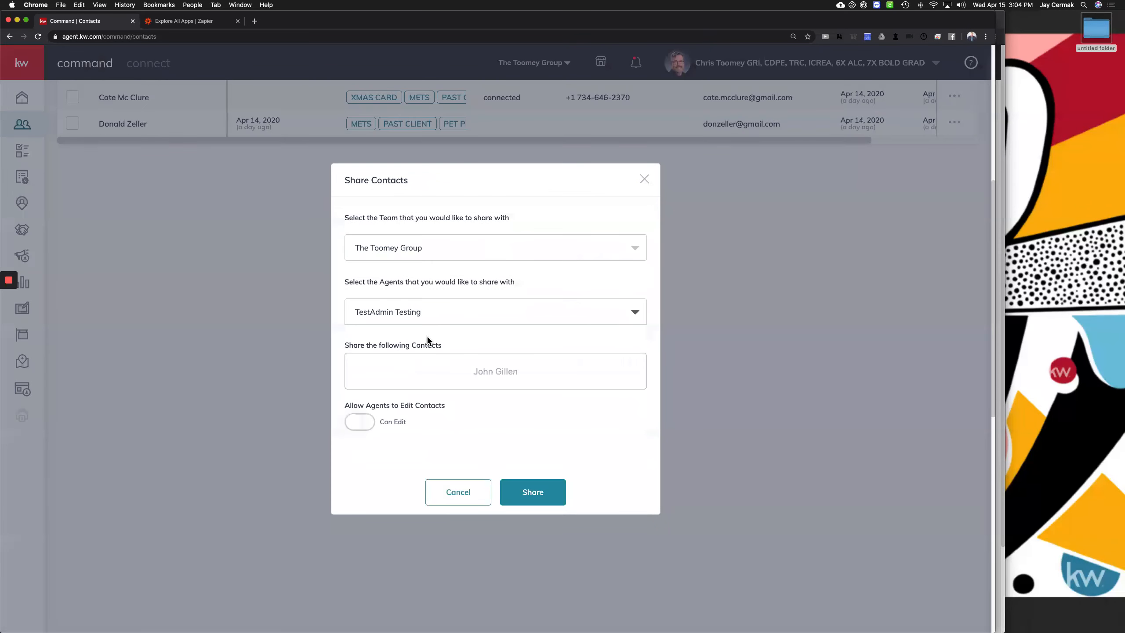
click(366, 424)
click(368, 425)
click(540, 489)
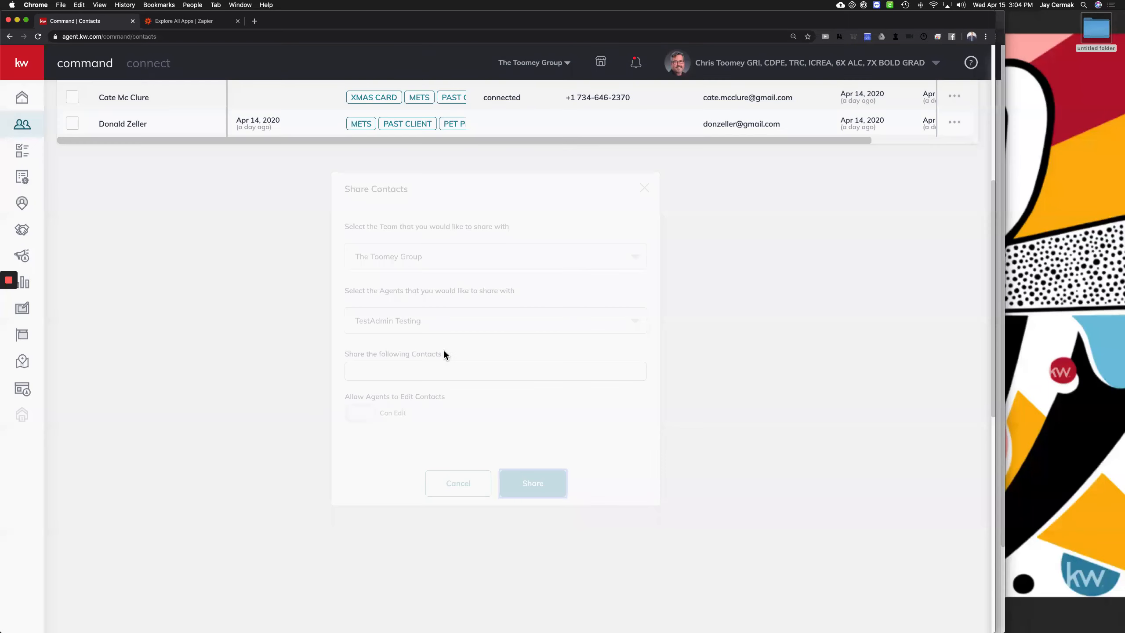
key(ctrl+Up)
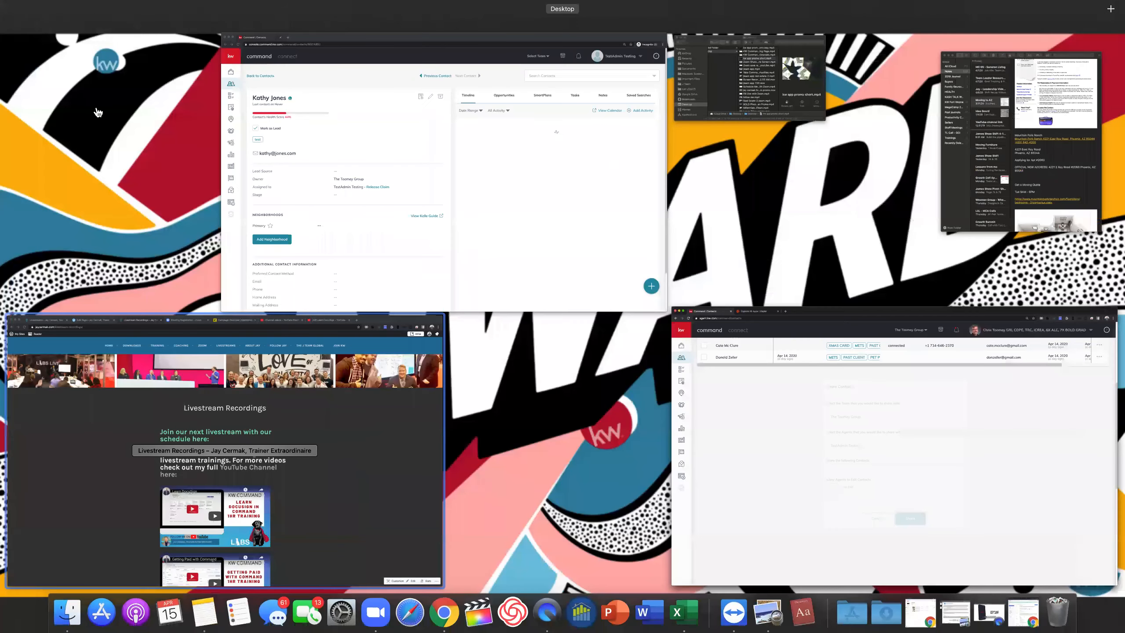
Reload the test admin's list with Show Shared Contacts enabled, sort by Last Visited, then switch windows
click(258, 106)
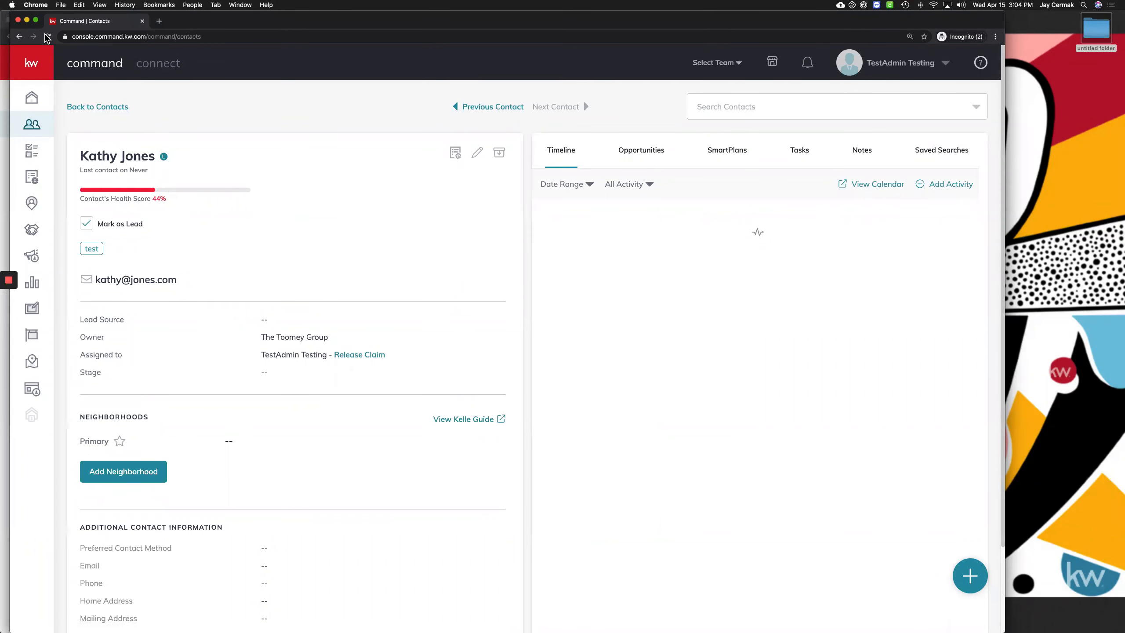
click(48, 37)
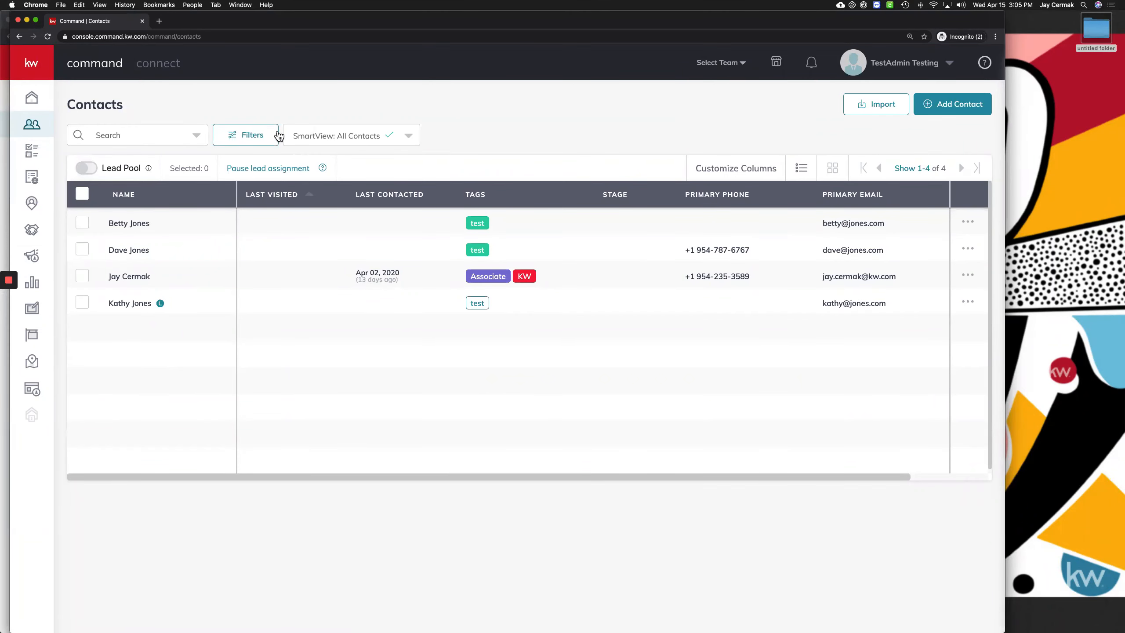
click(264, 136)
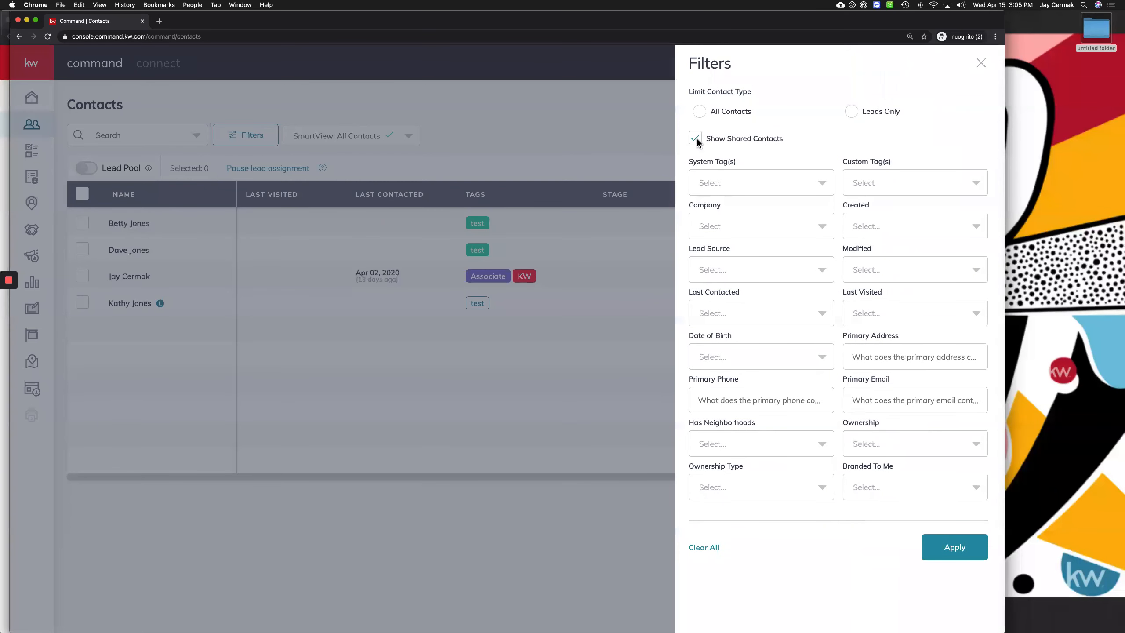
click(956, 550)
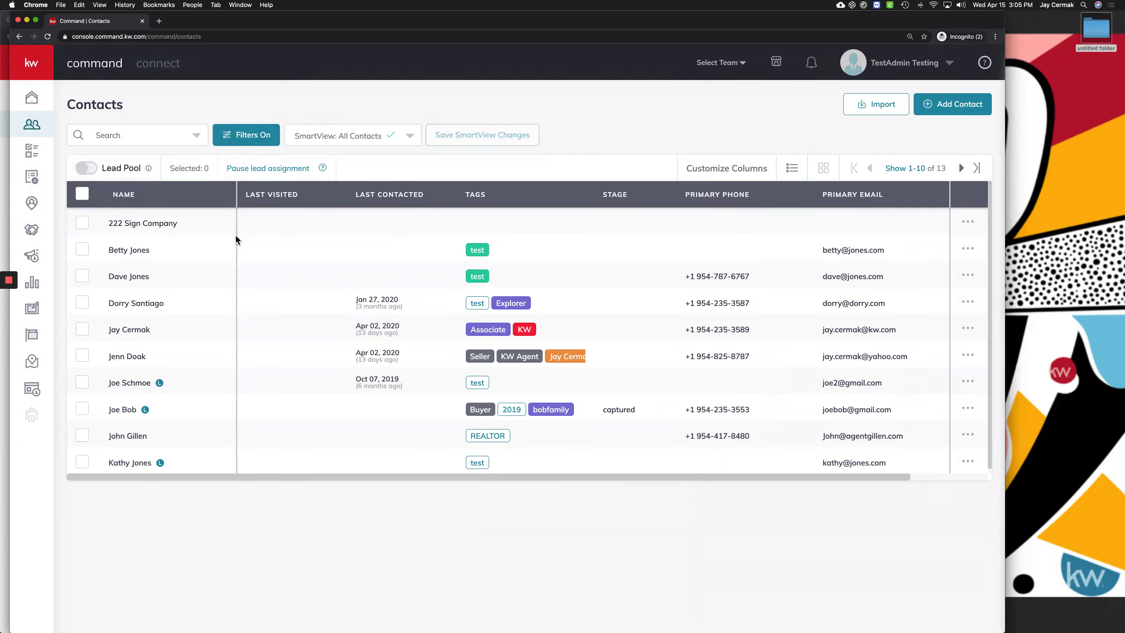
click(264, 200)
key(ctrl+Up)
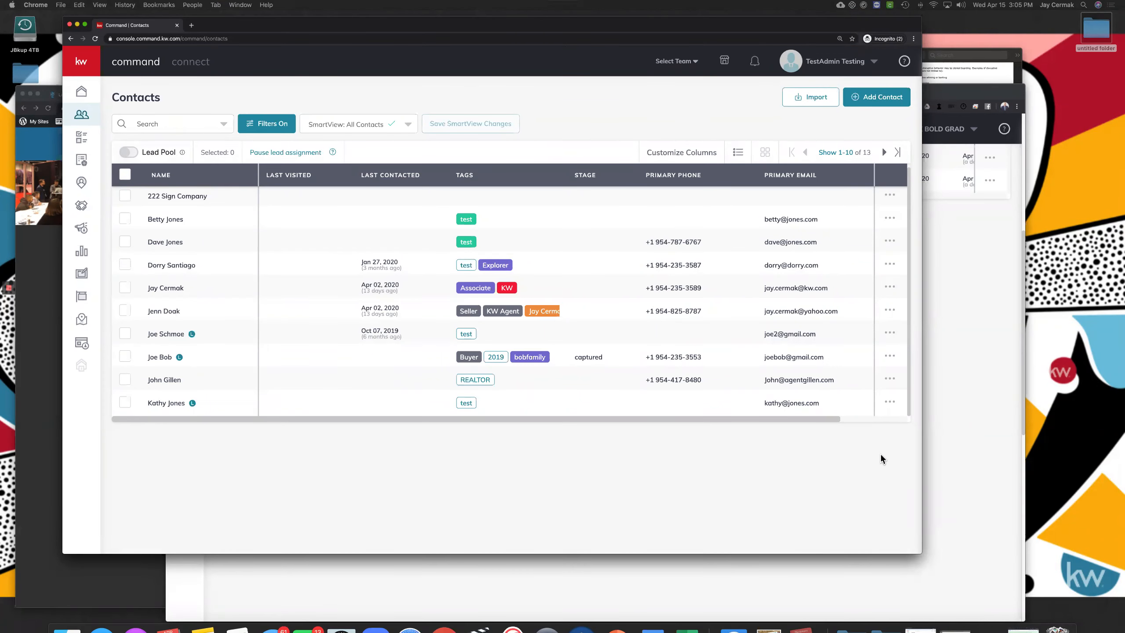
click(404, 224)
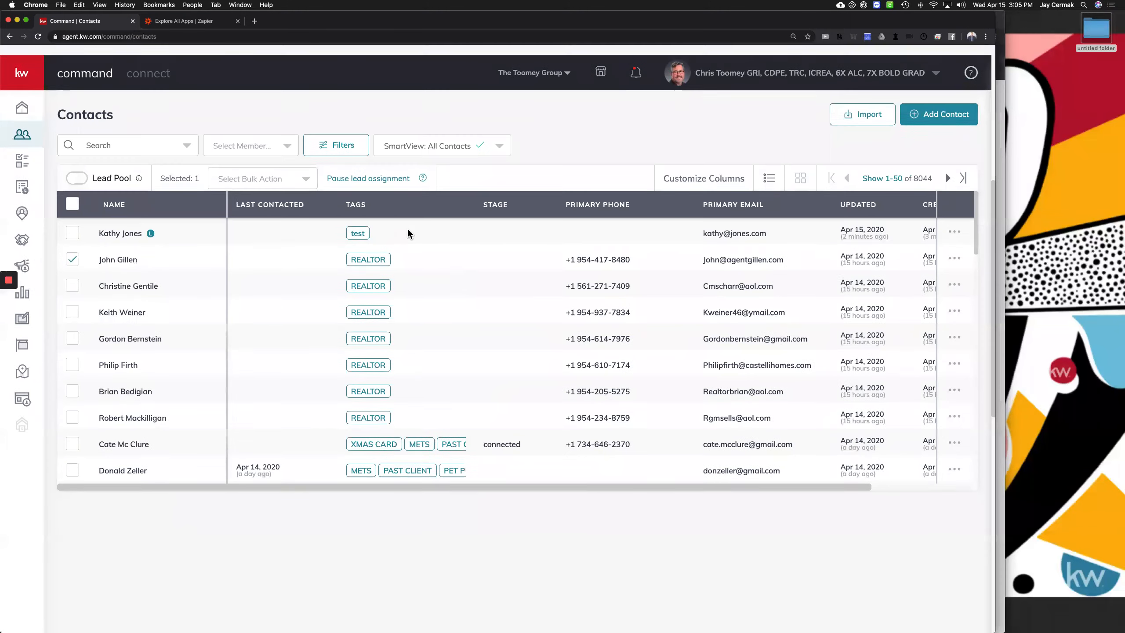
key(ctrl+Up)
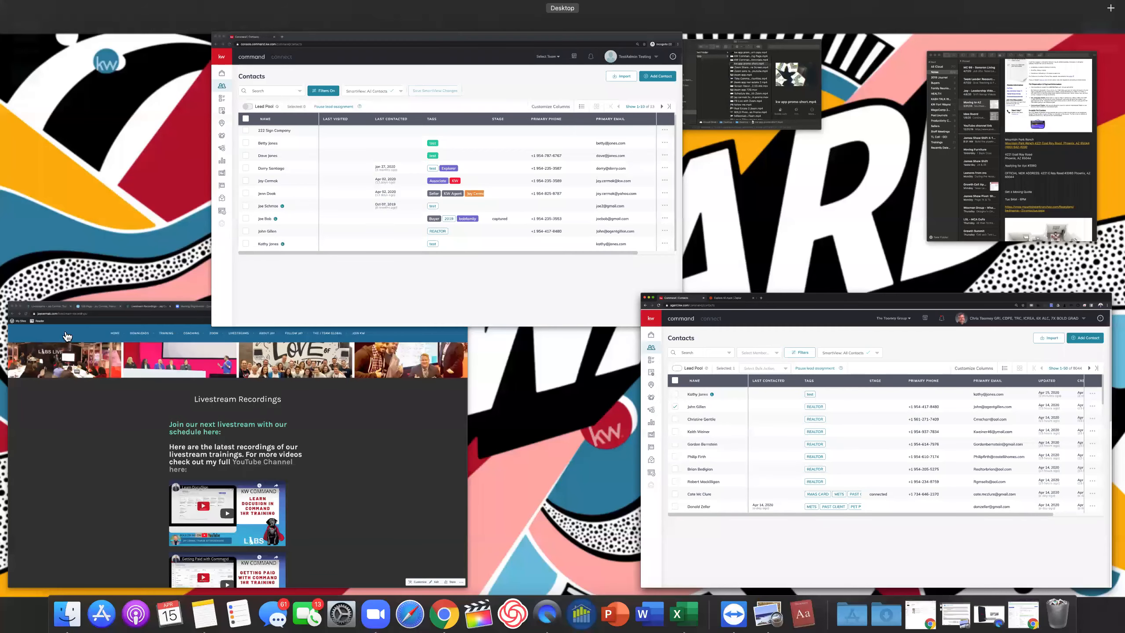
key(ctrl+Up)
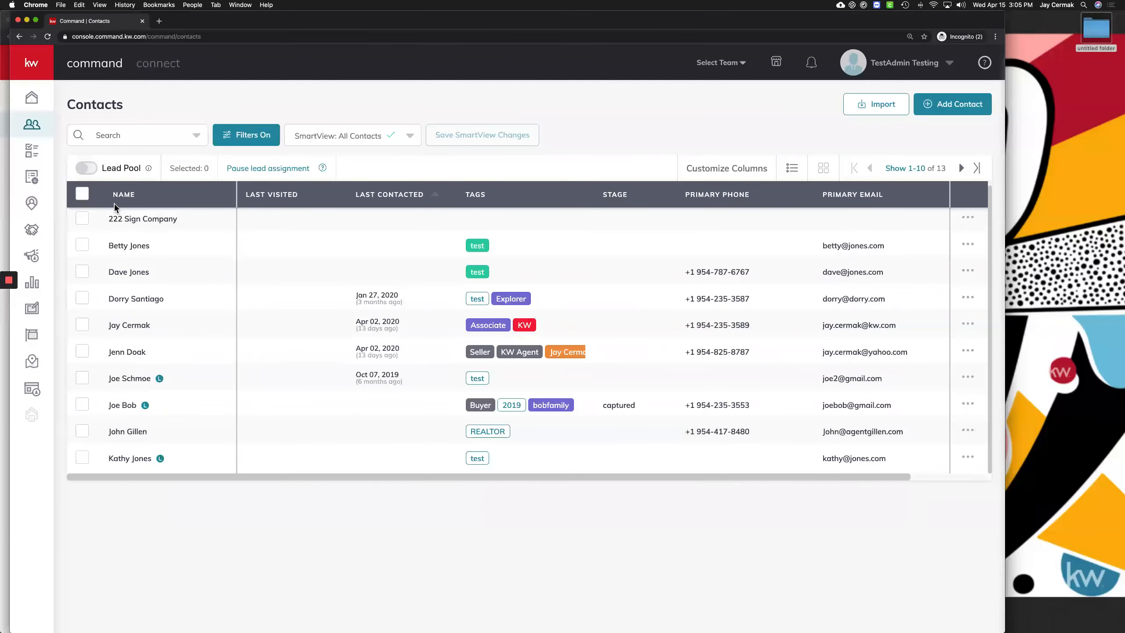
click(126, 433)
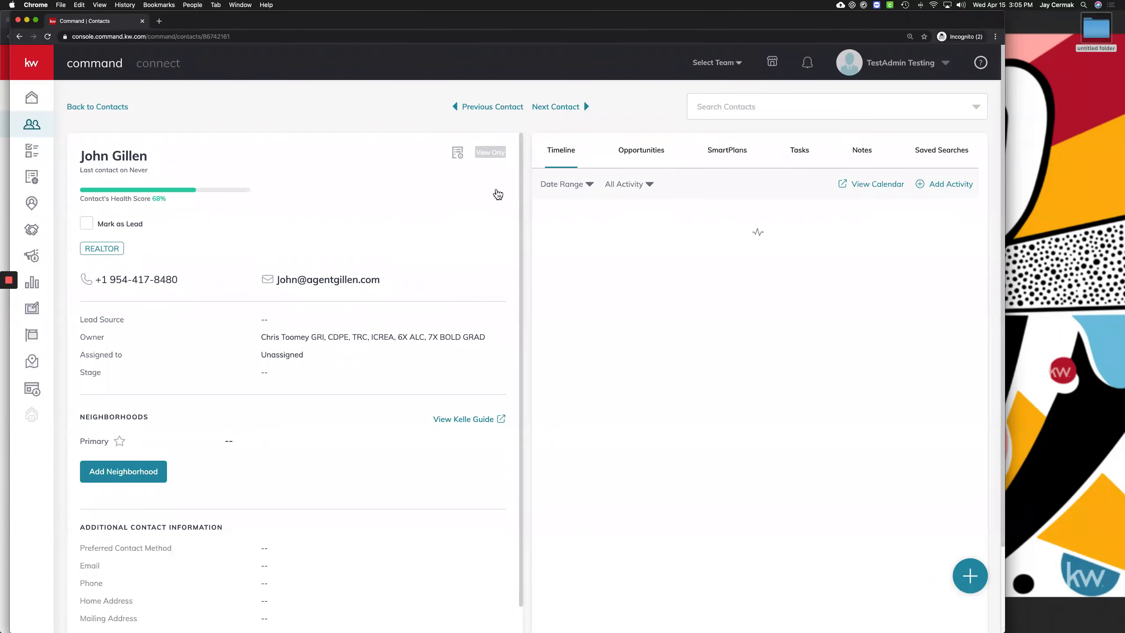
triple_click(491, 151)
click(464, 152)
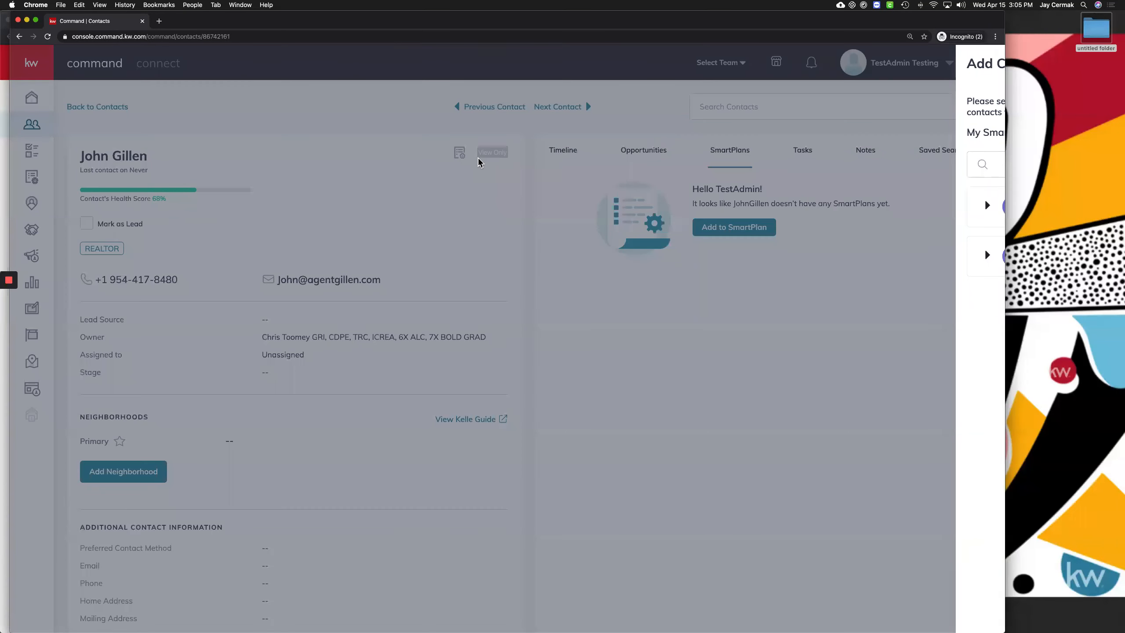
click(479, 159)
triple_click(480, 158)
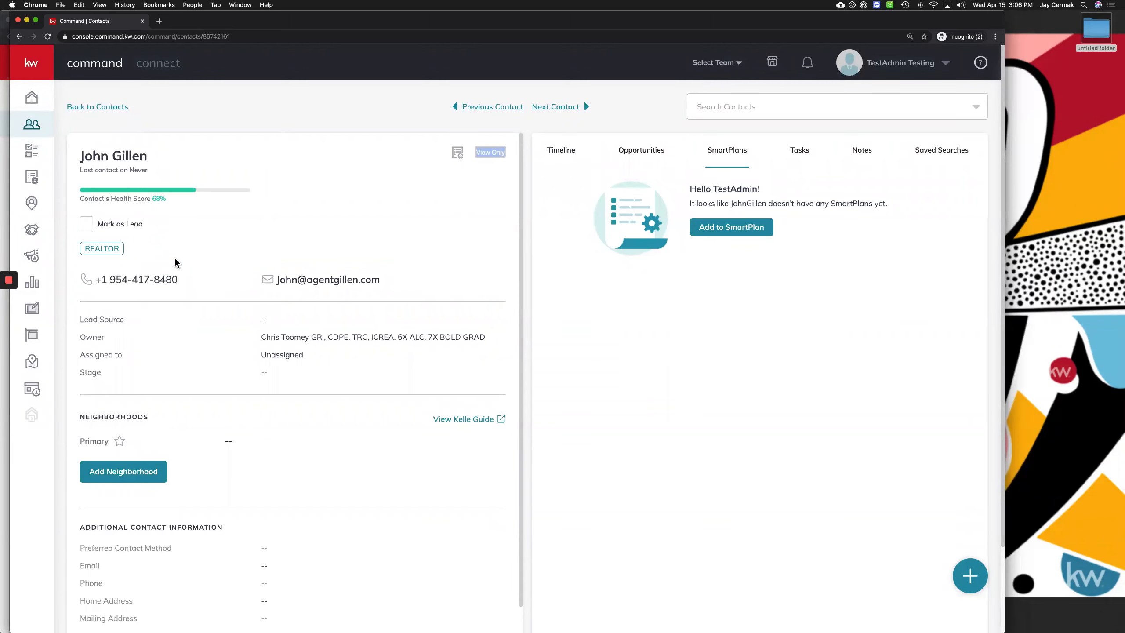
click(175, 282)
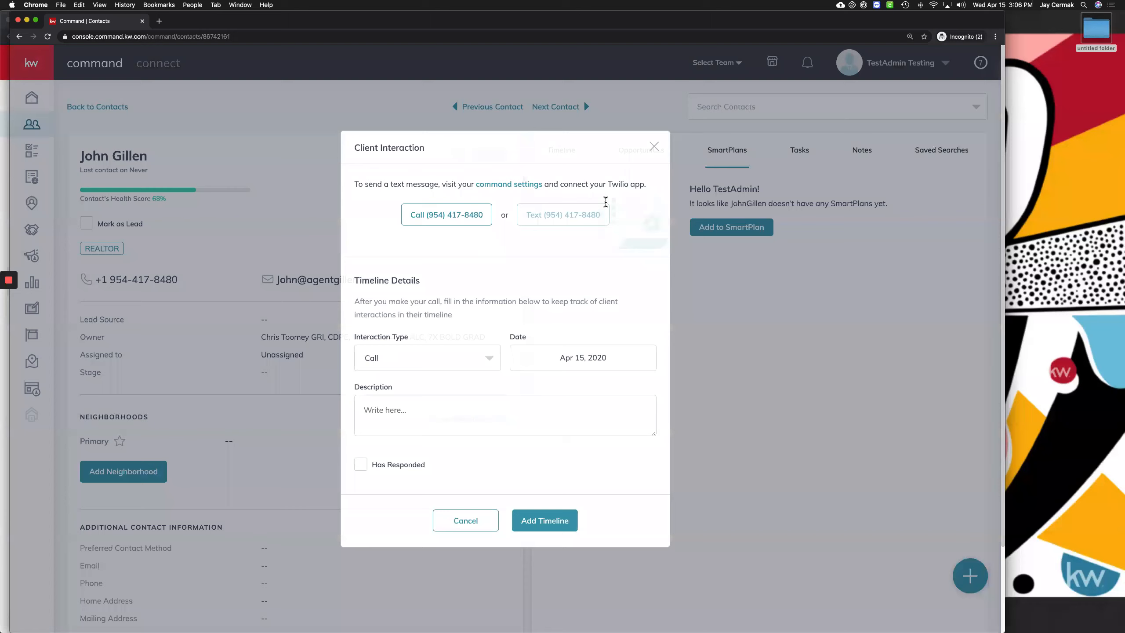
click(248, 407)
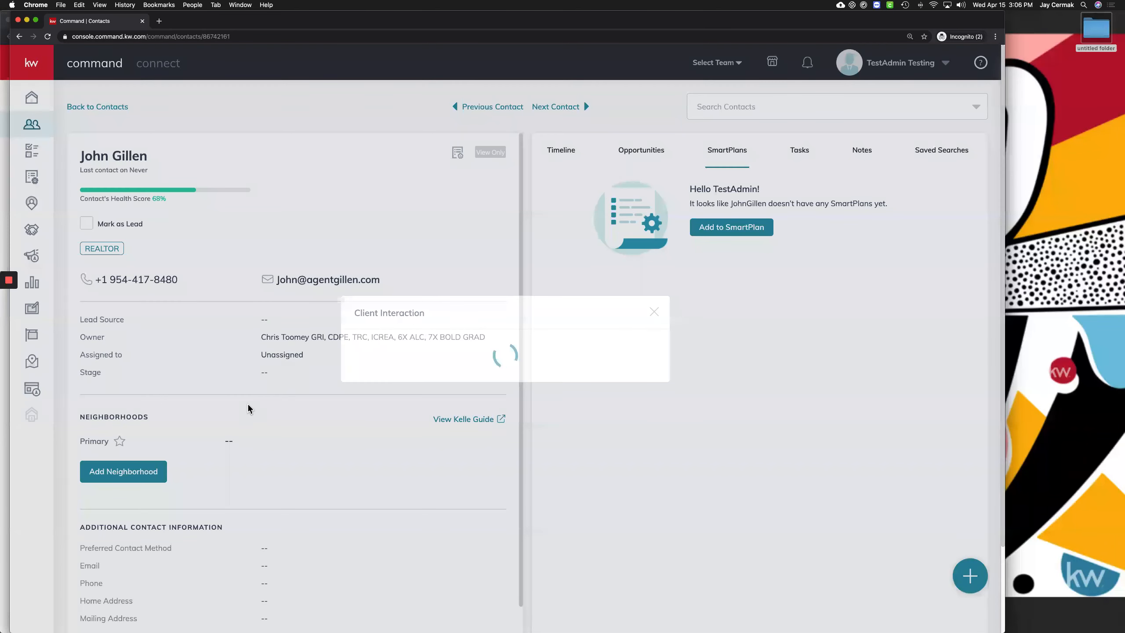
scroll(248, 408, down, 3)
scroll(312, 180, up, 3)
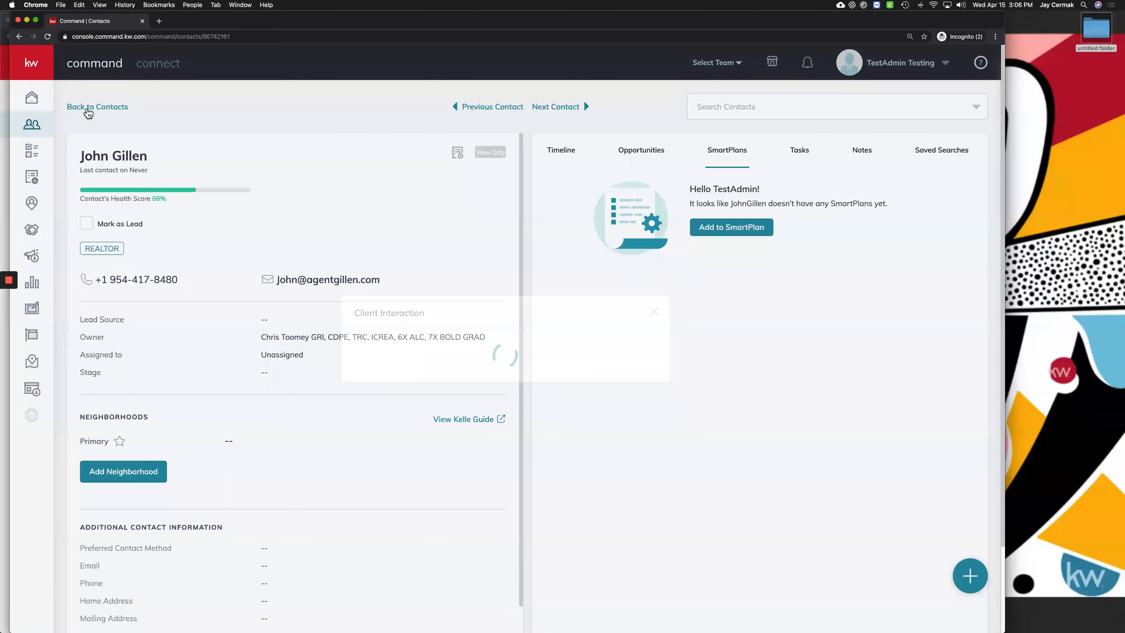
click(88, 107)
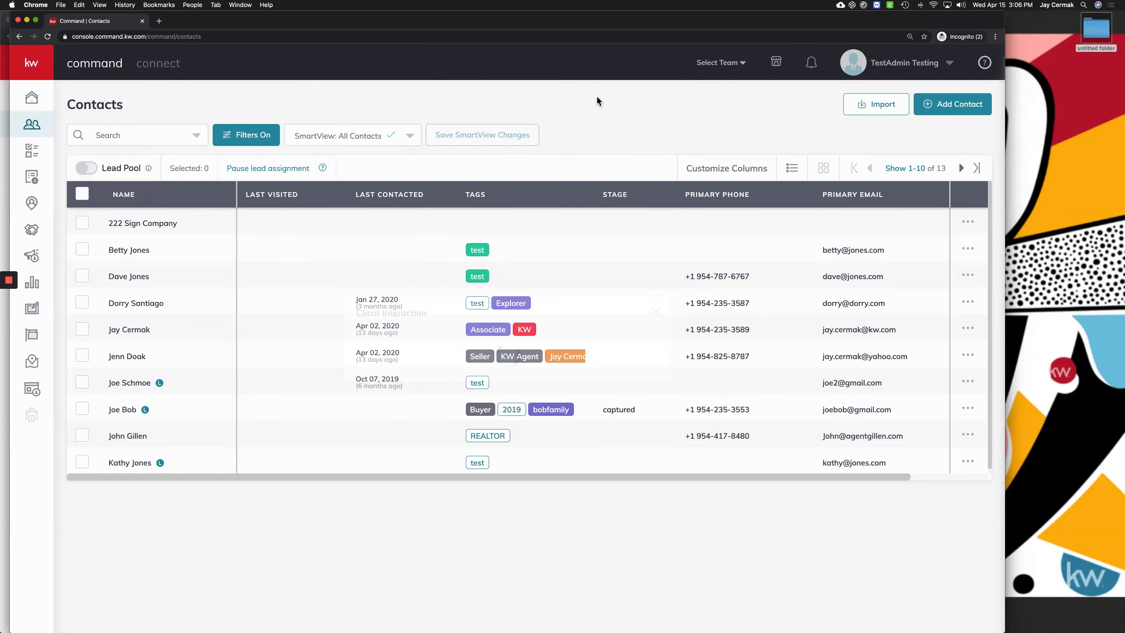
Toggle the SmartView list and Filters, then switch back to the team's 8044-contact window
click(390, 138)
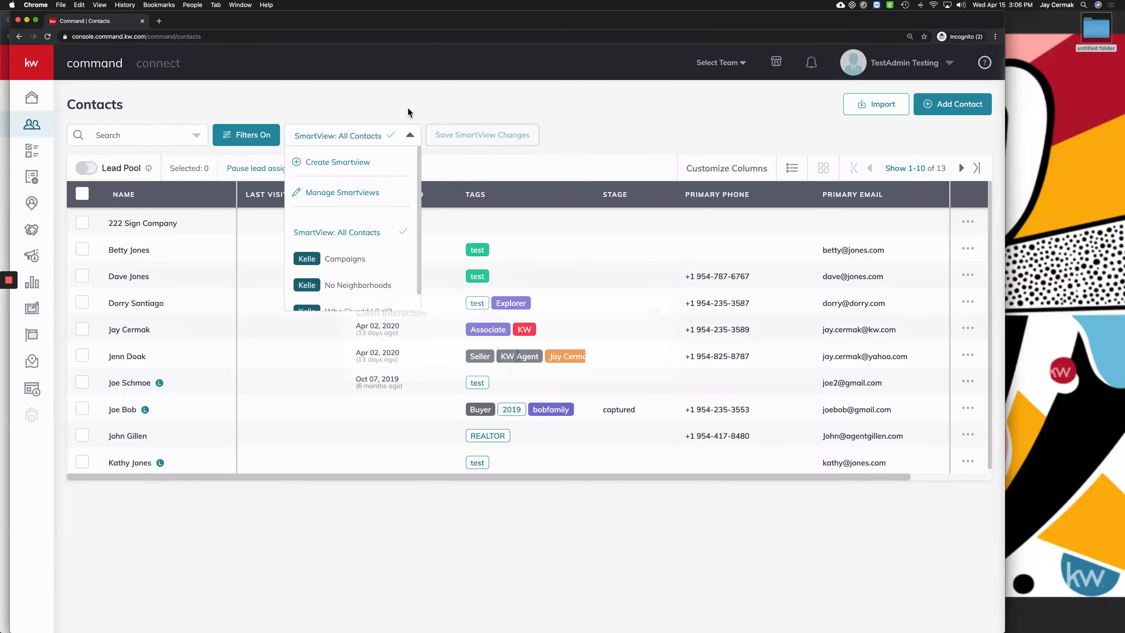
click(251, 139)
click(252, 138)
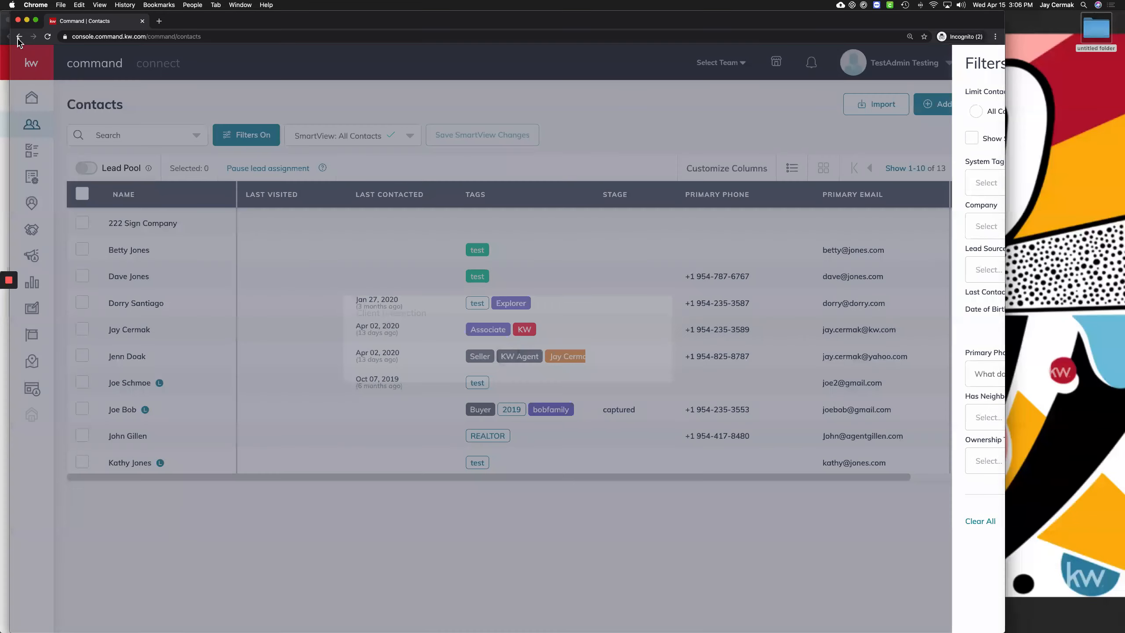
key(ctrl+Up)
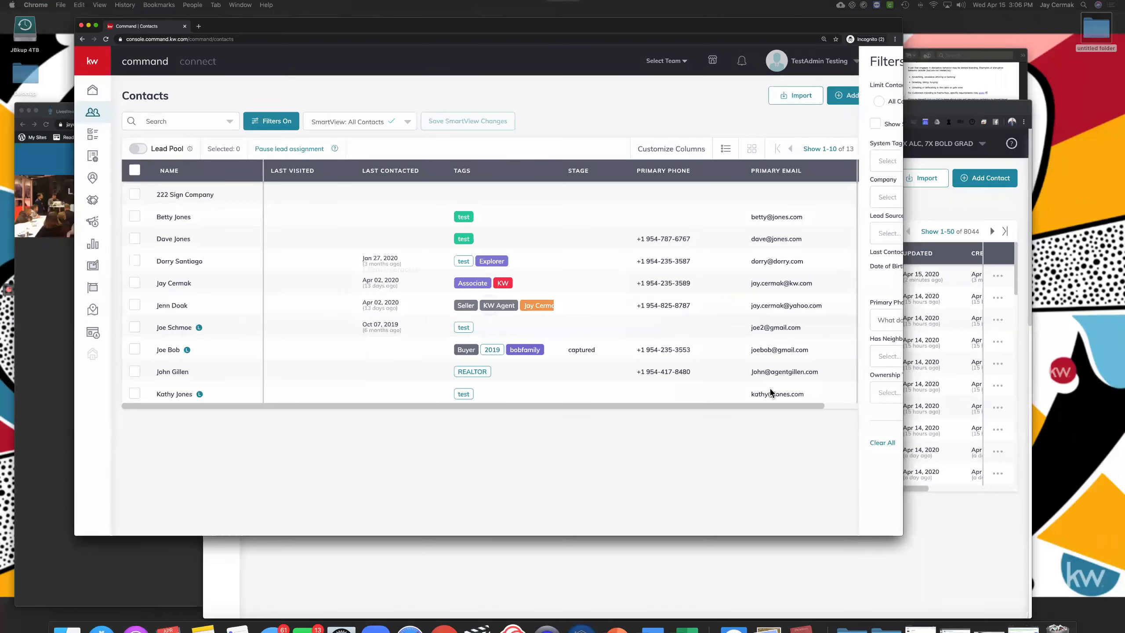
key(ctrl+Up)
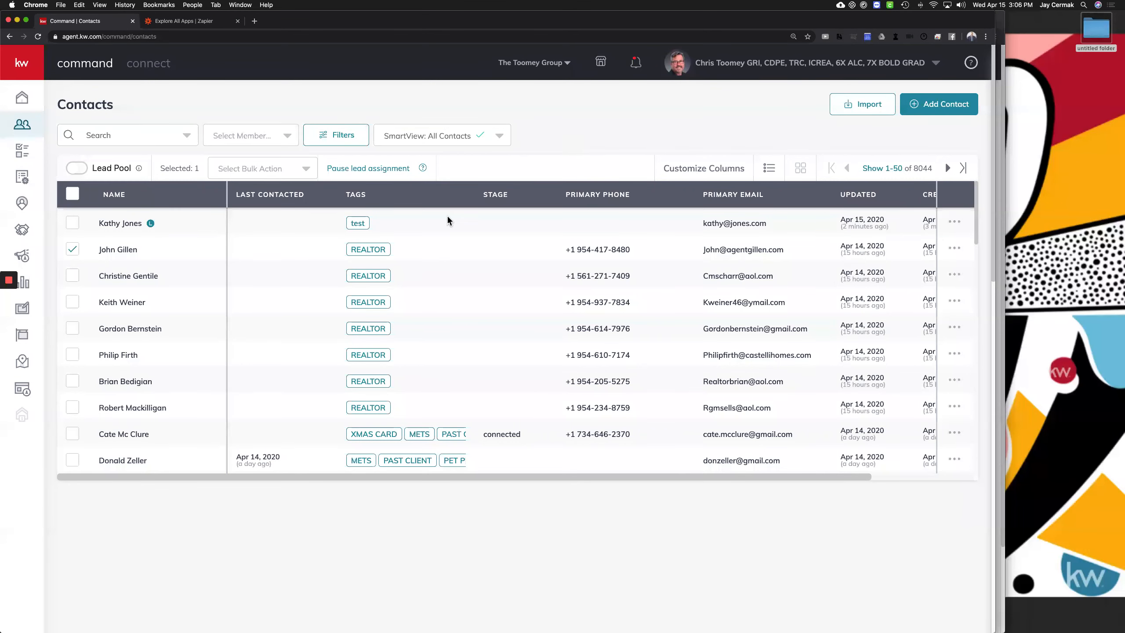
On the test-tagged lead's contact, add a Call activity and start its description
click(121, 223)
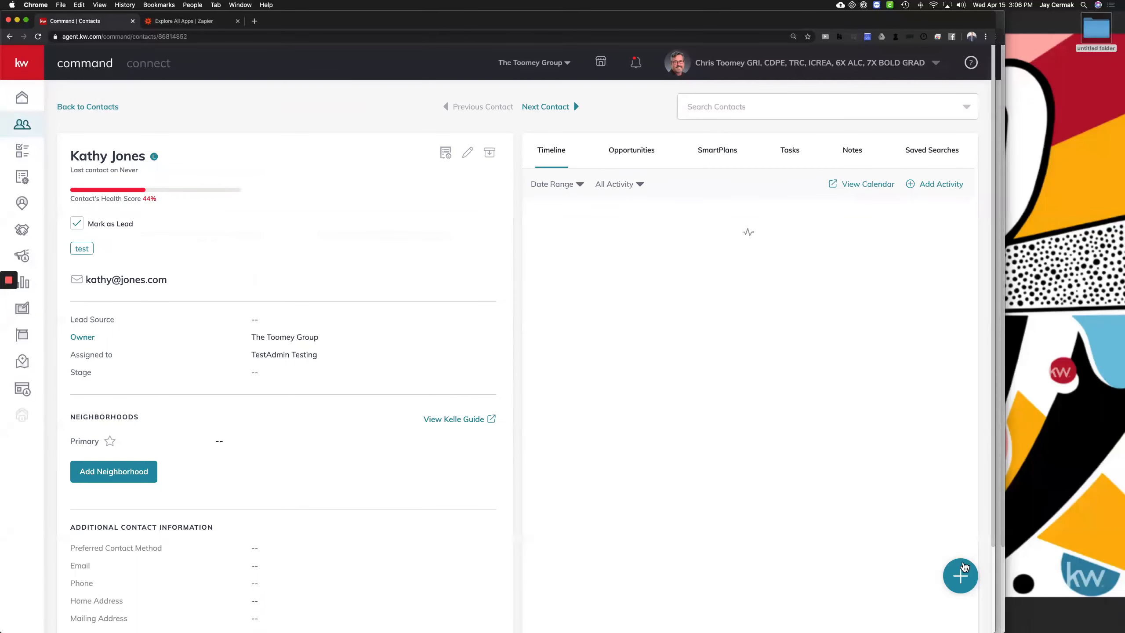
click(961, 572)
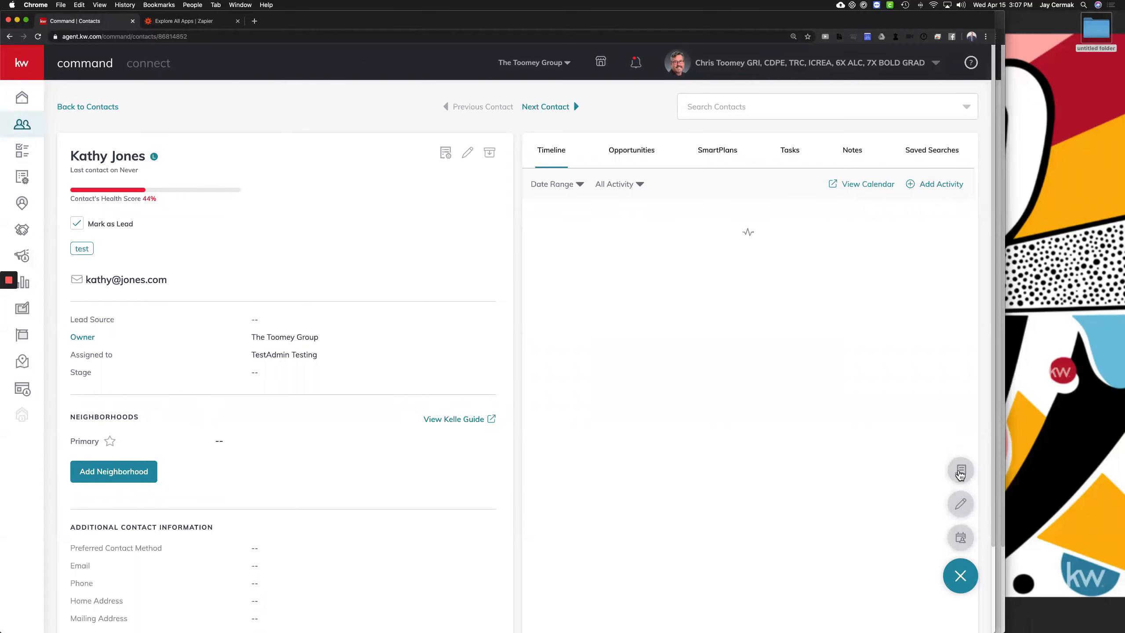
click(959, 470)
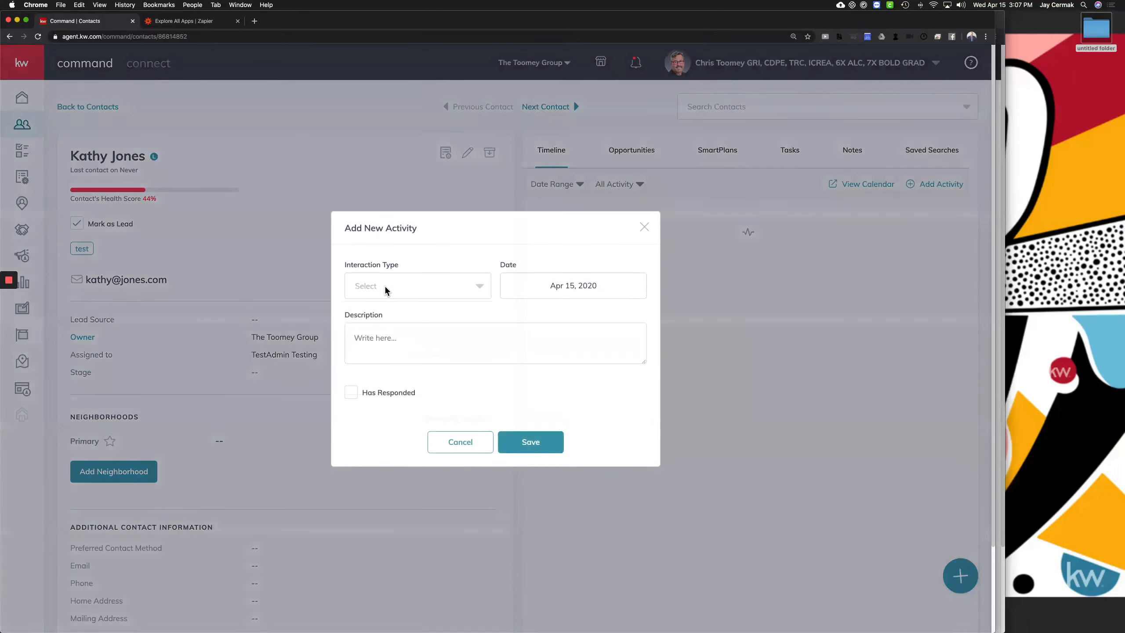
click(386, 293)
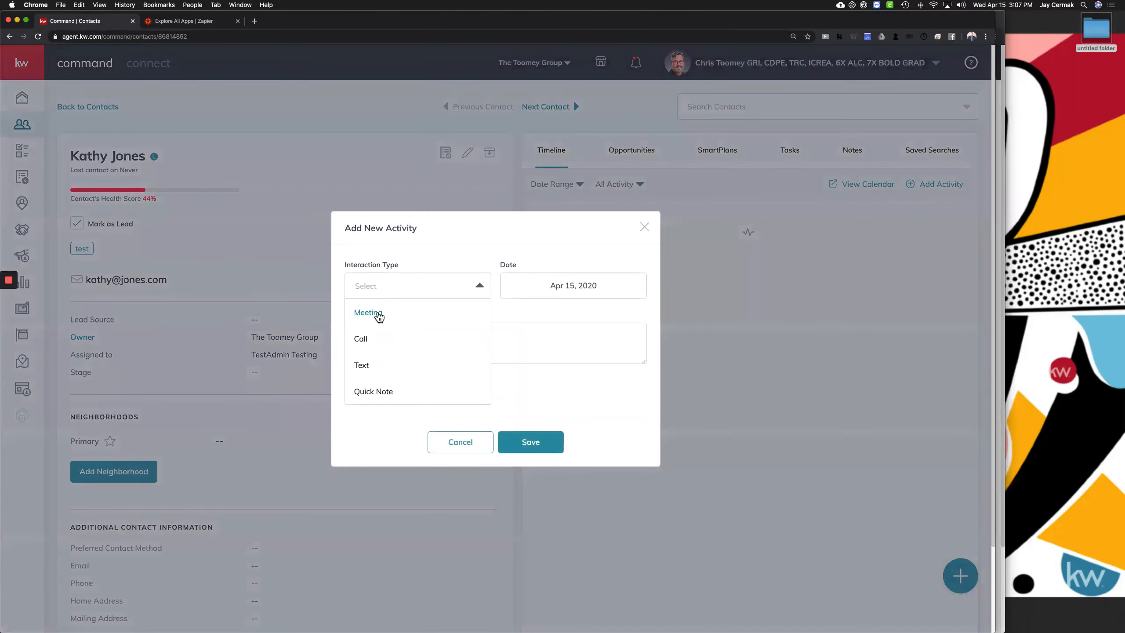
click(365, 339)
click(396, 345)
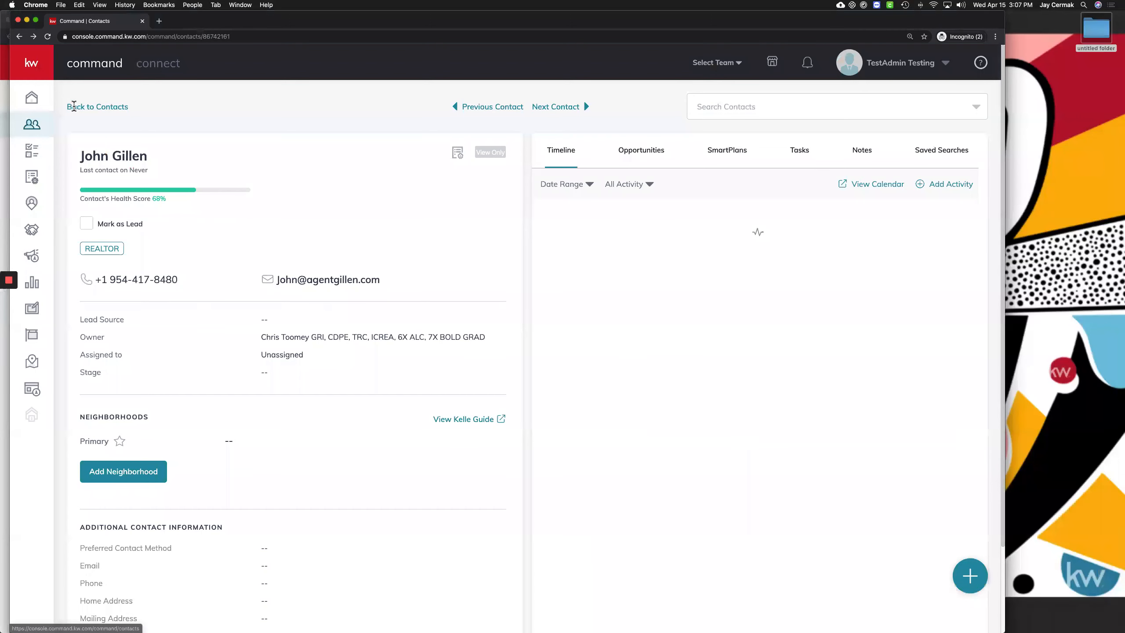
Reopen the lead's record, reload the page, and return to the four-contact list
click(78, 107)
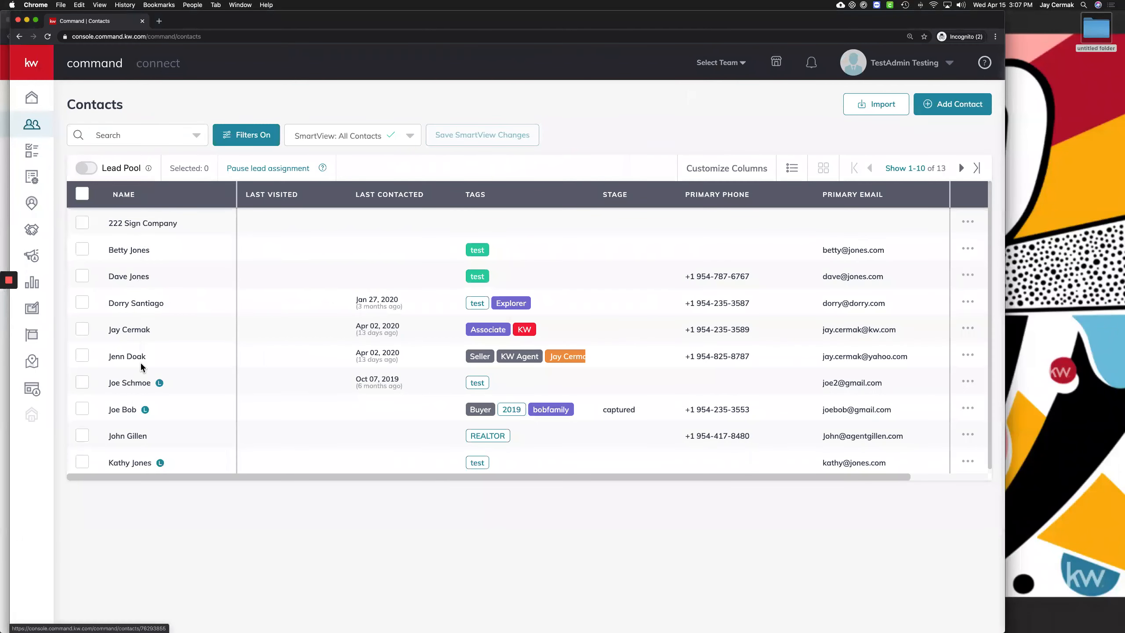
scroll(135, 467, down, 1)
click(134, 464)
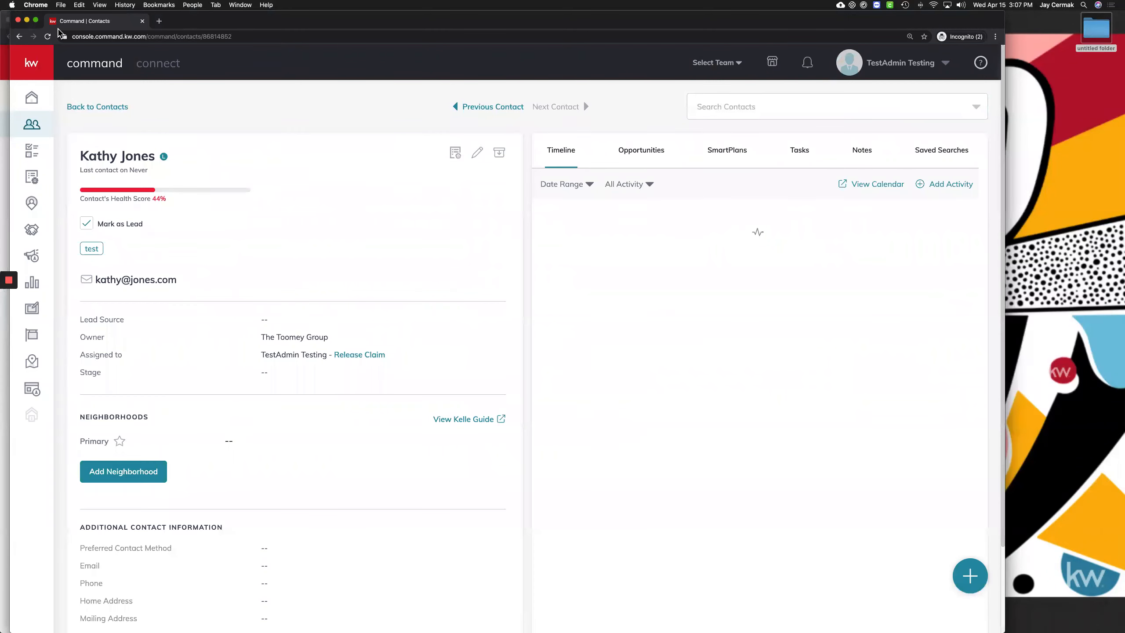
click(48, 37)
click(114, 107)
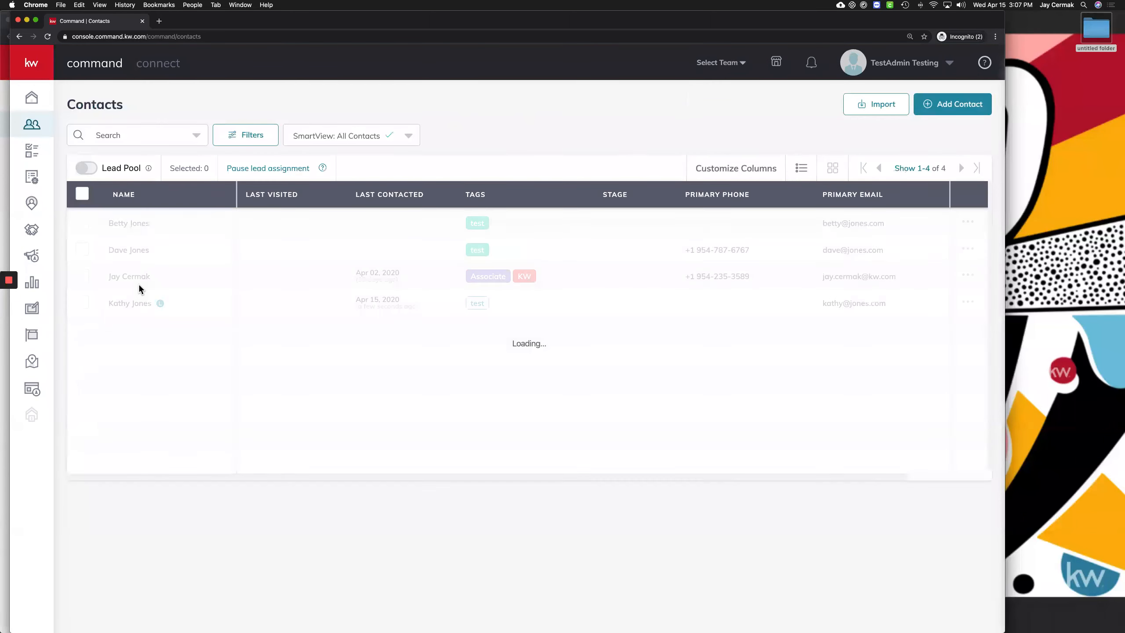
click(132, 275)
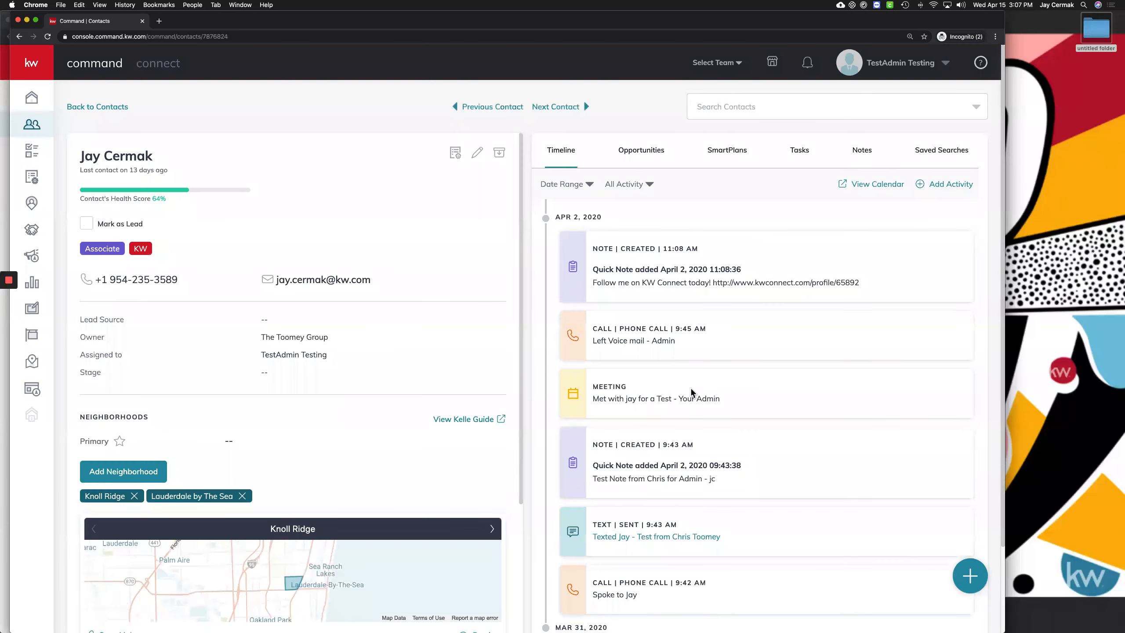
scroll(636, 299, down, 3)
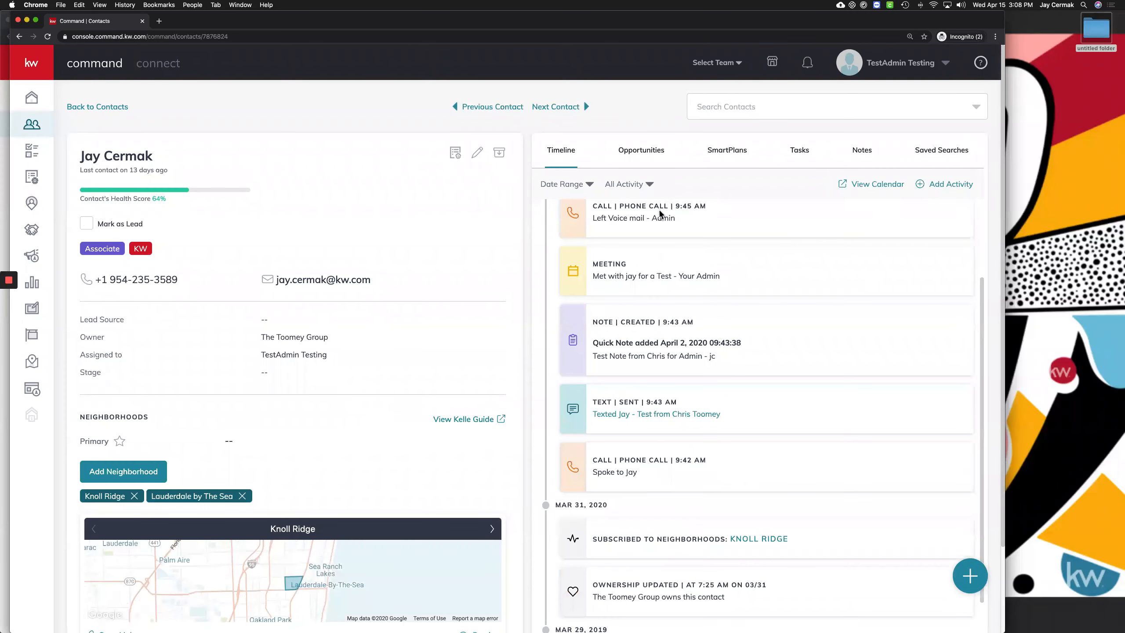
double_click(669, 218)
click(698, 271)
double_click(713, 275)
click(613, 354)
triple_click(713, 356)
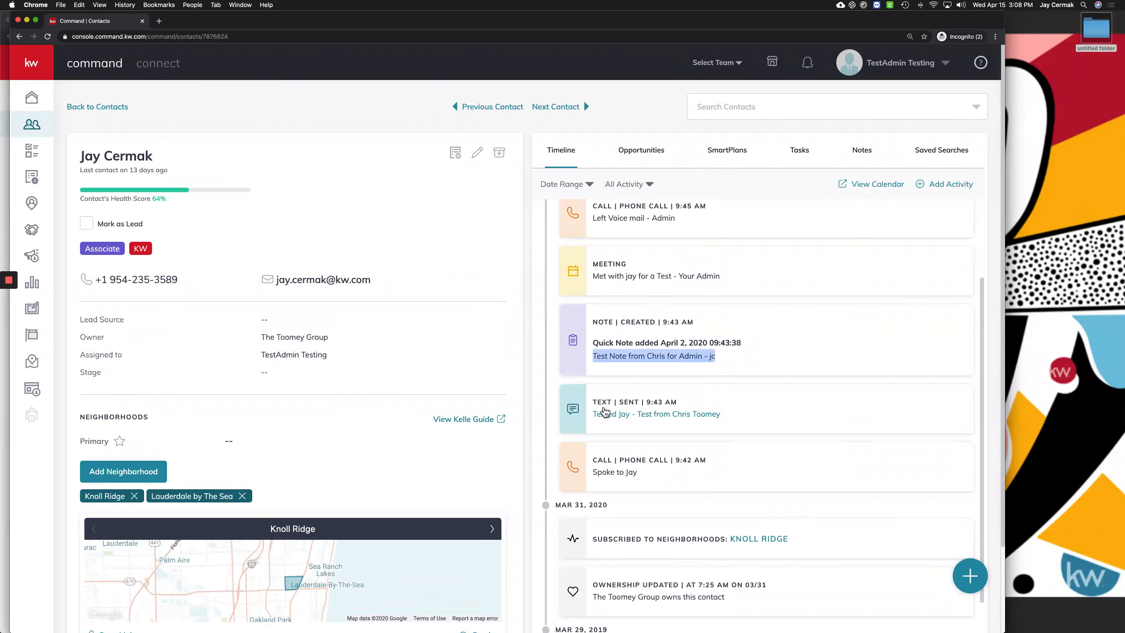
drag(591, 421, 729, 425)
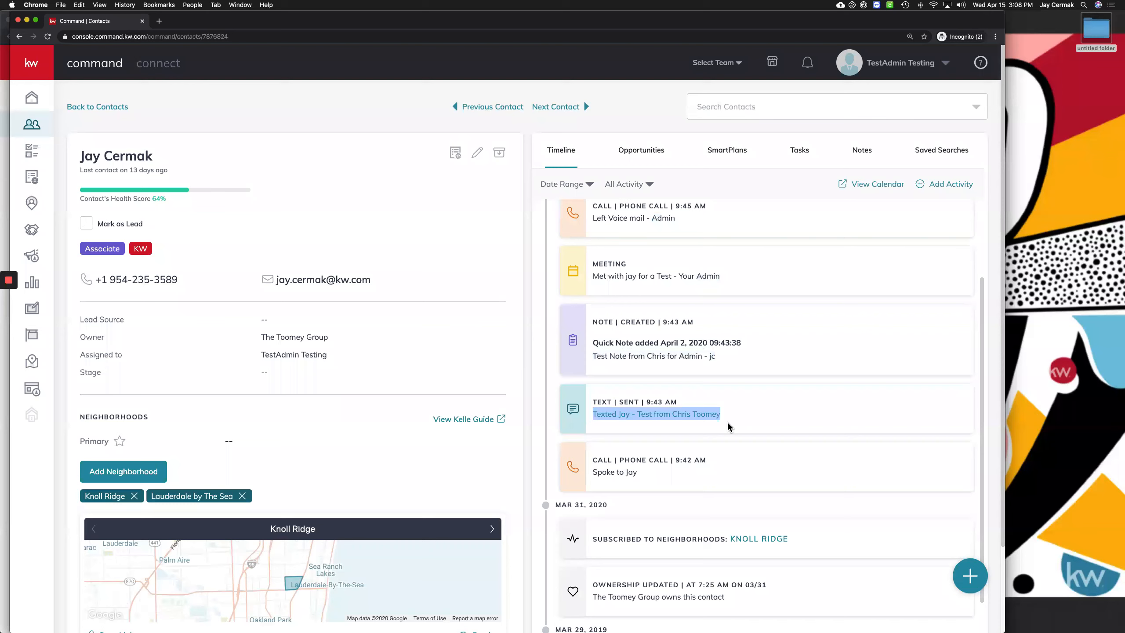
scroll(728, 421, down, 4)
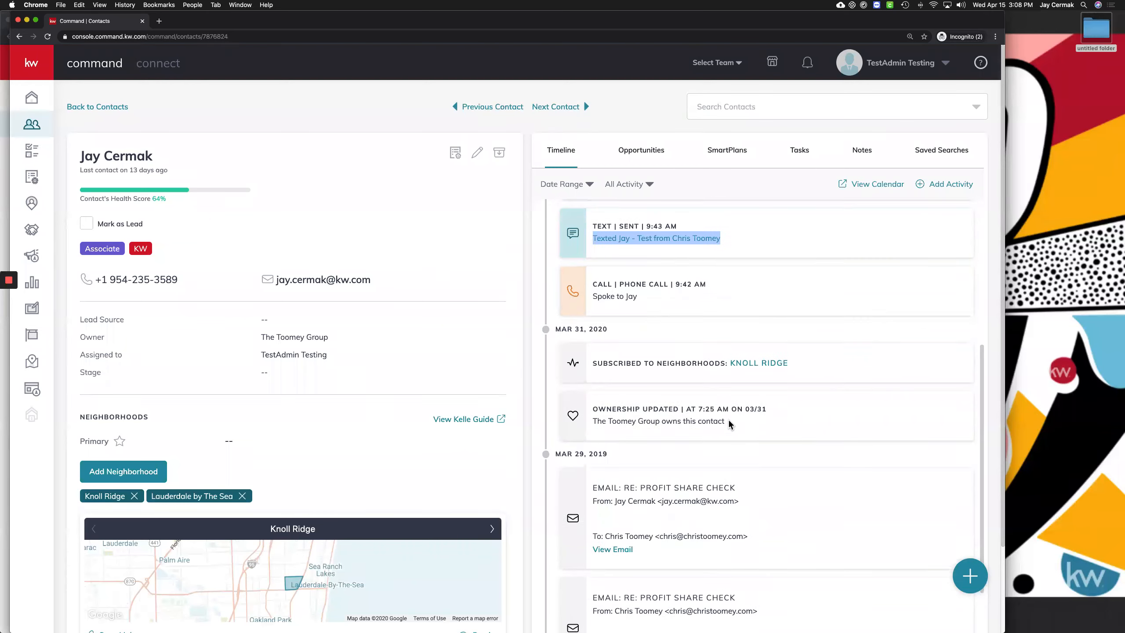
scroll(729, 424, up, 6)
click(778, 268)
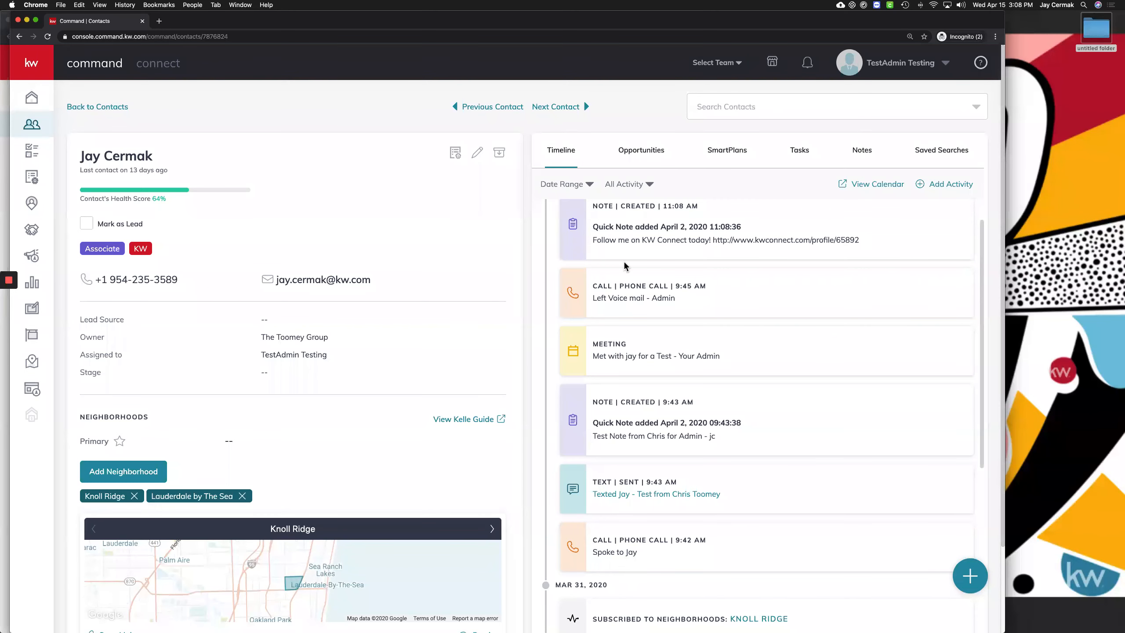
scroll(350, 317, down, 5)
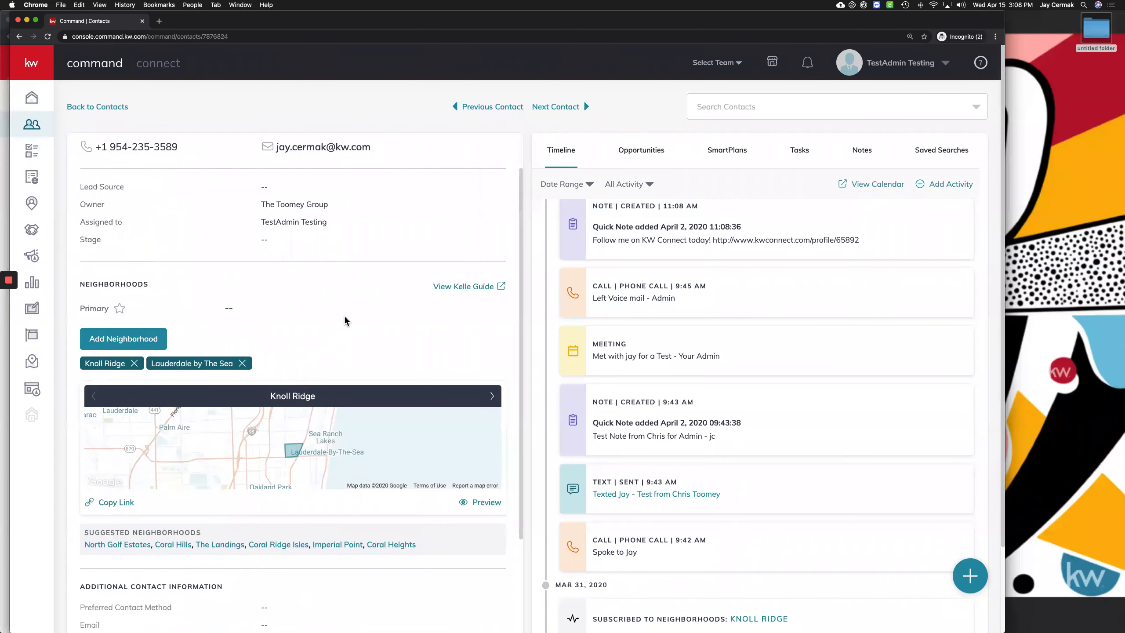
scroll(349, 317, up, 5)
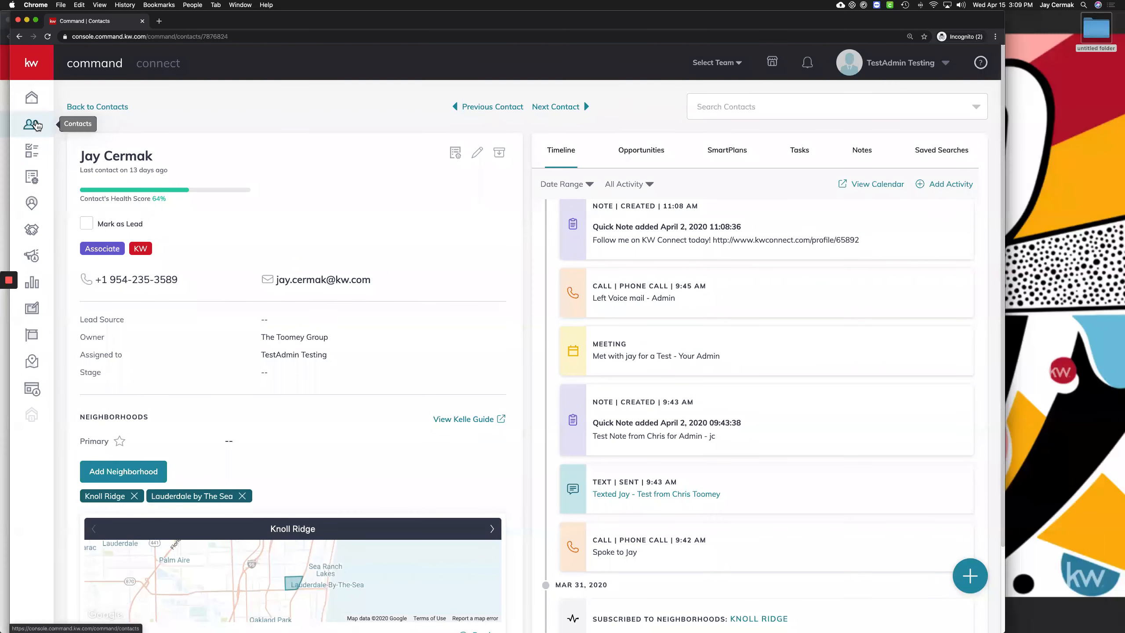
Load the team's Opportunities dashboard, then bring the other Command browser window forward
click(36, 124)
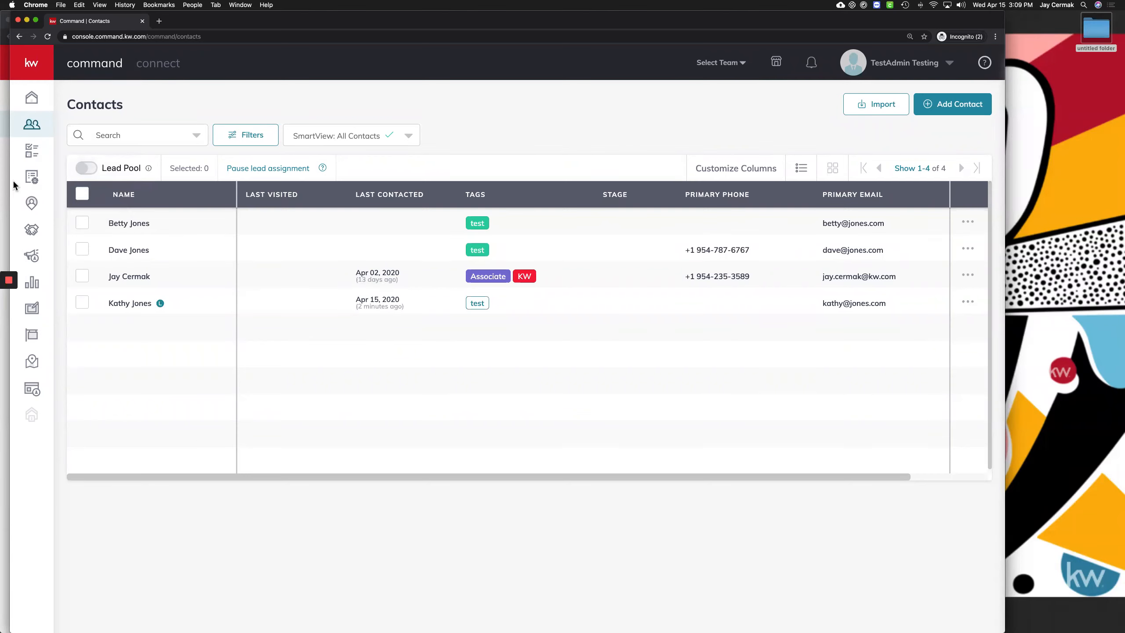
click(31, 230)
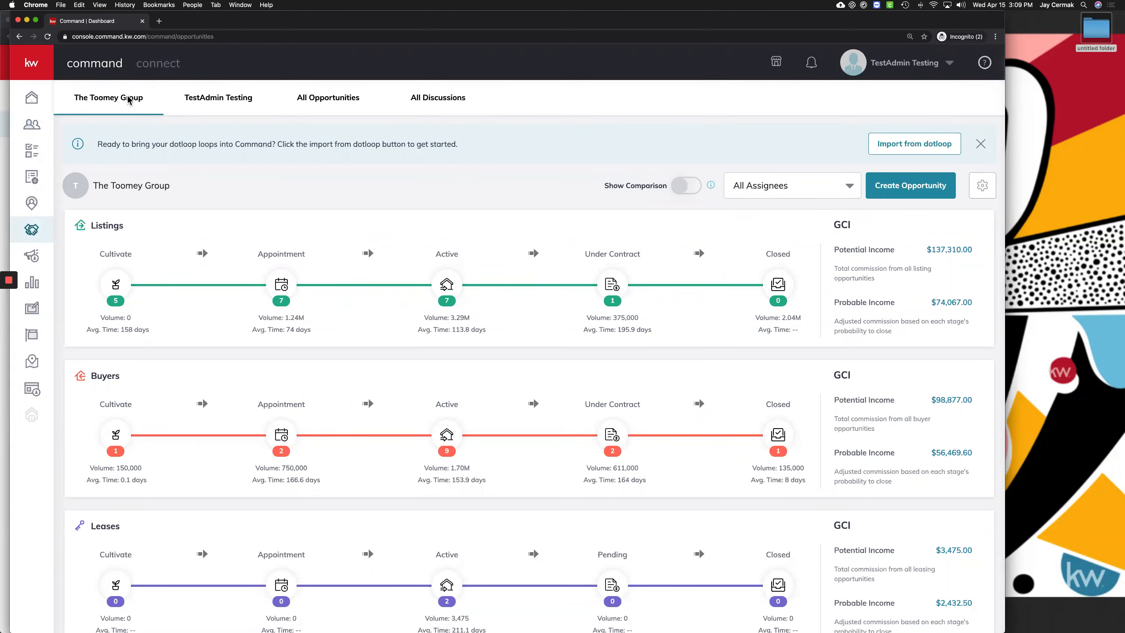
key(ctrl+Up)
click(814, 399)
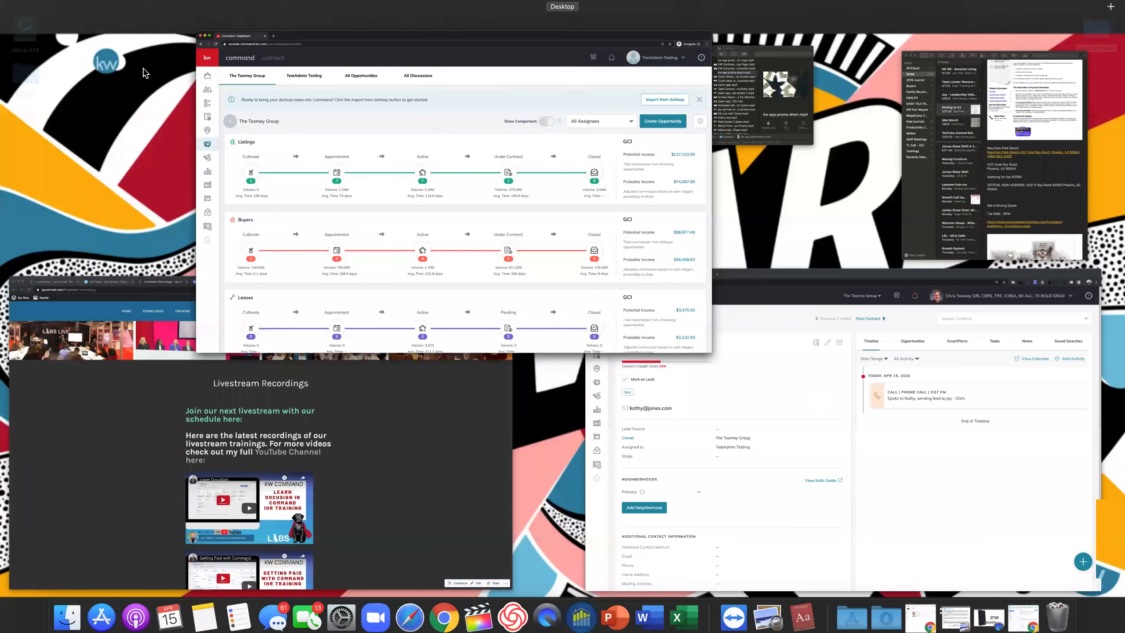
Load the Opportunities dashboard in this window and review the Listings and Buyers pipelines
click(30, 228)
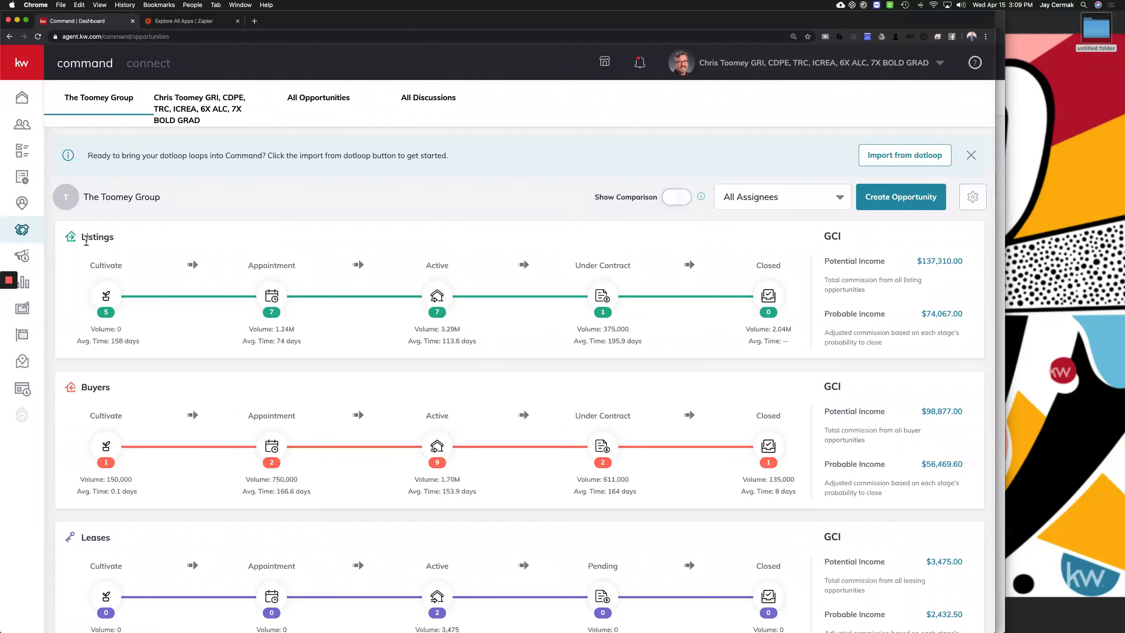
double_click(89, 238)
scroll(90, 242, down, 3)
double_click(94, 278)
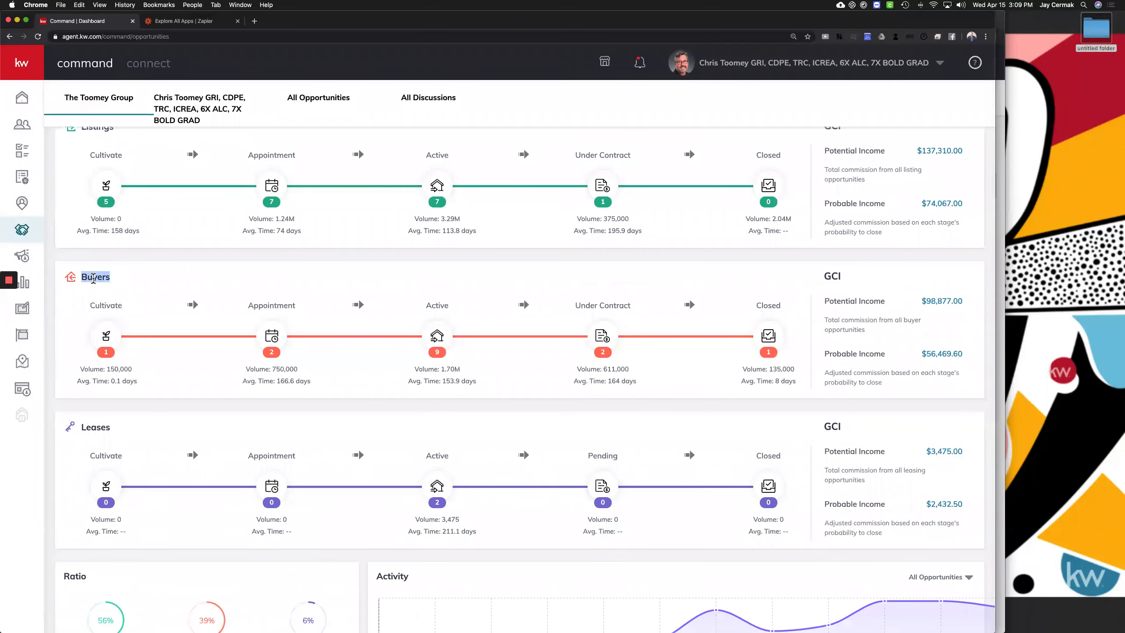
scroll(92, 270, down, 4)
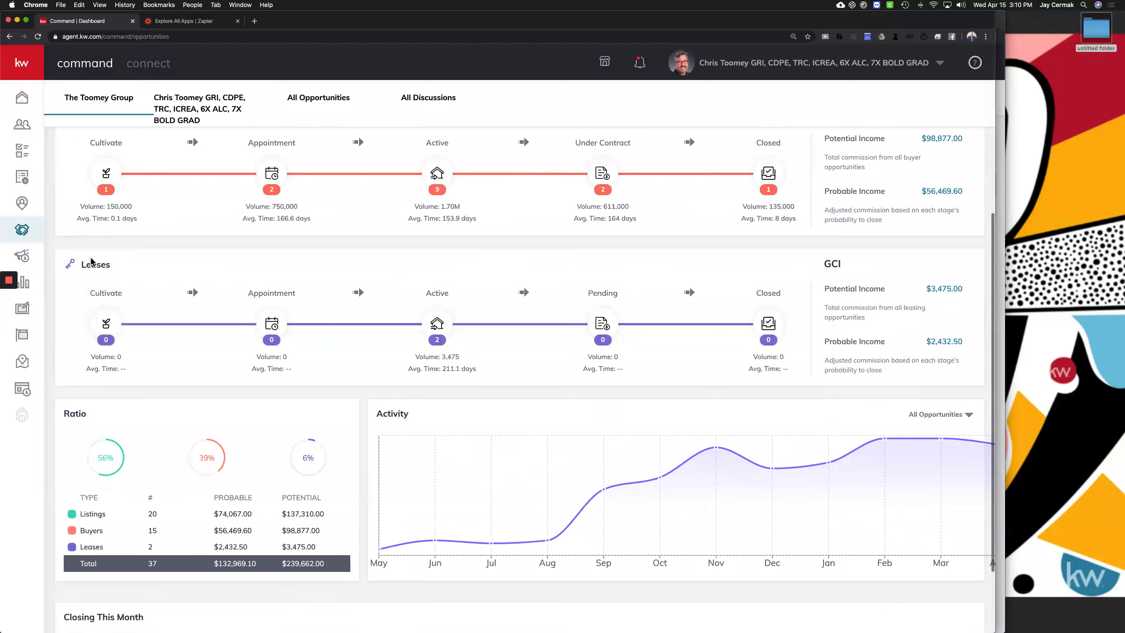
scroll(91, 262, down, 2)
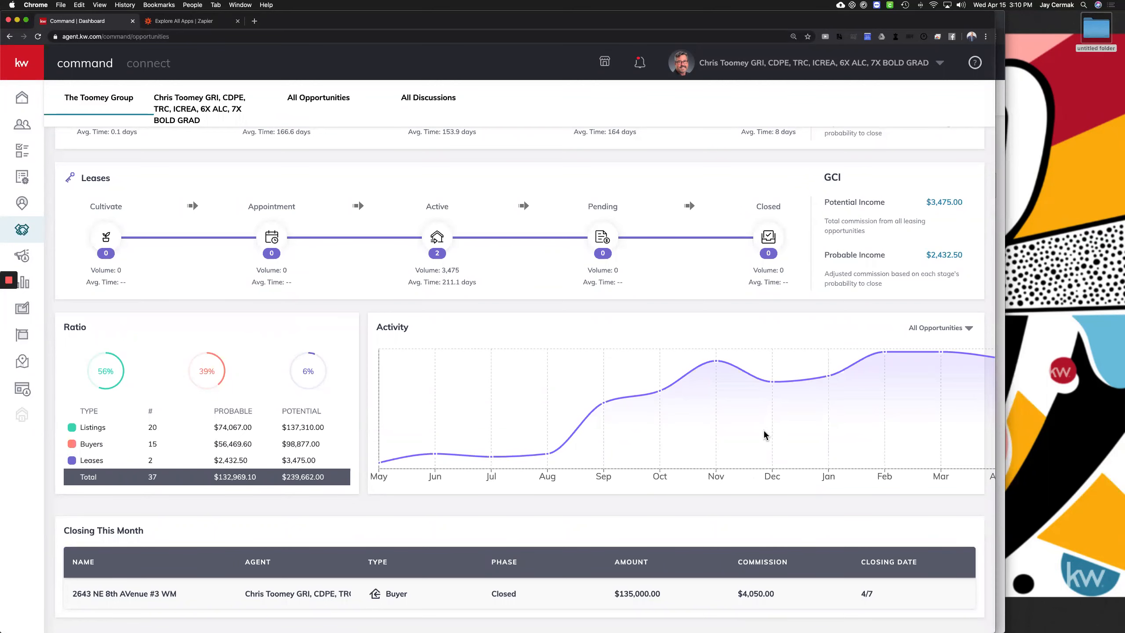
scroll(758, 326, up, 8)
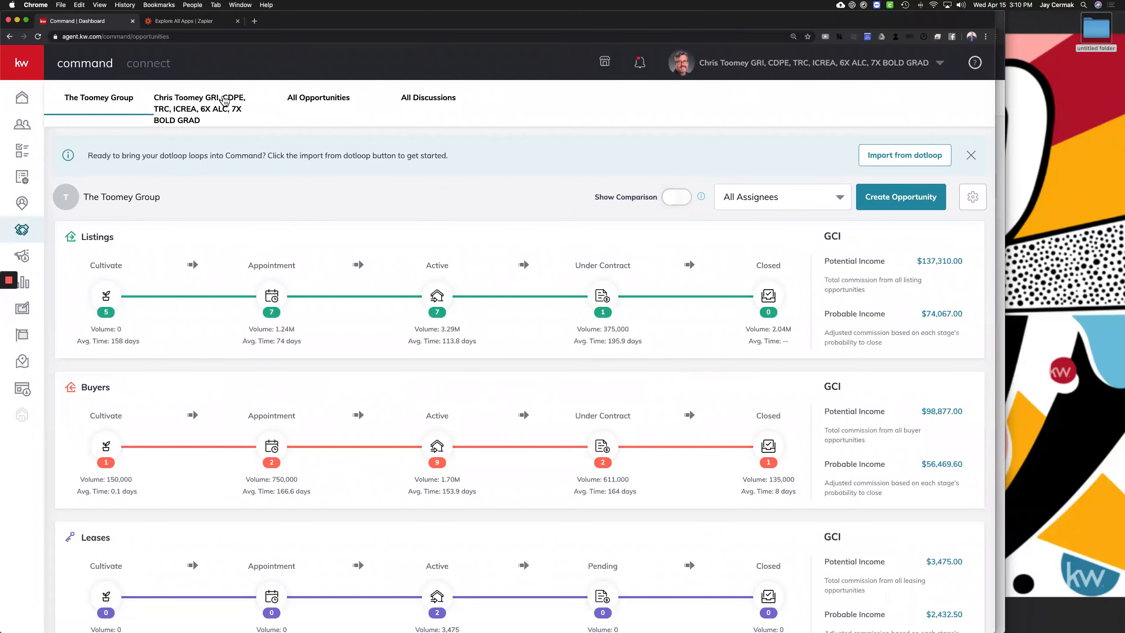
Switch between agent and team views and point out Closing This Month and income labels
click(225, 101)
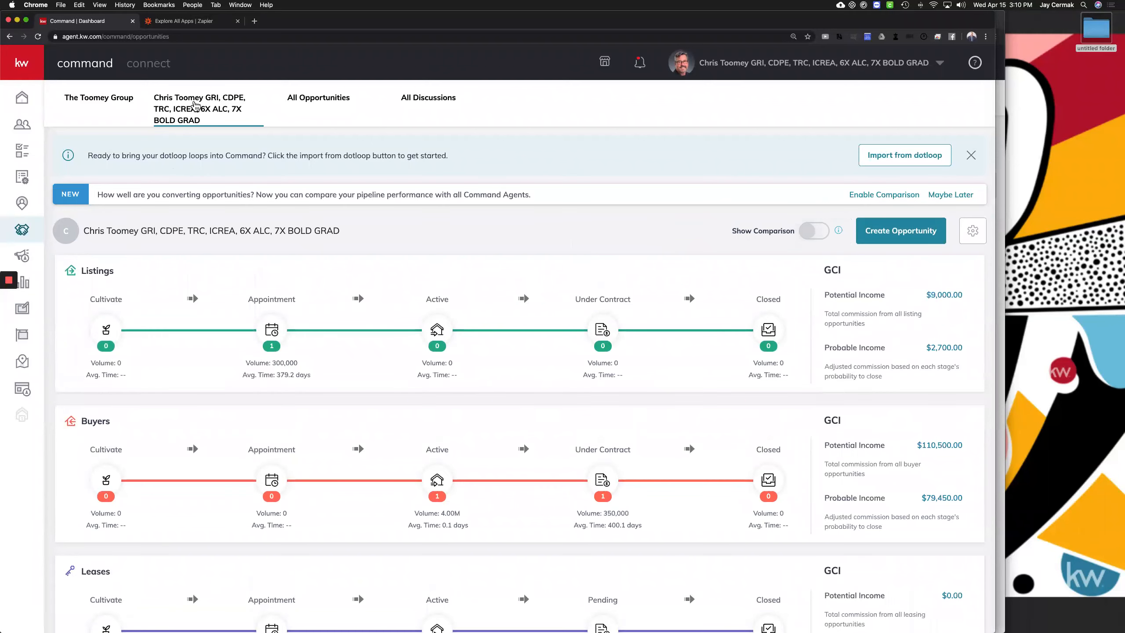
click(316, 100)
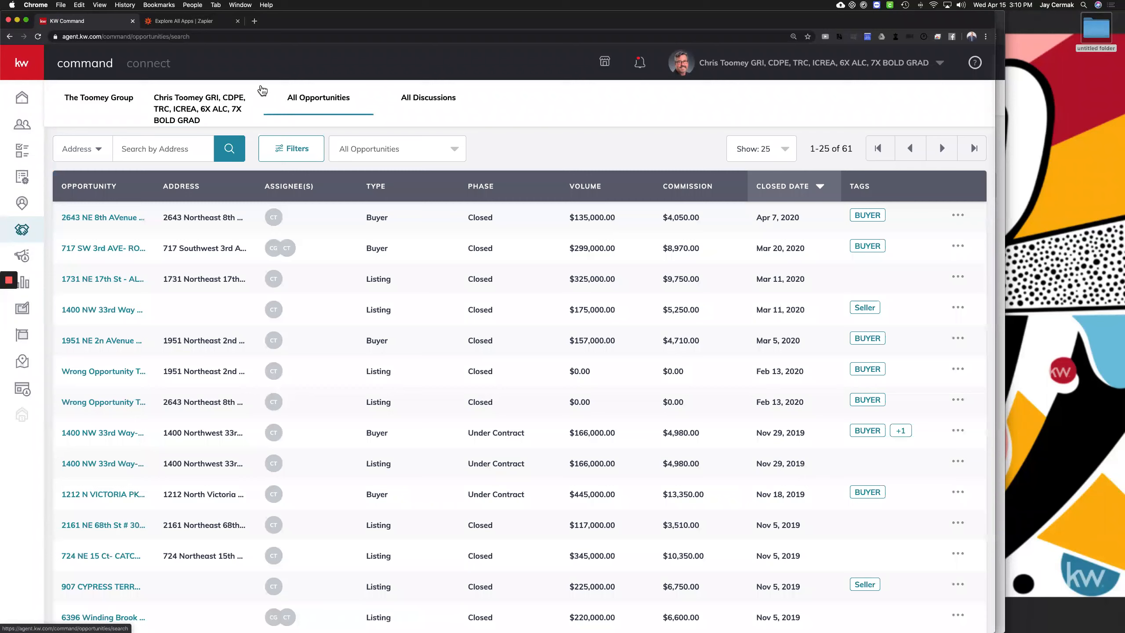
click(110, 100)
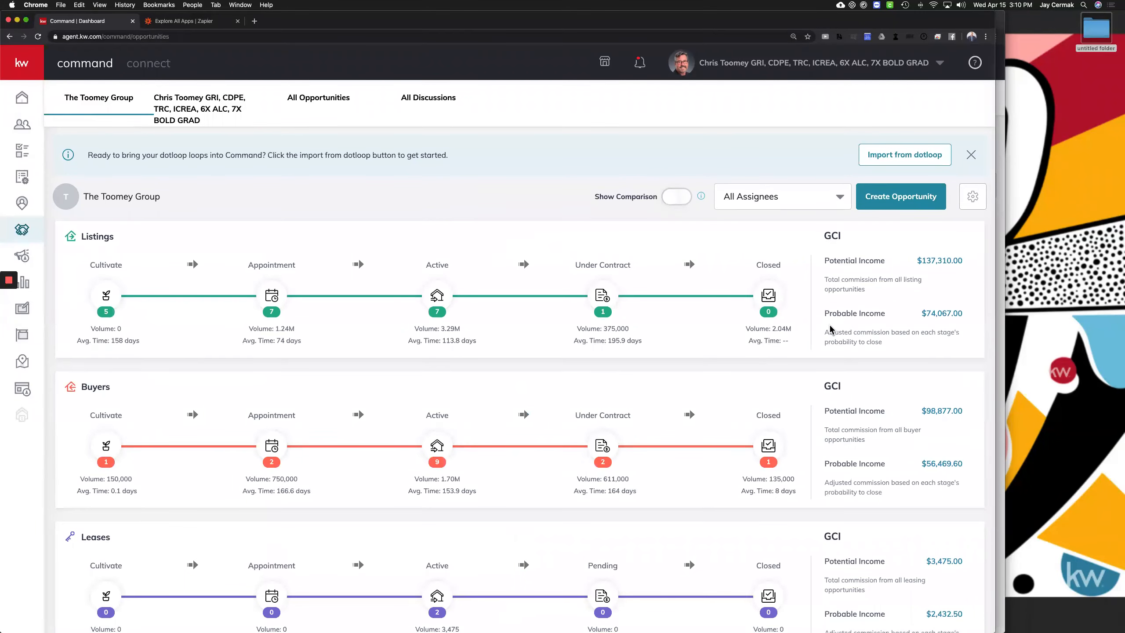
scroll(830, 325, down, 8)
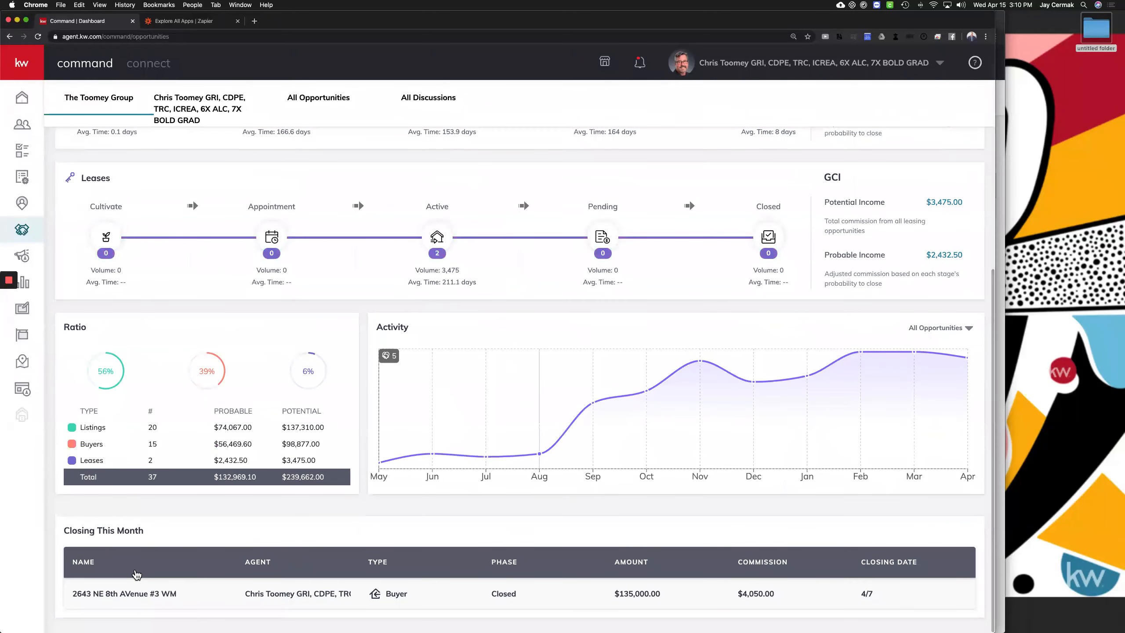
triple_click(859, 599)
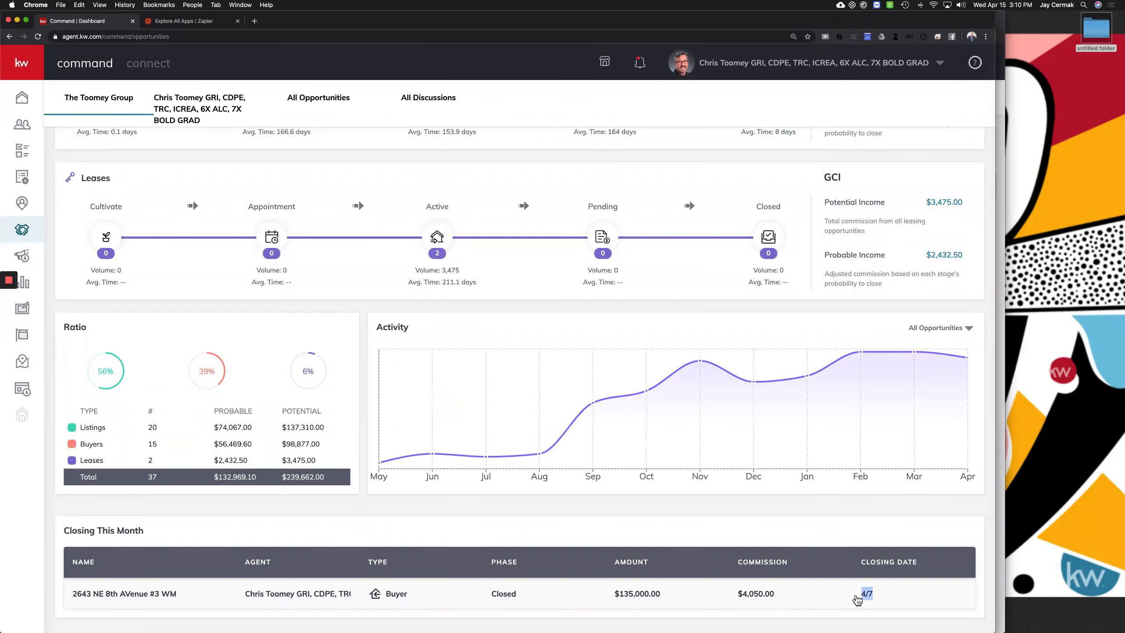
drag(857, 599, 690, 442)
scroll(439, 399, up, 10)
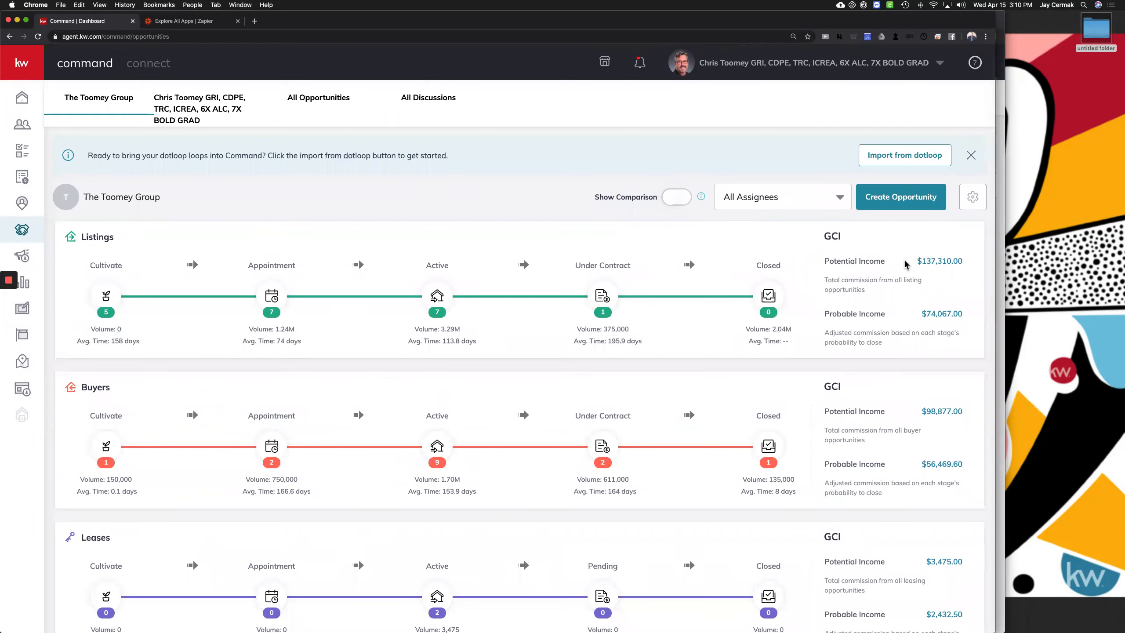
drag(906, 265, 901, 266)
drag(842, 312, 903, 312)
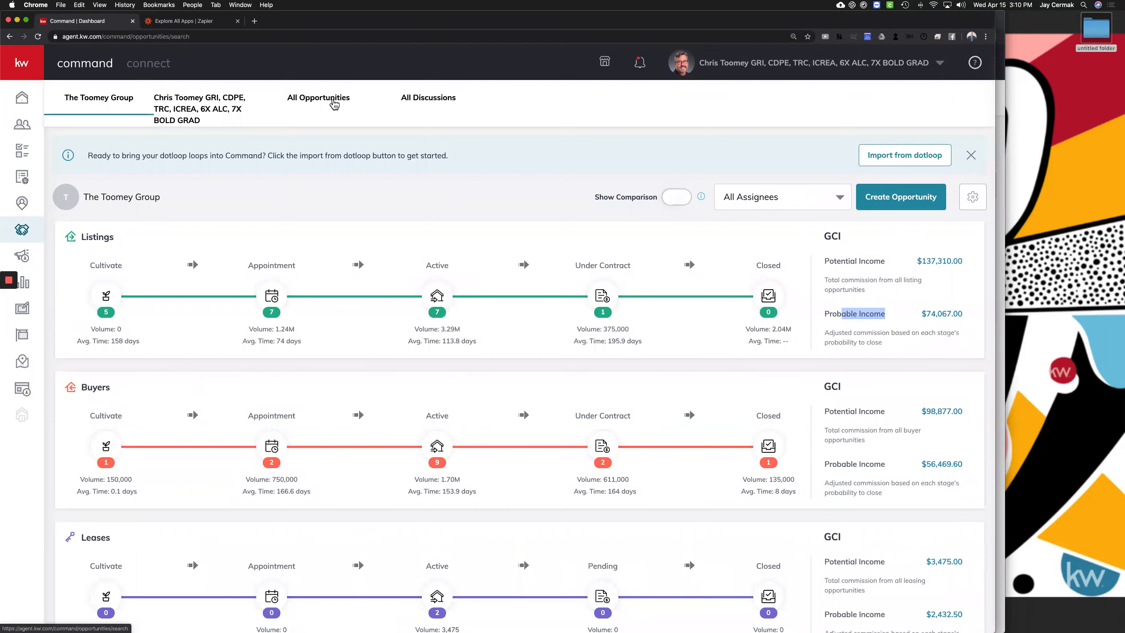
Open the all-opportunities table, point out its closed dates, then return to the team dashboard
click(334, 105)
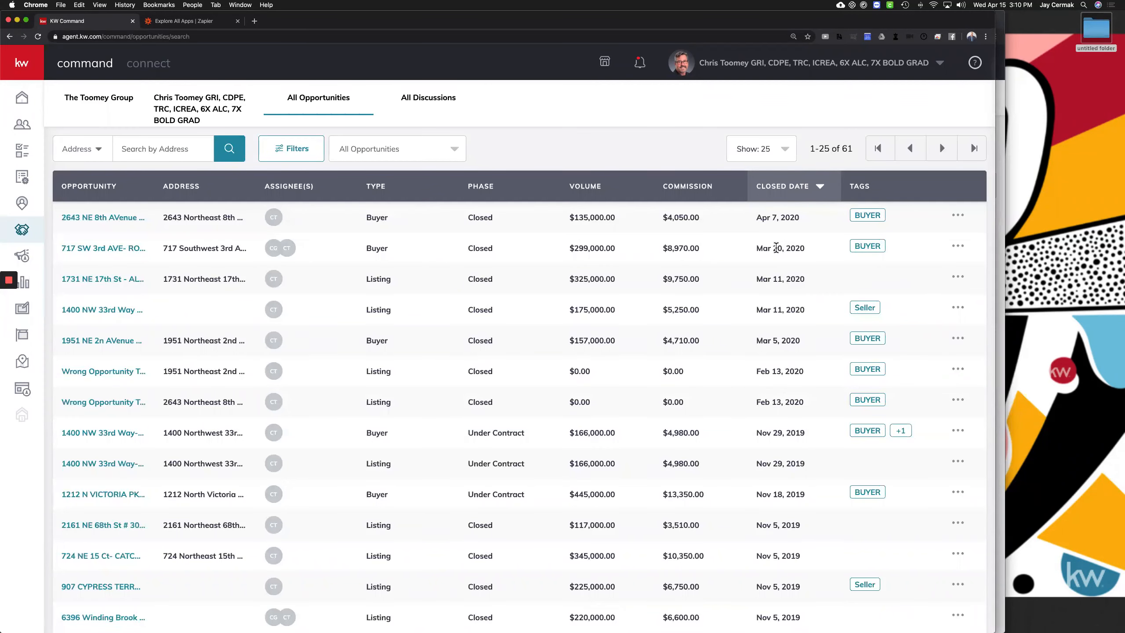
triple_click(806, 252)
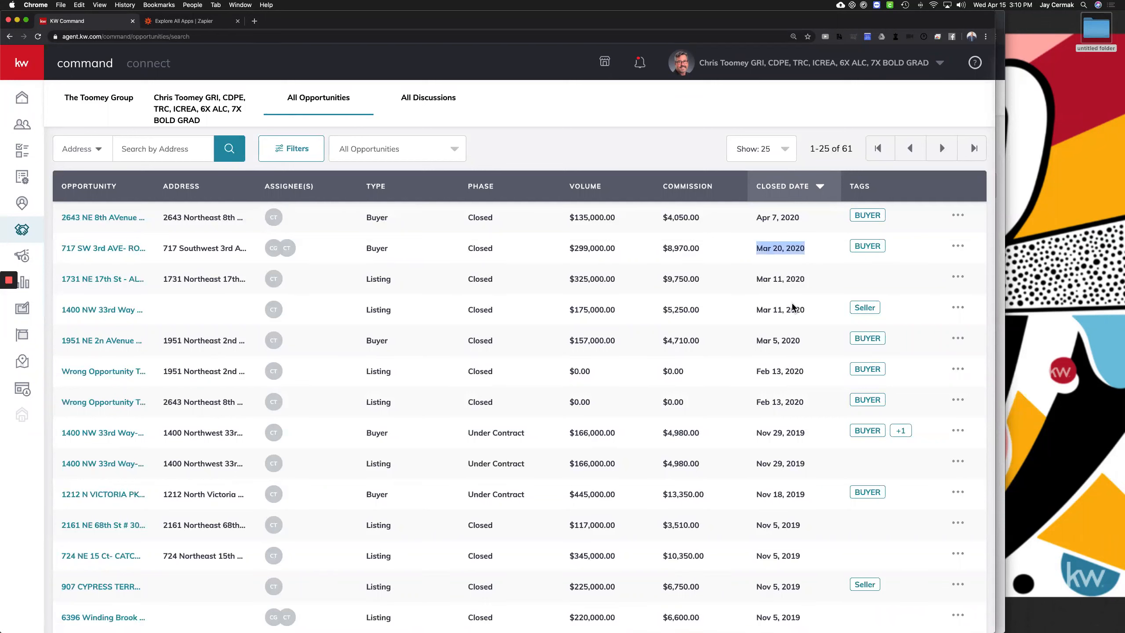
click(791, 345)
double_click(793, 369)
click(794, 401)
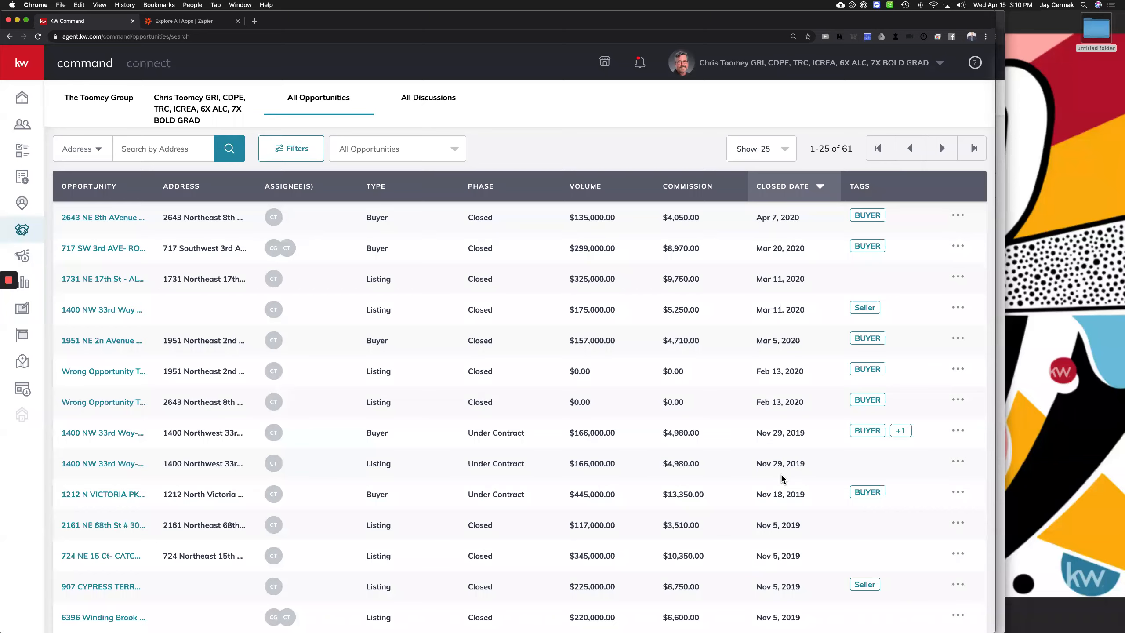
scroll(783, 474, down, 3)
scroll(797, 177, up, 3)
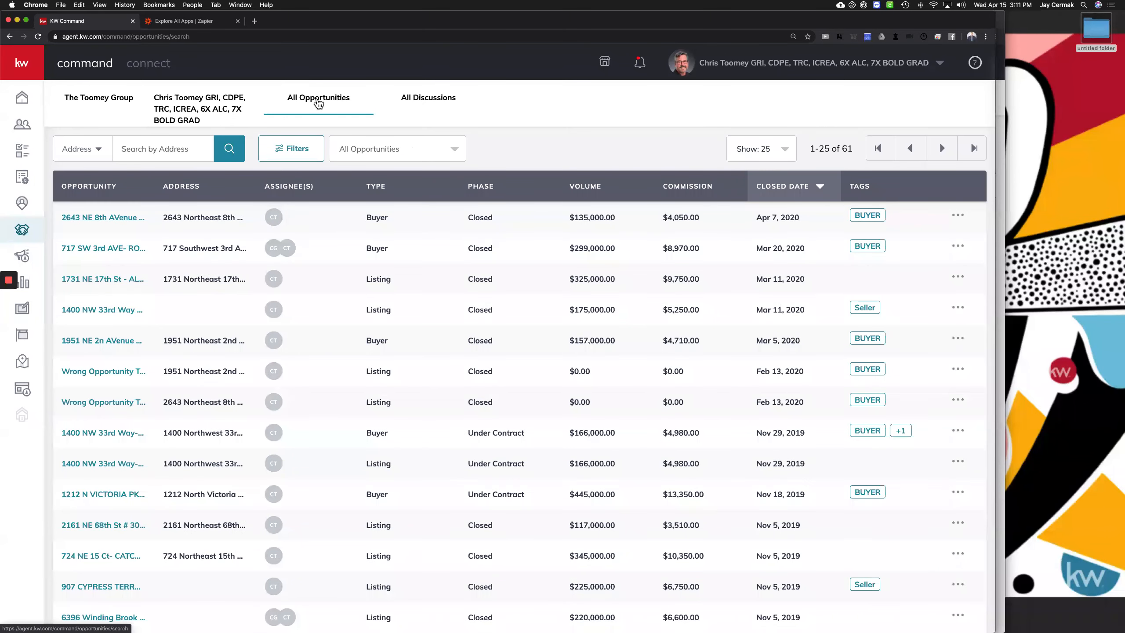
click(89, 103)
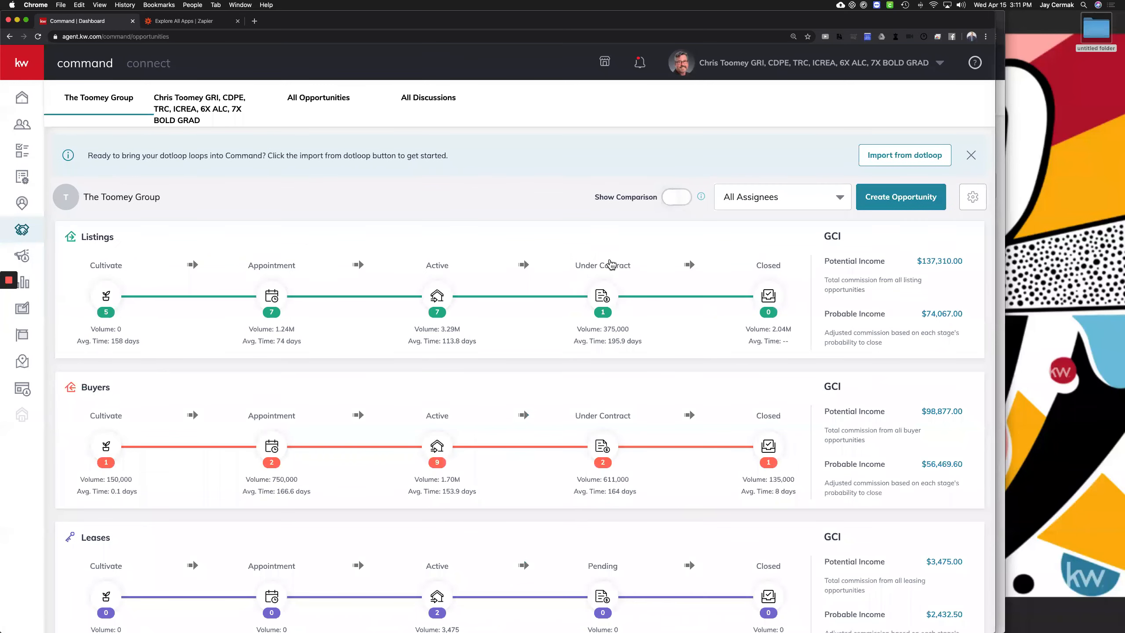
Filter the opportunities dashboard's assignees to the team admin only
click(753, 202)
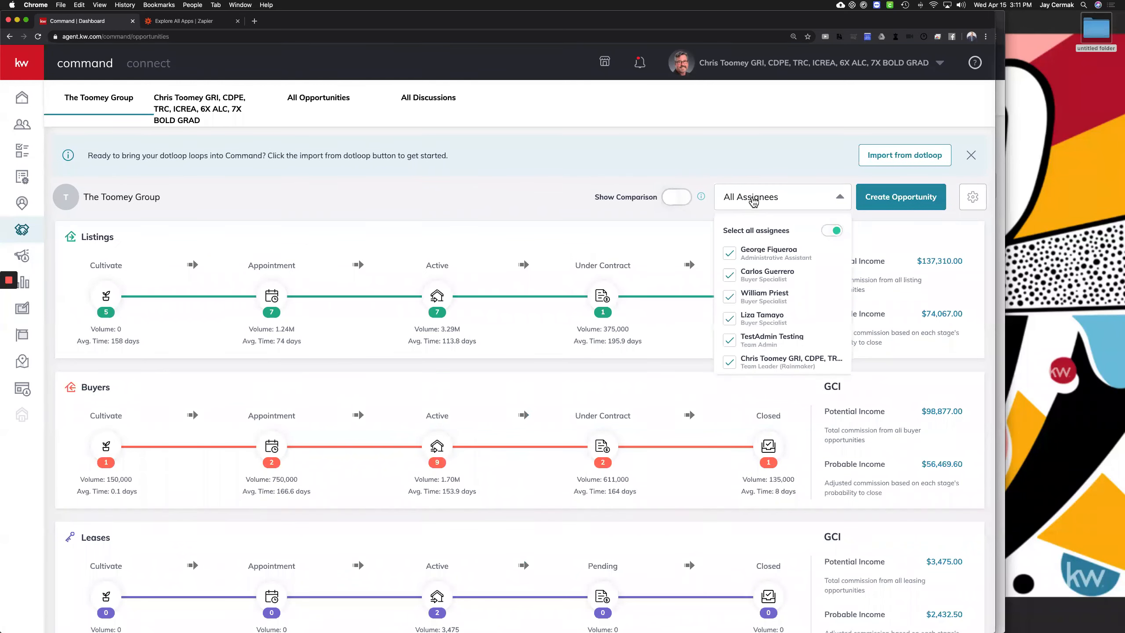
scroll(782, 316, down, 2)
scroll(782, 316, up, 2)
click(833, 230)
click(730, 342)
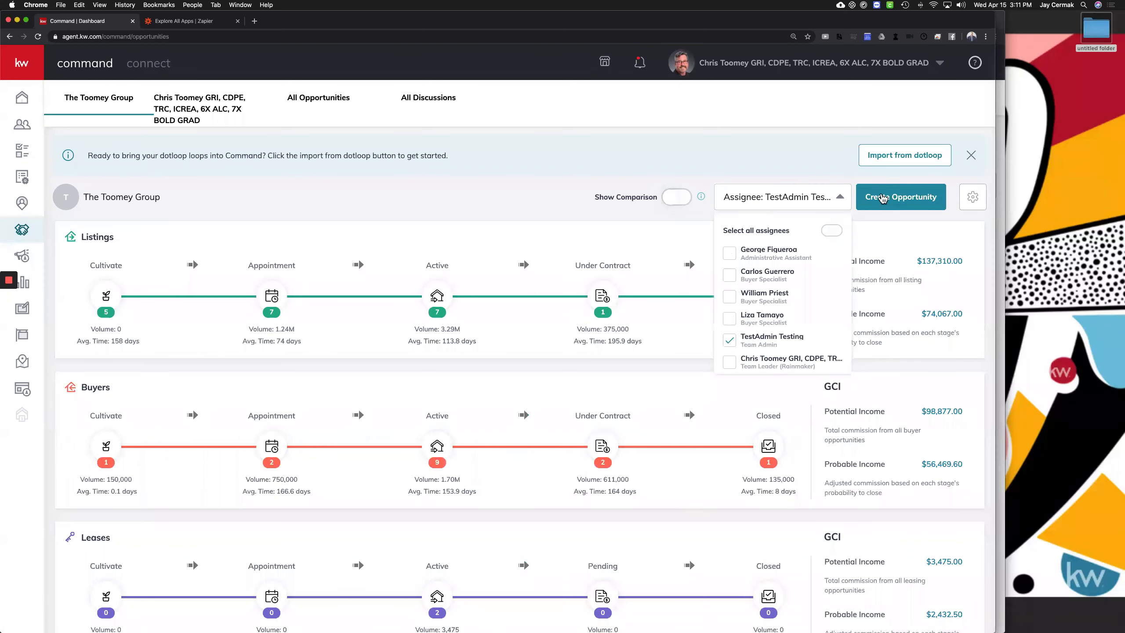
click(709, 141)
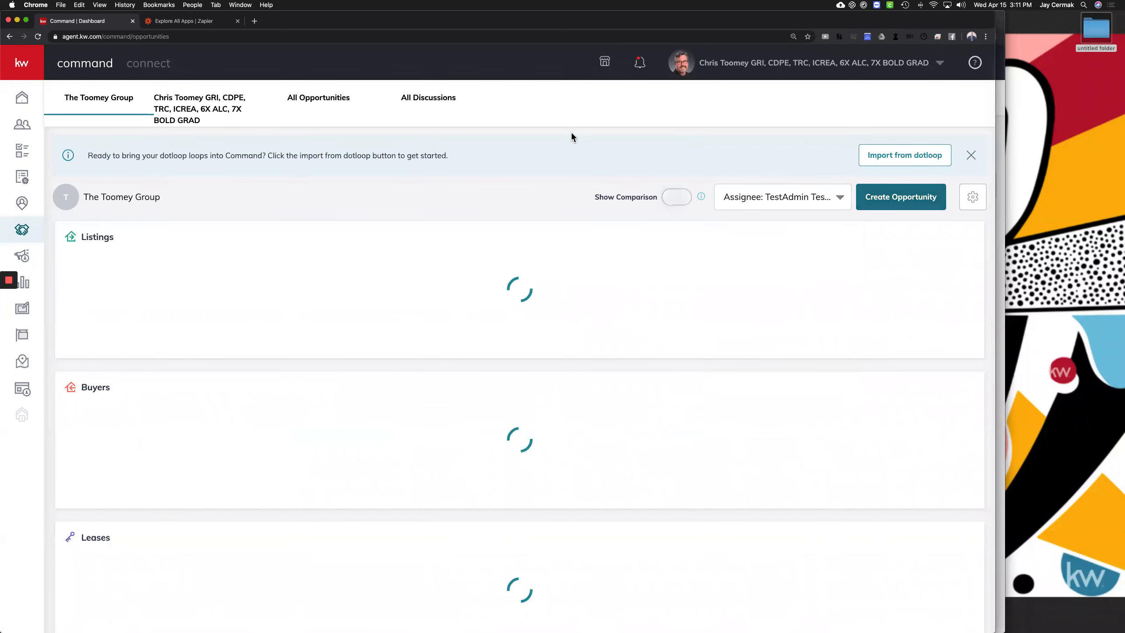
Review the admin-filtered Listings, Buyers, Leases, Ratio and Activity panels
scroll(221, 261, down, 3)
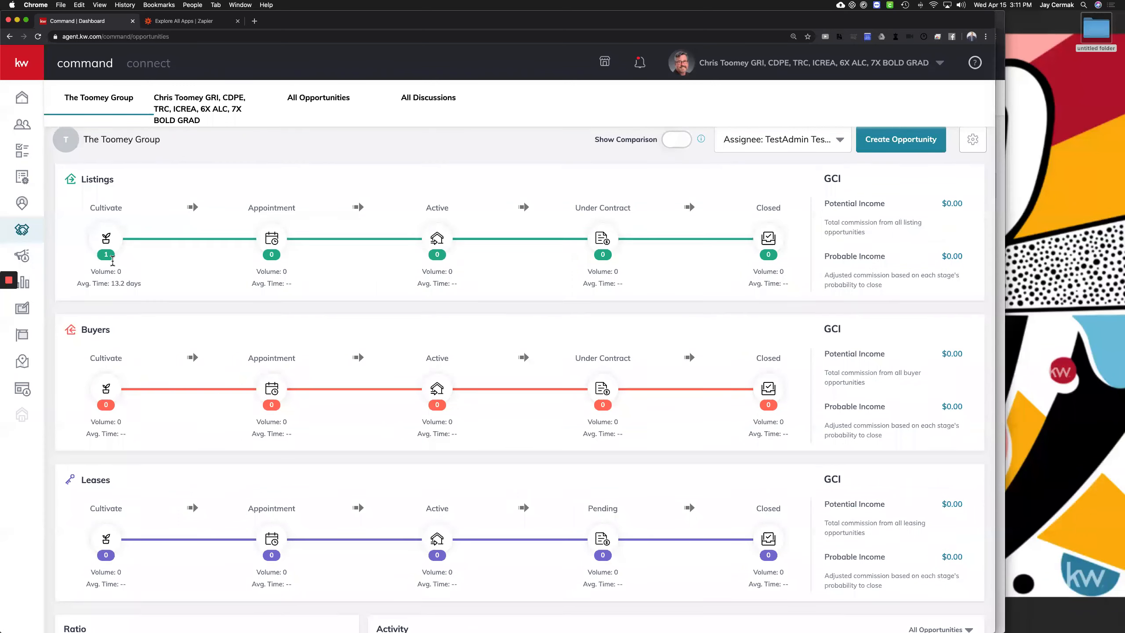
scroll(107, 226, down, 5)
scroll(747, 389, down, 1)
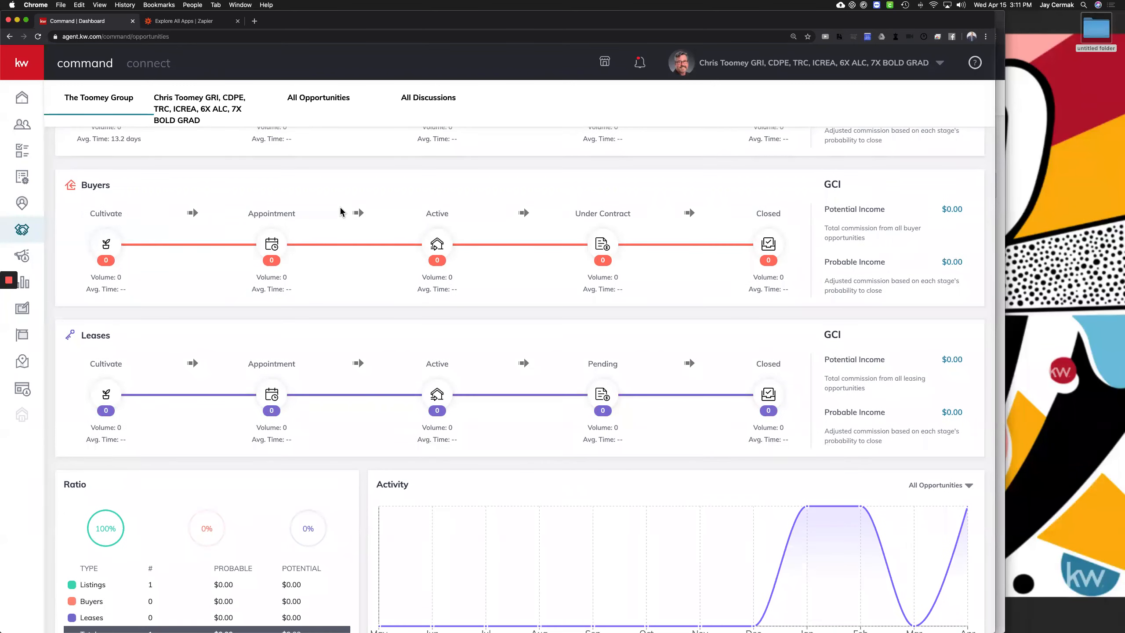
scroll(341, 211, up, 4)
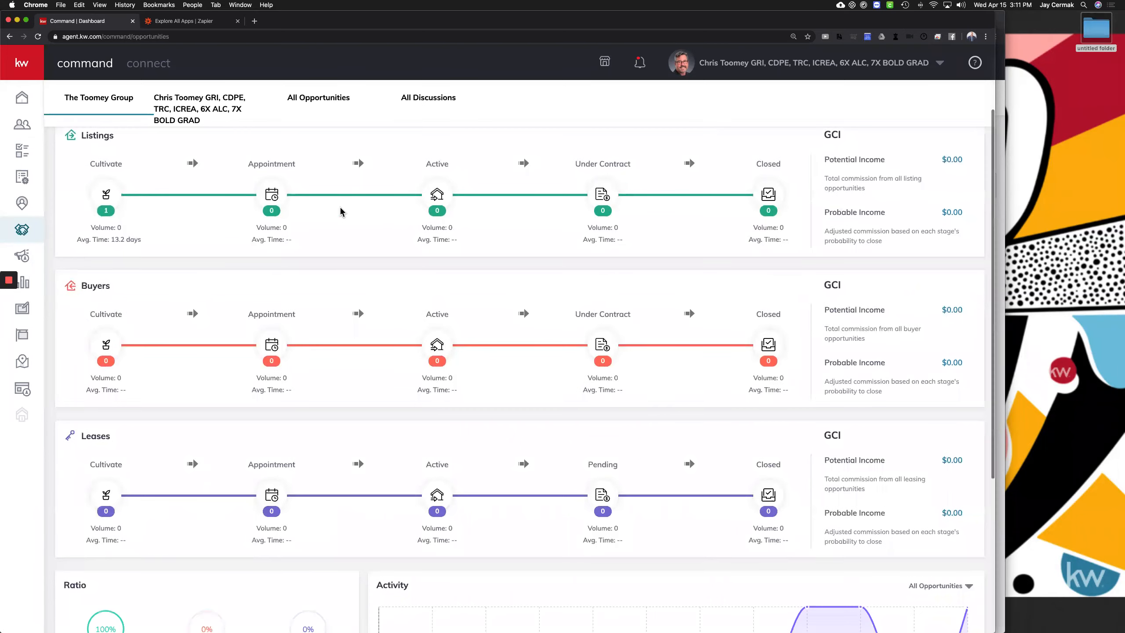
scroll(308, 199, up, 4)
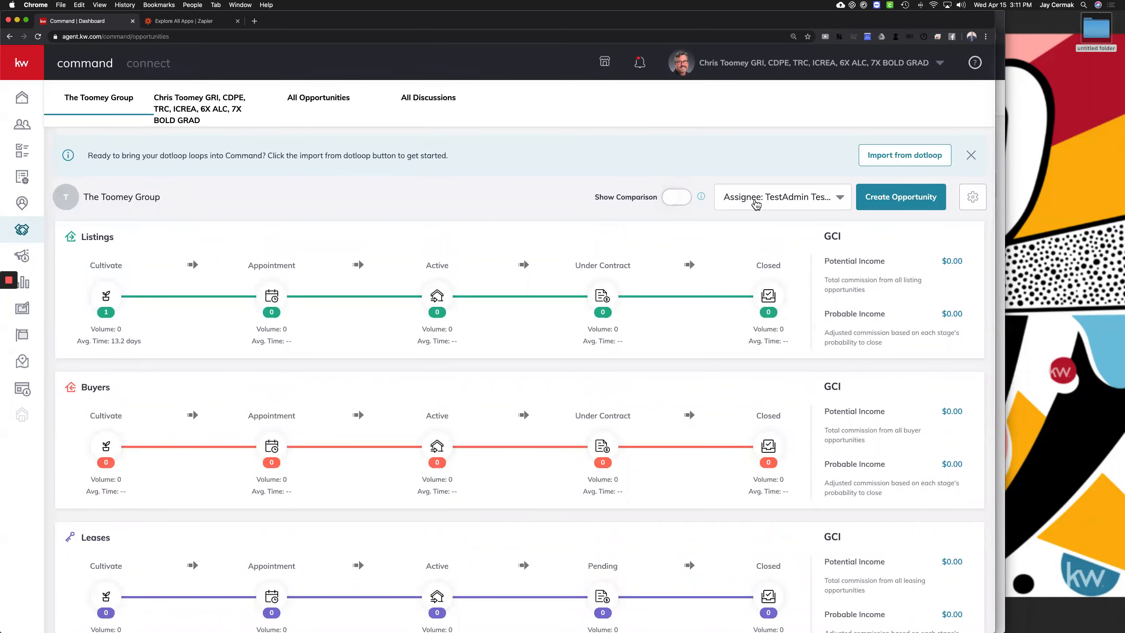
click(756, 203)
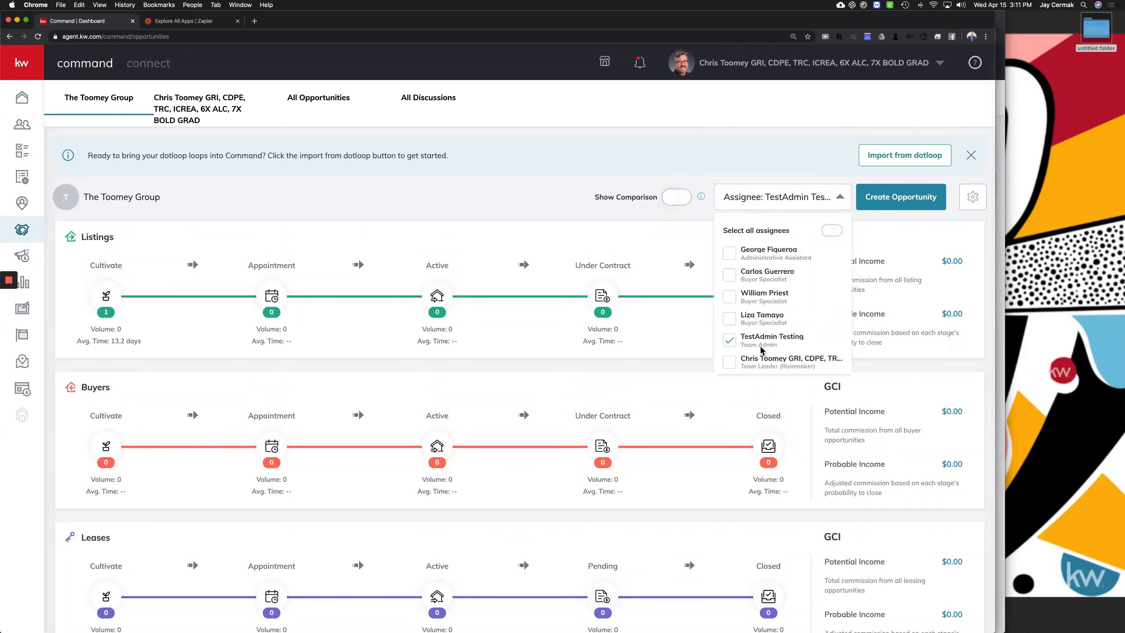
click(431, 154)
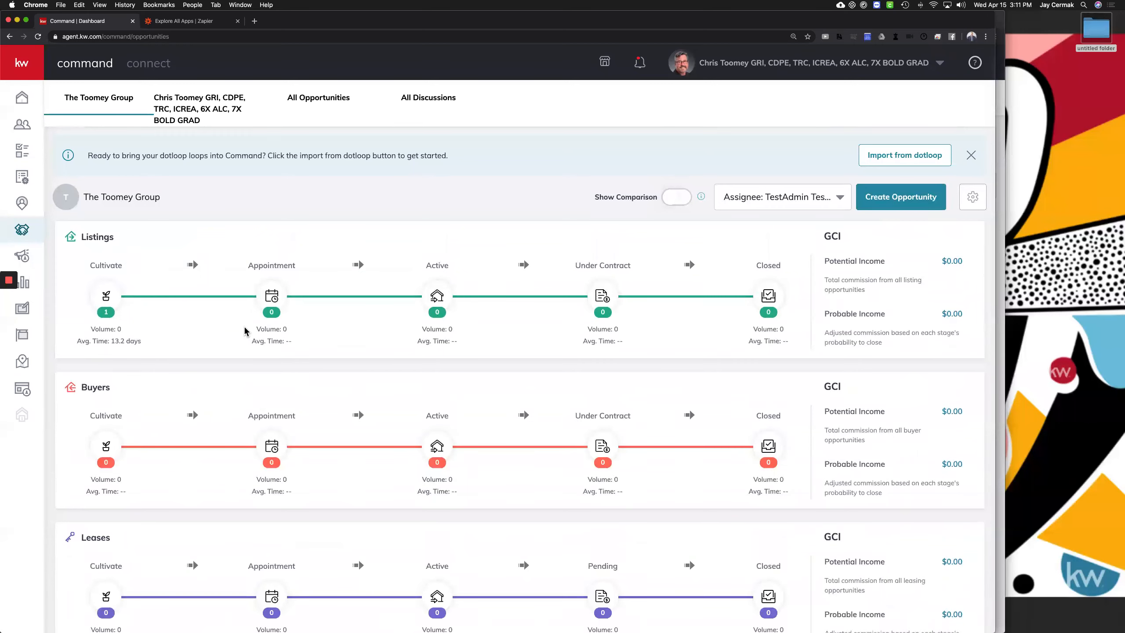
scroll(550, 291, down, 10)
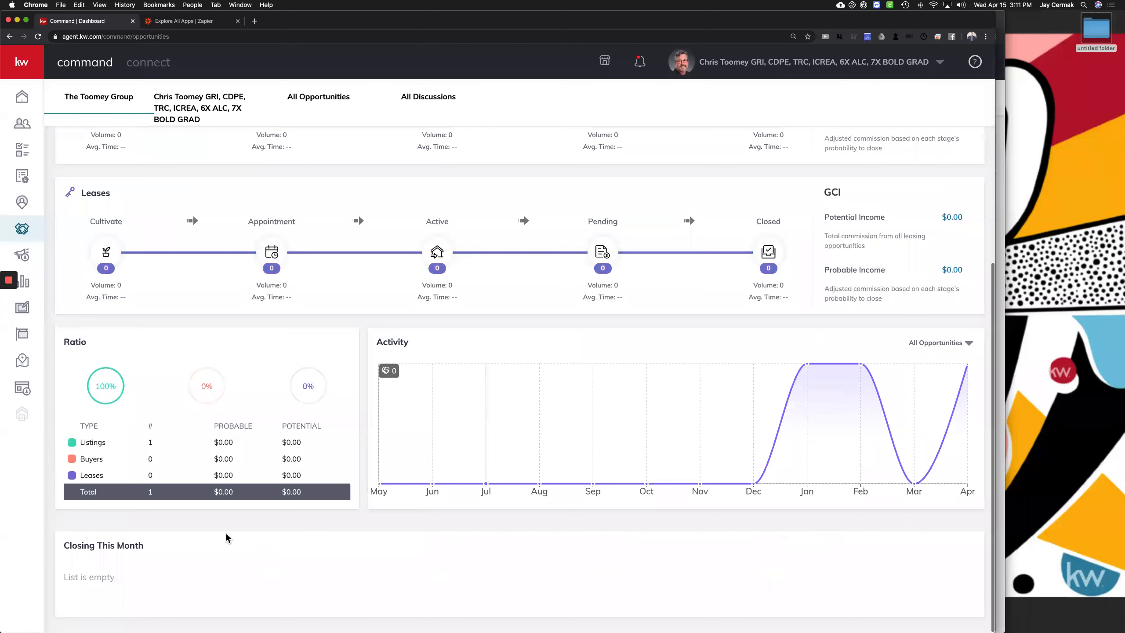
drag(61, 546, 195, 549)
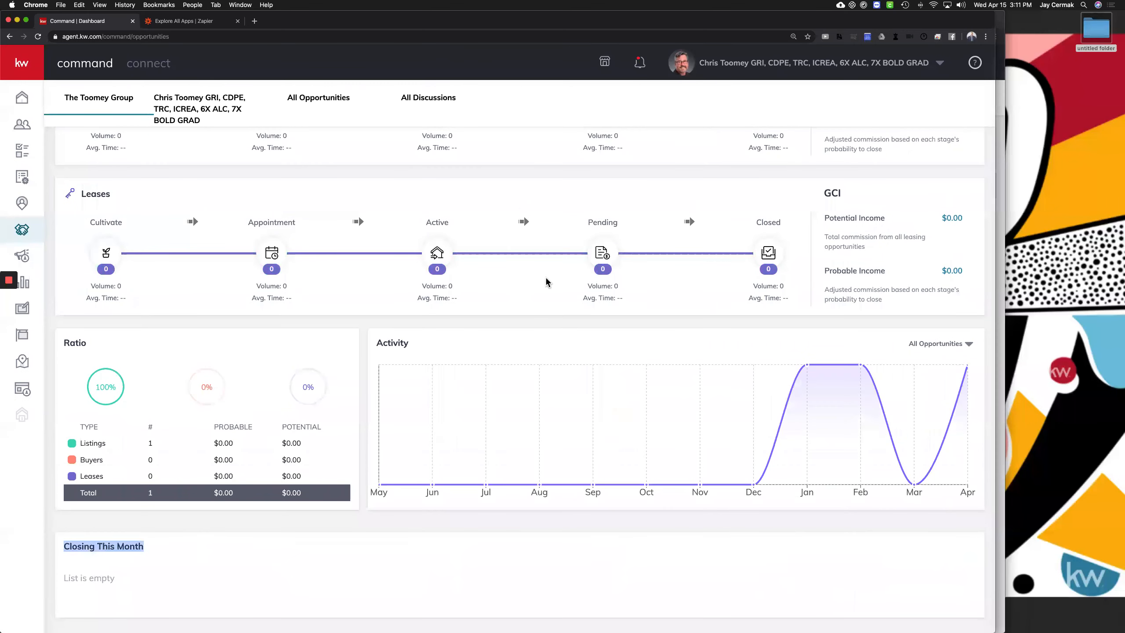
scroll(548, 281, up, 10)
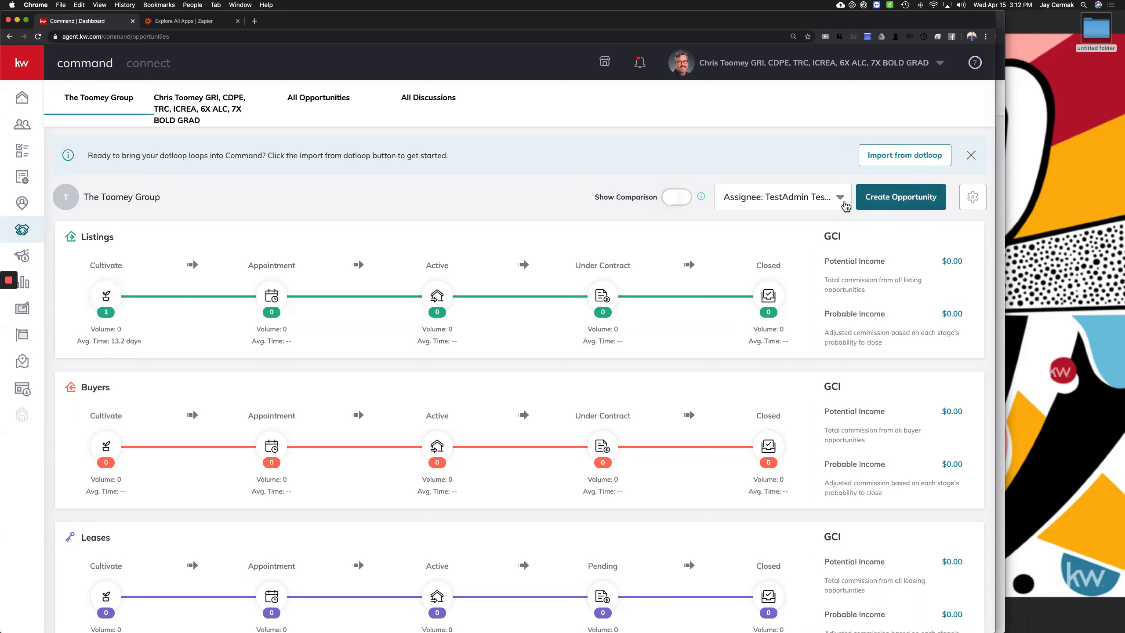
click(912, 201)
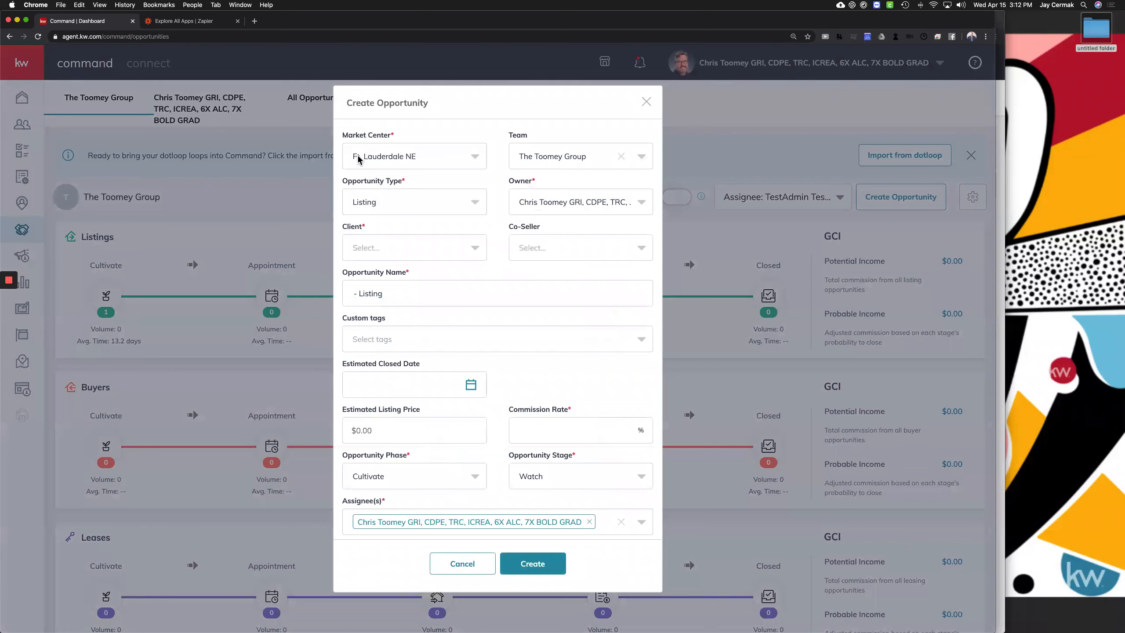
Keep The Toomey Group team and Listing as the opportunity type
click(568, 158)
click(568, 157)
click(428, 202)
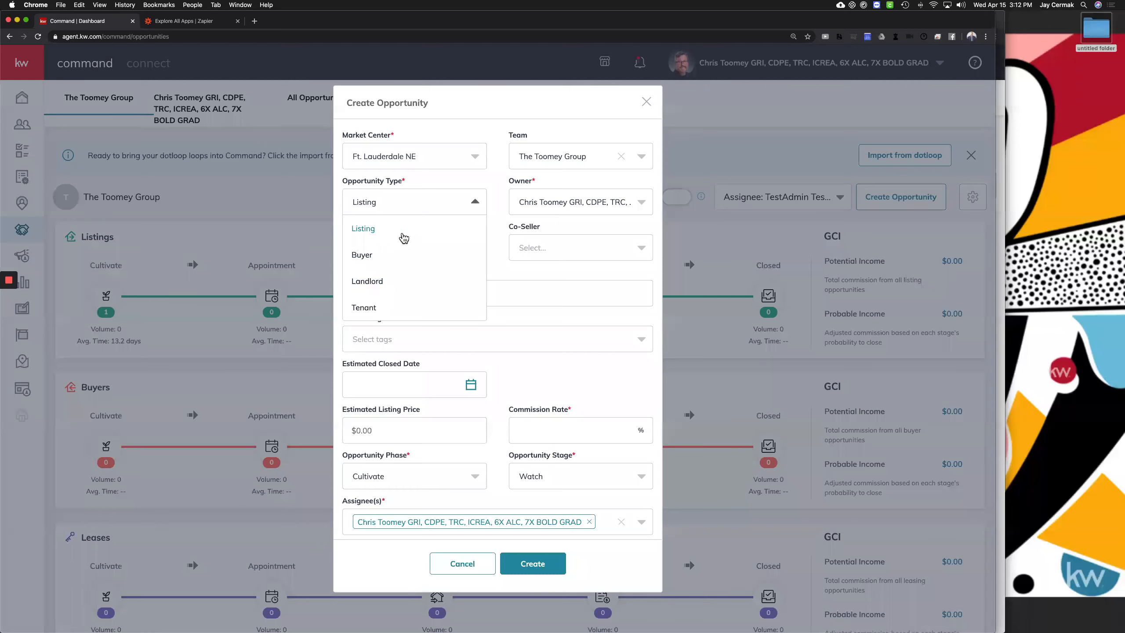
click(366, 229)
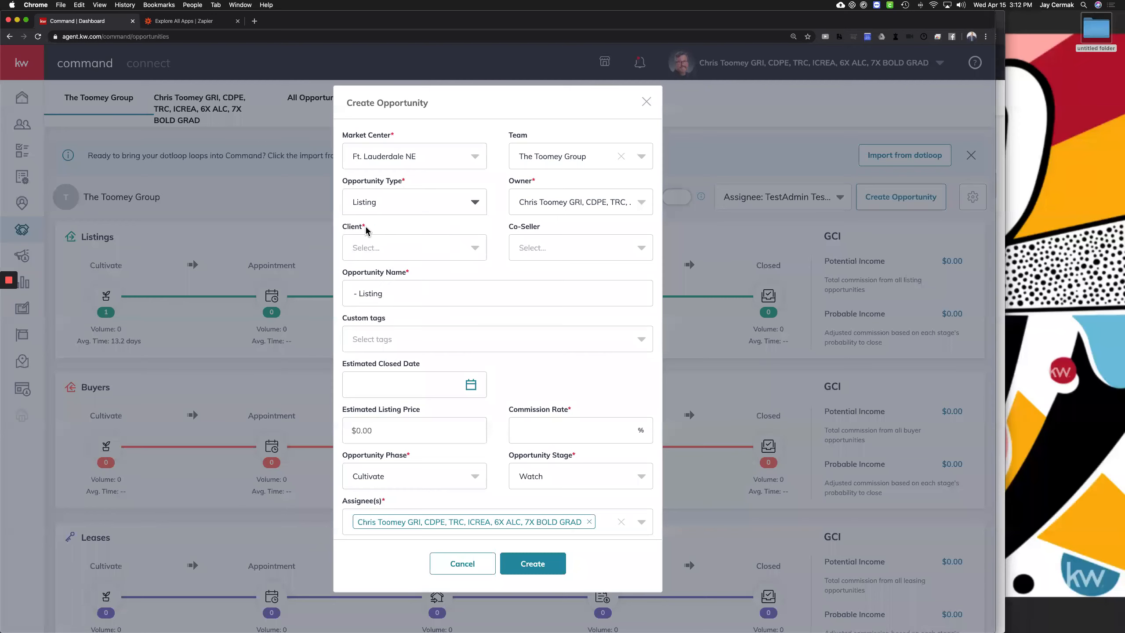
click(583, 203)
Search the Client field by the client's first name, pick them, and select the opportunity name
click(584, 204)
click(400, 250)
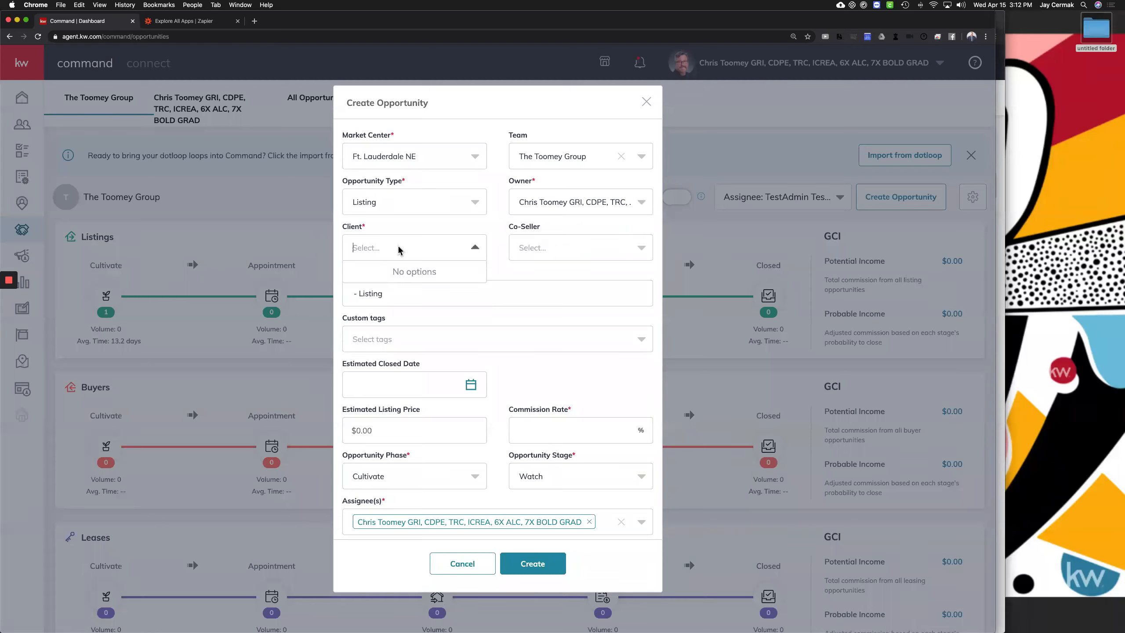
text(kathy)
scroll(400, 282, down, 2)
scroll(400, 282, down, 6)
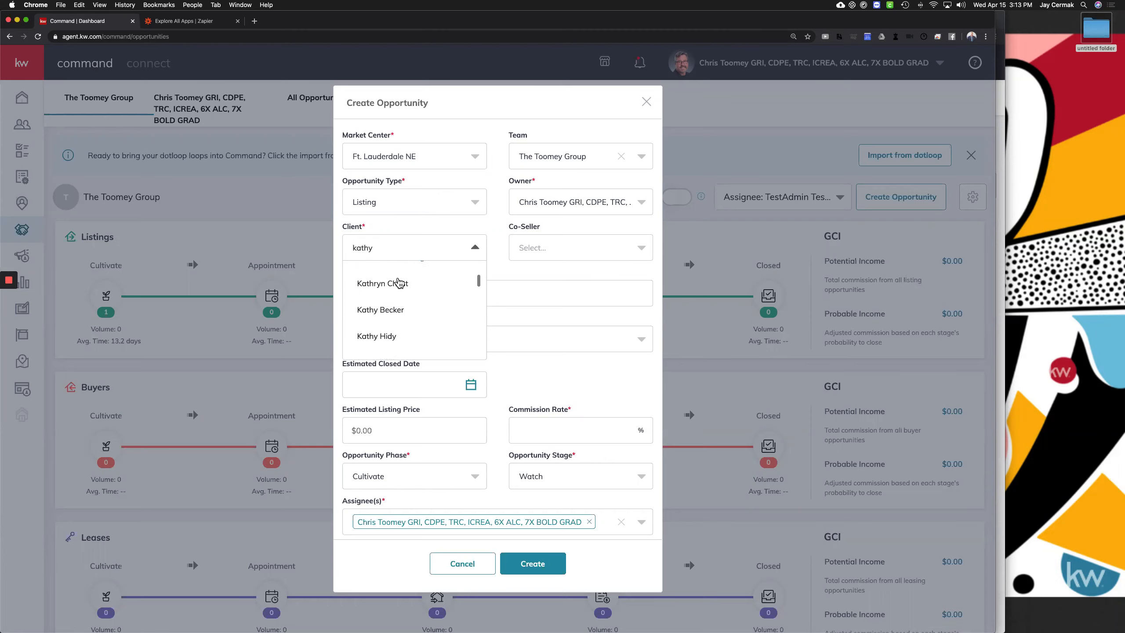
text(thy)
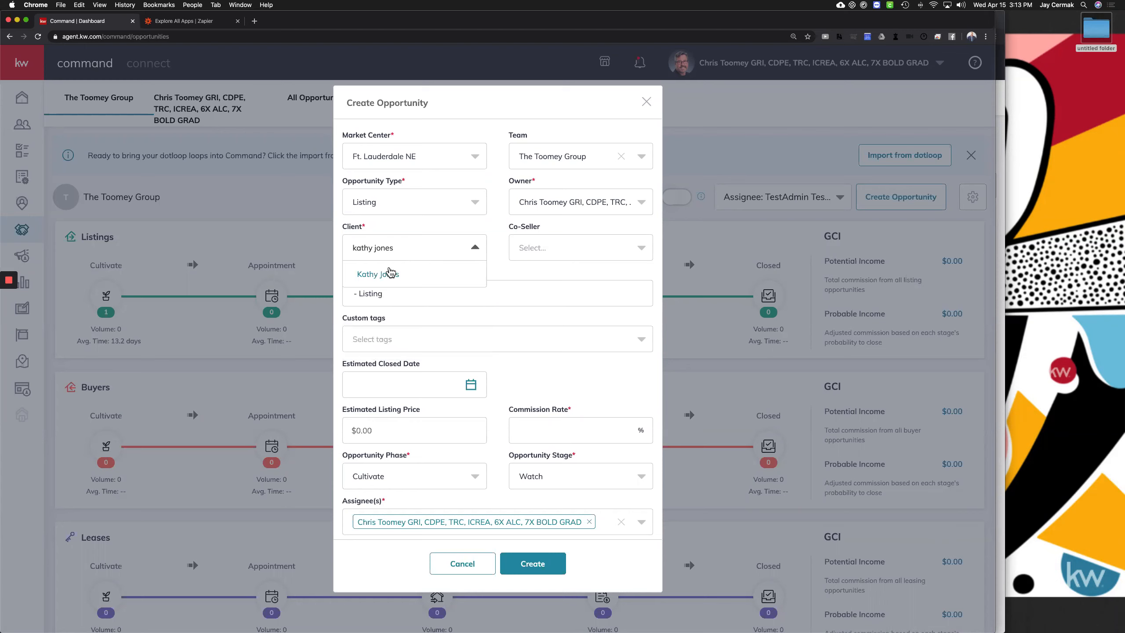
click(387, 276)
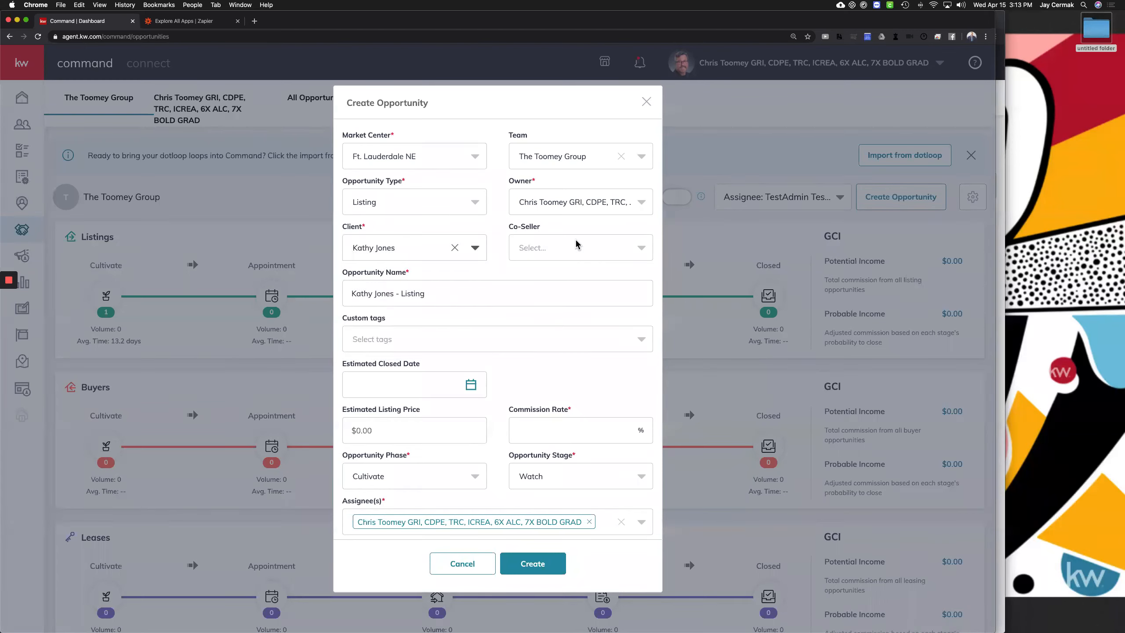
click(383, 299)
triple_click(383, 300)
Finish the opportunity name ending in 'Listing Test' and set a 3% commission
click(456, 291)
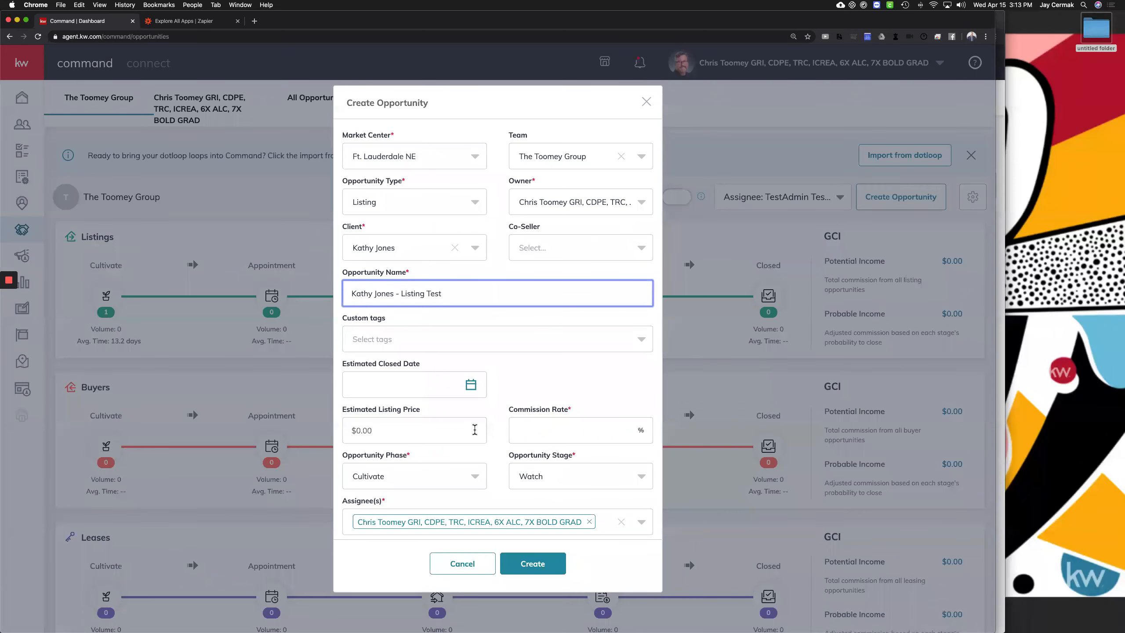
scroll(514, 425, down, 1)
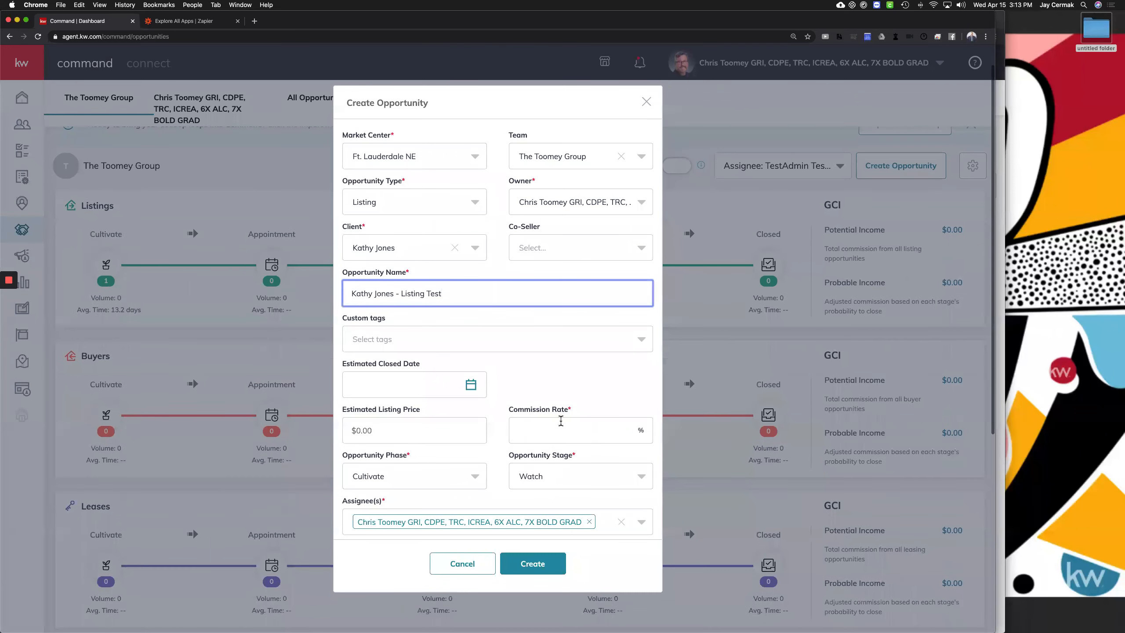
click(561, 421)
text(3)
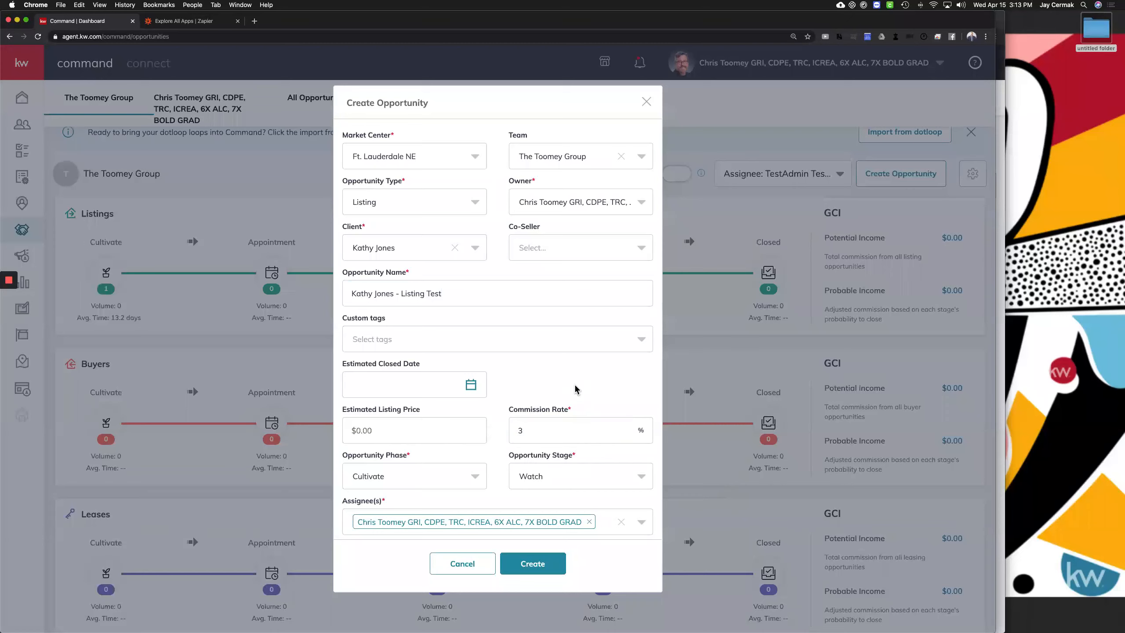
drag(345, 501, 380, 504)
Assign the owner and TestAdmin Testing, removing extra members, then create the listing opportunity
click(606, 524)
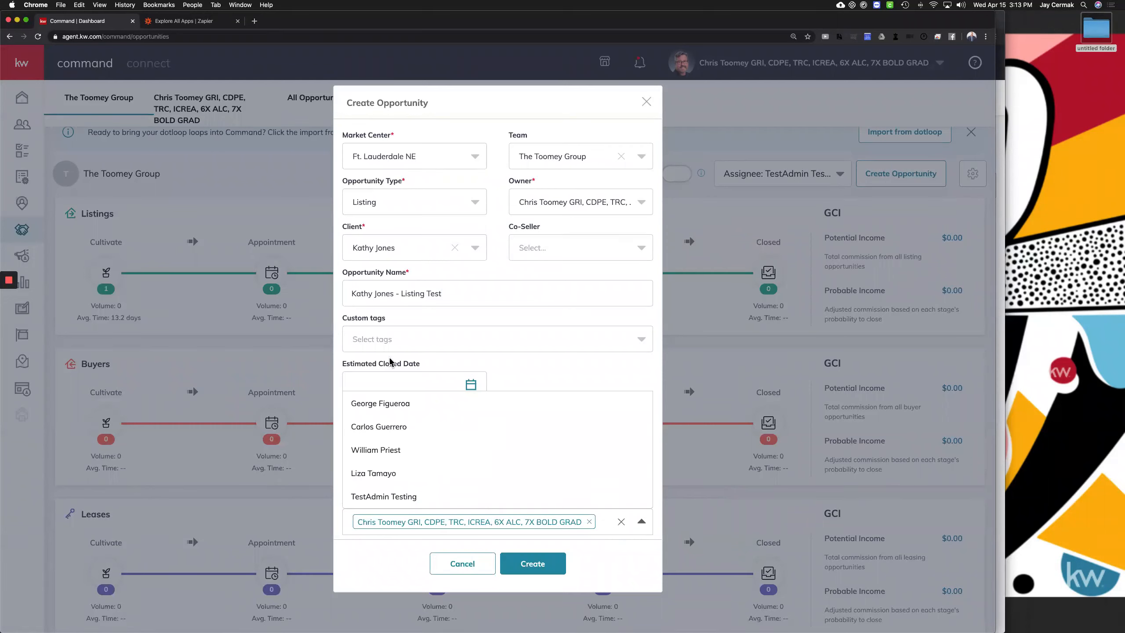
click(382, 498)
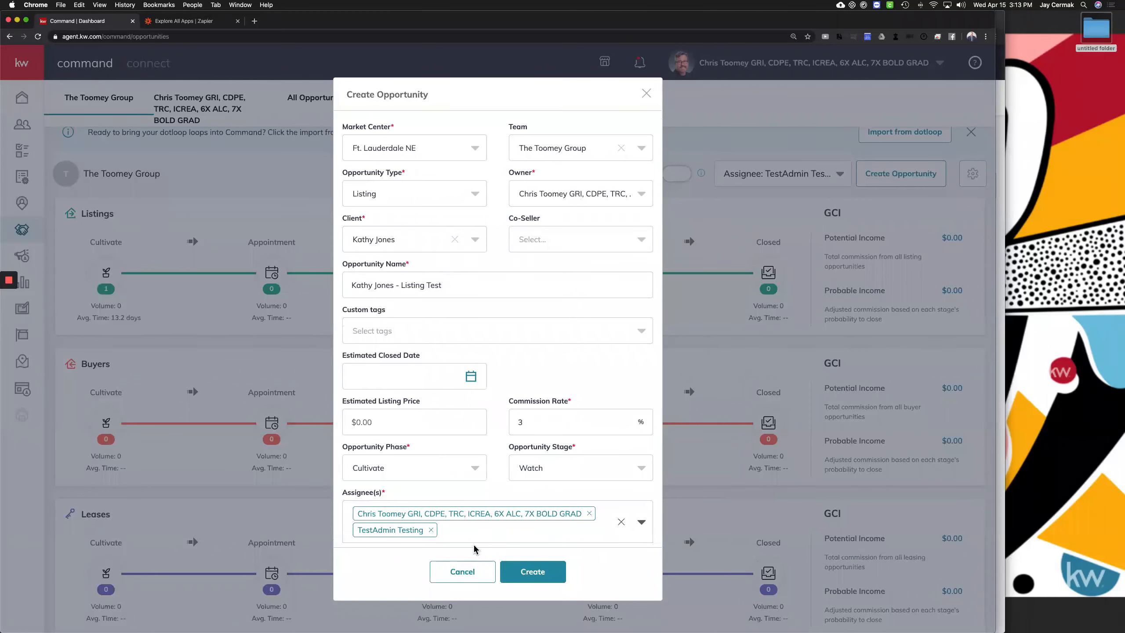
click(480, 534)
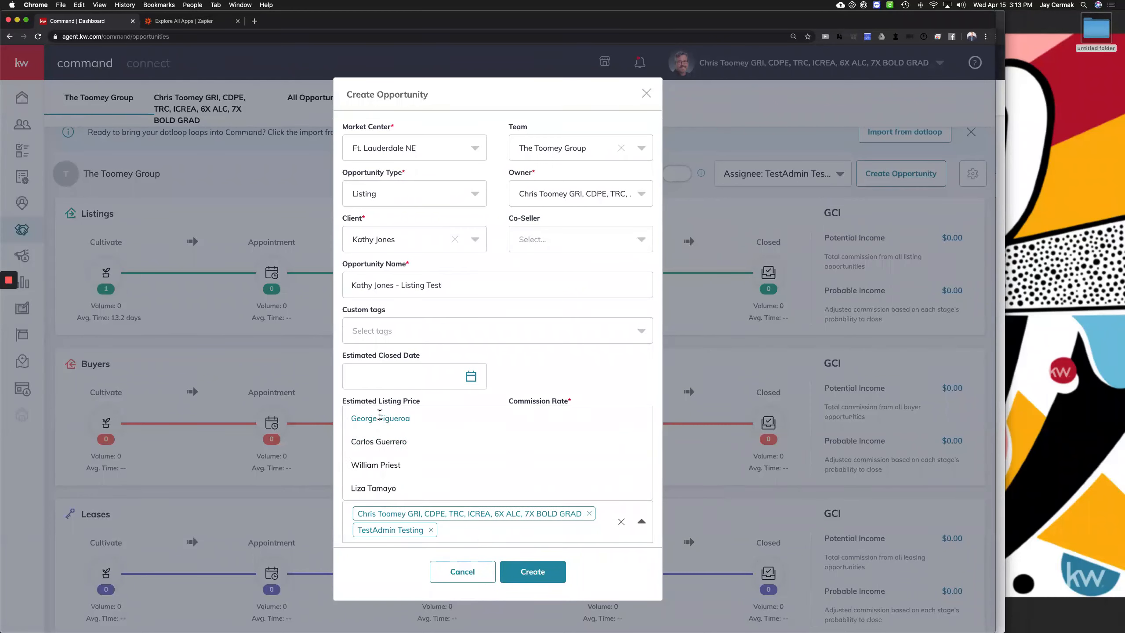
click(381, 418)
click(536, 529)
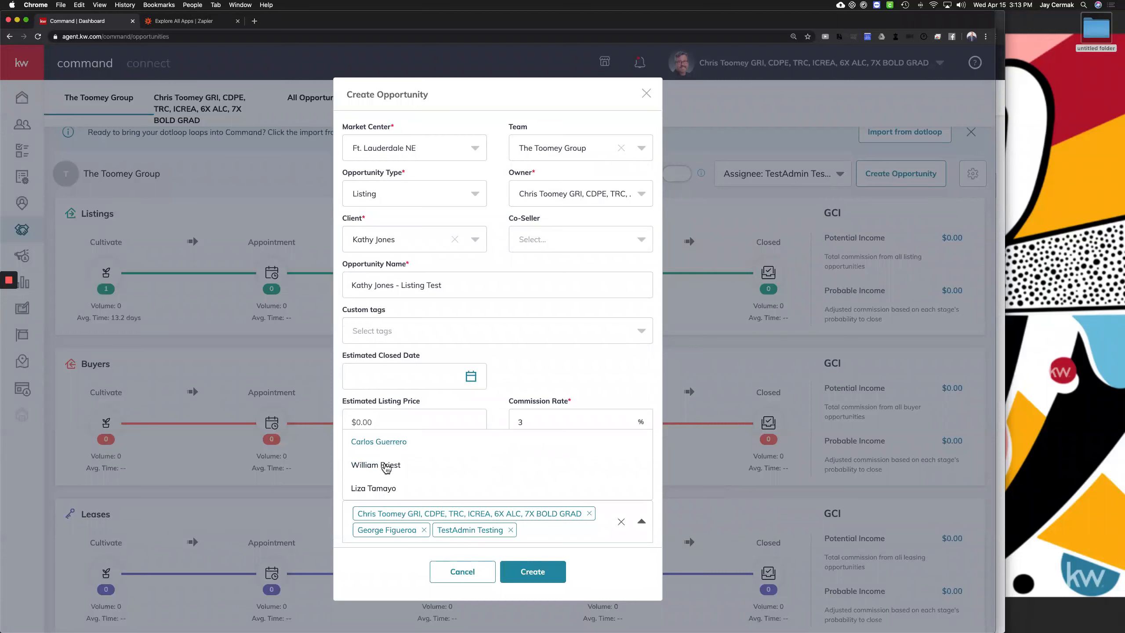
click(382, 465)
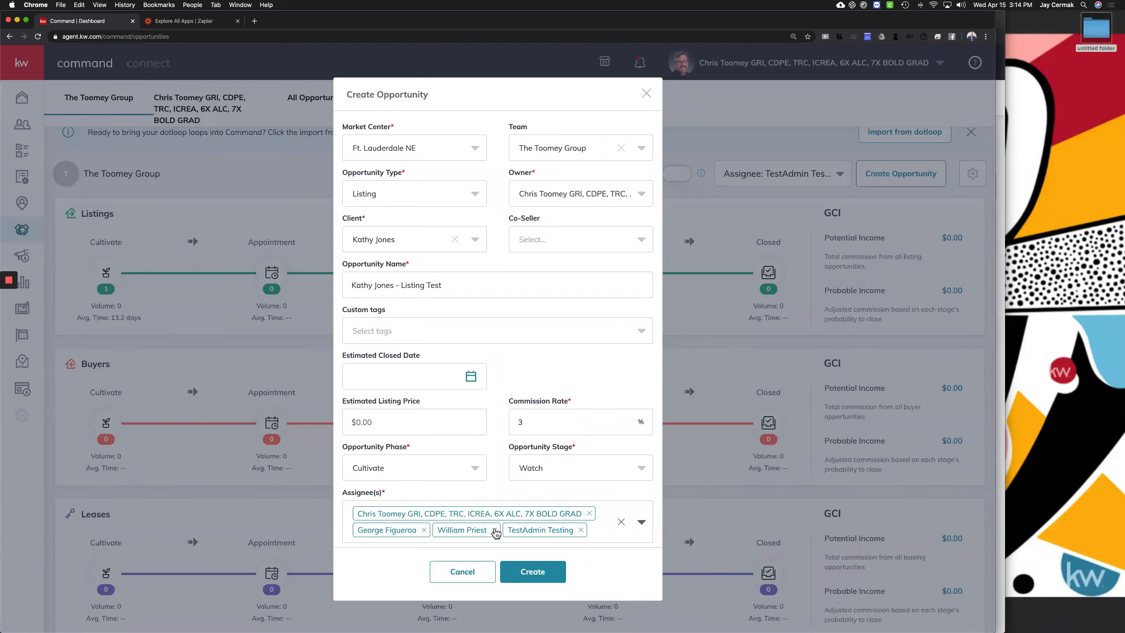
click(495, 531)
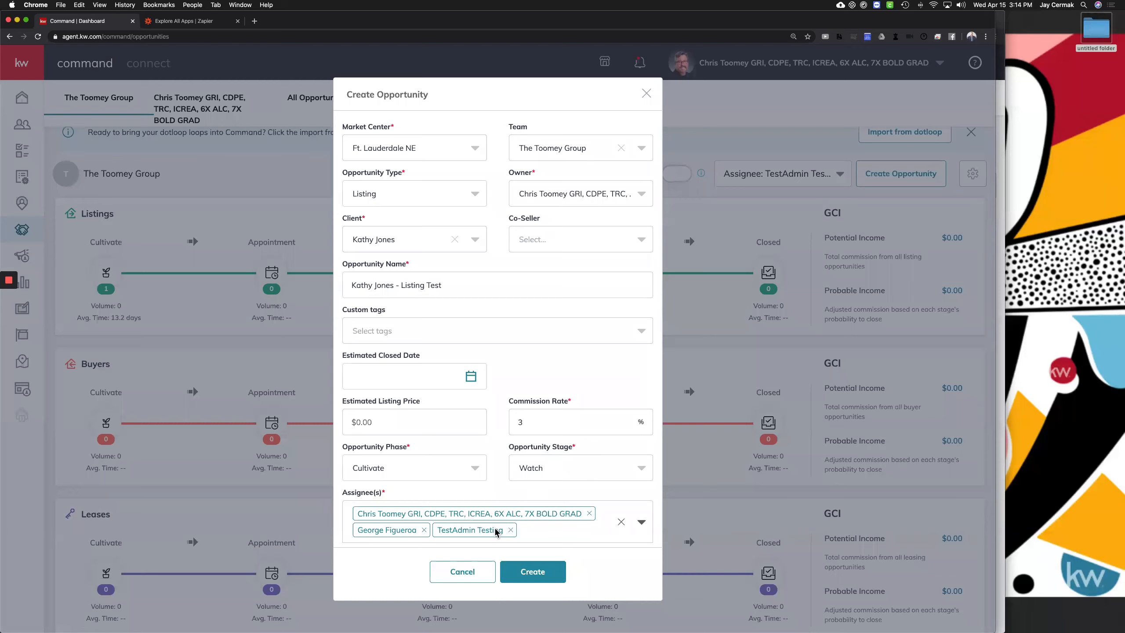
click(511, 530)
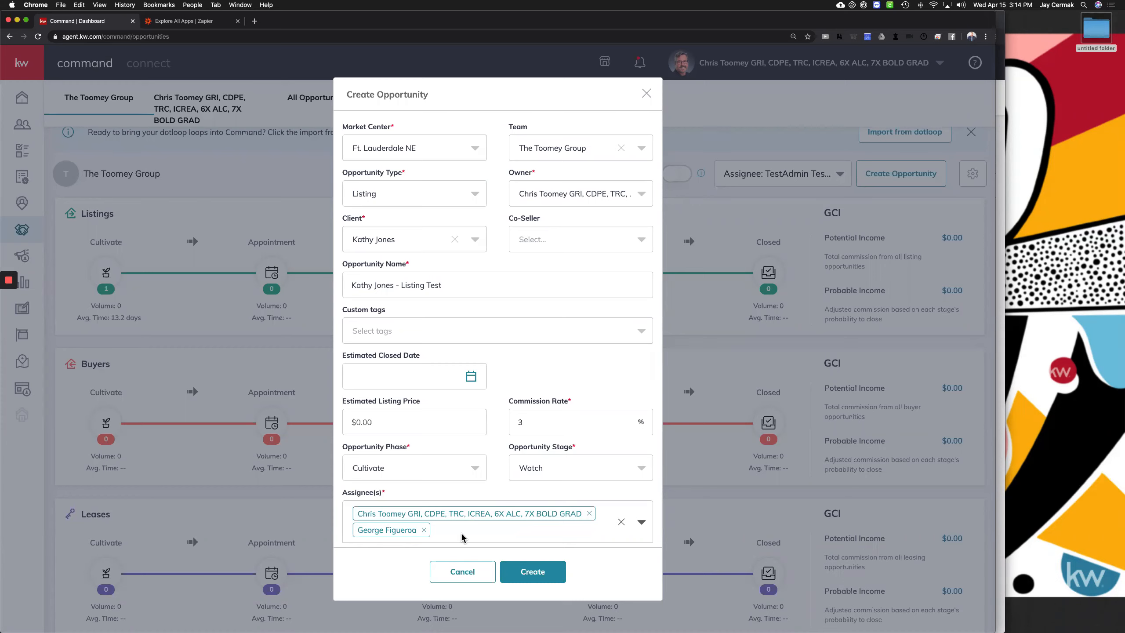
click(426, 530)
click(429, 534)
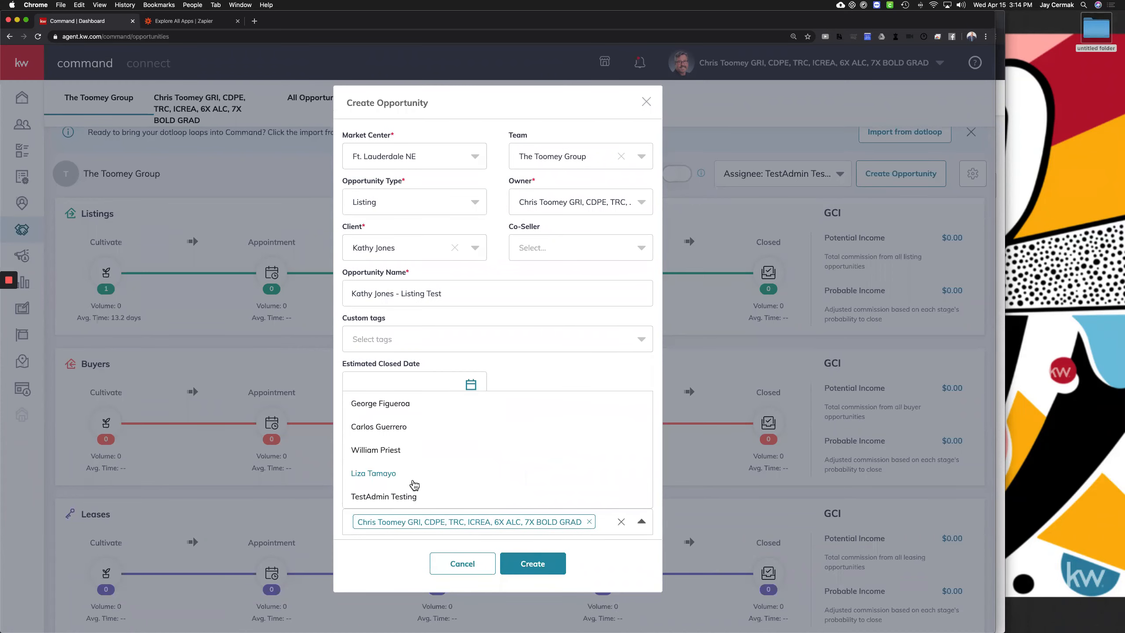
click(406, 498)
click(548, 572)
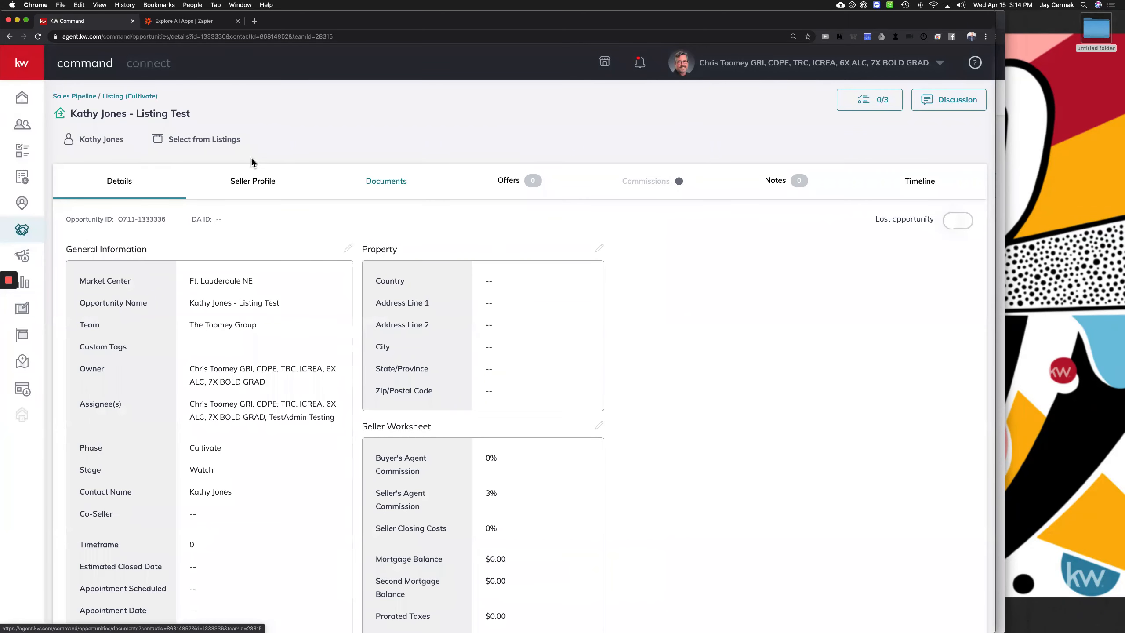
key(ctrl+Up)
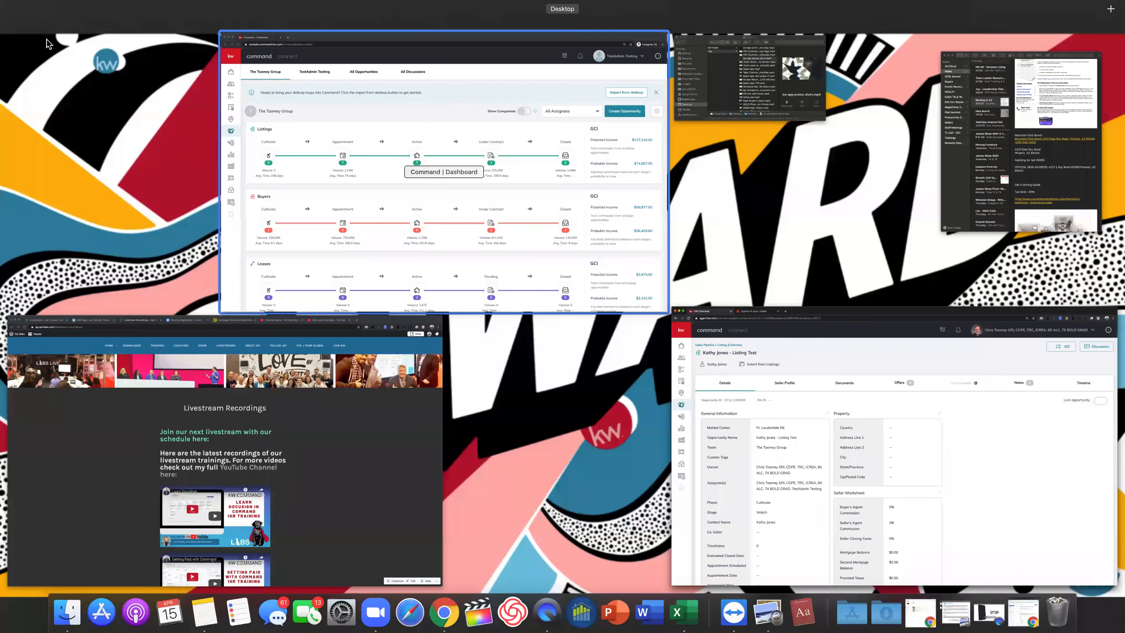
In the other window, reload the dashboard and open the Listing Test card from Cultivate listings
click(412, 170)
click(47, 37)
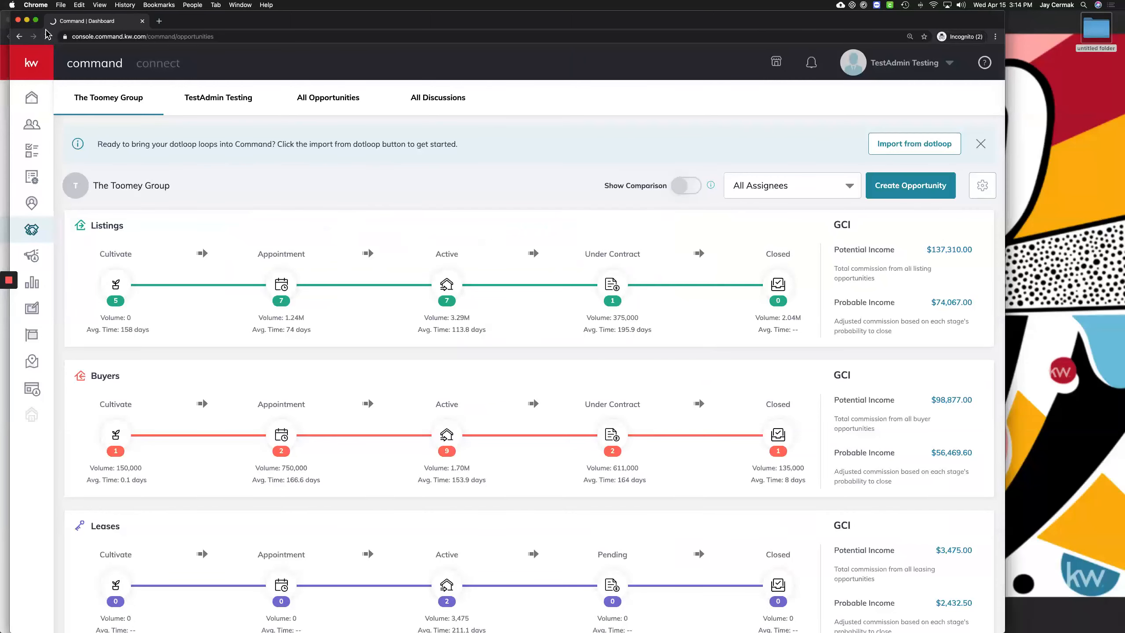
click(115, 291)
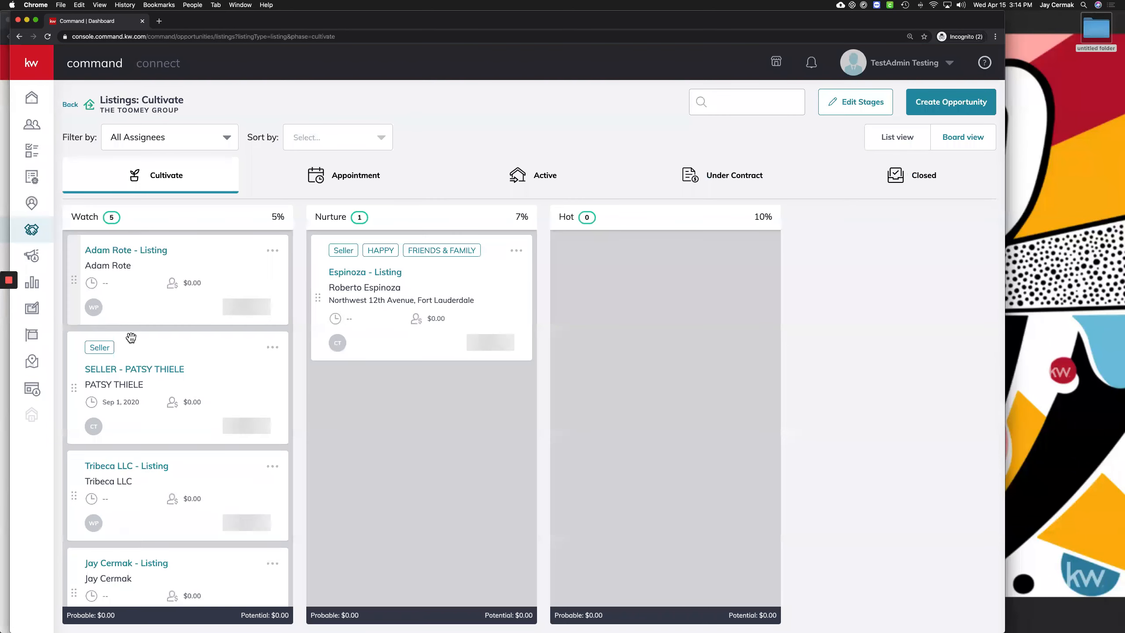
scroll(131, 338, down, 5)
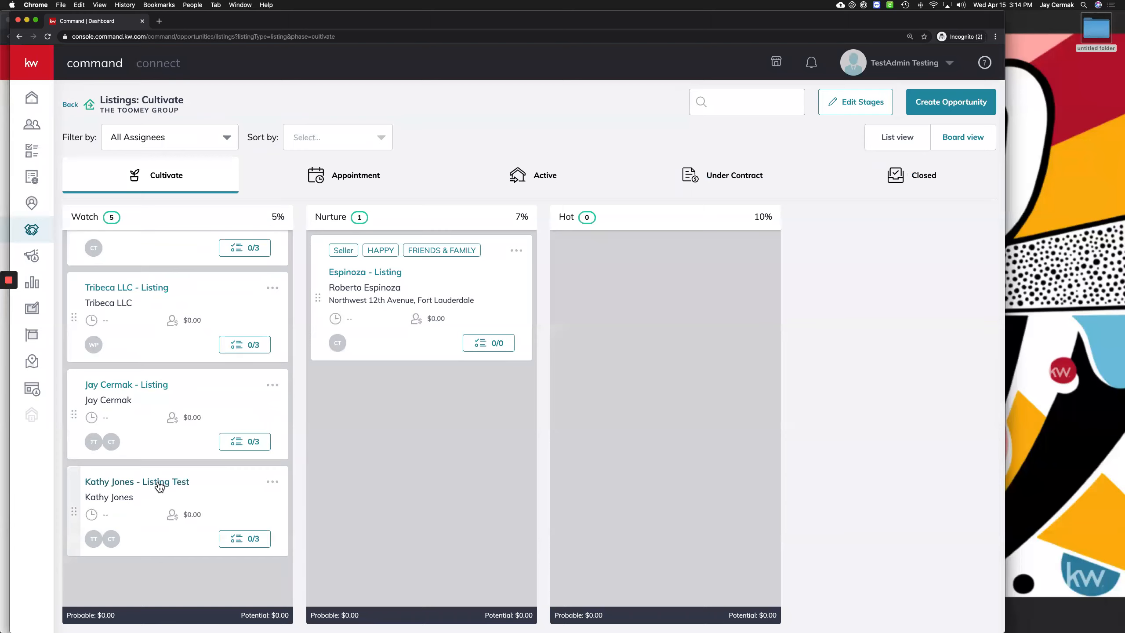
click(166, 480)
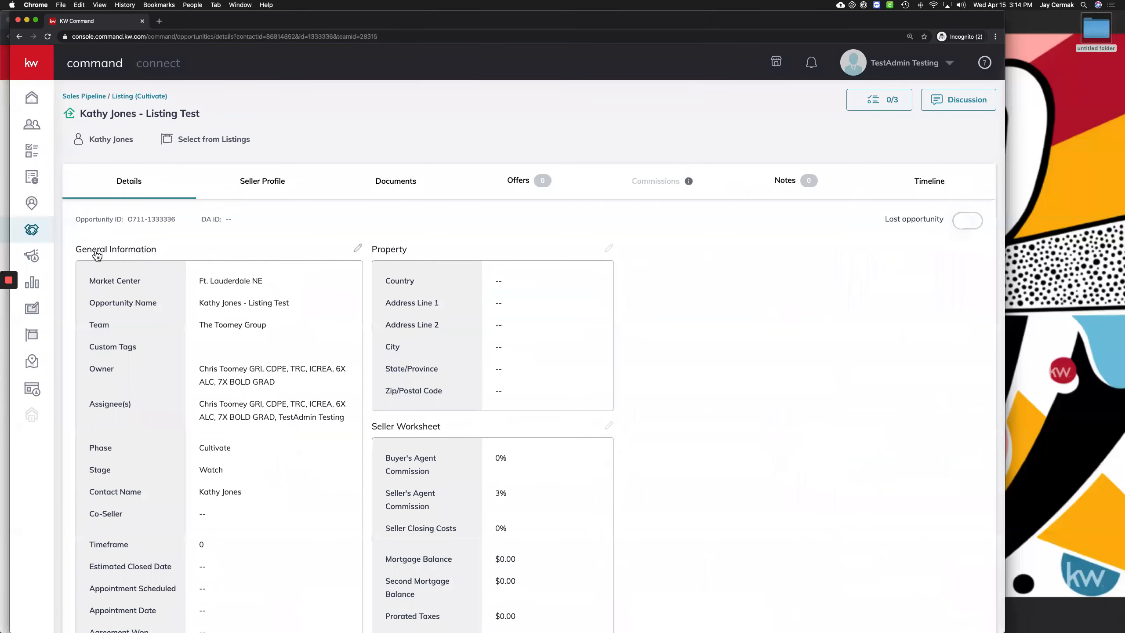
Point out the opportunity's Assignee(s) and Estimated Closed Date on its details page
scroll(317, 323, down, 3)
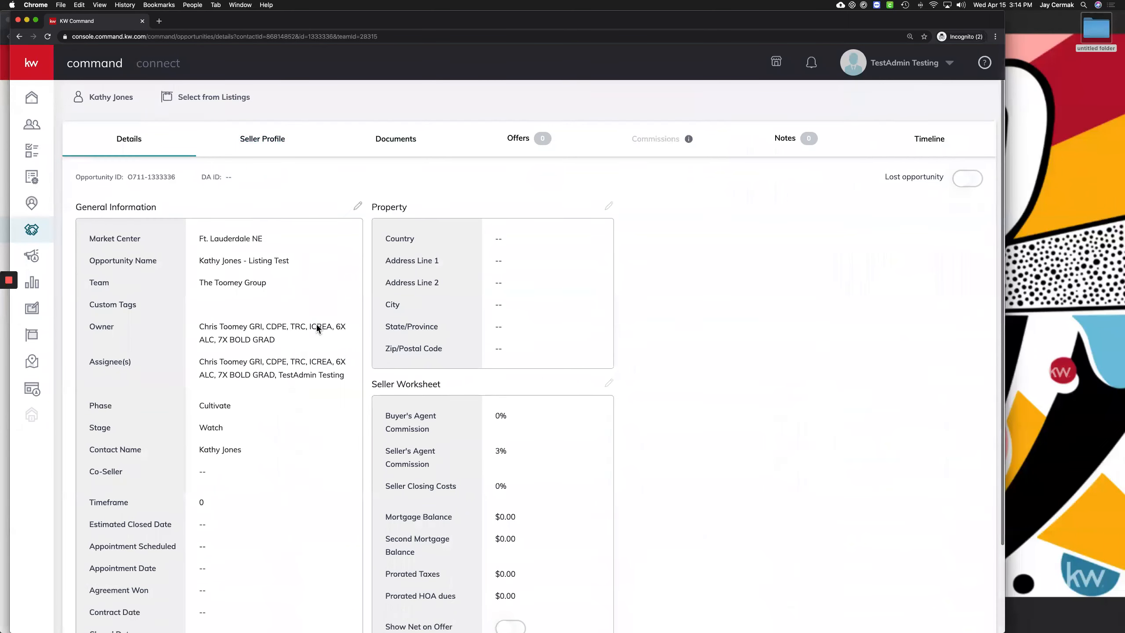
drag(200, 305, 341, 320)
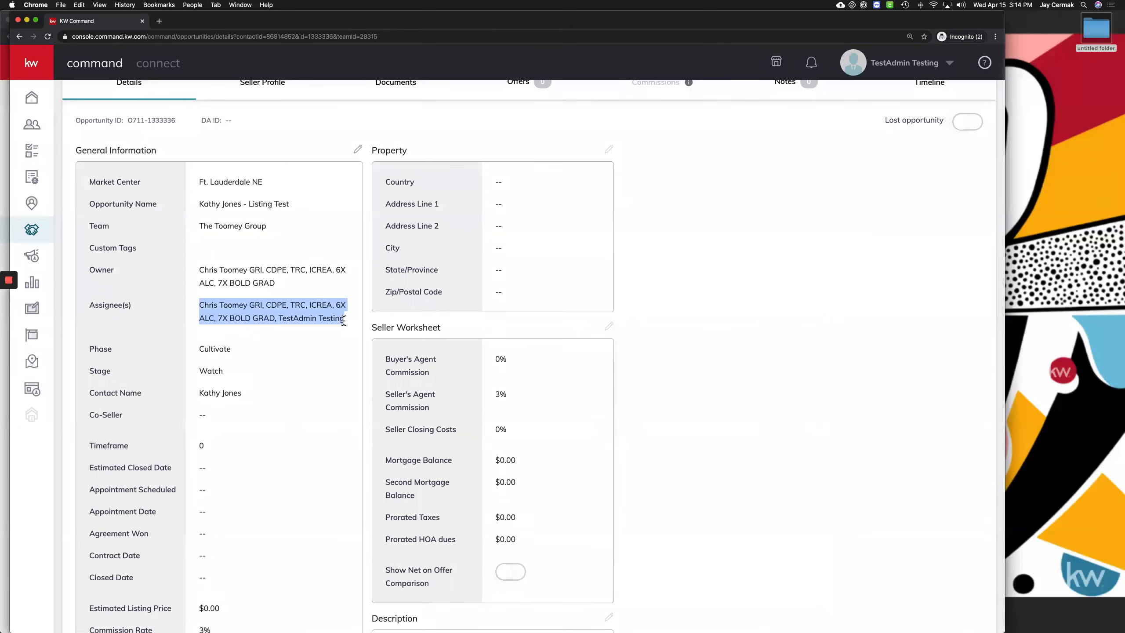
scroll(343, 318, down, 1)
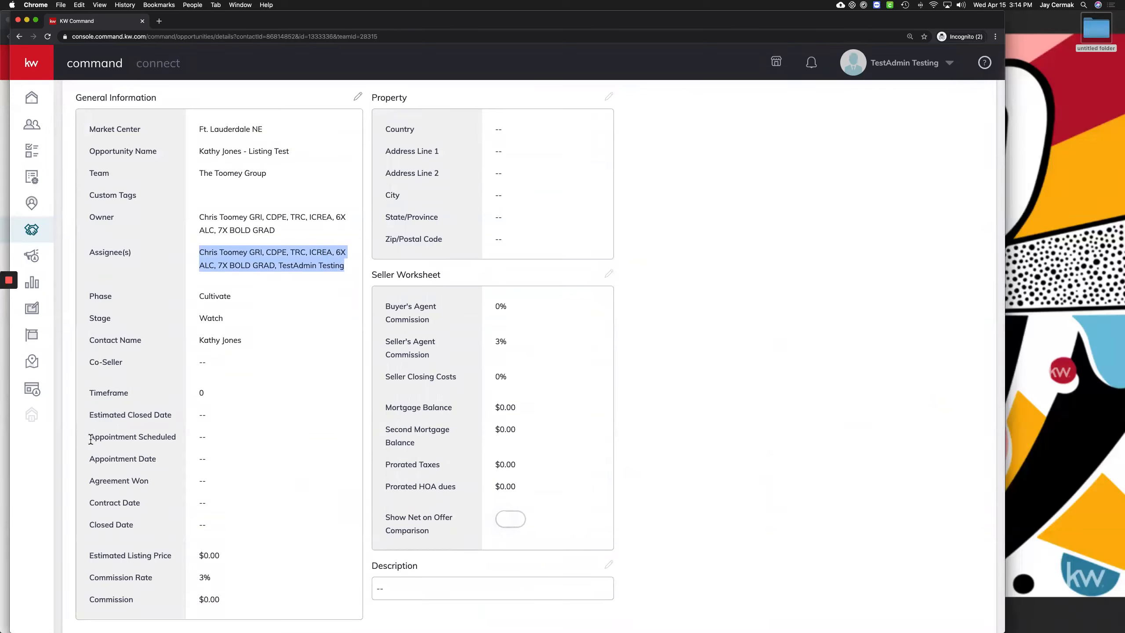
click(187, 420)
drag(186, 420, 210, 421)
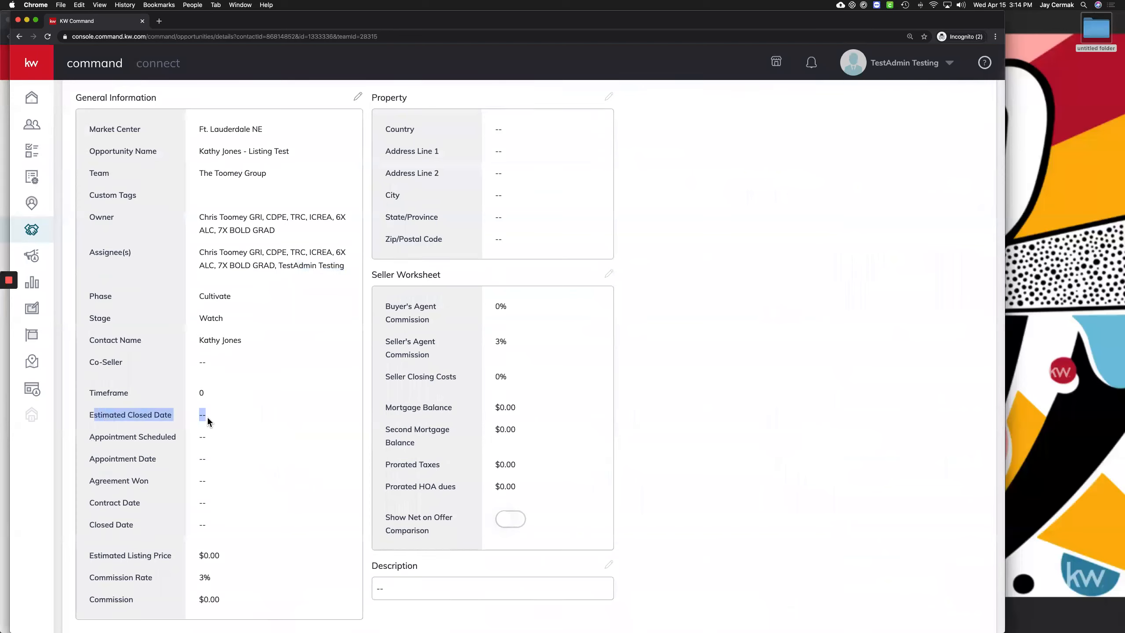
click(98, 512)
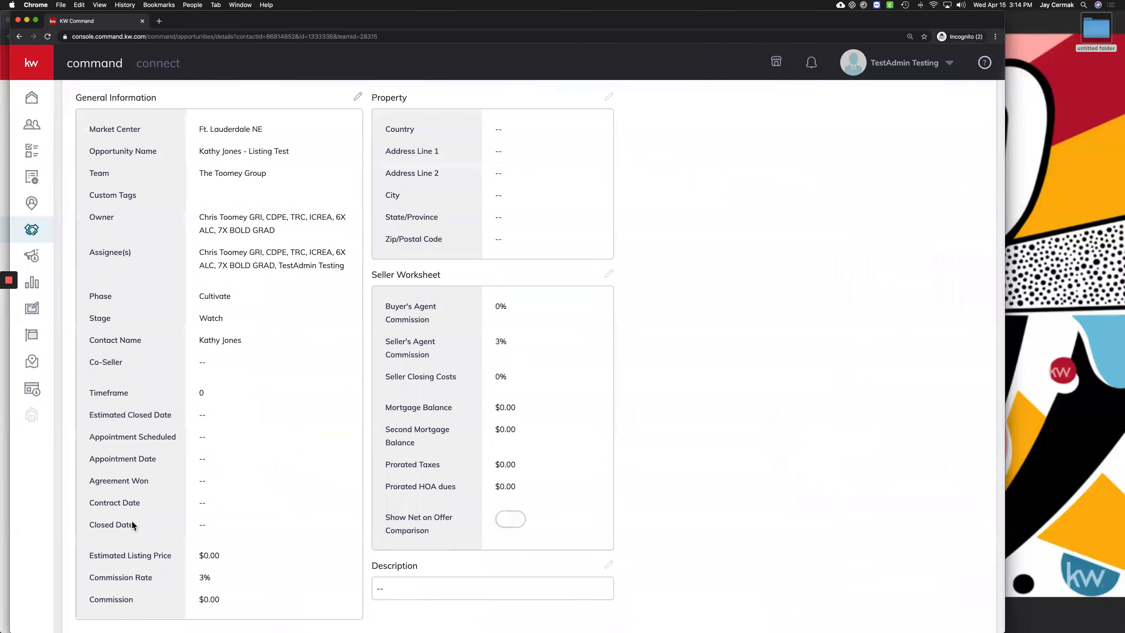
scroll(272, 358, up, 4)
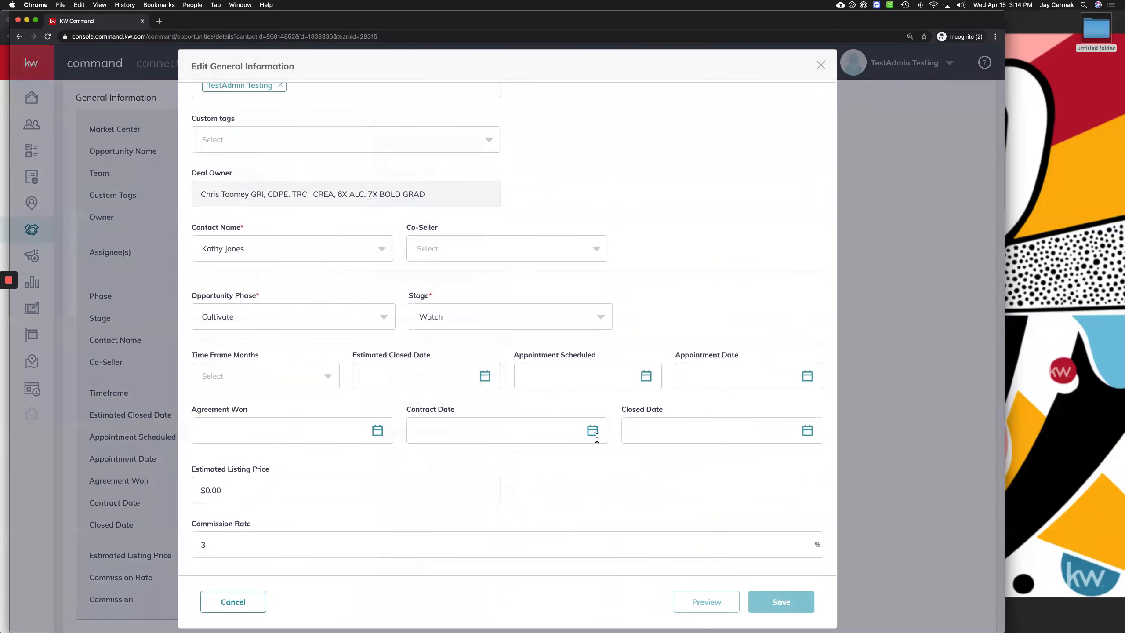
Save April 17, 2020 as the Closed Date, then review the 38-opportunity dashboard
click(803, 432)
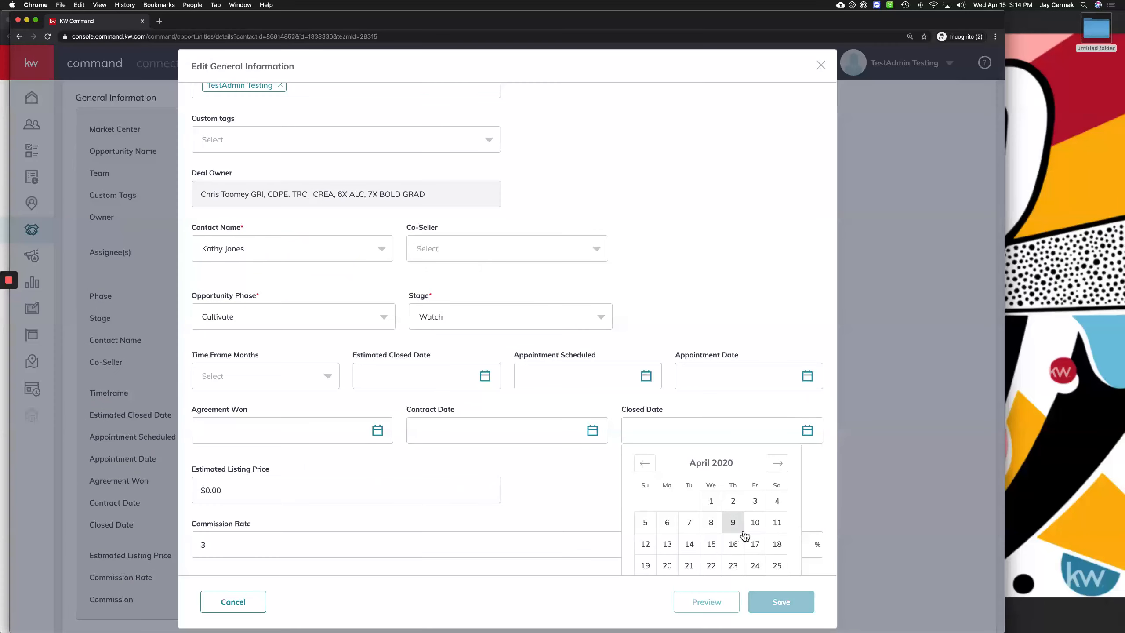
click(760, 545)
click(782, 602)
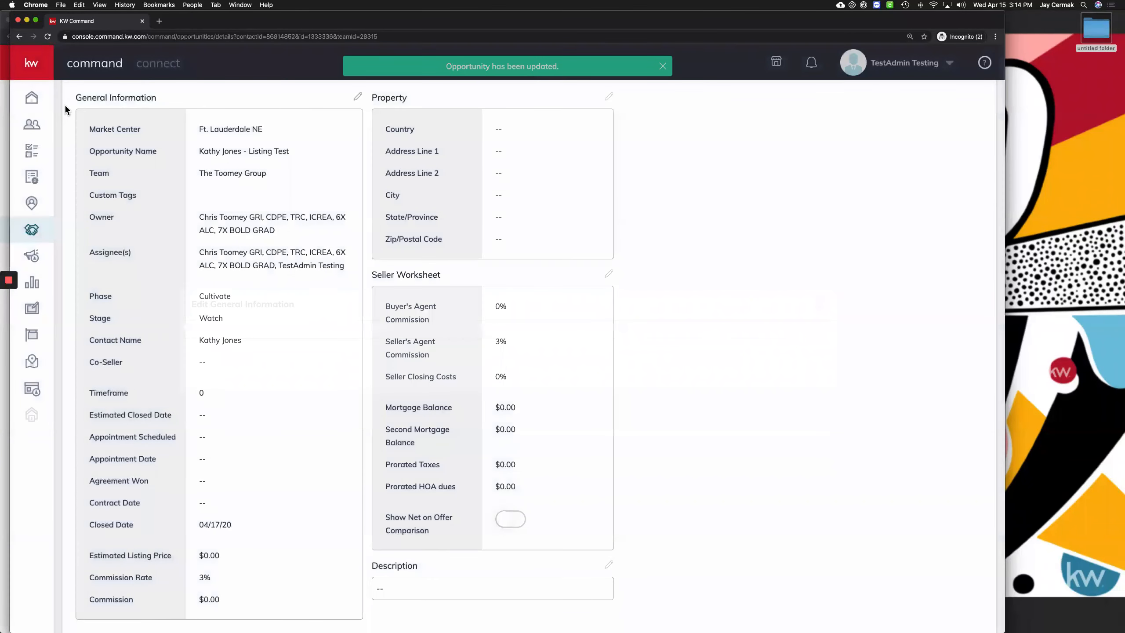
click(31, 231)
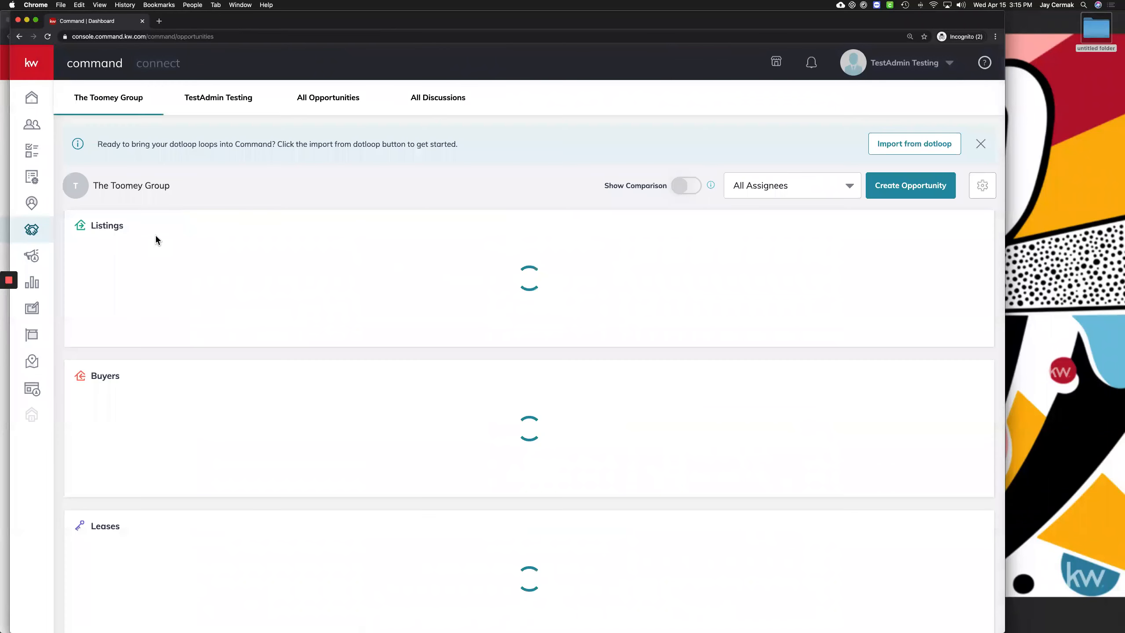
scroll(154, 235, down, 8)
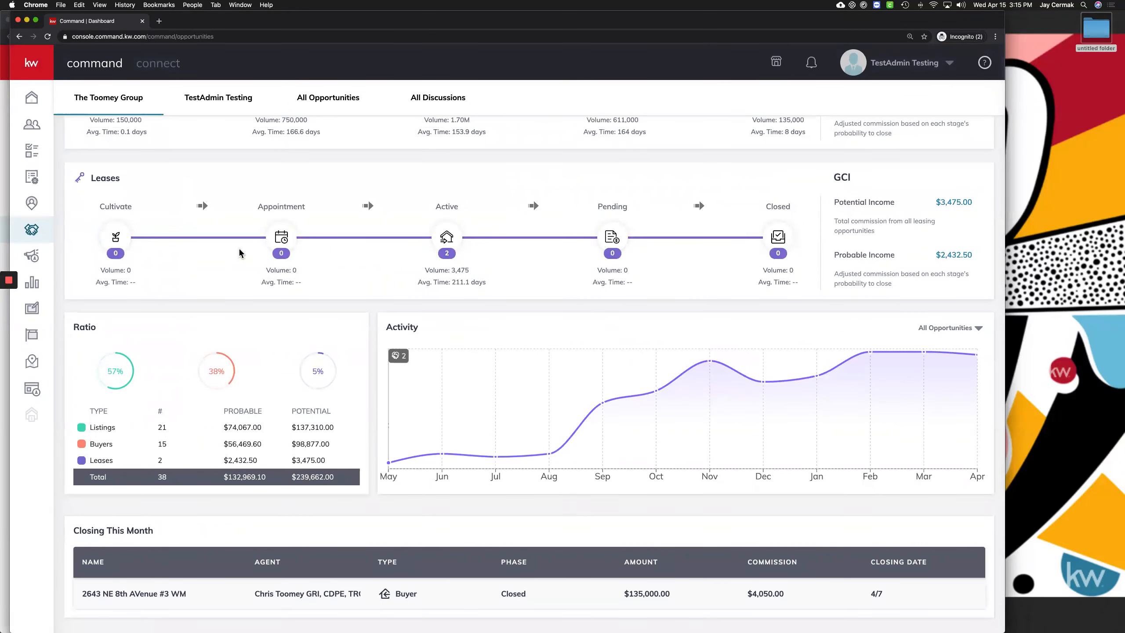
scroll(142, 310, up, 8)
click(110, 288)
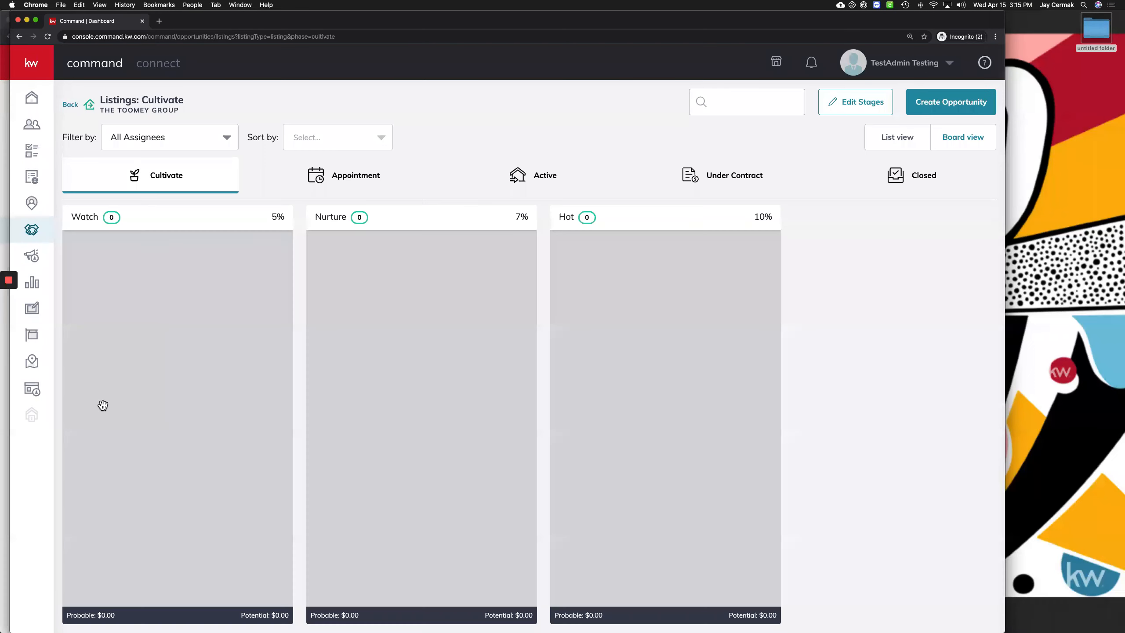
scroll(83, 452, down, 4)
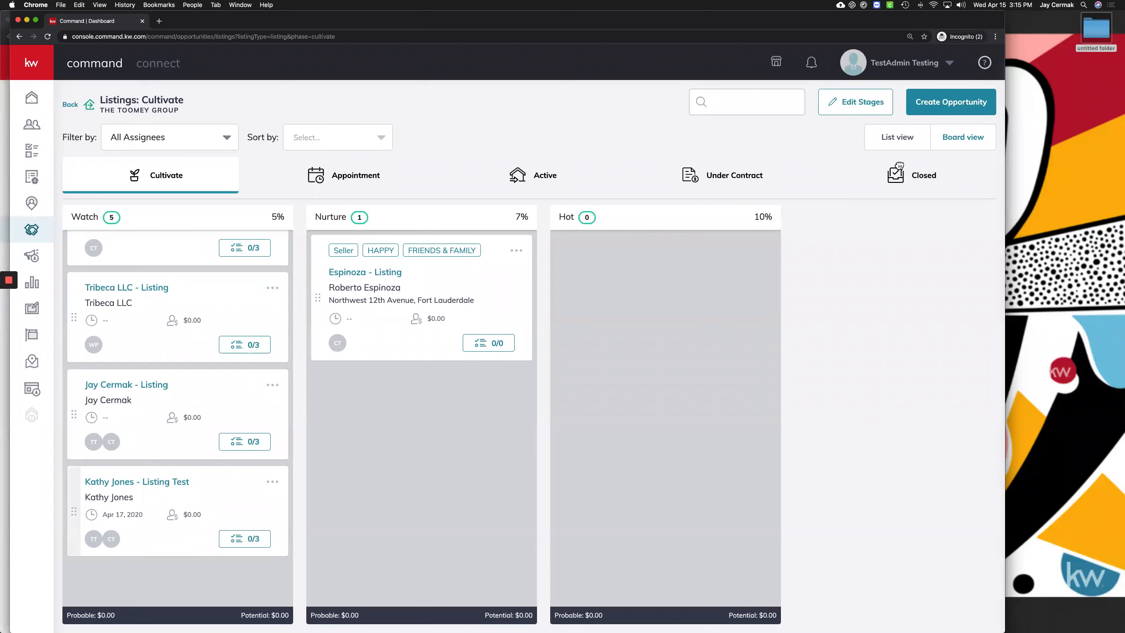
drag(910, 167, 852, 186)
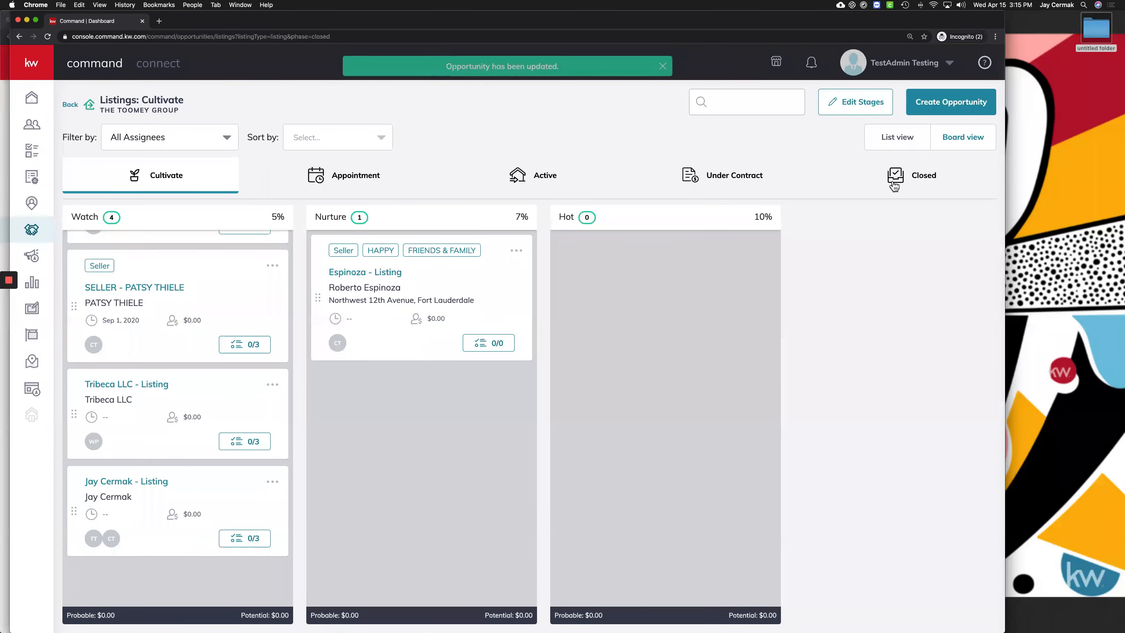
click(895, 176)
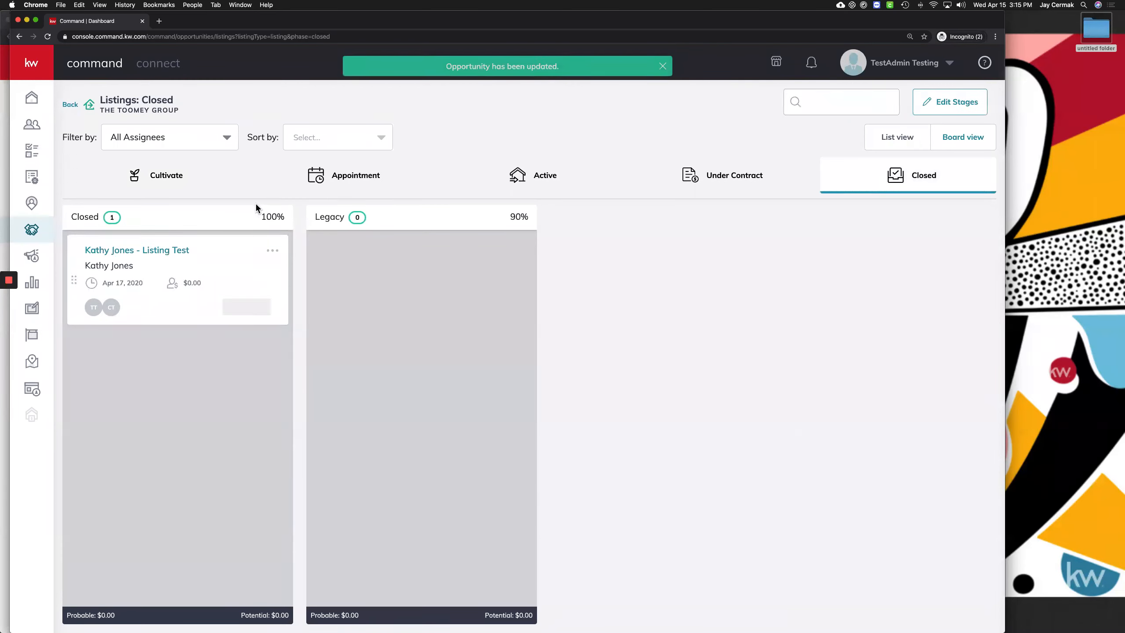
click(32, 230)
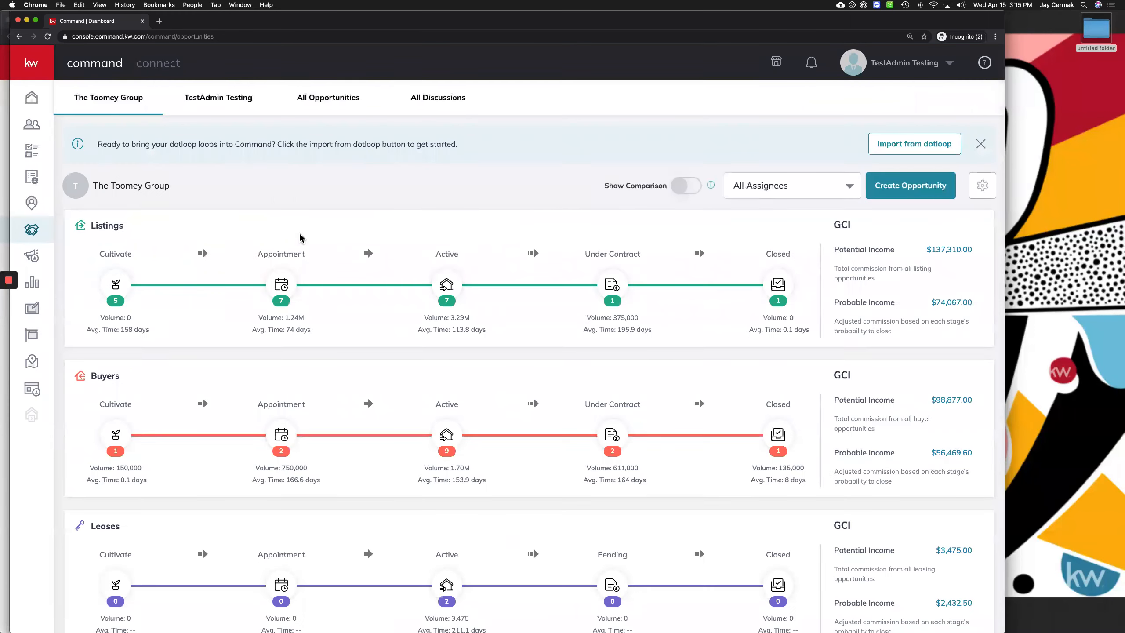
Review the opportunities dashboard, then open the Listings pipeline's Active stage board
scroll(300, 238, down, 8)
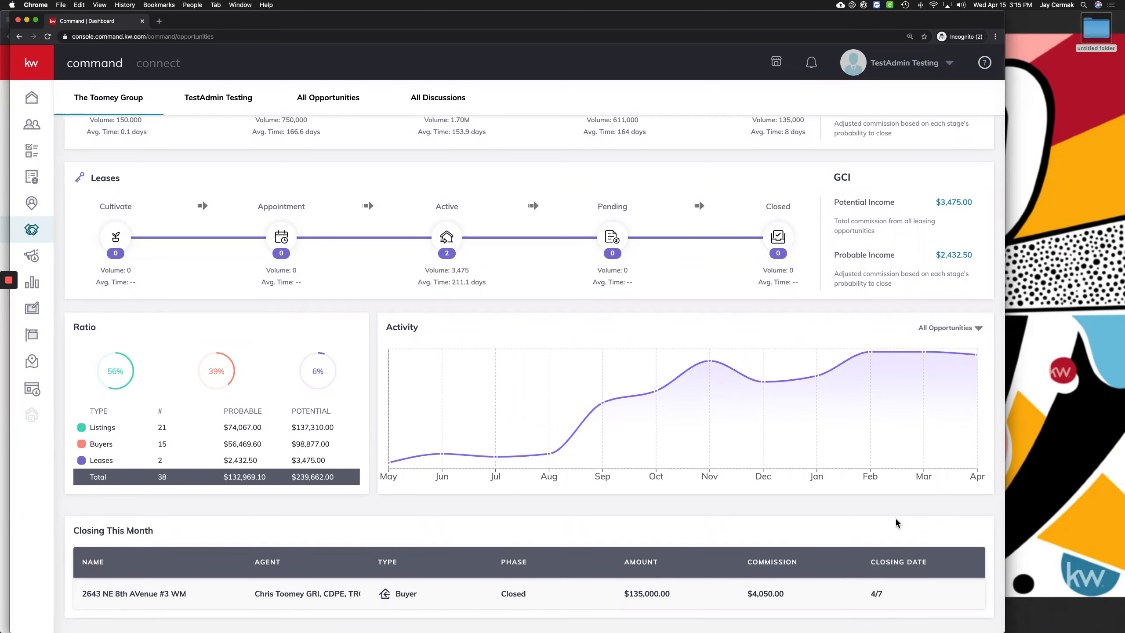
scroll(891, 441, up, 10)
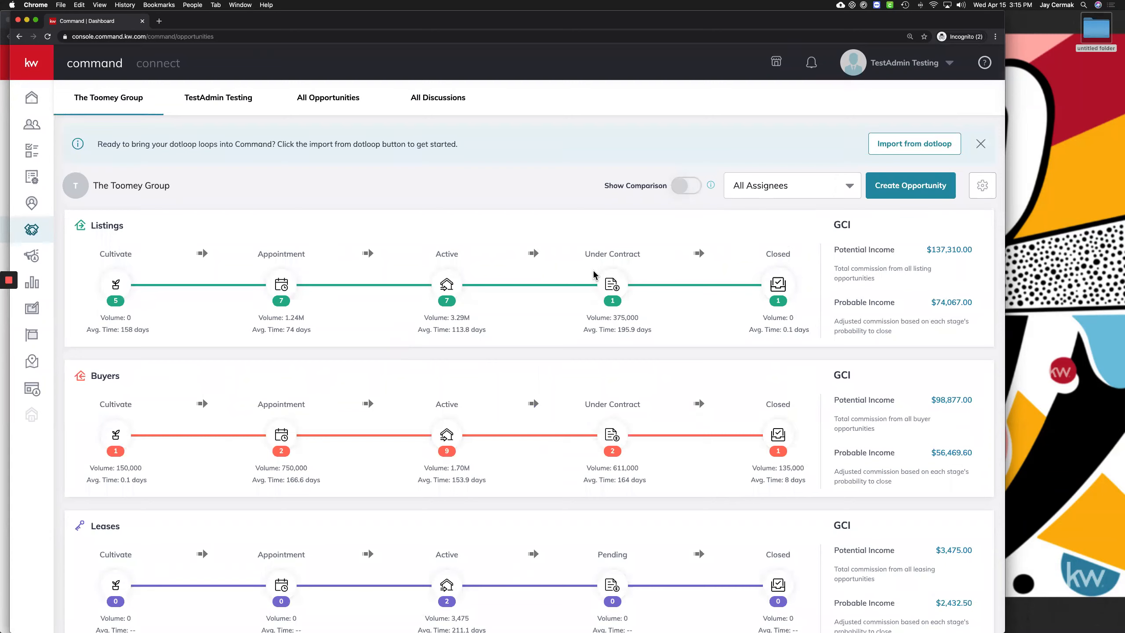
click(445, 286)
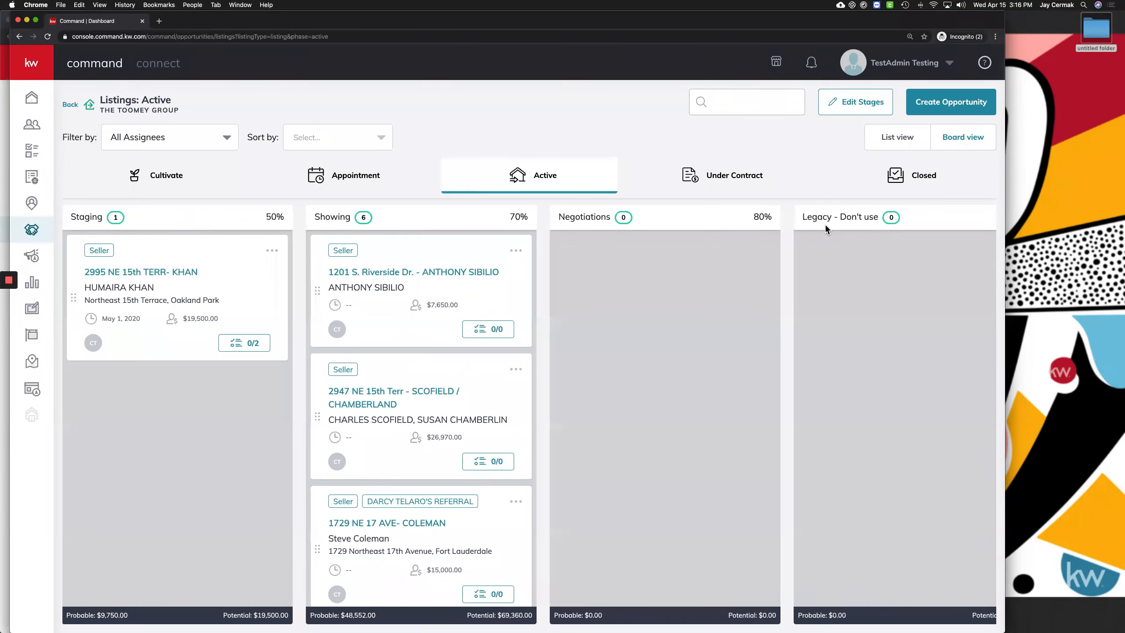
Open the 0/2 checklist on the Staging listing card, showing Schedule Stager and Confirm Stager
scroll(825, 224, right, 5)
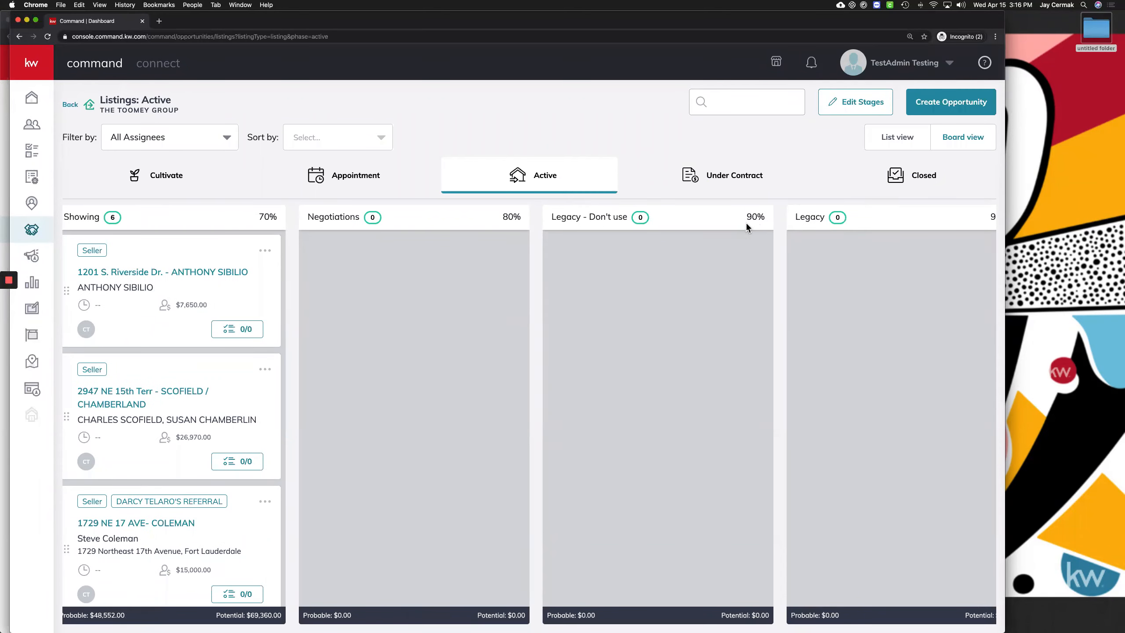
scroll(580, 212, left, 3)
scroll(580, 213, left, 2)
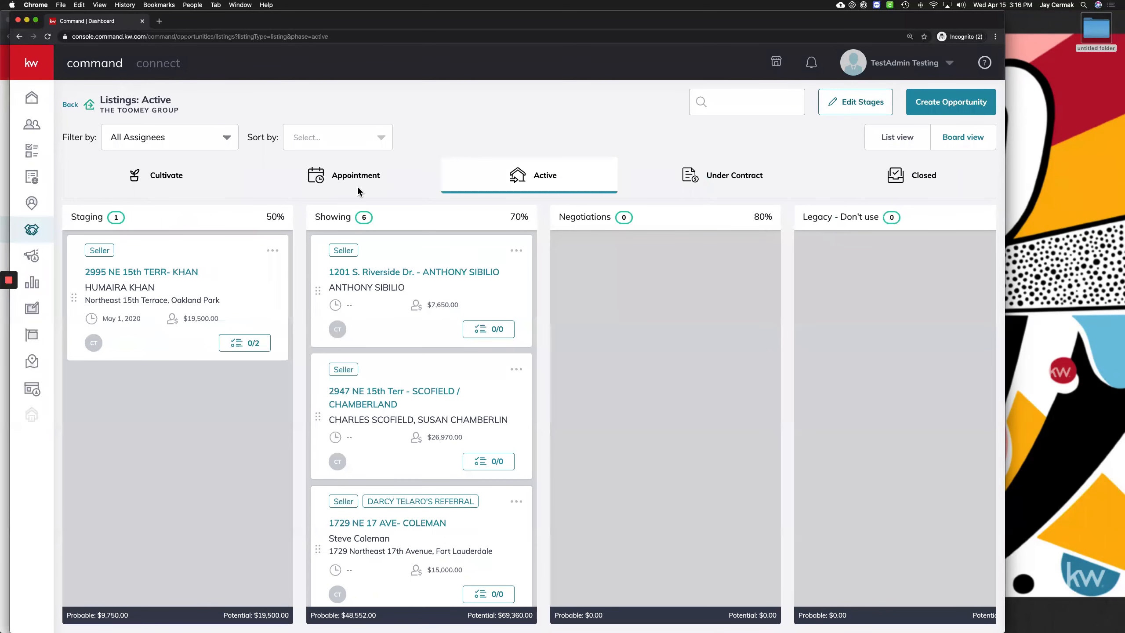
click(250, 346)
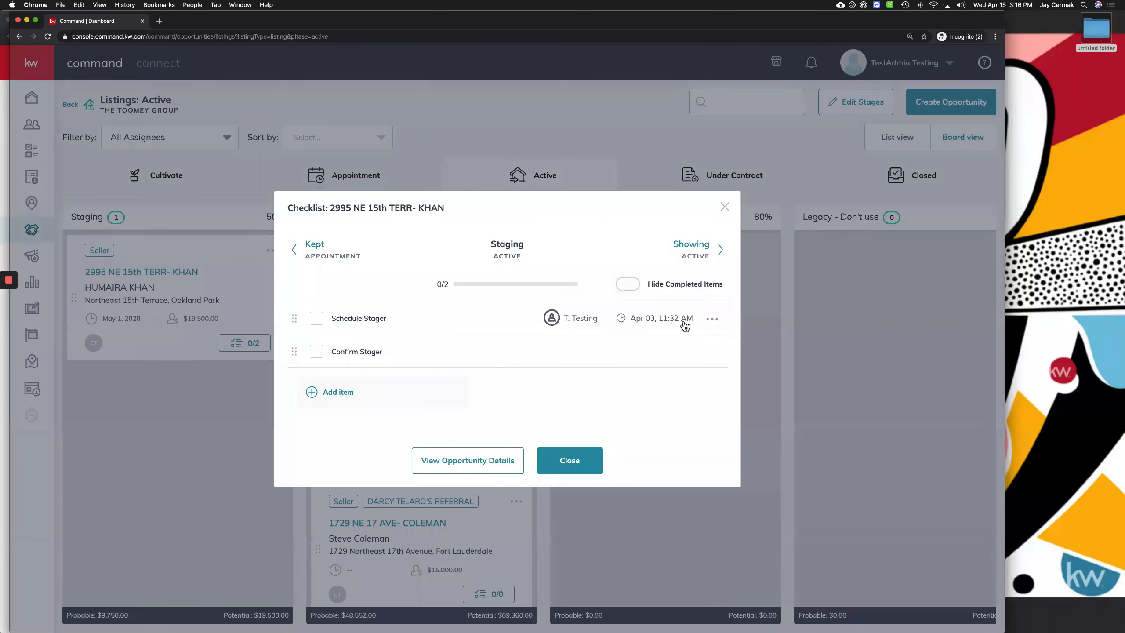
click(713, 320)
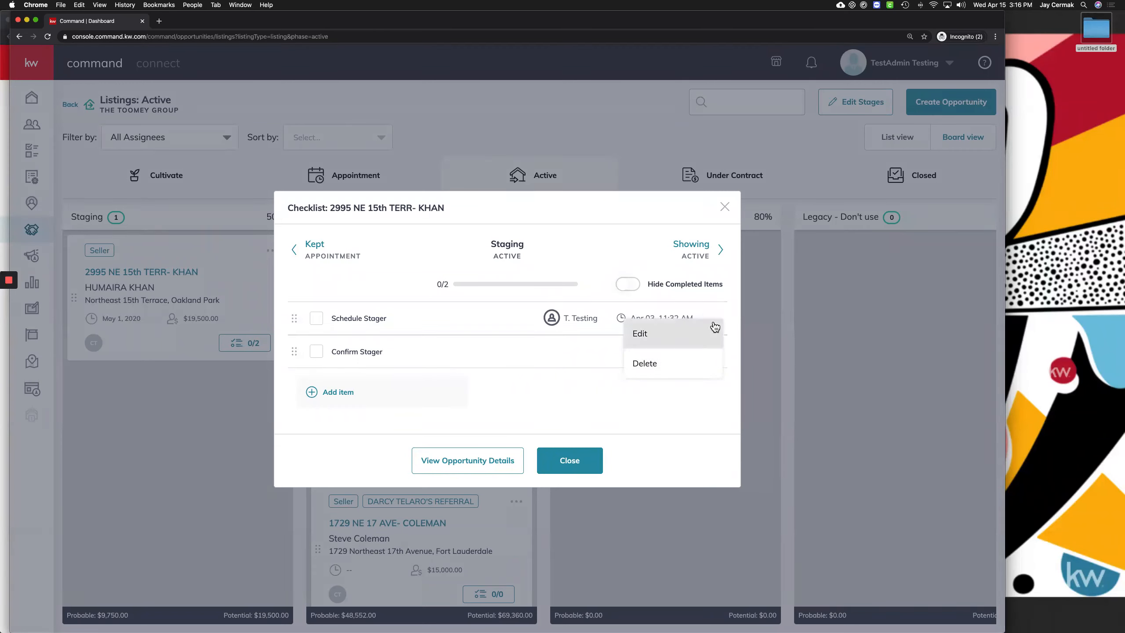
Assign the Confirm Stager checklist item to the test admin user
click(565, 277)
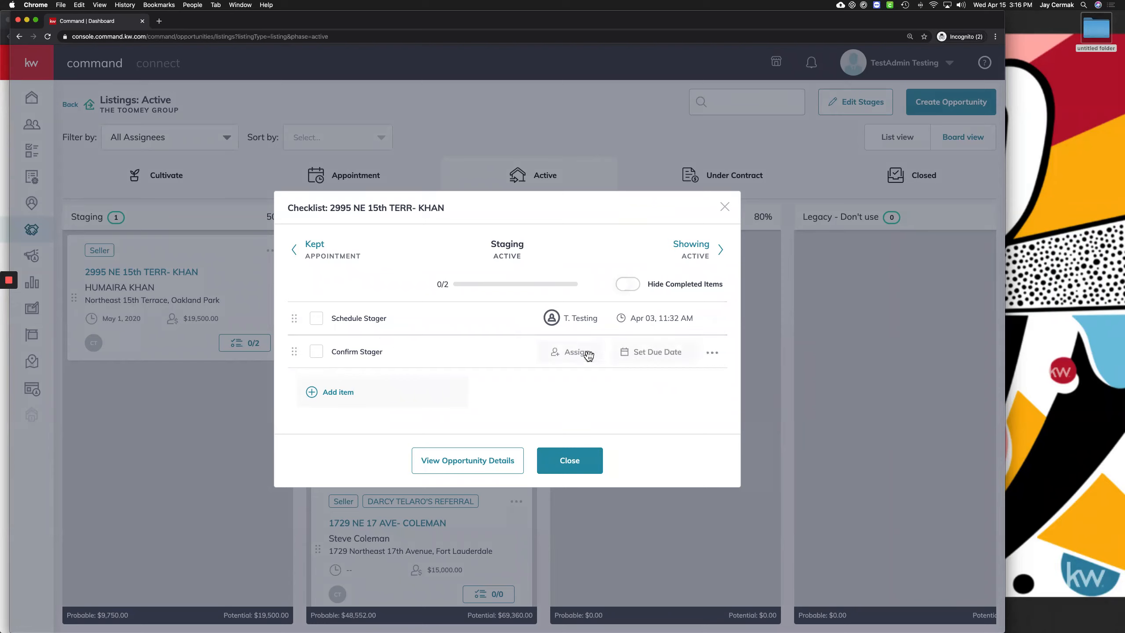
click(579, 354)
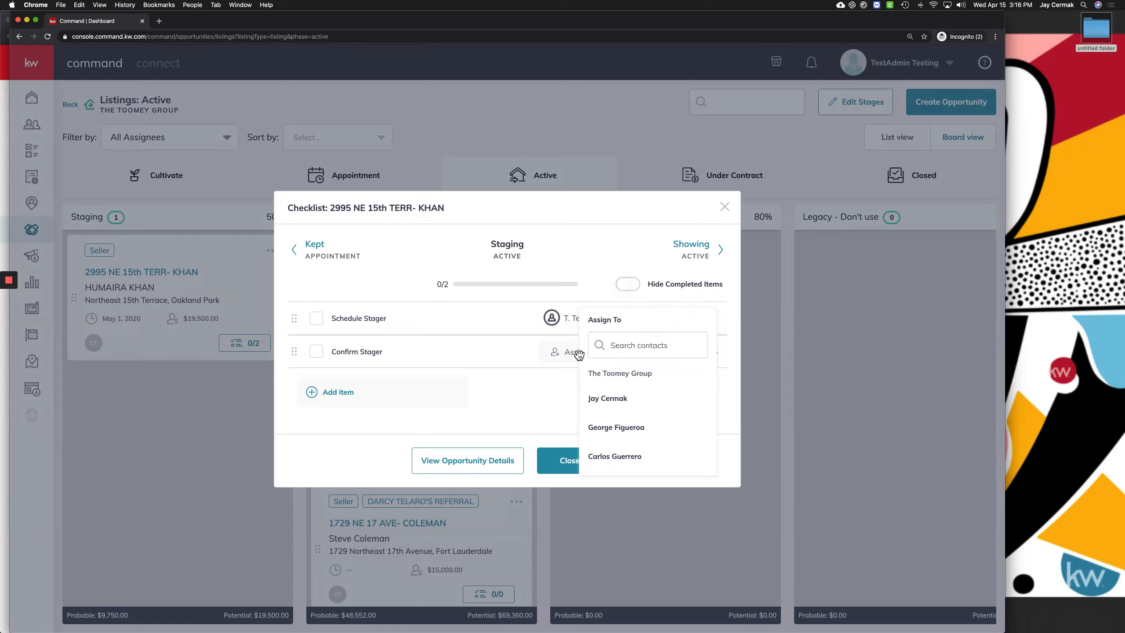
click(434, 357)
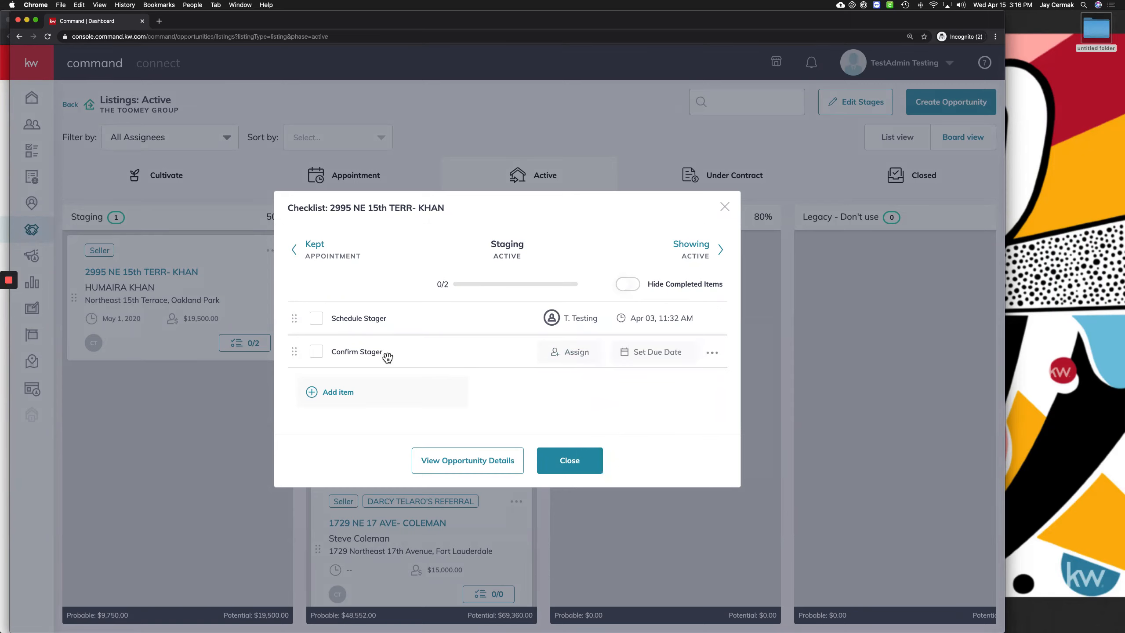
click(575, 357)
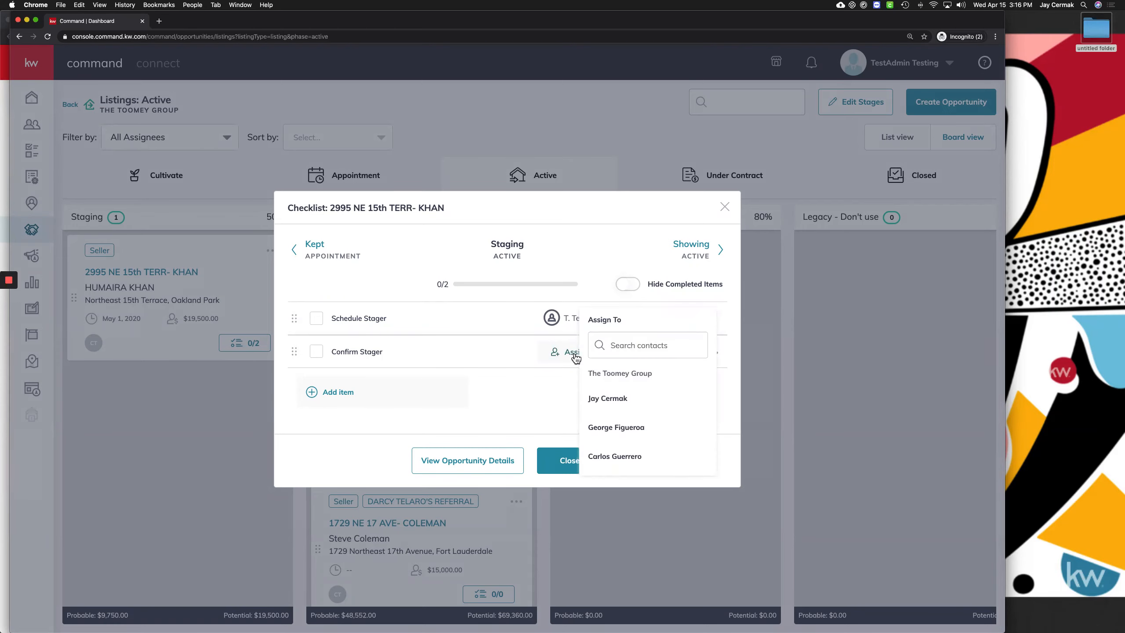
scroll(634, 431, down, 3)
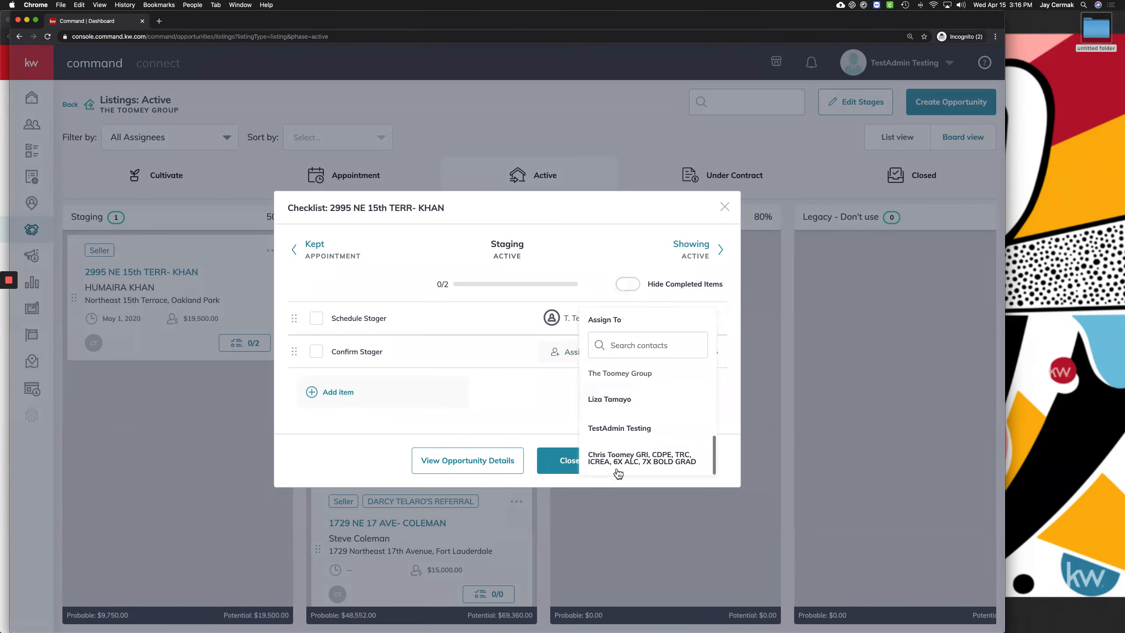
click(626, 428)
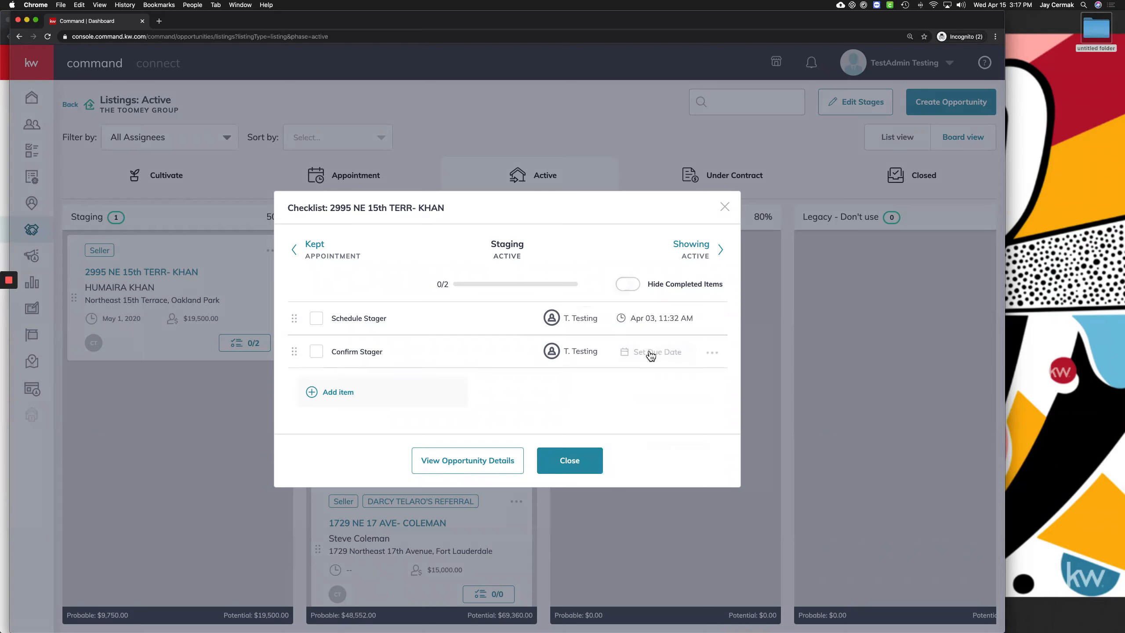
Set Confirm Stager's due date to Apr 15, 04:17 PM and close the checklist
click(651, 352)
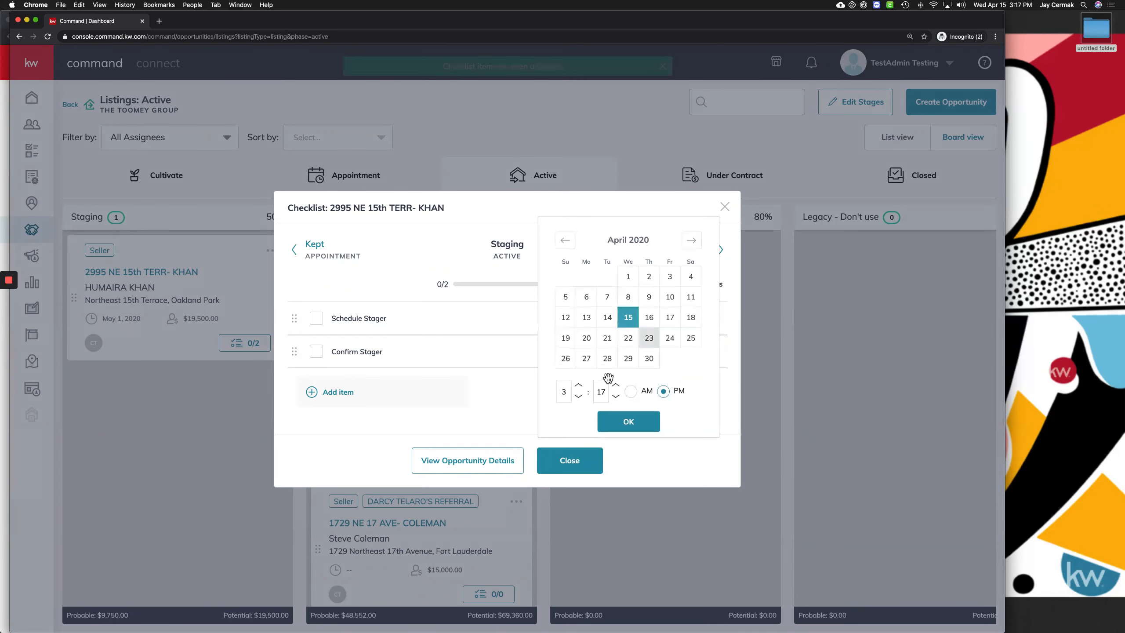
click(638, 421)
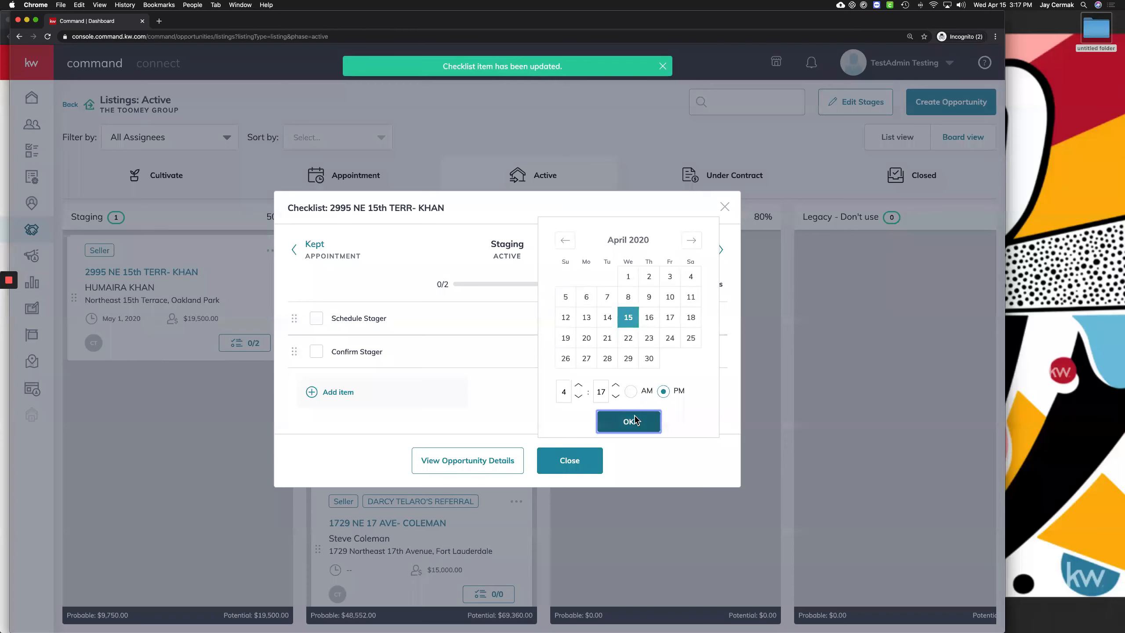
click(580, 470)
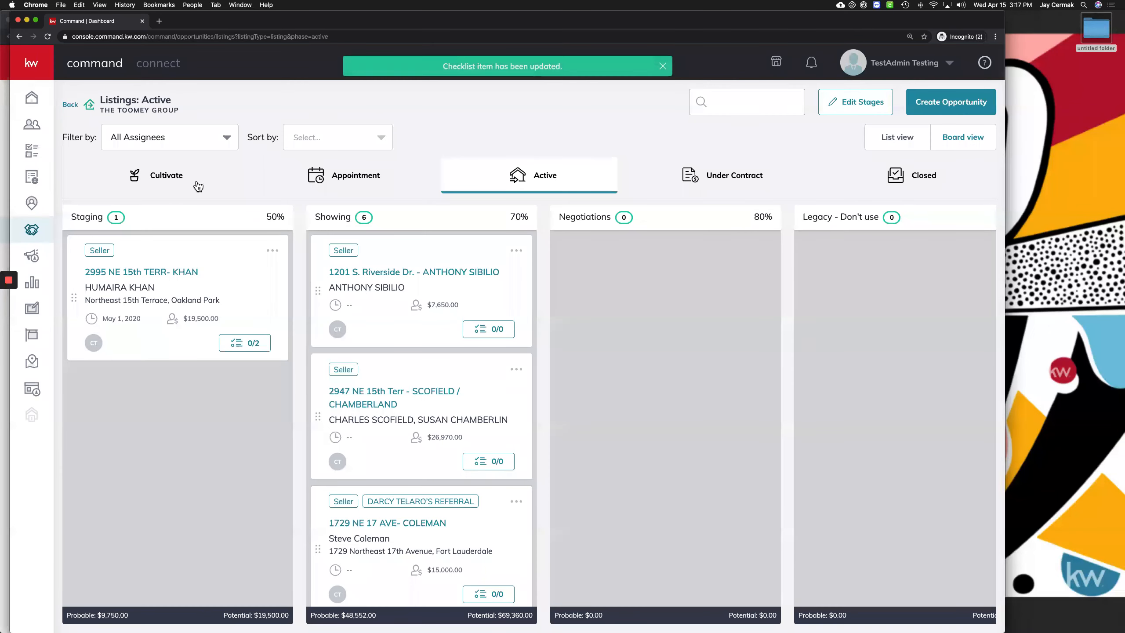
key(ctrl+Up)
click(391, 161)
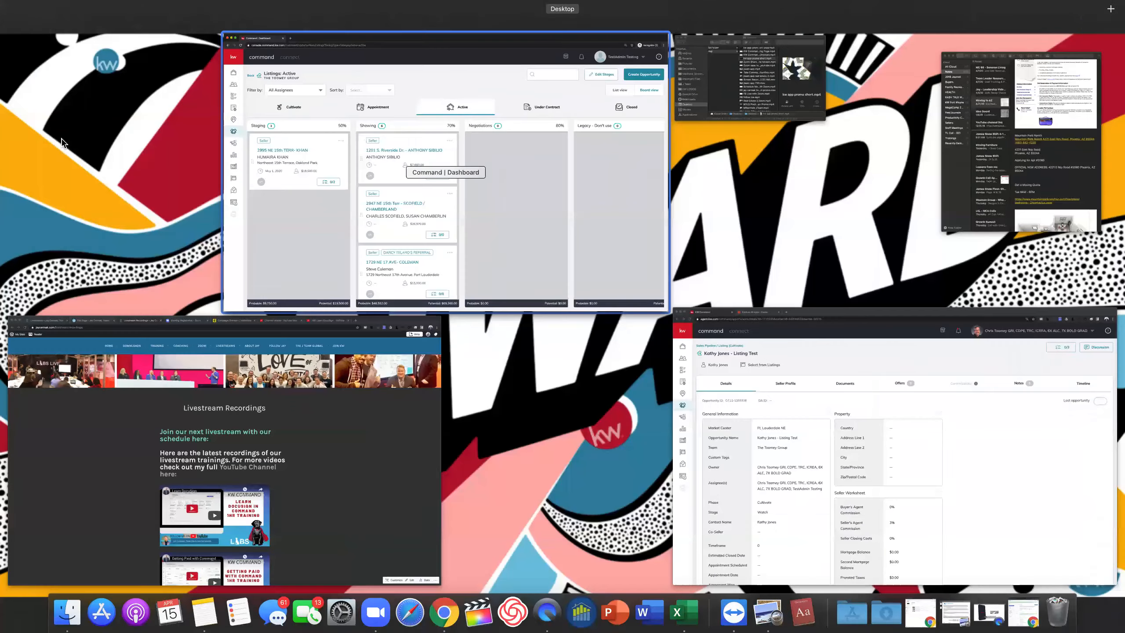
Verify Confirm Stager is listed under Opportunity Tasks due today at 4:17 PM, then go to Opportunities
click(43, 153)
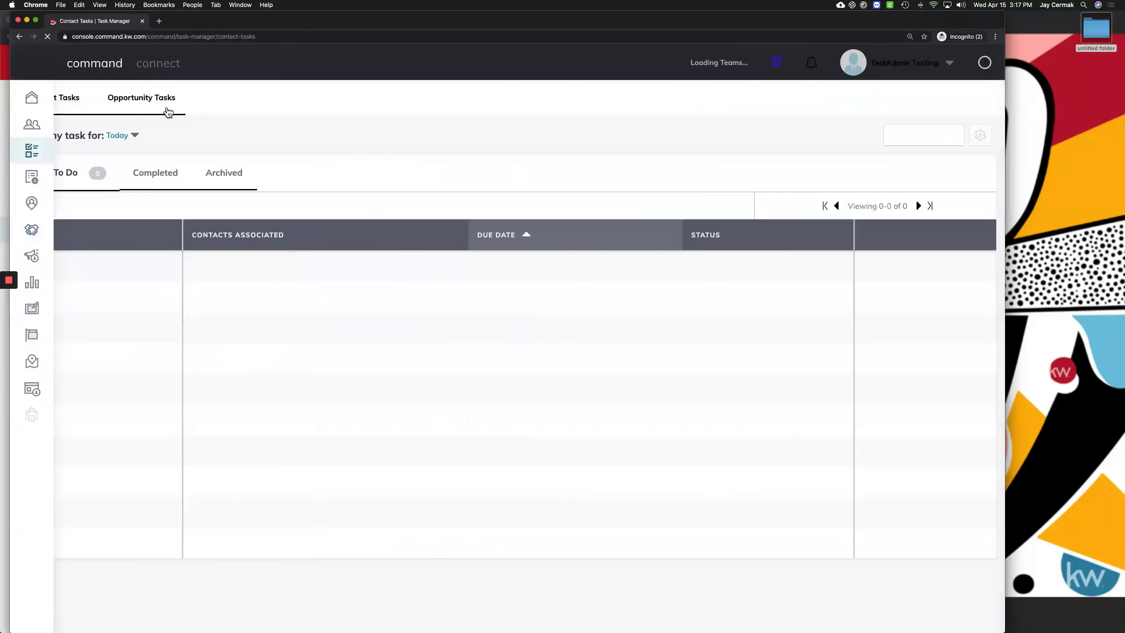
click(191, 102)
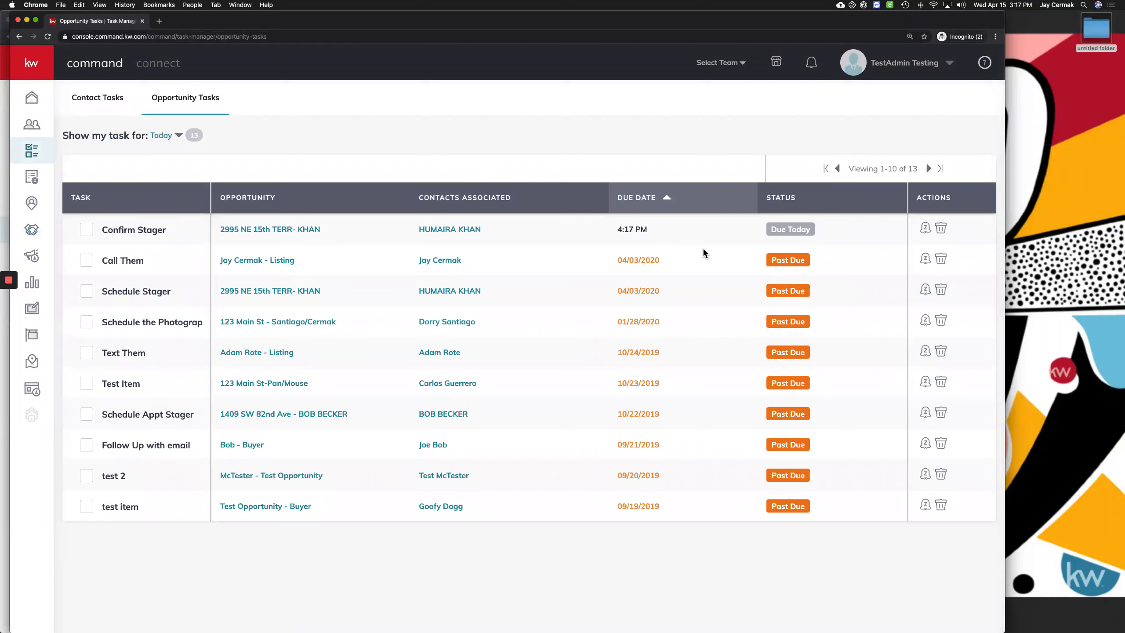
drag(414, 254, 142, 229)
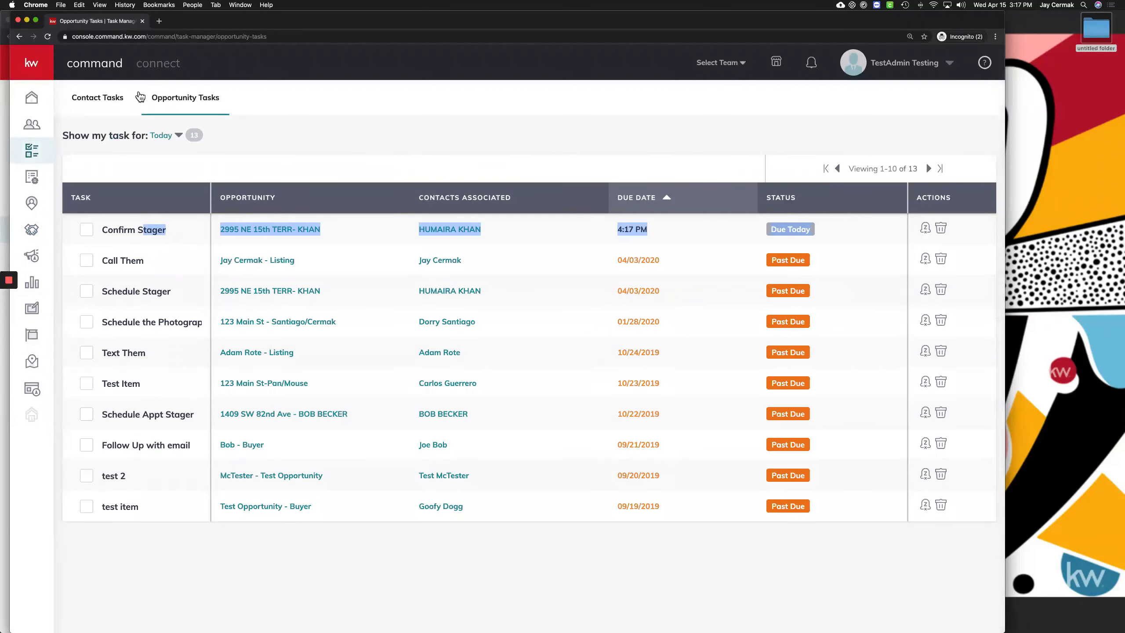
click(19, 37)
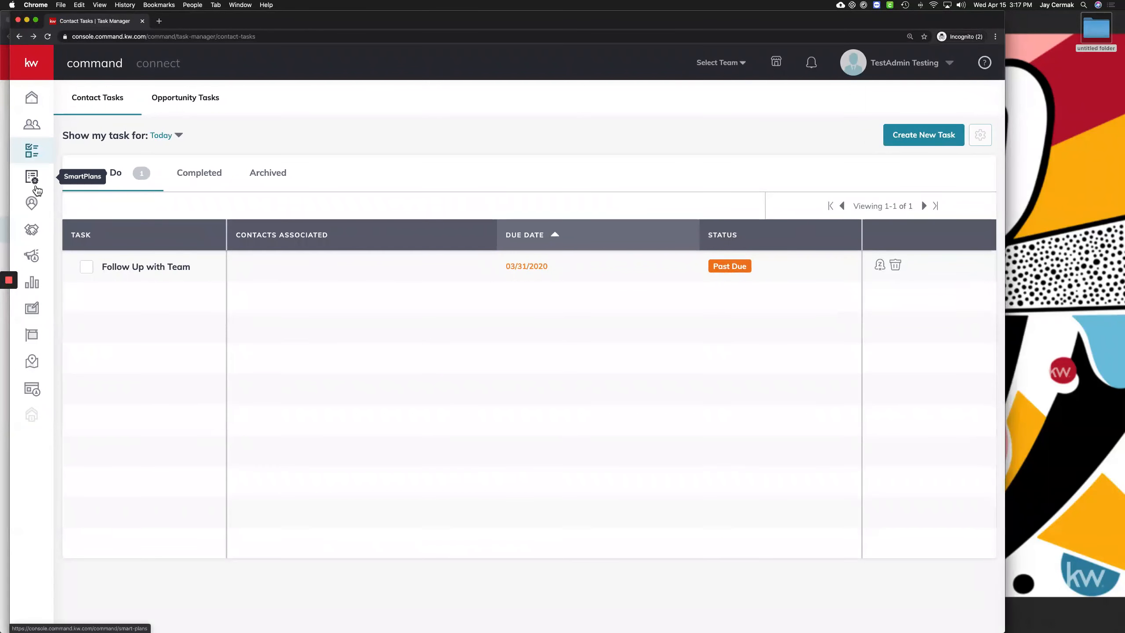
click(32, 229)
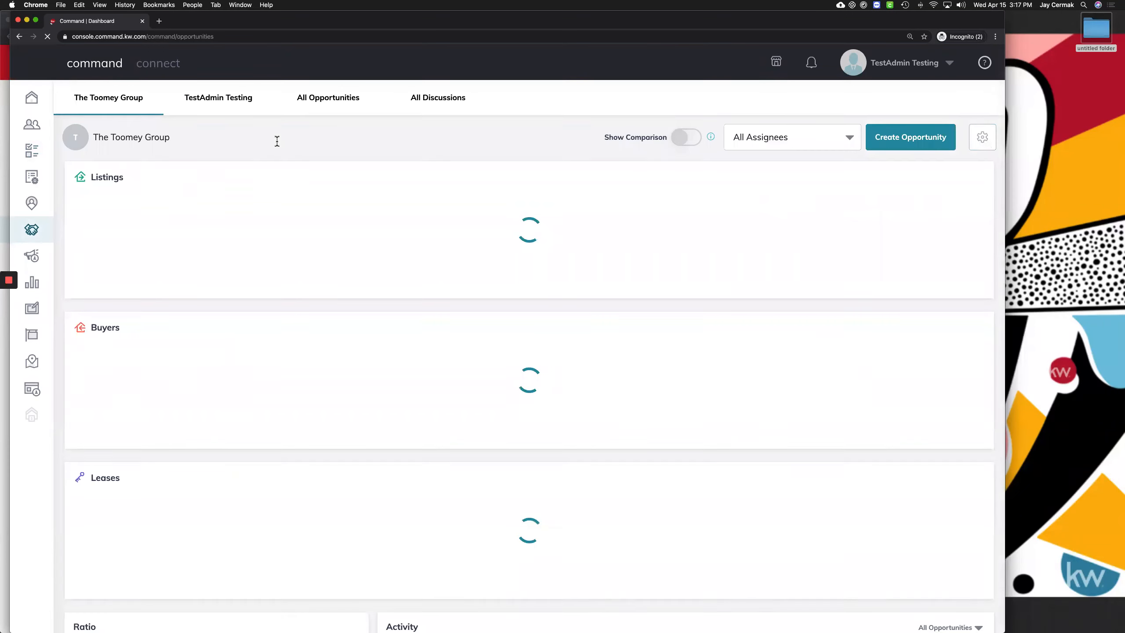
Open Edit Stages for Active listings and bring up the Staging stage's settings
click(447, 285)
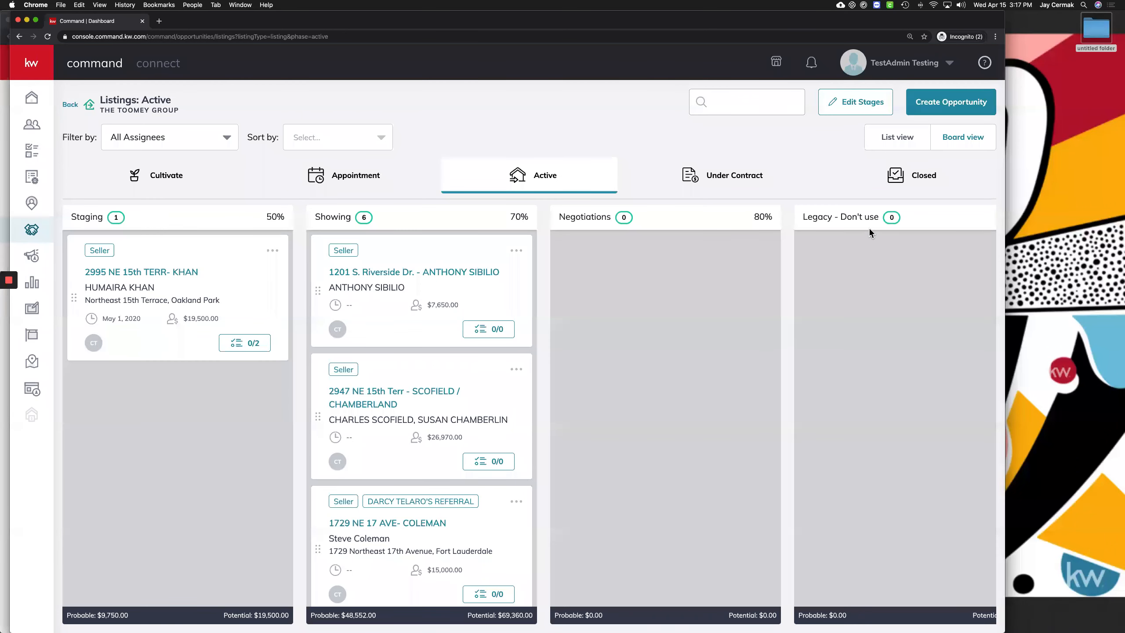
click(843, 105)
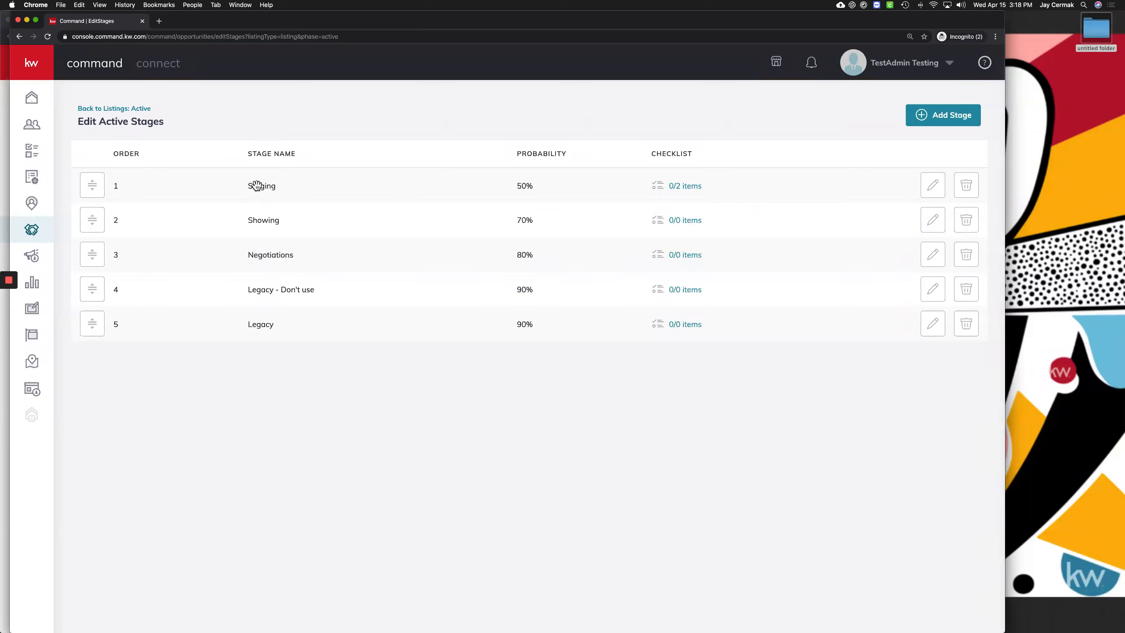
click(934, 185)
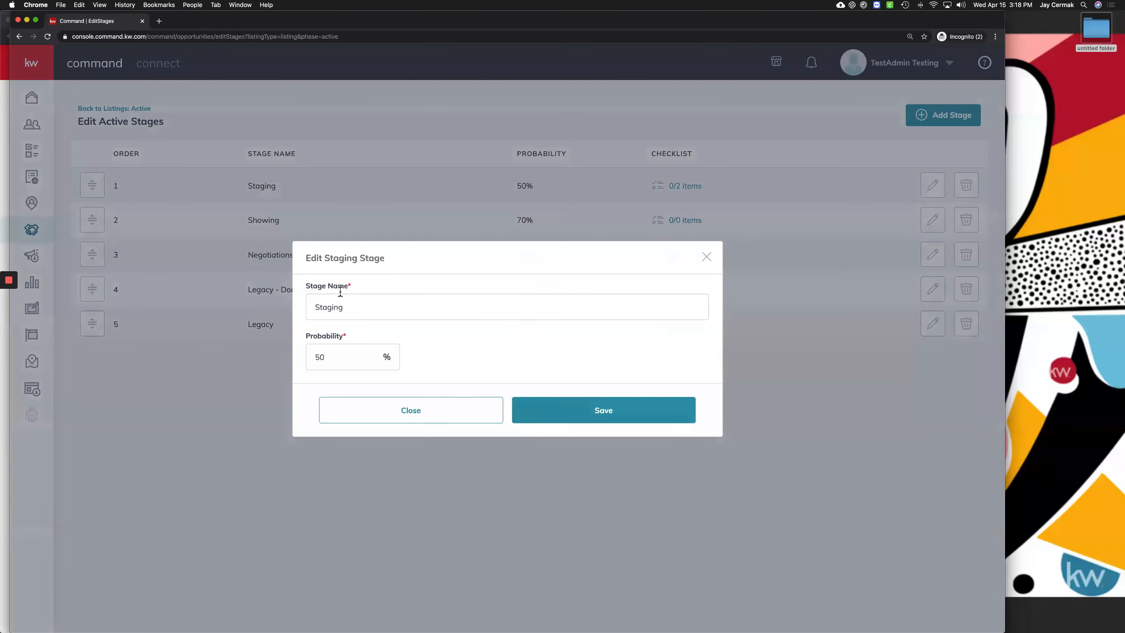
double_click(340, 294)
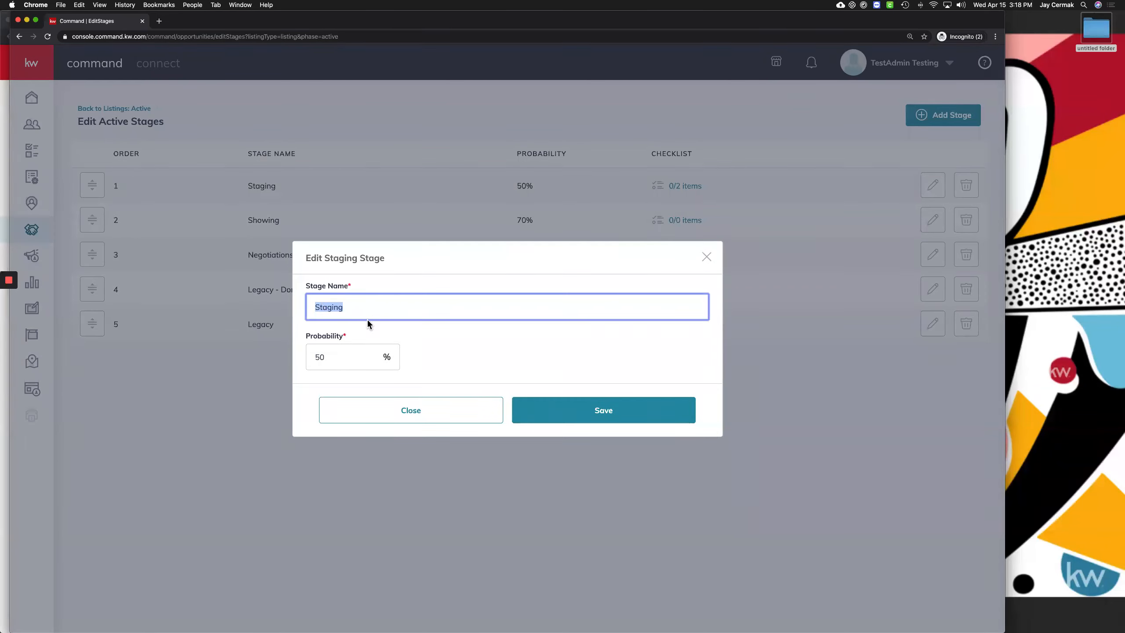
click(455, 410)
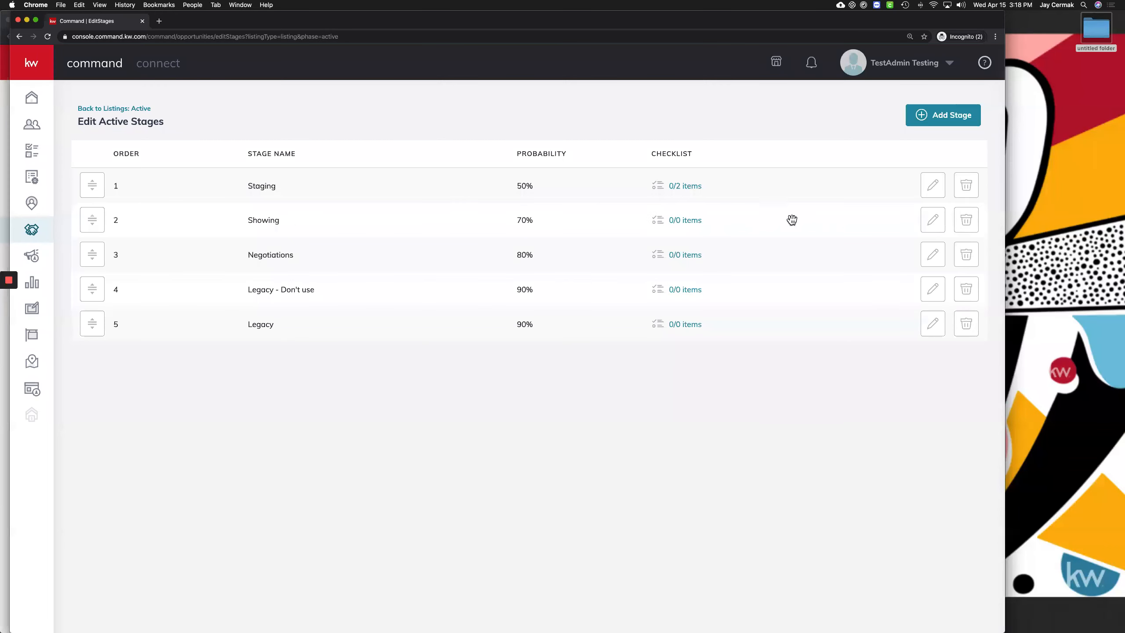
Add 'Add Lockbox to Unit' and 'Add to Showing Time Instructions' items to the Showing checklist
click(674, 221)
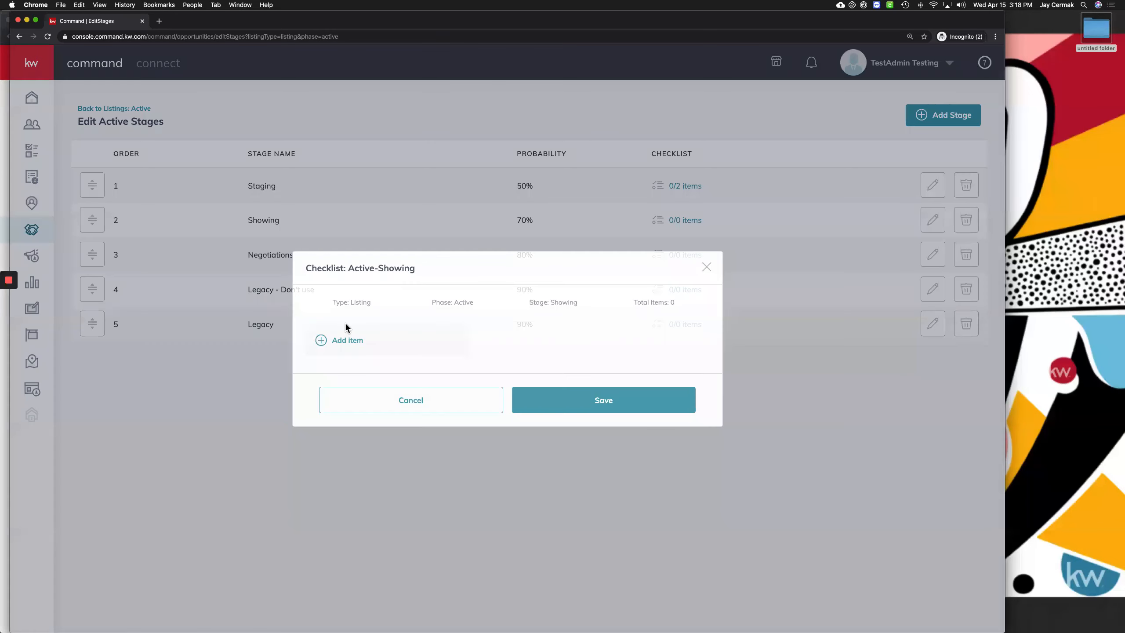
click(437, 334)
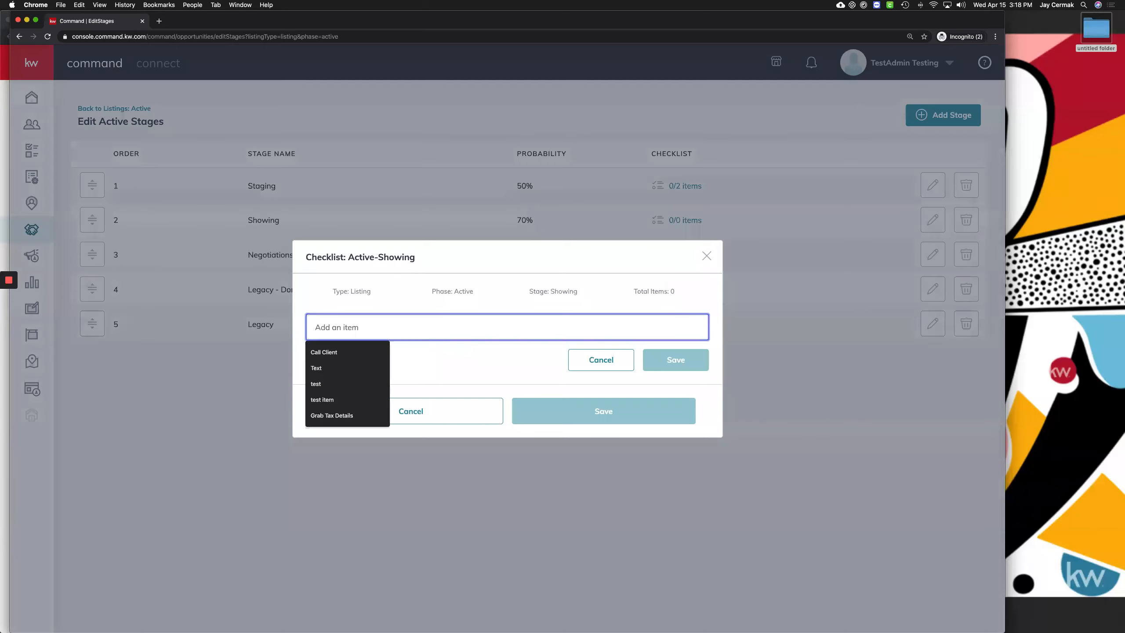
text(Add Lockbox t)
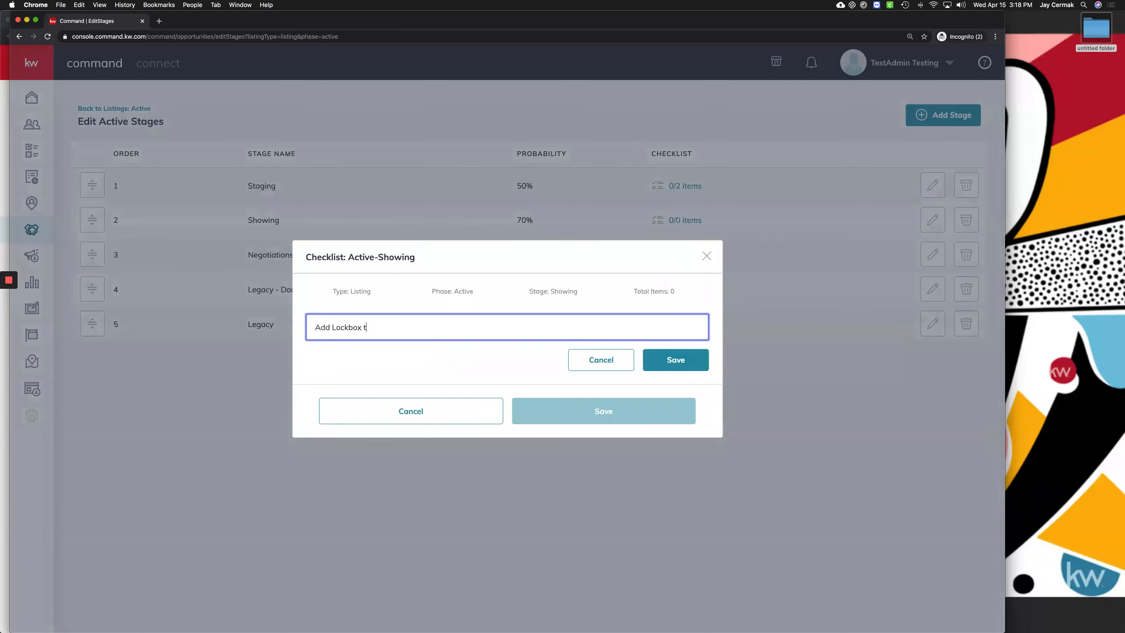
text(o Unit)
click(676, 370)
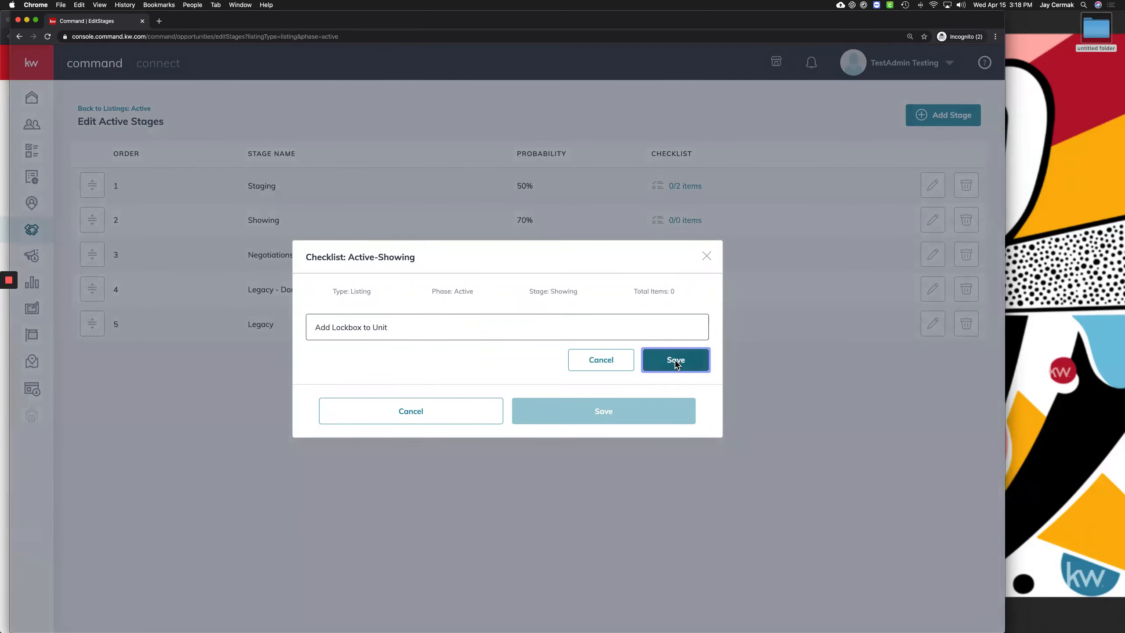
click(353, 358)
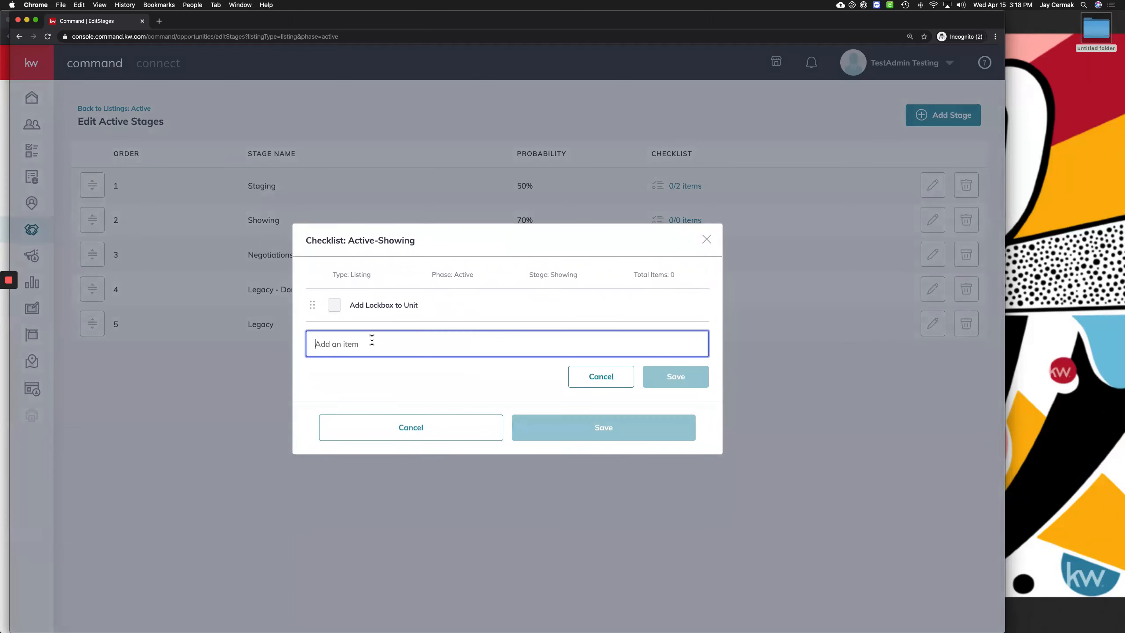
text(Add to Showing Time Inst)
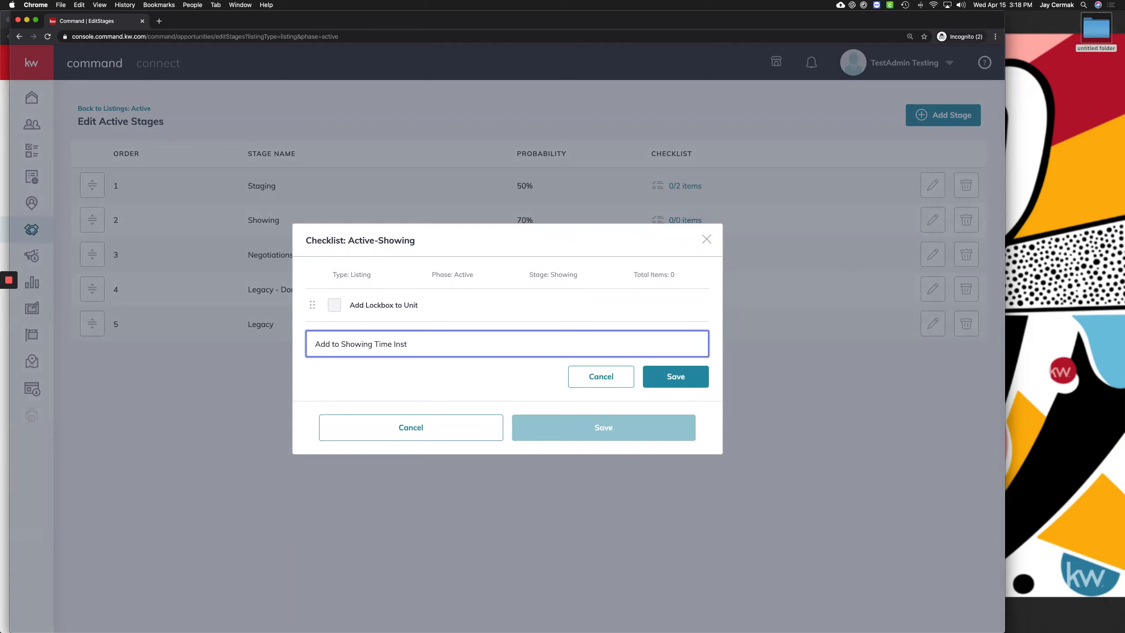
text(ructions)
click(666, 383)
click(607, 441)
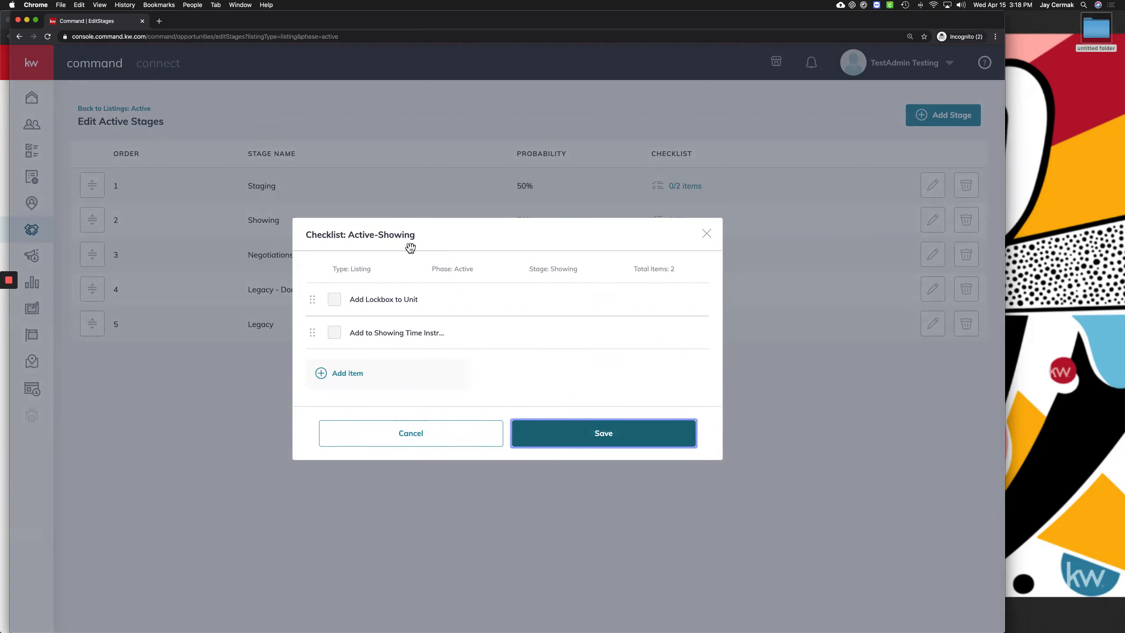
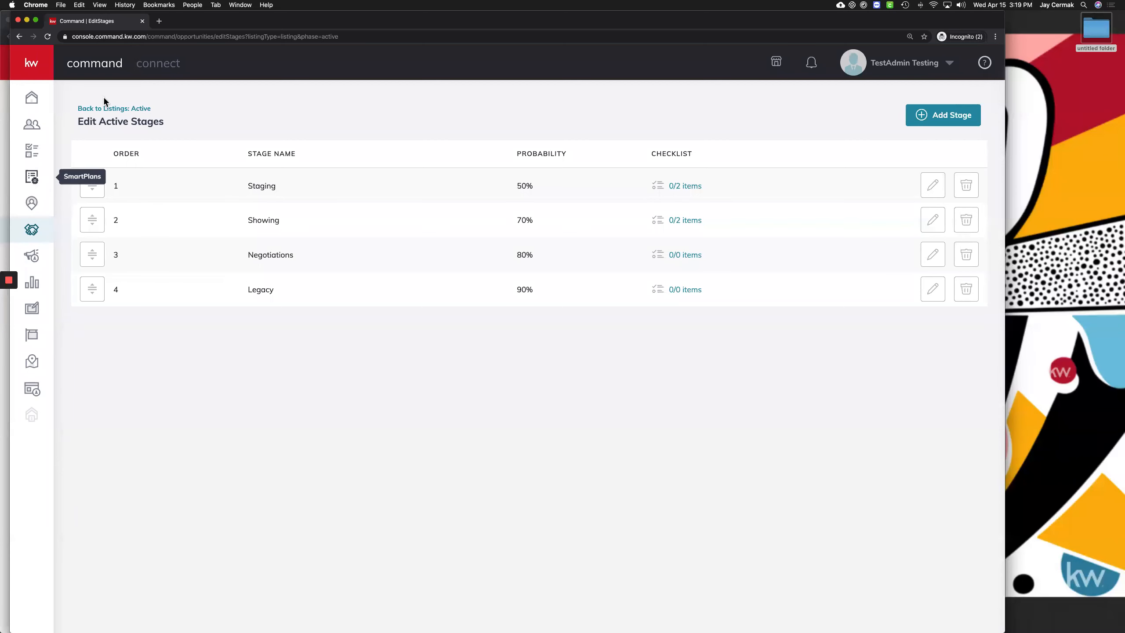
Return from the Edit Active Stages table to the Active listings board
click(100, 111)
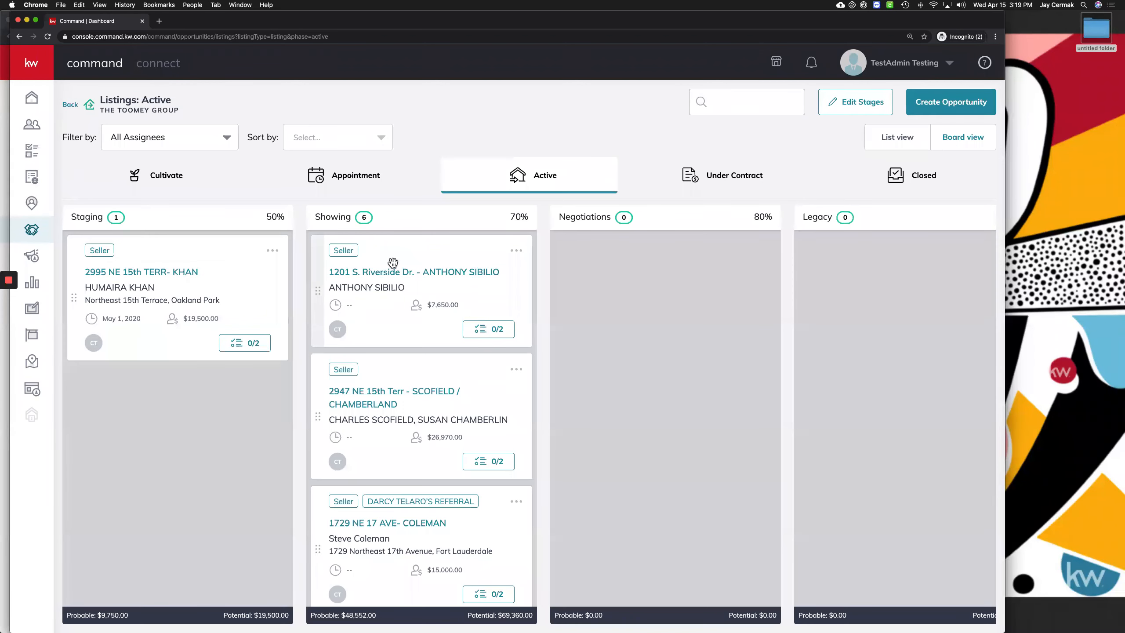
Bring up the 0/2 checklist for the $13,140.00 listing in the Showing column
scroll(393, 263, down, 5)
scroll(393, 263, down, 8)
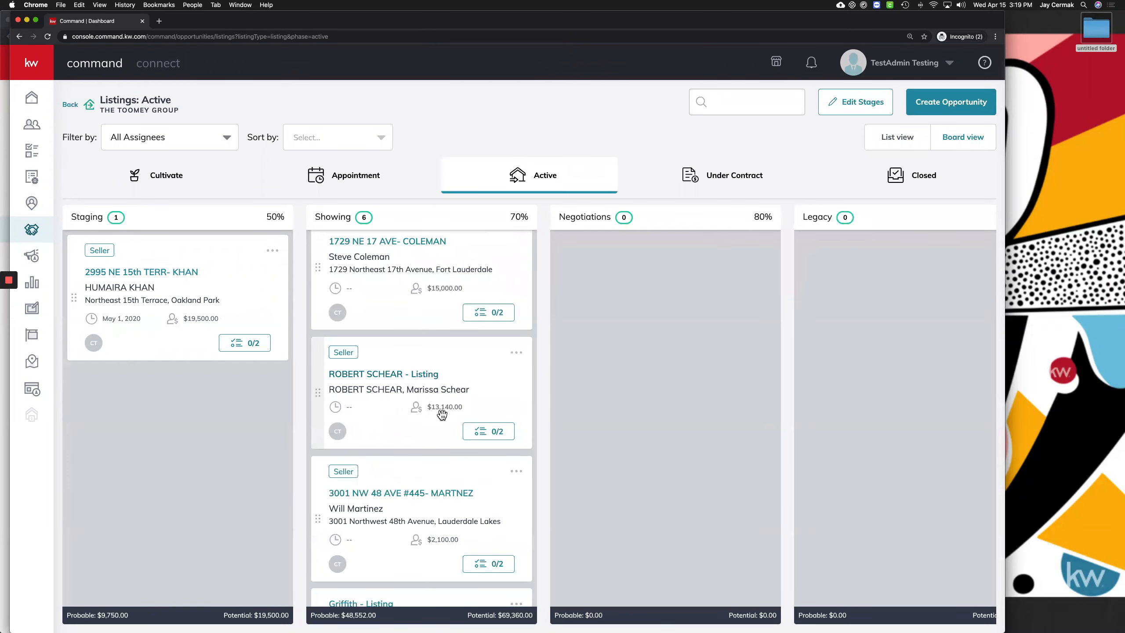
click(484, 432)
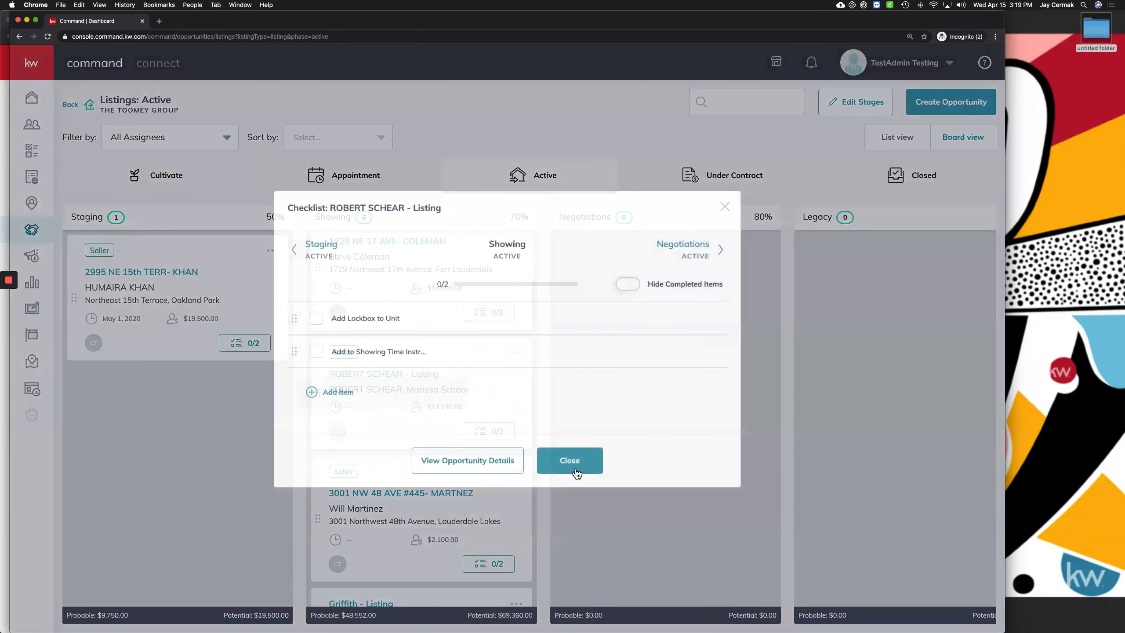
click(575, 467)
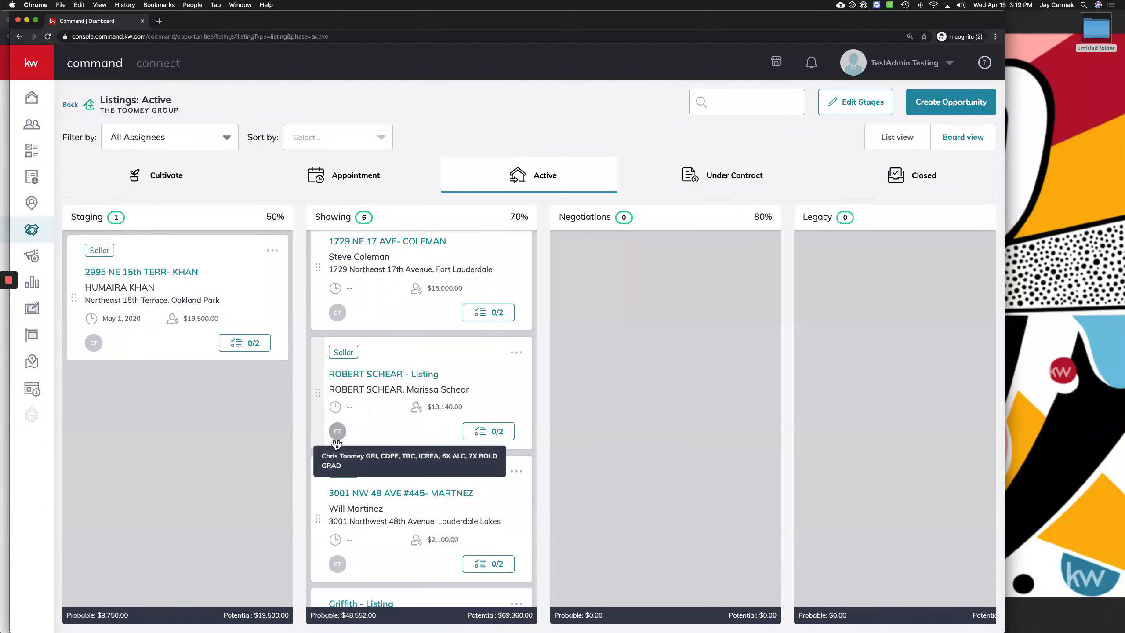
mouse_move(336, 434)
click(499, 433)
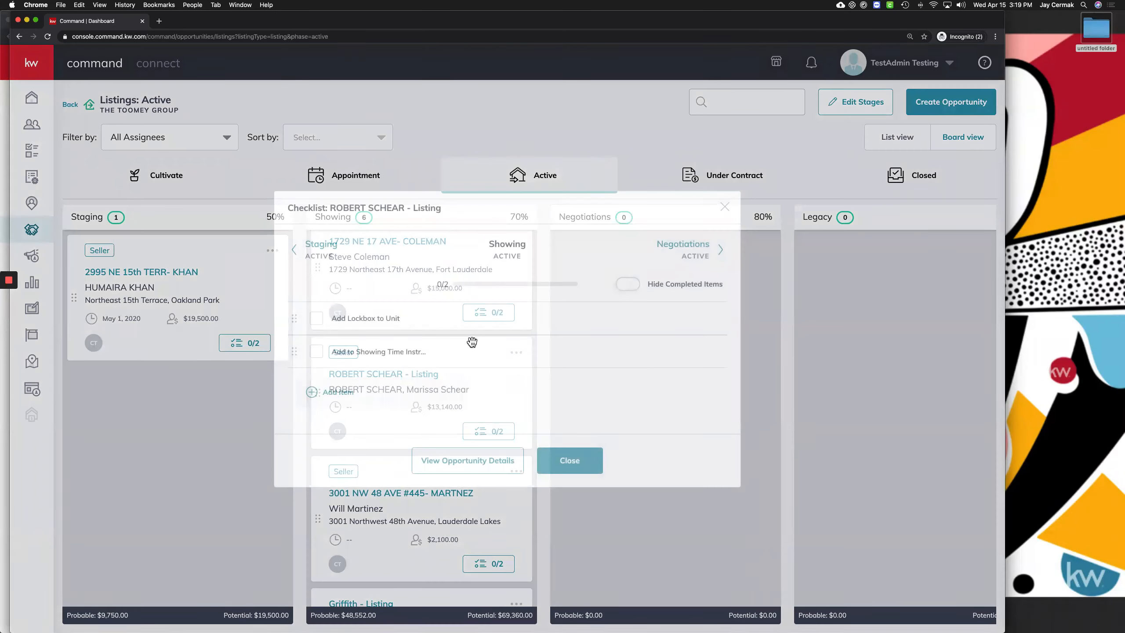
Assign the Add to Showing Time checklist item to the test admin user
click(588, 354)
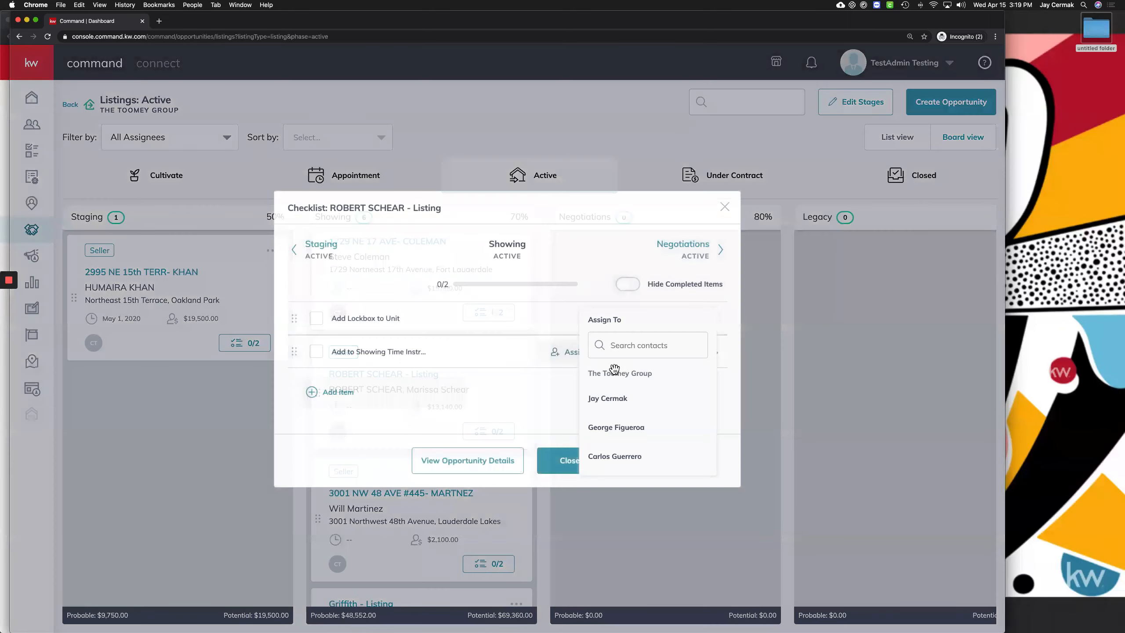
scroll(636, 405, down, 3)
scroll(636, 405, down, 1)
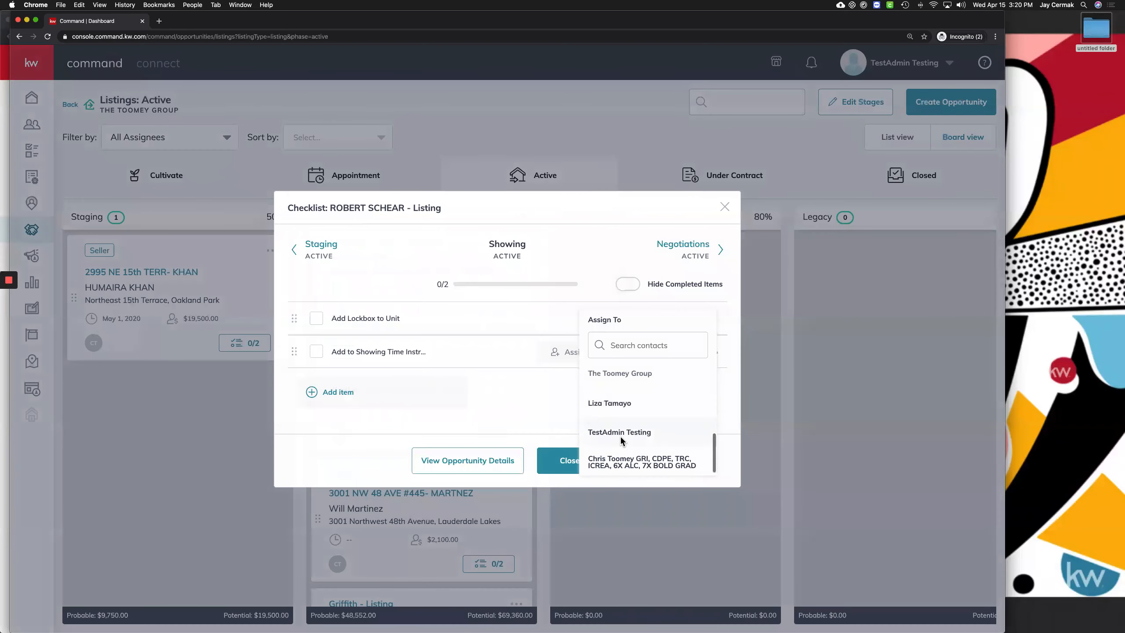
click(621, 435)
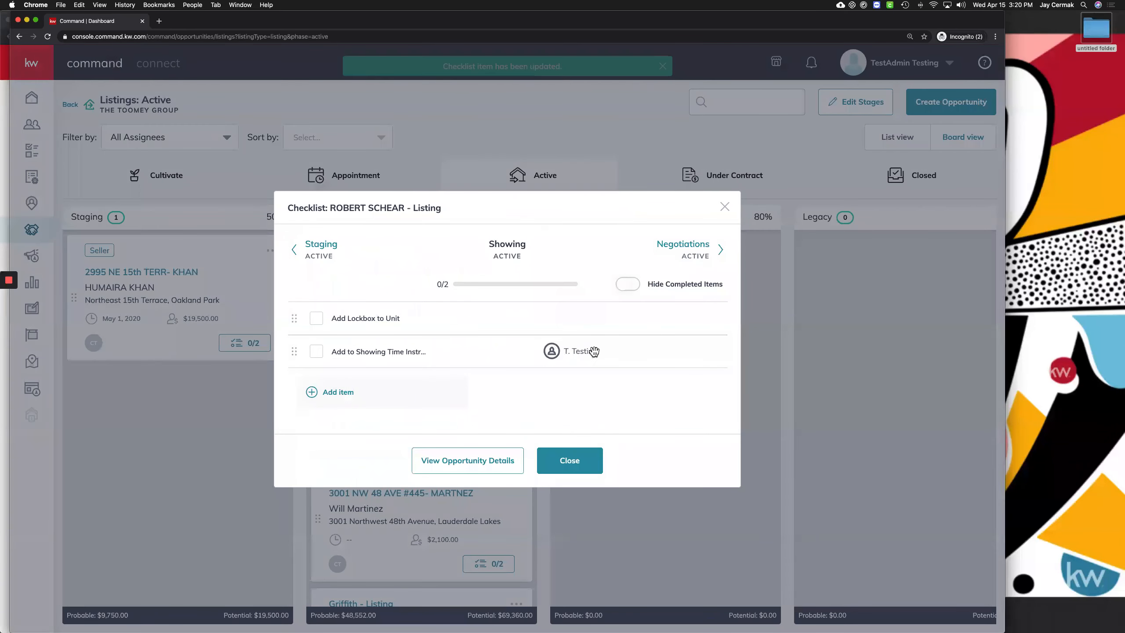
Give the item a due date of Apr 16, 03:20 PM and close the checklist
mouse_move(668, 354)
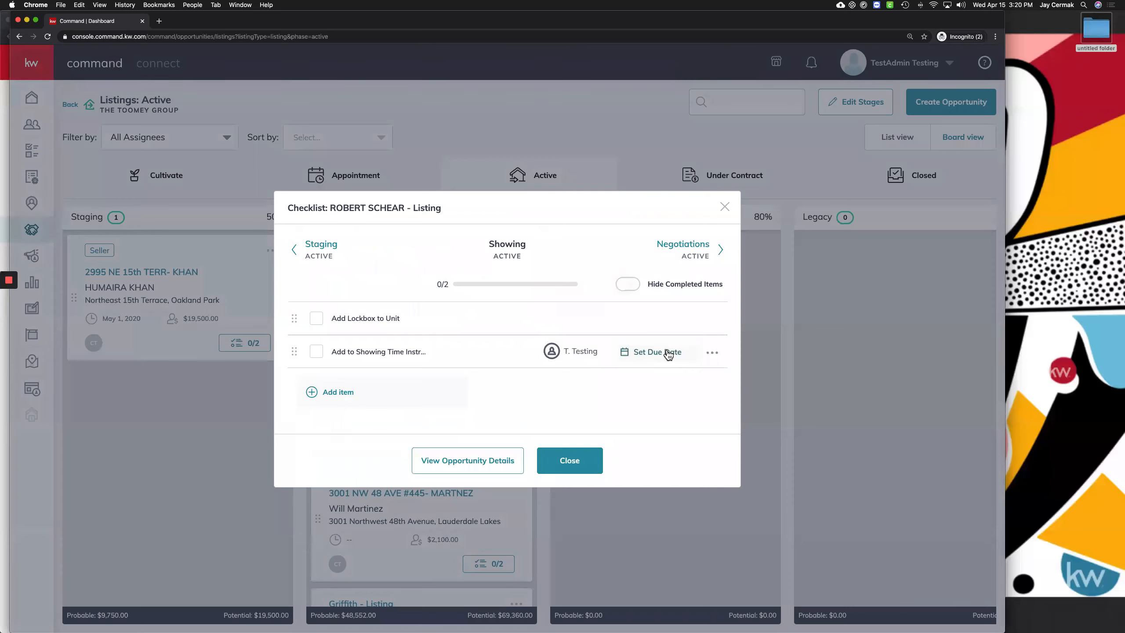
click(667, 353)
click(650, 318)
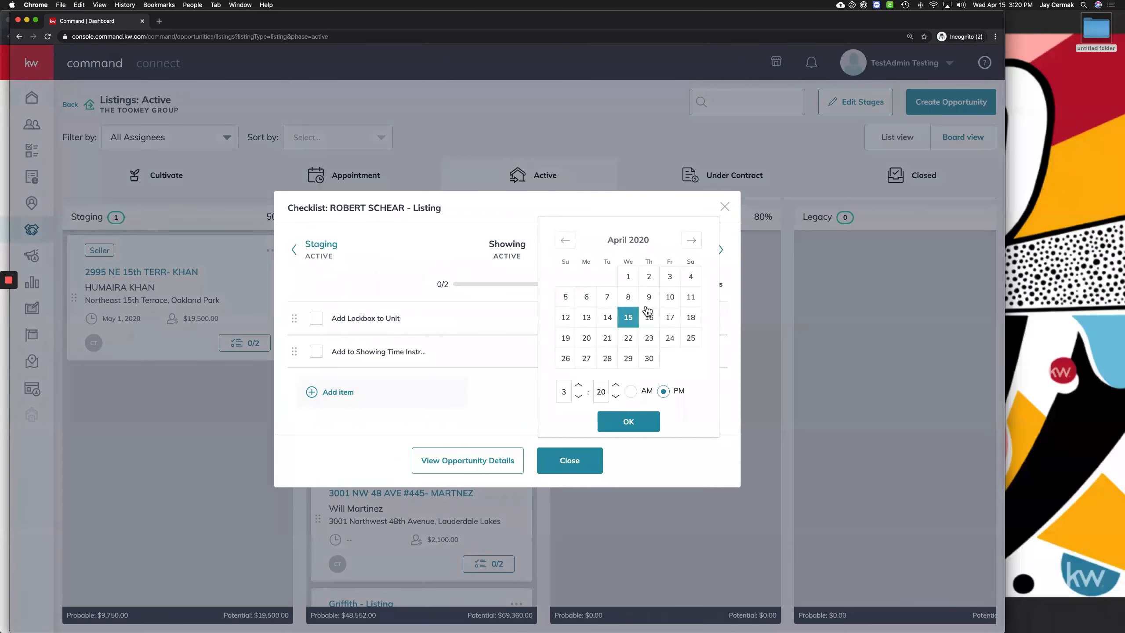
click(650, 317)
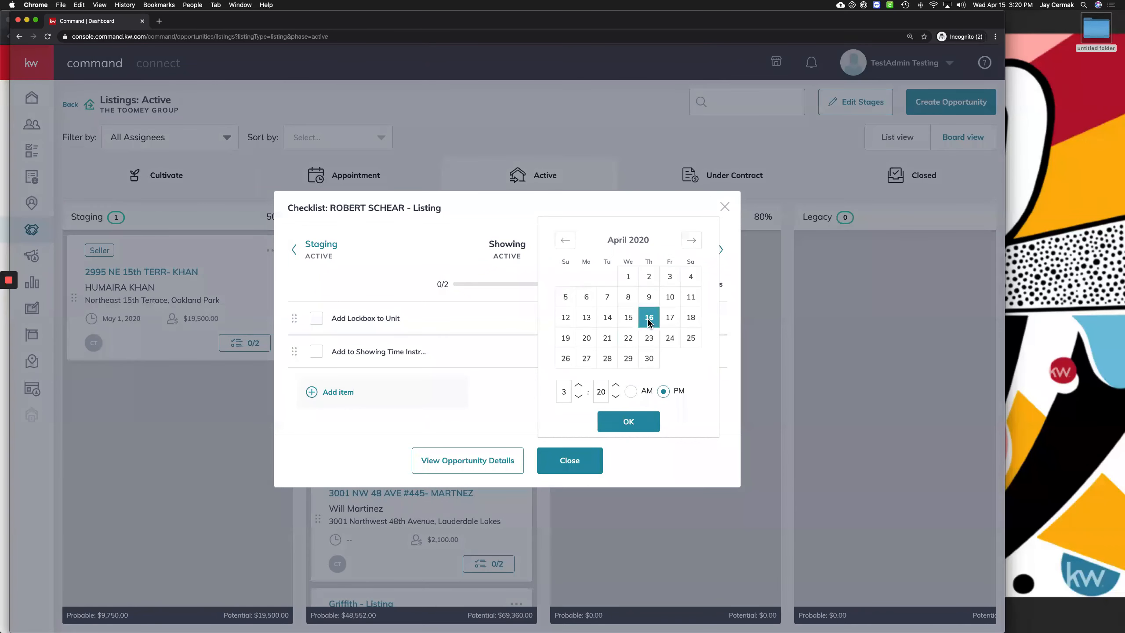
click(616, 429)
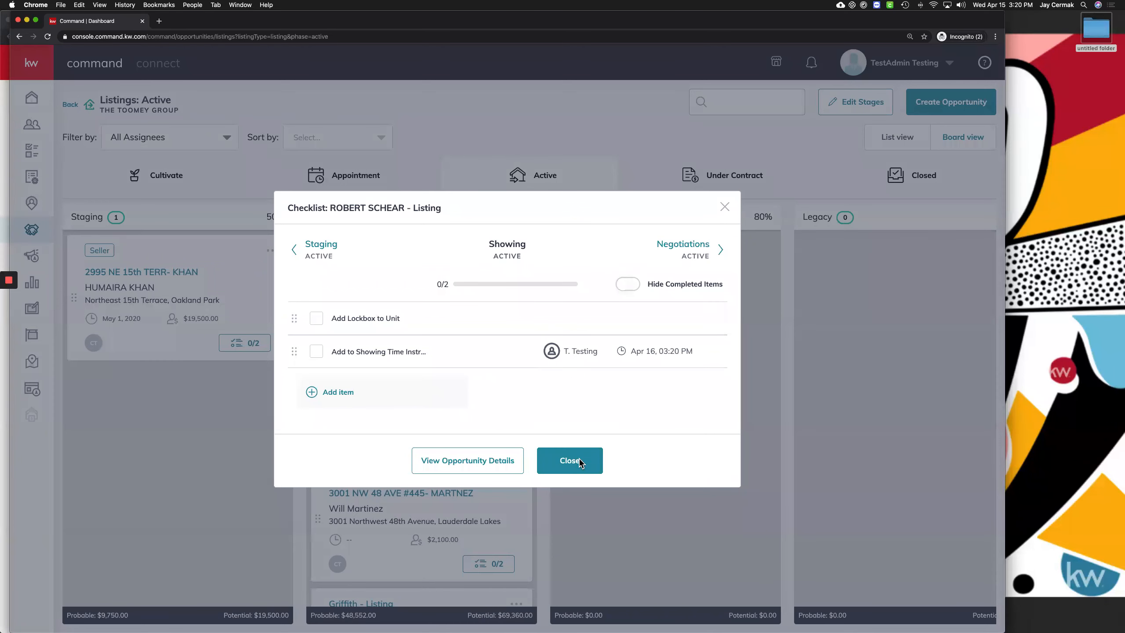
click(568, 459)
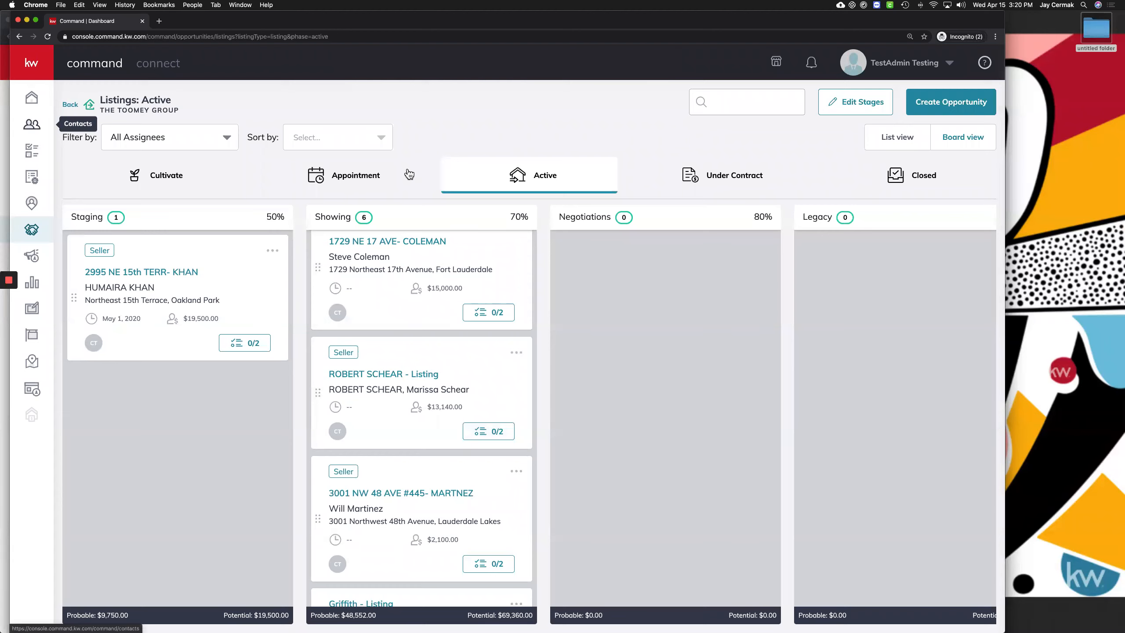
Check the Opportunity Tasks list in Tasks, then open the Opportunities overview
click(41, 156)
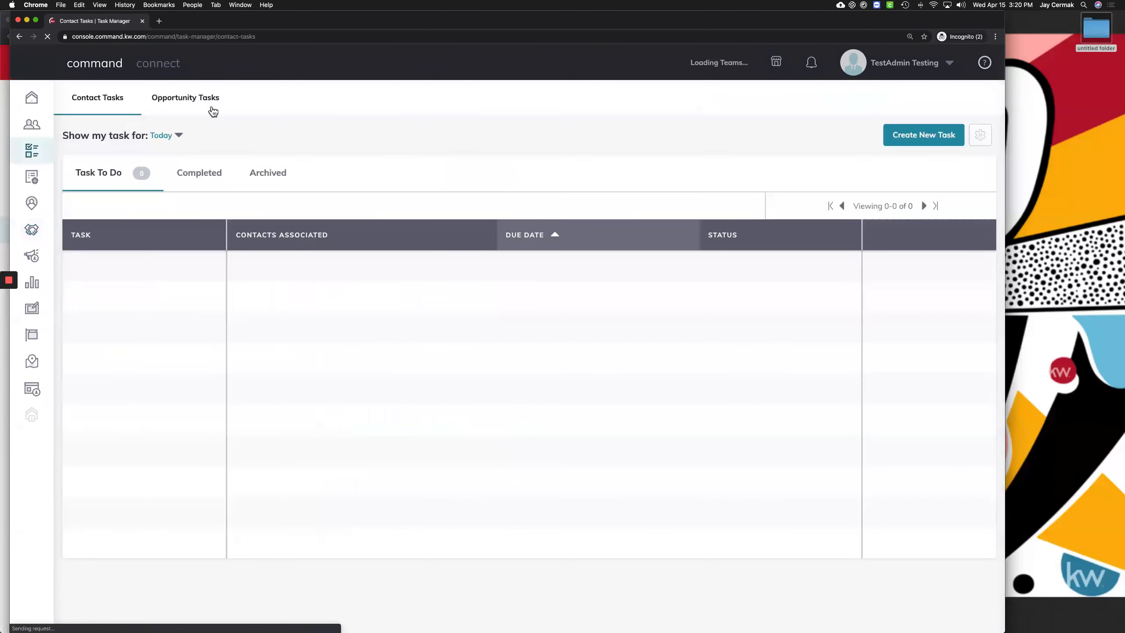
click(206, 102)
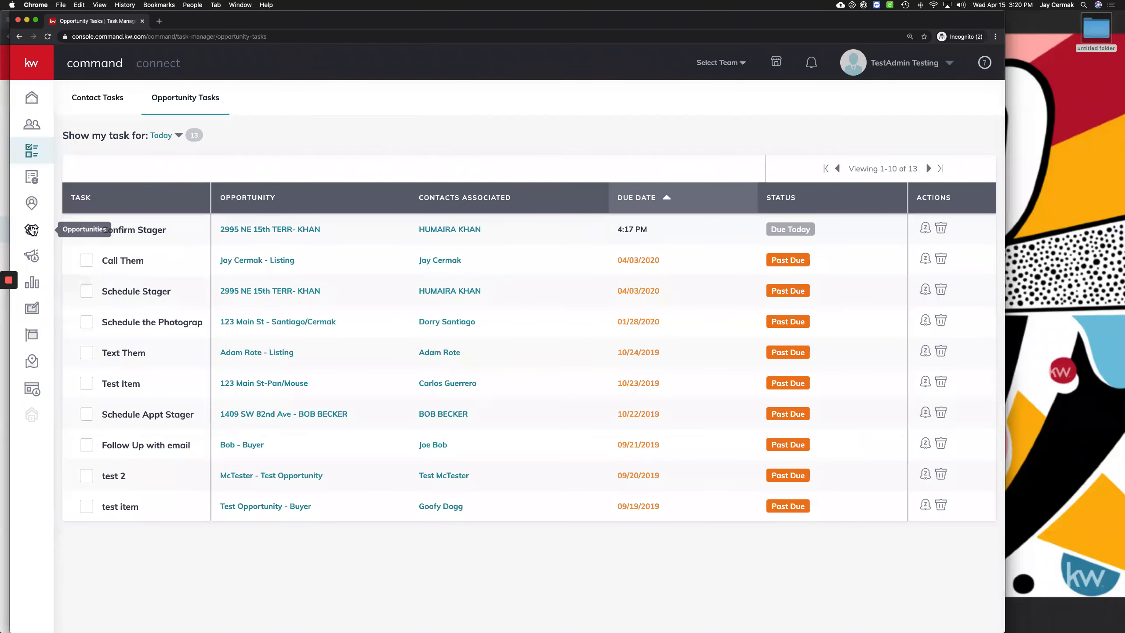
click(32, 229)
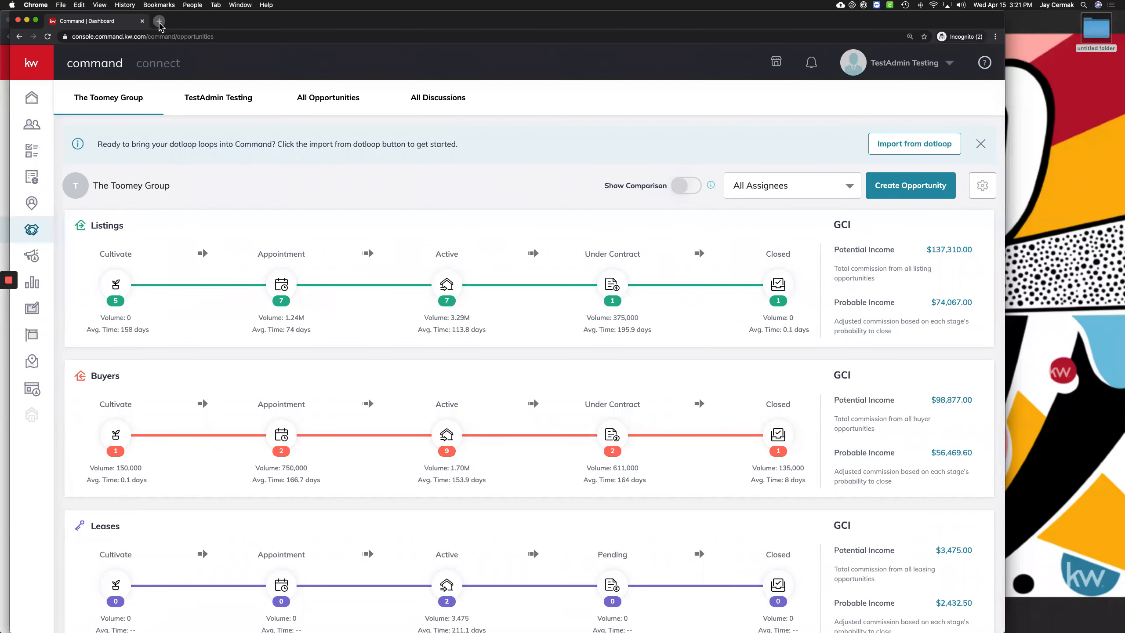
In a new tab, go to youtube.com and search for the trainer's name
click(159, 21)
text(you)
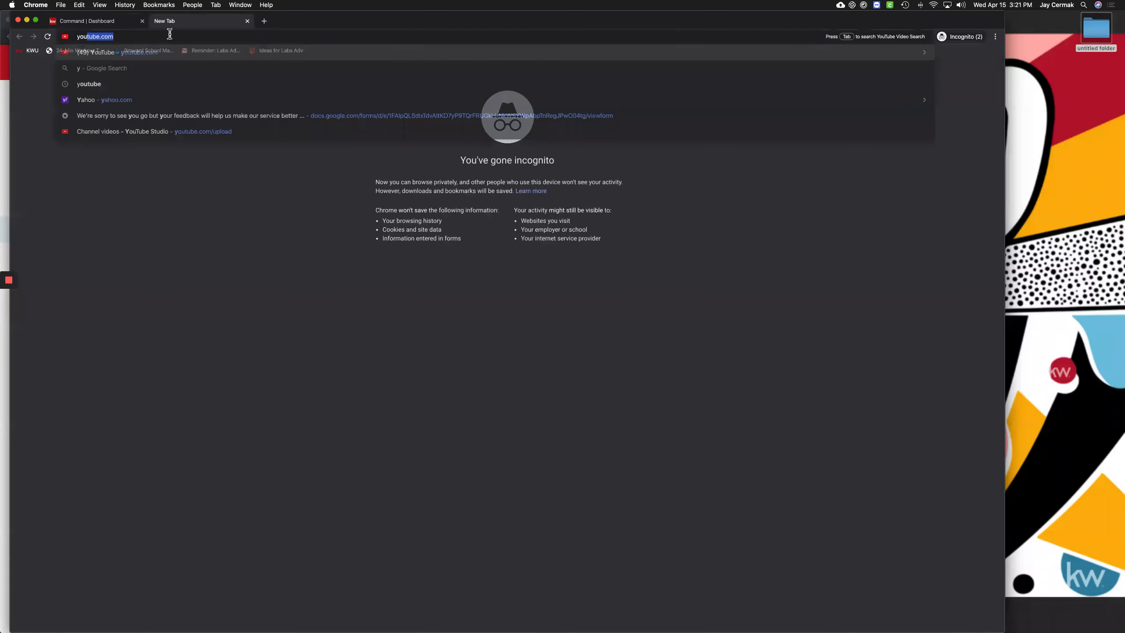
key(Return)
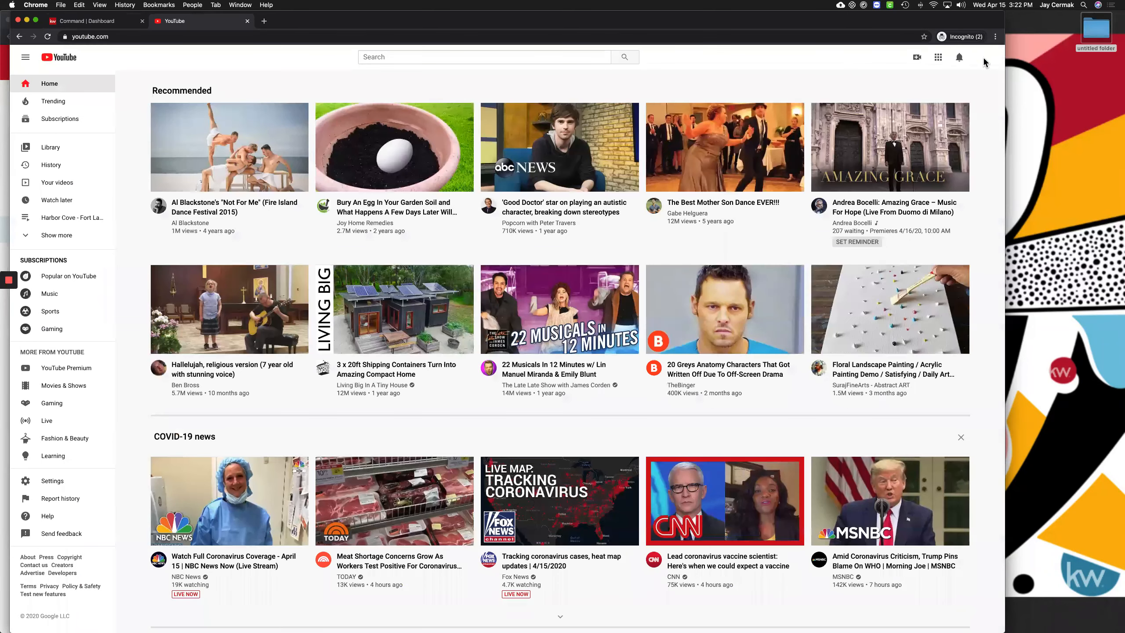
click(443, 57)
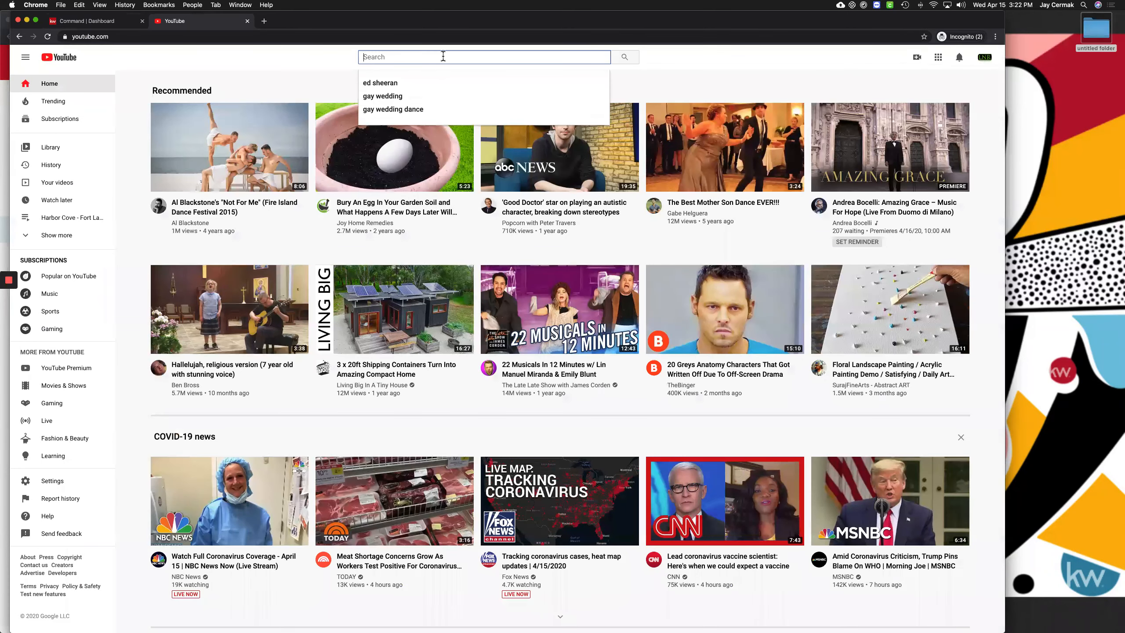
text(jay cermak)
key(Return)
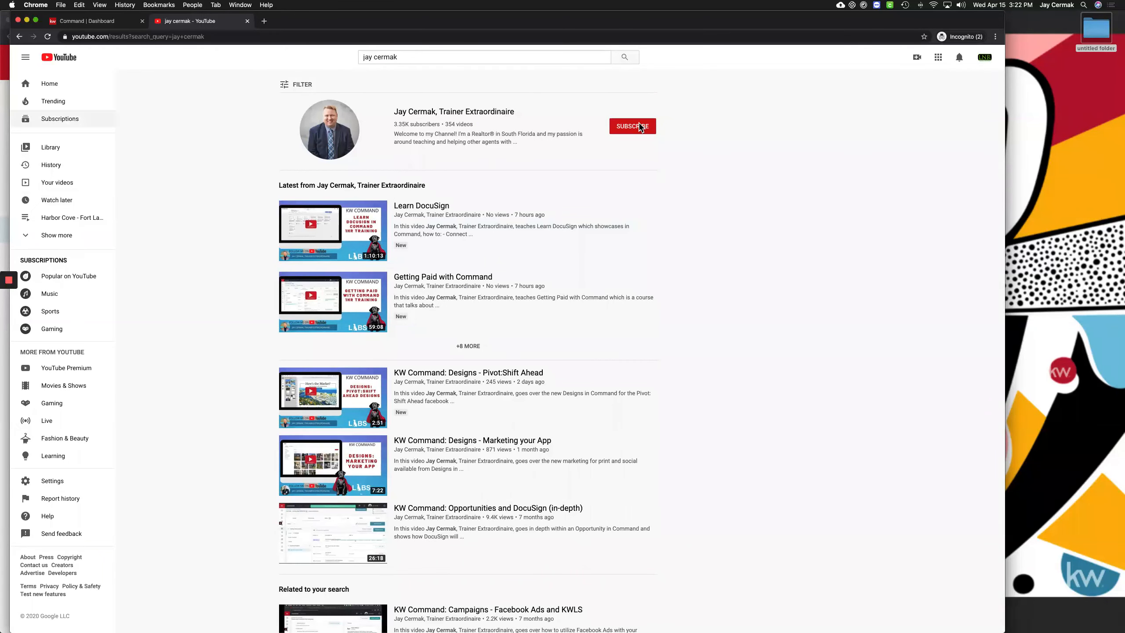
Open the trainer's channel playlists and view the full KW Command for Teams playlist
click(467, 122)
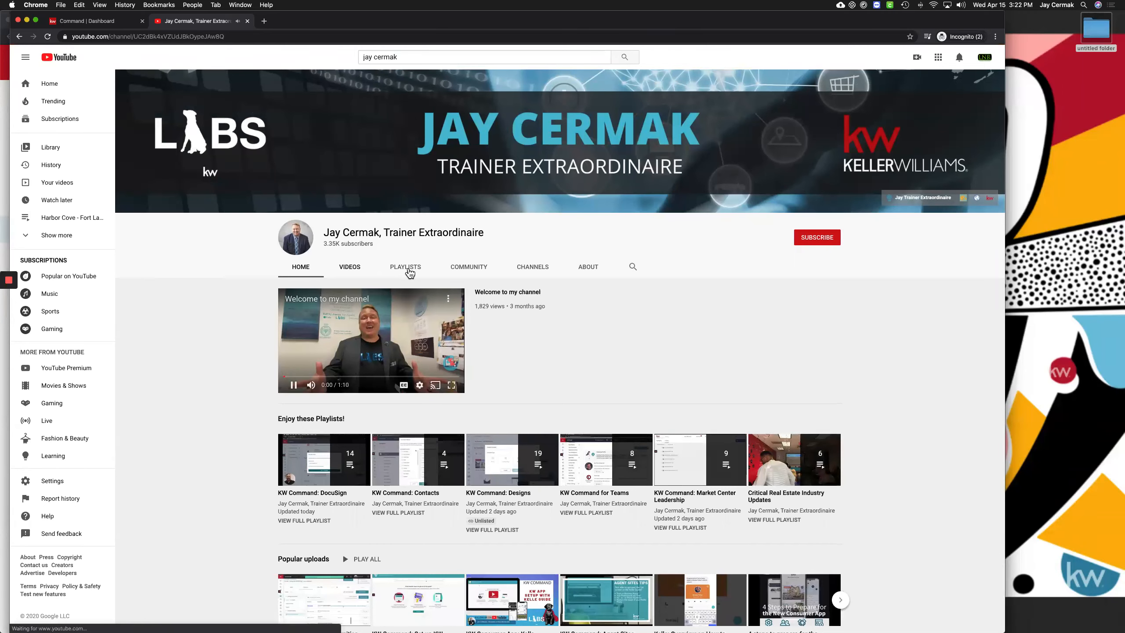
click(408, 268)
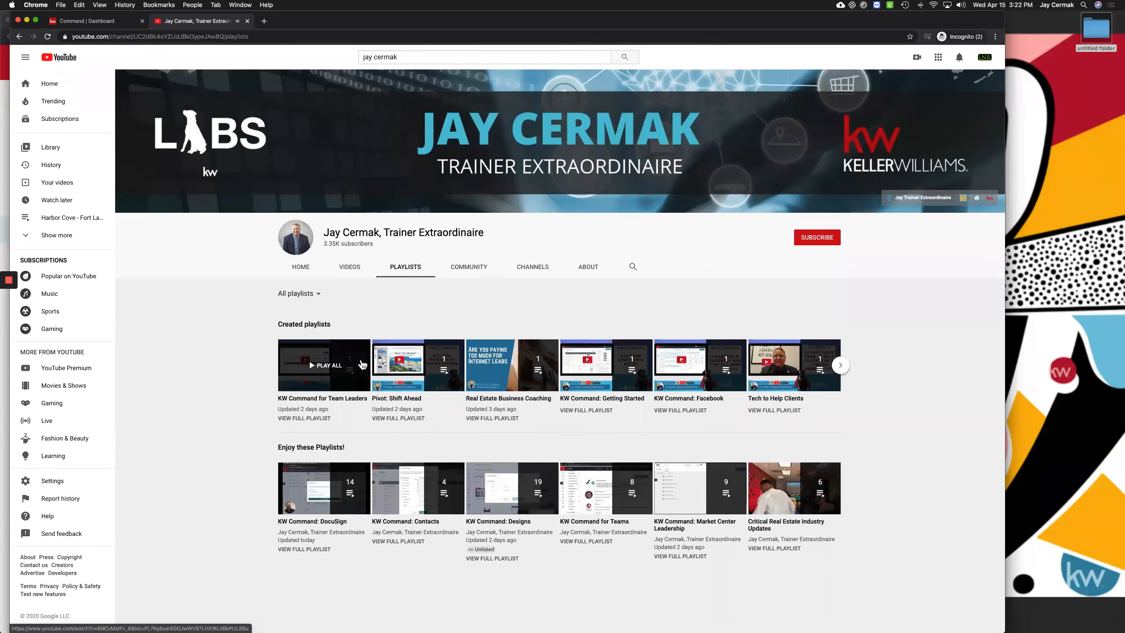
click(841, 369)
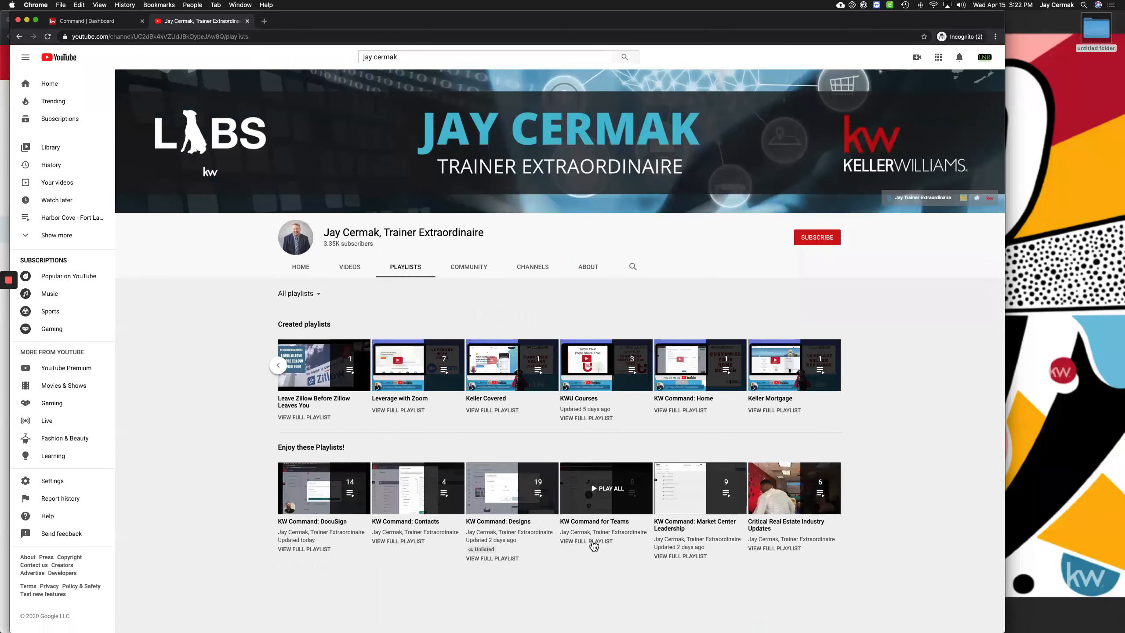
click(593, 543)
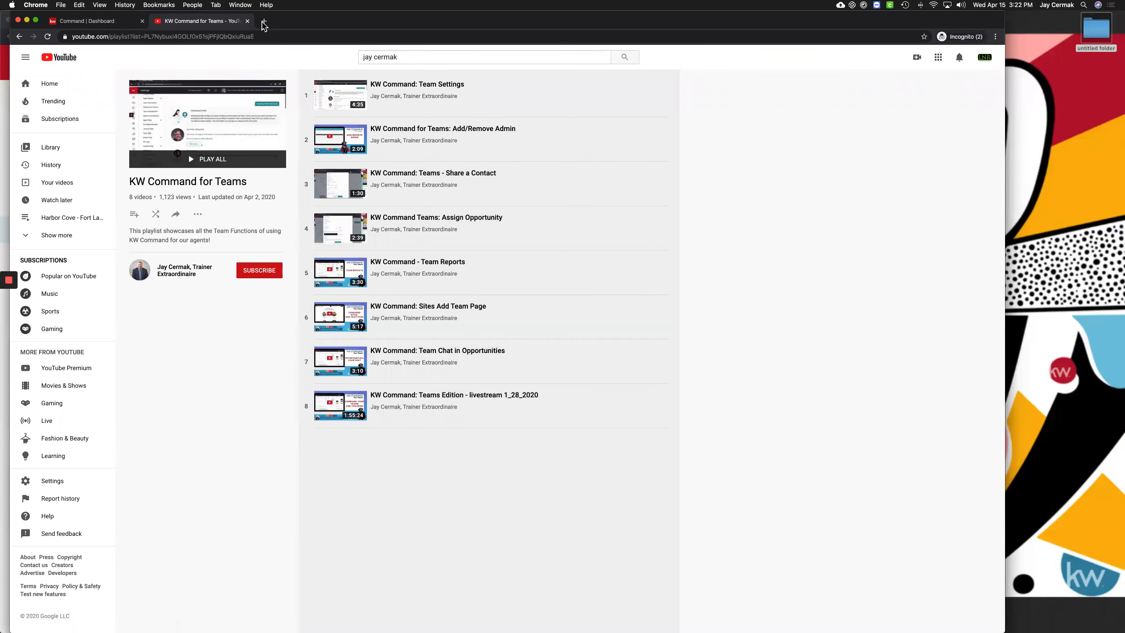
Load the trainer's website and open its previous livestream recordings page
text(j)
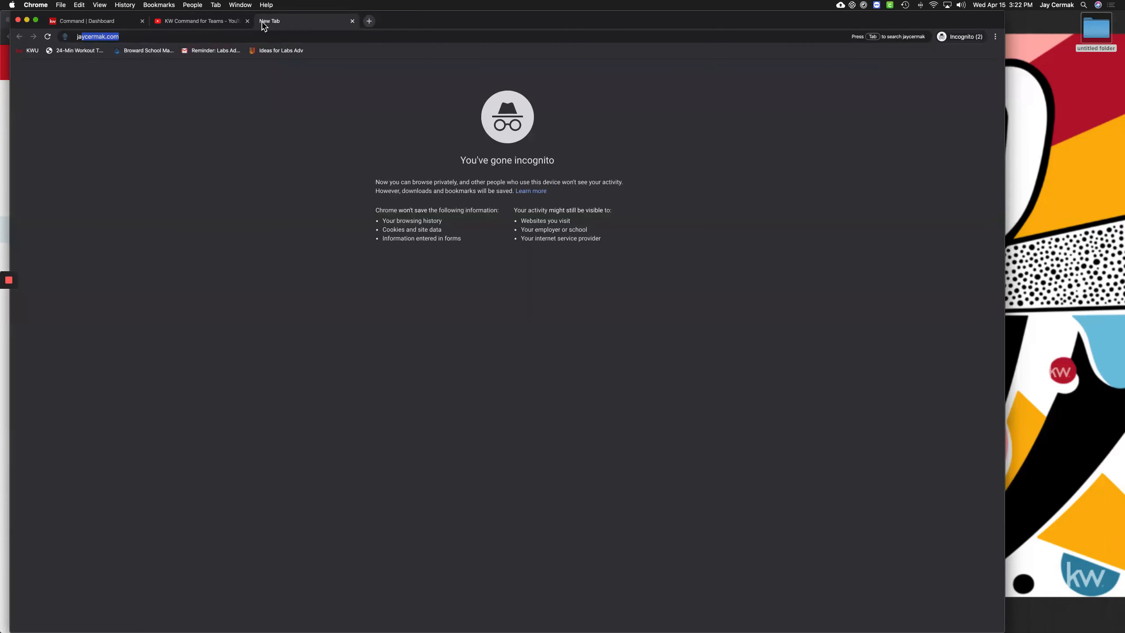
text(a)
key(Return)
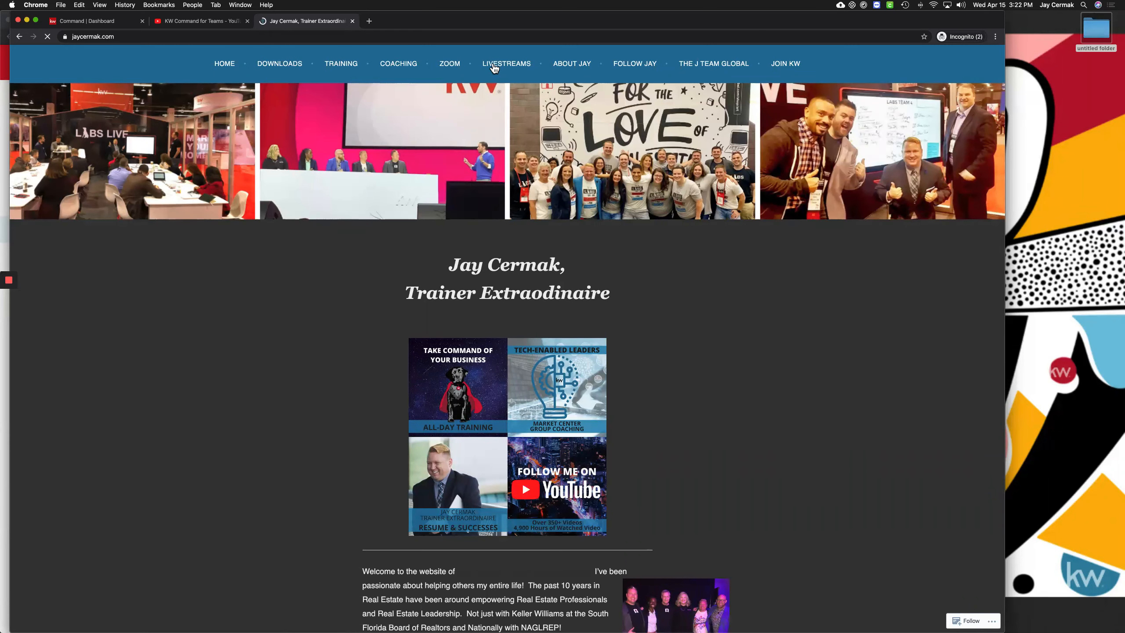
click(494, 68)
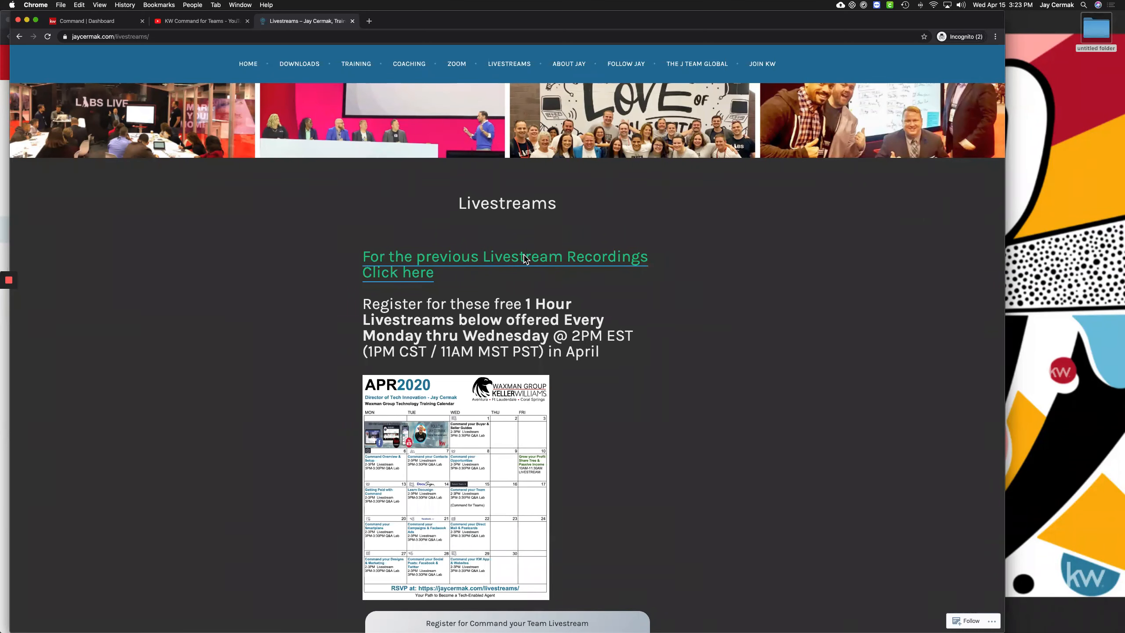
click(525, 260)
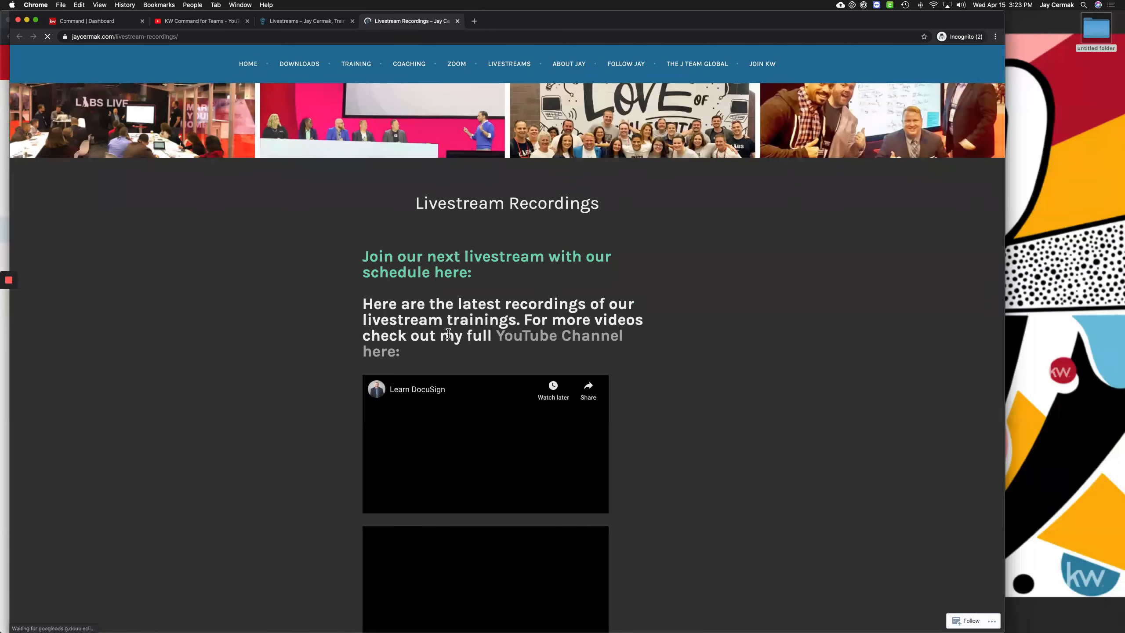
Browse the recorded trainings, then go back to the KW Command for Teams playlist tab
scroll(535, 233, down, 4)
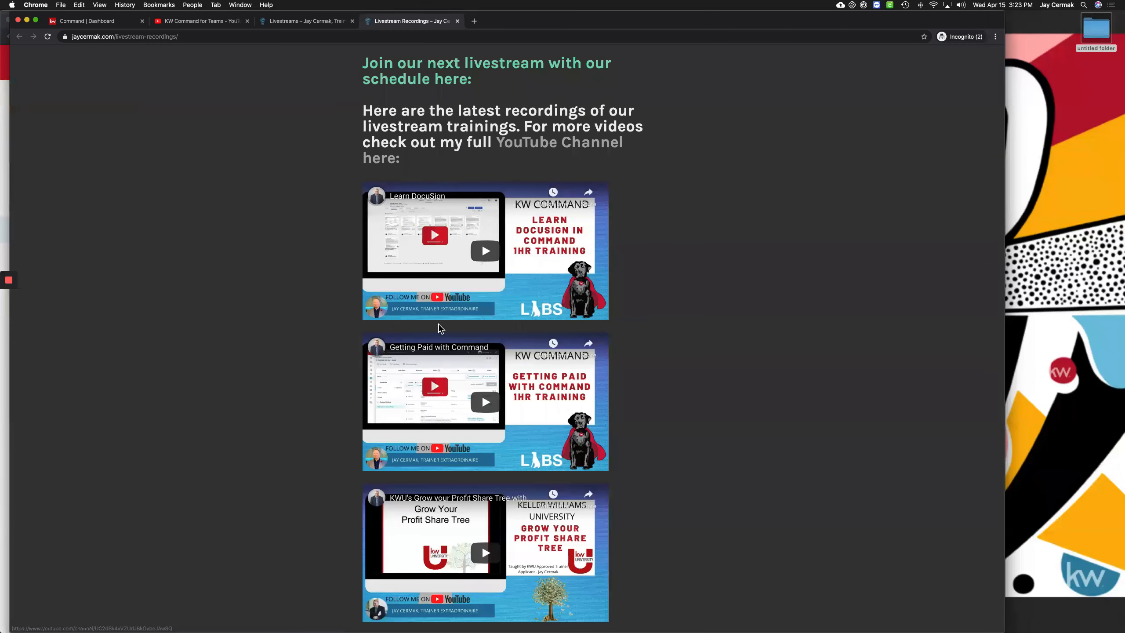
scroll(686, 232, down, 5)
scroll(686, 232, down, 6)
scroll(687, 232, up, 15)
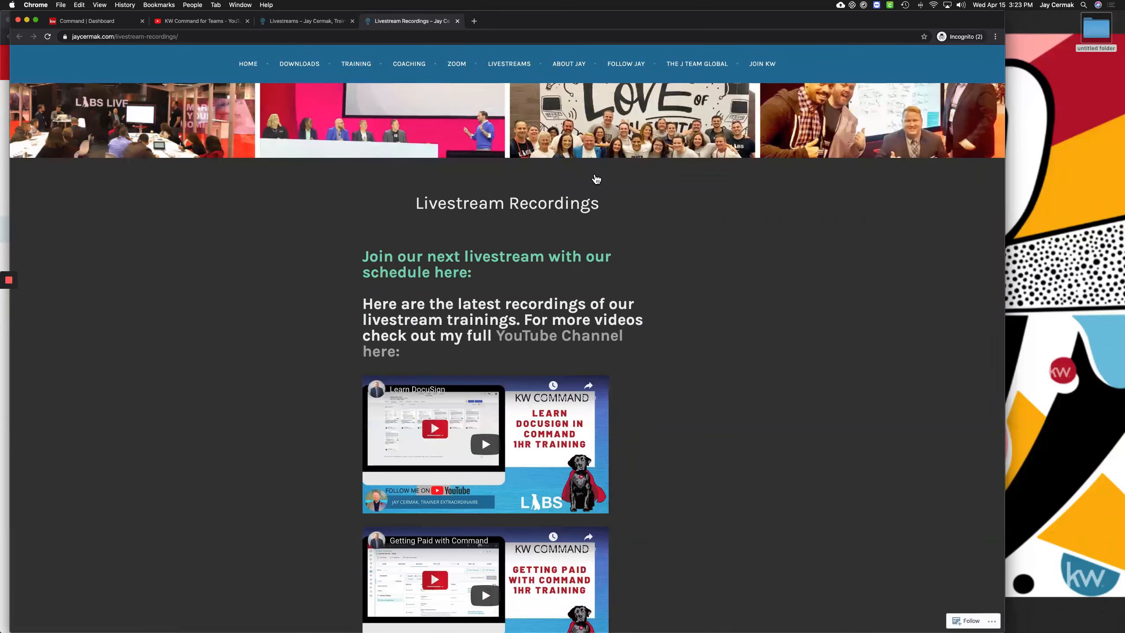
click(202, 21)
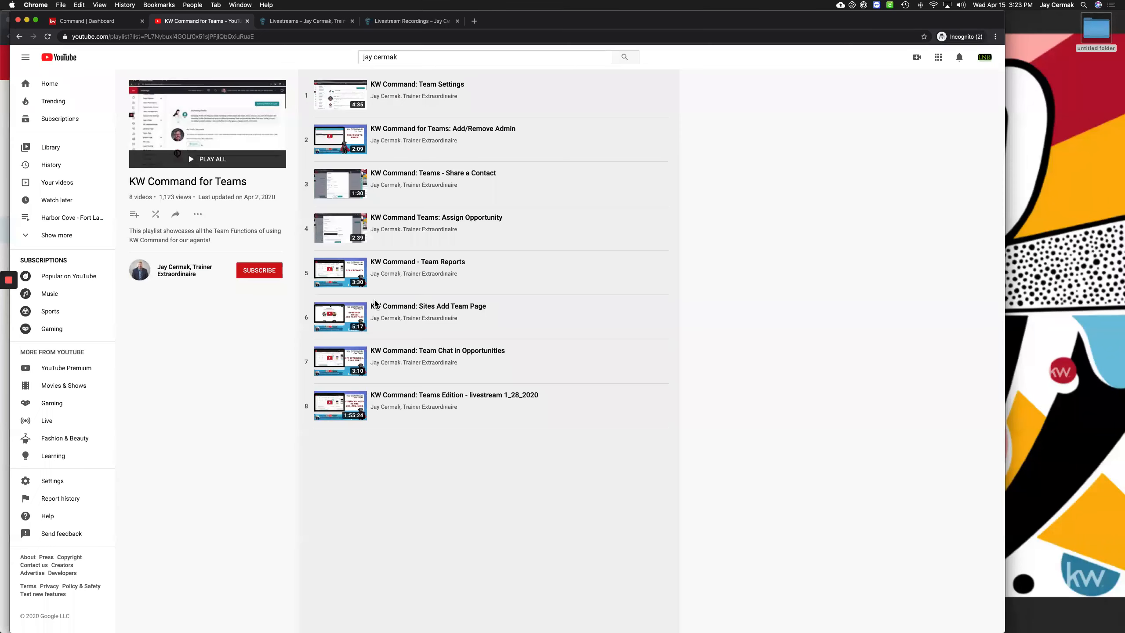
Switch to the Command | Dashboard browser tab
click(104, 23)
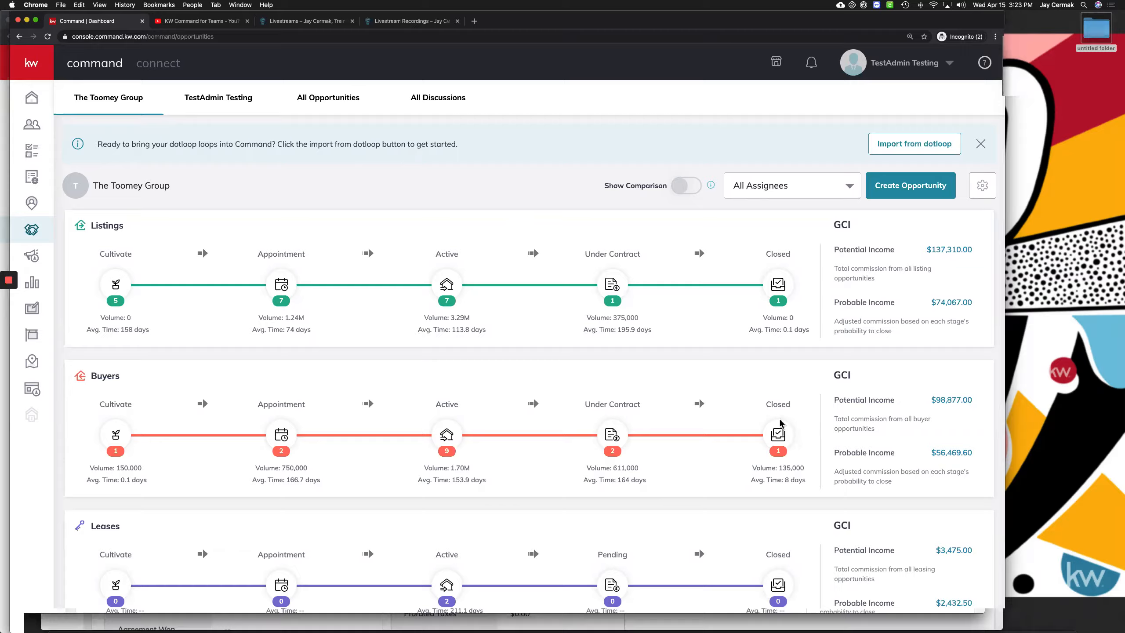
Bring forward the browser window showing the test listing opportunity's Details page
key(ctrl+Up)
click(770, 434)
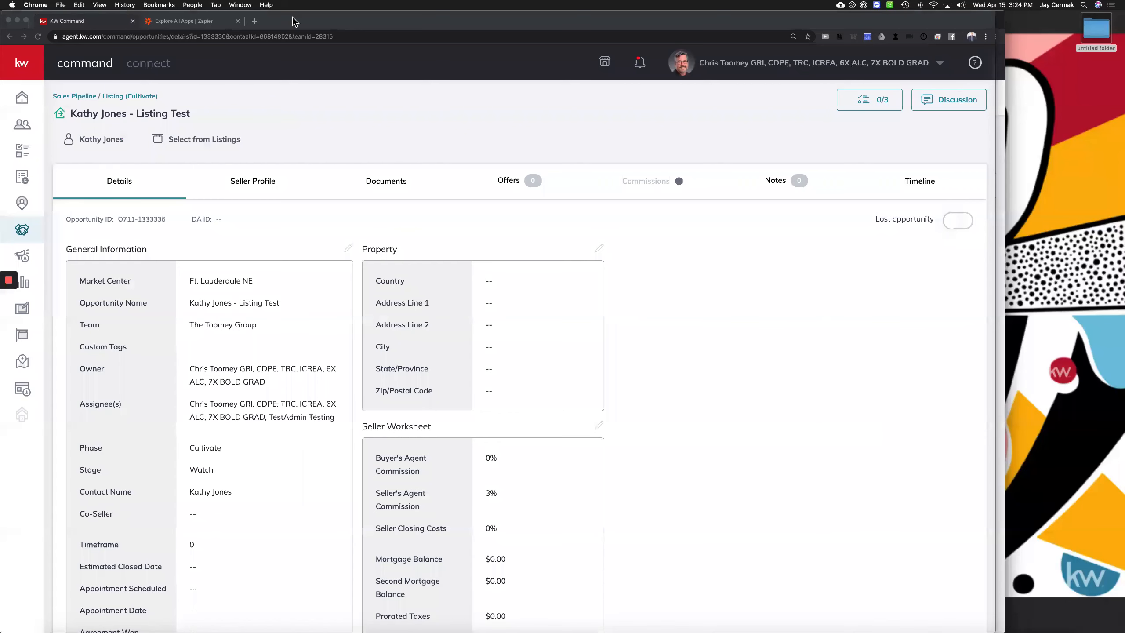
Go to facebook.com and search 'kw command for teams' to find the KW Command for Teams group
click(255, 21)
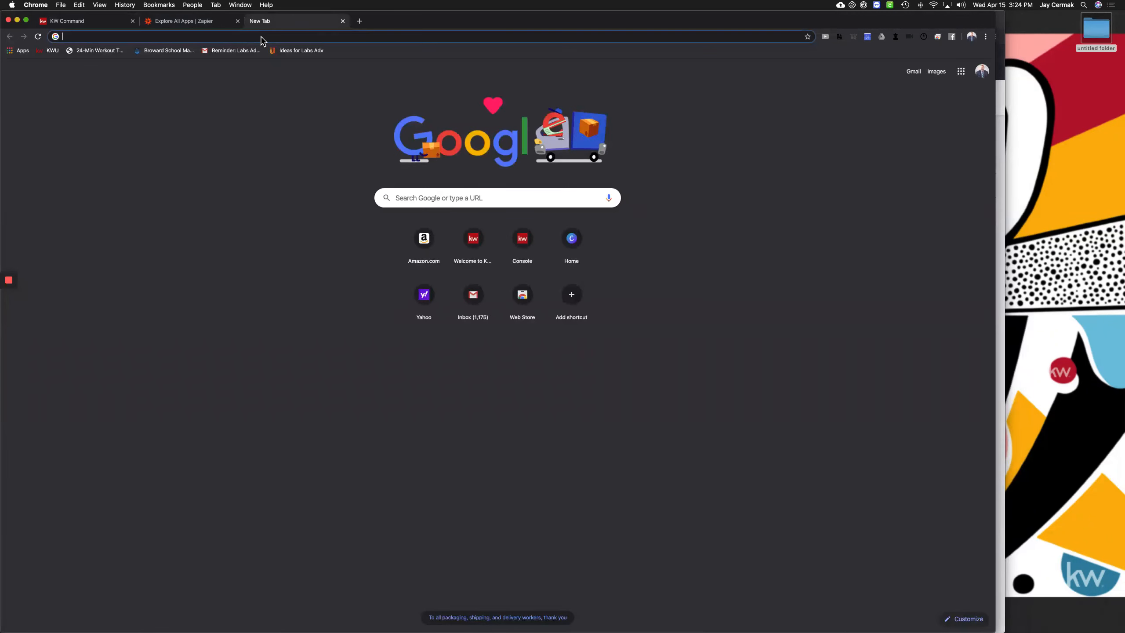
text(facebook.com)
key(Return)
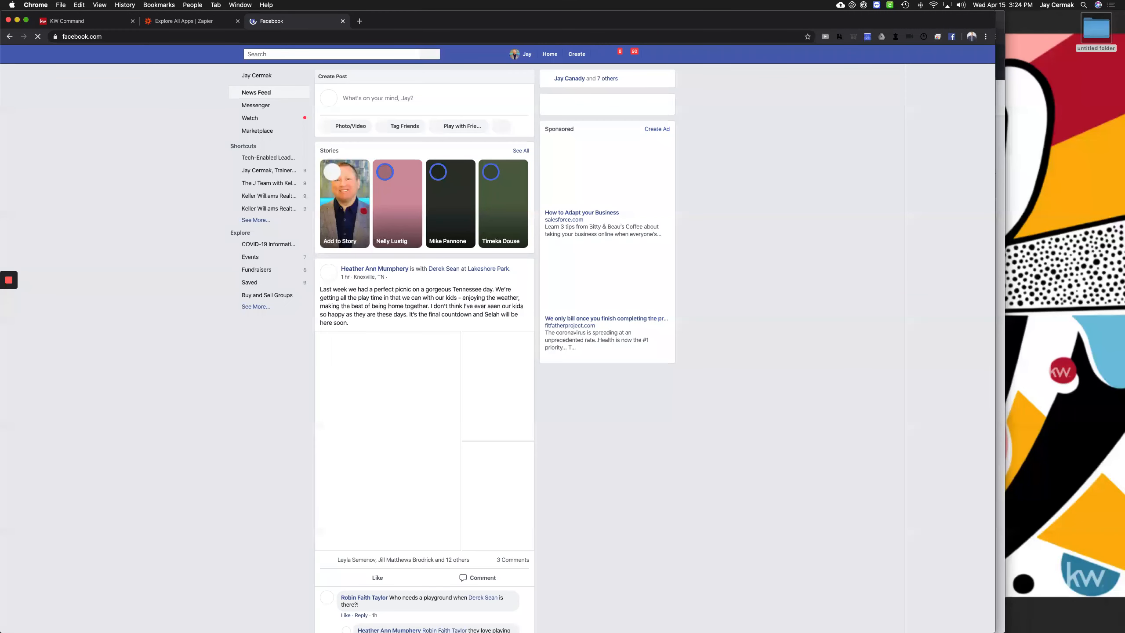
click(355, 54)
text(command)
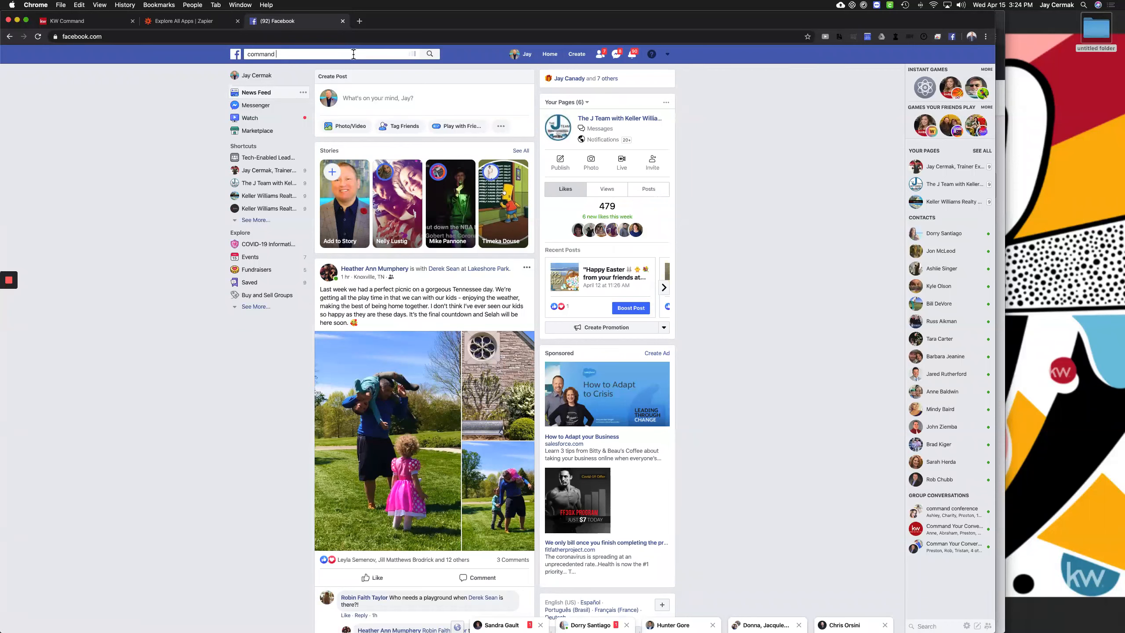
text(for)
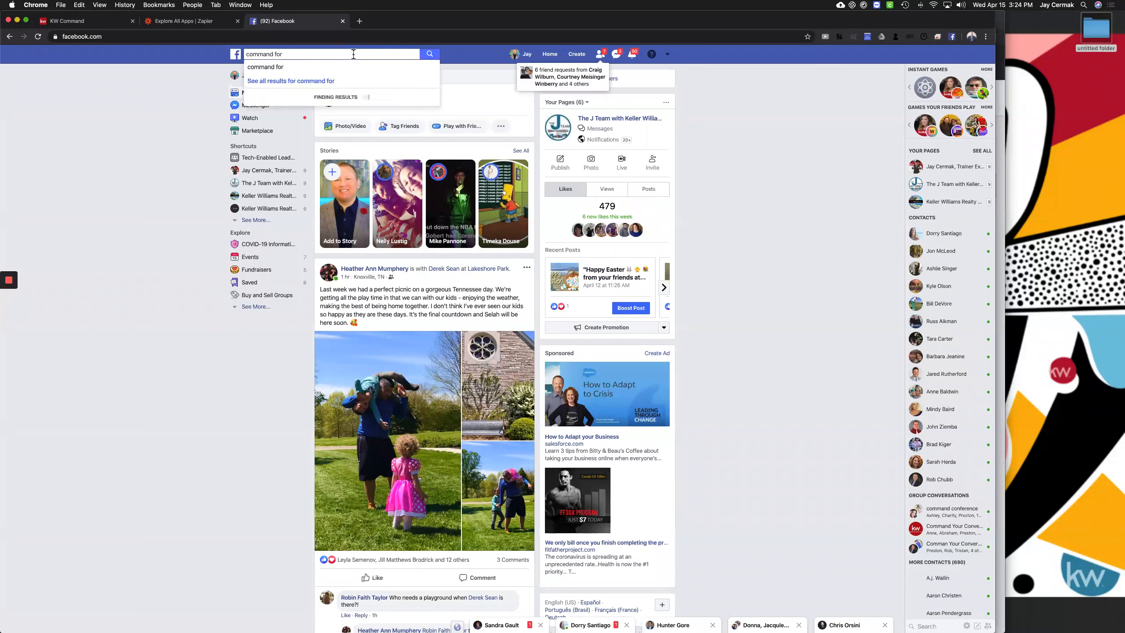
text( teams)
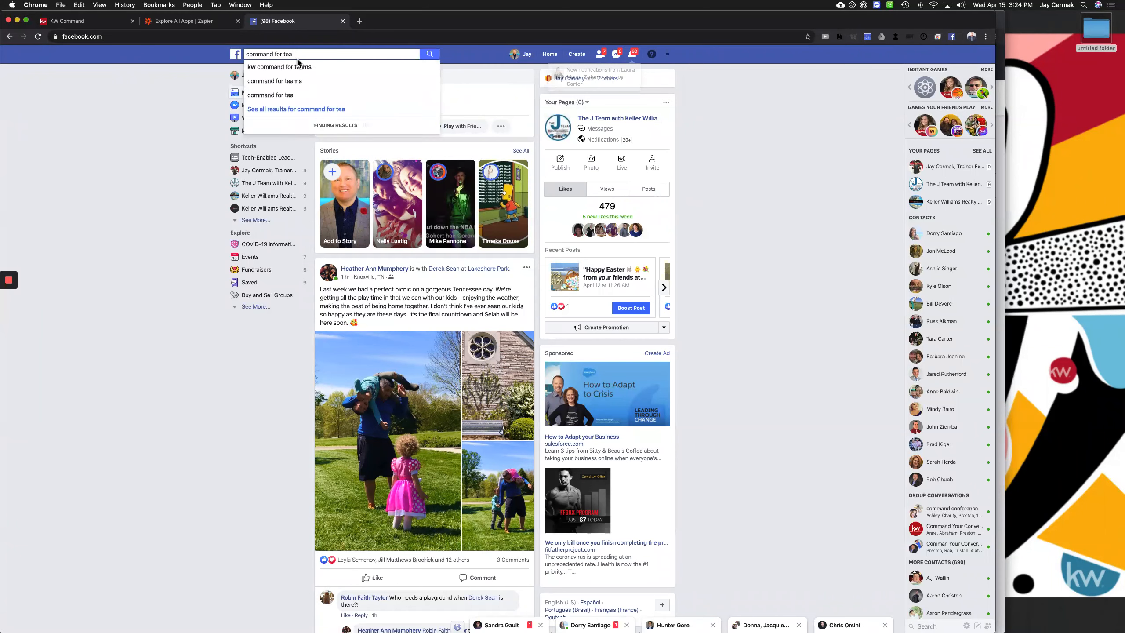
click(291, 69)
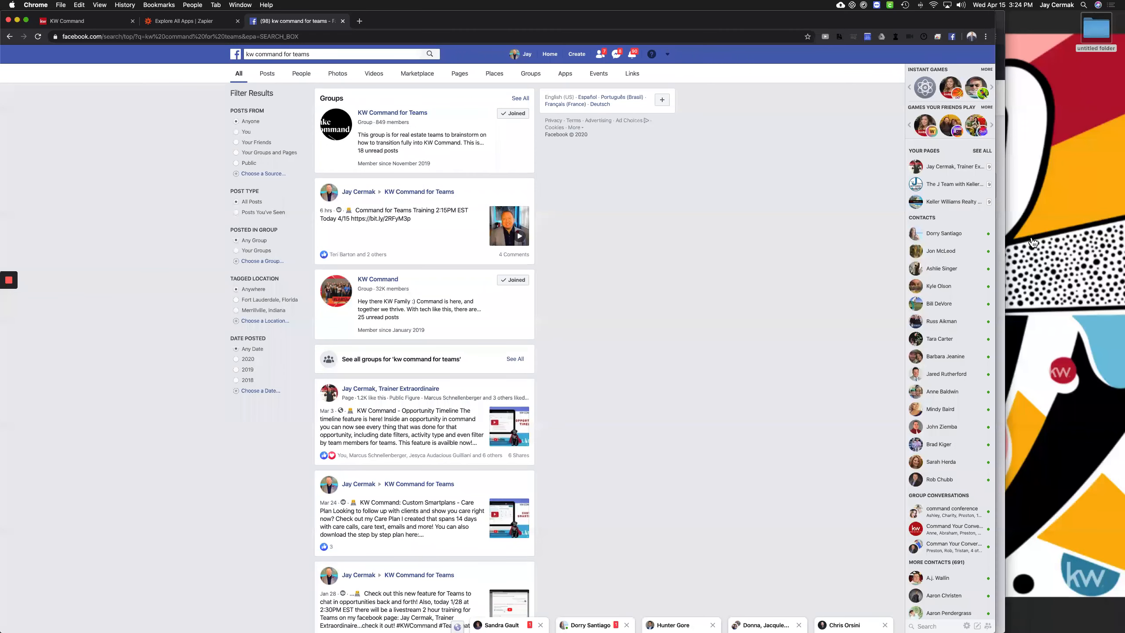
Open Contacts and filter to the test admin member, leaving two test-tagged contacts
click(73, 22)
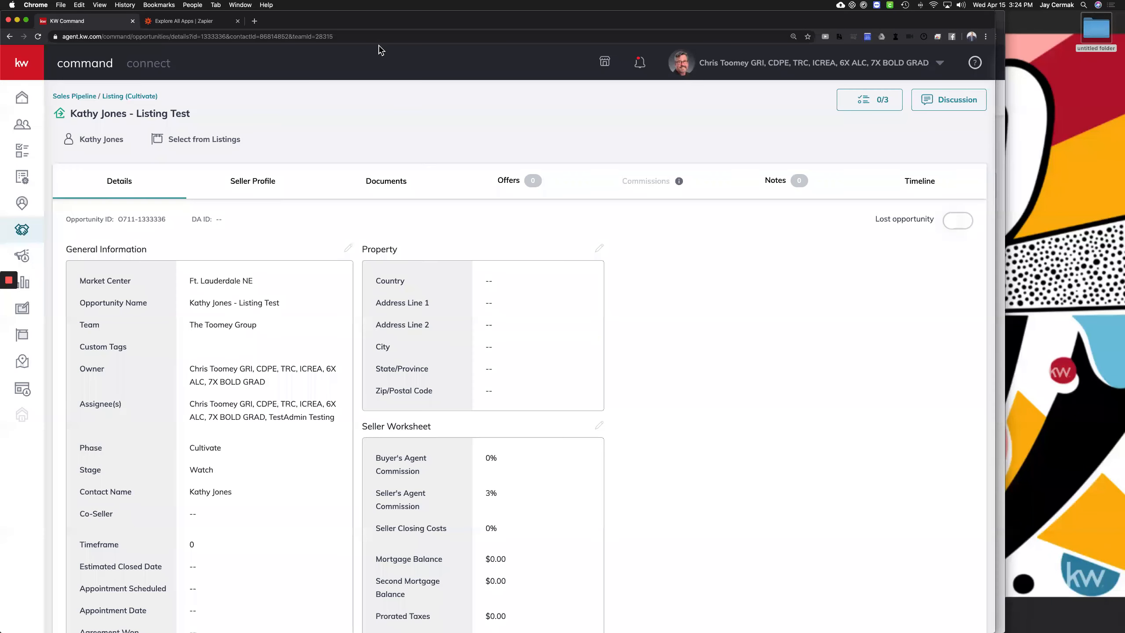
click(20, 131)
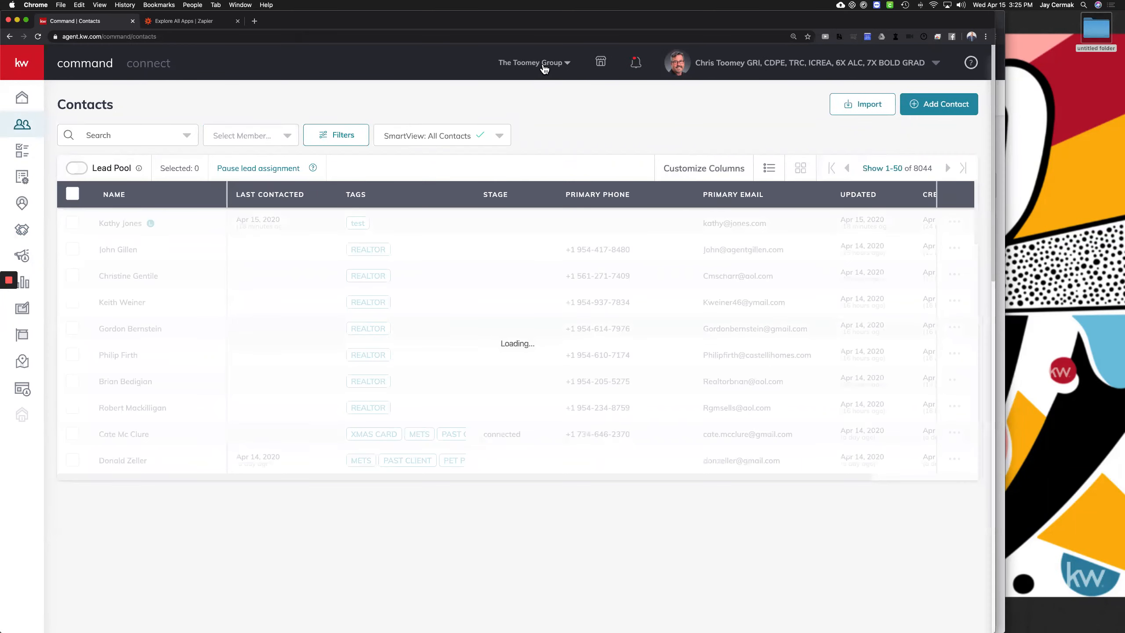
click(511, 66)
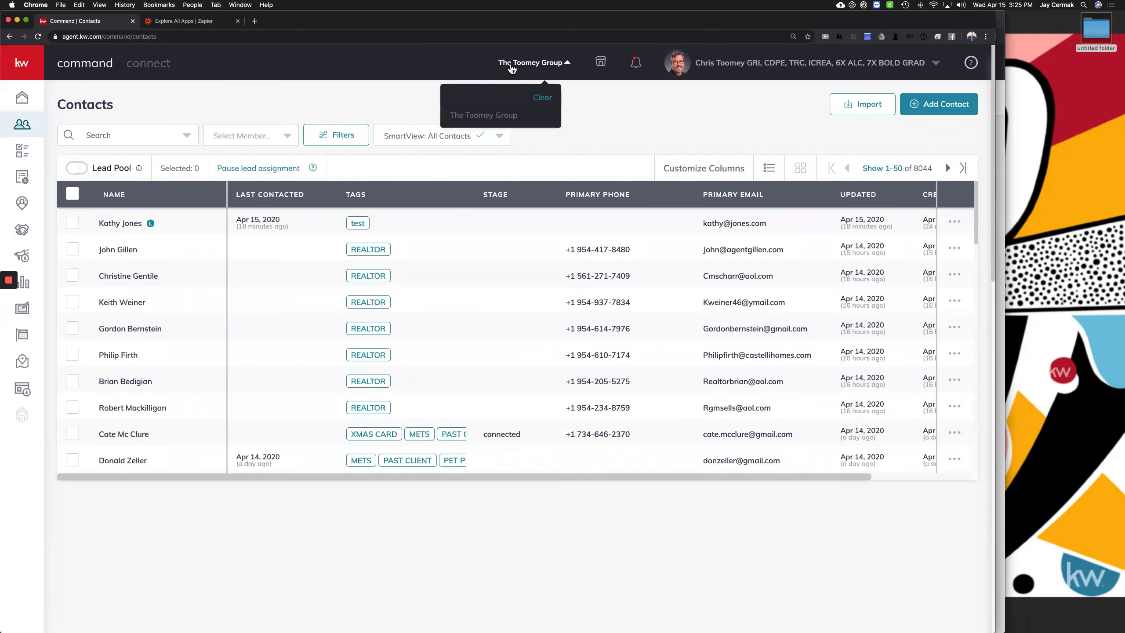
click(270, 136)
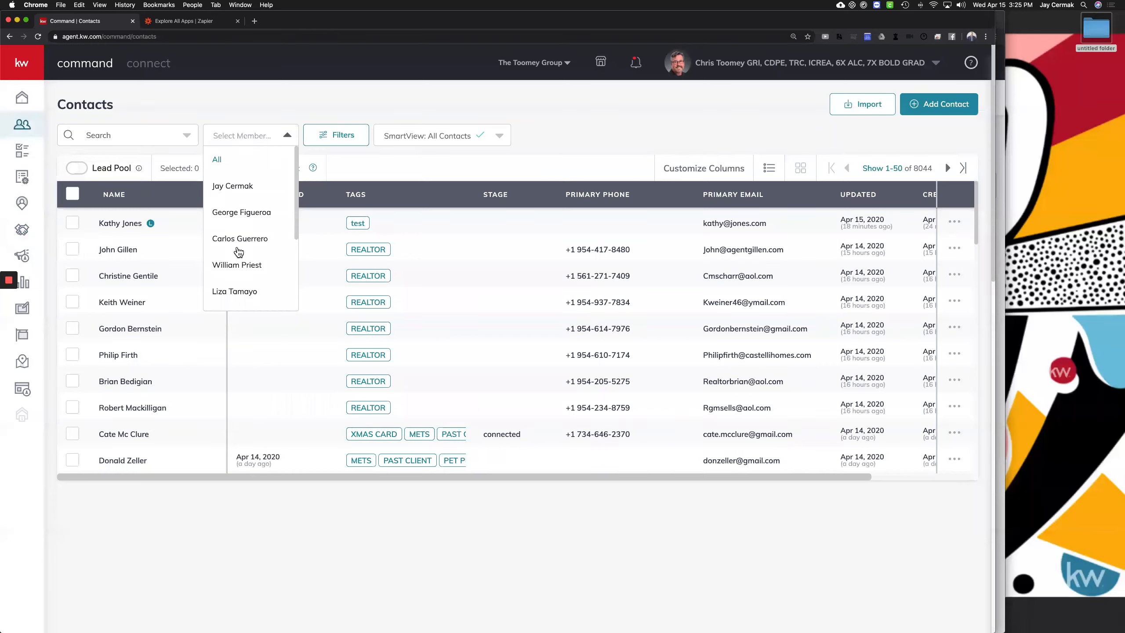
scroll(247, 230, down, 3)
scroll(248, 227, down, 1)
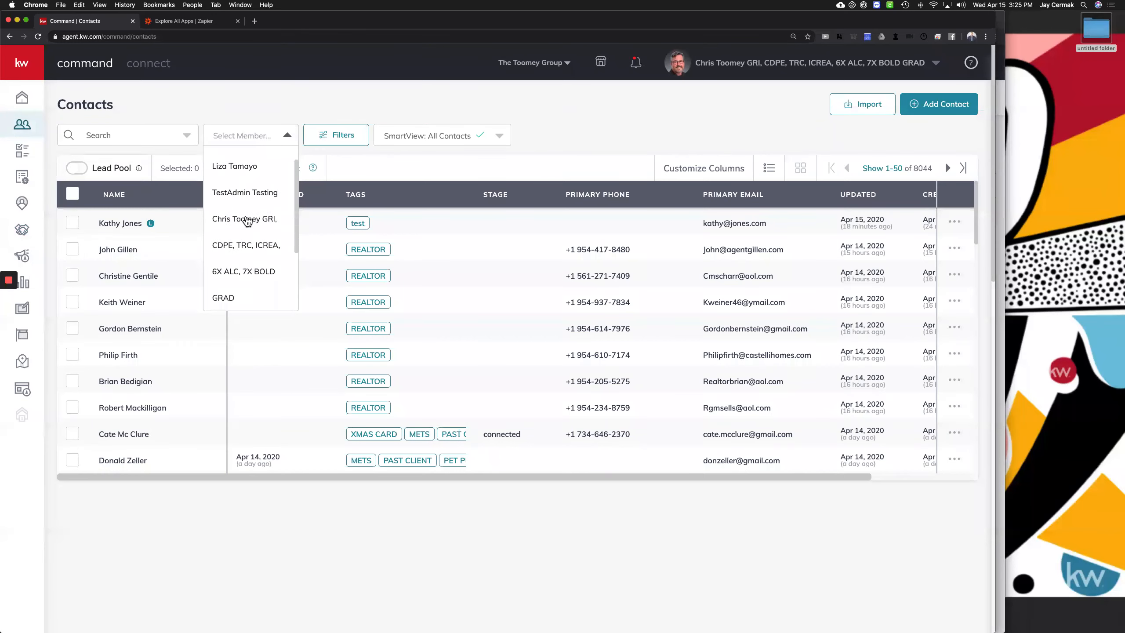
click(249, 193)
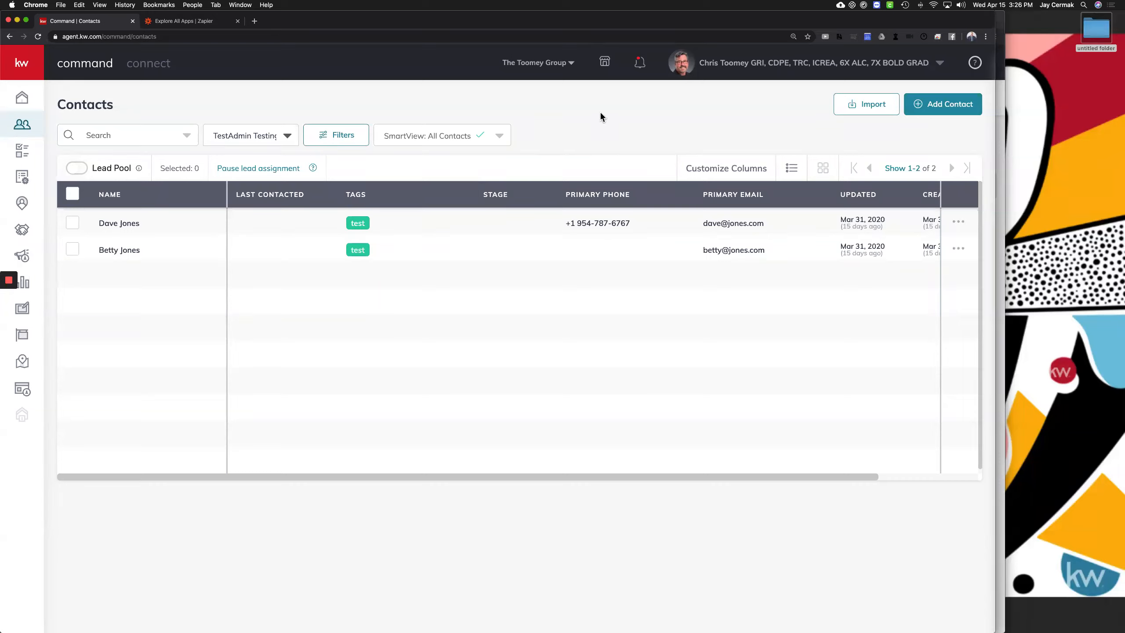
Open the My Design Templates library listing Onward_TW, JUST LISTED and Poinsettia Heights
click(517, 40)
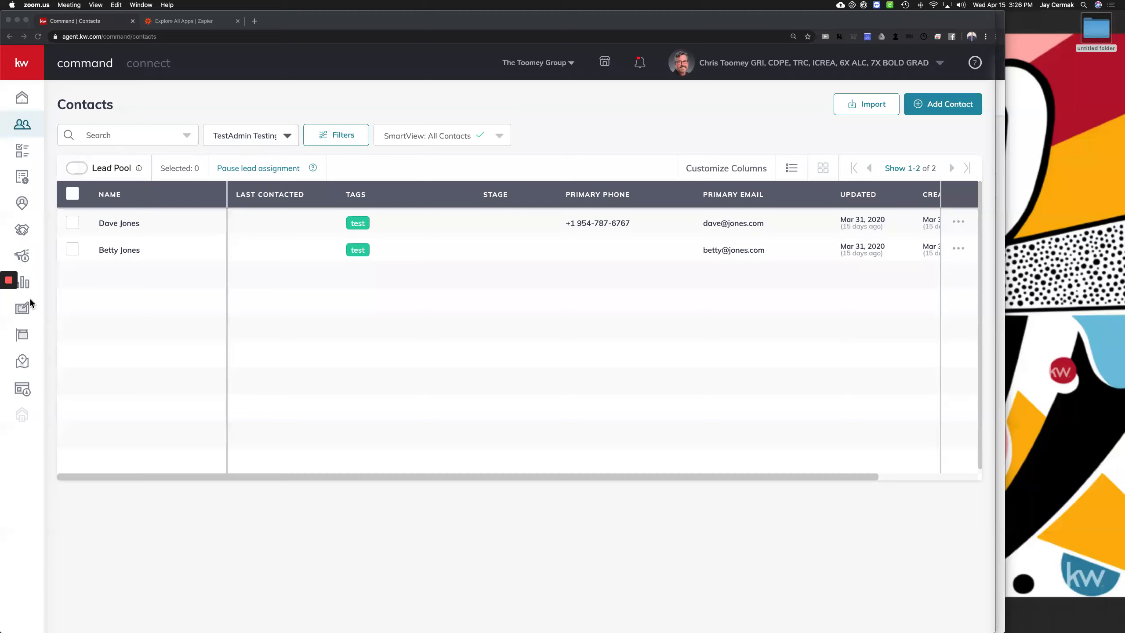
click(22, 308)
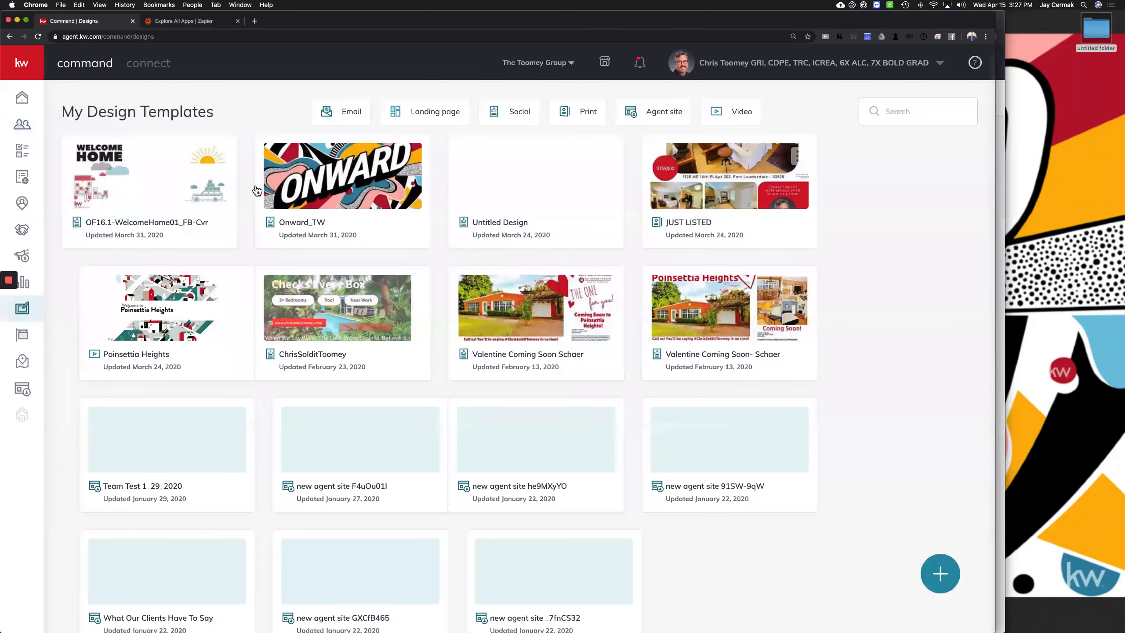
Open the JUST LISTED flyer and download it as a PDF in high resolution print quality
click(707, 189)
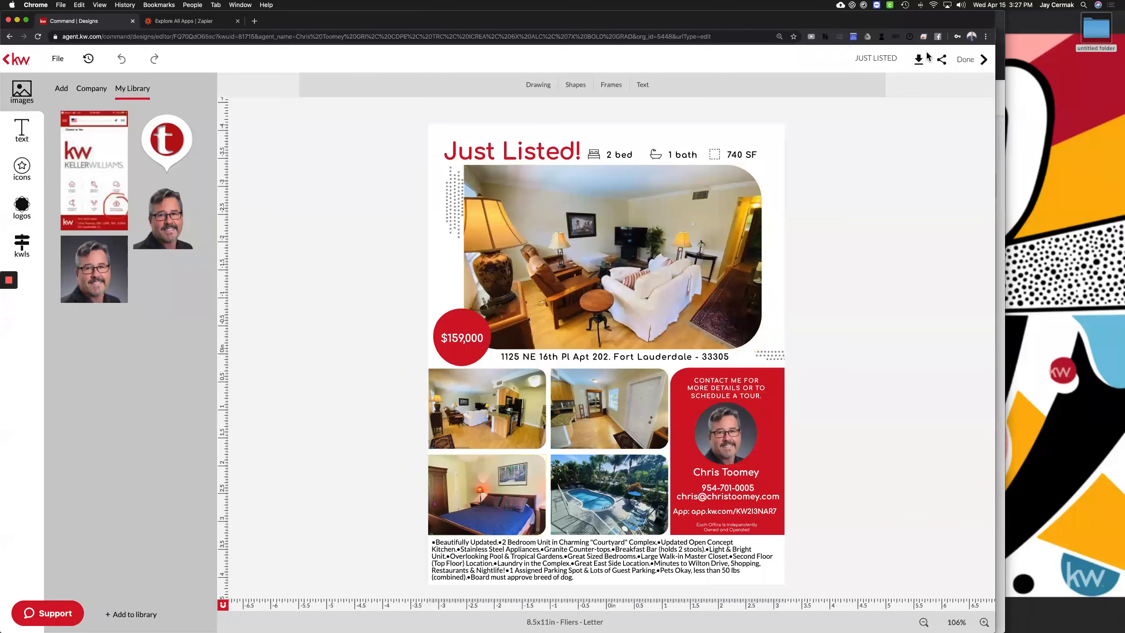
click(916, 62)
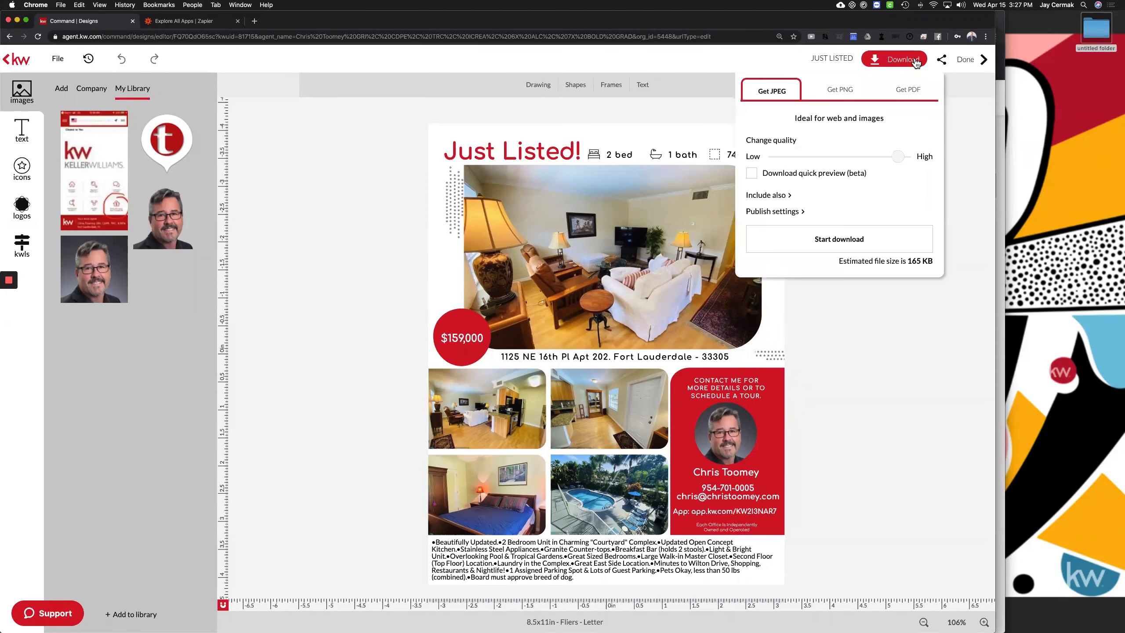
click(909, 89)
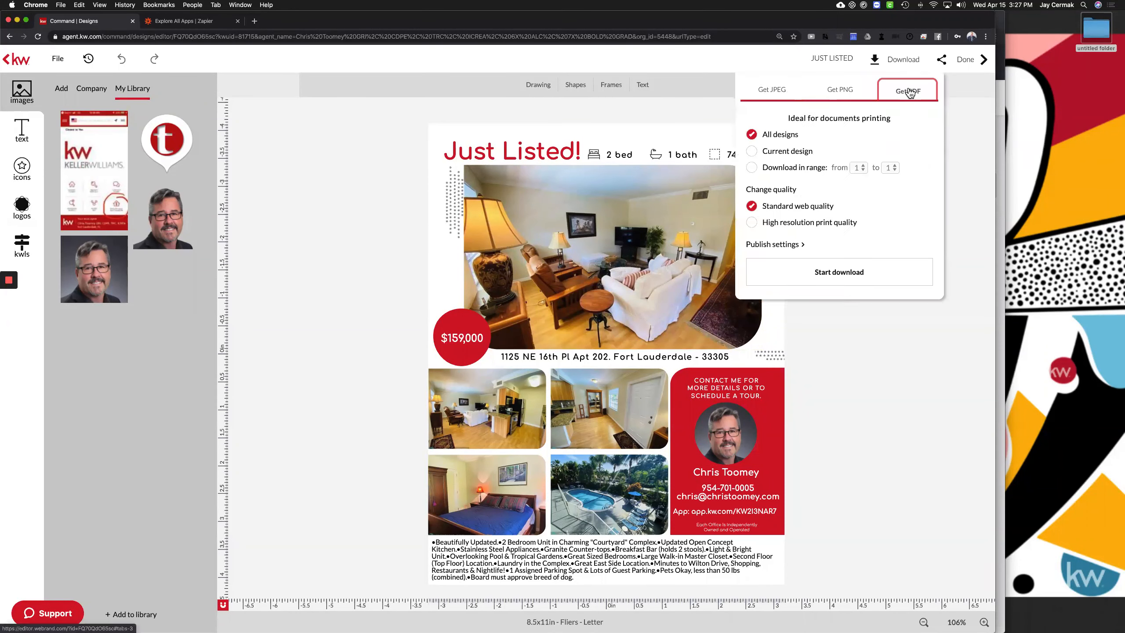
click(807, 224)
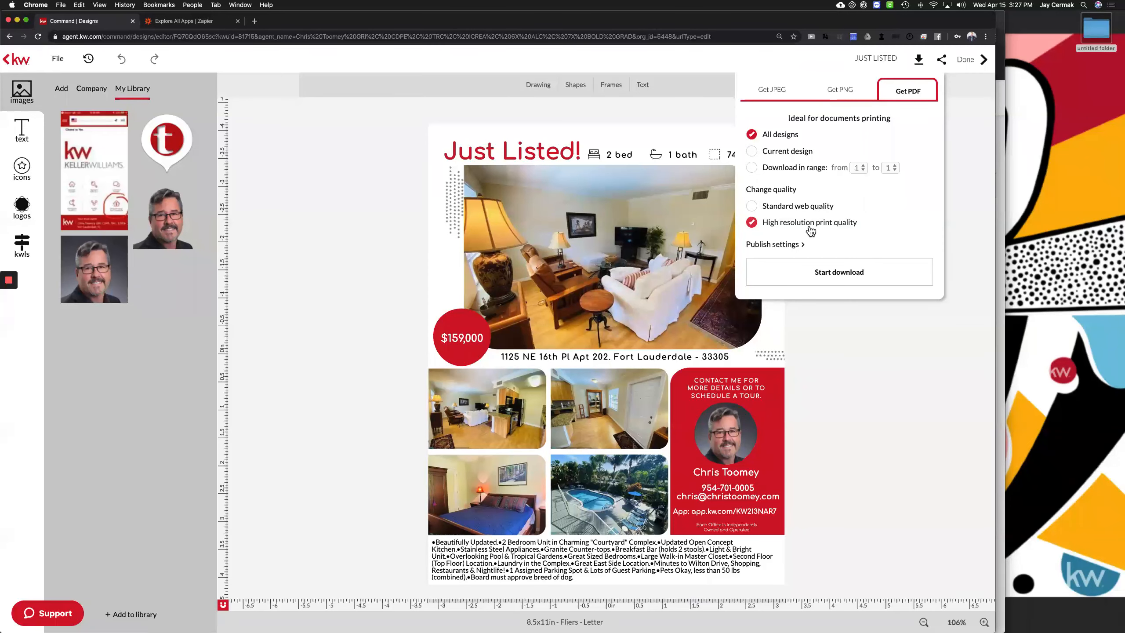
click(831, 273)
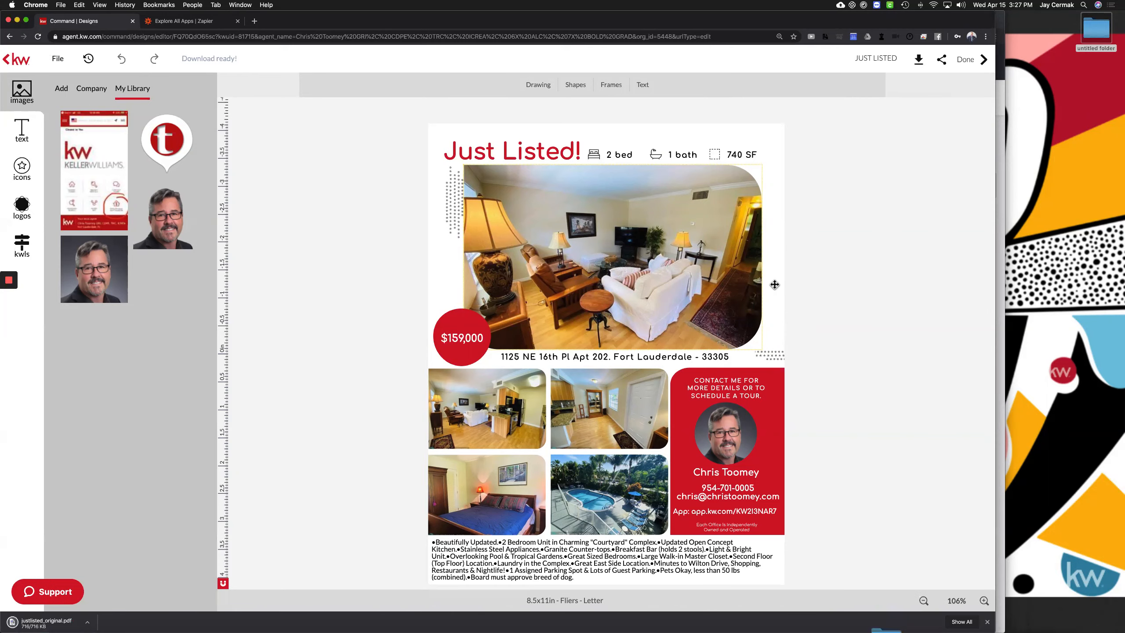
Back in the Command dashboard, create a new design from Designs using Import PDF
key(ctrl+Up)
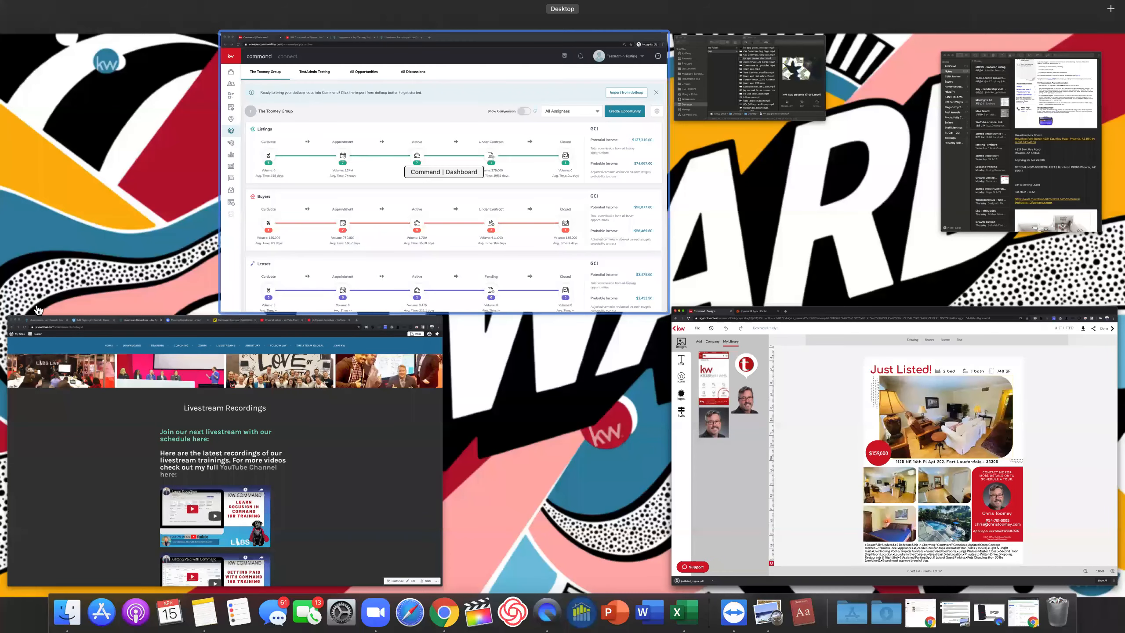
click(445, 172)
click(37, 309)
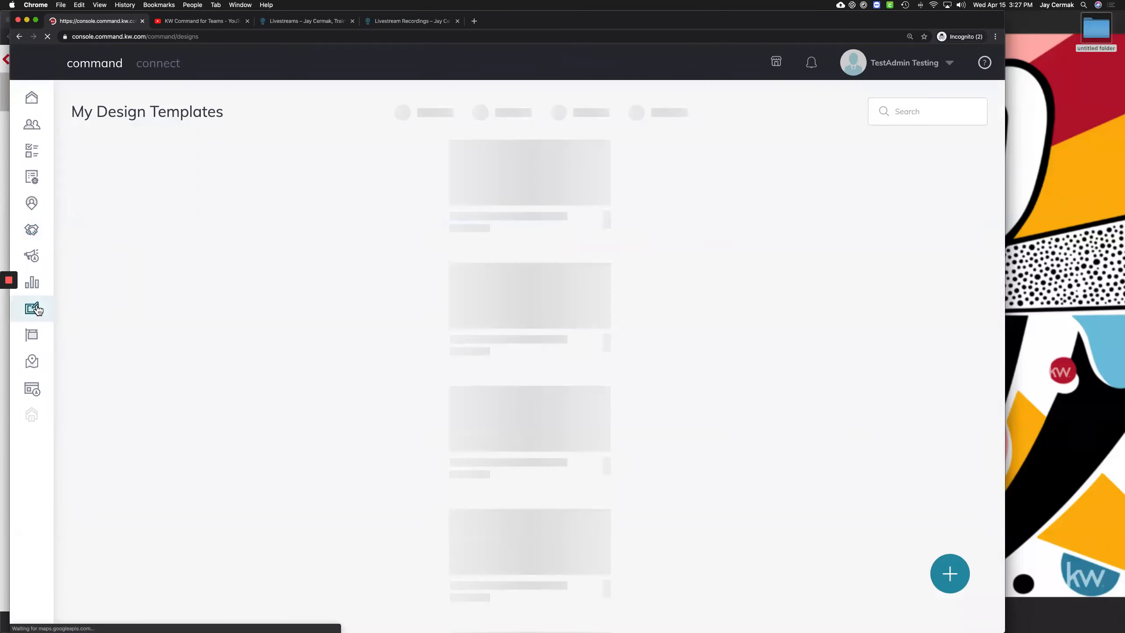
click(950, 573)
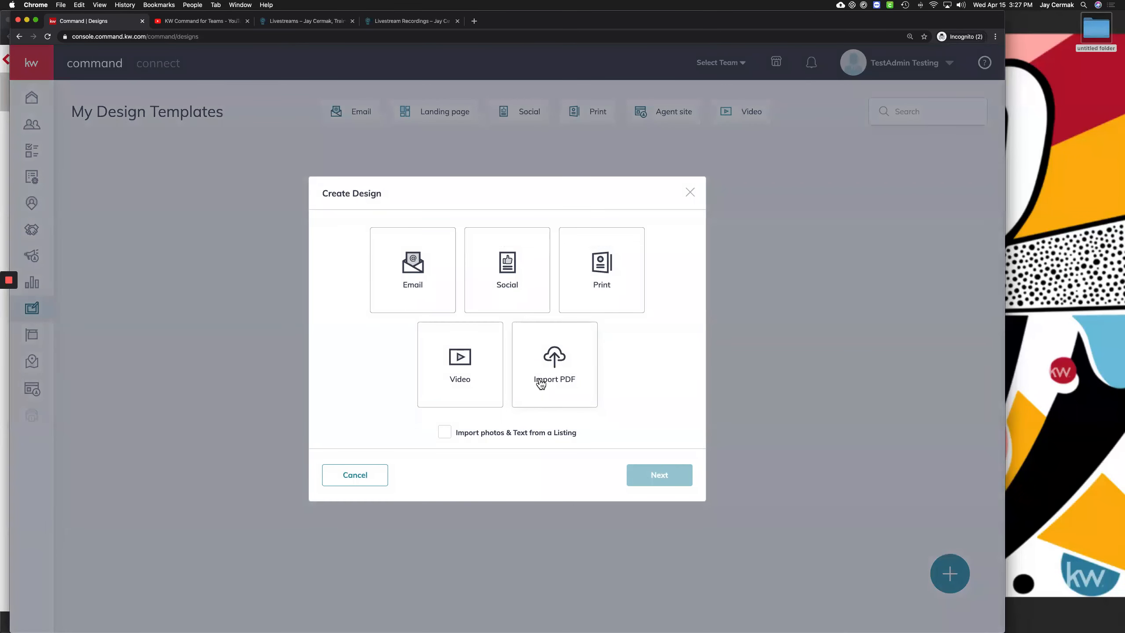
click(541, 386)
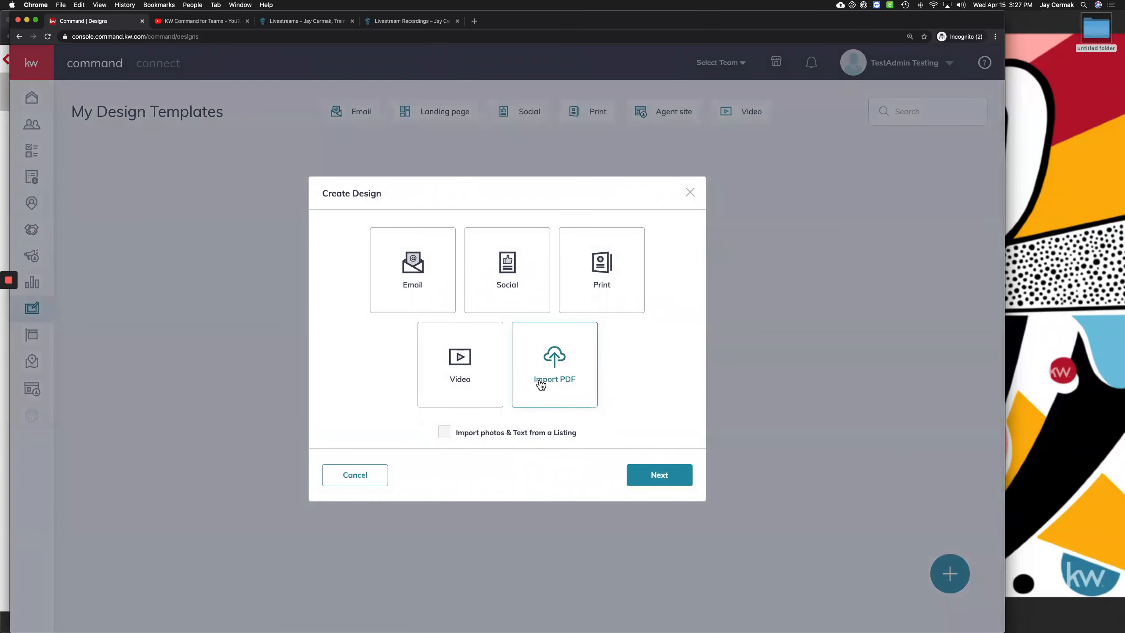
click(671, 477)
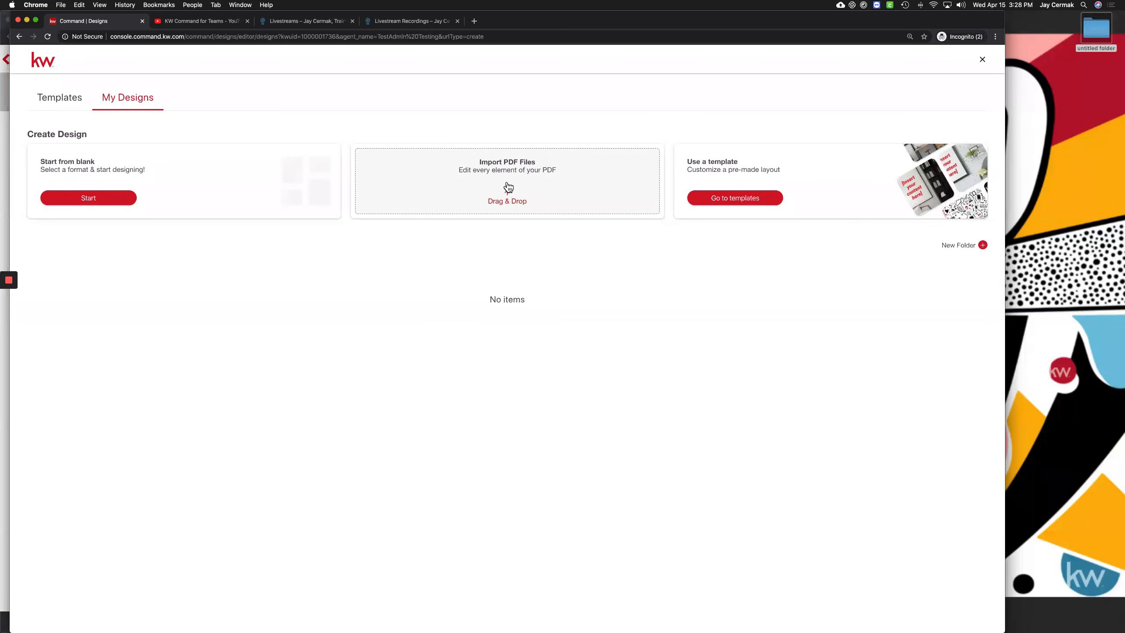
Import justlisted_original.pdf from Downloads as a PX (Pixel) design
mouse_move(1000, 624)
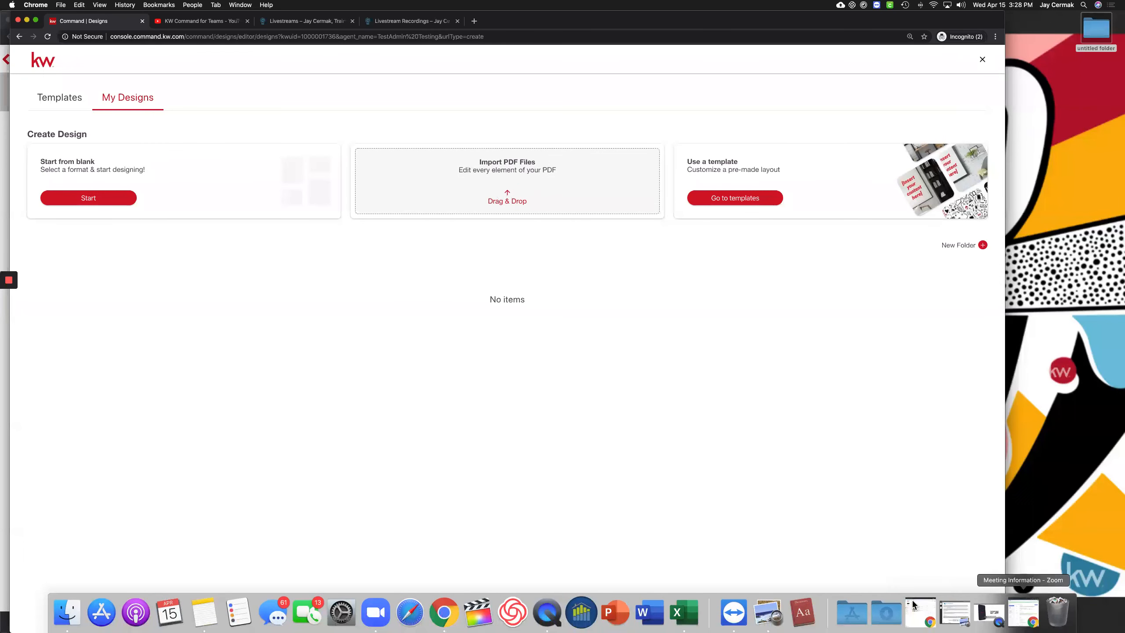
click(886, 612)
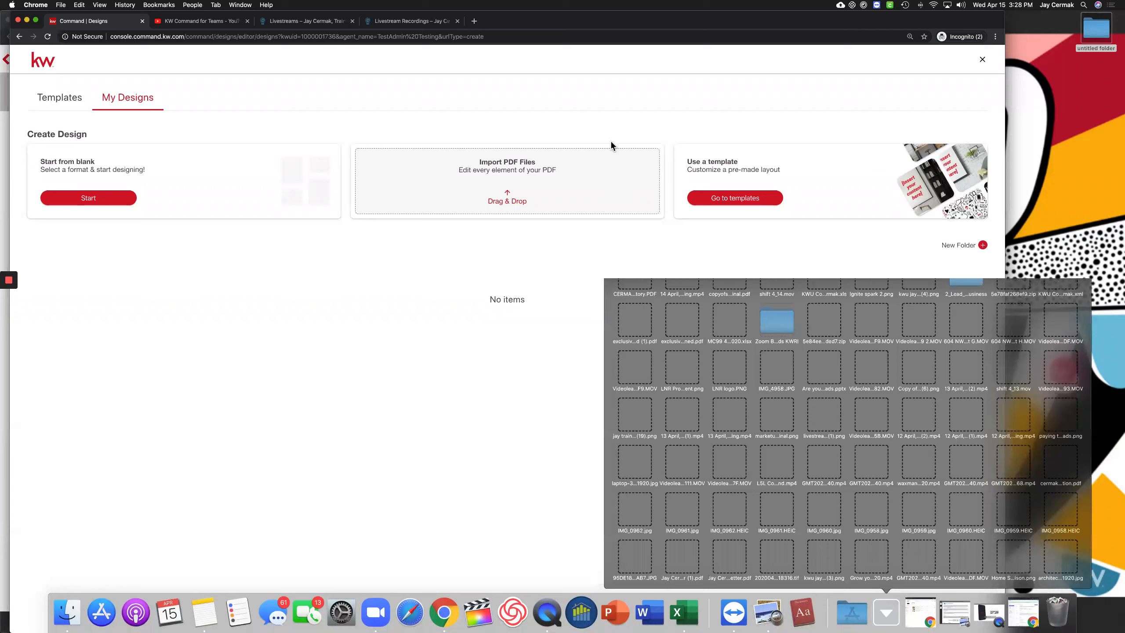
click(501, 181)
drag(501, 180, 502, 183)
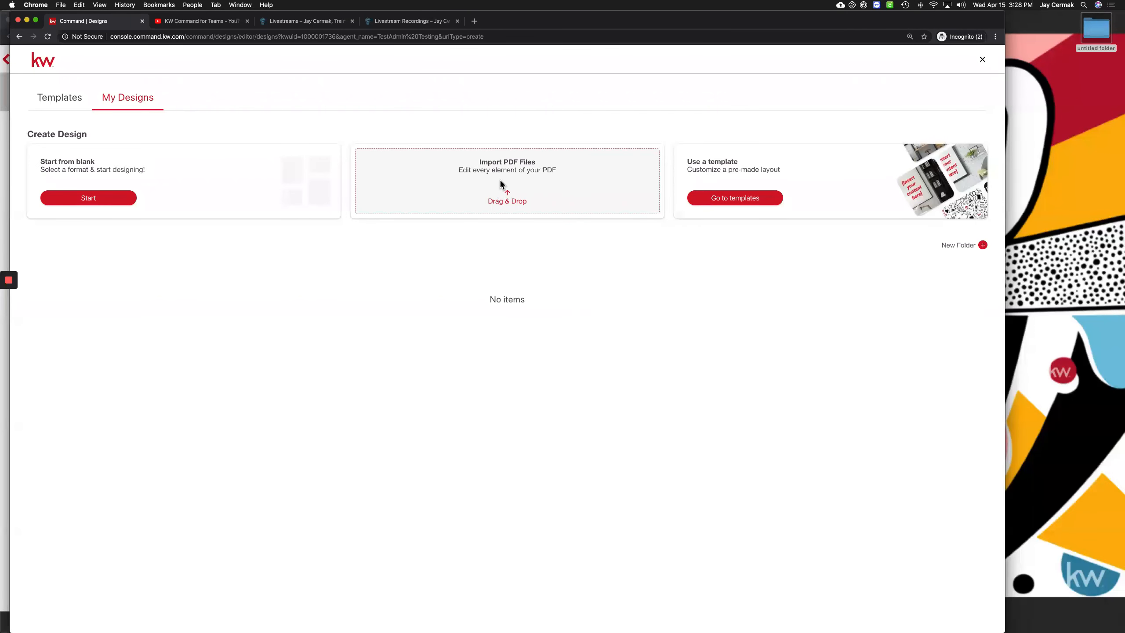
drag(432, 601, 585, 606)
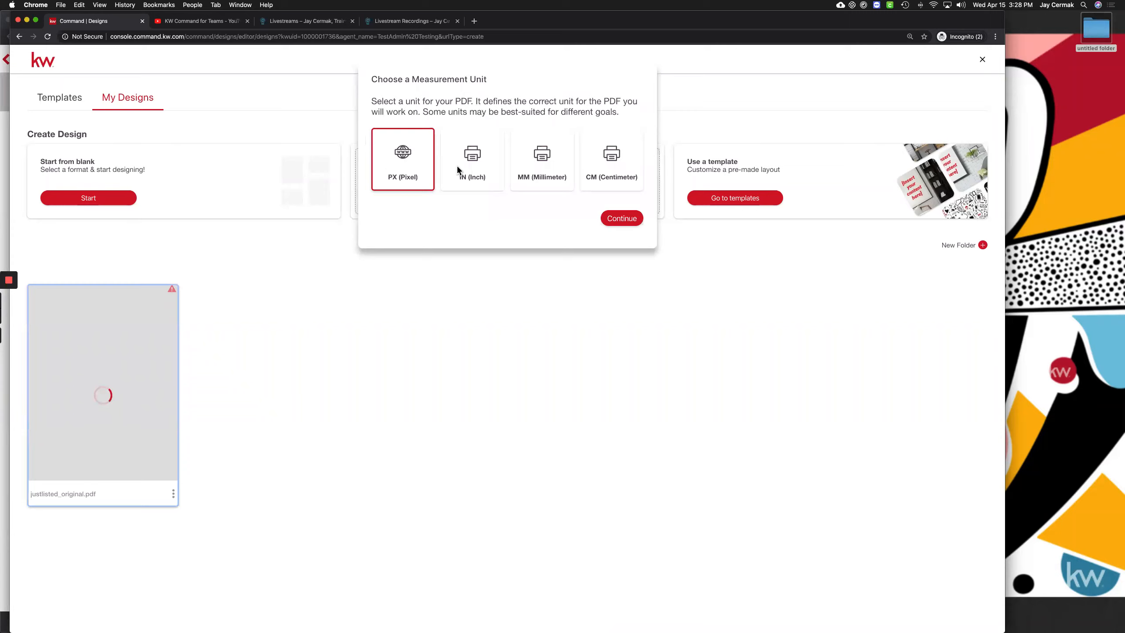
click(633, 218)
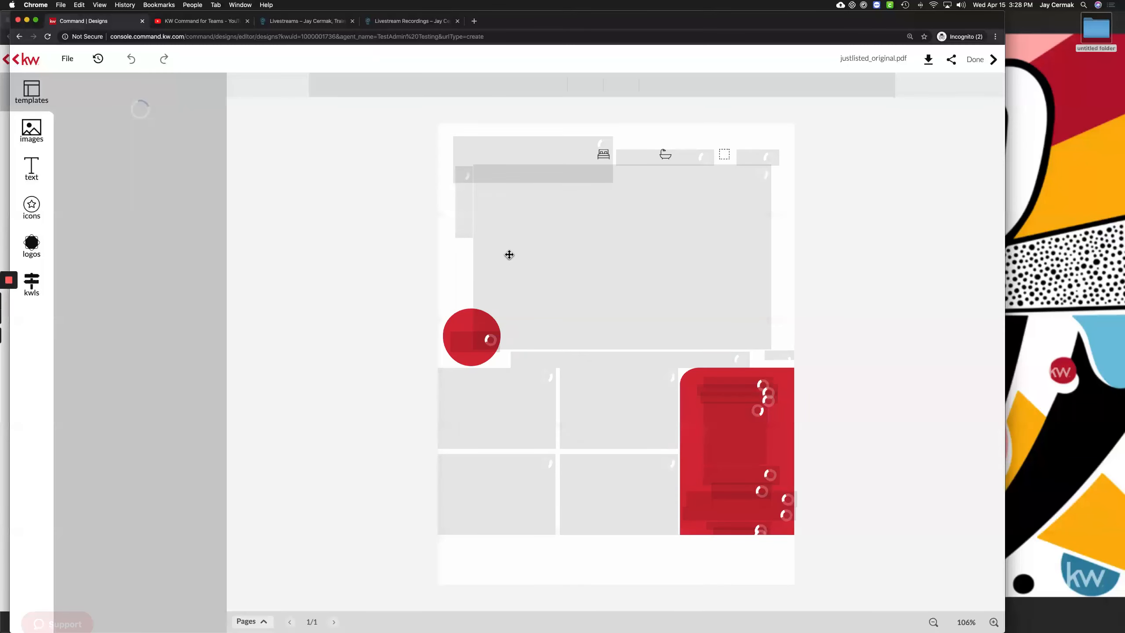
Place a gold half-sun icon from the Stock collection in the middle of the flyer
click(774, 465)
click(32, 129)
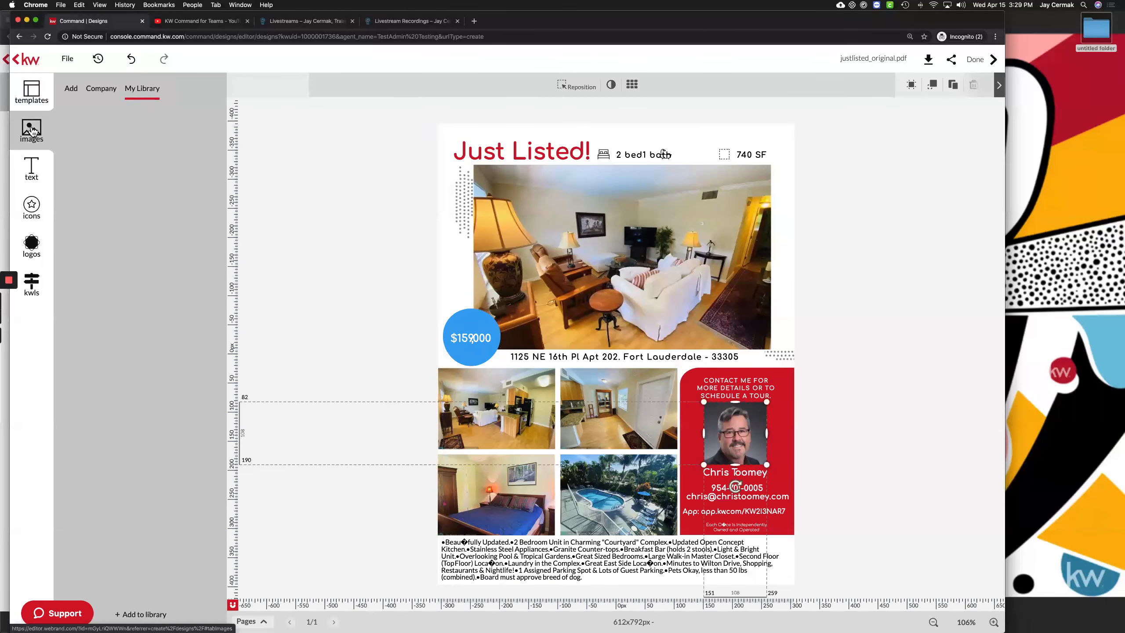
click(32, 208)
click(95, 89)
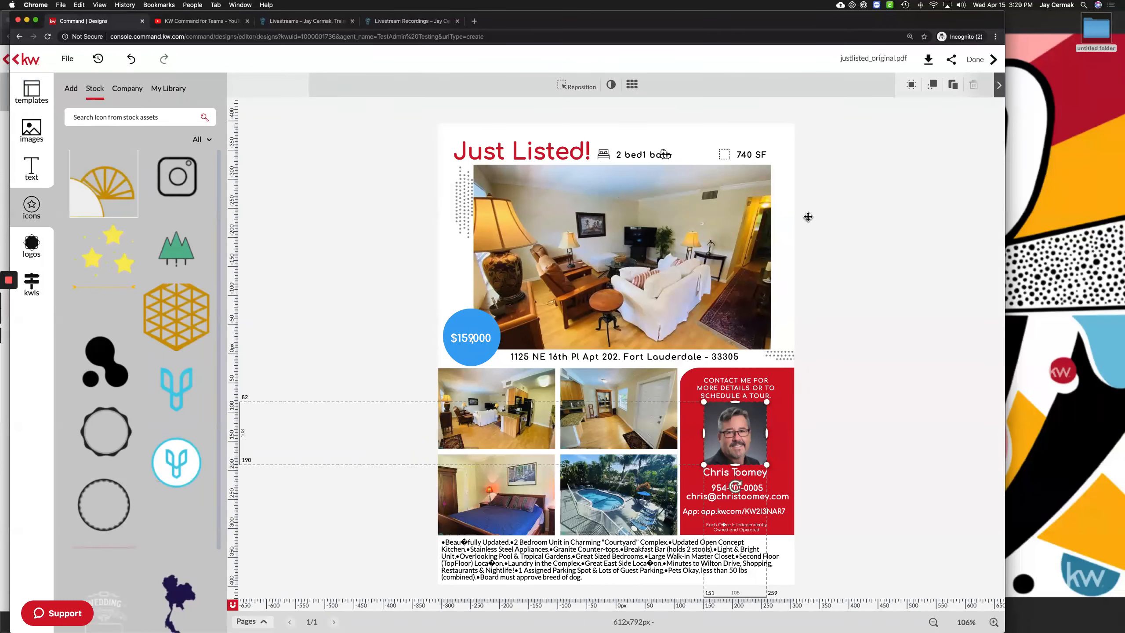
click(658, 134)
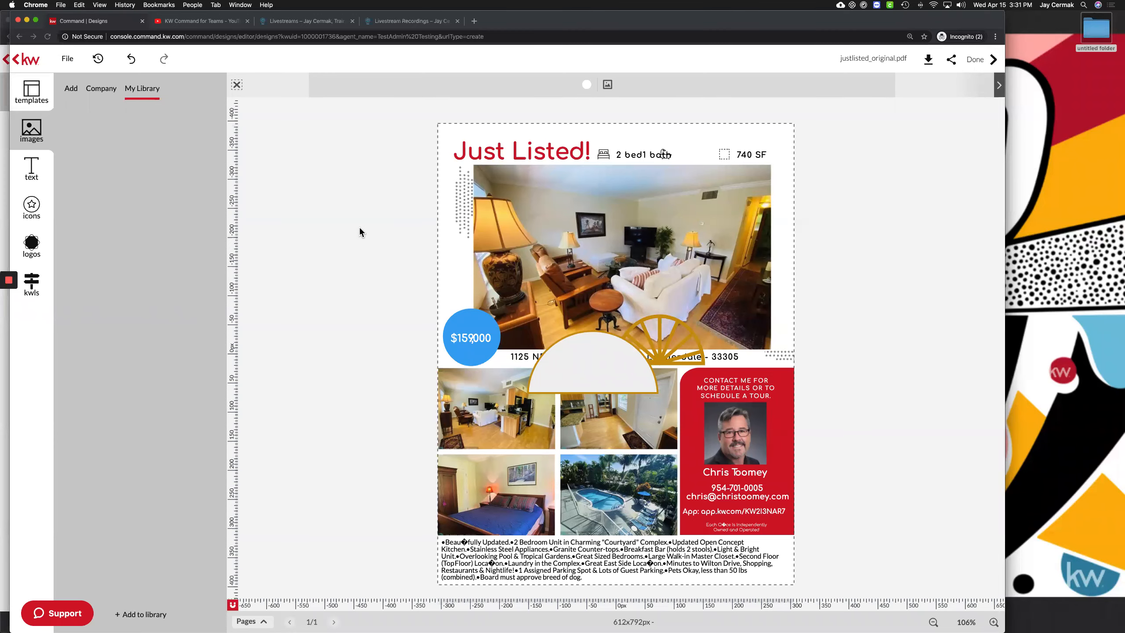
Return to the design editor window and choose Done to leave it
key(ctrl+Up)
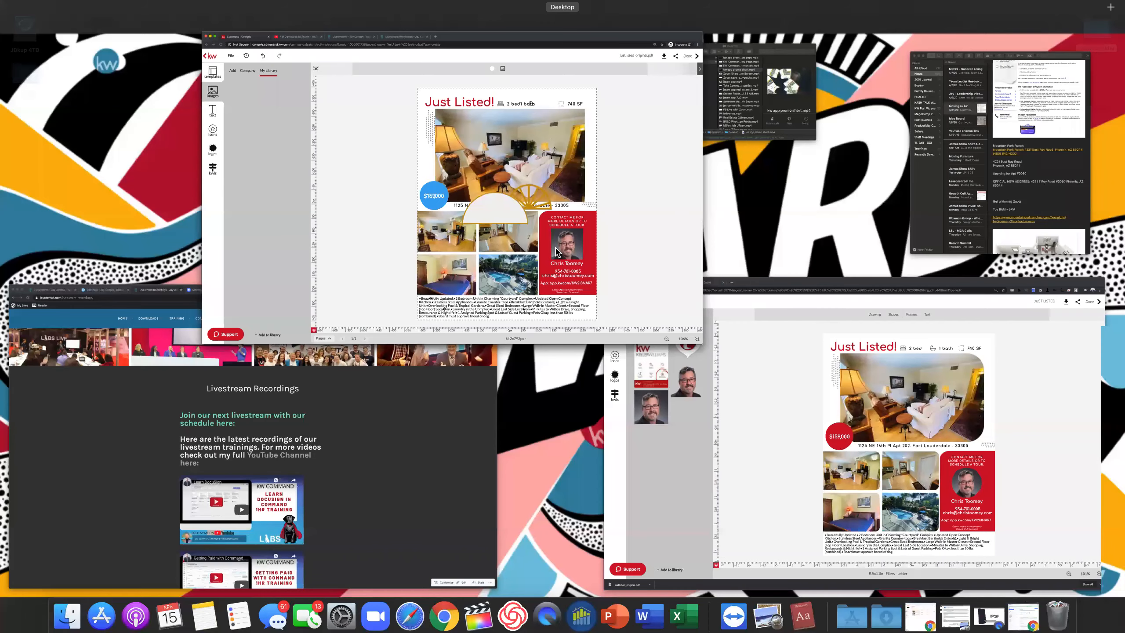
key(ctrl+Up)
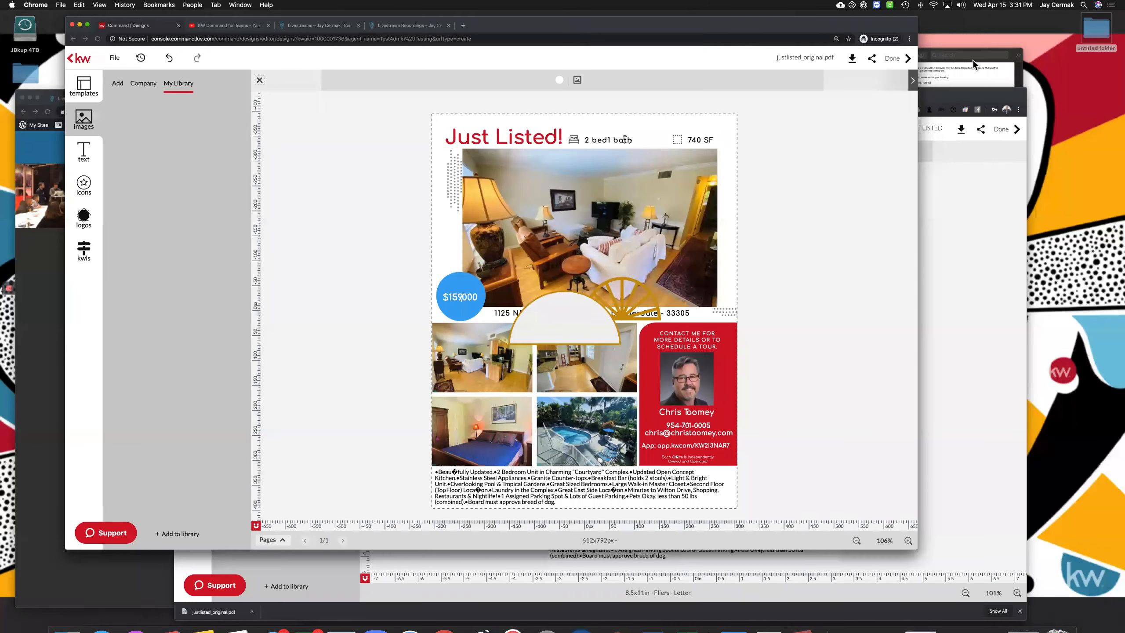
click(974, 60)
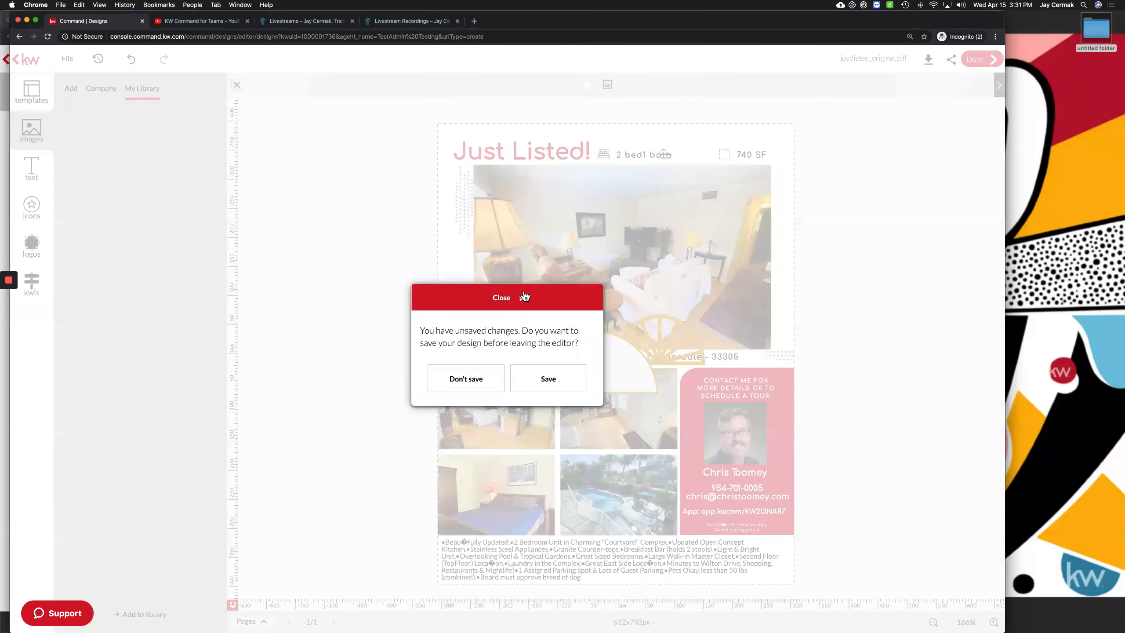
Choose Don't save for the flyer changes and go to the Contacts list
click(481, 381)
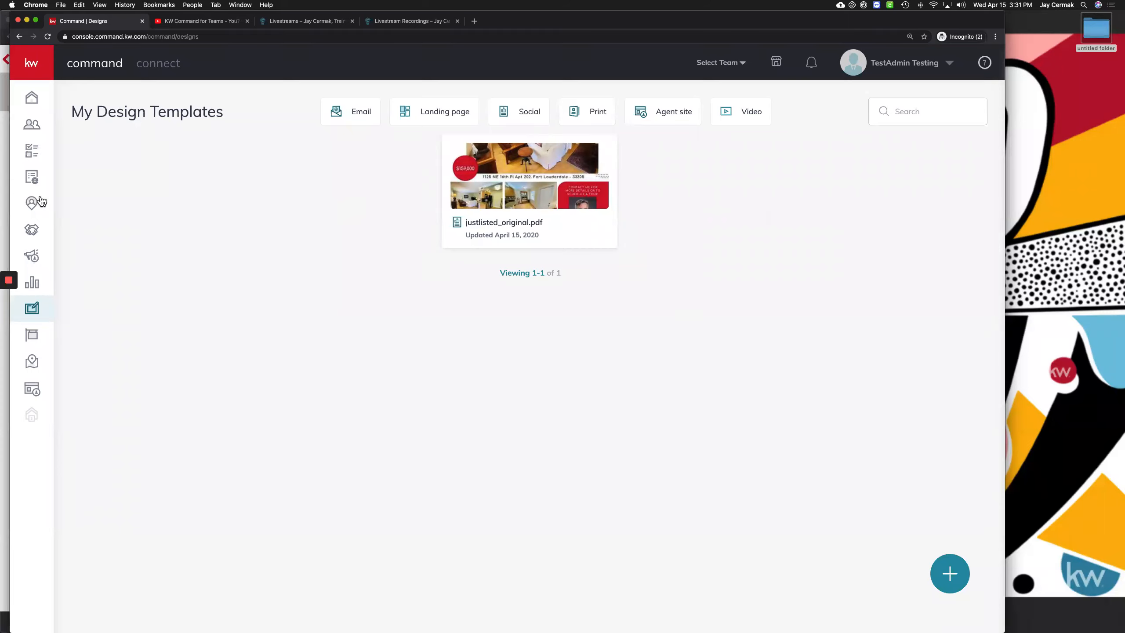
click(31, 131)
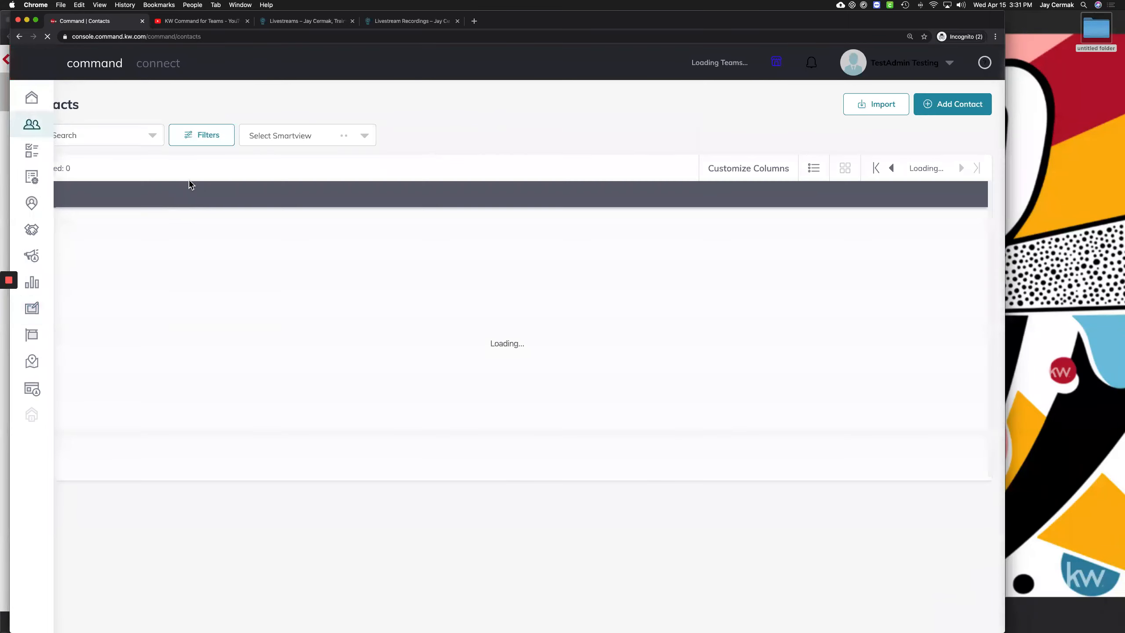
Edit the test-tagged contact's owner from Me to The Toomey Group and save
click(134, 224)
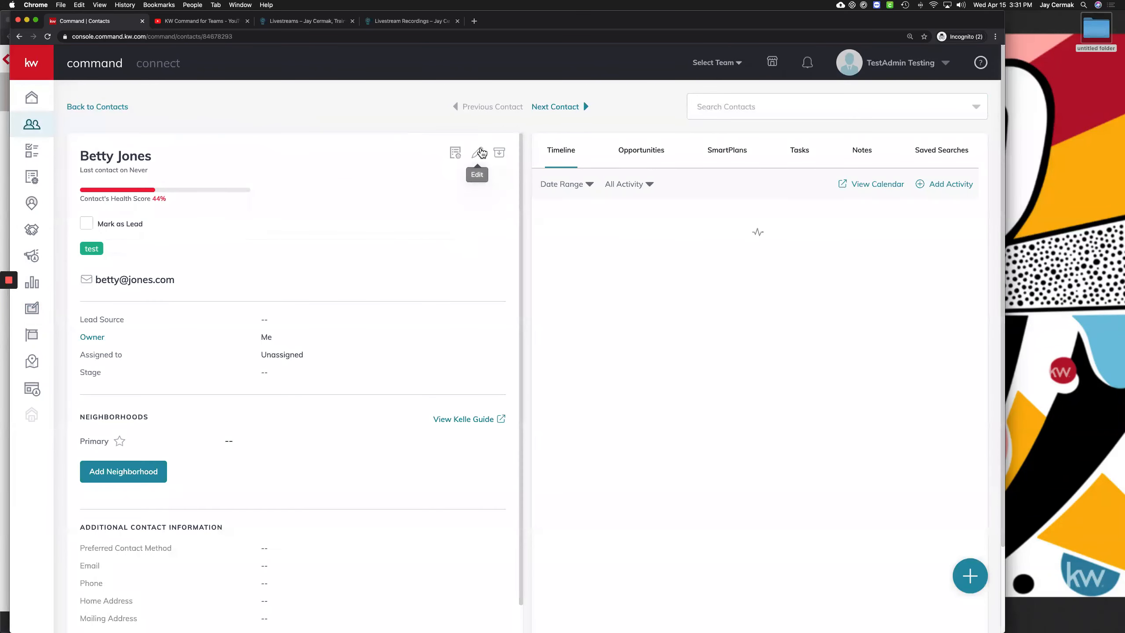
click(482, 153)
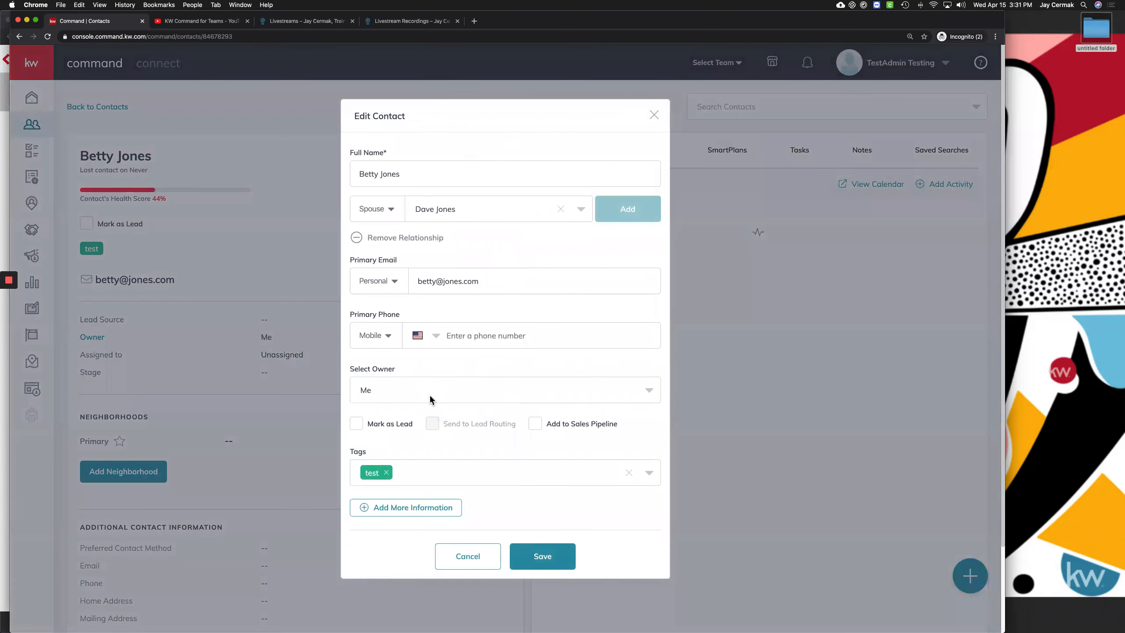
click(429, 395)
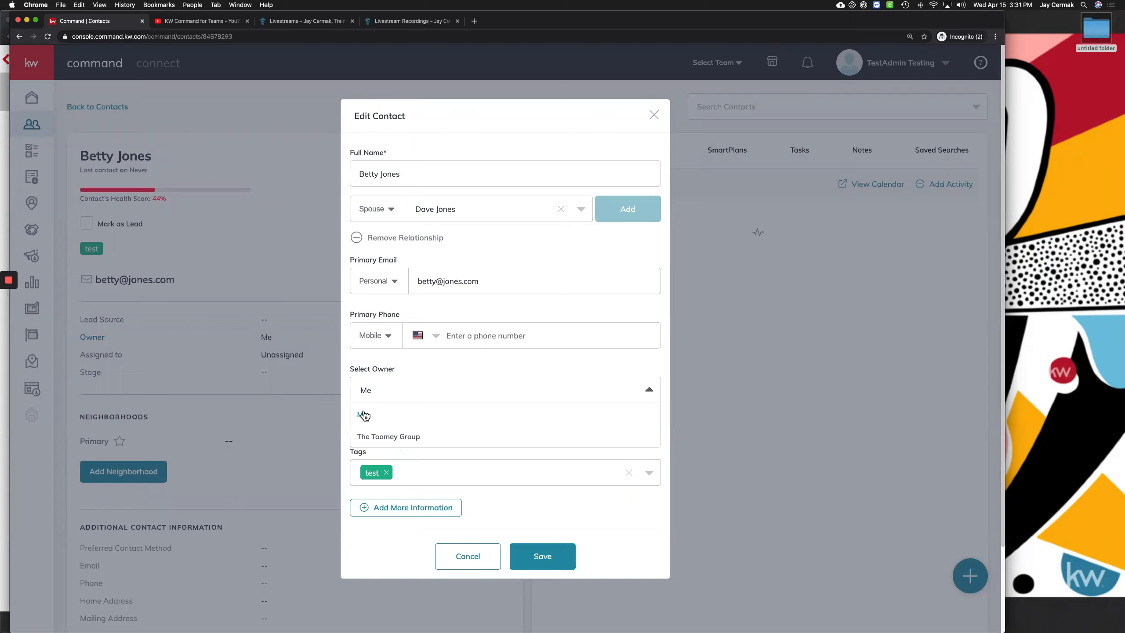
click(383, 438)
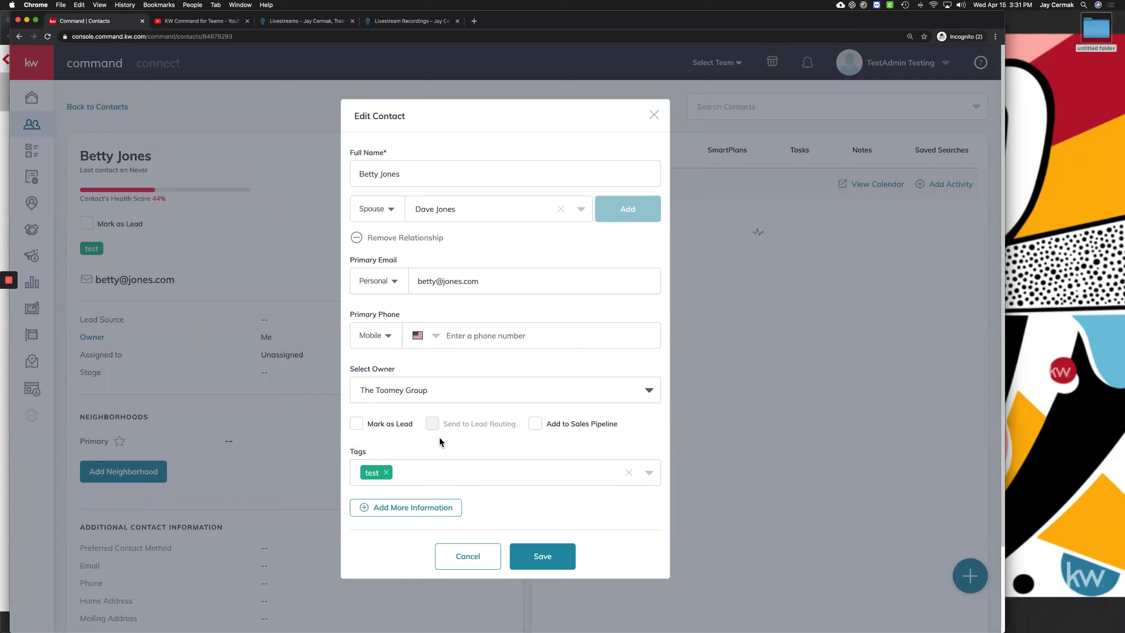
click(546, 555)
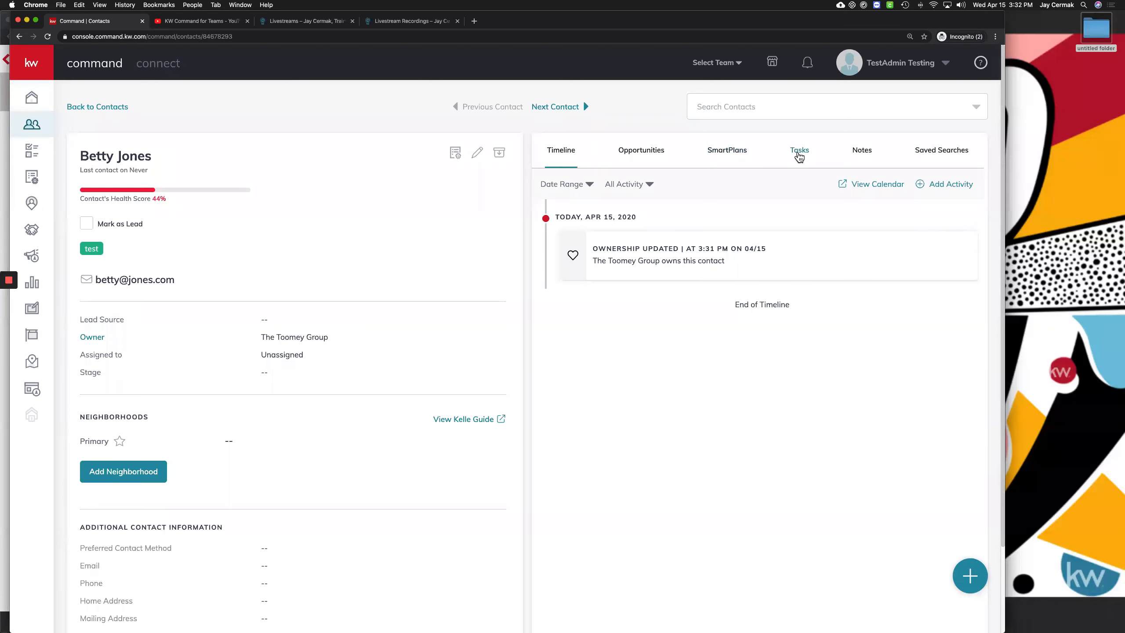
click(798, 156)
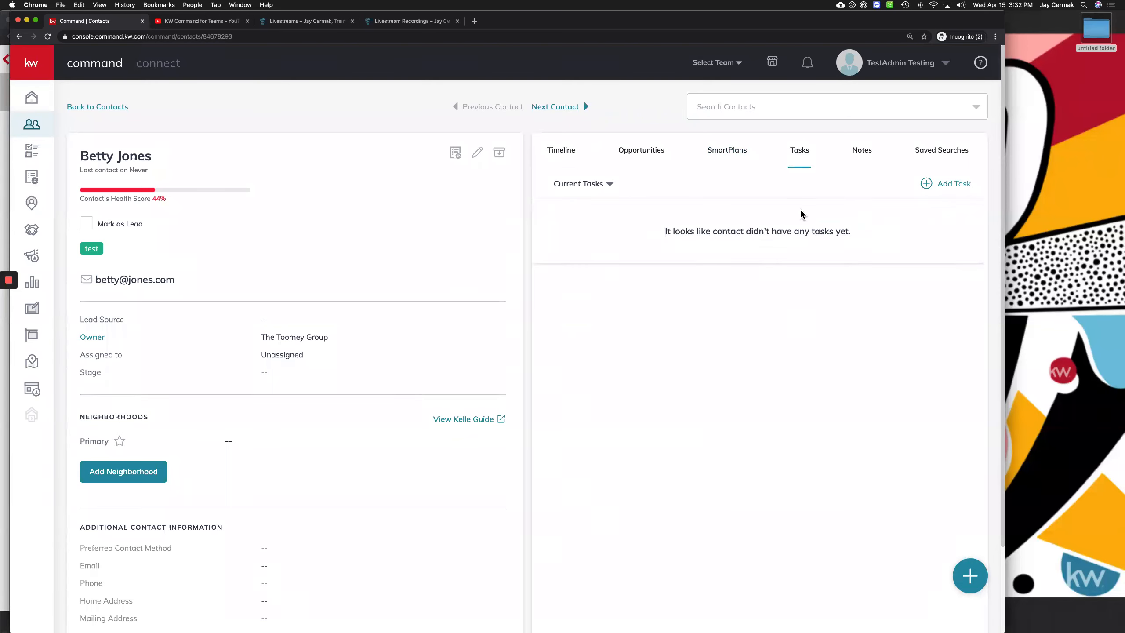
Open and cancel an Add Task form, then go to The Toomey Group's opportunities
click(941, 184)
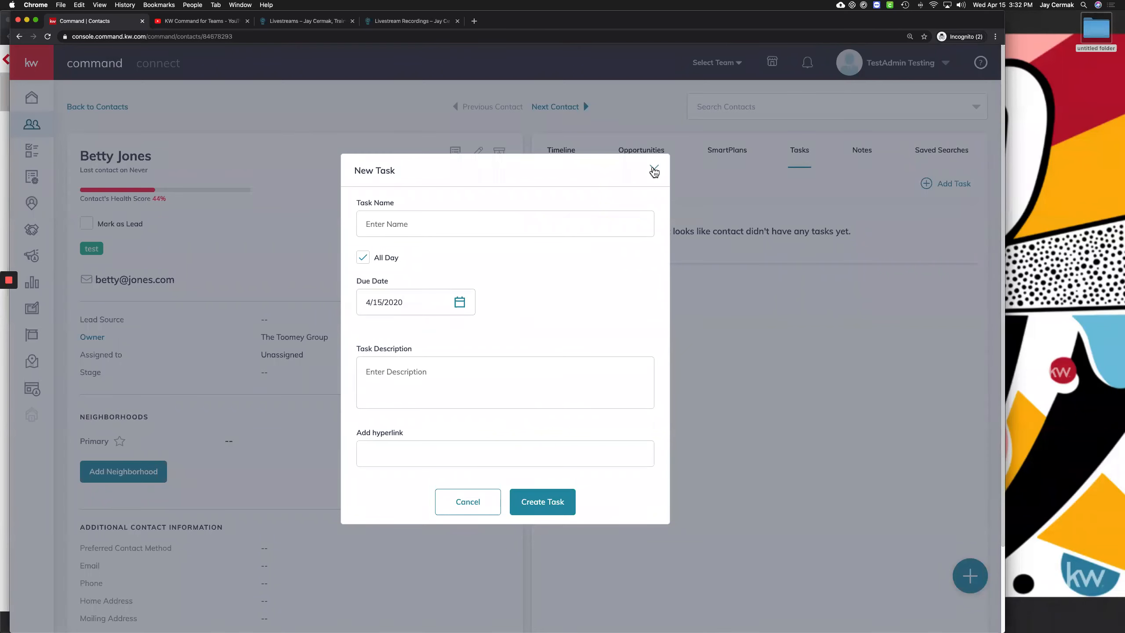
click(653, 170)
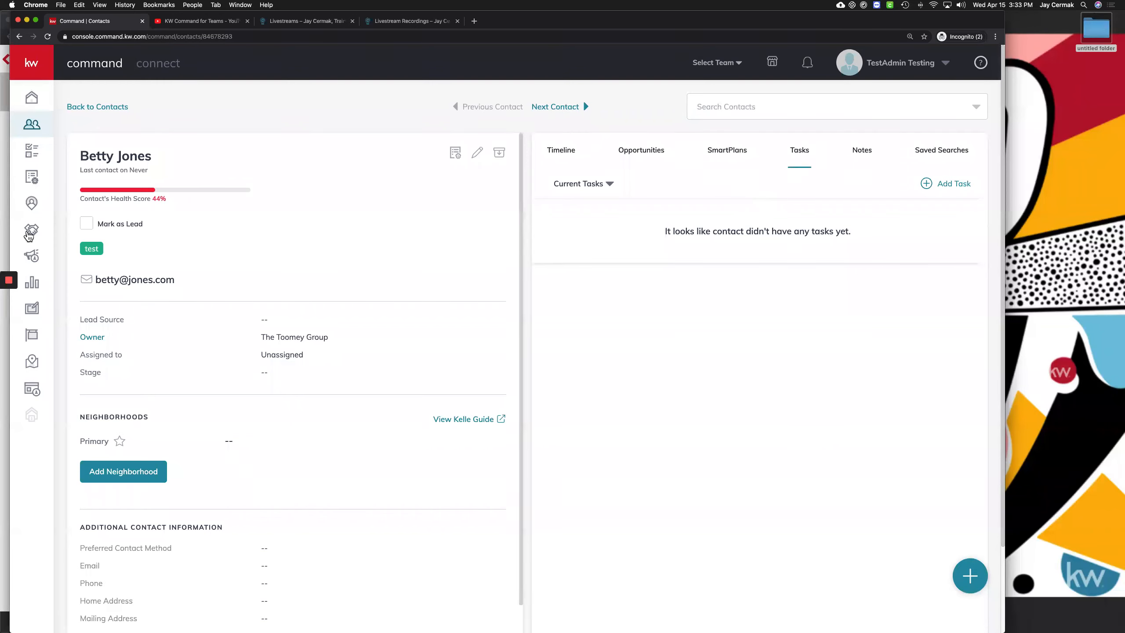
click(32, 232)
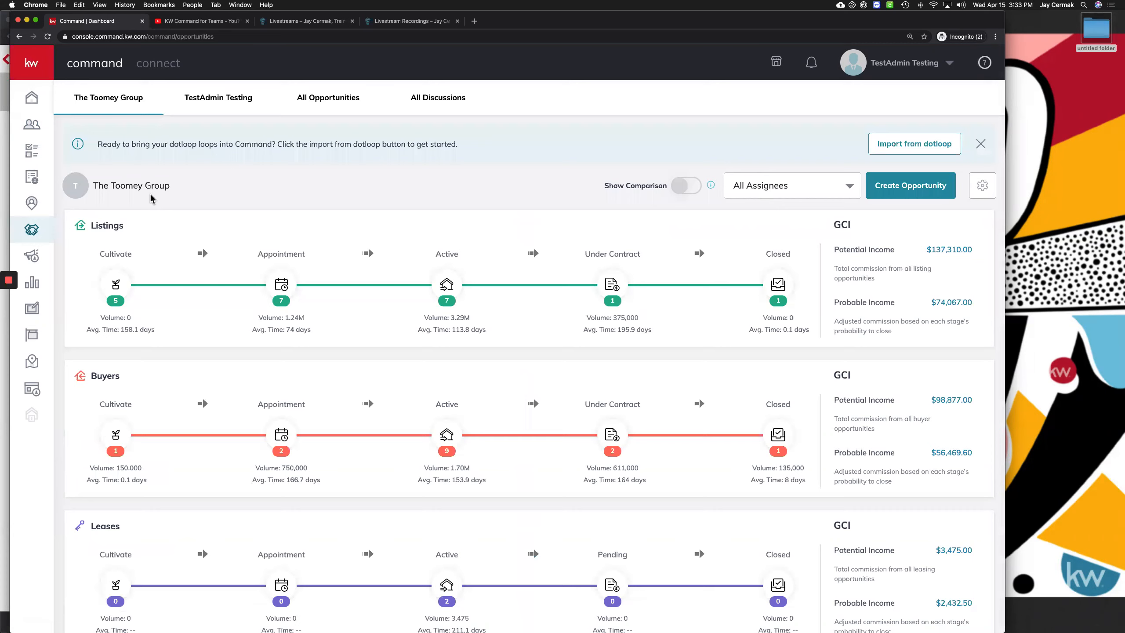
click(117, 294)
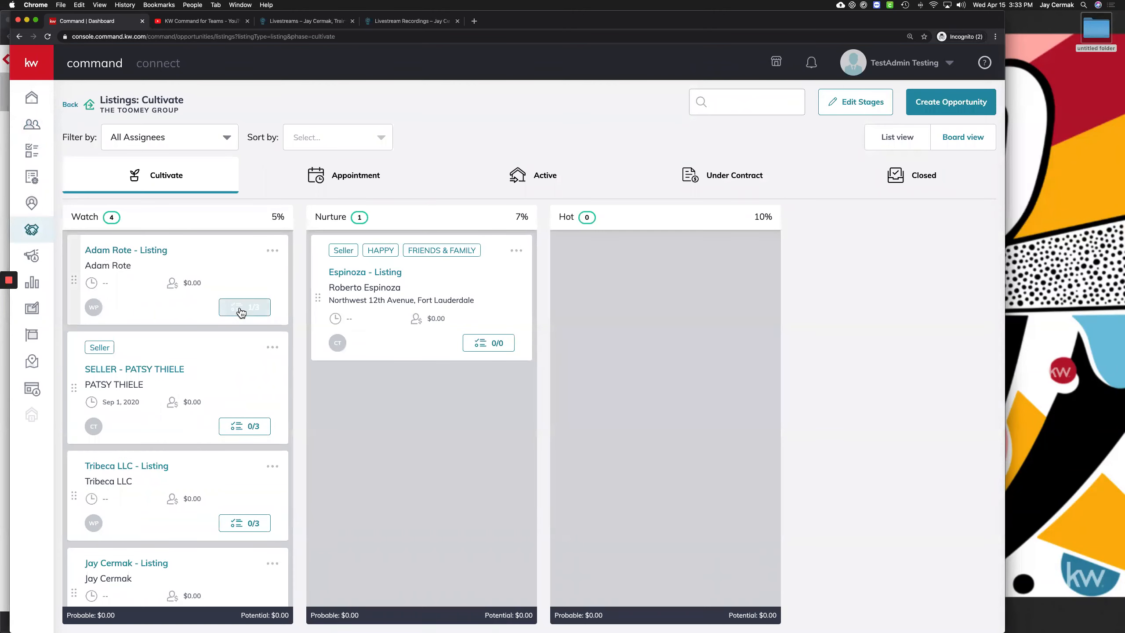
click(239, 307)
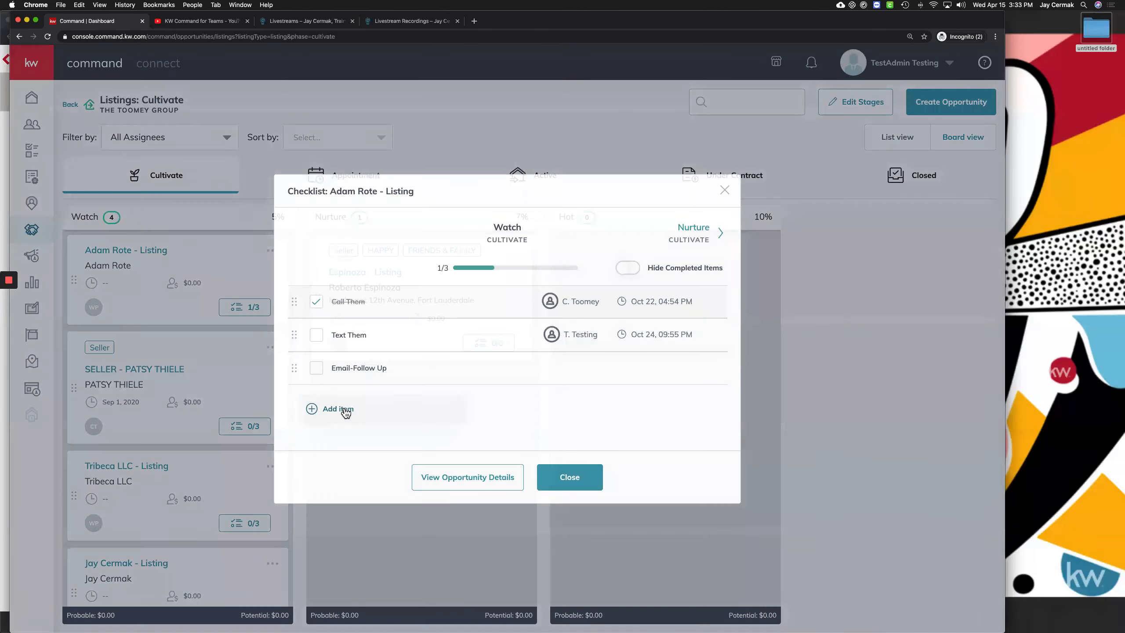
click(345, 409)
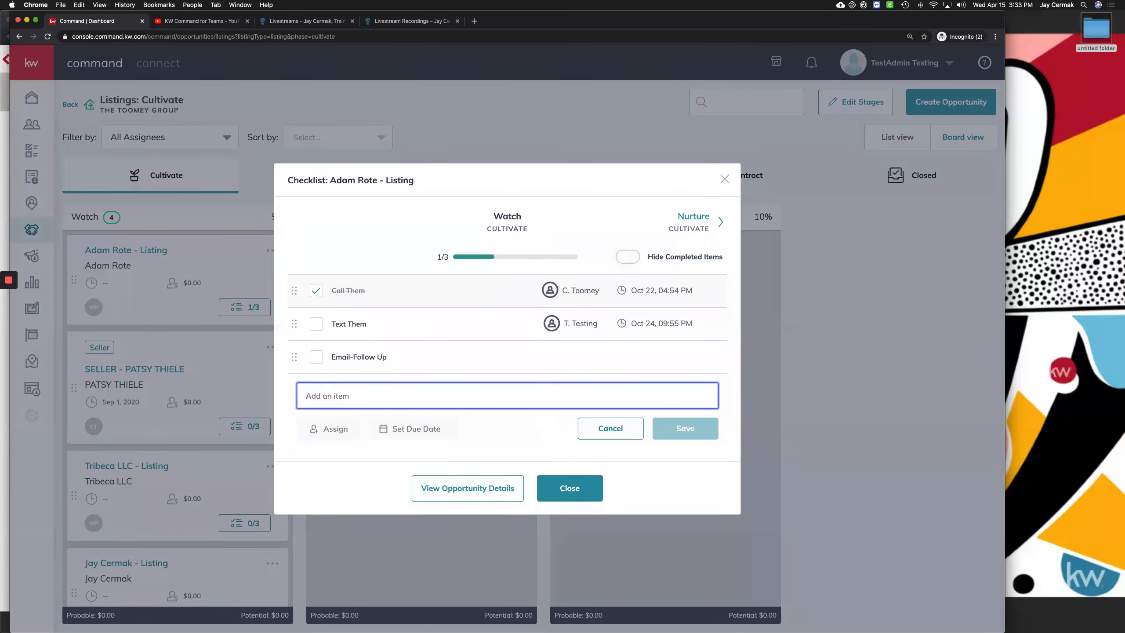
text(Call Them Friday - ISA)
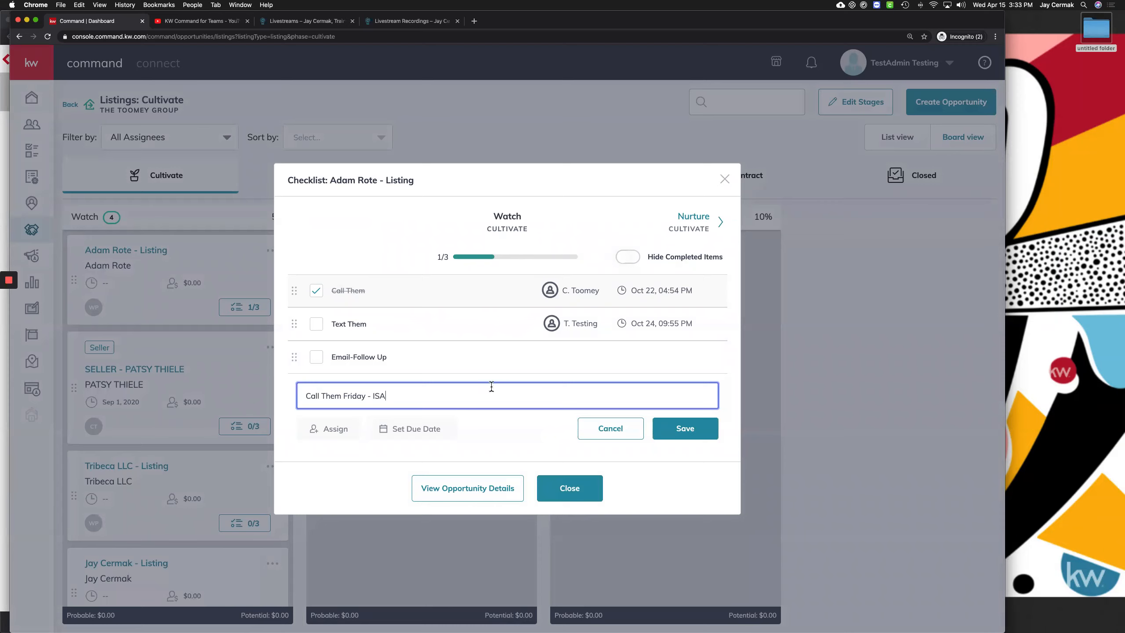
click(684, 426)
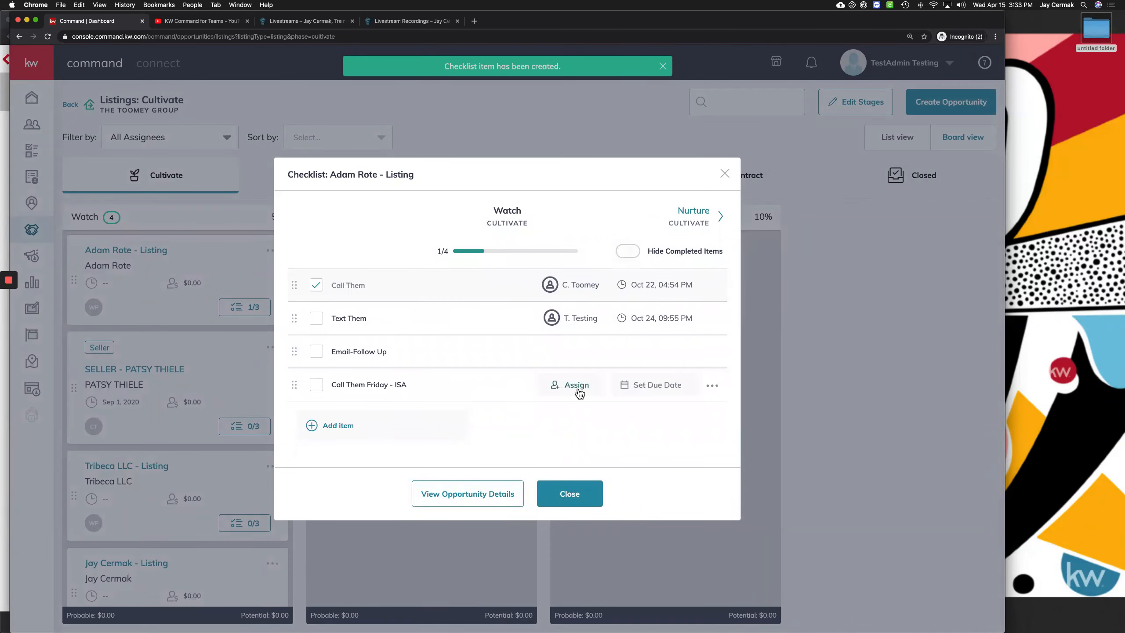
Assign the new checklist item to the test admin with an Apr 17 due date
click(576, 389)
scroll(611, 408, down, 3)
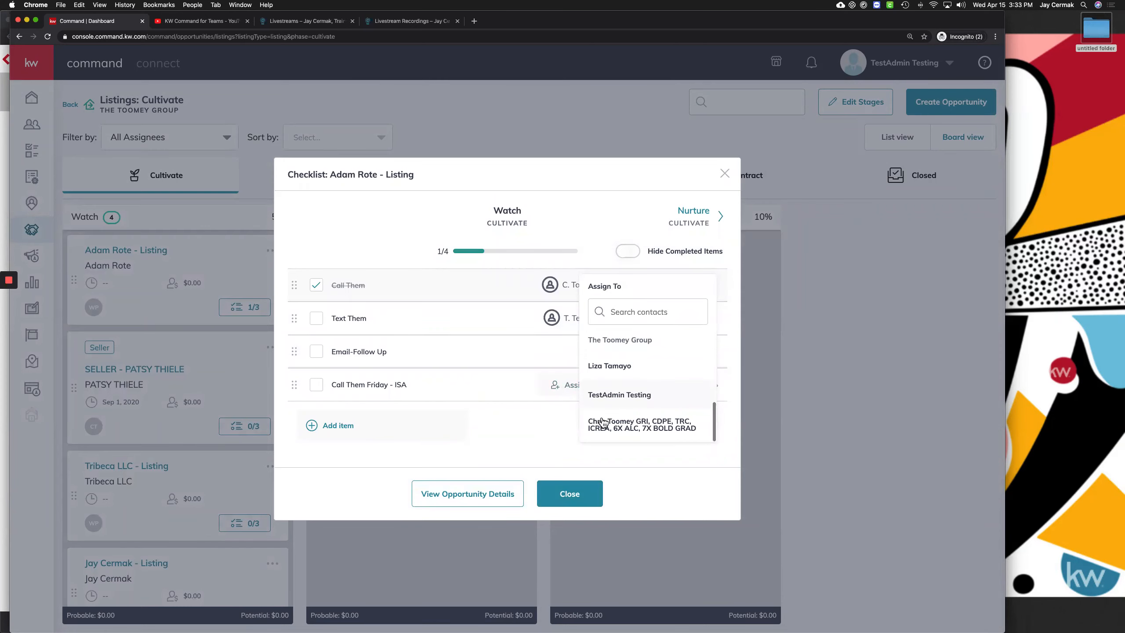
click(607, 393)
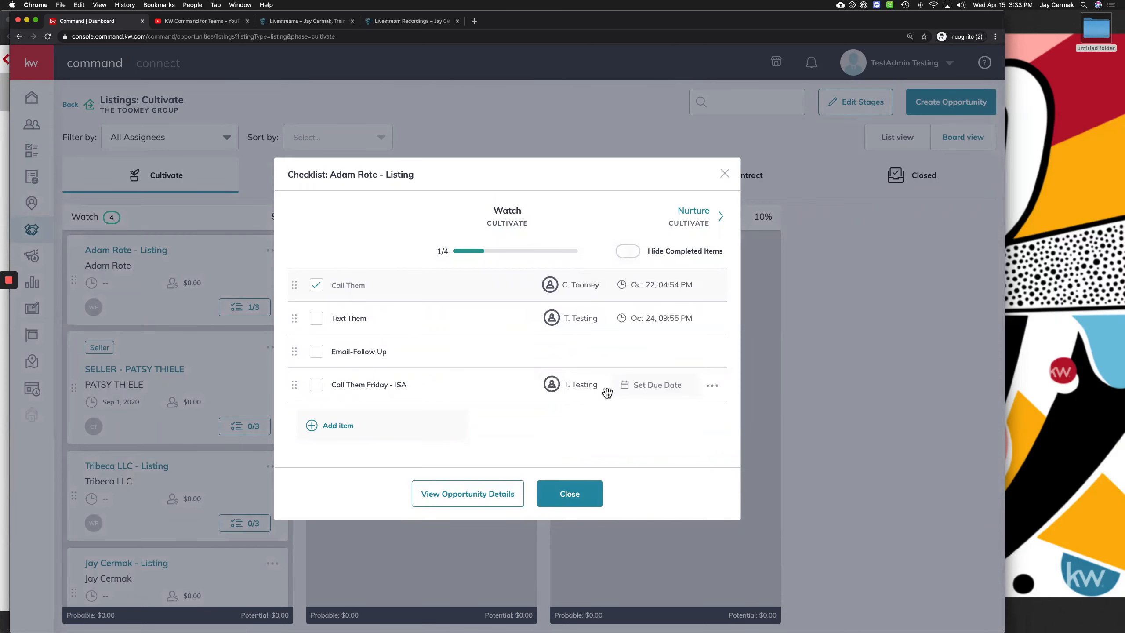
click(649, 384)
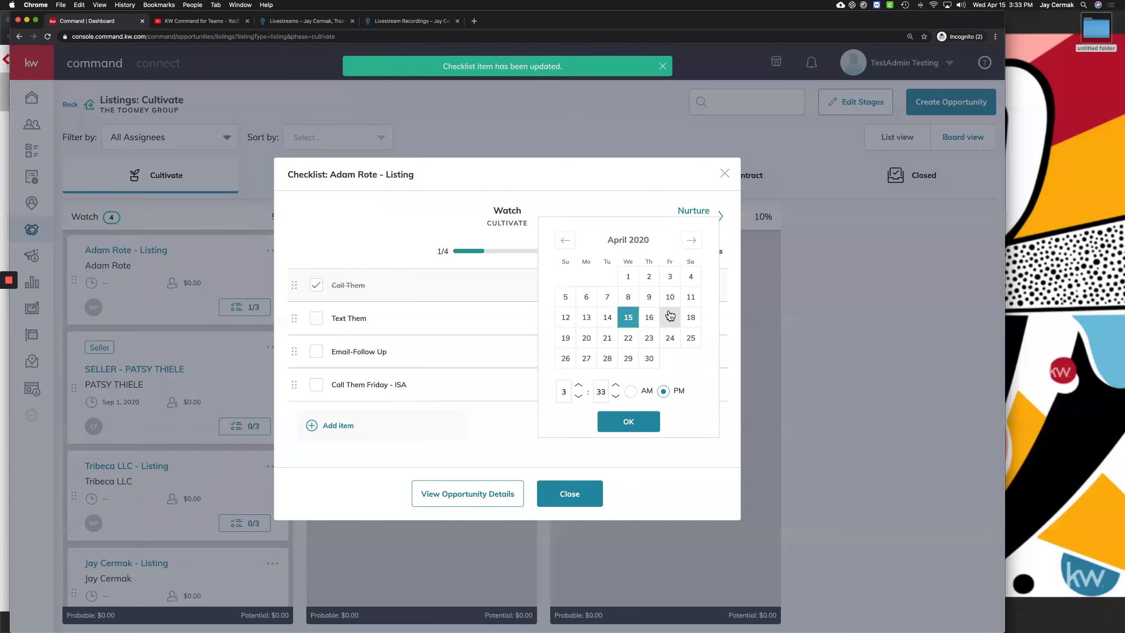
click(670, 316)
click(632, 420)
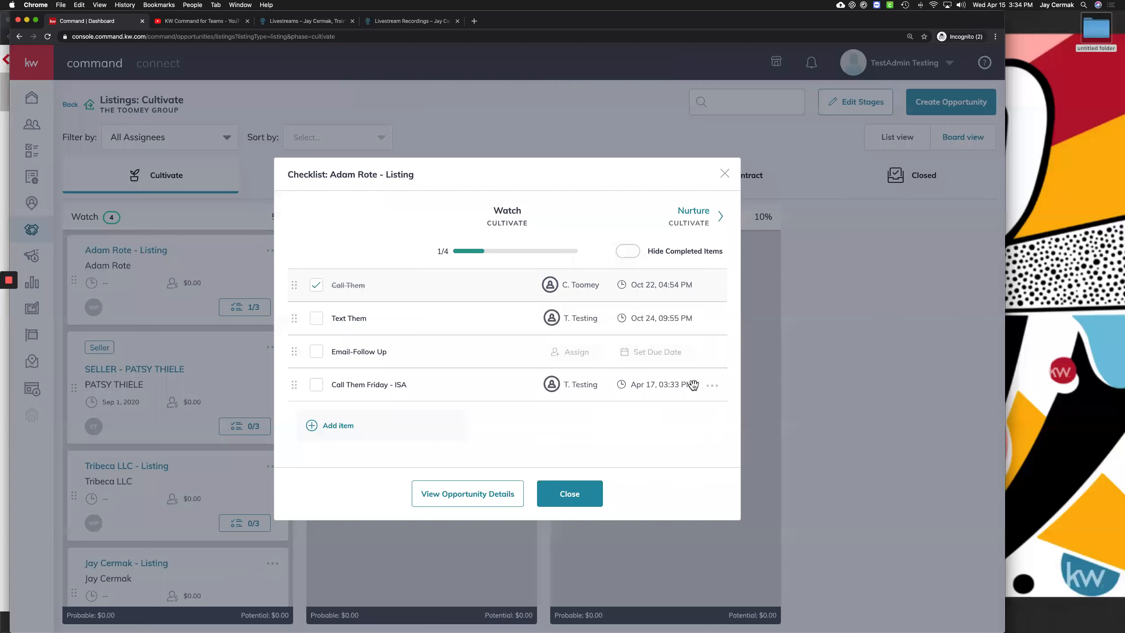
Delete the Call Them Friday - ISA item and close the checklist
click(713, 387)
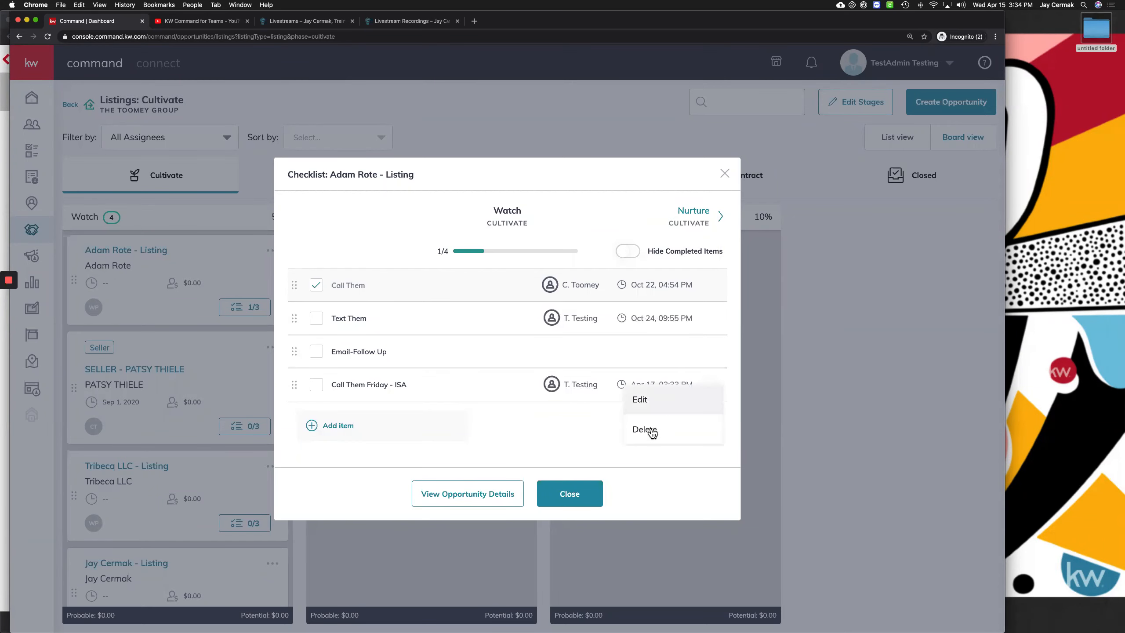
click(665, 332)
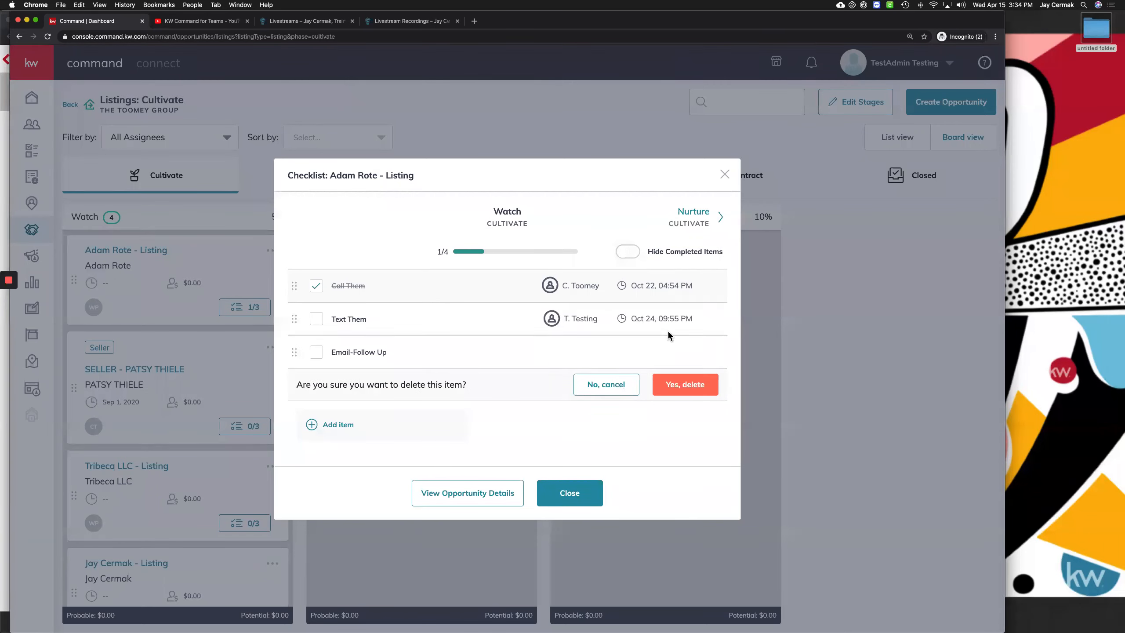
click(681, 386)
mouse_move(602, 372)
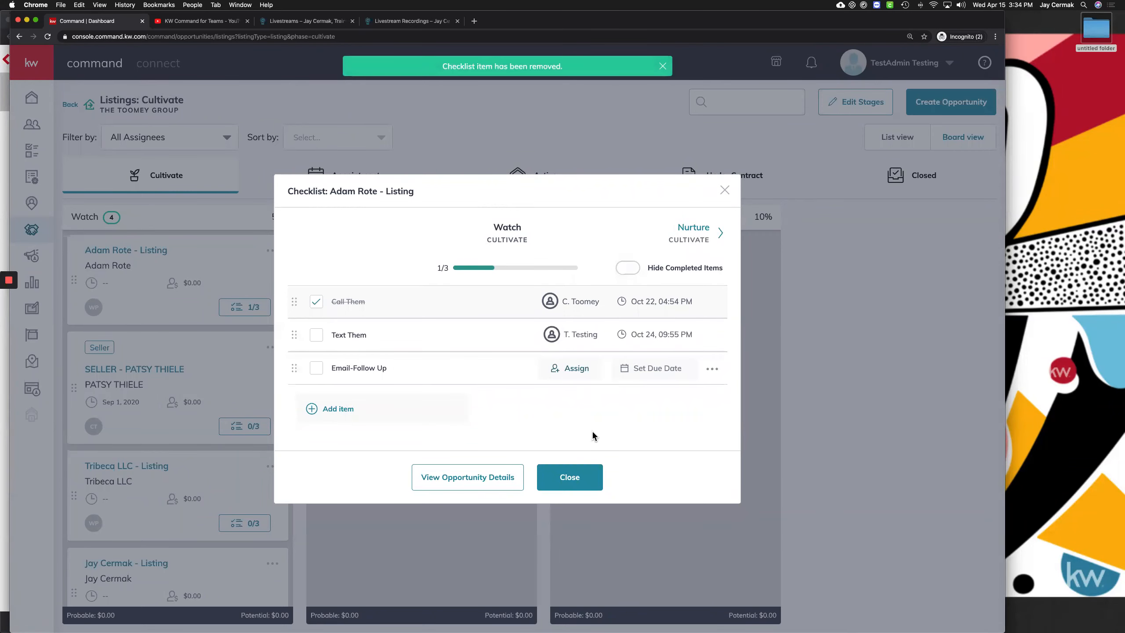
click(558, 479)
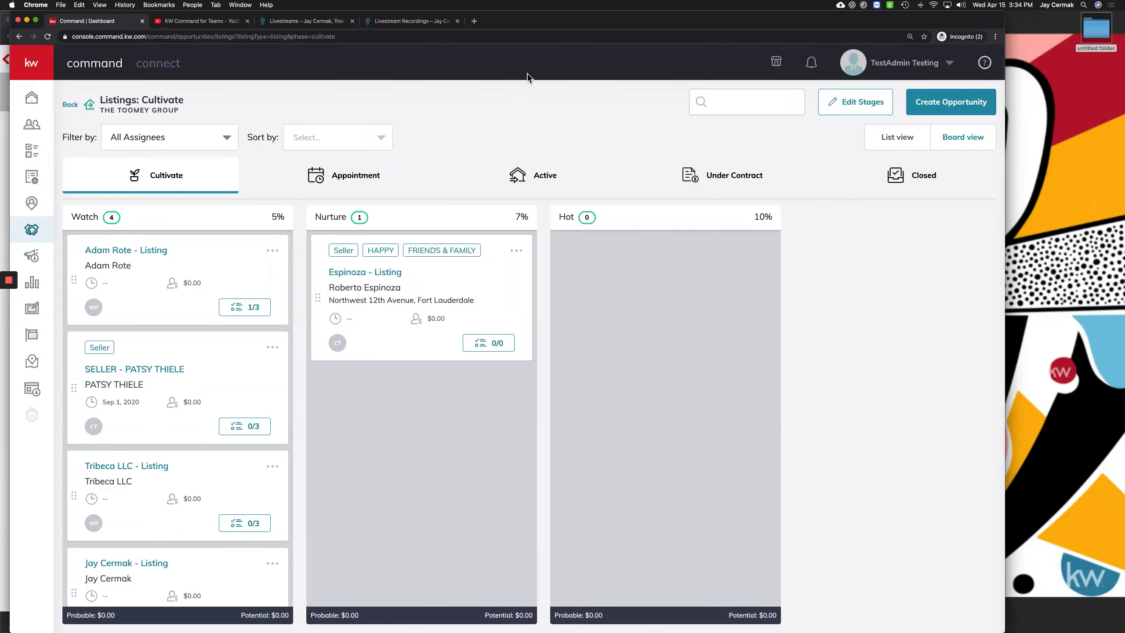
Switch to the Just Listed flyer window, finish it with Done, then open My SmartPlans
mouse_move(1124, 1)
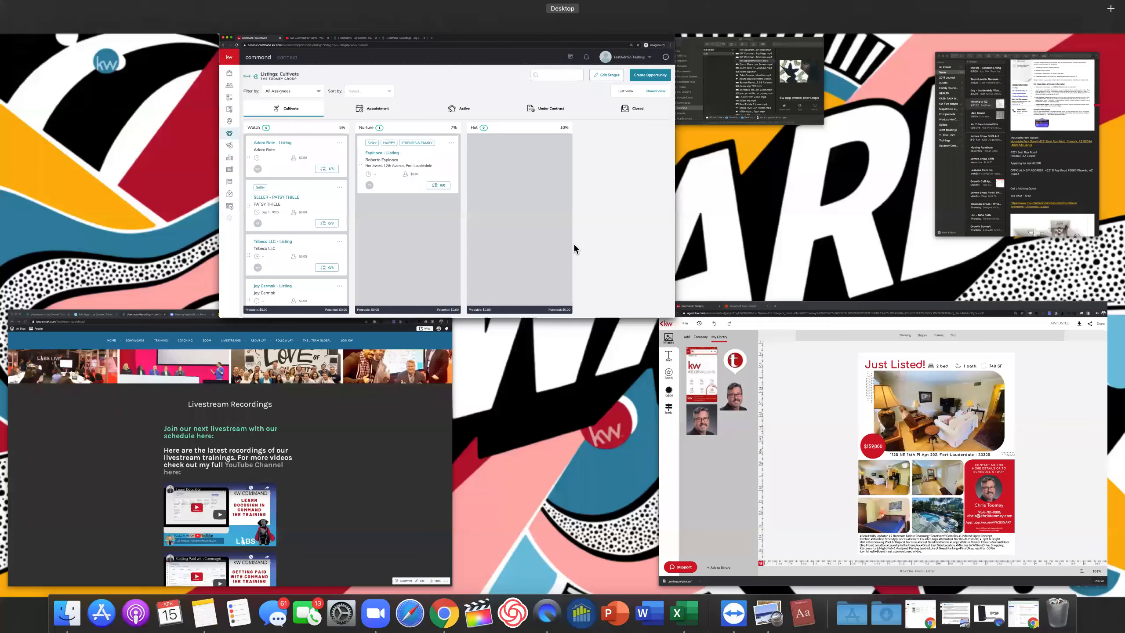
click(556, 251)
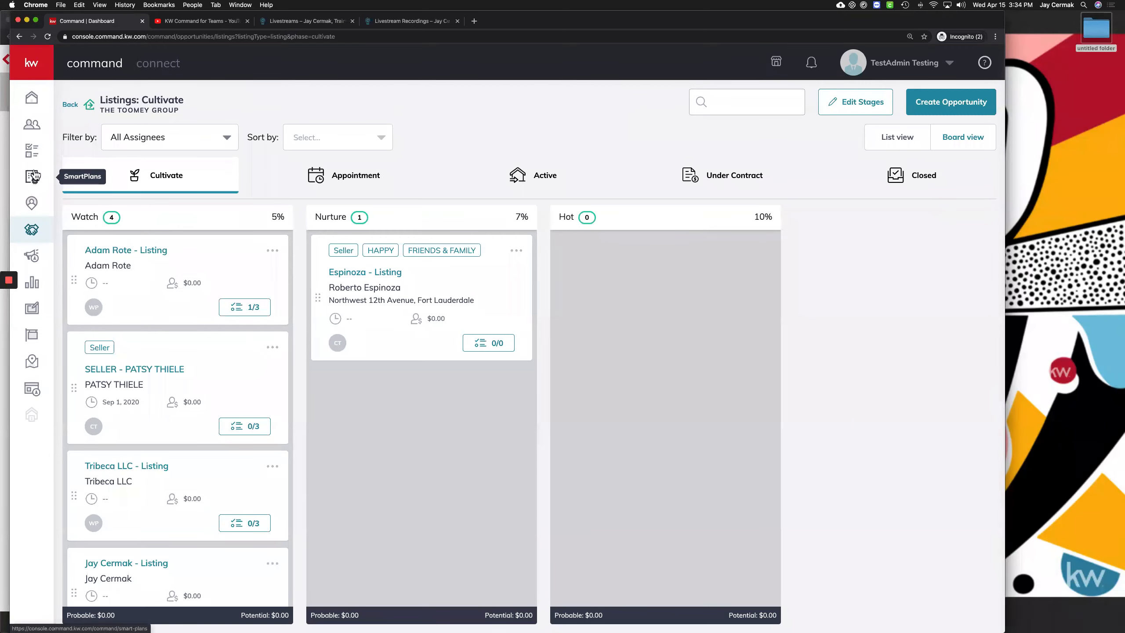
key(ctrl+Up)
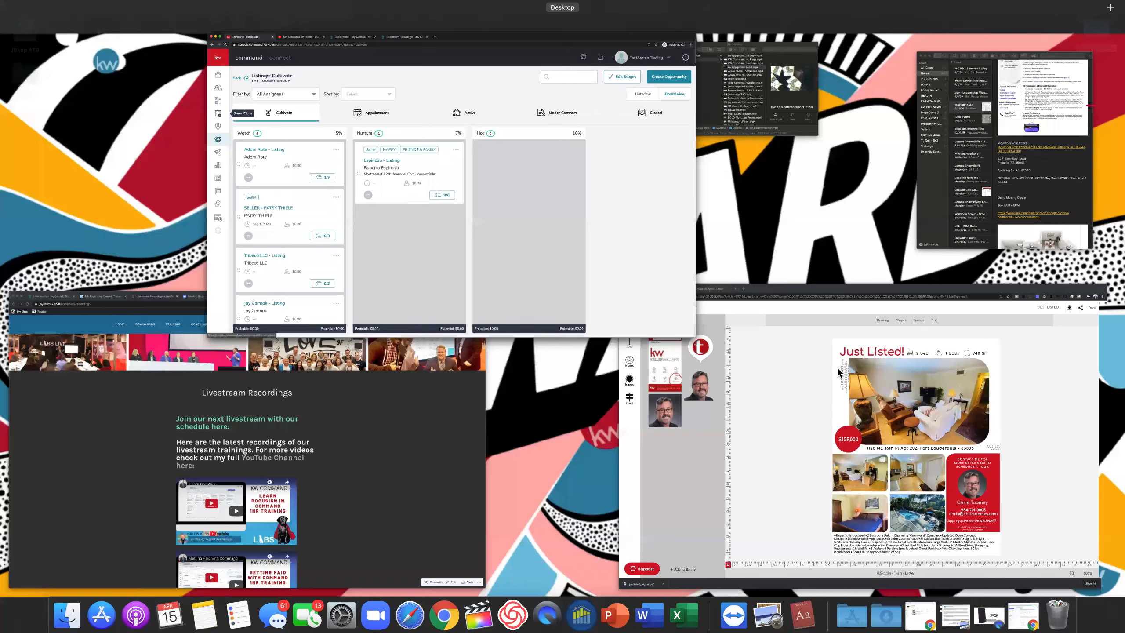
click(797, 381)
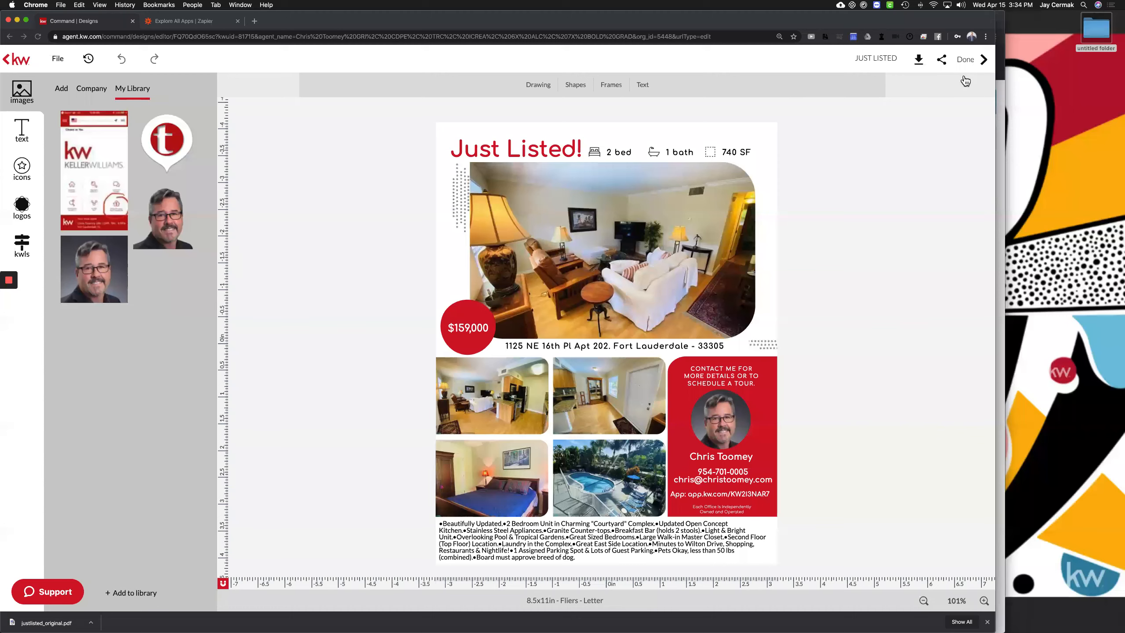
click(972, 59)
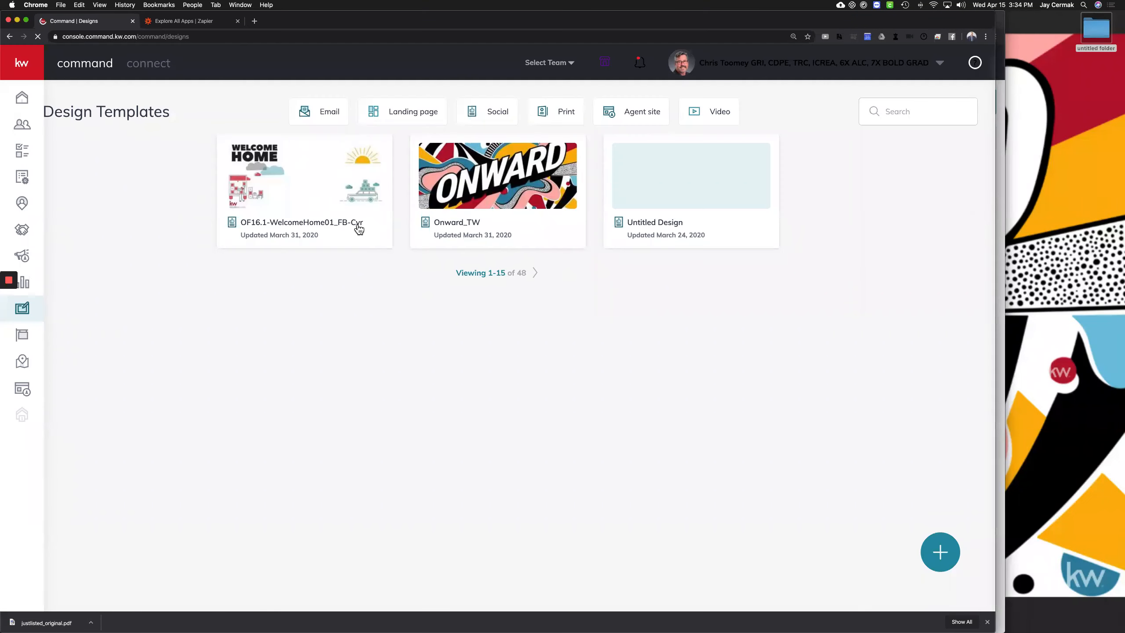
click(22, 176)
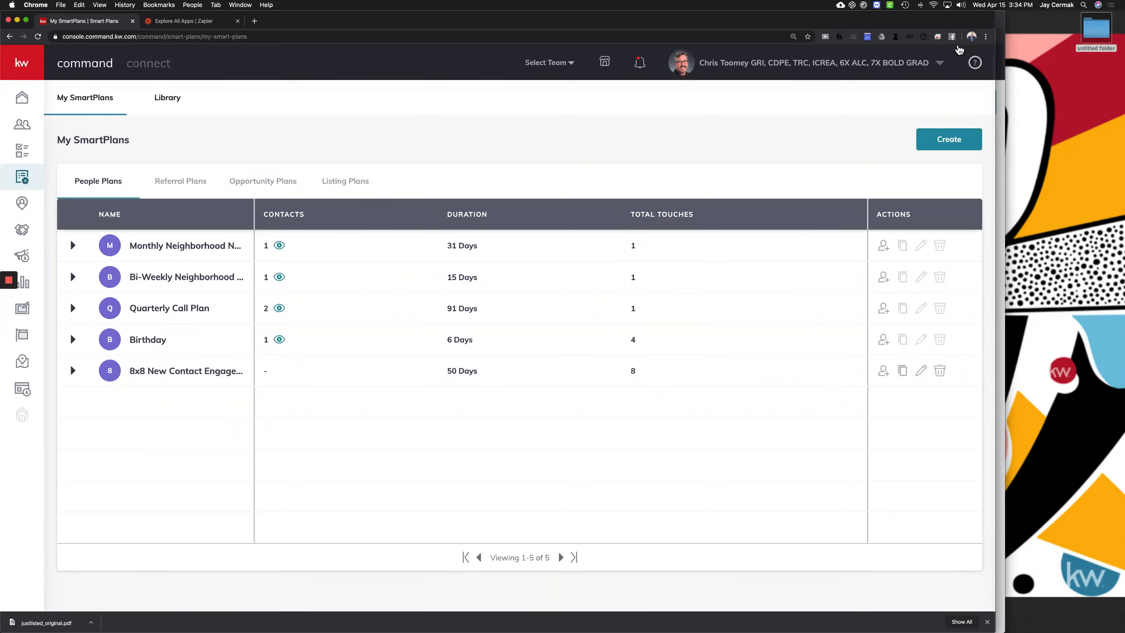
Log out of the team admin account, sign in as another agent with saved credentials, and open SmartPlans
click(918, 66)
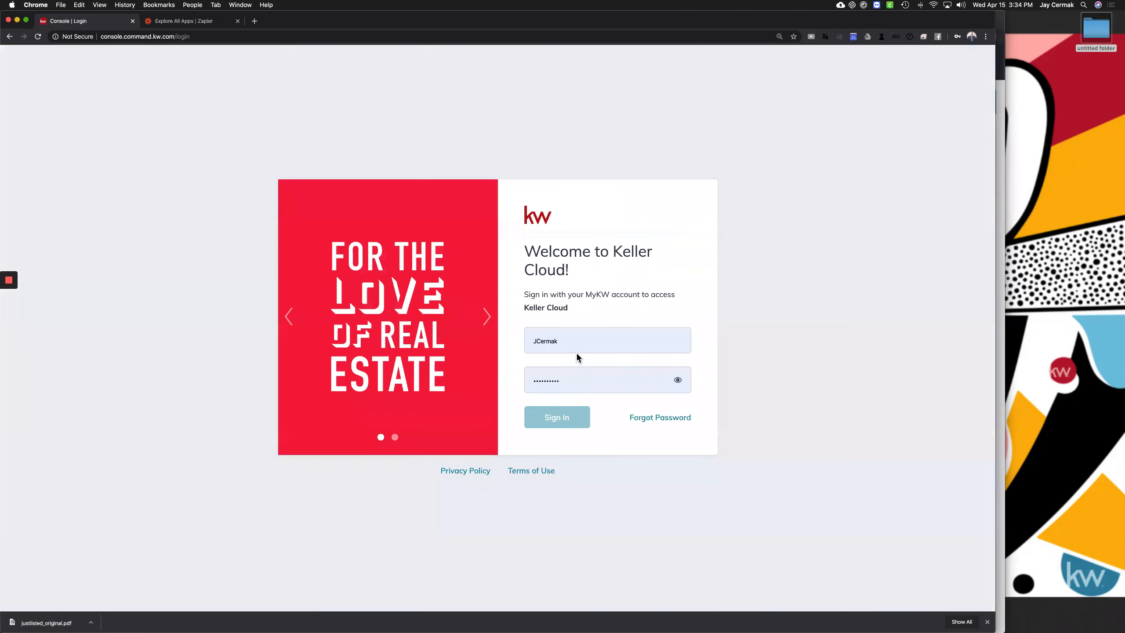
click(554, 419)
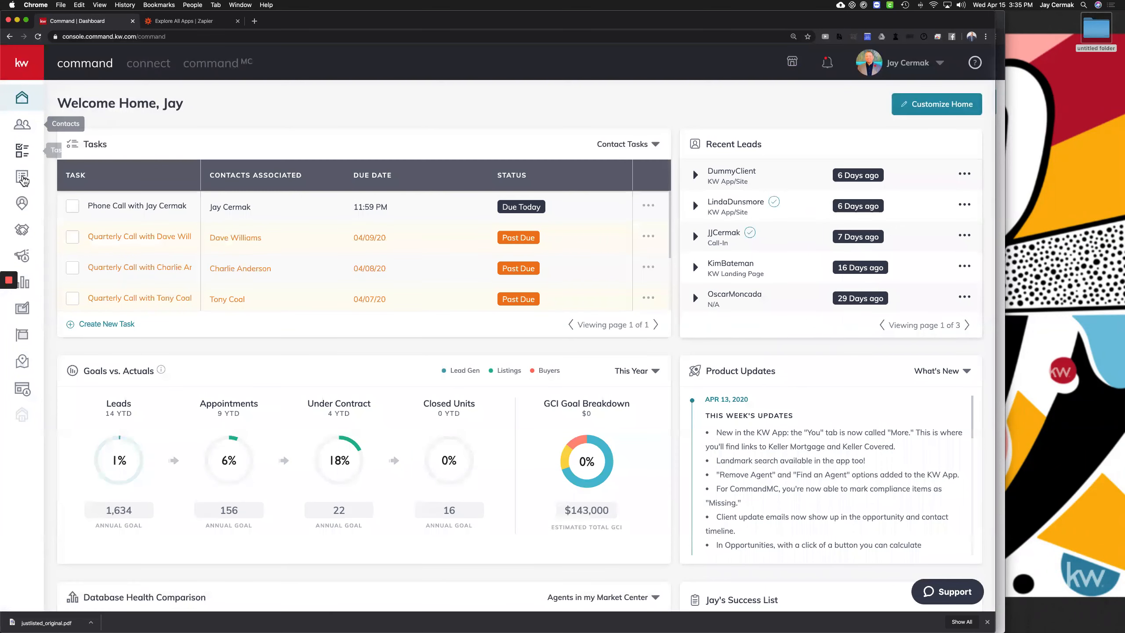
click(22, 177)
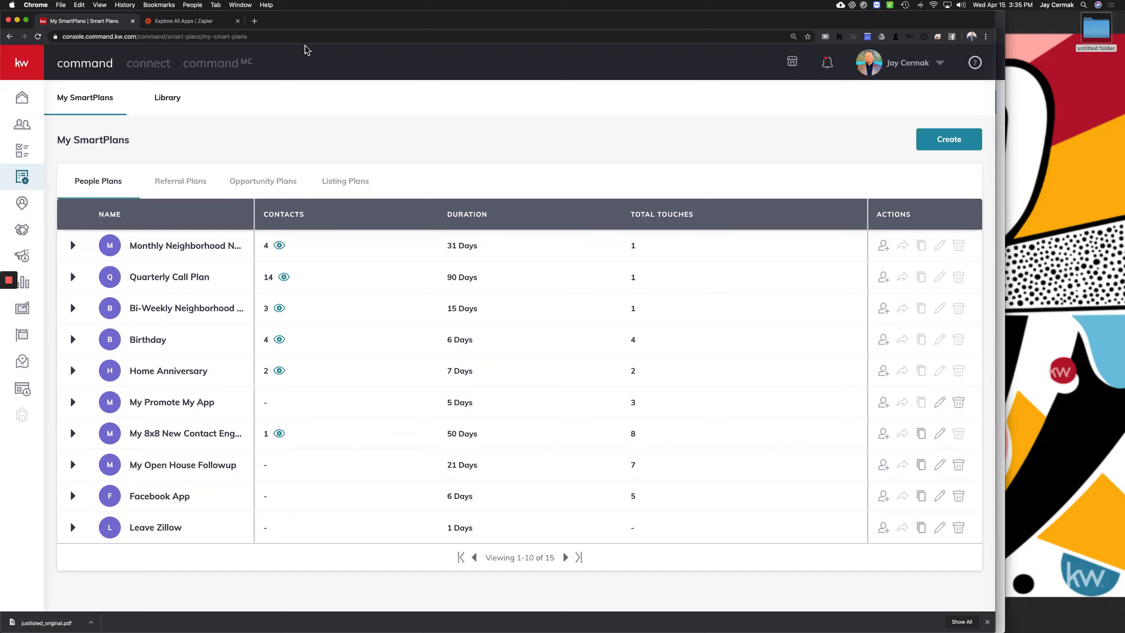
Open a new browser tab beside the My SmartPlans page
click(253, 21)
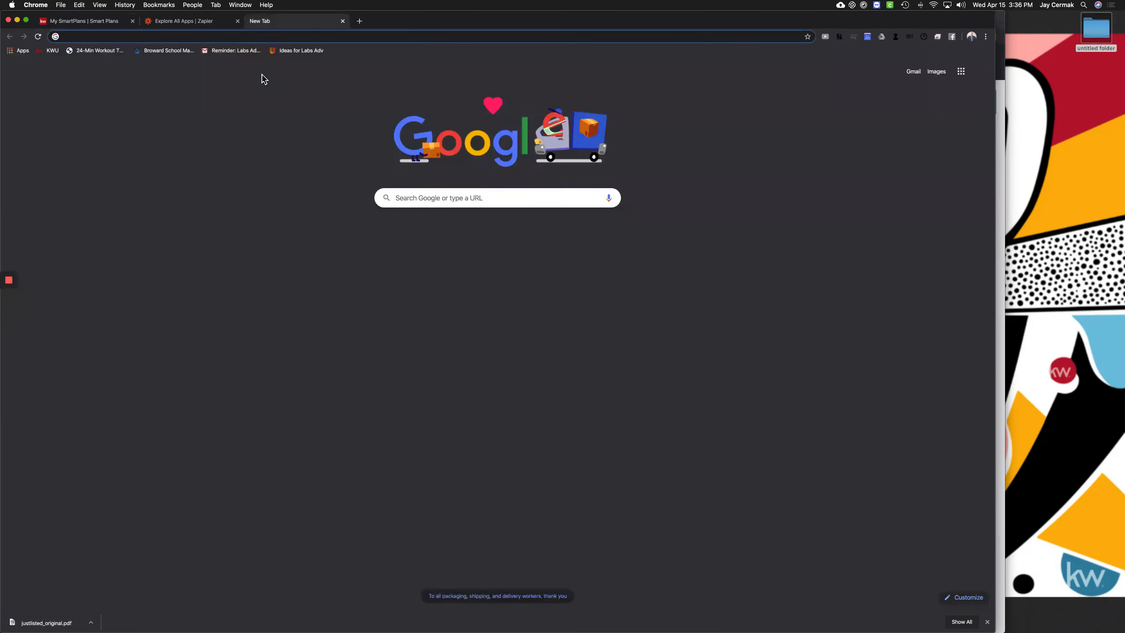
Load piesync.com and open its full list of supported apps
text(piesync.)
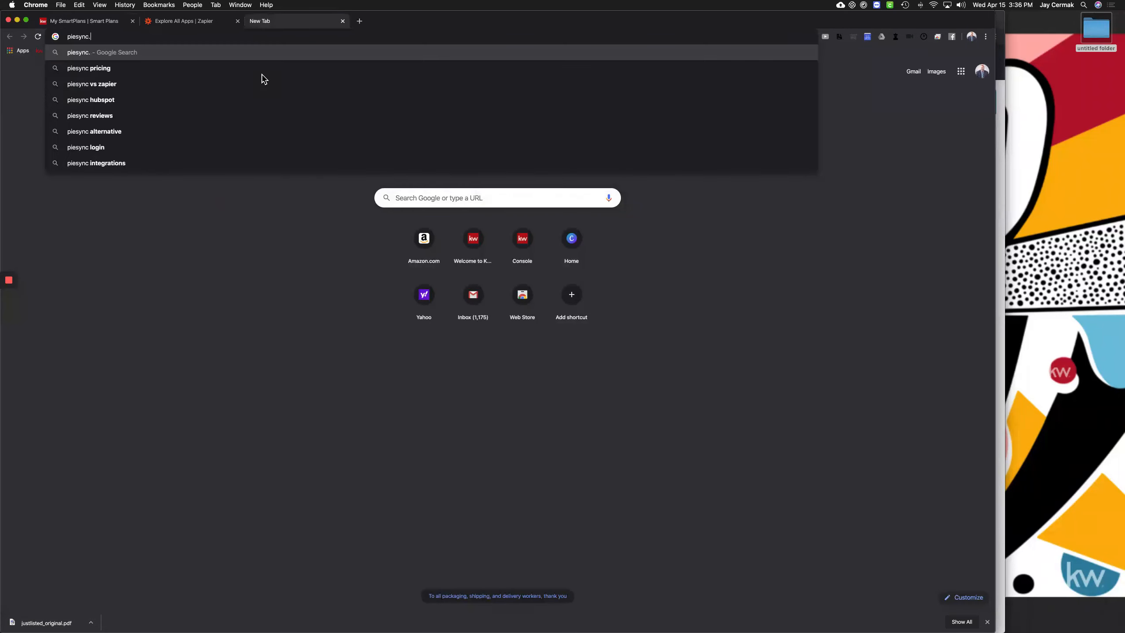
text(com)
key(Return)
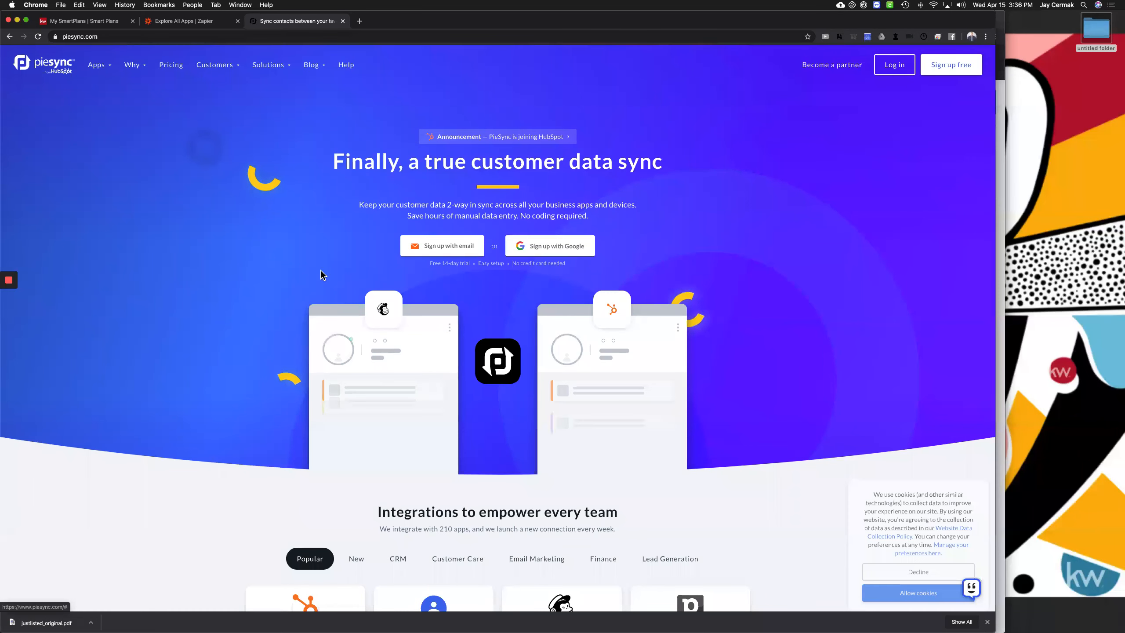
scroll(680, 473, down, 1)
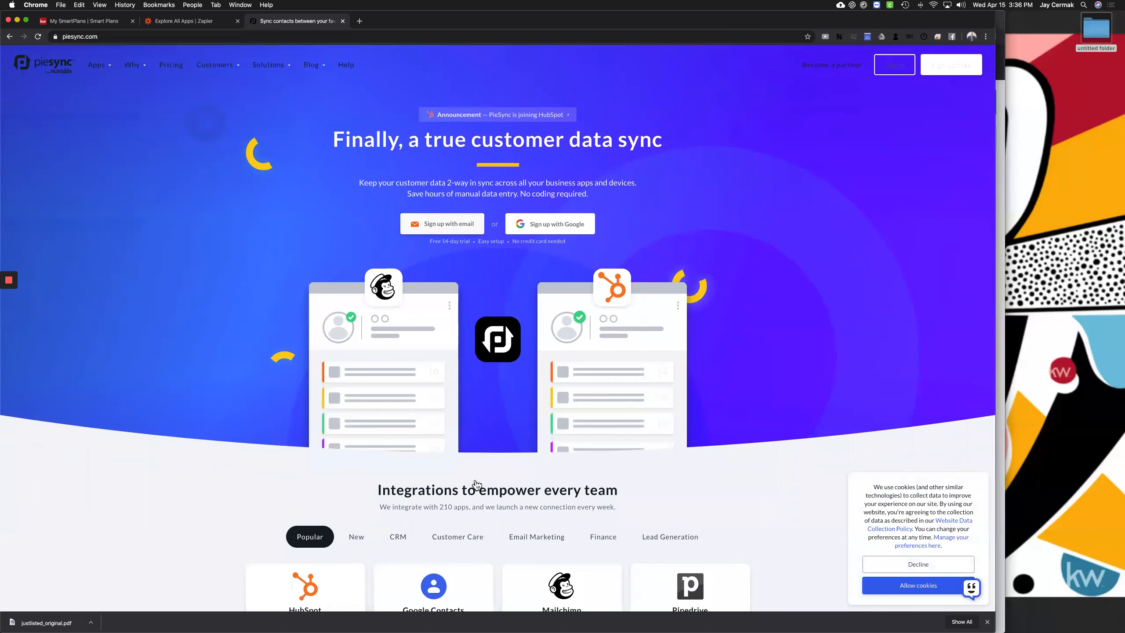
scroll(474, 488, down, 3)
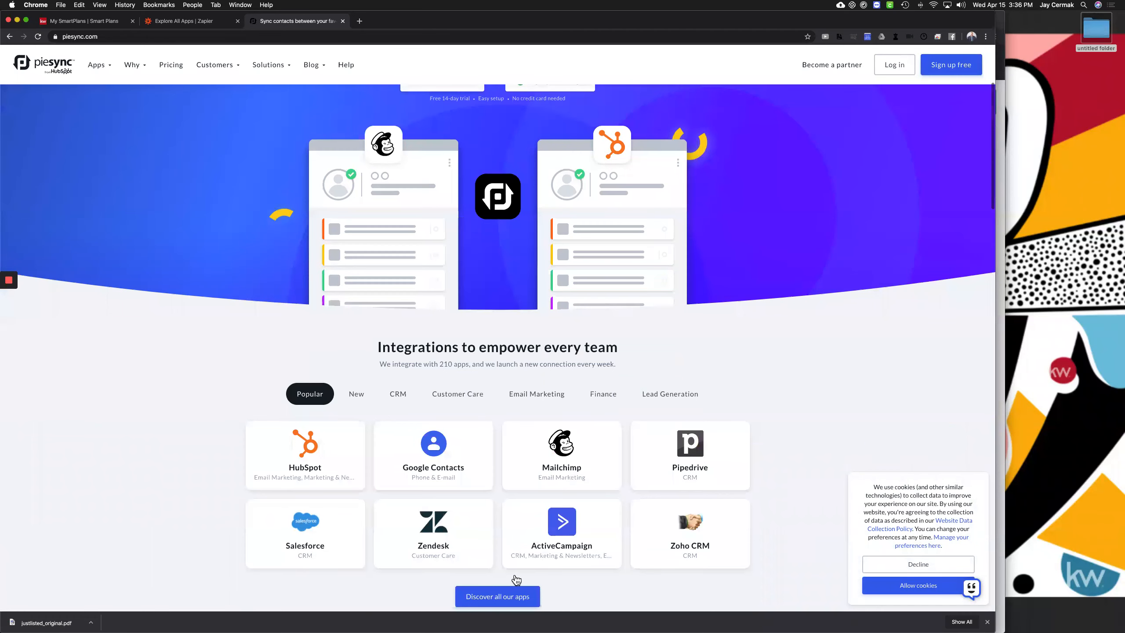
scroll(502, 585, down, 1)
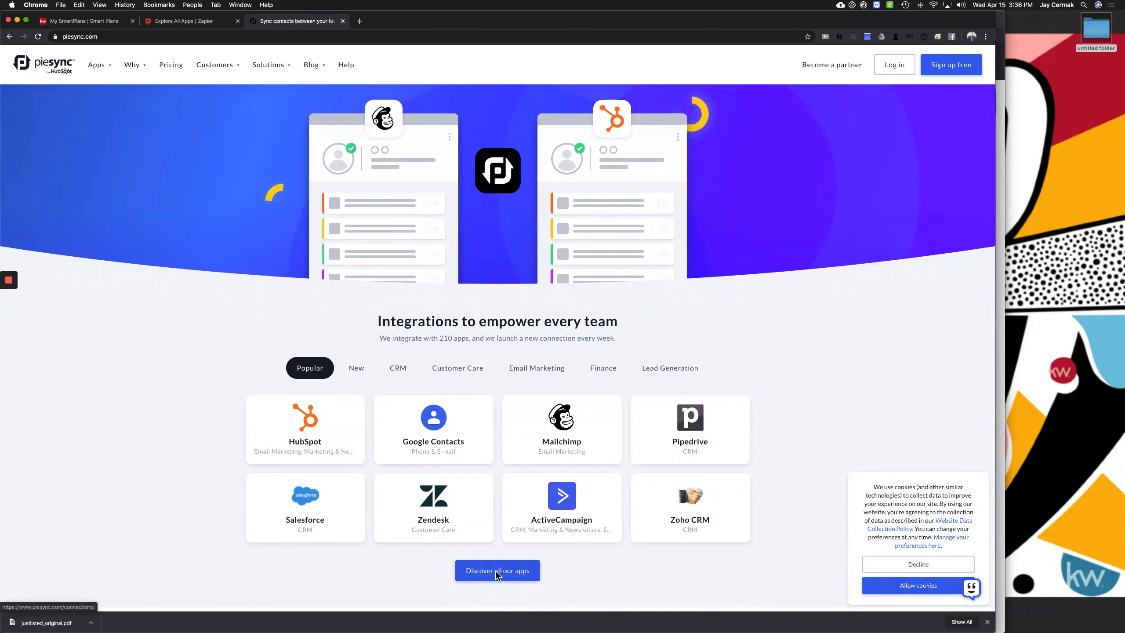
click(498, 575)
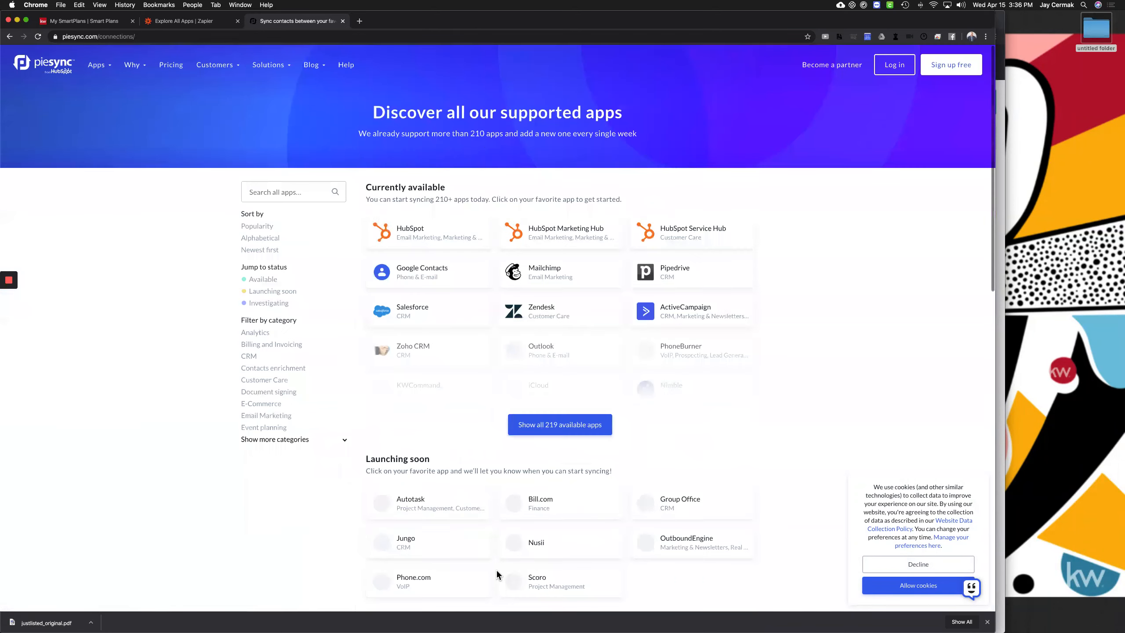
Search the supported apps for 'realvolve', open its roadmap voting popup, then return to SmartPlans
click(312, 192)
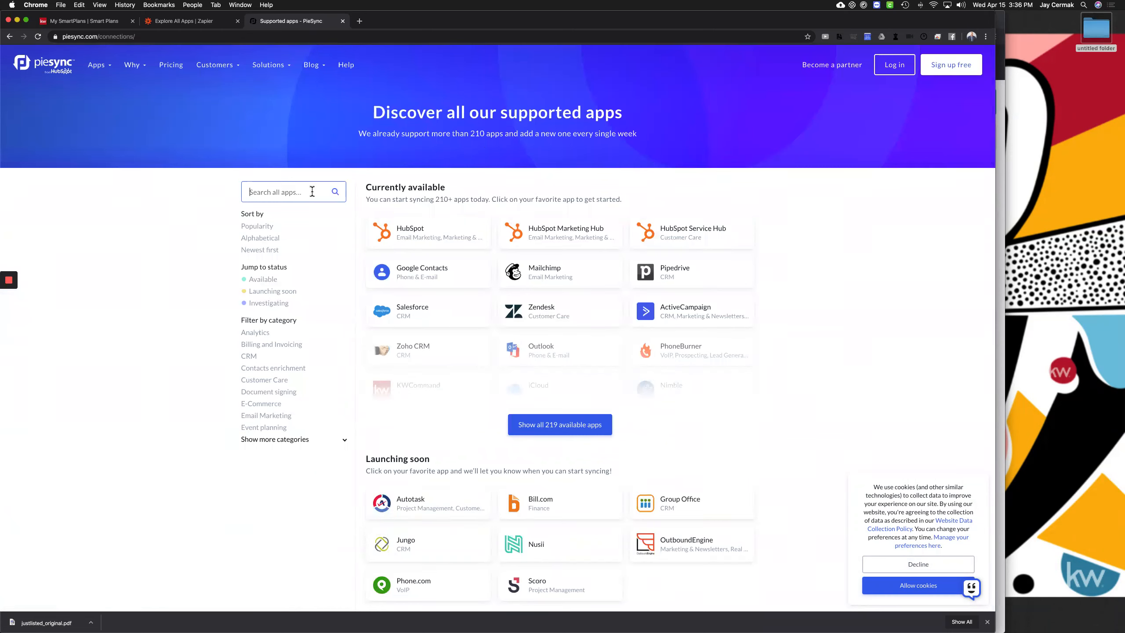
text(realvolve)
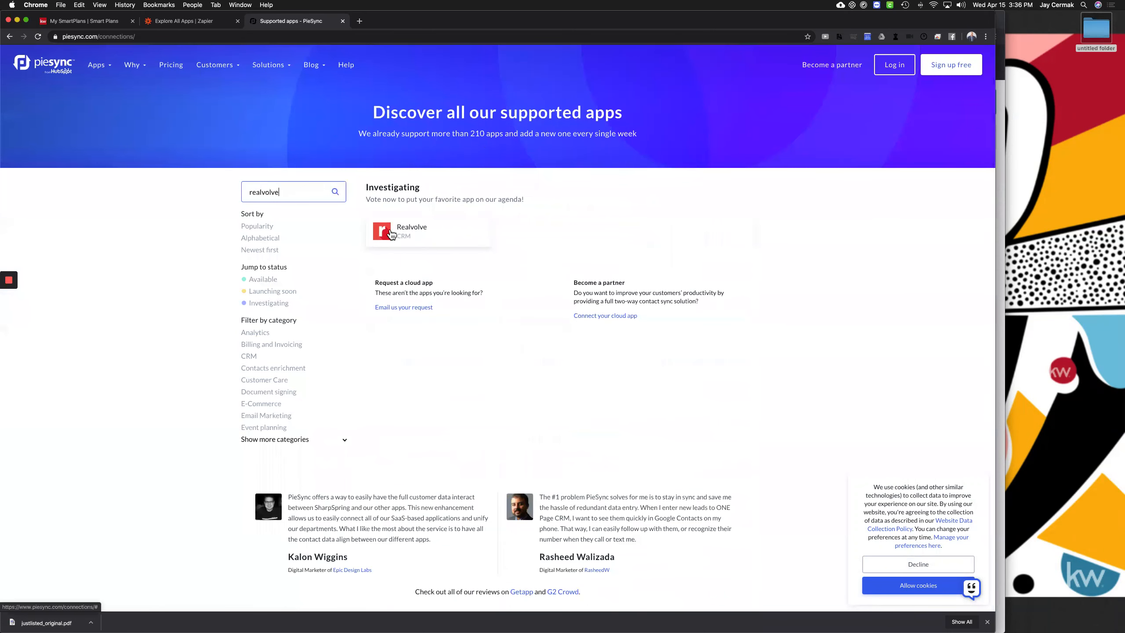
click(410, 233)
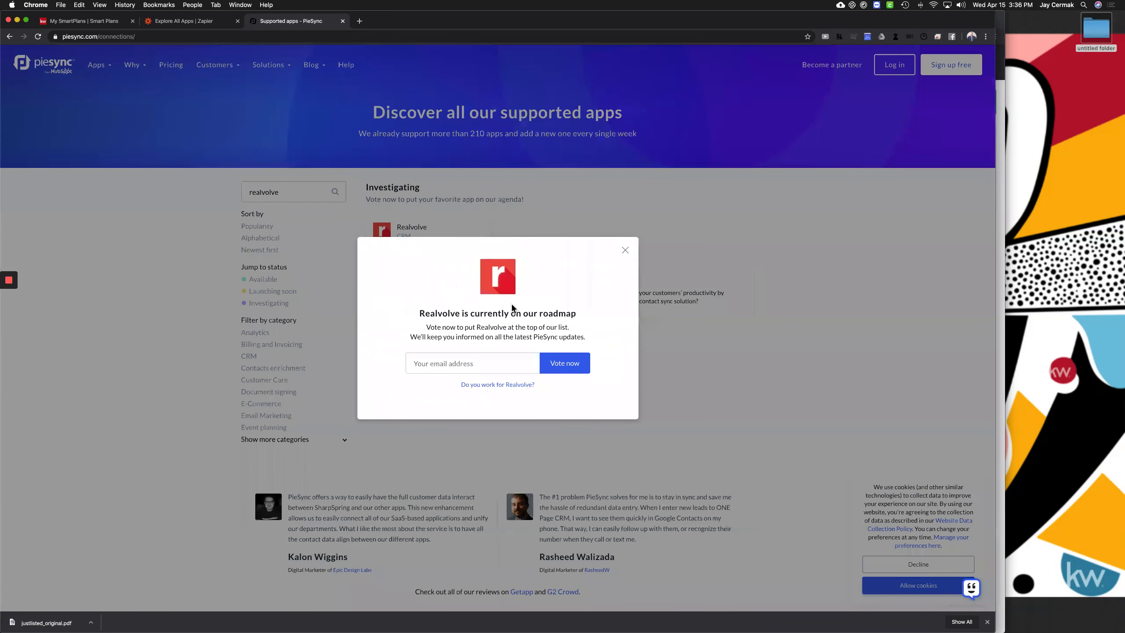
double_click(506, 274)
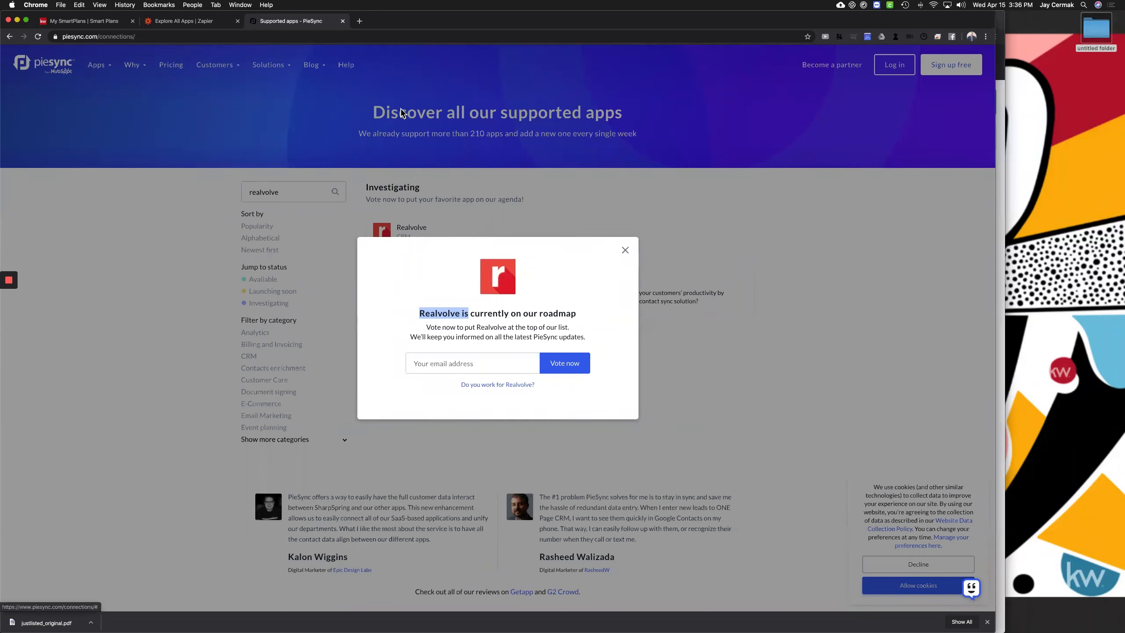
click(114, 23)
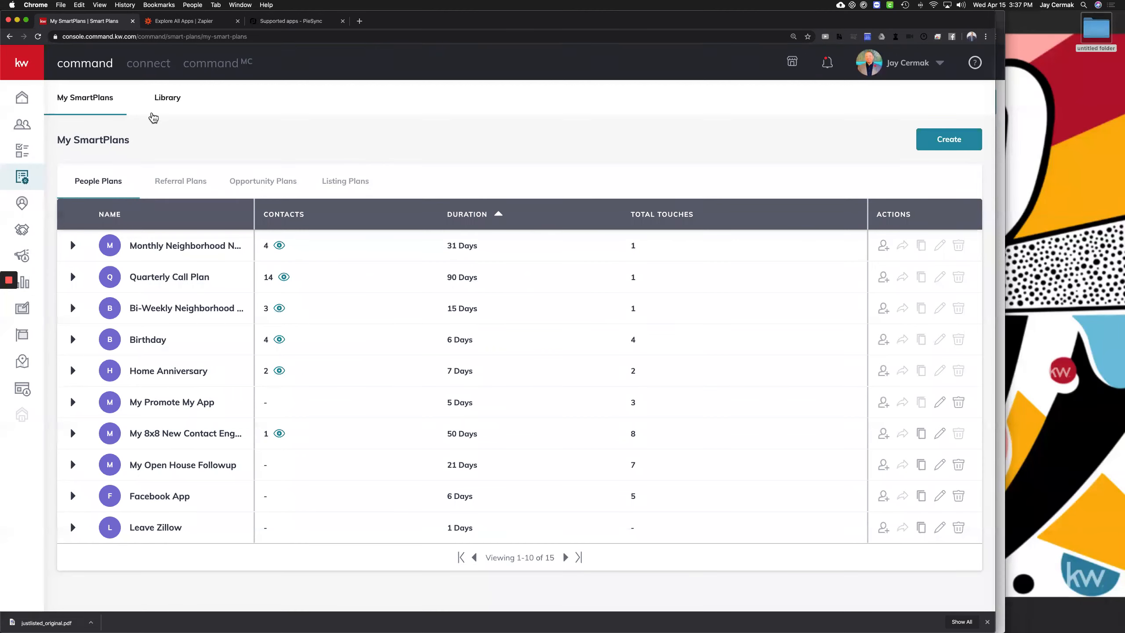
Open a contact's record from Contacts, go back to the list, and show all open windows
click(22, 127)
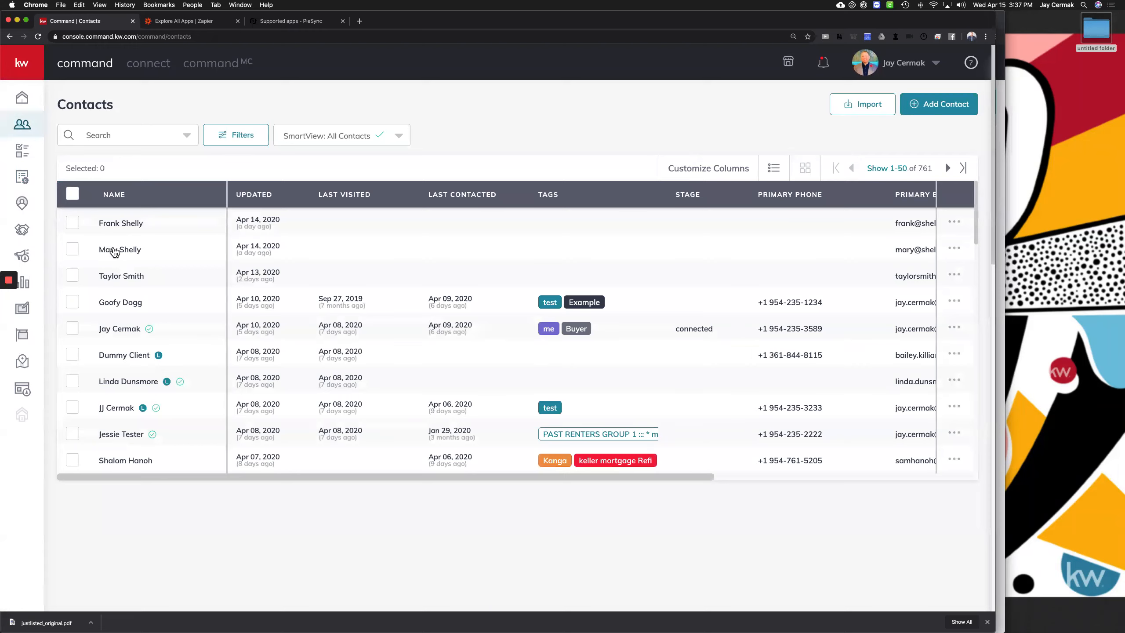
click(118, 249)
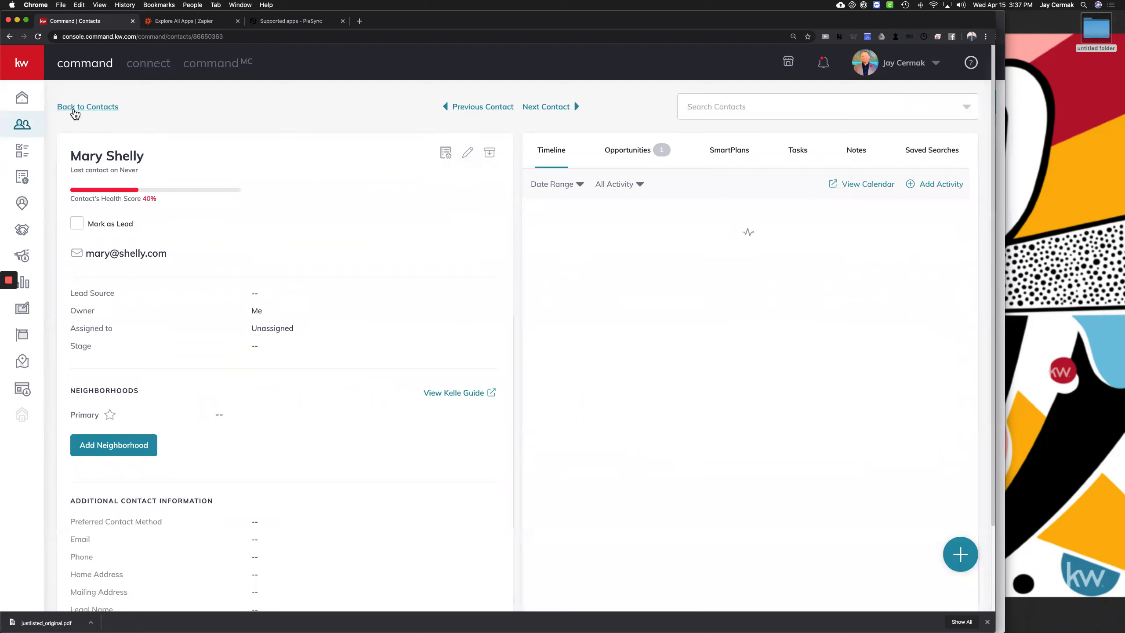
click(72, 109)
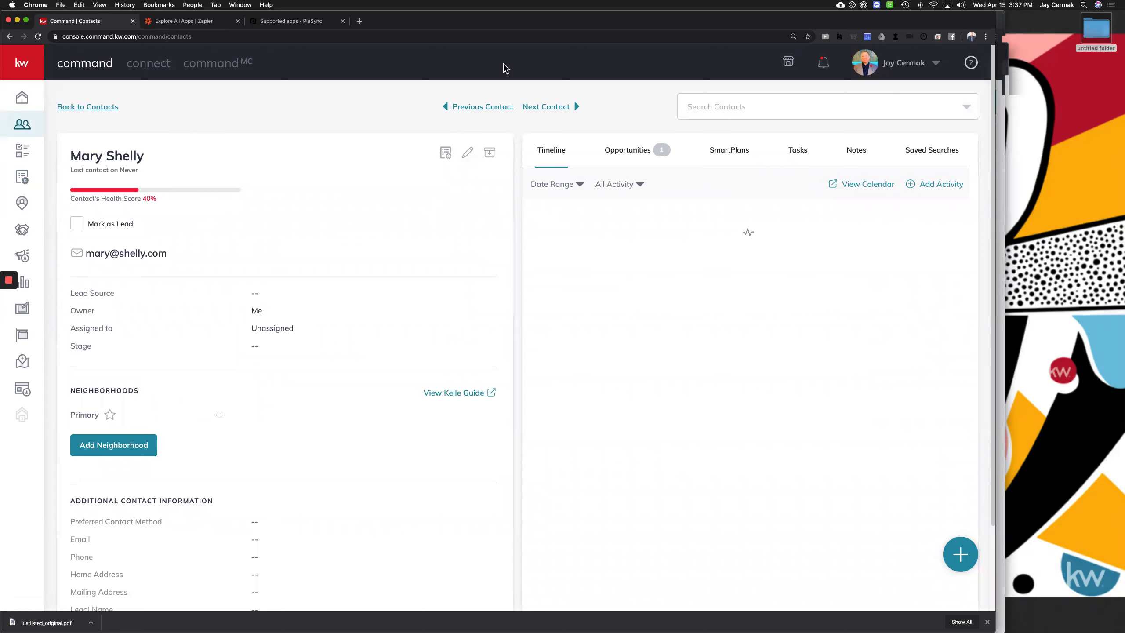
key(ctrl+Up)
In the team admin's window, select the first contact and choose Share Contacts from Bulk Action
click(389, 156)
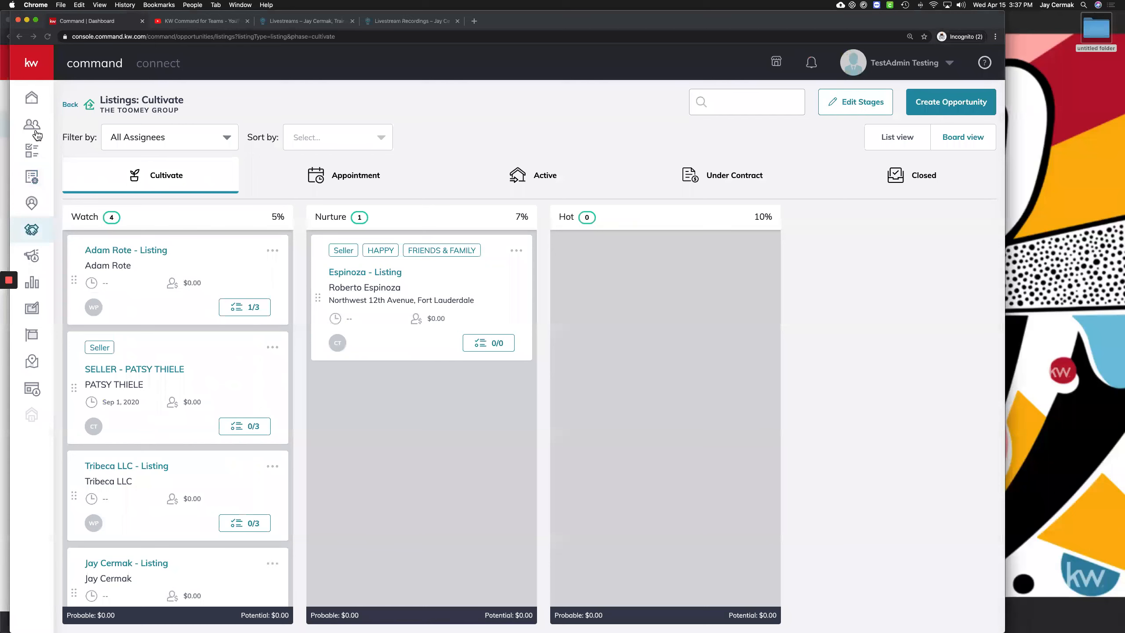
click(36, 133)
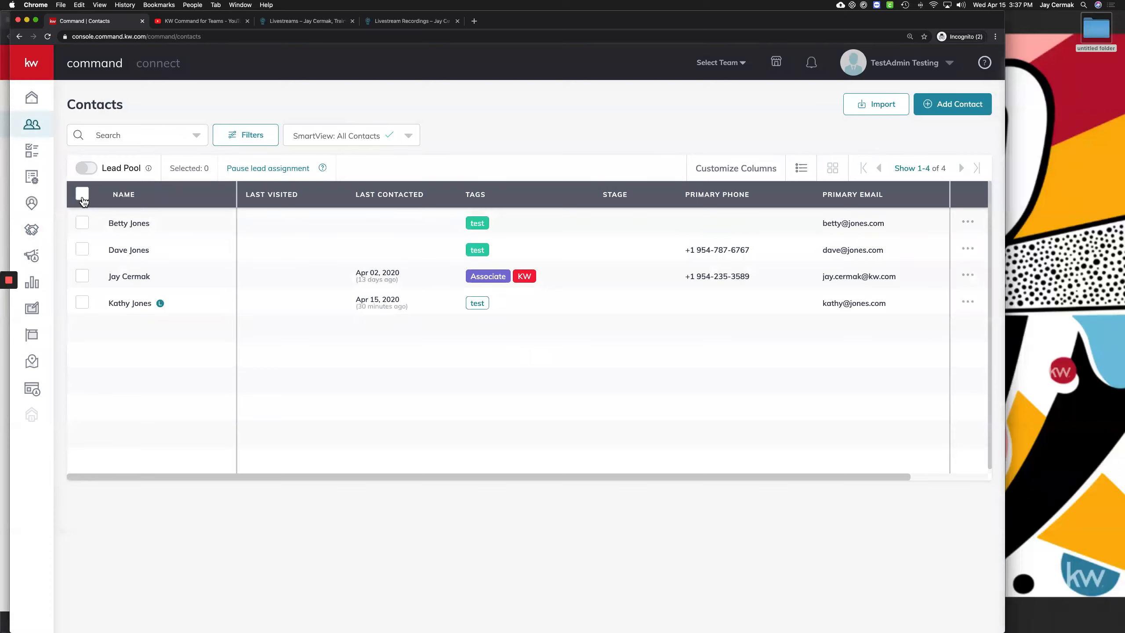
click(82, 223)
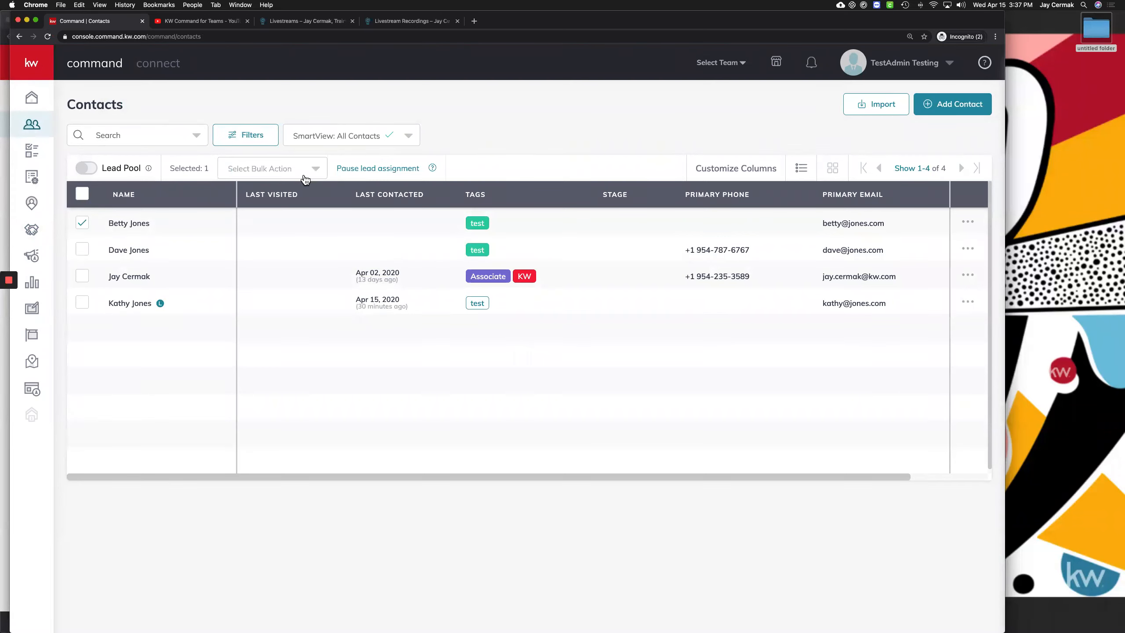
click(310, 172)
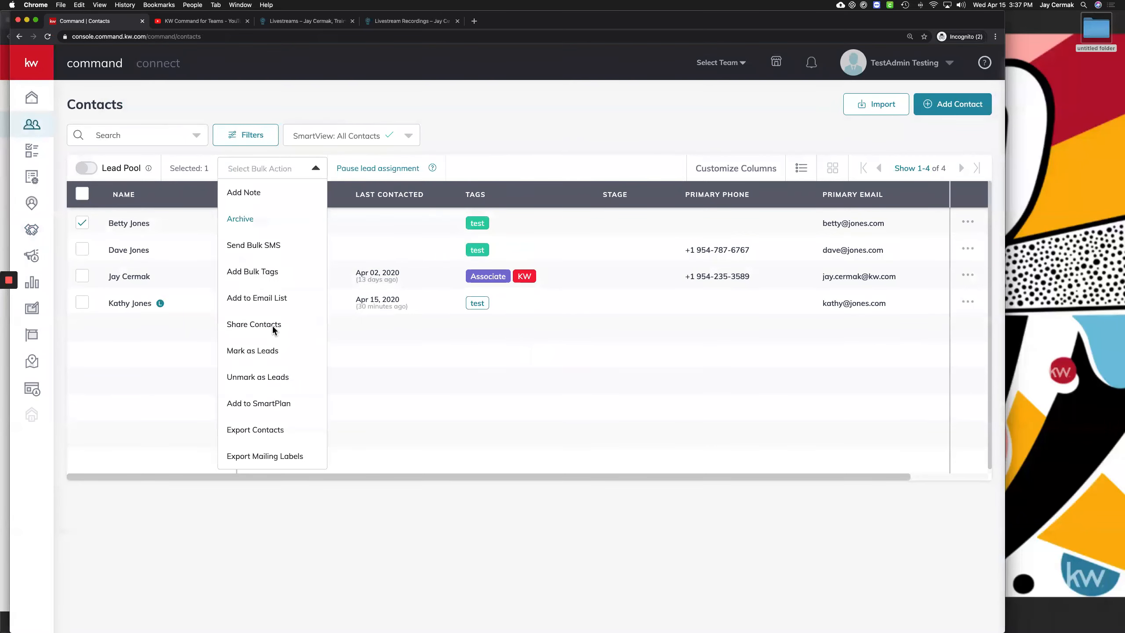
click(273, 325)
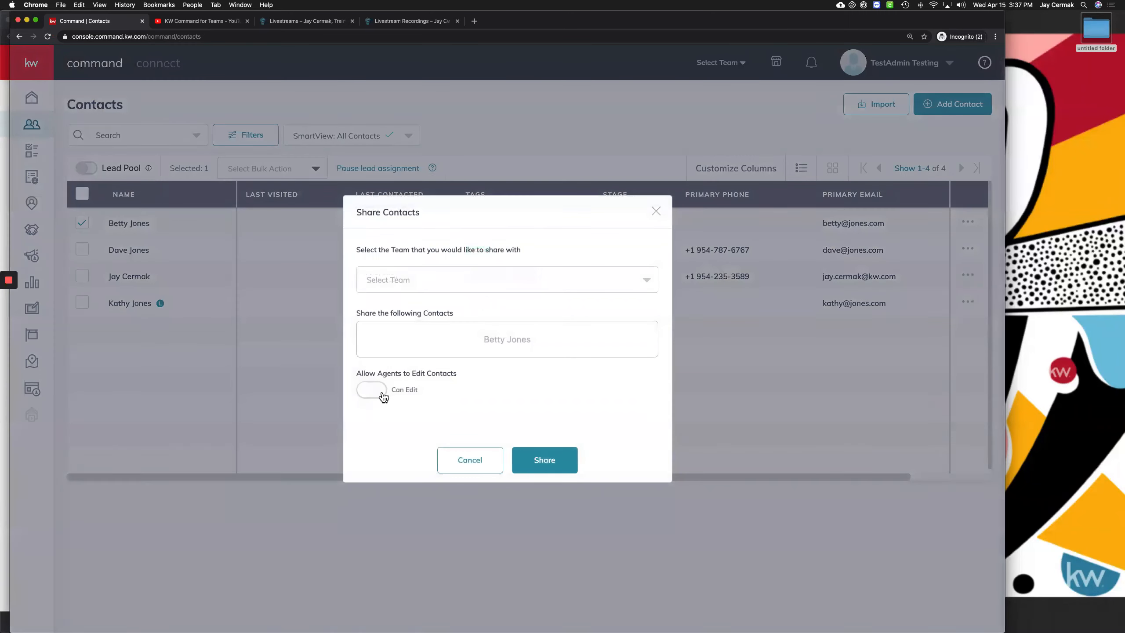
Share the contact with an agent of The Toomey Group with Can Edit enabled
click(383, 394)
click(511, 275)
click(462, 307)
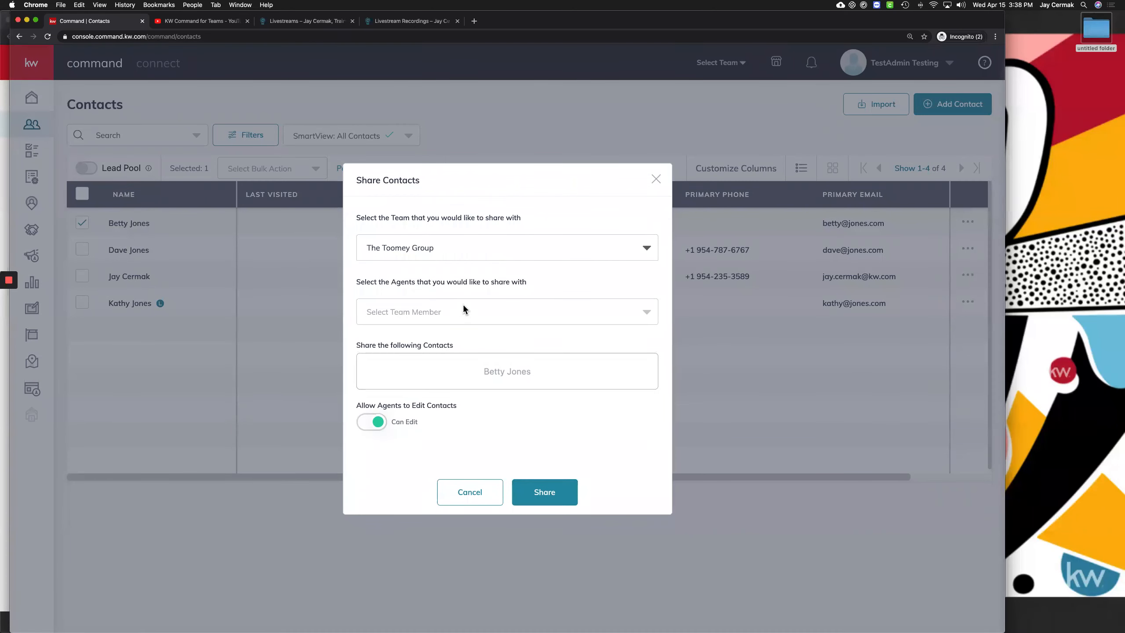
click(468, 316)
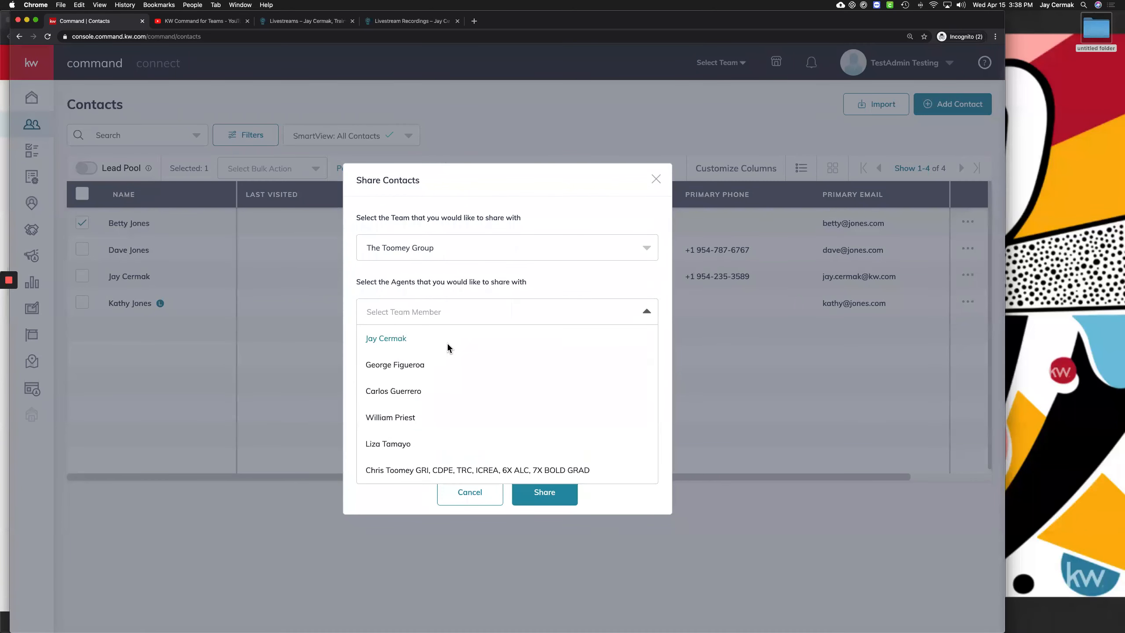
click(447, 341)
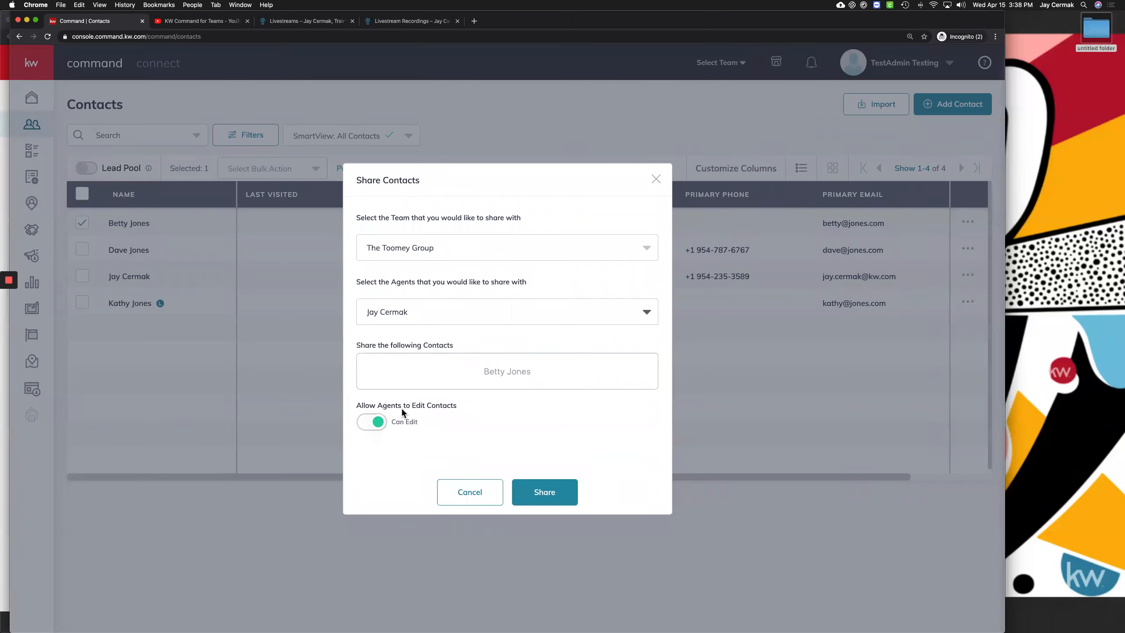
click(553, 495)
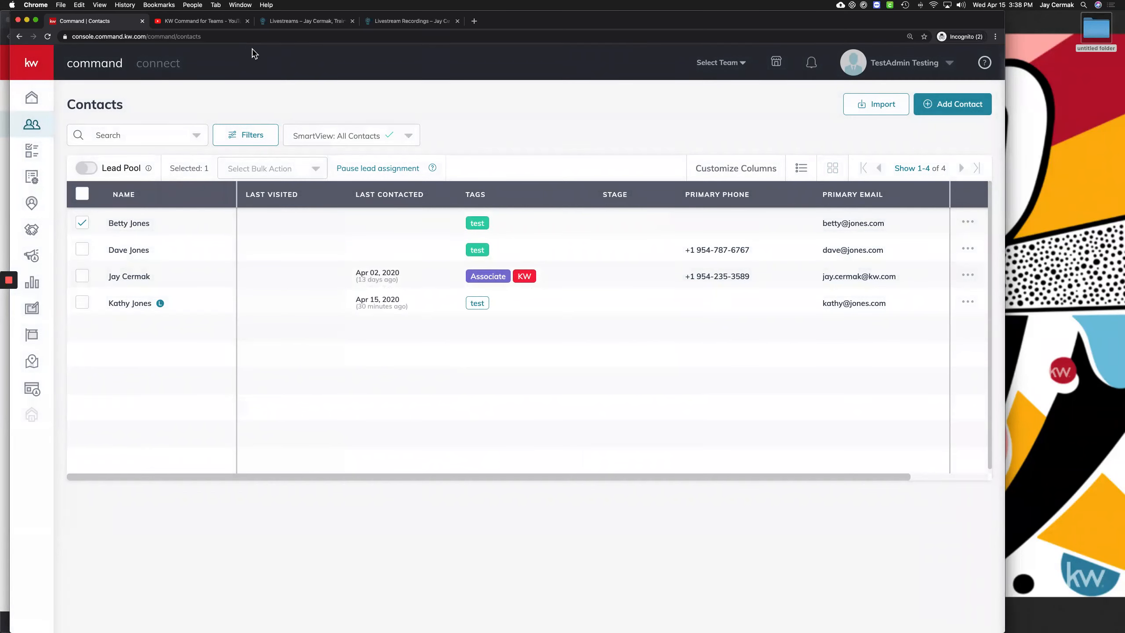
click(212, 23)
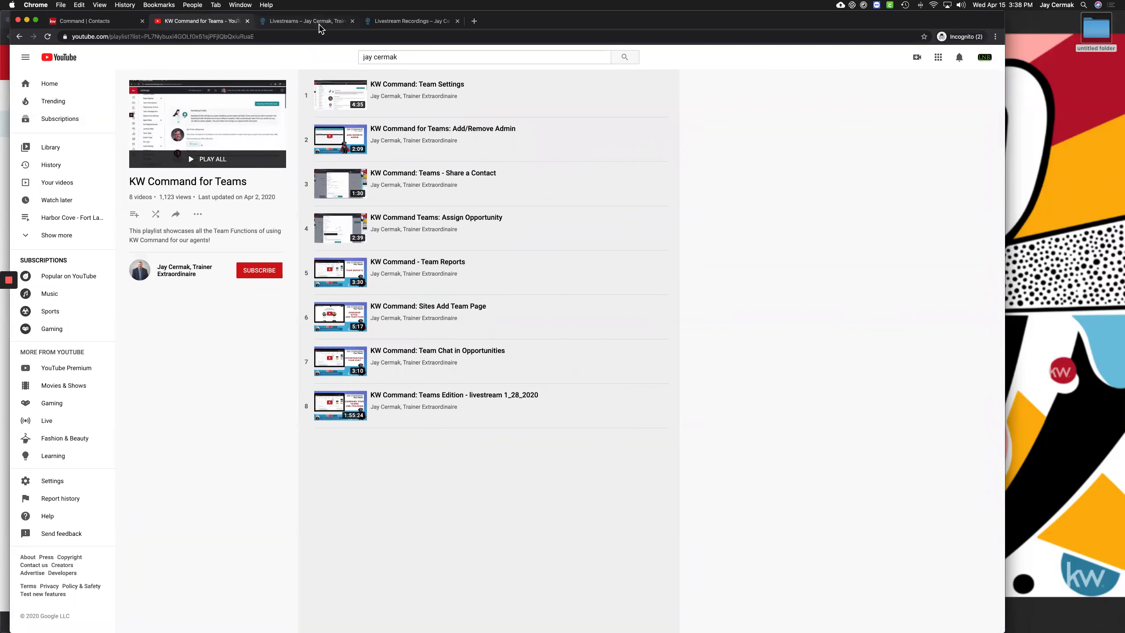
Switch to the jaycermak.com Livestreams page and scroll through the April 2020 training calendar
click(320, 24)
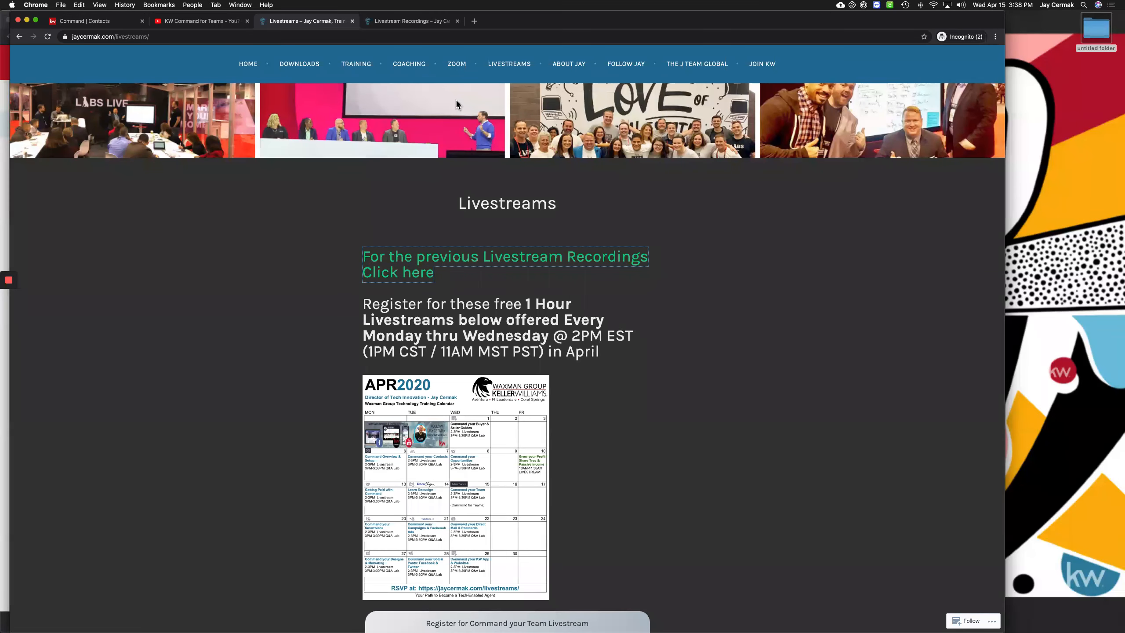
scroll(457, 102, down, 3)
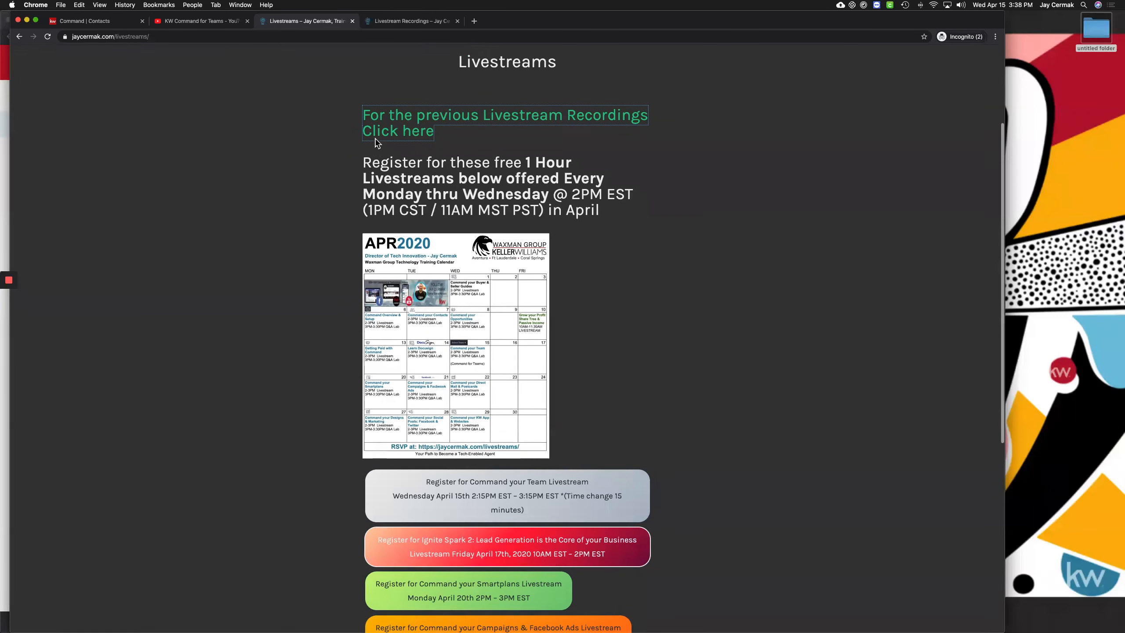
scroll(416, 59, up, 3)
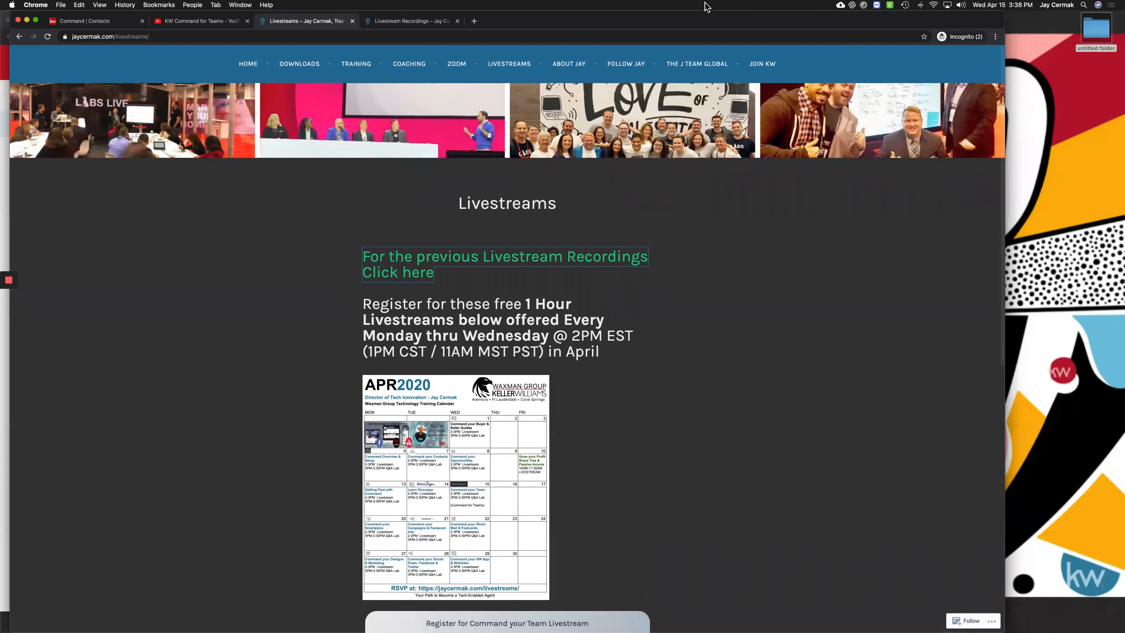